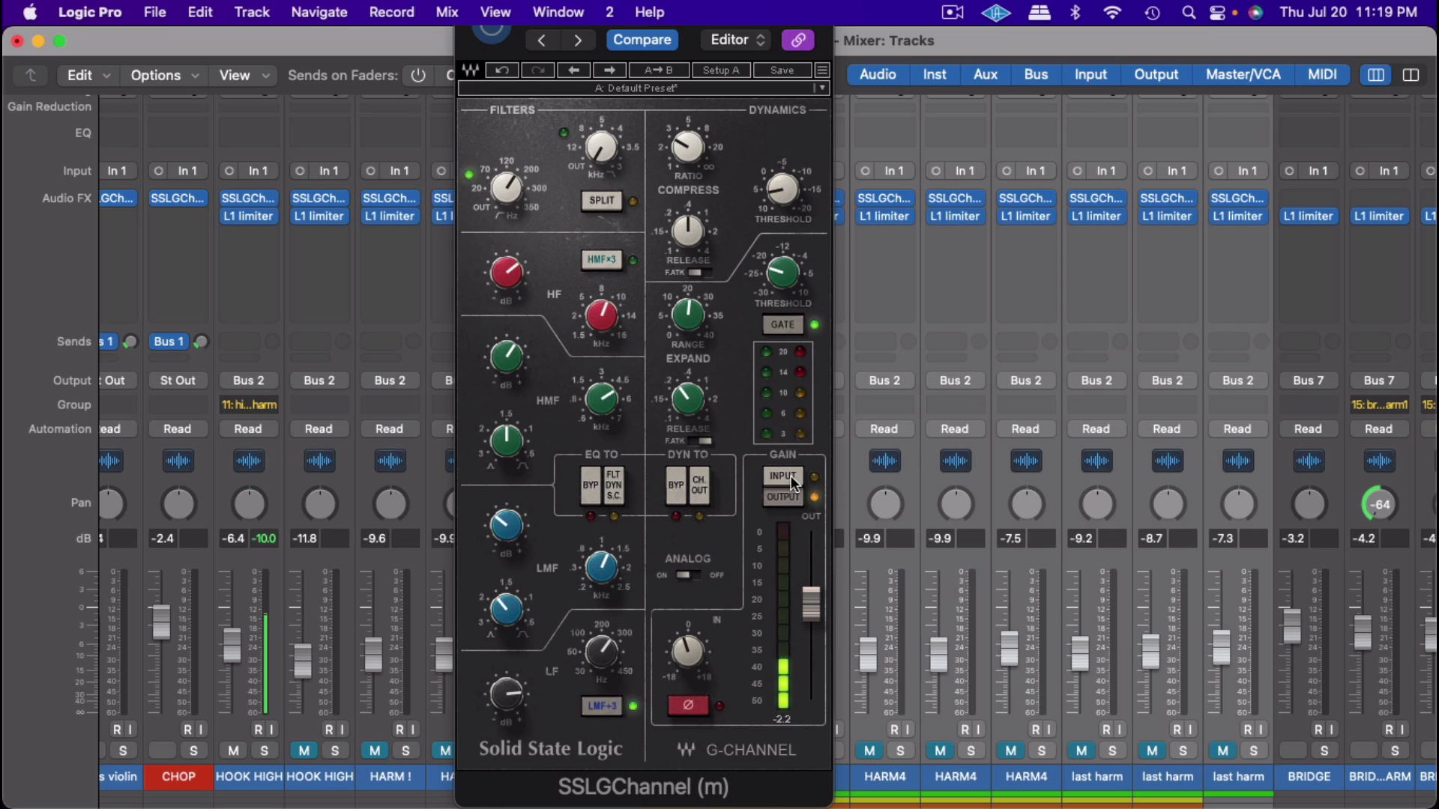
# Step: Raise the compressor ratio slightly on the first HOOK HIGH track's SSL channel strip, and bypass and re-enable the plug-in to compare
pyautogui.click(696, 141)
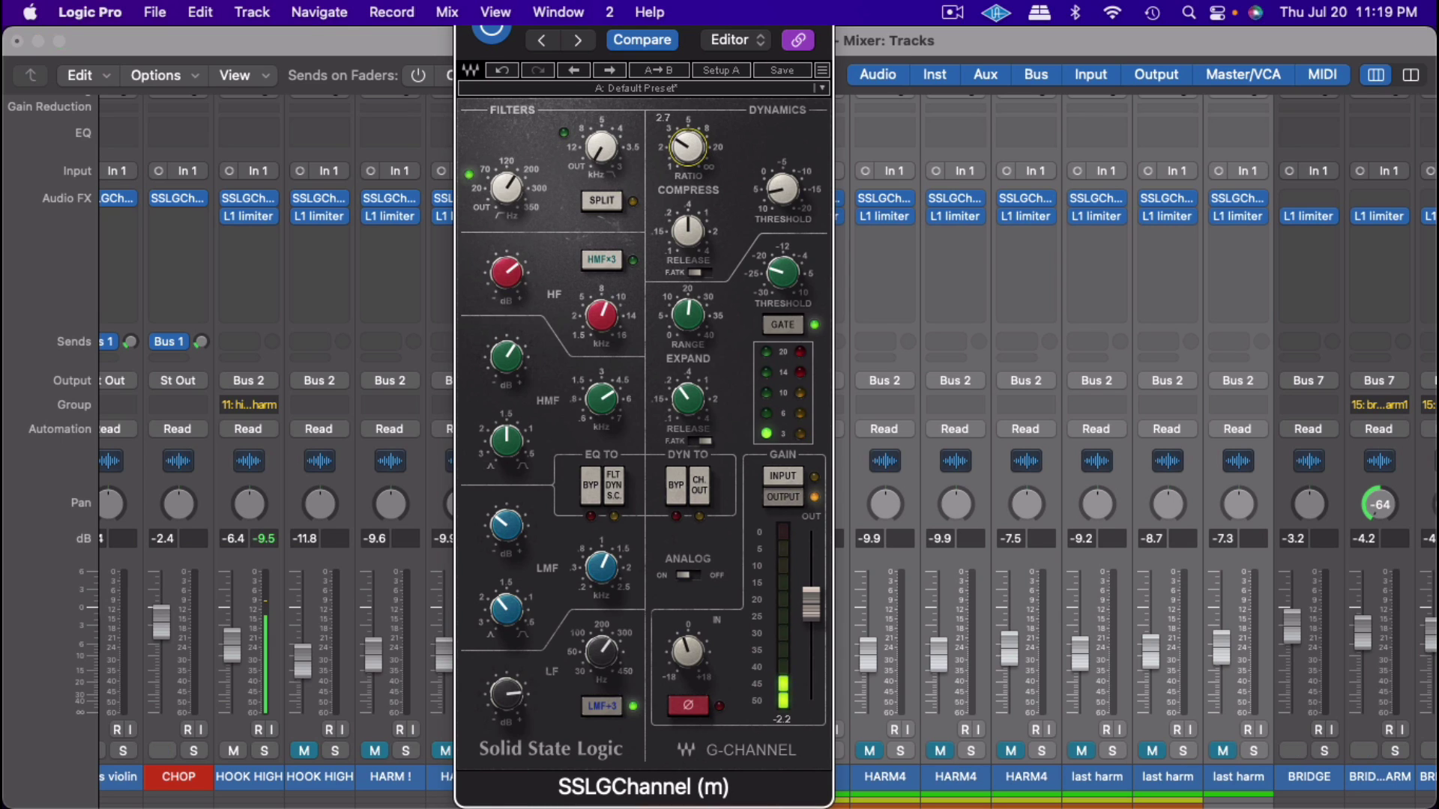
pyautogui.moveTo(696, 141); pyautogui.dragTo(697, 147)
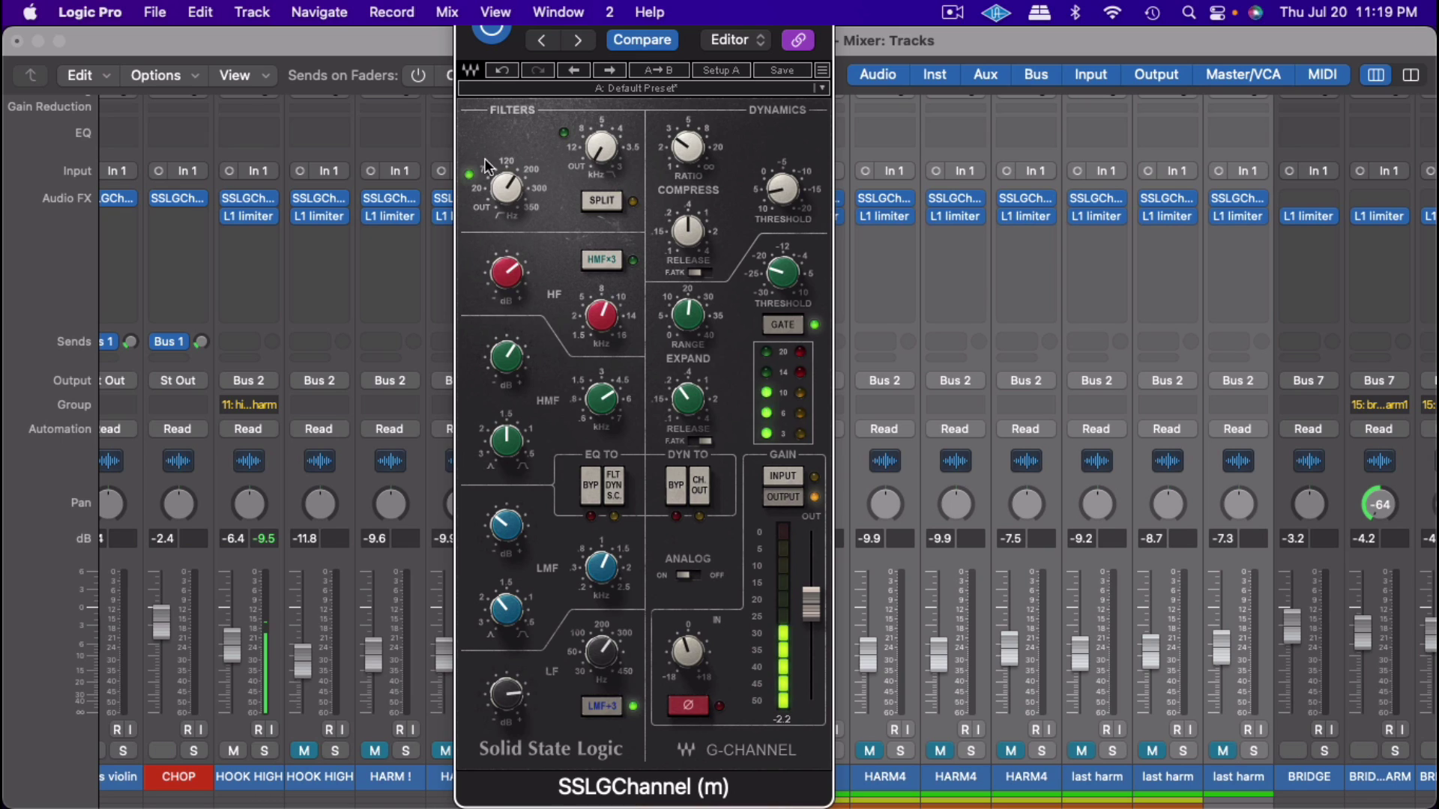
pyautogui.click(490, 33)
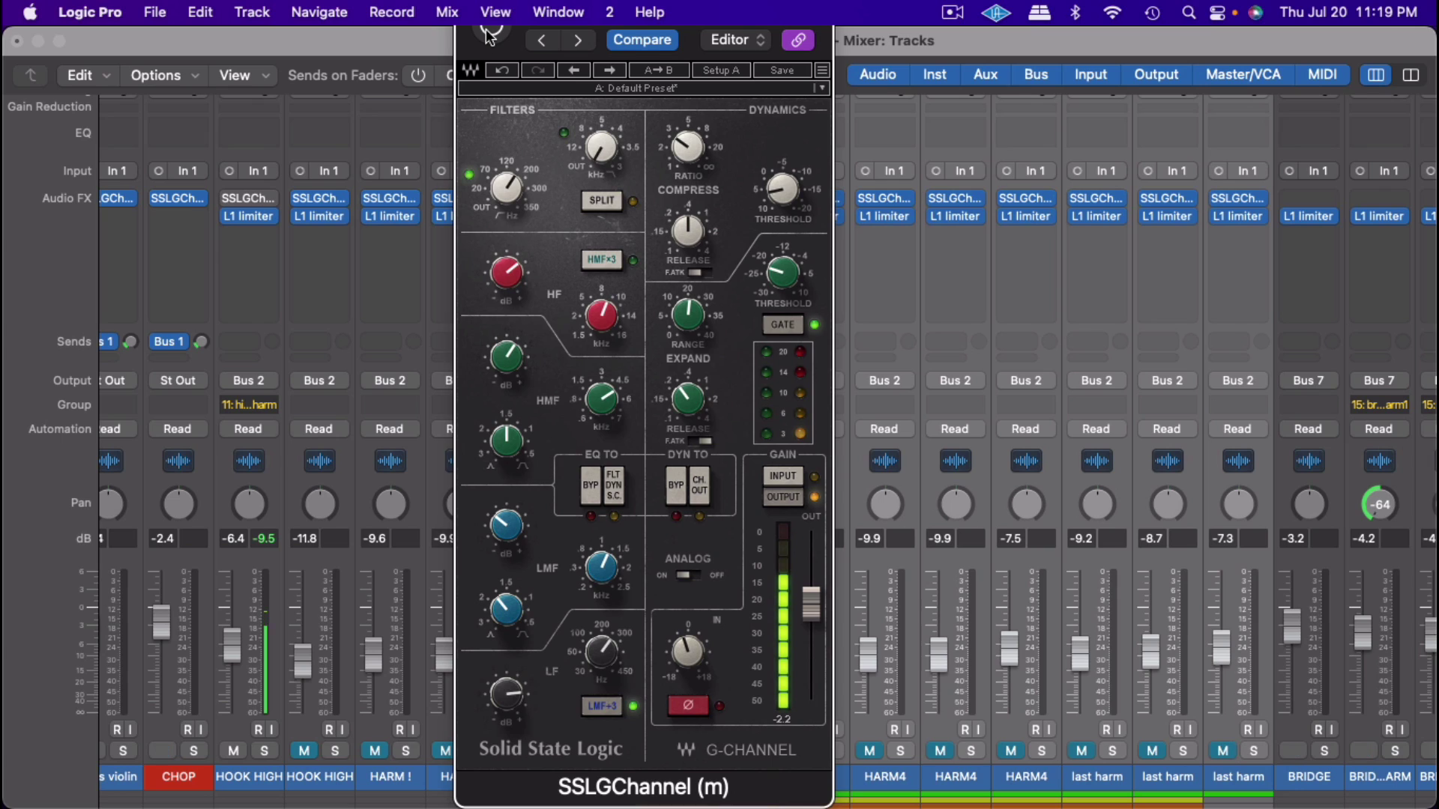
pyautogui.click(490, 33)
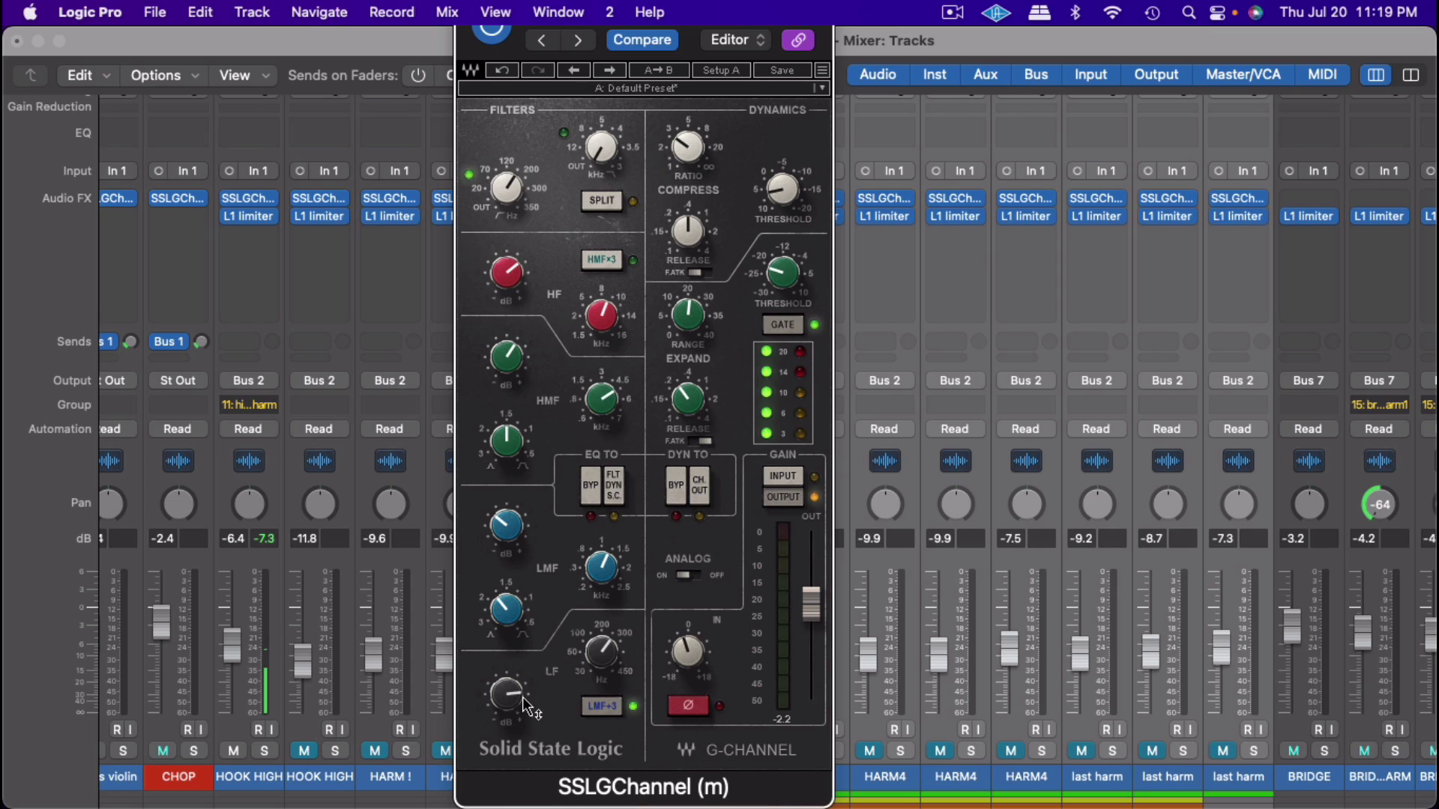
# Step: Boost the LF gain to about 11 dB, and bypass and re-enable the plug-in to compare the sound
pyautogui.moveTo(498, 704)
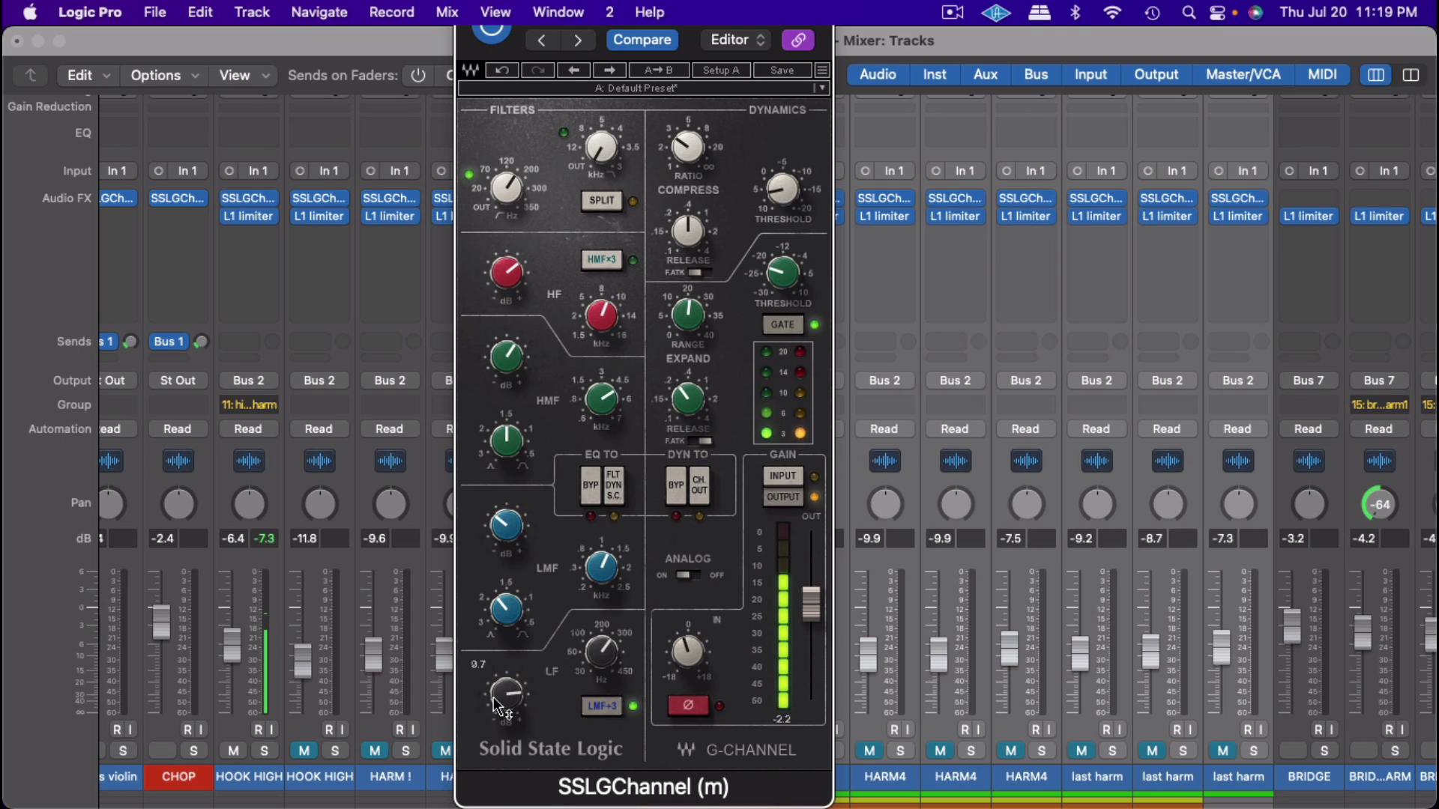
pyautogui.click(499, 705)
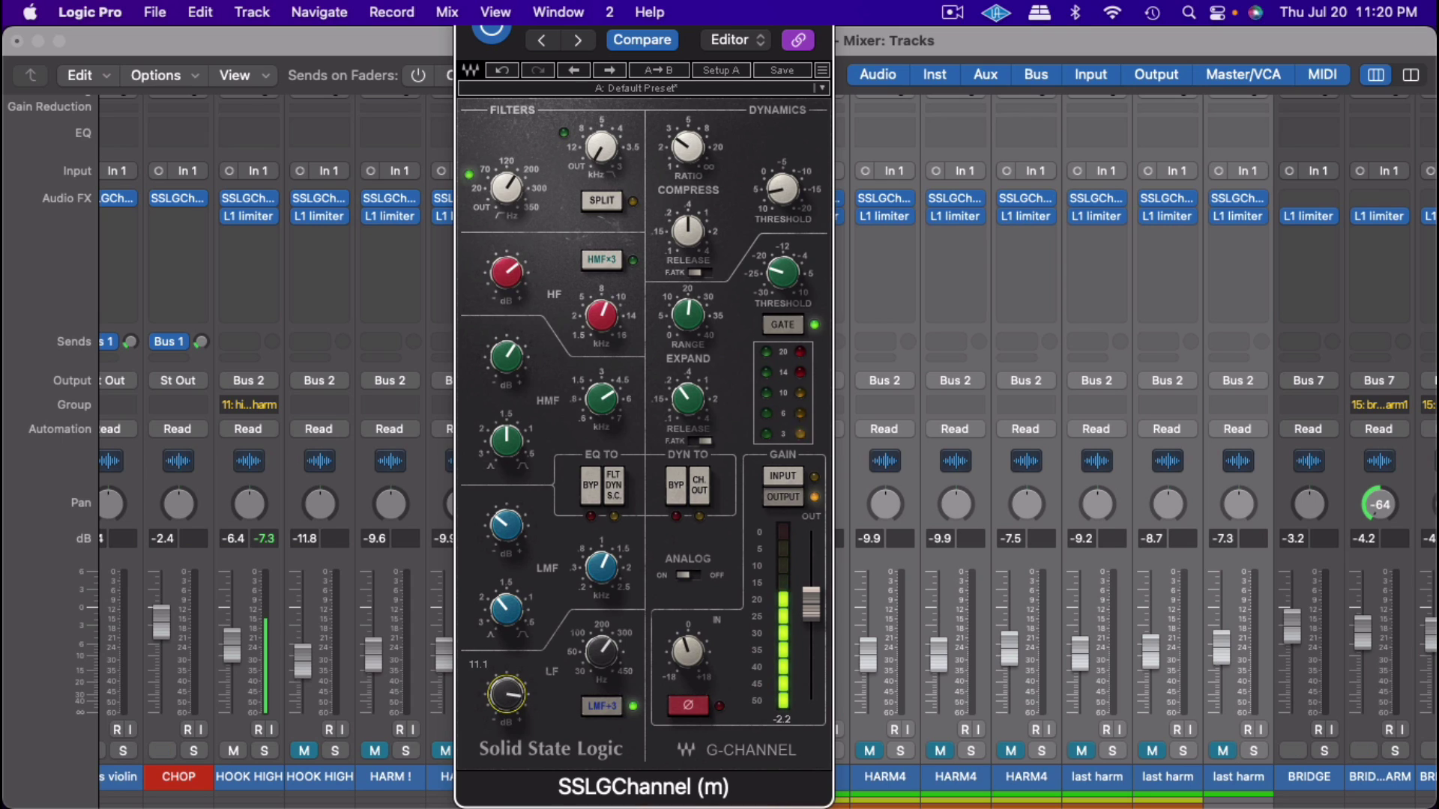
pyautogui.moveTo(499, 705); pyautogui.dragTo(498, 692)
pyautogui.moveTo(505, 693); pyautogui.dragTo(506, 699)
pyautogui.click(489, 35)
pyautogui.click(491, 35)
# Step: Raise the HF gain slightly, and shape the LMF band with a 2.30 Q and a deeper gain cut
pyautogui.moveTo(518, 283); pyautogui.dragTo(517, 281)
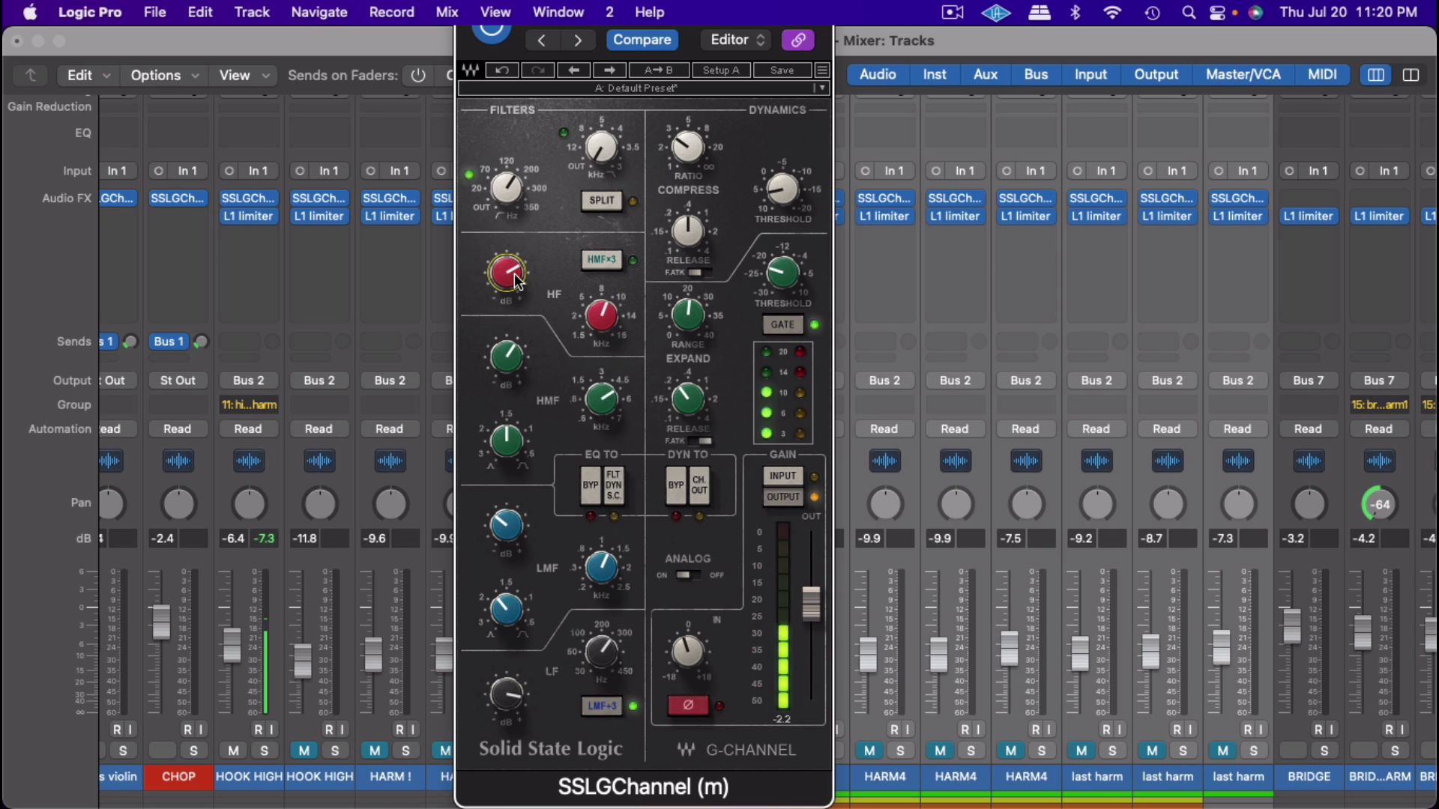
pyautogui.moveTo(517, 280)
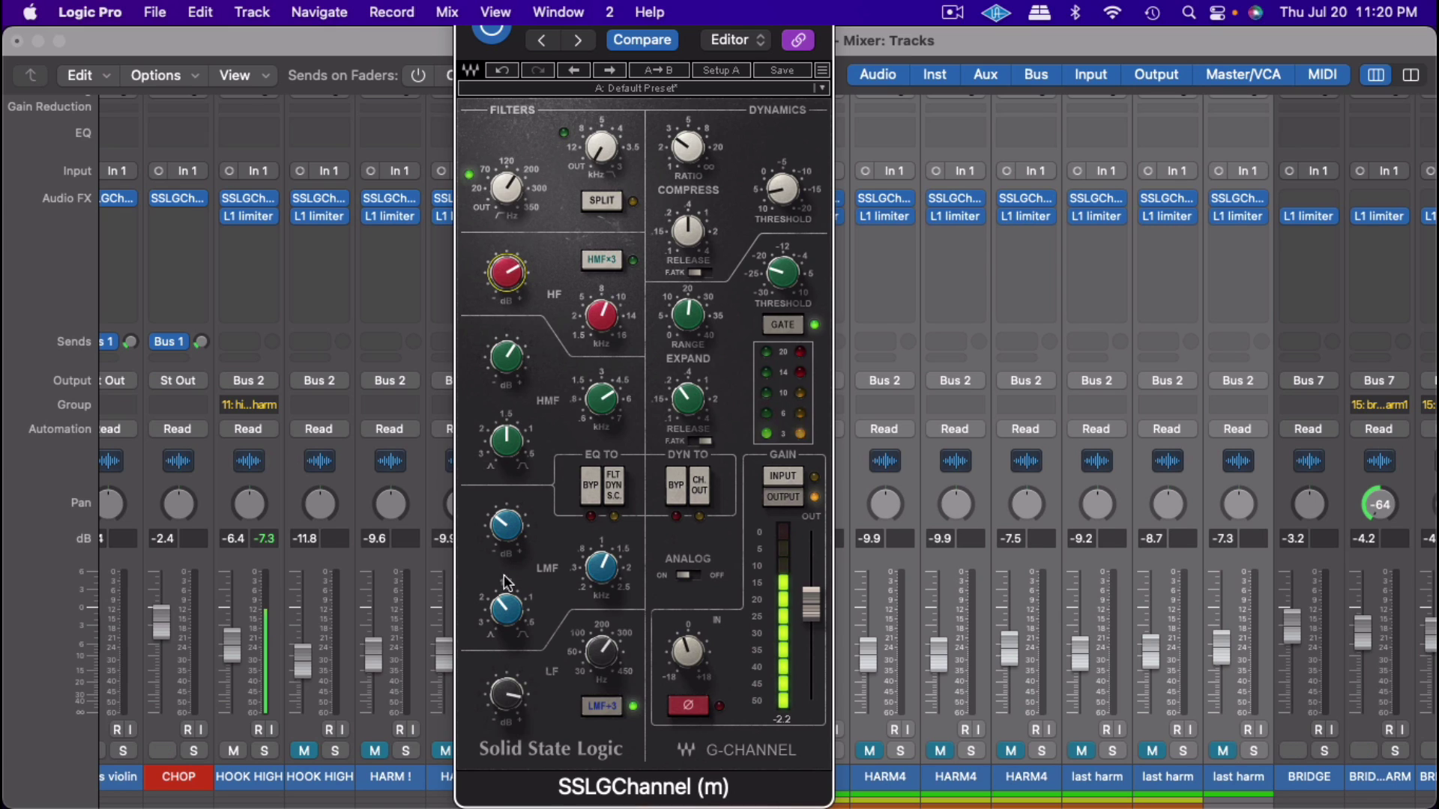
pyautogui.moveTo(506, 608)
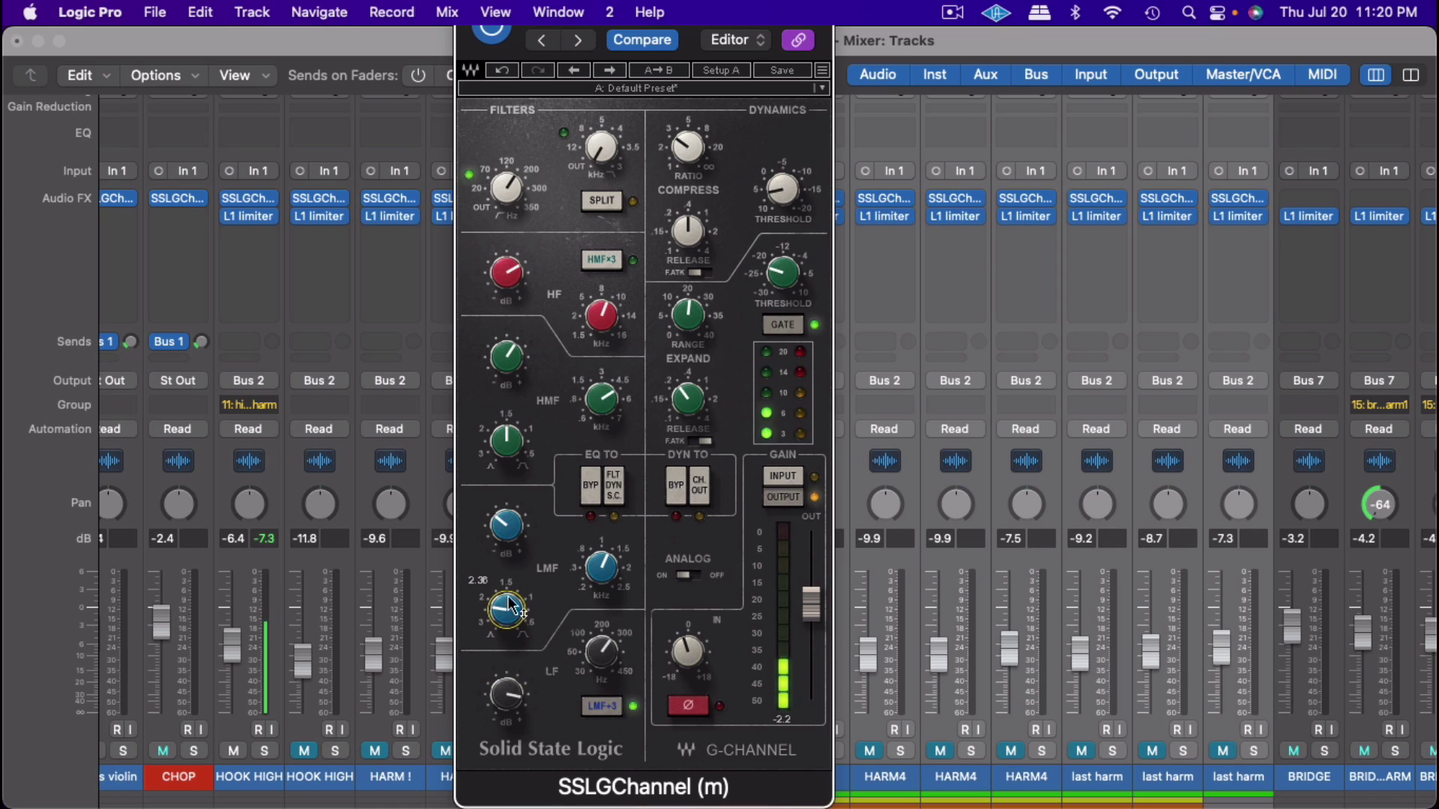
pyautogui.moveTo(507, 525)
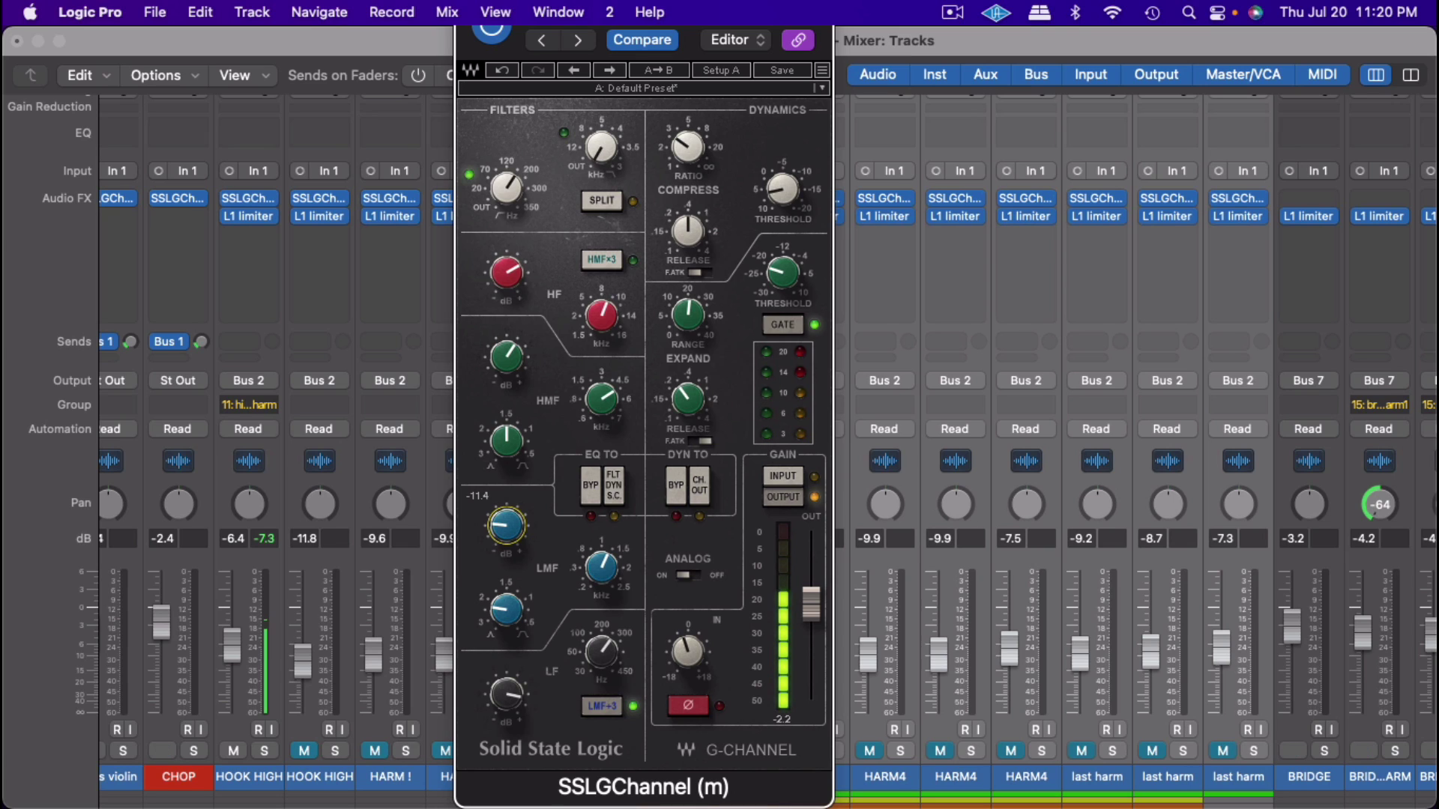
pyautogui.scroll(5, 506, 525)
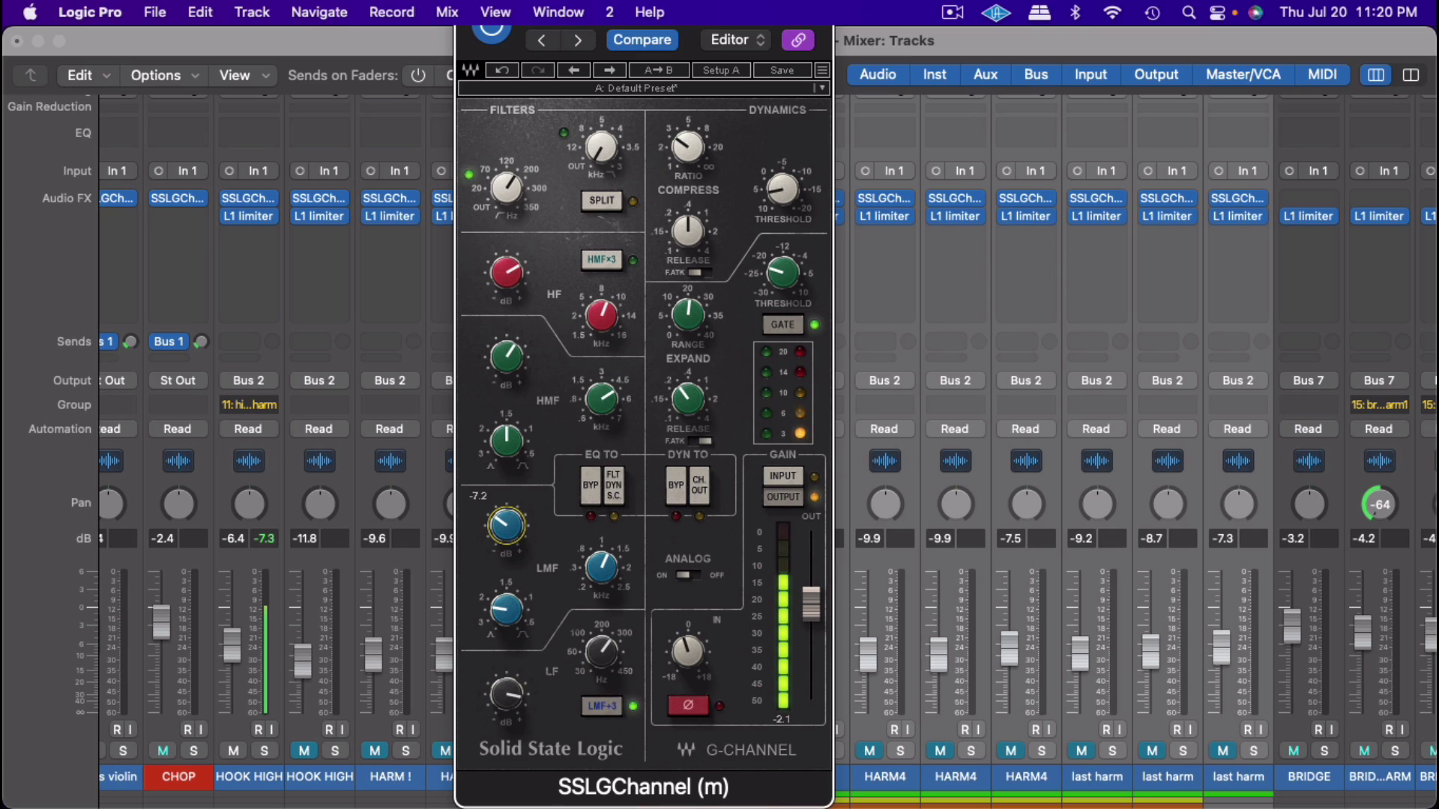
pyautogui.scroll(1, 511, 539)
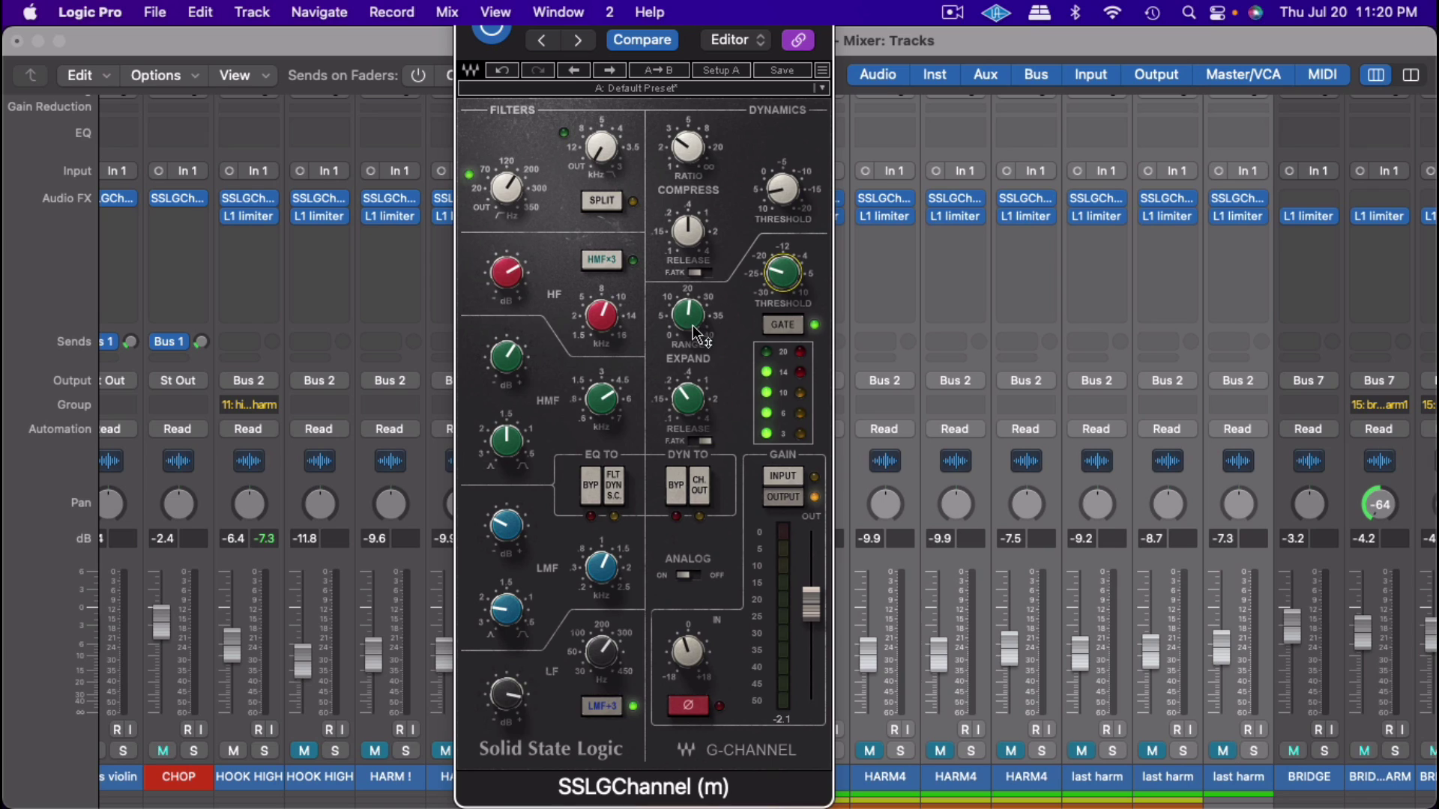
# Step: Raise the expander range to just above 30 and engage the low-pass filter at about 8 kHz
pyautogui.moveTo(699, 332)
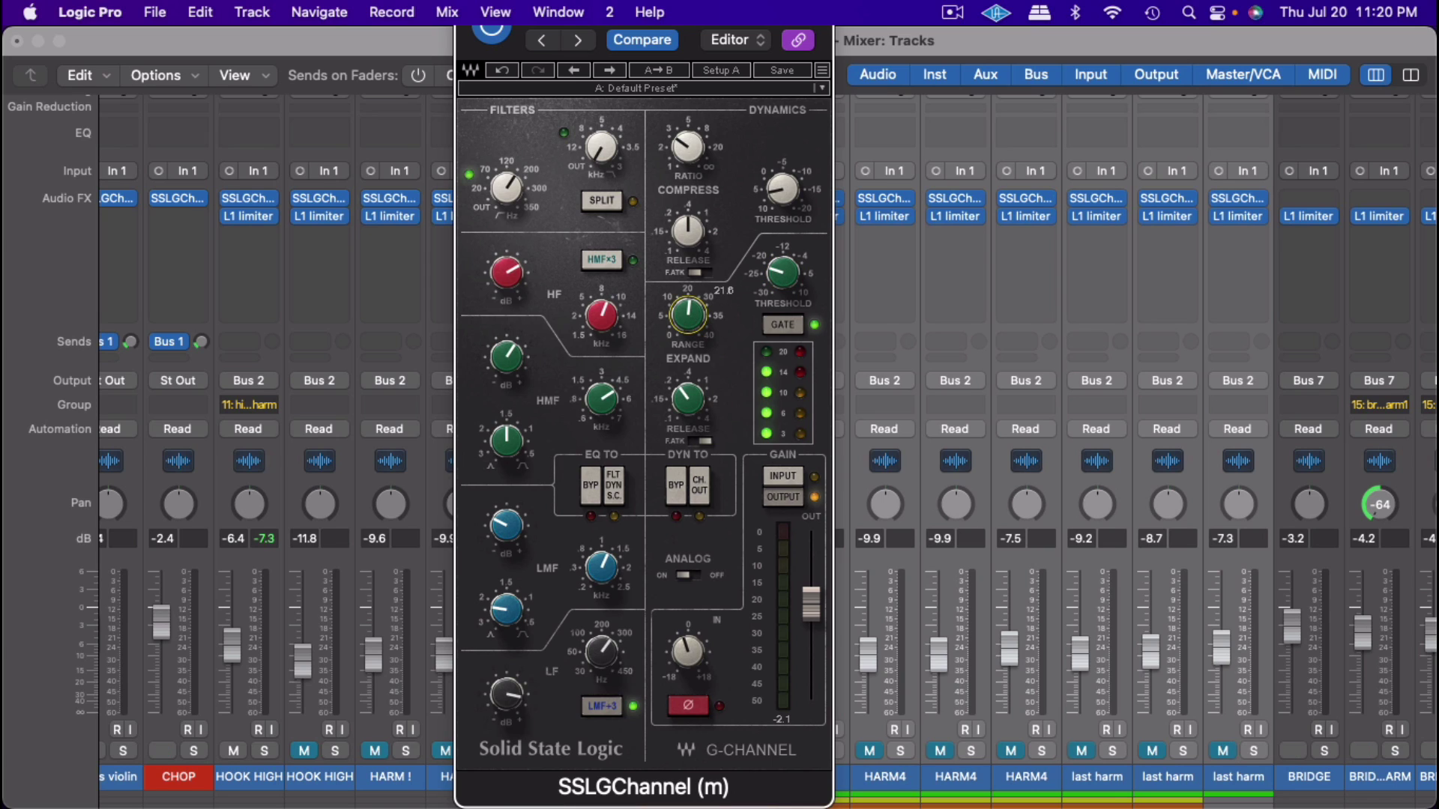
pyautogui.moveTo(688, 316); pyautogui.dragTo(699, 325)
pyautogui.moveTo(693, 313)
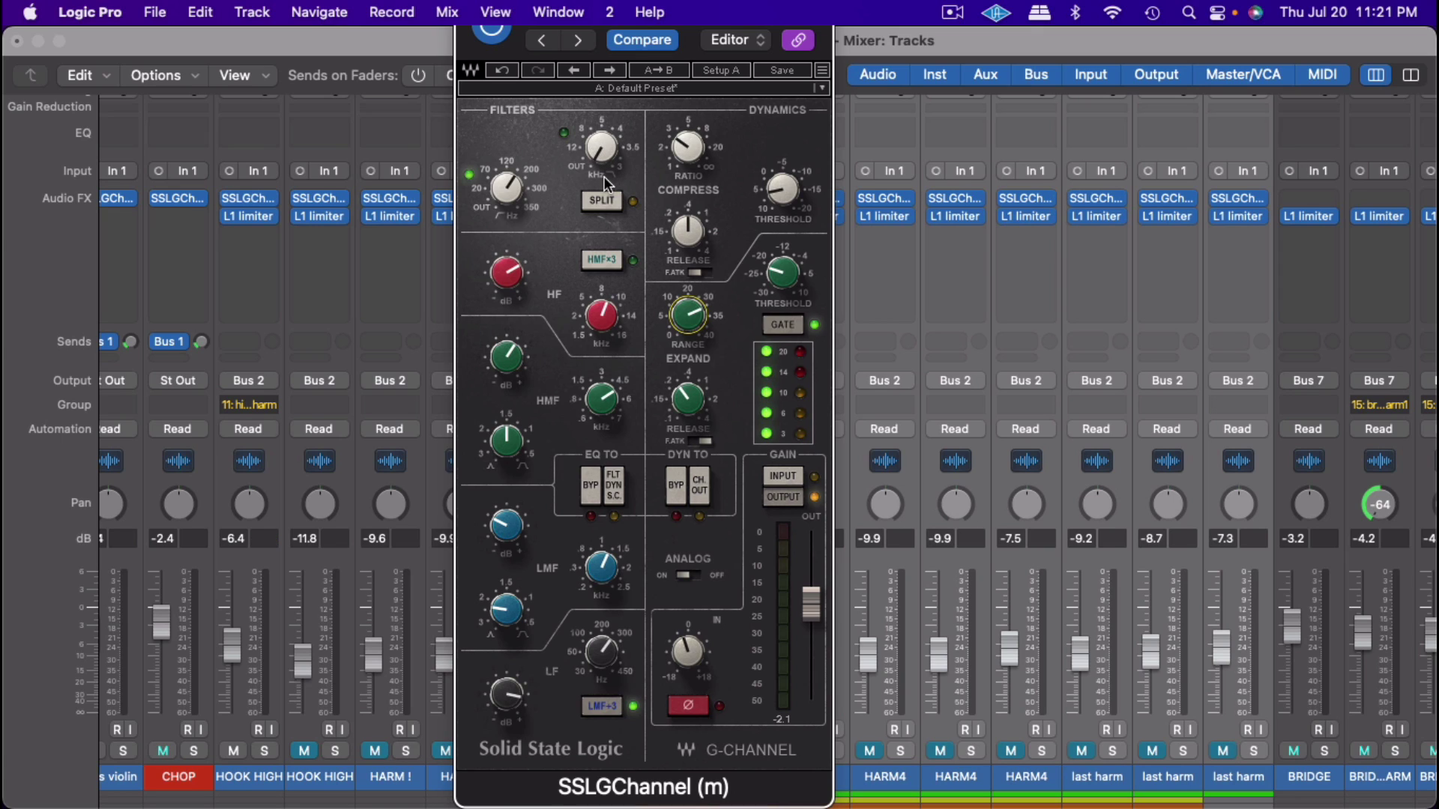
pyautogui.moveTo(596, 165)
pyautogui.mouseDown()
pyautogui.moveTo(597, 206)
pyautogui.moveTo(596, 187)
pyautogui.mouseUp()
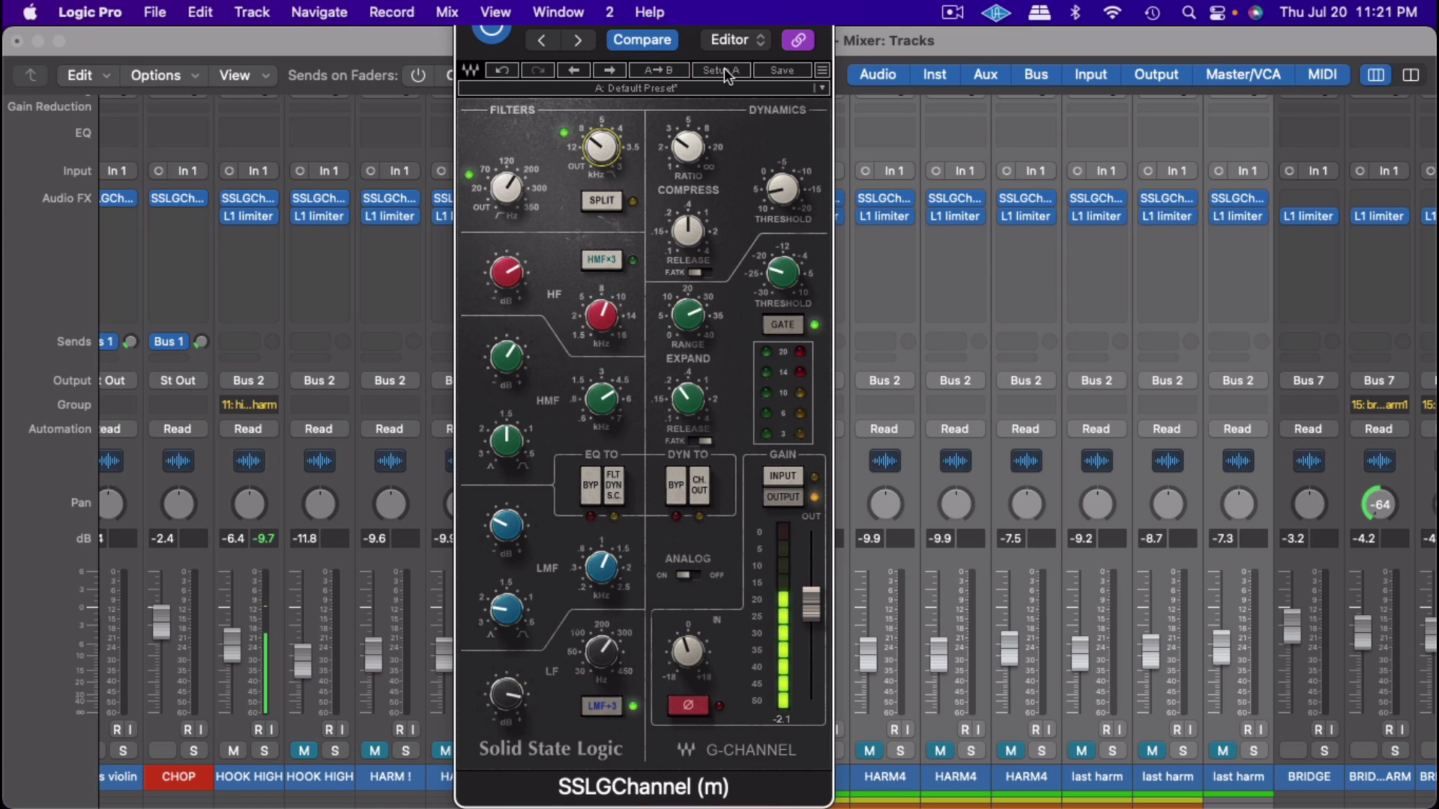
# Step: Copy the channel strip settings from the first HOOK HIGH track, unmute the second HOOK HIGH track and paste them into its SSLGChannel
pyautogui.click(721, 87)
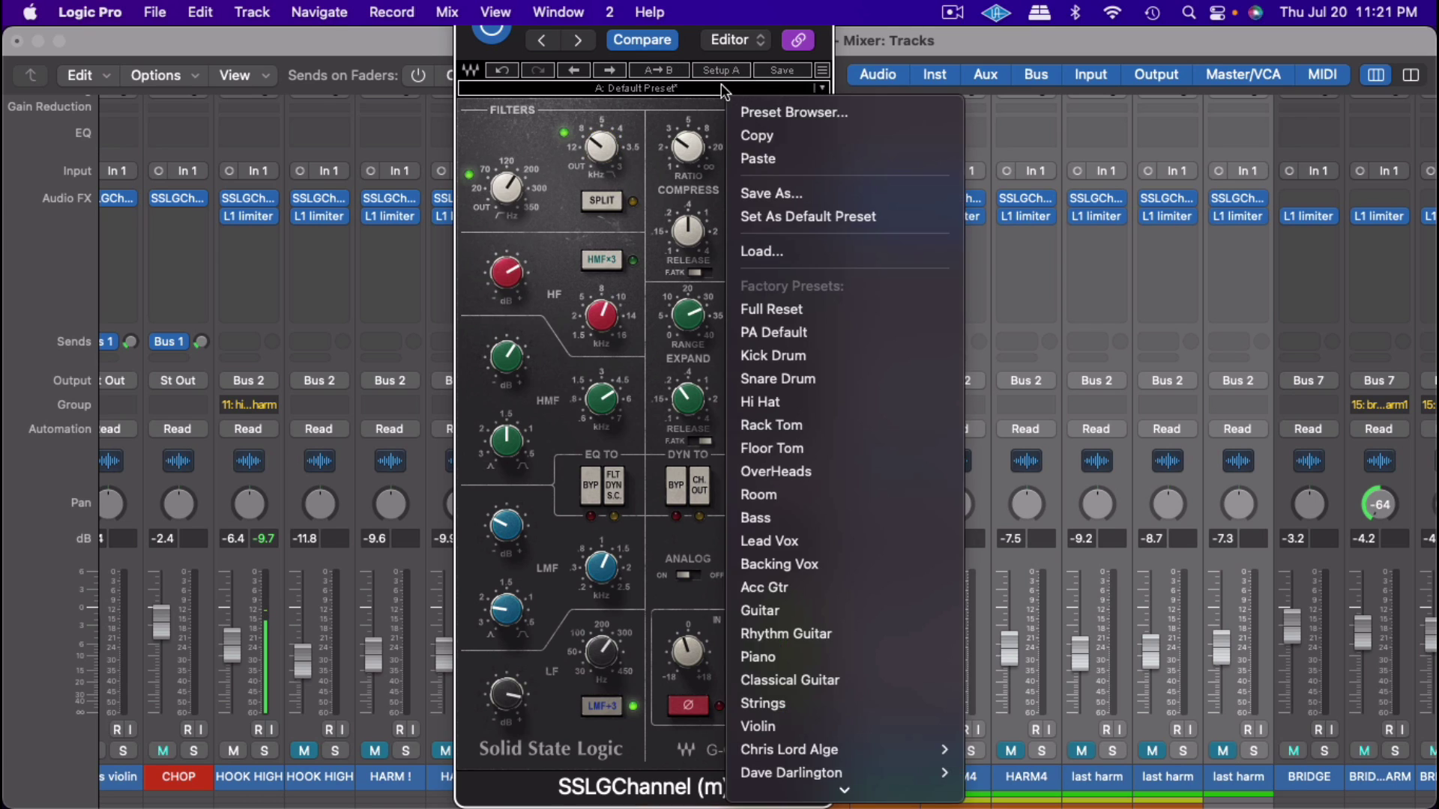
pyautogui.click(745, 134)
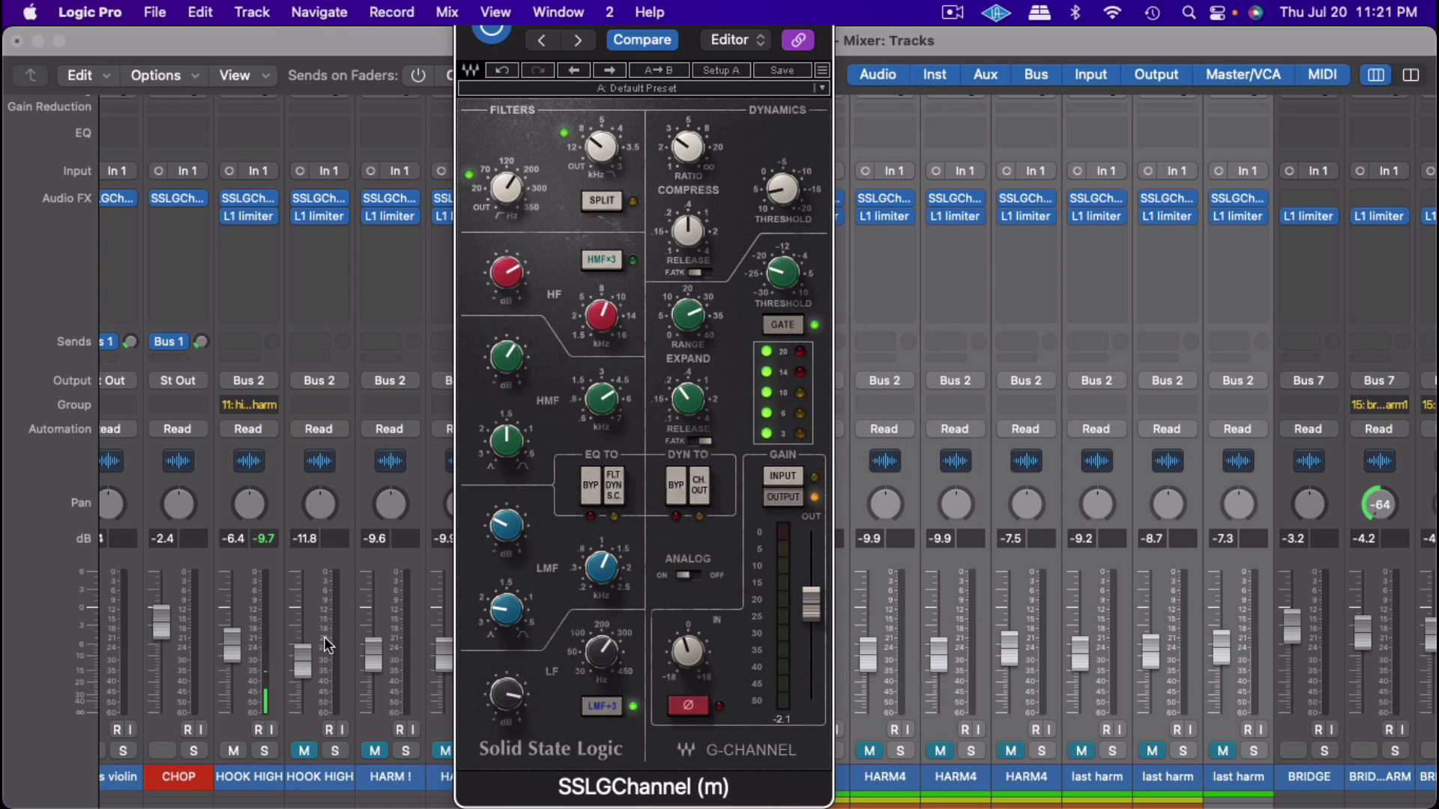
pyautogui.click(306, 752)
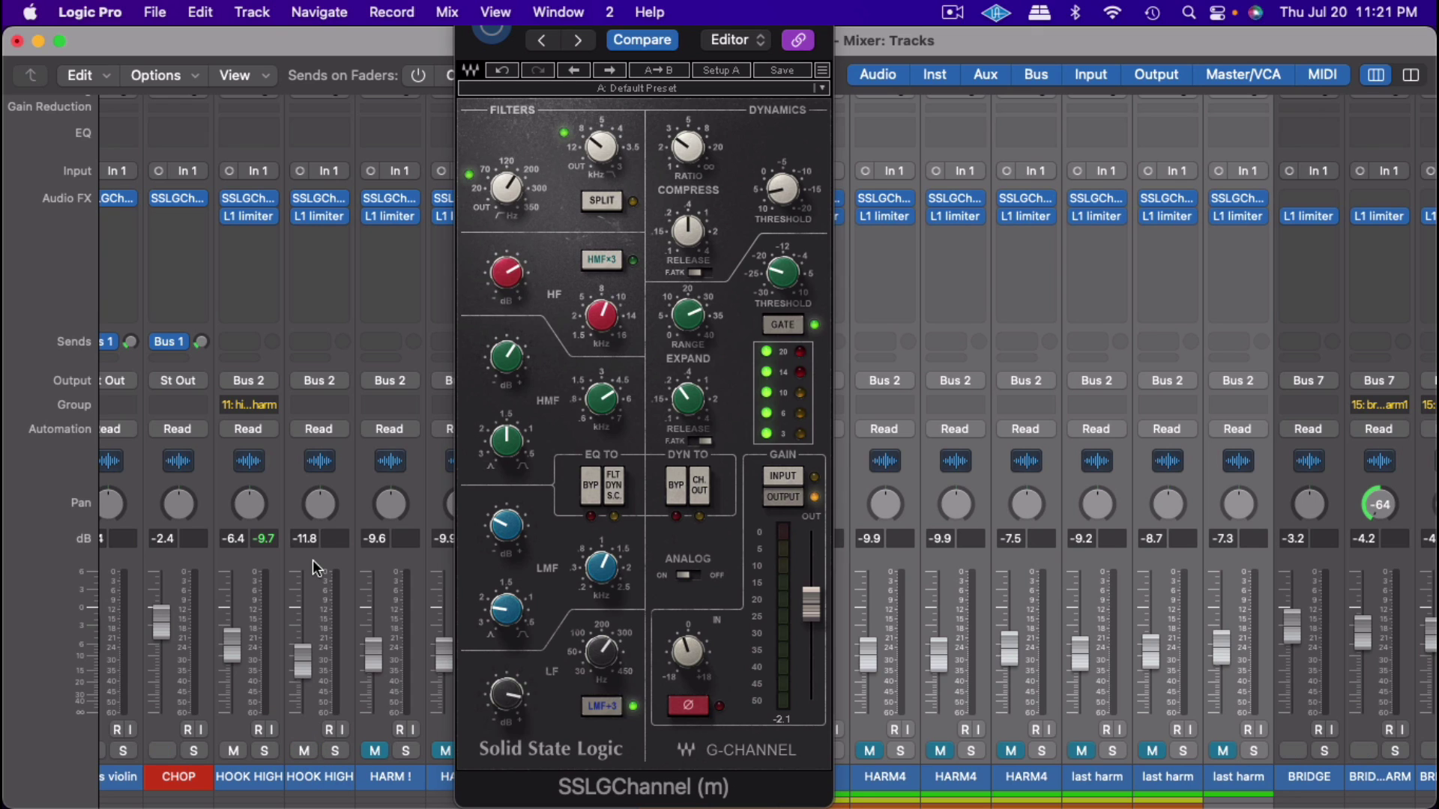
pyautogui.click(321, 195)
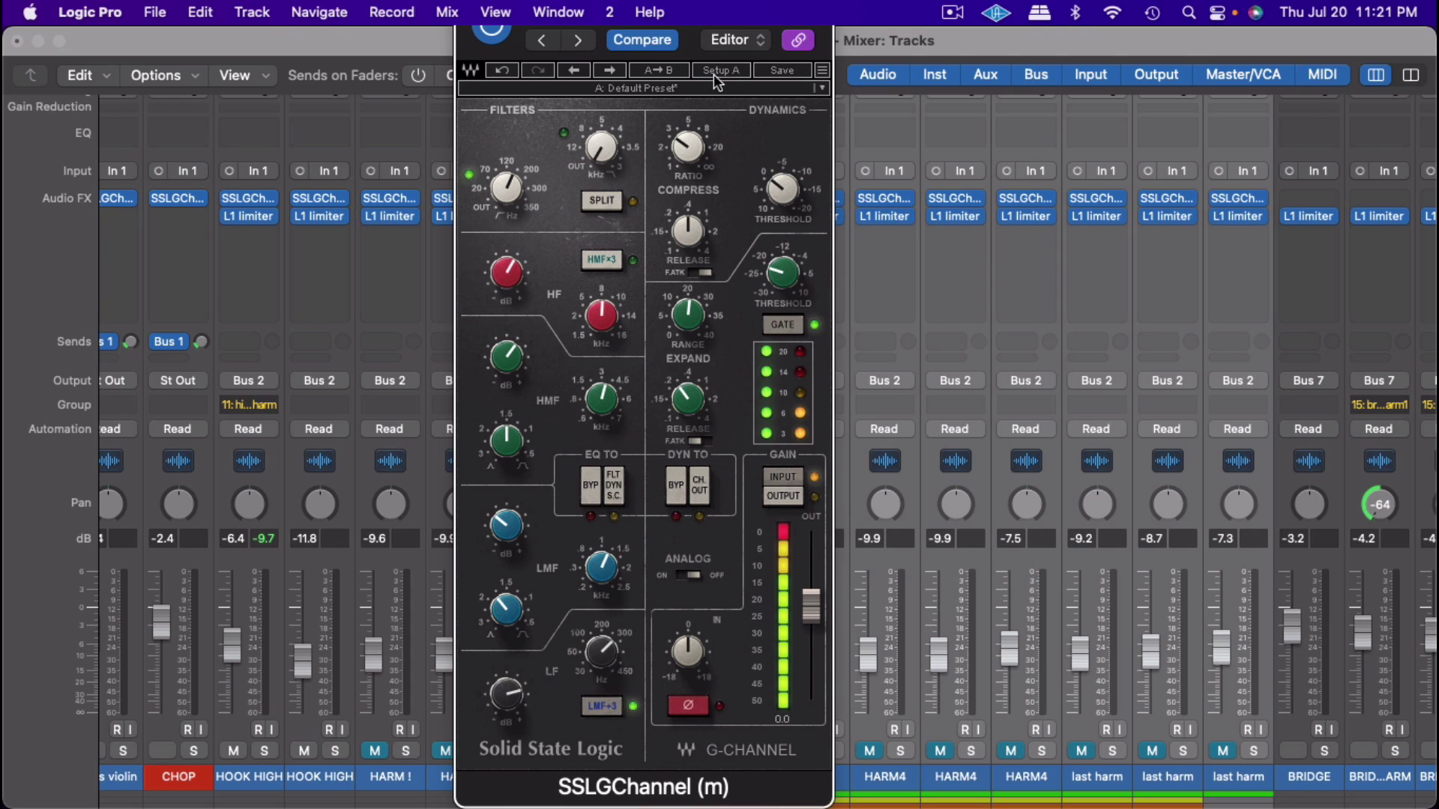
pyautogui.click(731, 86)
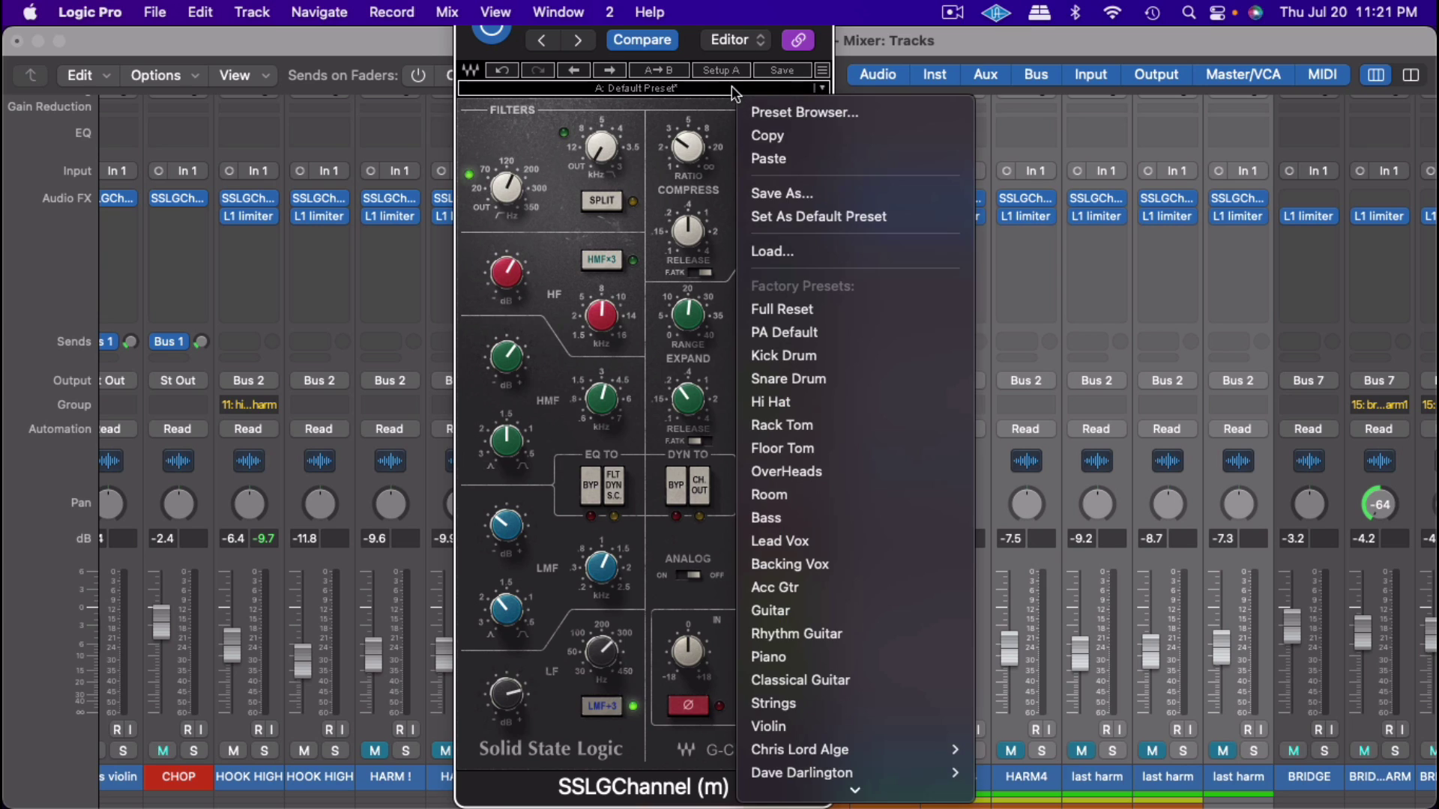
pyautogui.click(769, 158)
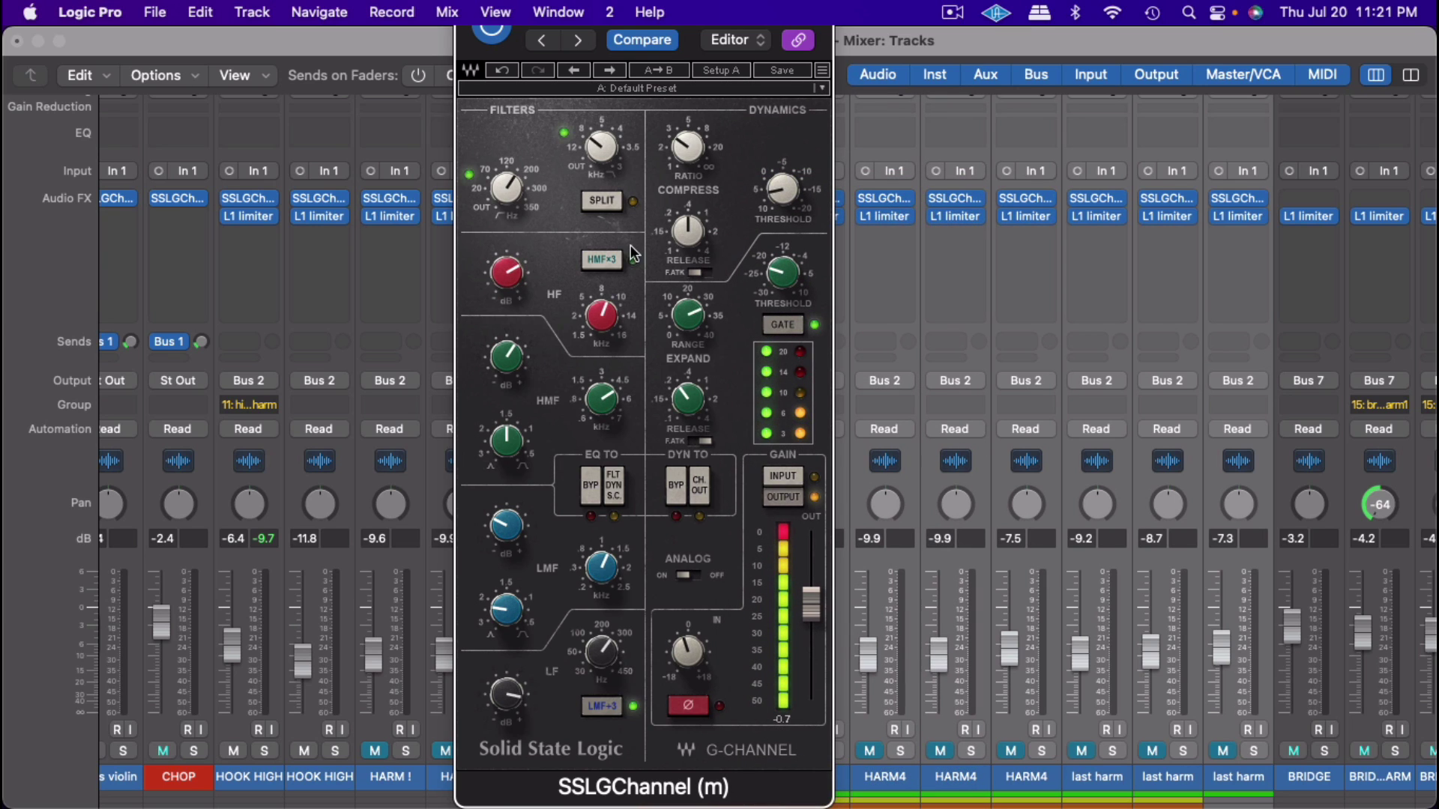
# Step: During playback, set the second HOOK HIGH fader to -6.4 dB and pan the two HOOK HIGH tracks to -64 and +63
pyautogui.press('space')
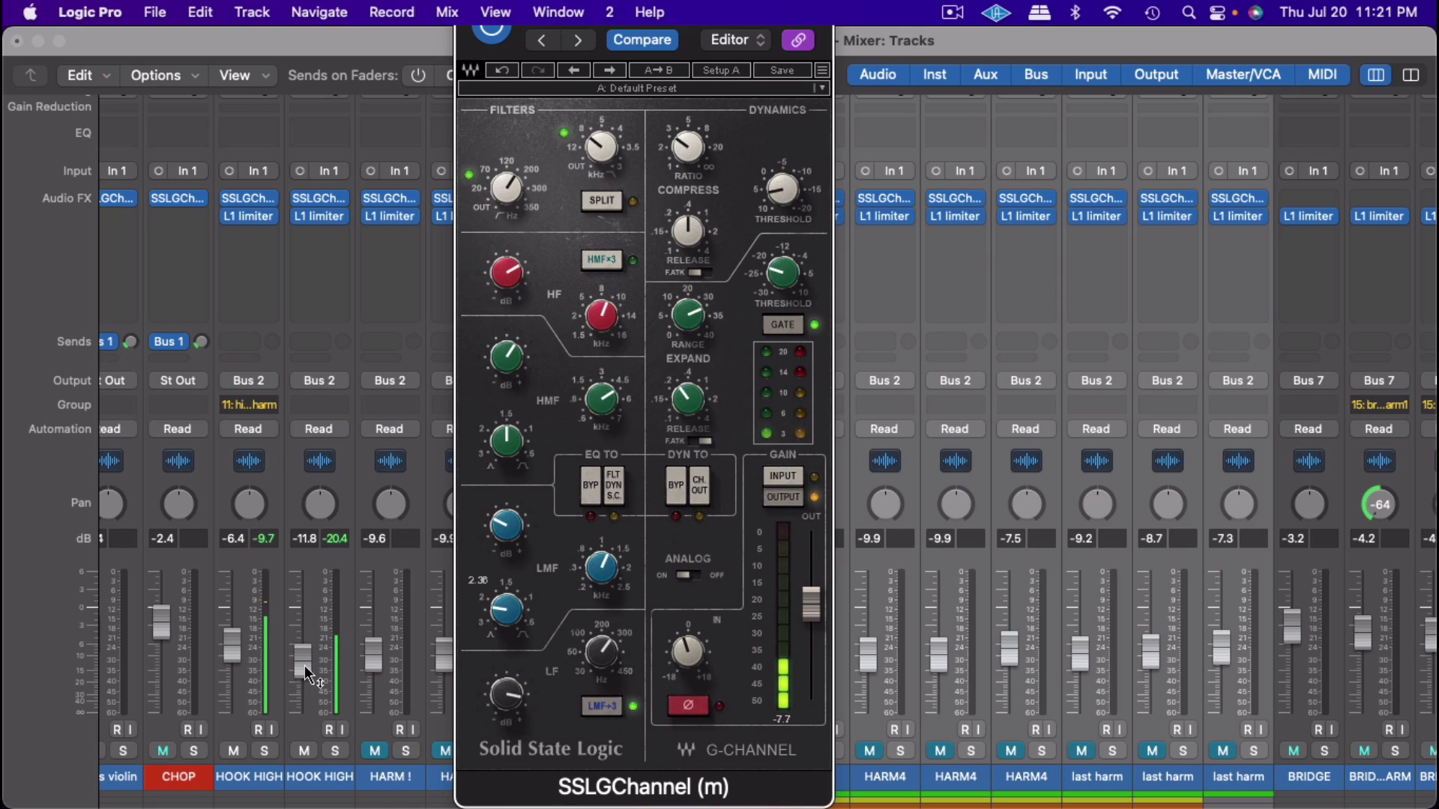
pyautogui.moveTo(304, 666)
pyautogui.mouseDown()
pyautogui.moveTo(302, 622)
pyautogui.moveTo(302, 645)
pyautogui.mouseUp()
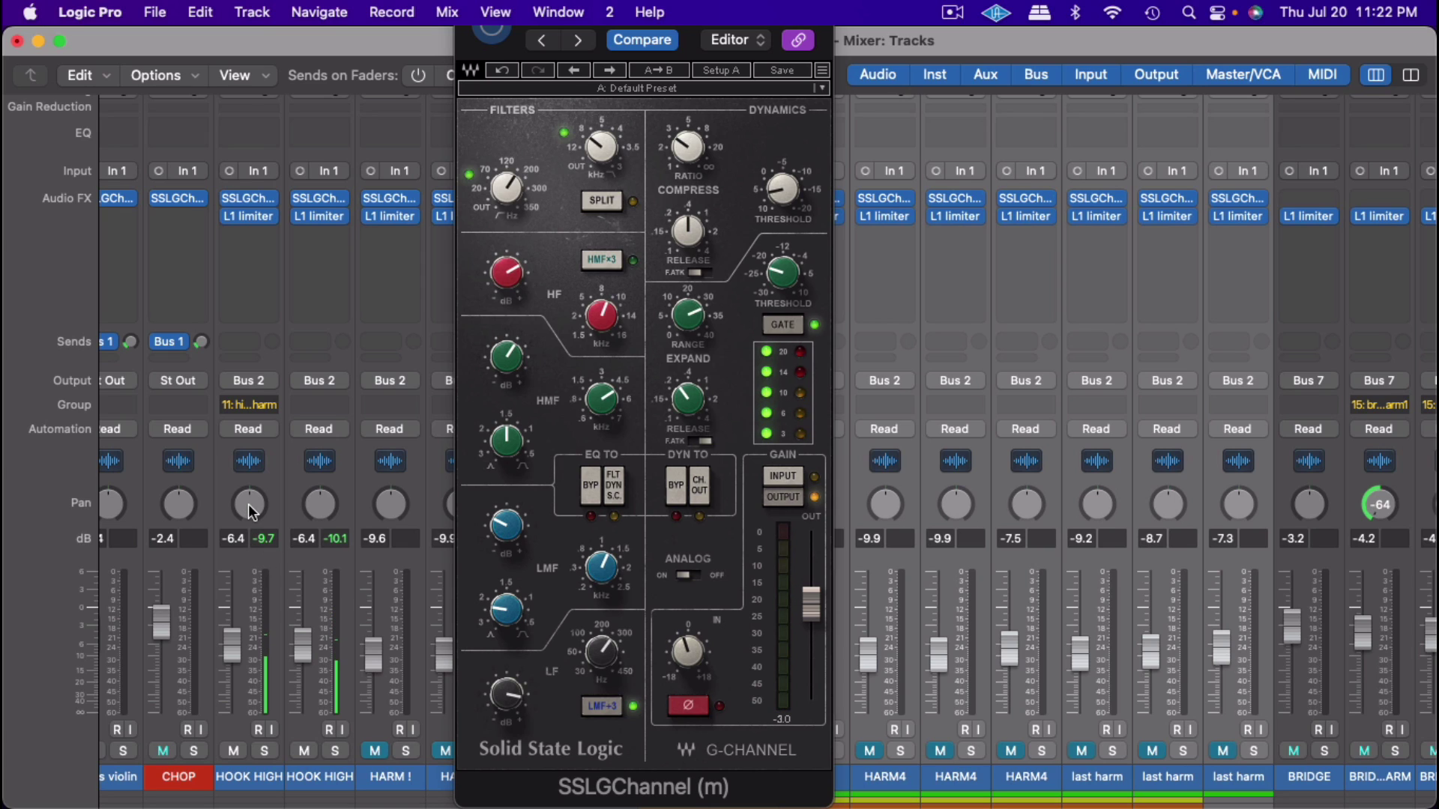
pyautogui.moveTo(249, 505); pyautogui.dragTo(324, 465)
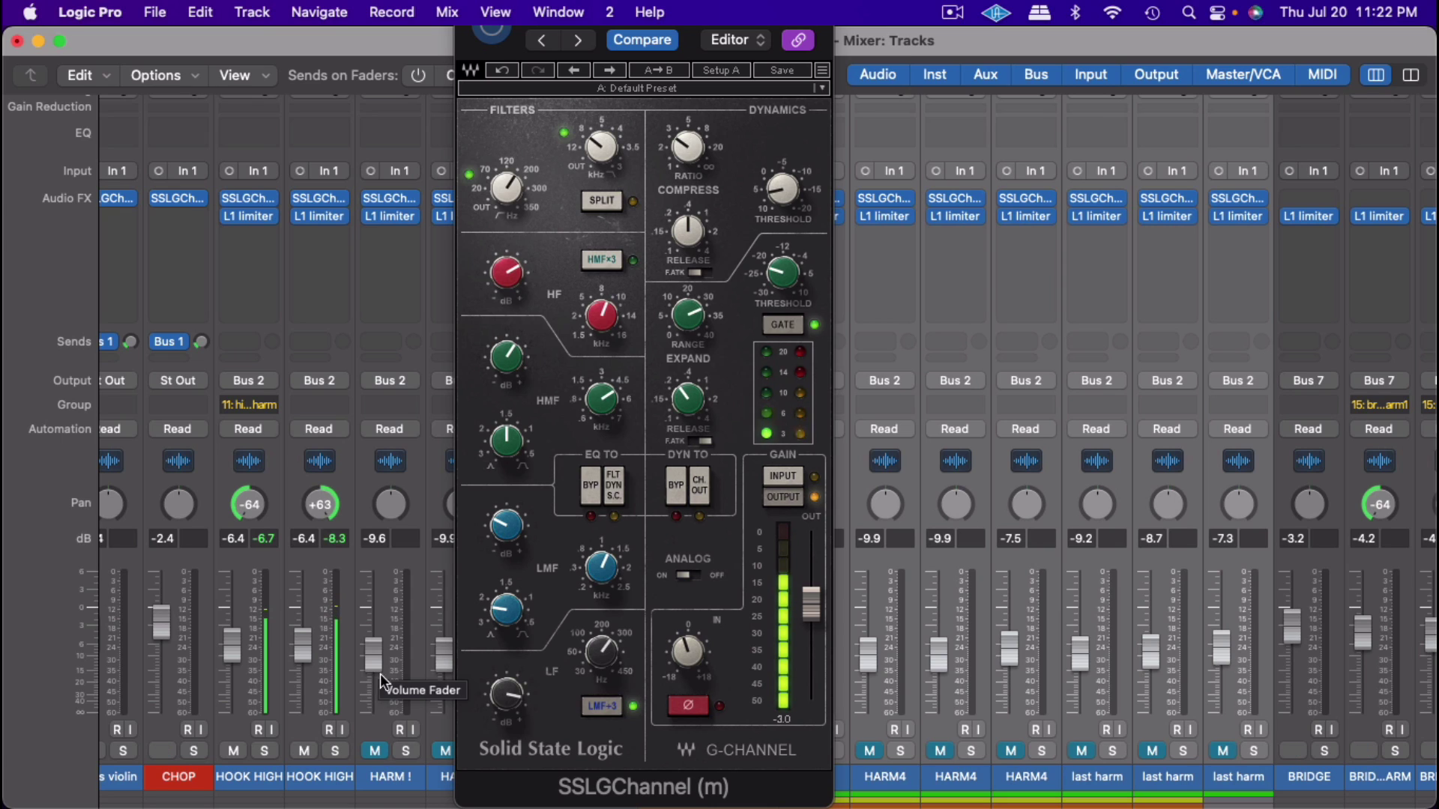
# Step: Unmute the HARM ! track and lower its volume fader to -11.6 dB
pyautogui.click(376, 750)
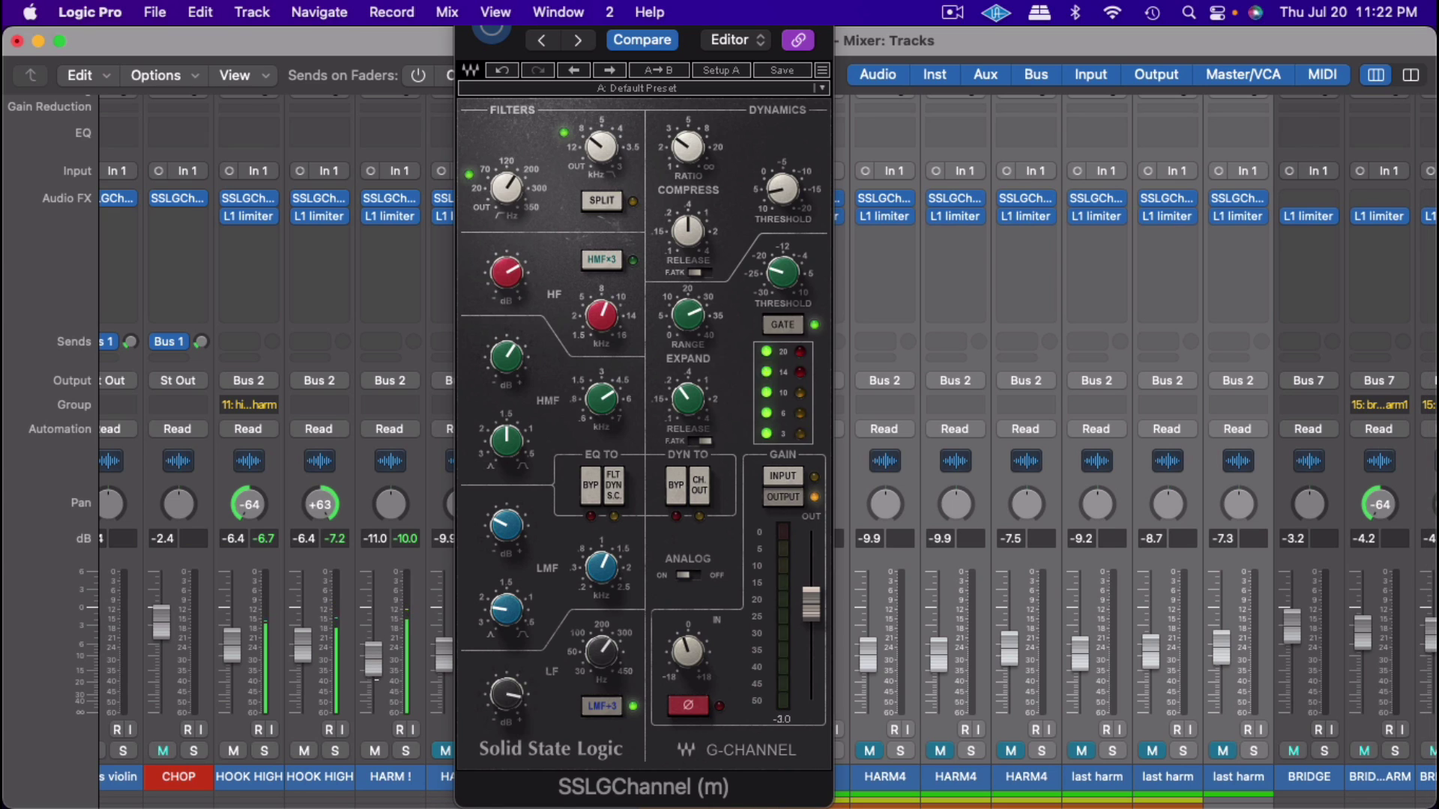
pyautogui.moveTo(376, 675); pyautogui.dragTo(376, 683)
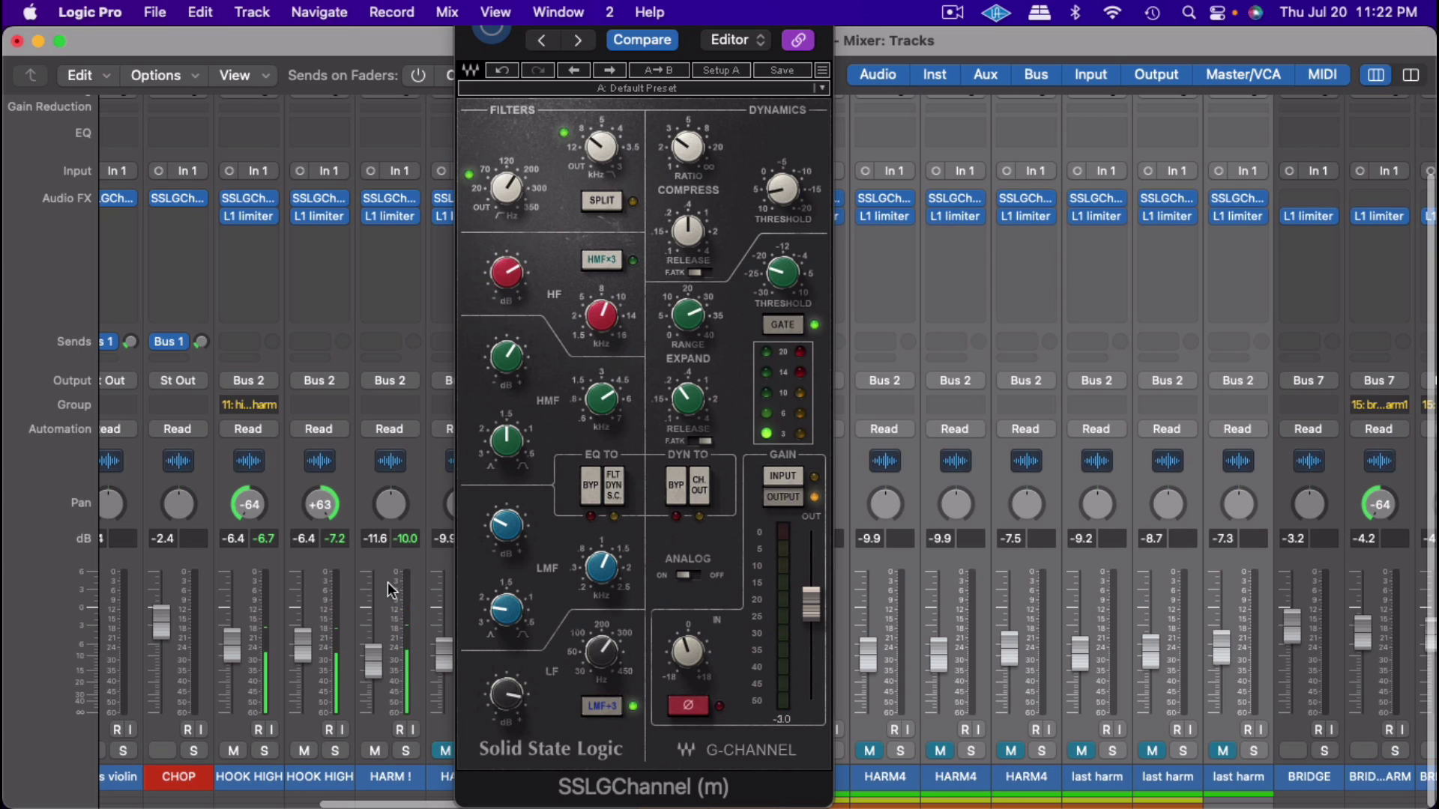
# Step: Open the HARM ! track's SSLGChannel, flip its Analog switch and lower the input gain
pyautogui.click(393, 199)
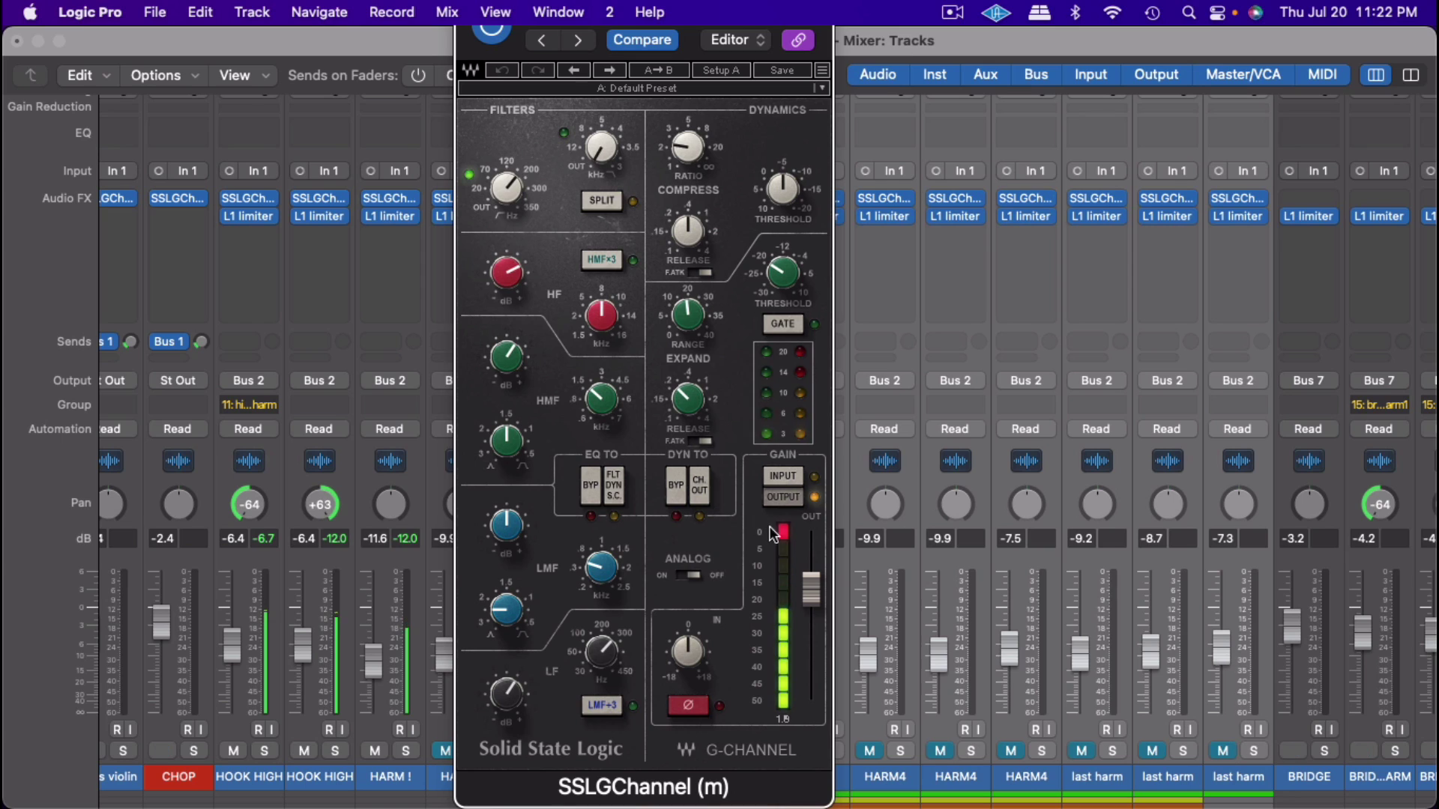
pyautogui.click(694, 576)
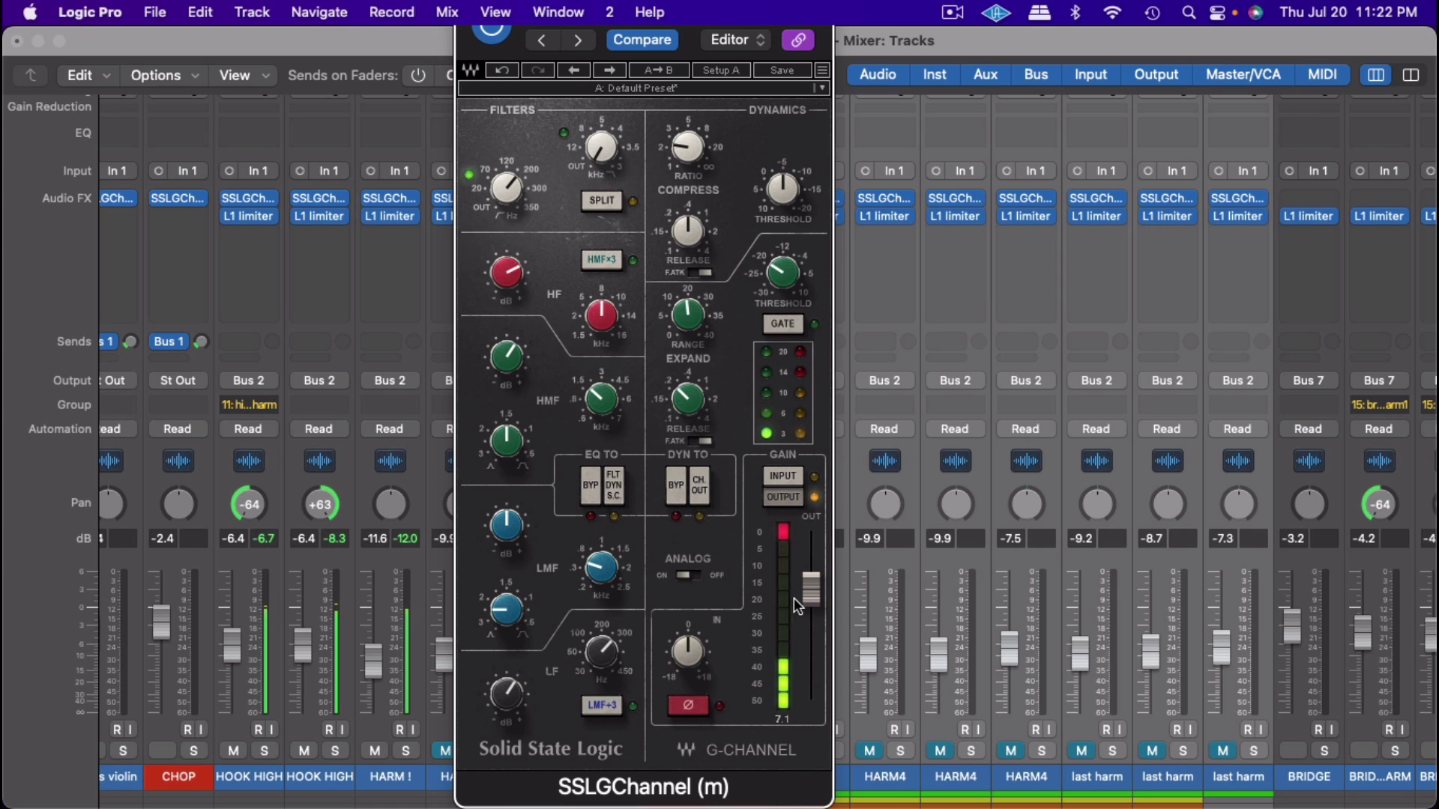
pyautogui.moveTo(701, 647); pyautogui.dragTo(701, 661)
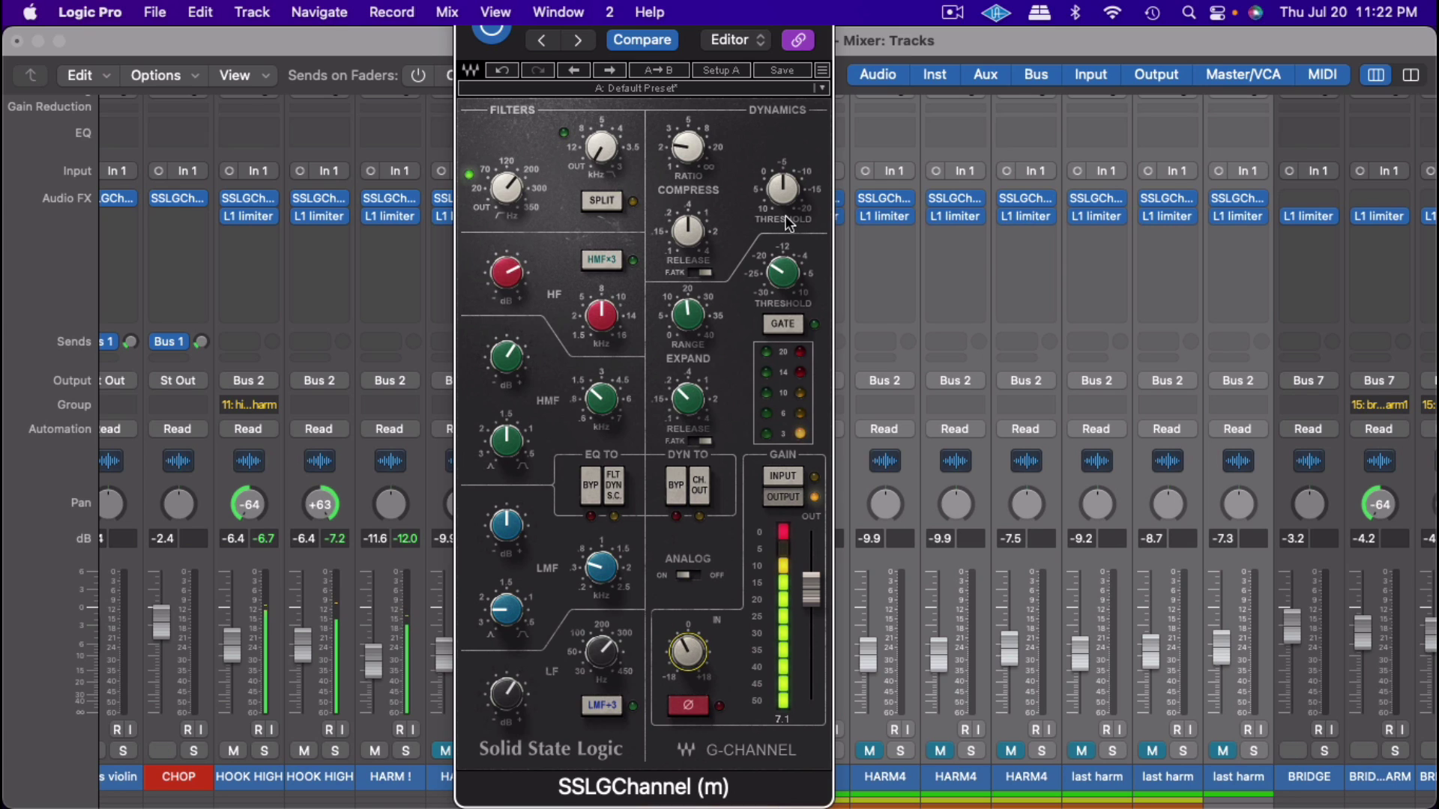
# Step: Set the HARM ! compressor threshold to about 0 and raise the compression ratio
pyautogui.moveTo(784, 196); pyautogui.dragTo(784, 200)
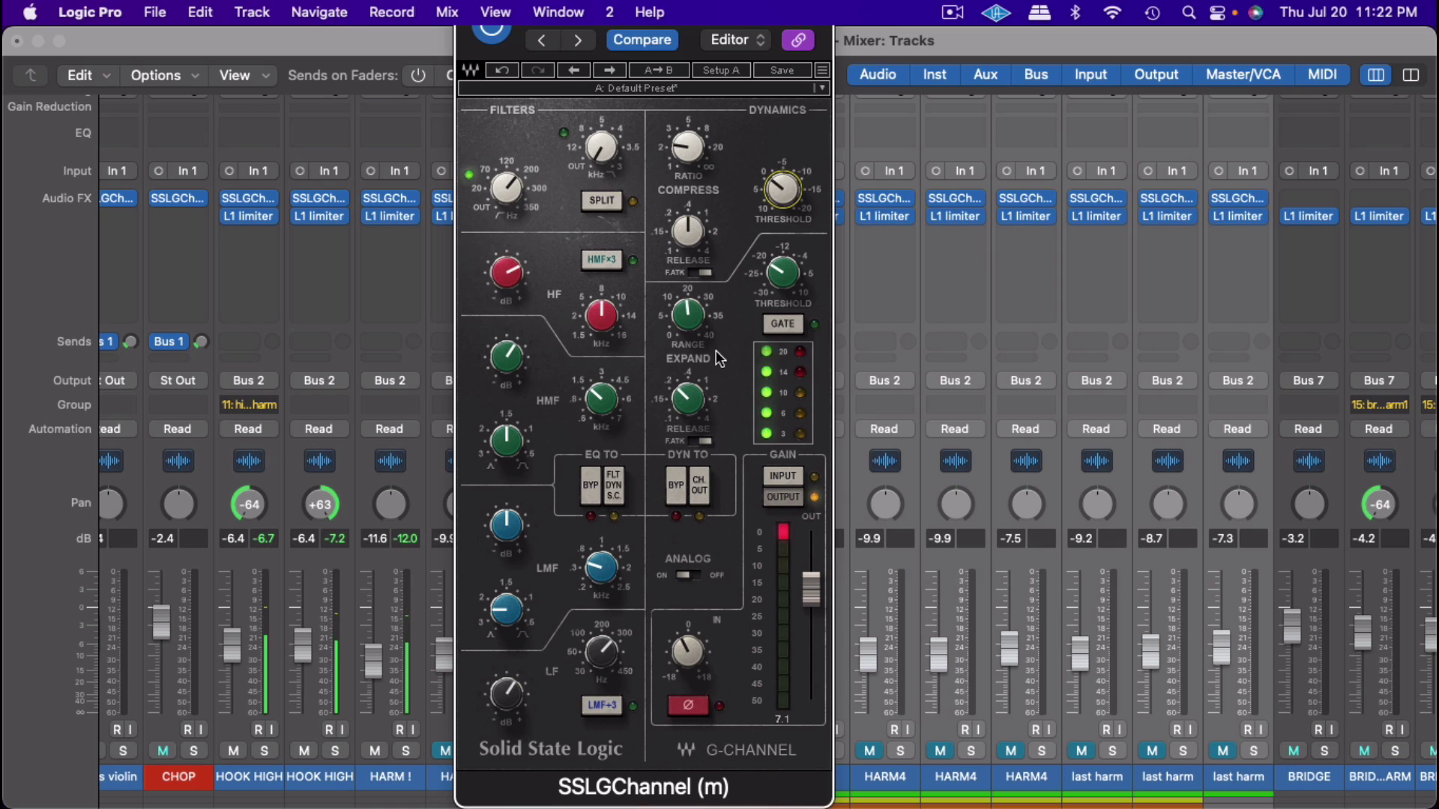
pyautogui.moveTo(691, 150); pyautogui.dragTo(691, 142)
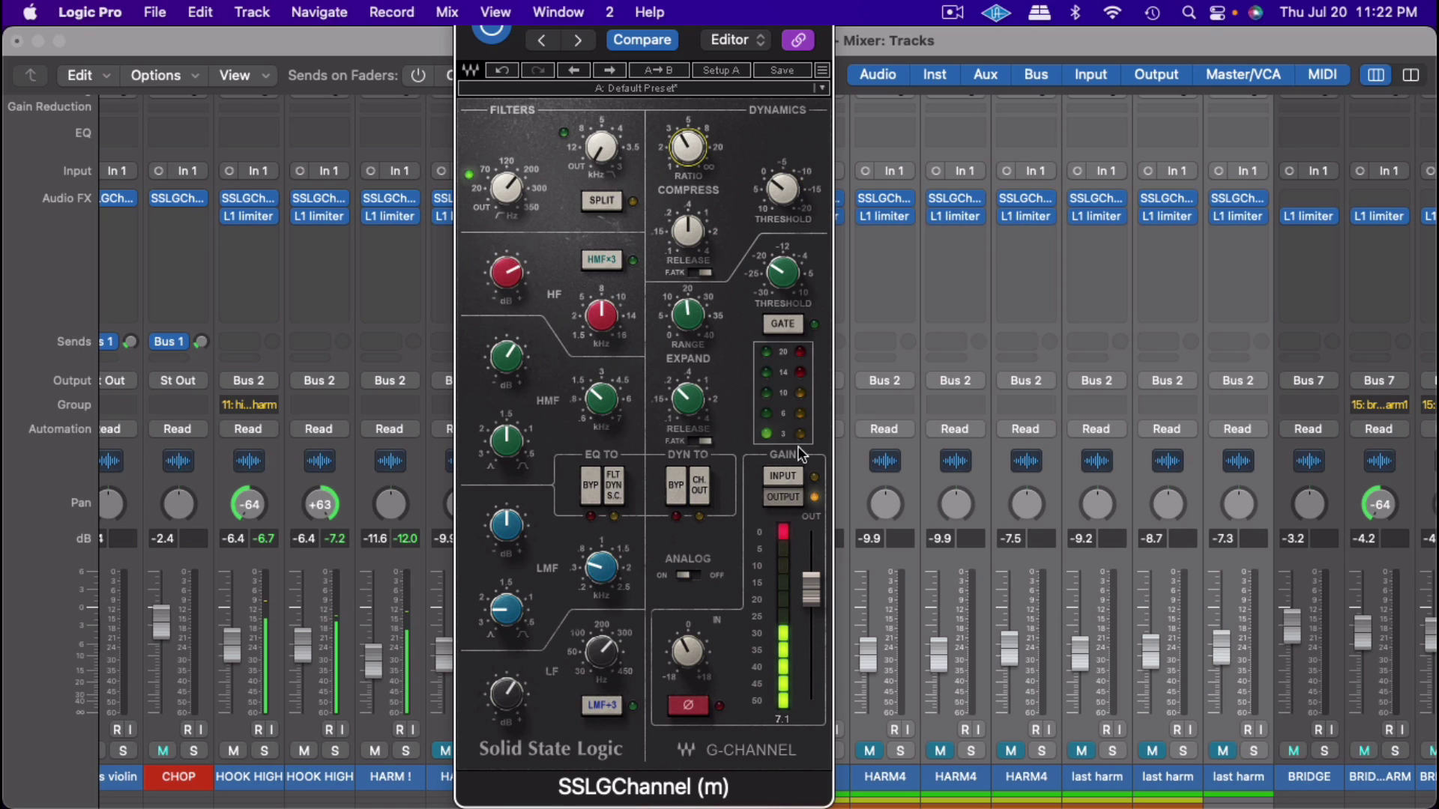
# Step: Lower the HARM ! channel strip's output to -1.1 dB and engage its low-pass filter at about 8 kHz, clearing the clip indicator
pyautogui.click(785, 534)
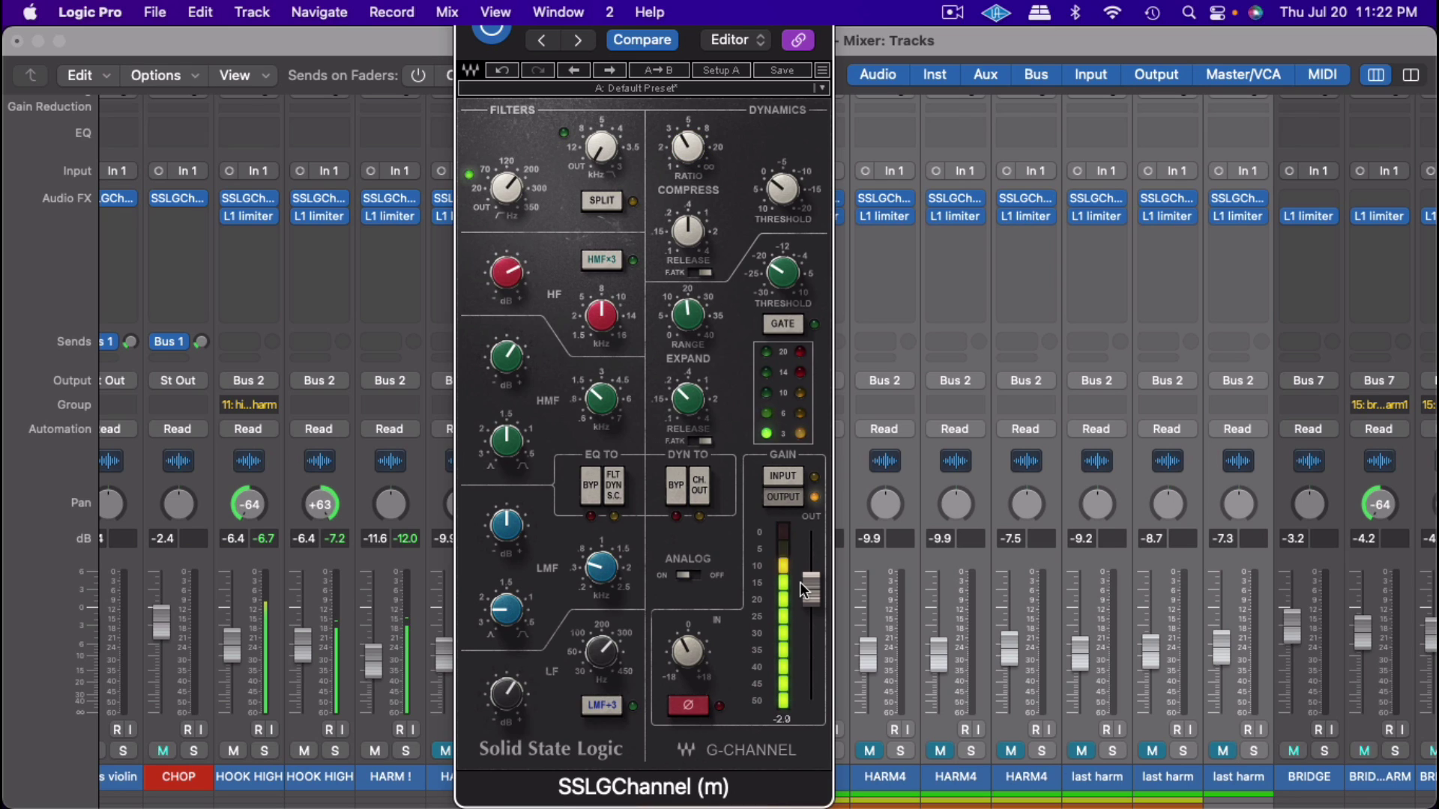
pyautogui.moveTo(809, 588); pyautogui.dragTo(810, 594)
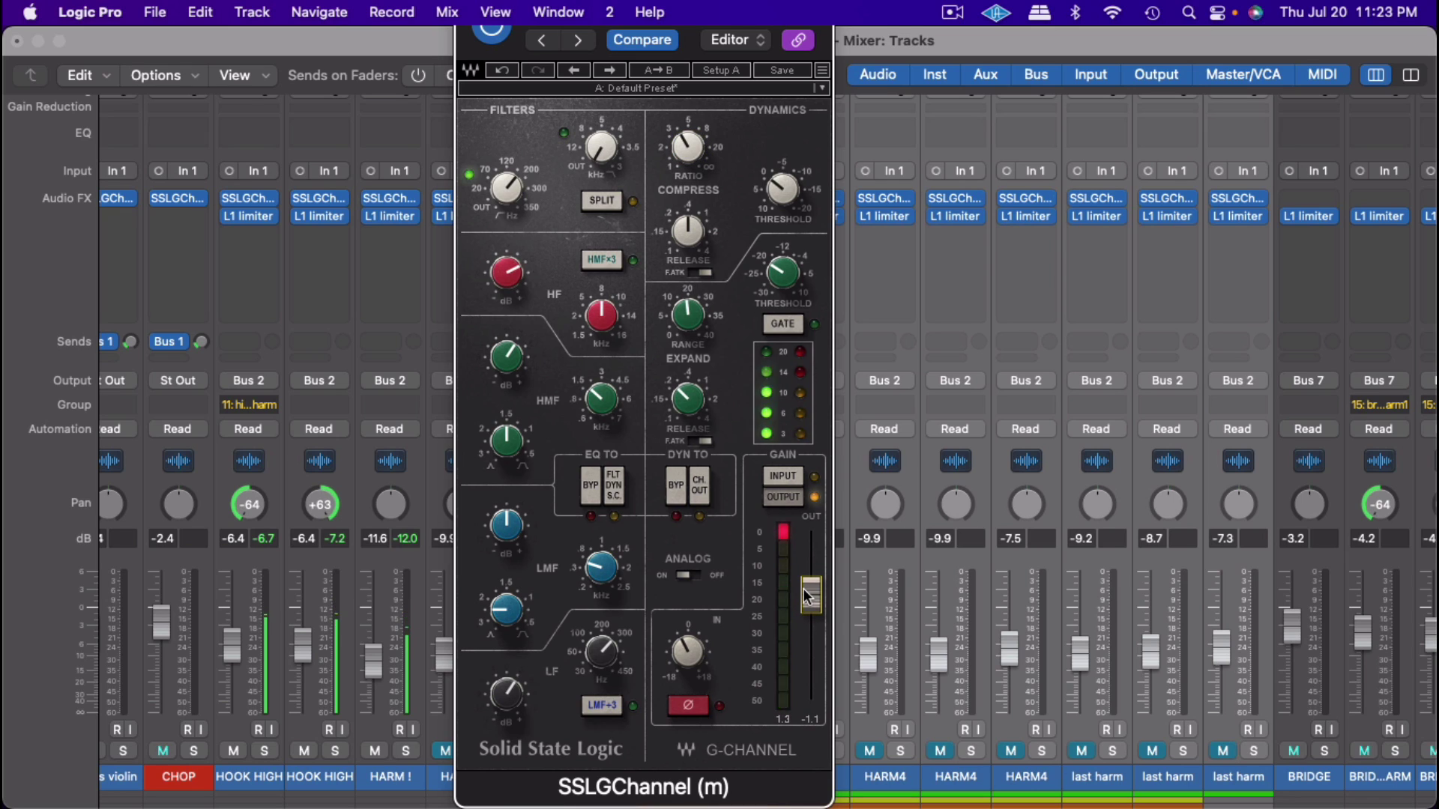
pyautogui.click(506, 693)
pyautogui.moveTo(601, 147); pyautogui.dragTo(601, 153)
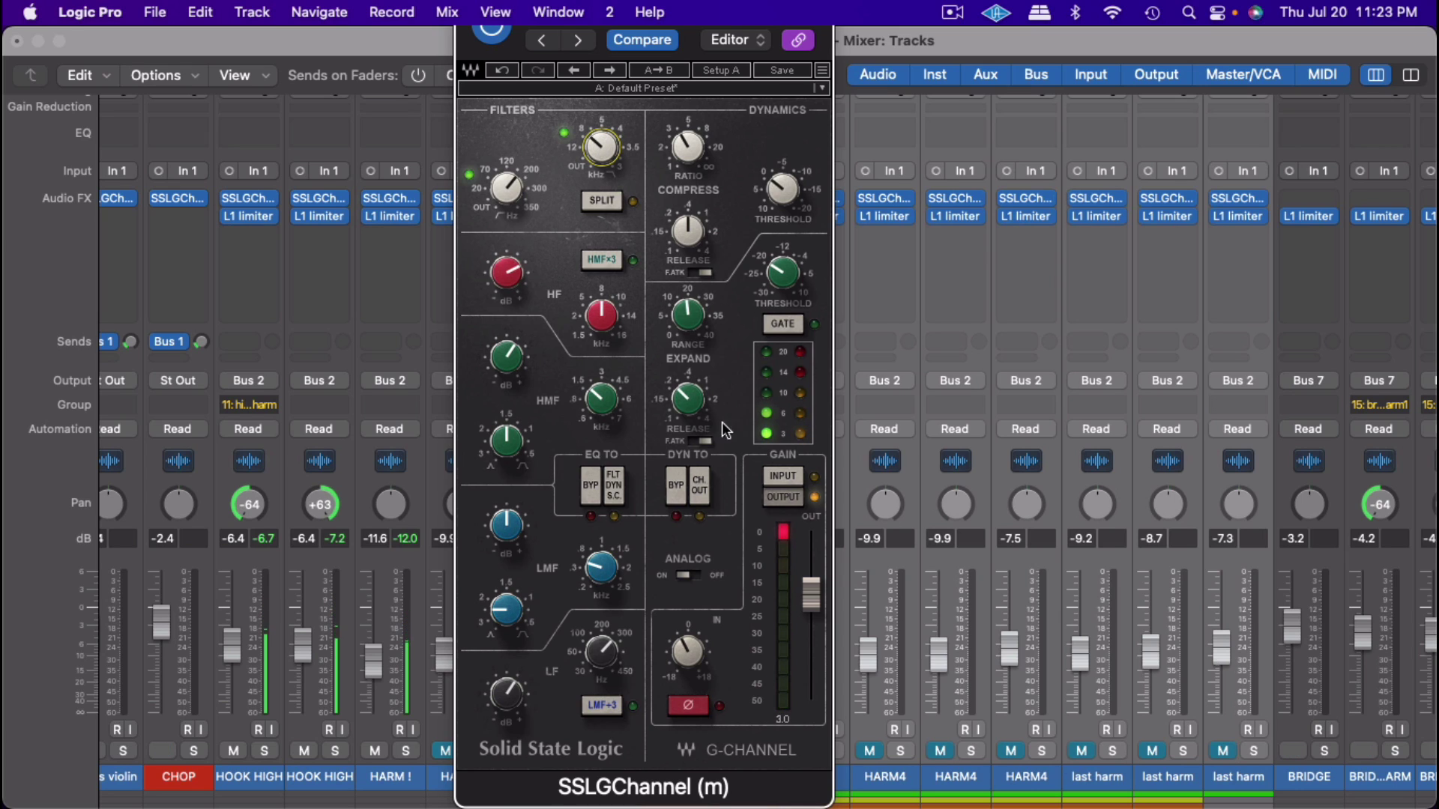
pyautogui.click(782, 532)
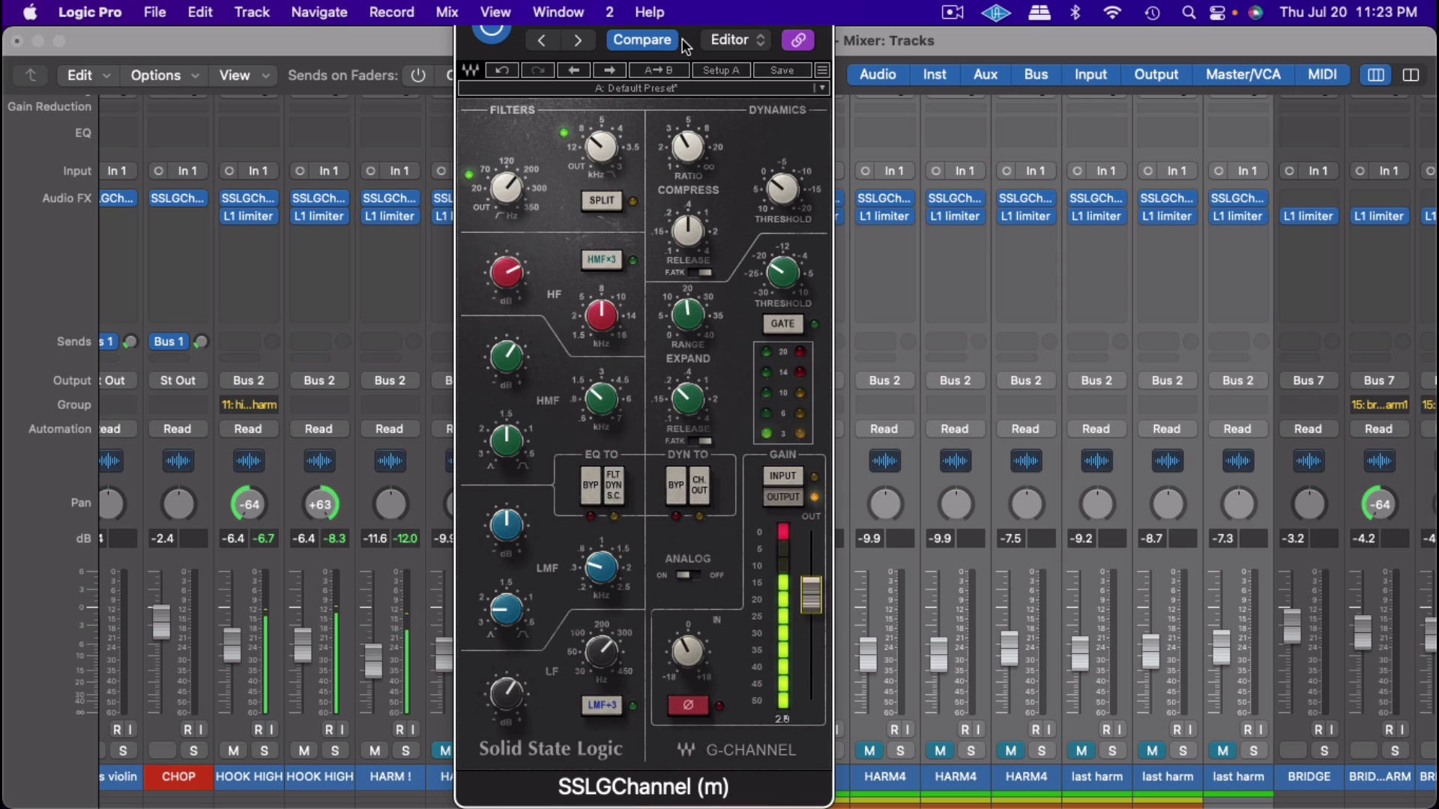
# Step: Clear the clip indicator on the first HARM ! track's SSLGChannel, lower its output slightly and close the plug-in
pyautogui.moveTo(686, 46); pyautogui.dragTo(683, 56)
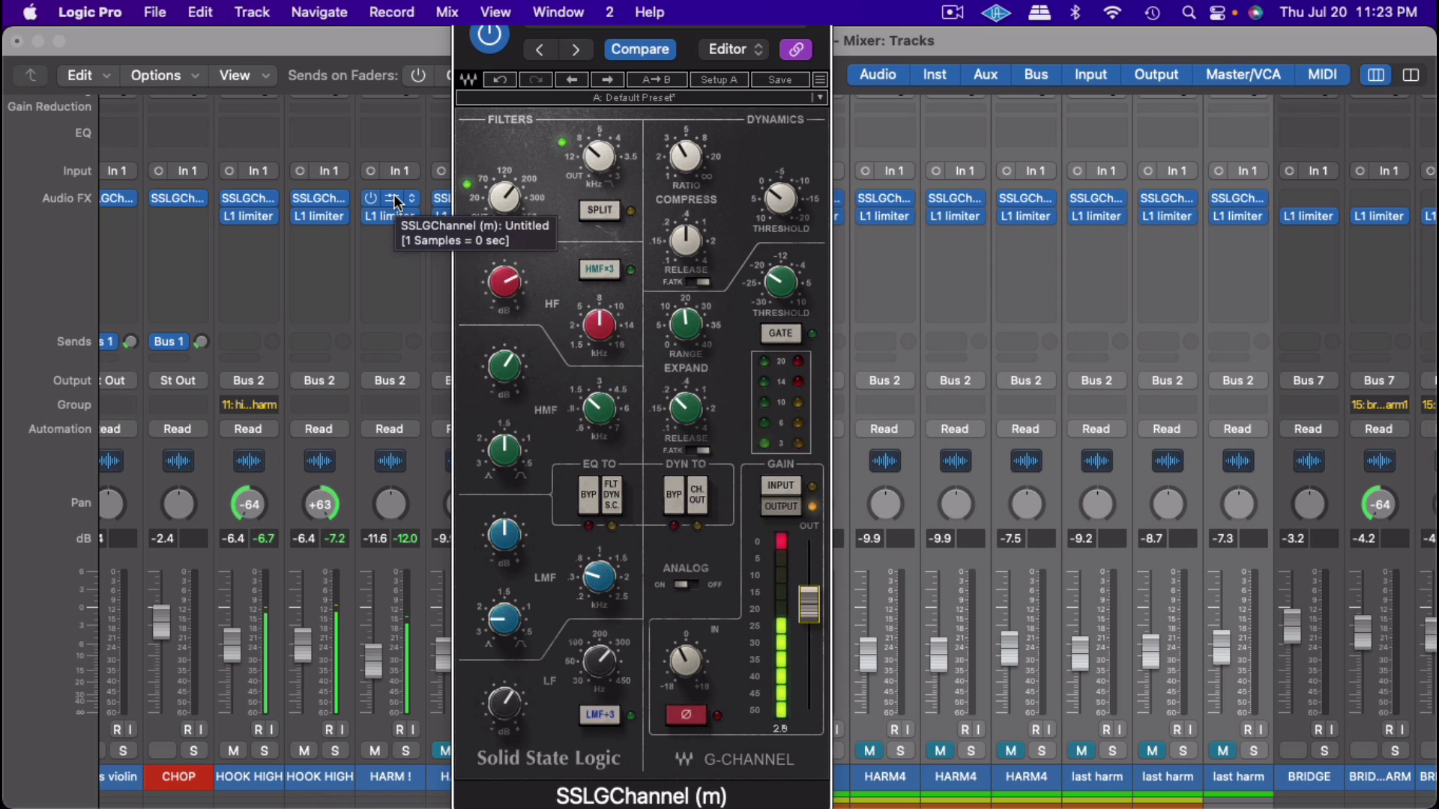
pyautogui.click(784, 541)
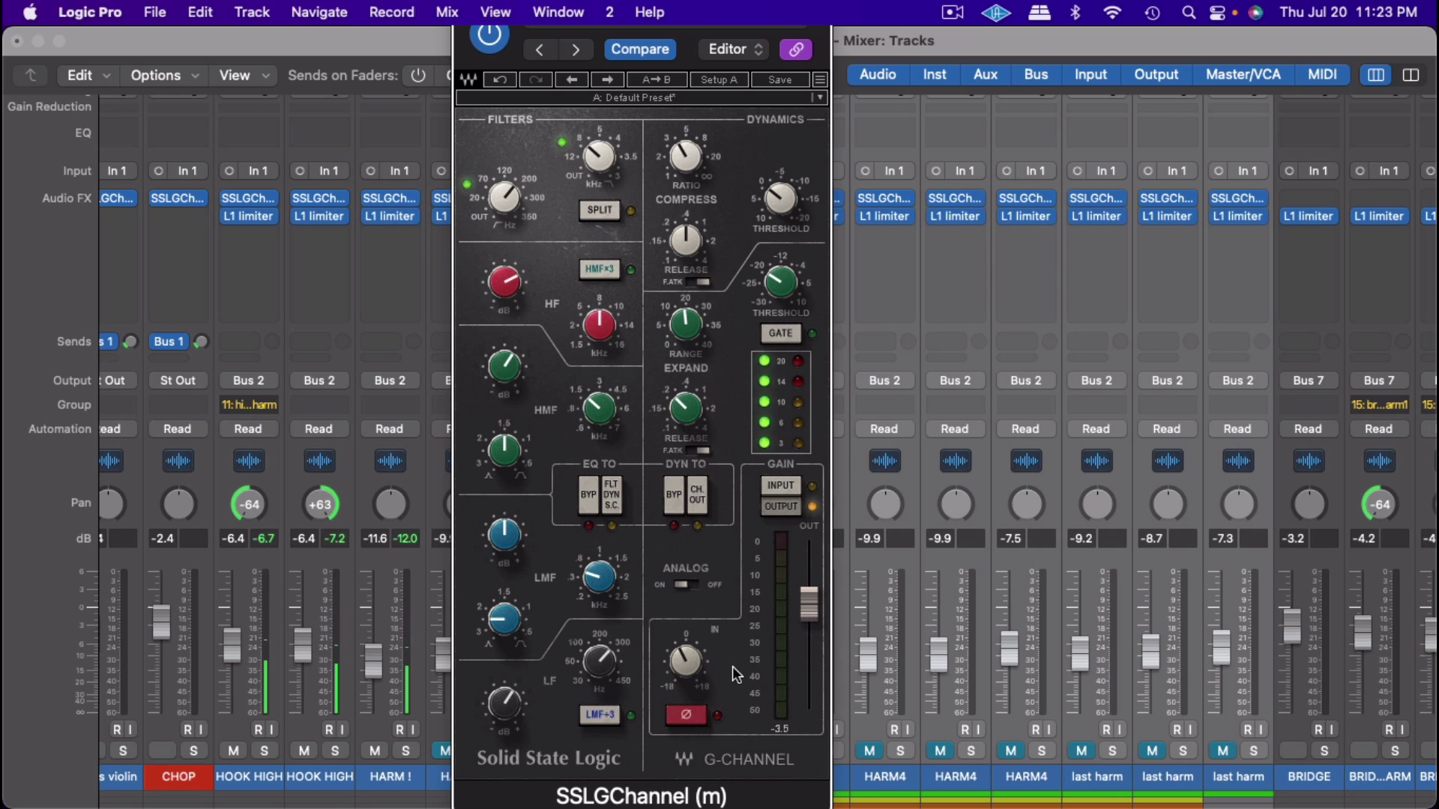
pyautogui.moveTo(803, 610)
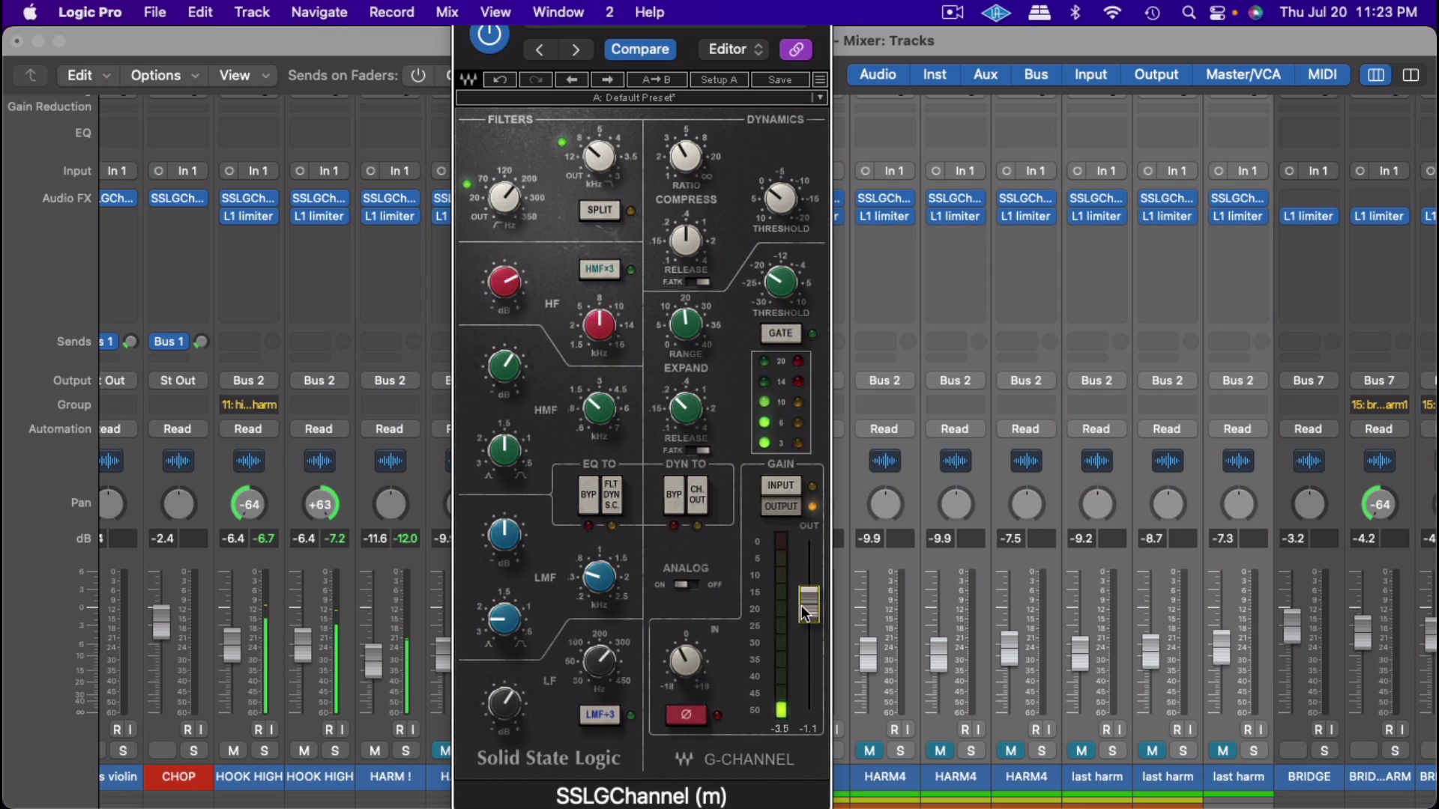
pyautogui.moveTo(802, 607); pyautogui.dragTo(803, 611)
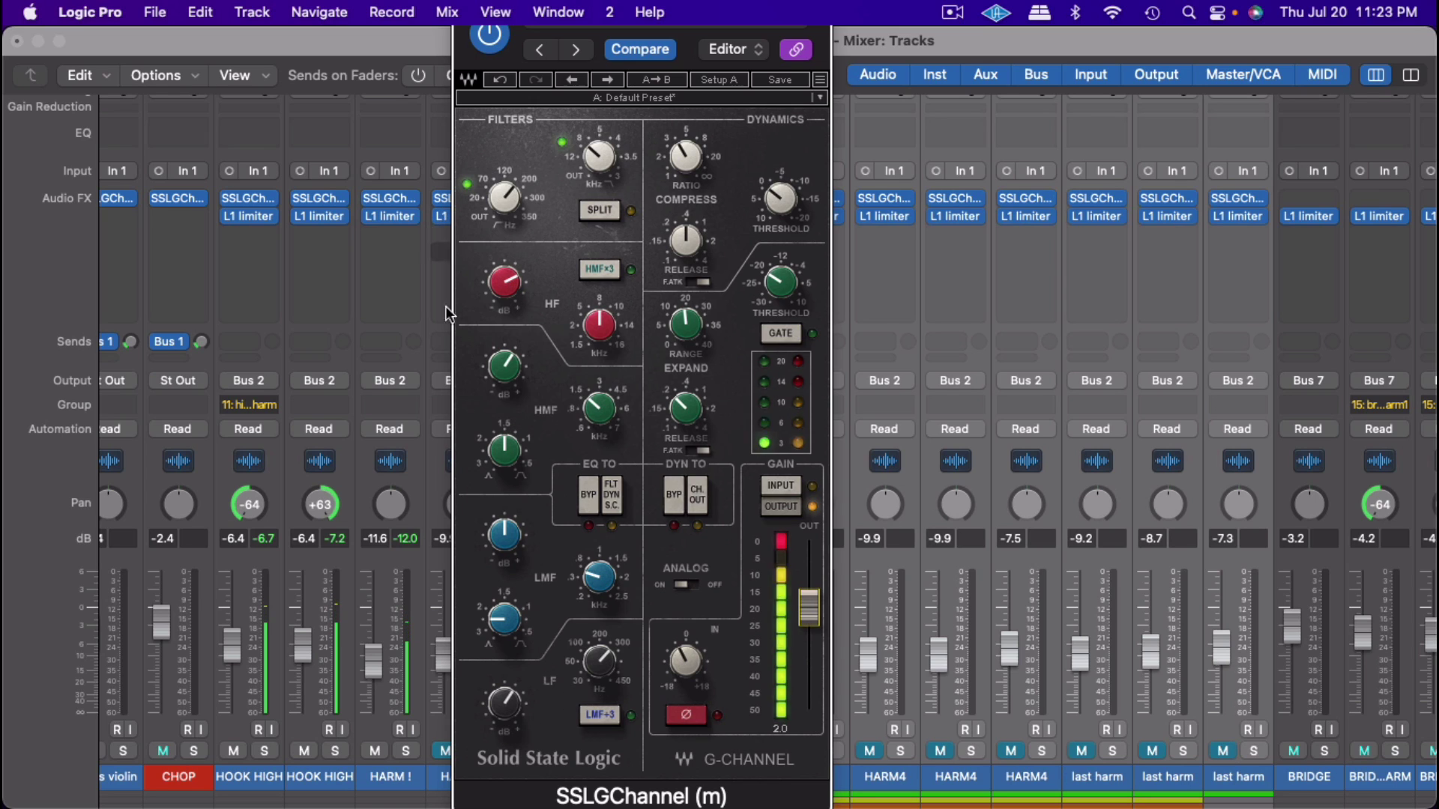
pyautogui.click(394, 196)
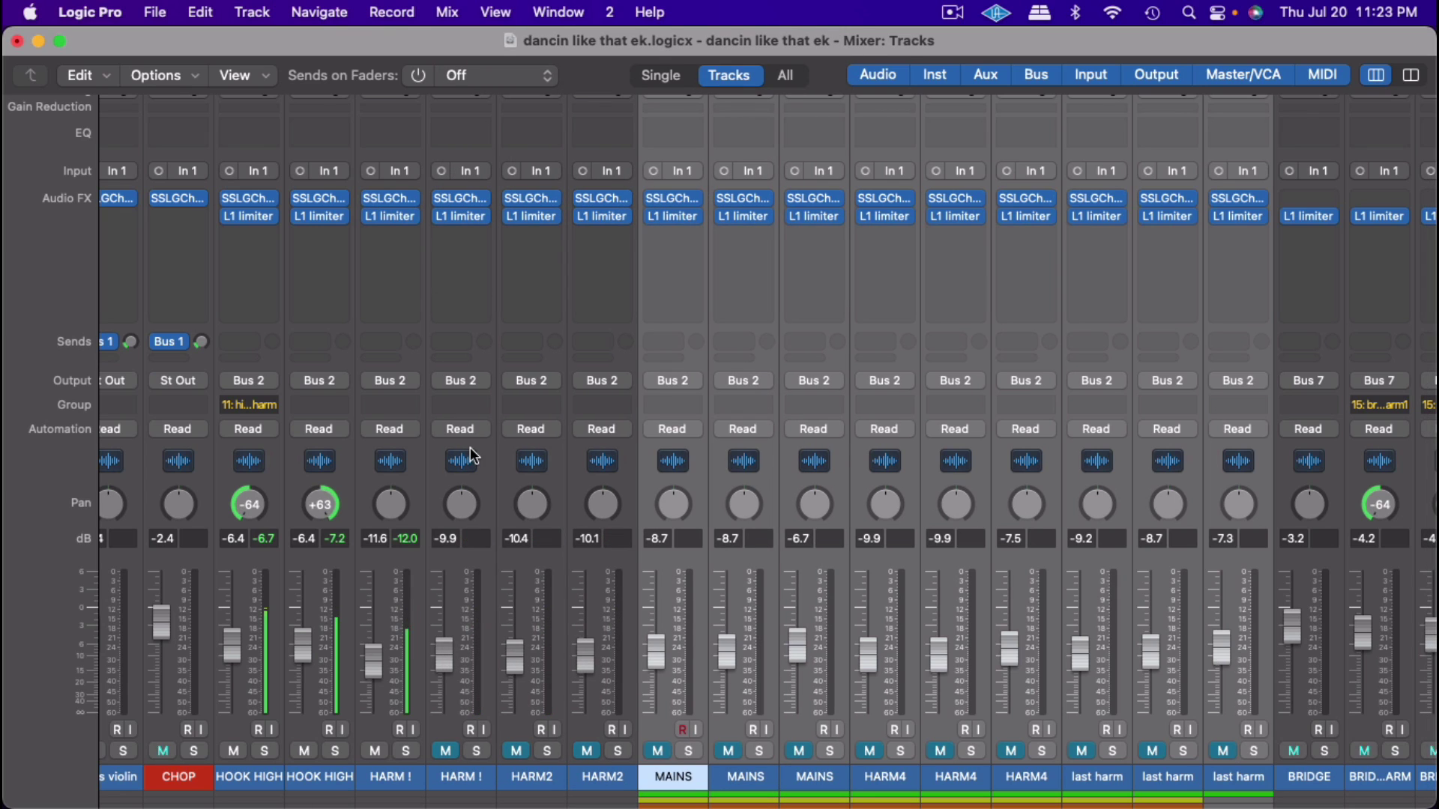
# Step: Unmute the second HARM ! track and lower its volume fader to -13.4 dB
pyautogui.click(439, 753)
pyautogui.moveTo(443, 657); pyautogui.dragTo(443, 673)
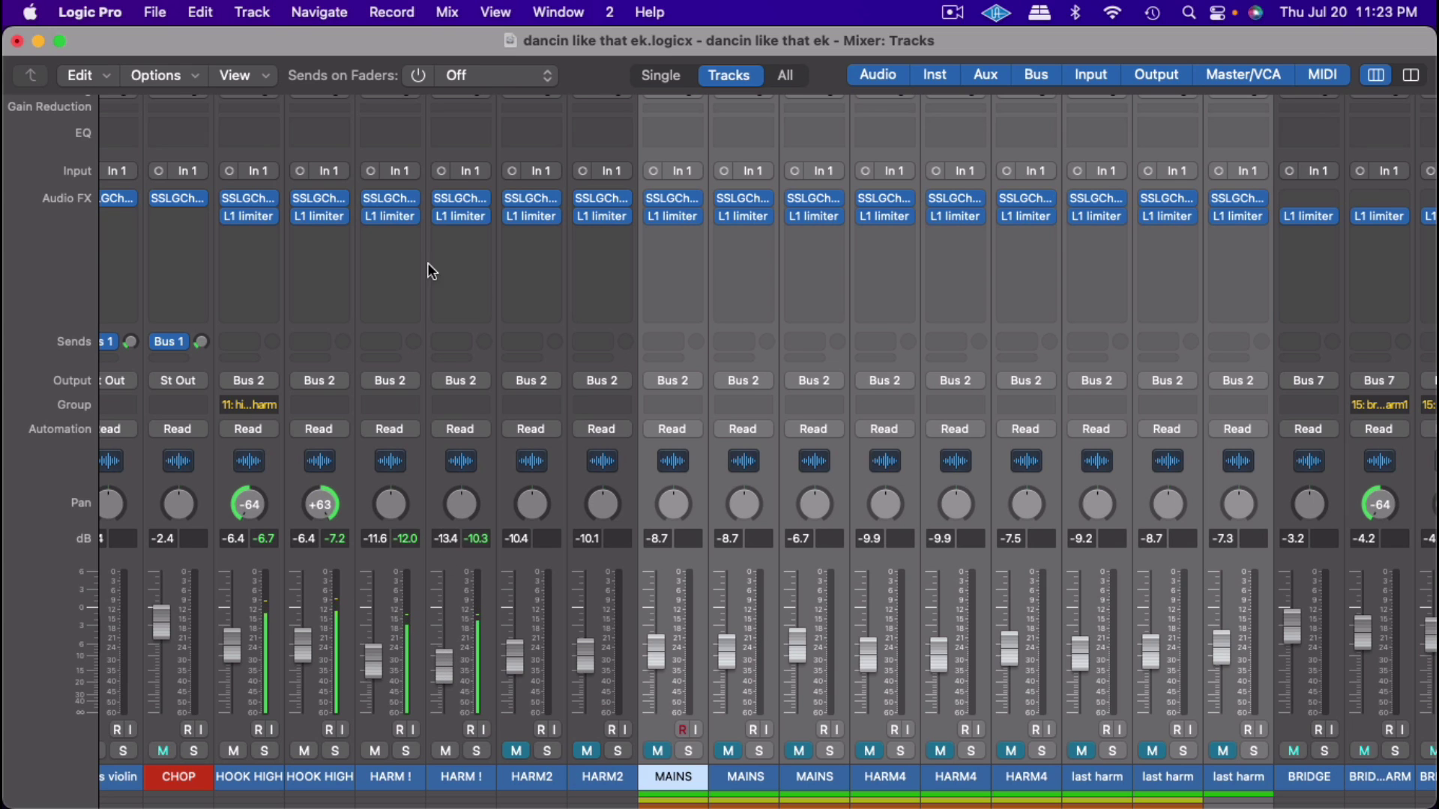
# Step: Copy the first HARM ! track's SSLGChannel settings and try to transfer them to the second HARM ! track's SSLGChannel
pyautogui.click(394, 199)
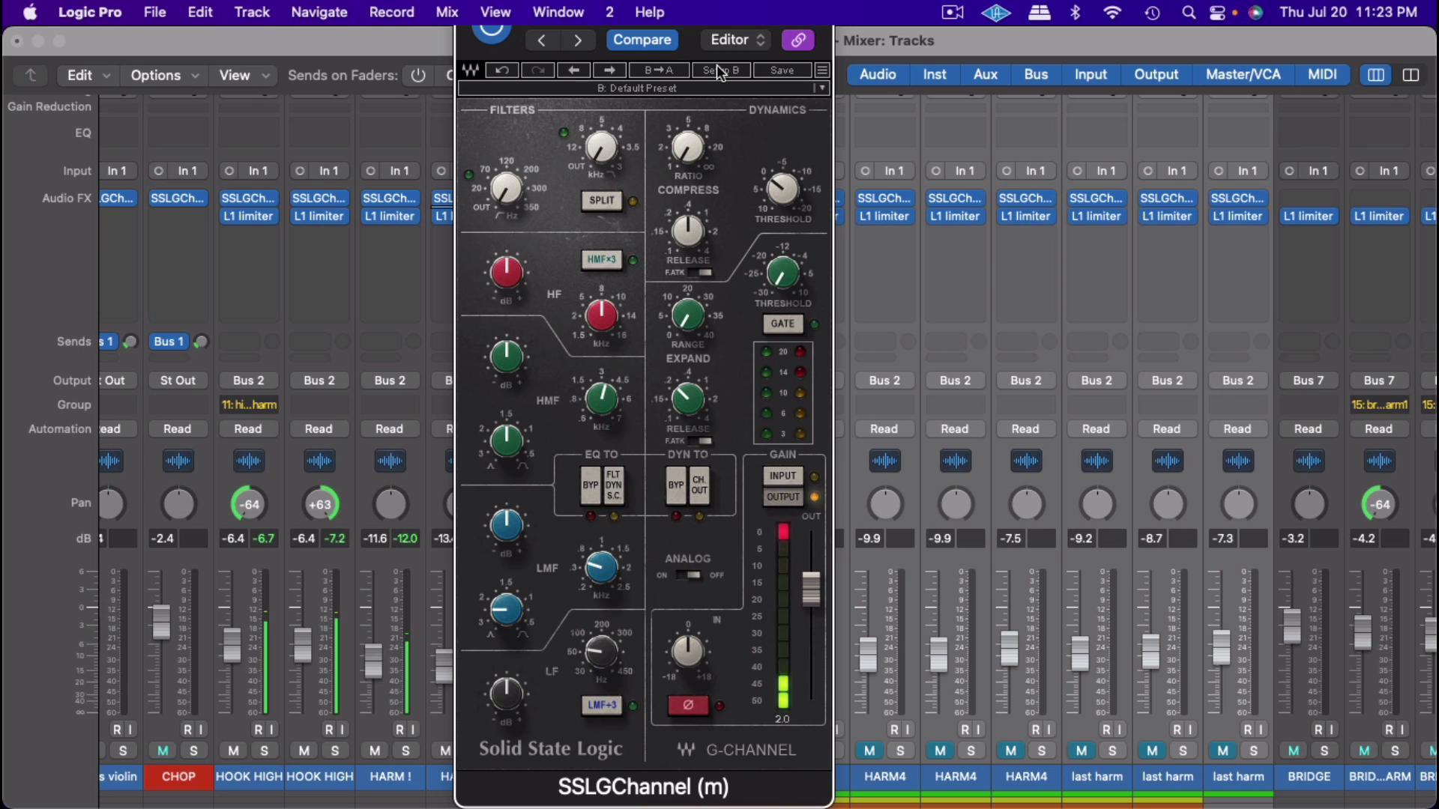
pyautogui.click(725, 88)
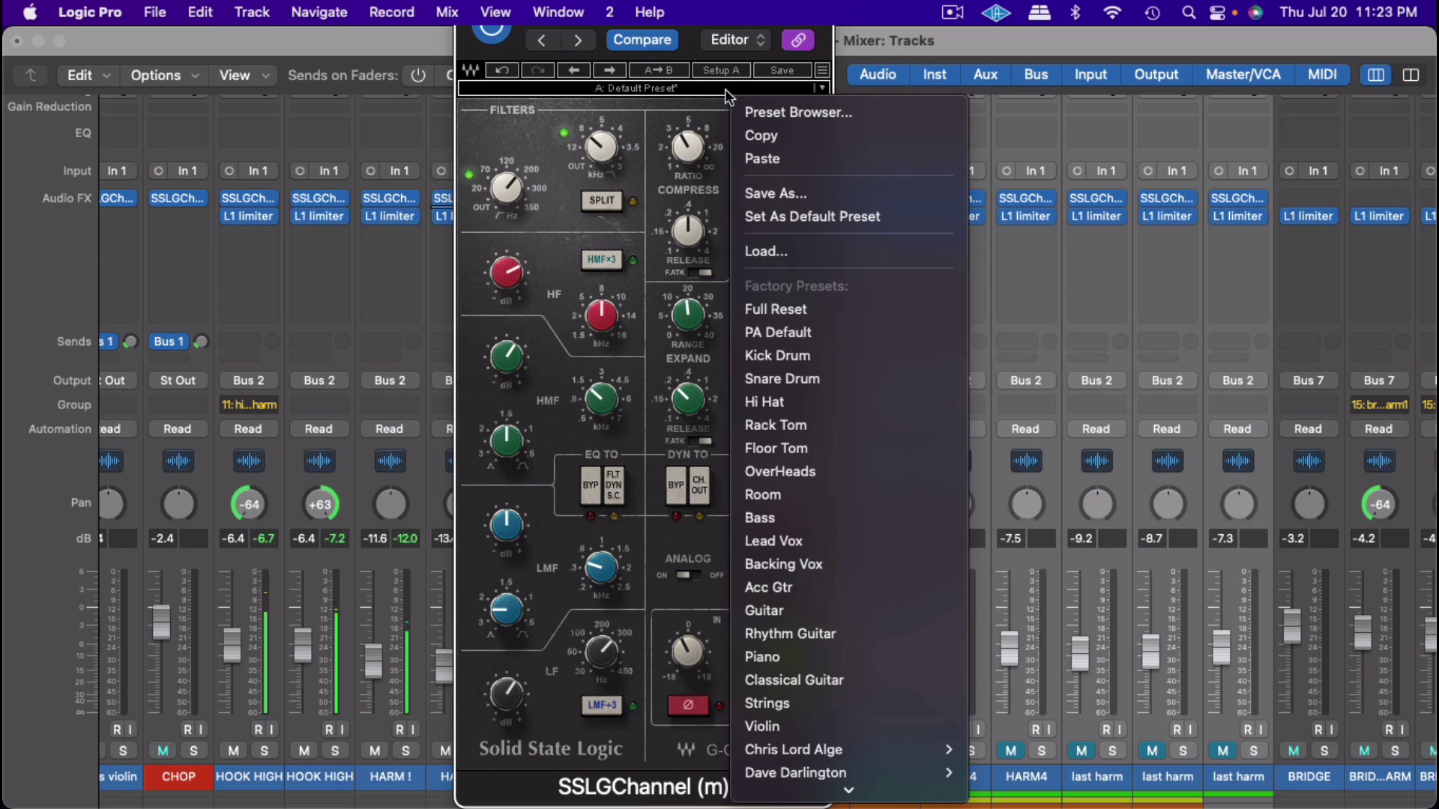
pyautogui.click(735, 143)
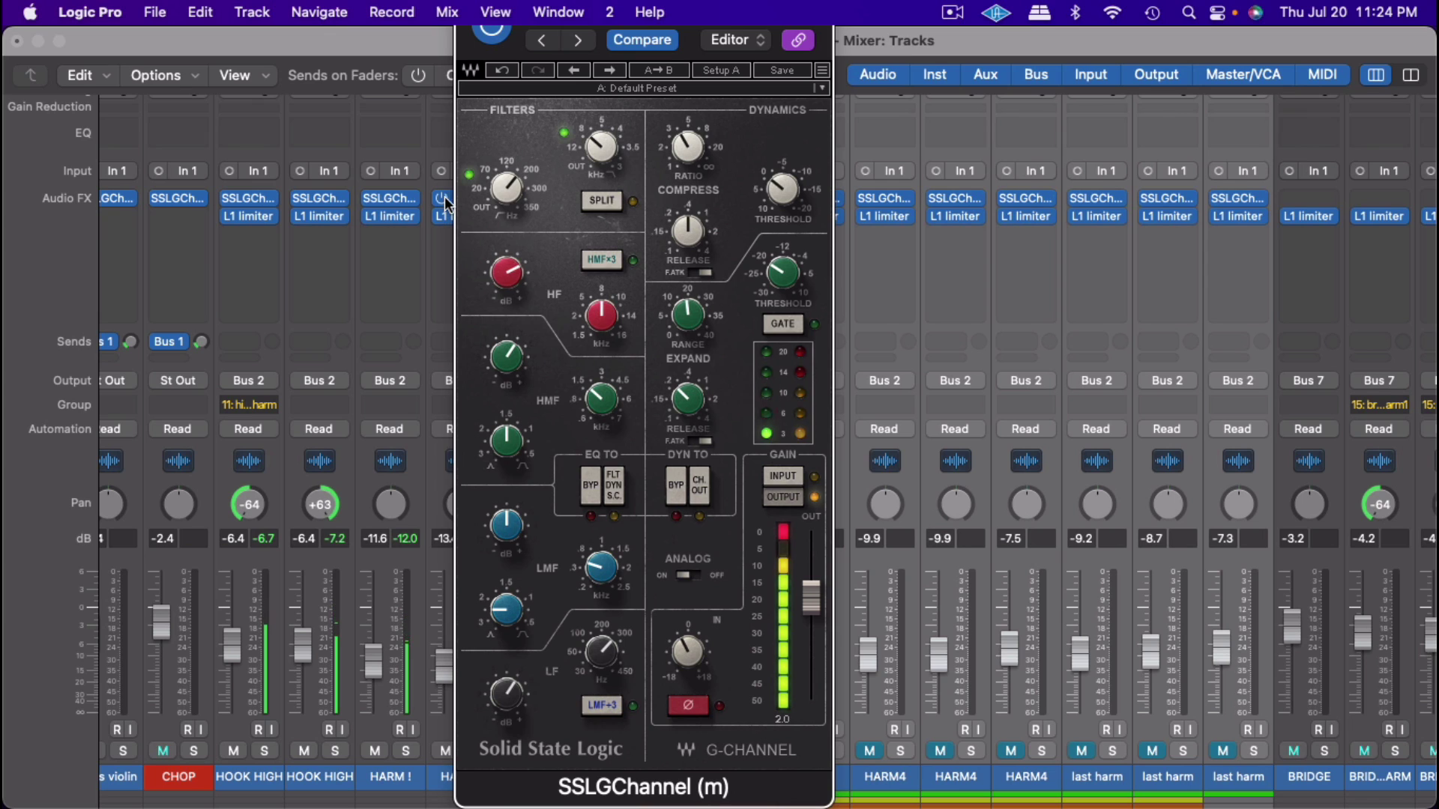
pyautogui.click(447, 204)
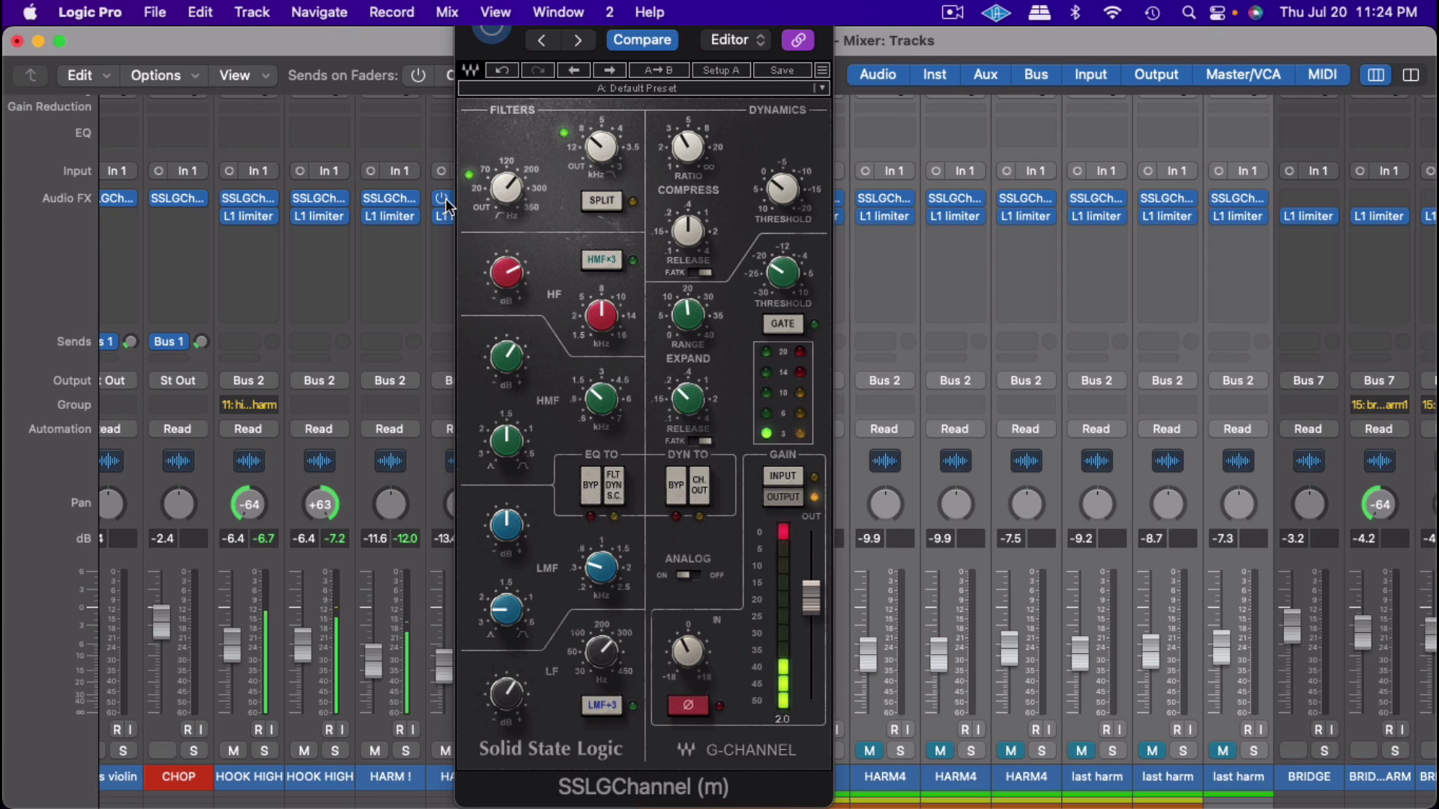
pyautogui.moveTo(478, 51); pyautogui.dragTo(582, 56)
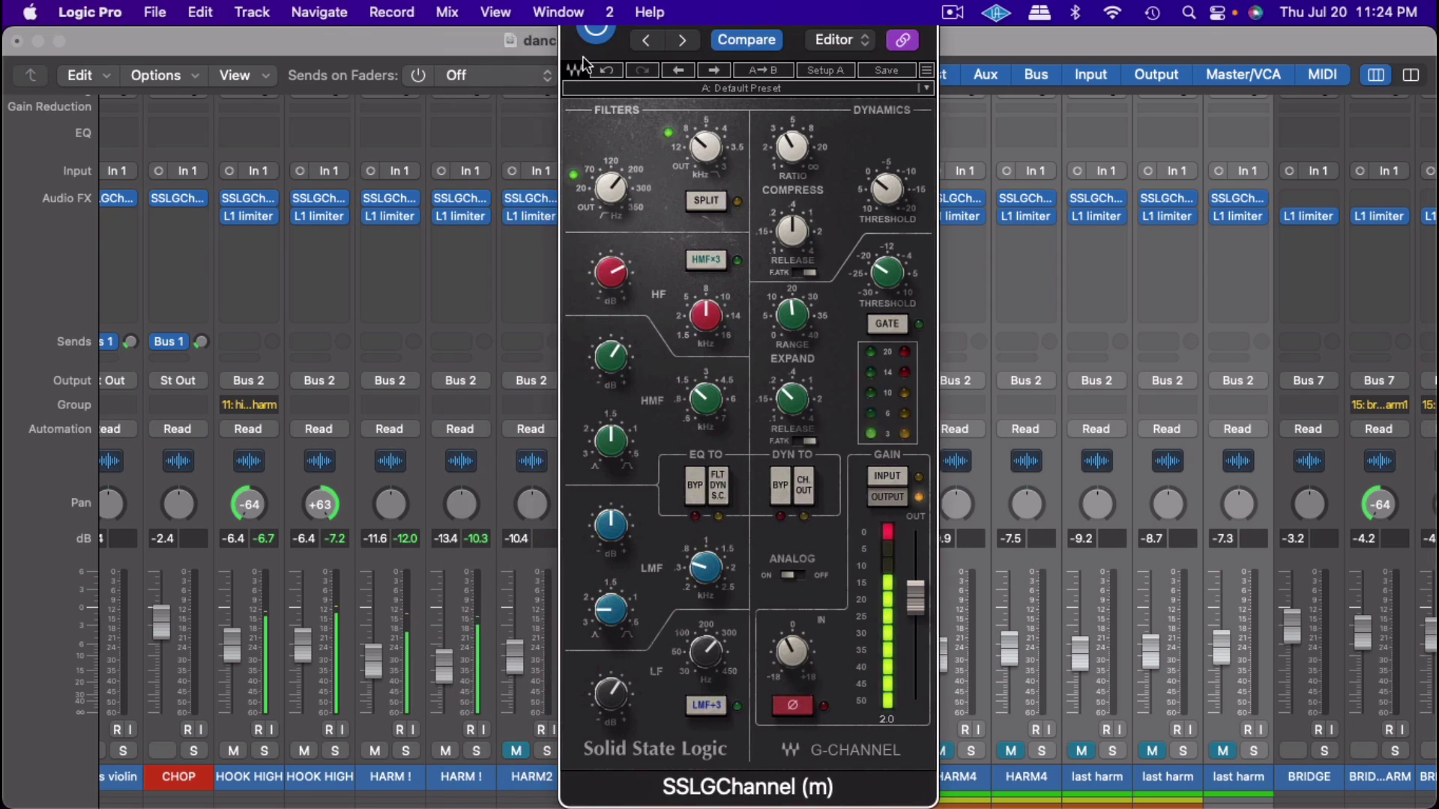
pyautogui.click(460, 198)
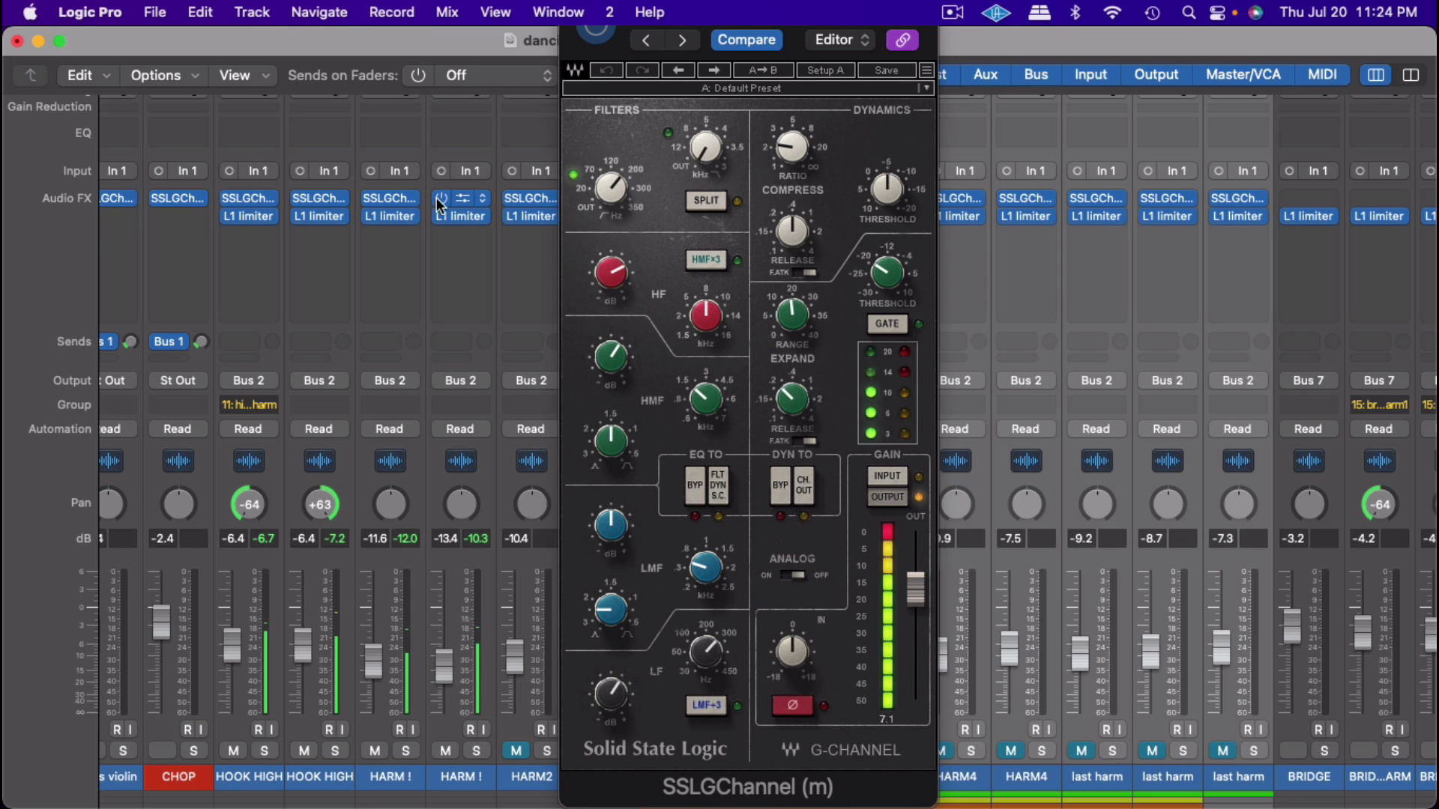
pyautogui.click(760, 85)
pyautogui.click(780, 136)
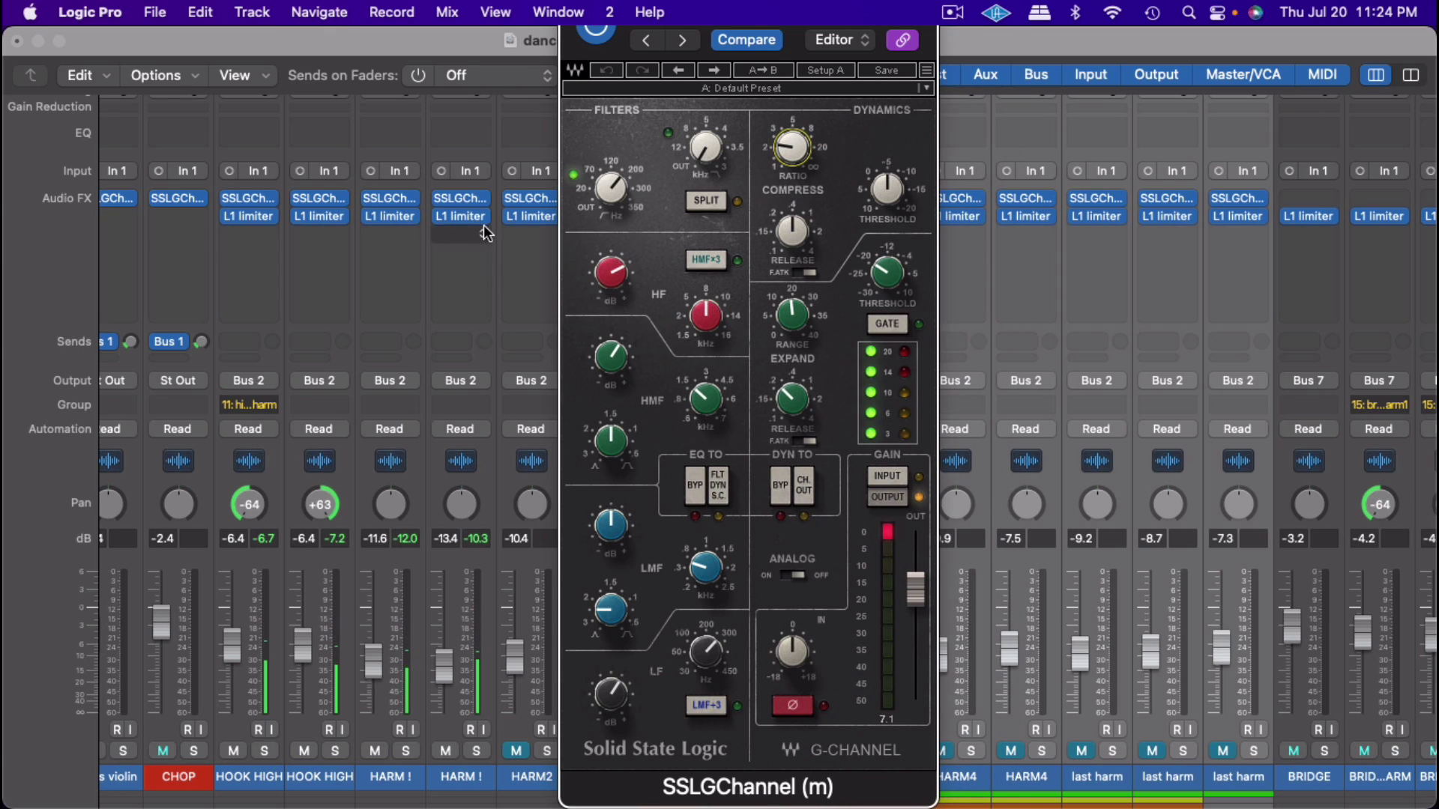
# Step: Lower the input gain and output level in the second HARM ! track's SSLGChannel and clear its clip indicator
pyautogui.click(458, 216)
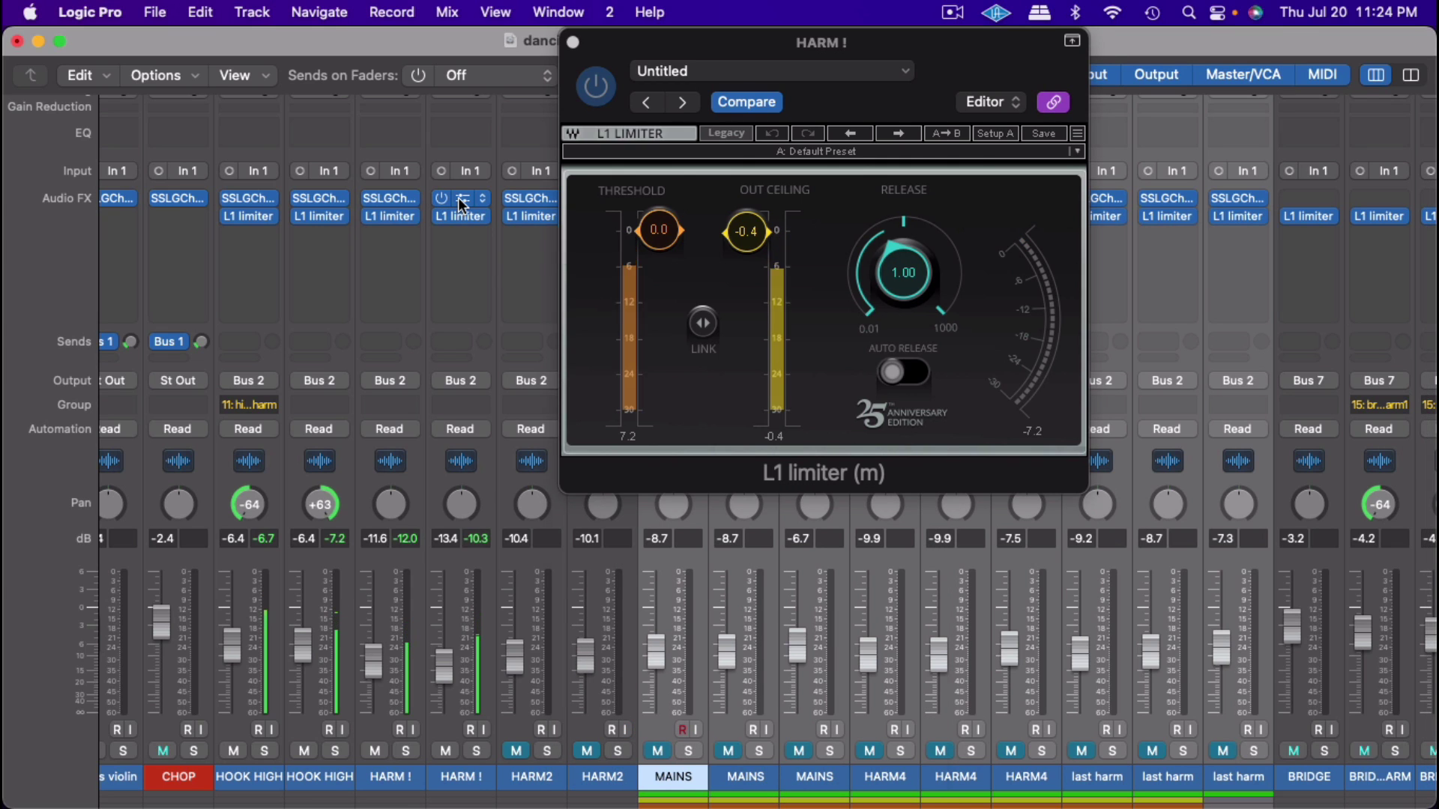
pyautogui.click(459, 199)
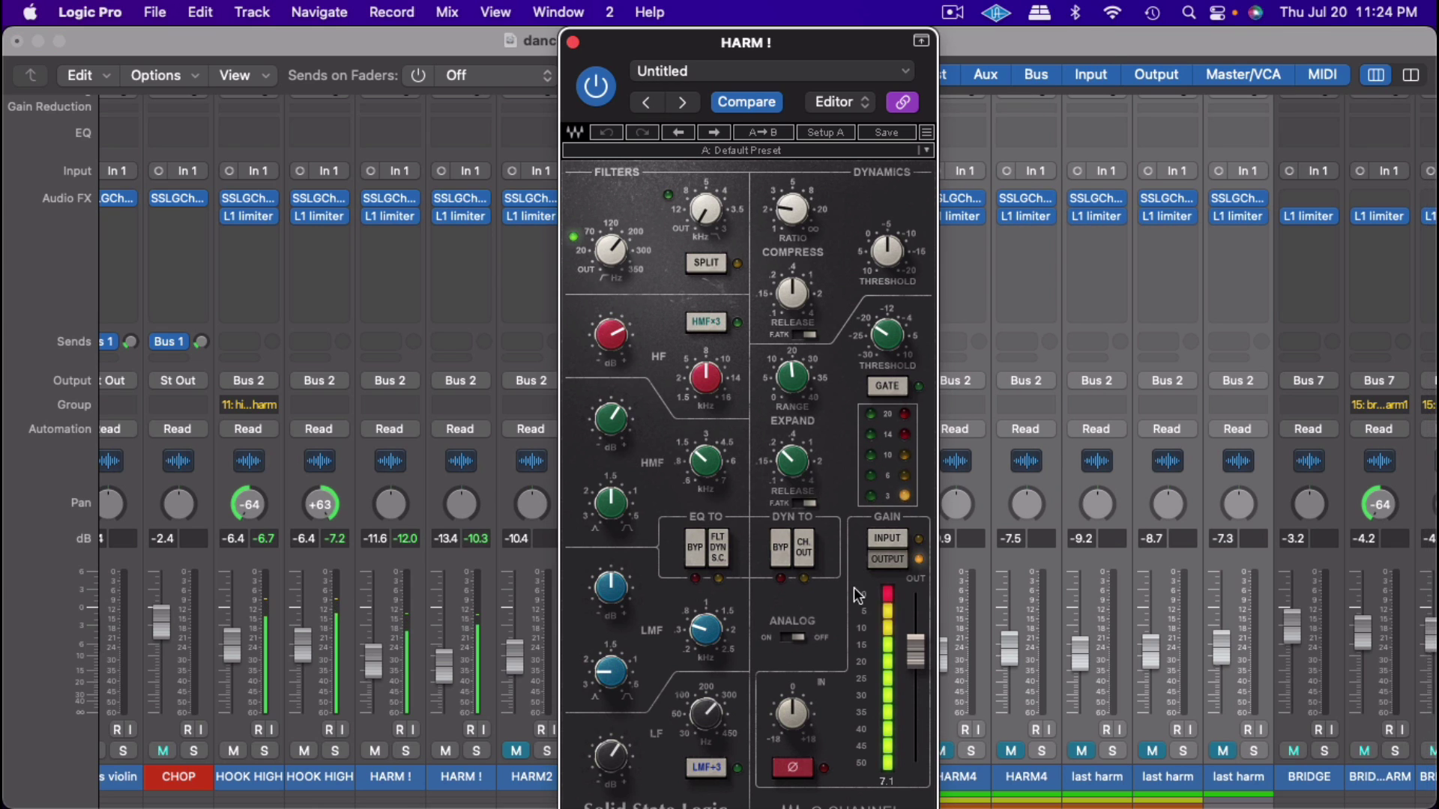
pyautogui.click(890, 594)
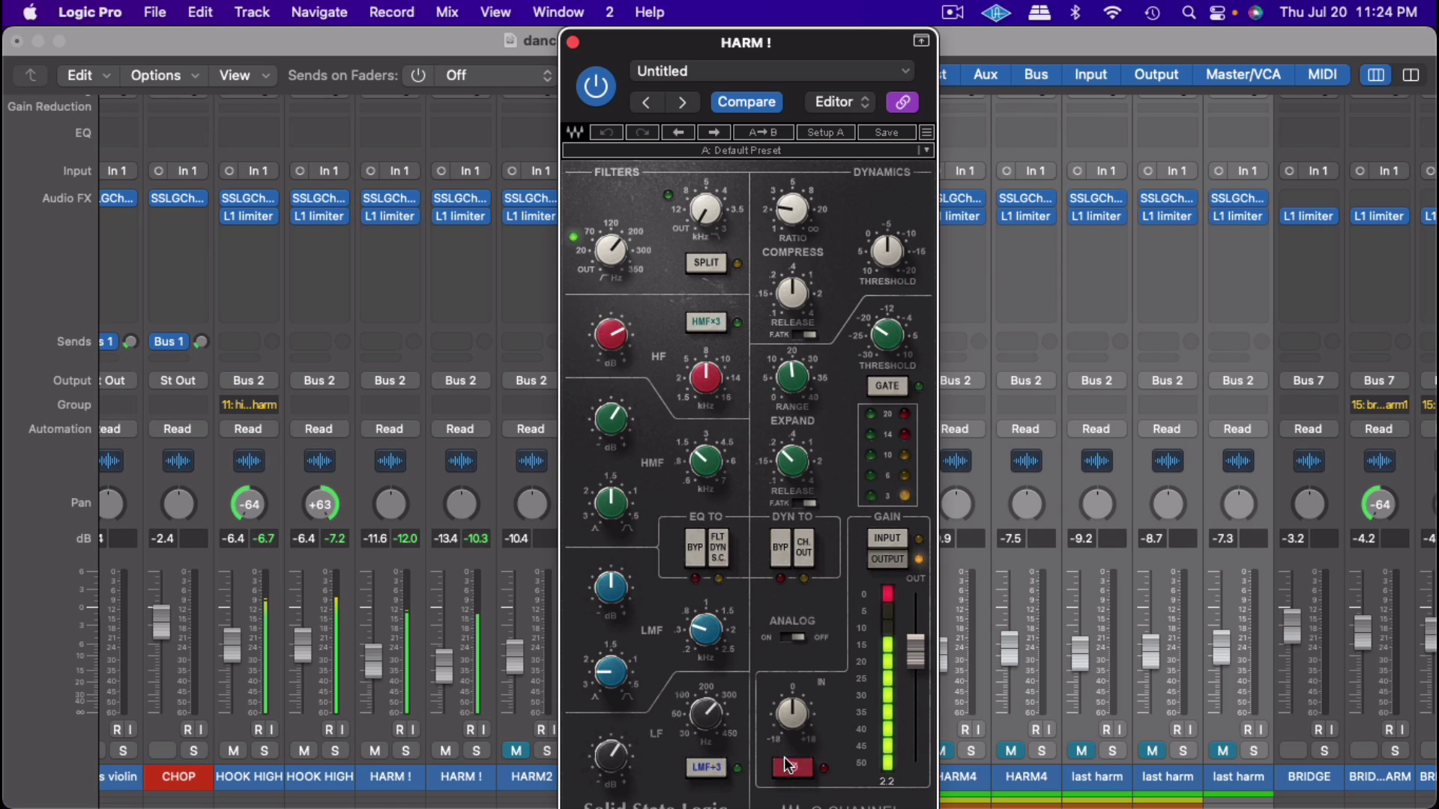
pyautogui.moveTo(800, 726); pyautogui.dragTo(801, 715)
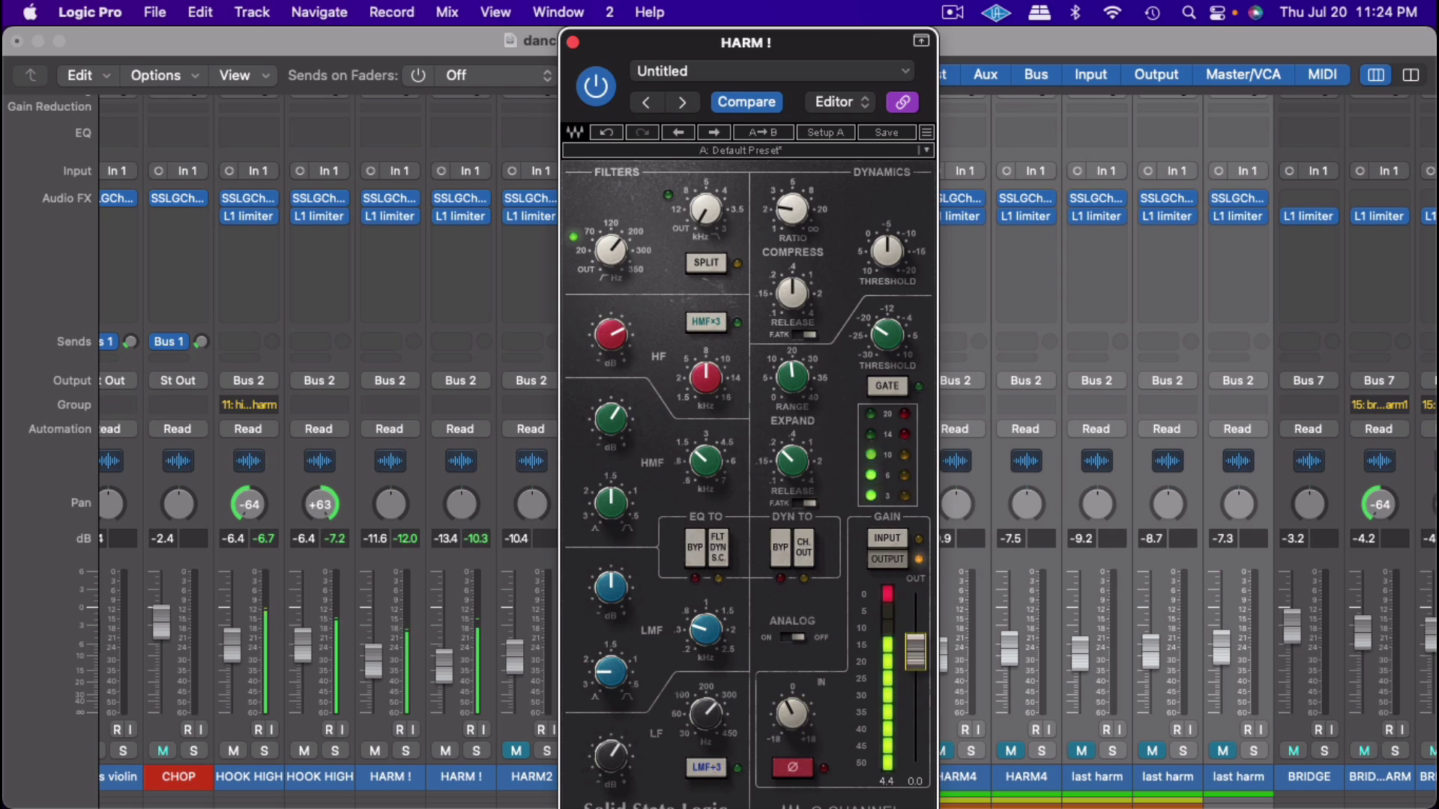
pyautogui.moveTo(914, 663); pyautogui.dragTo(915, 685)
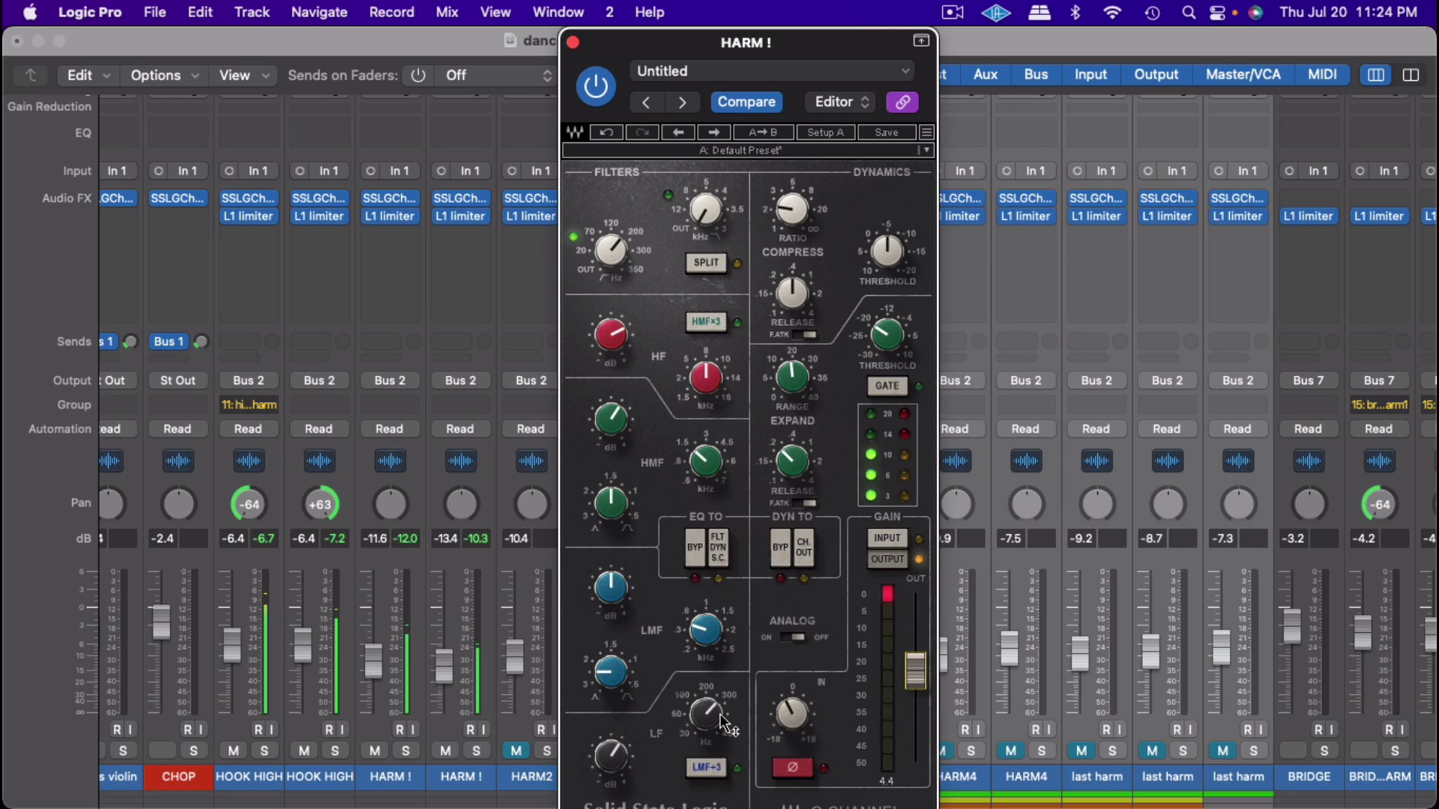
pyautogui.click(889, 596)
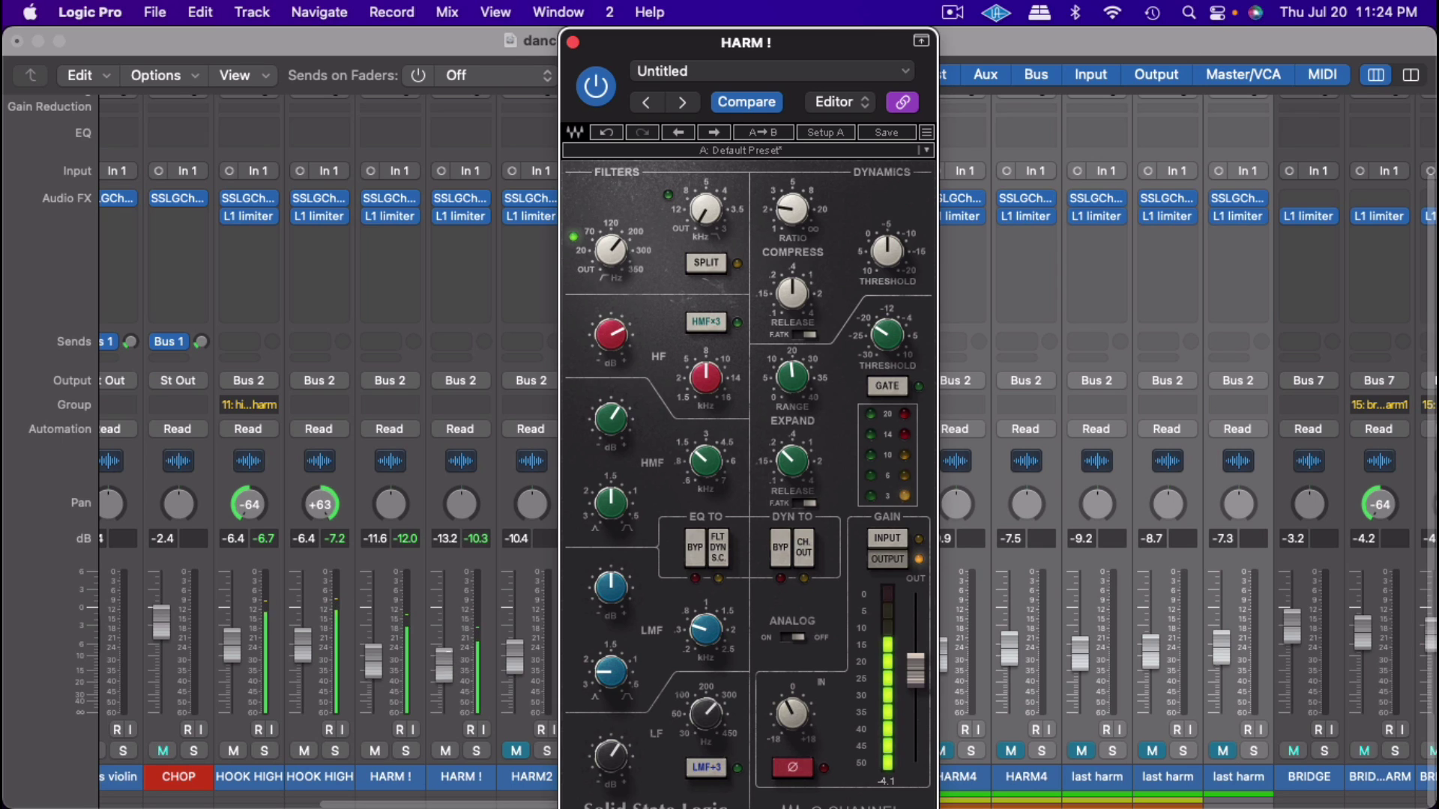
# Step: Raise the second HARM ! fader to -10.4 dB and pan the two HARM ! tracks apart to about -42 and +42
pyautogui.moveTo(447, 659); pyautogui.dragTo(448, 653)
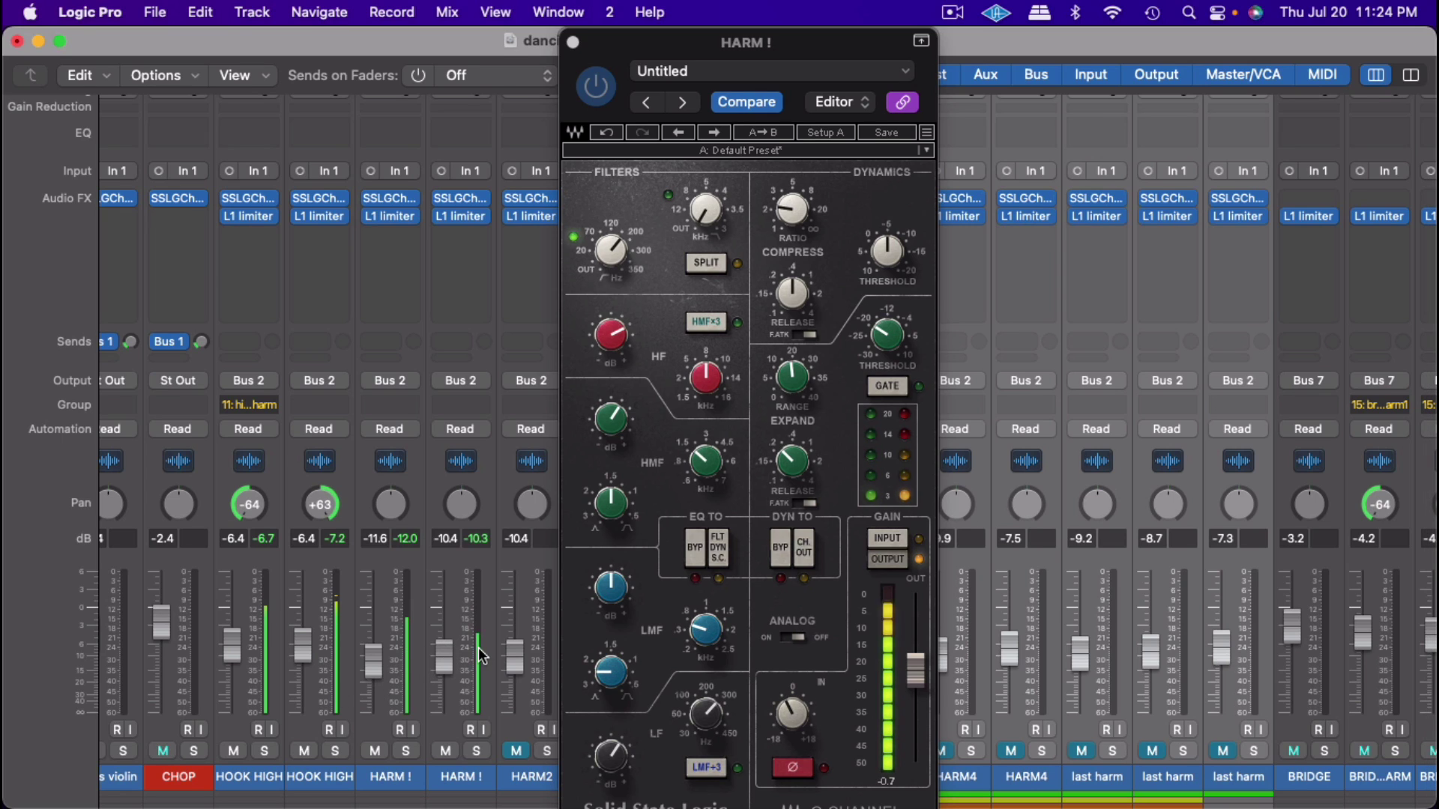
pyautogui.moveTo(403, 503); pyautogui.dragTo(346, 564)
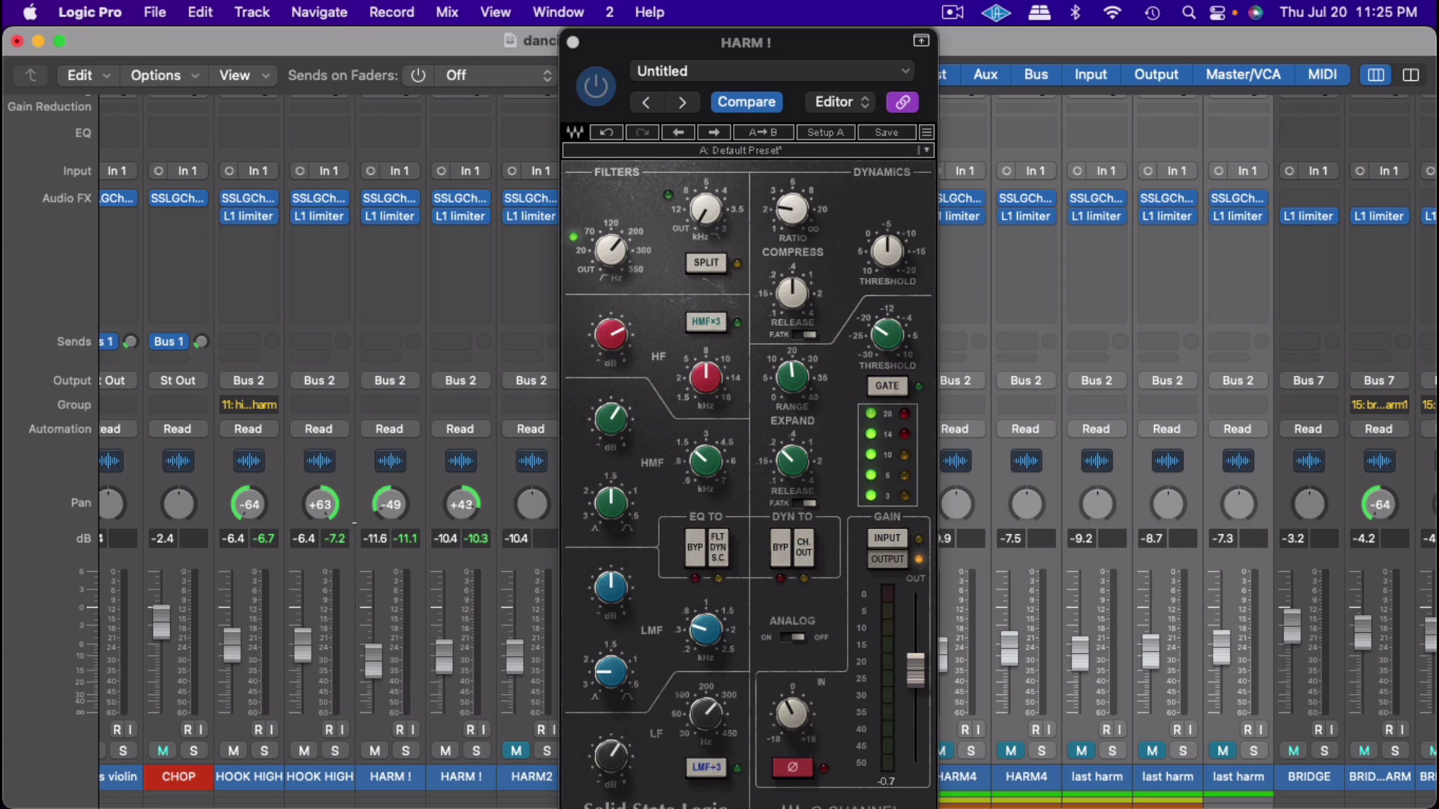
pyautogui.click(574, 42)
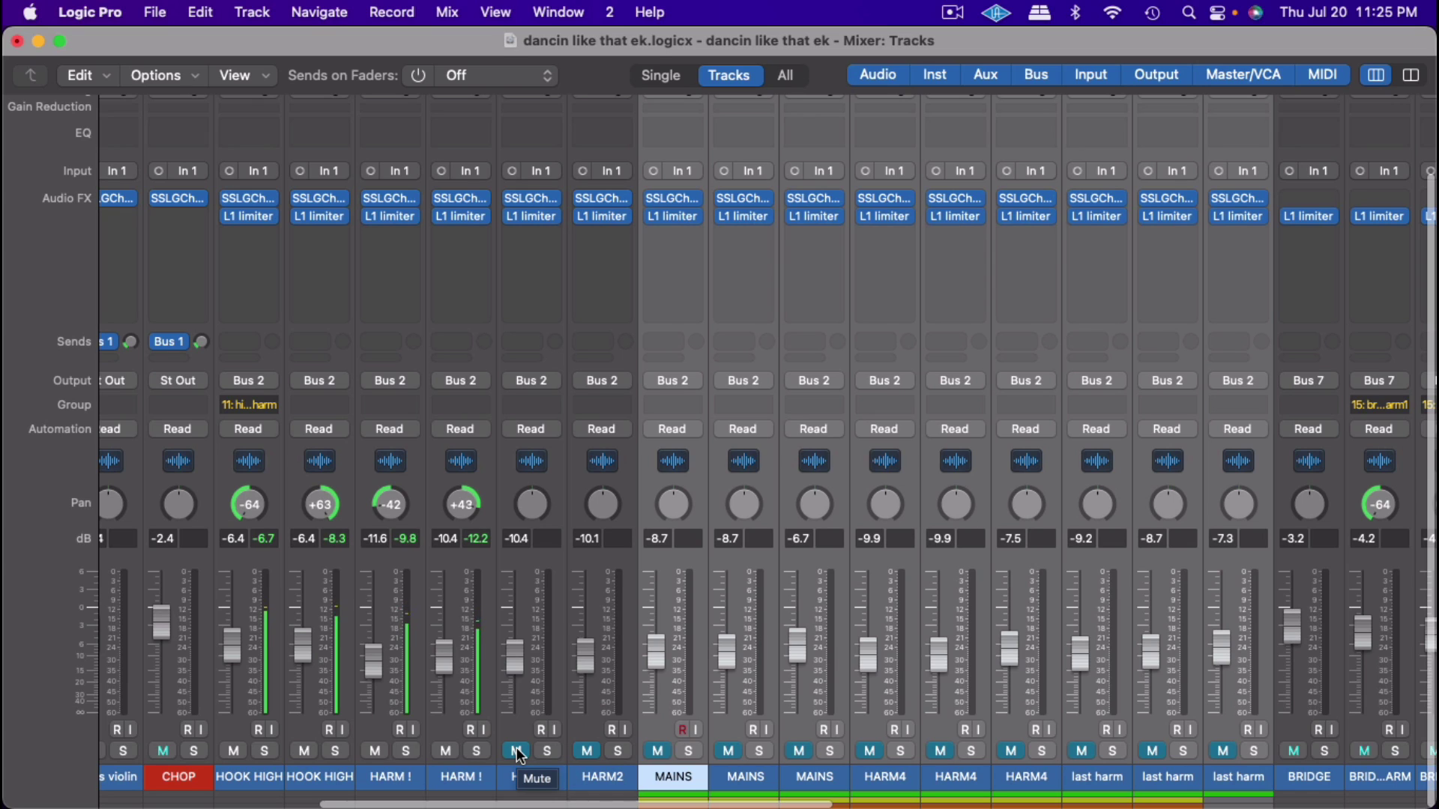
# Step: Select both HARM ! tracks and raise their volume faders together to -6.2 dB and -5.0 dB
pyautogui.click(463, 782)
pyautogui.keyDown('shift'); pyautogui.click(416, 784); pyautogui.keyUp('shift')
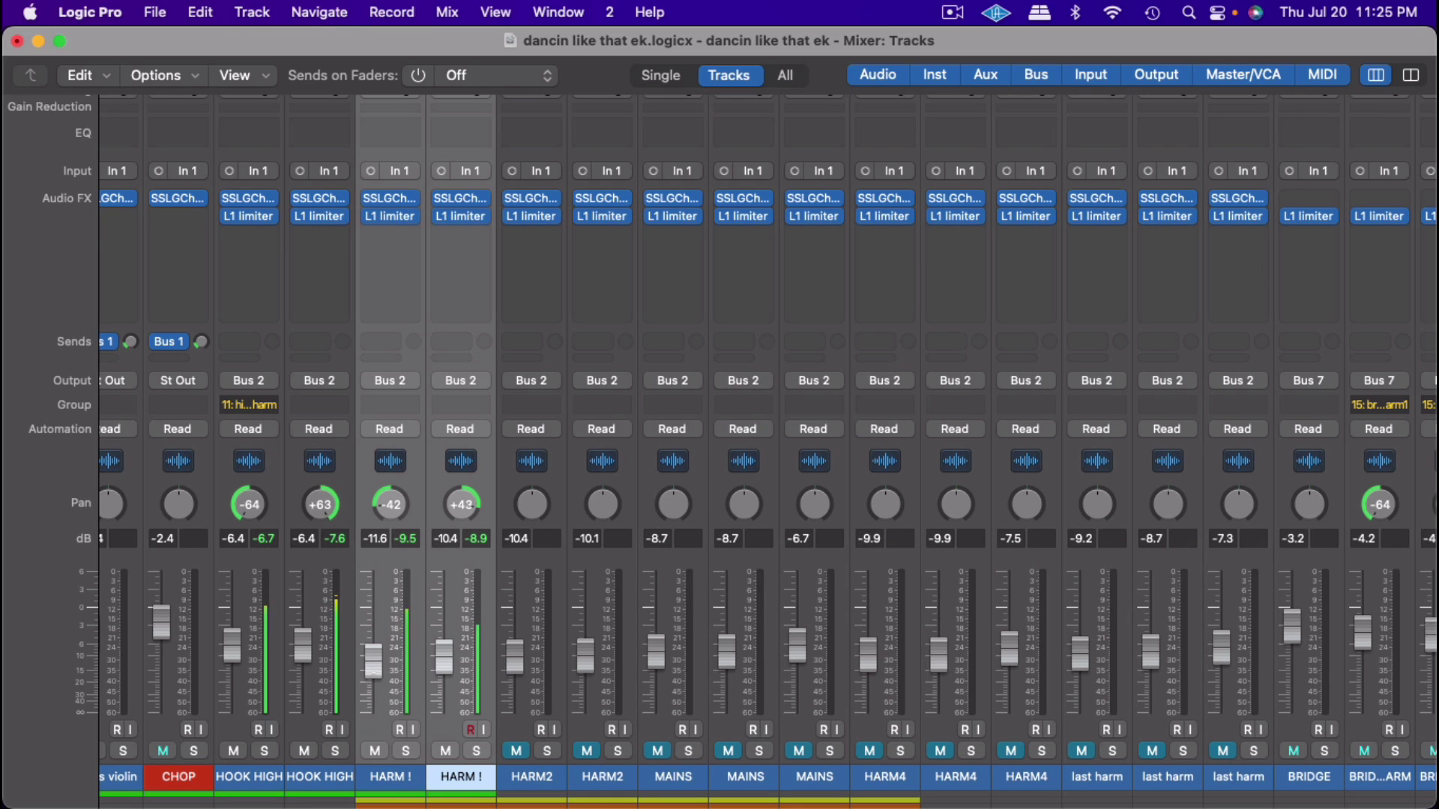
pyautogui.moveTo(372, 672); pyautogui.dragTo(372, 655)
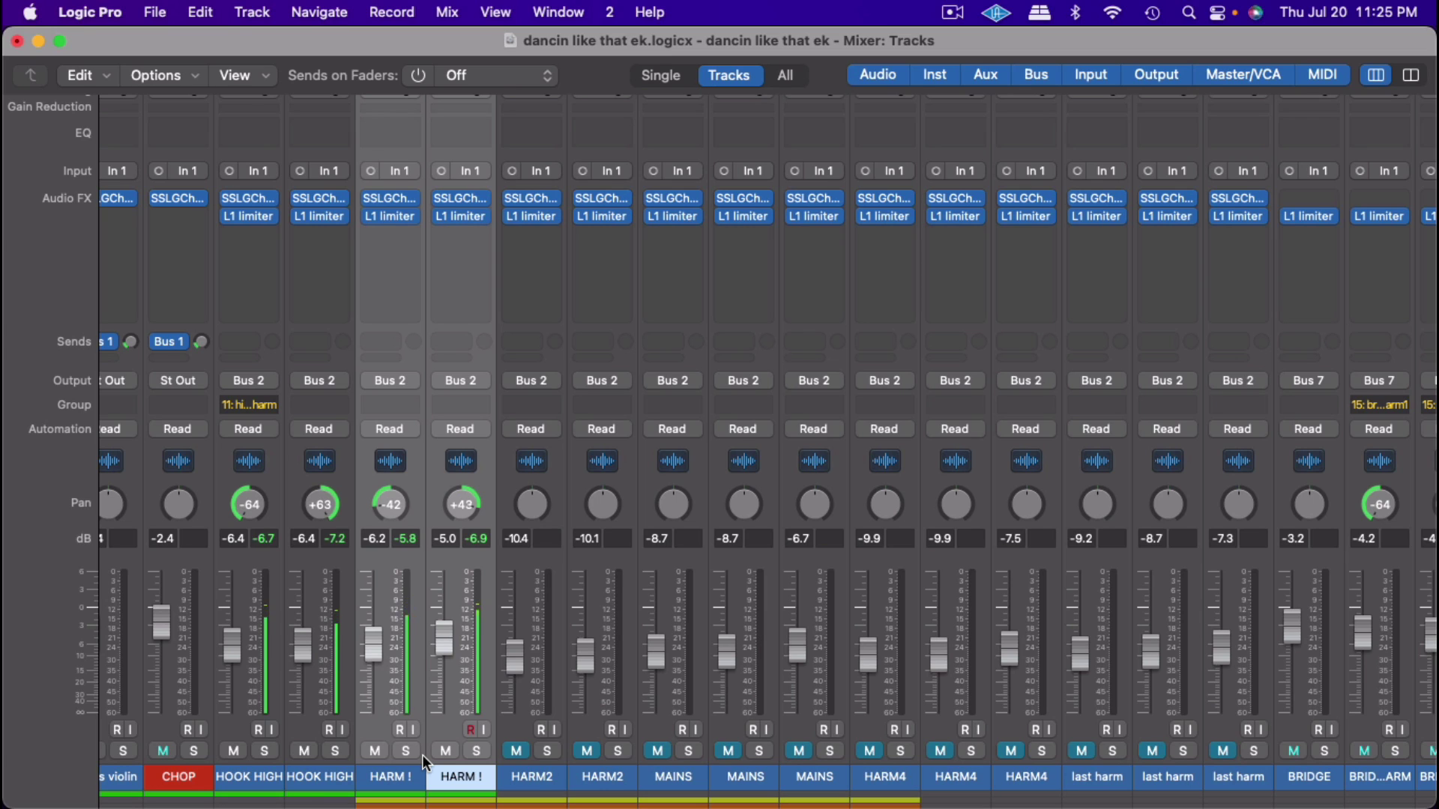
pyautogui.click(317, 776)
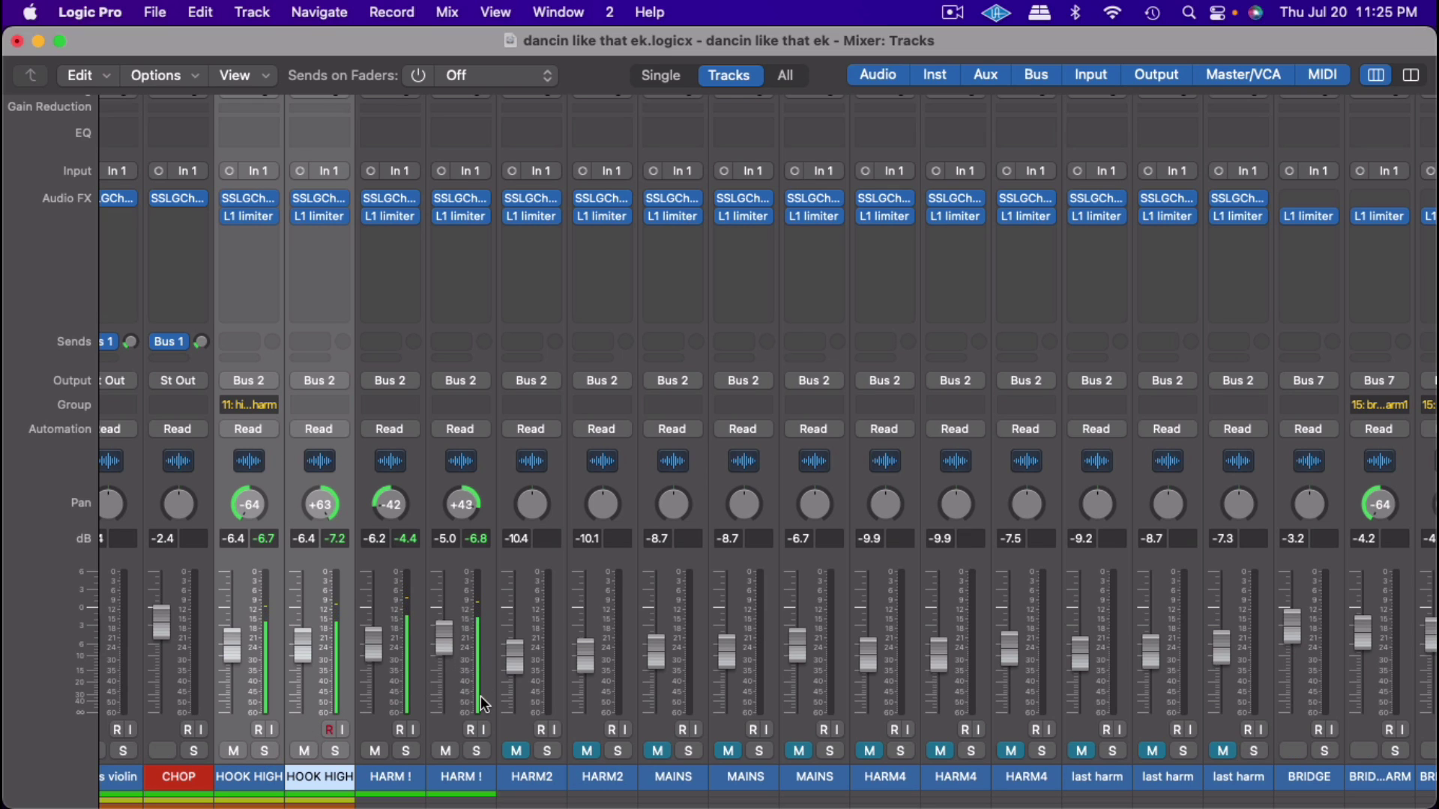
pyautogui.click(478, 767)
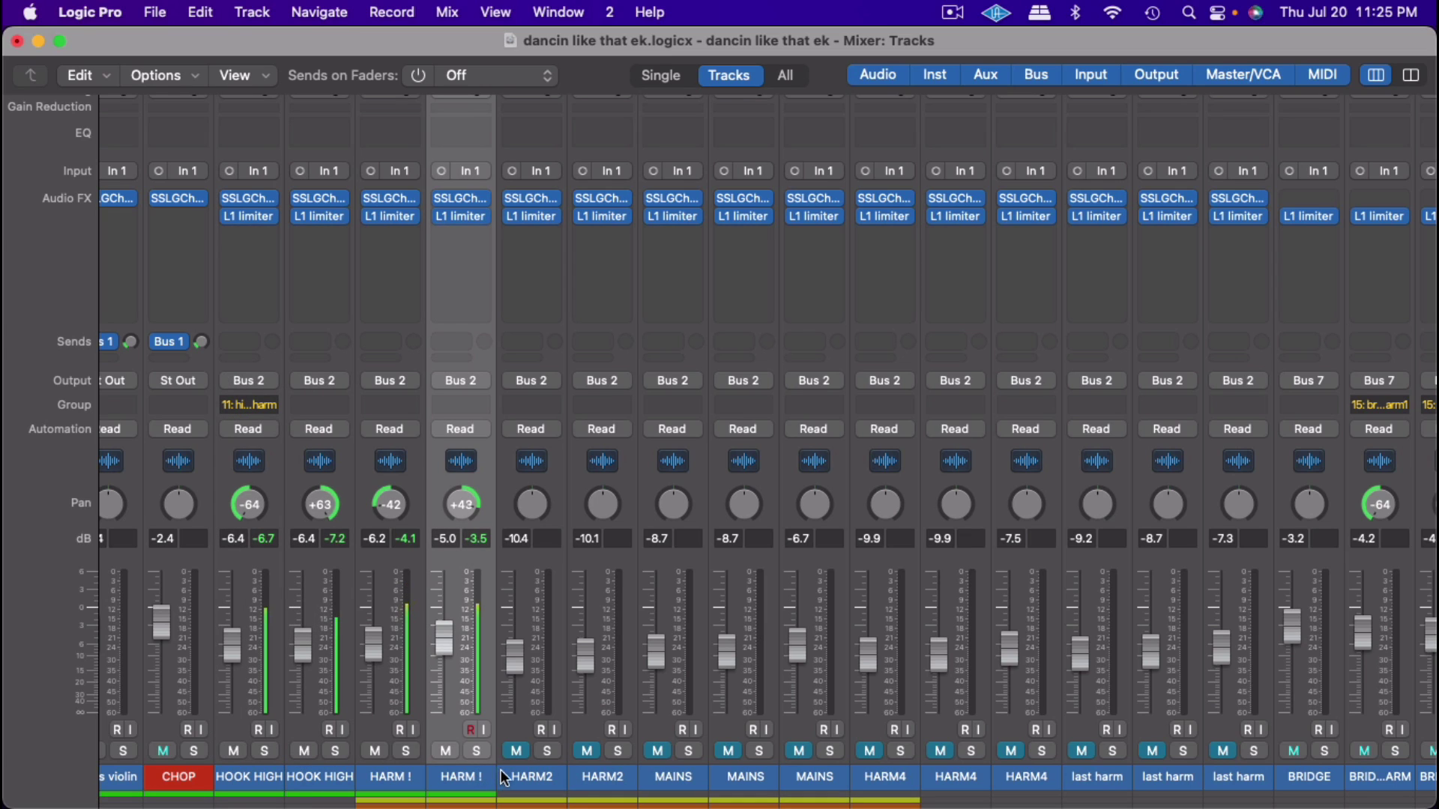
# Step: Unmute and select the first HARM2 track and open its SSLGChannel
pyautogui.click(518, 752)
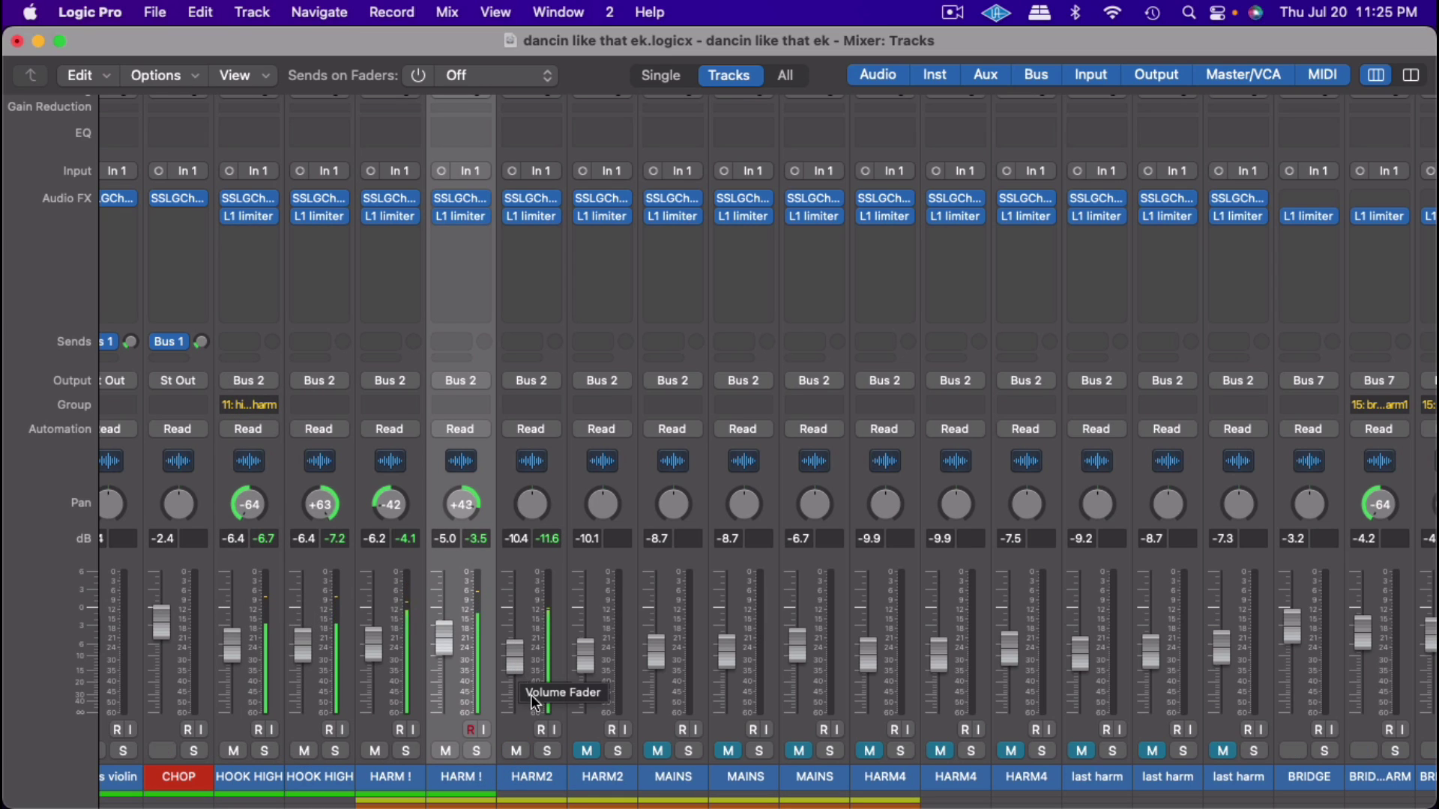
pyautogui.click(525, 778)
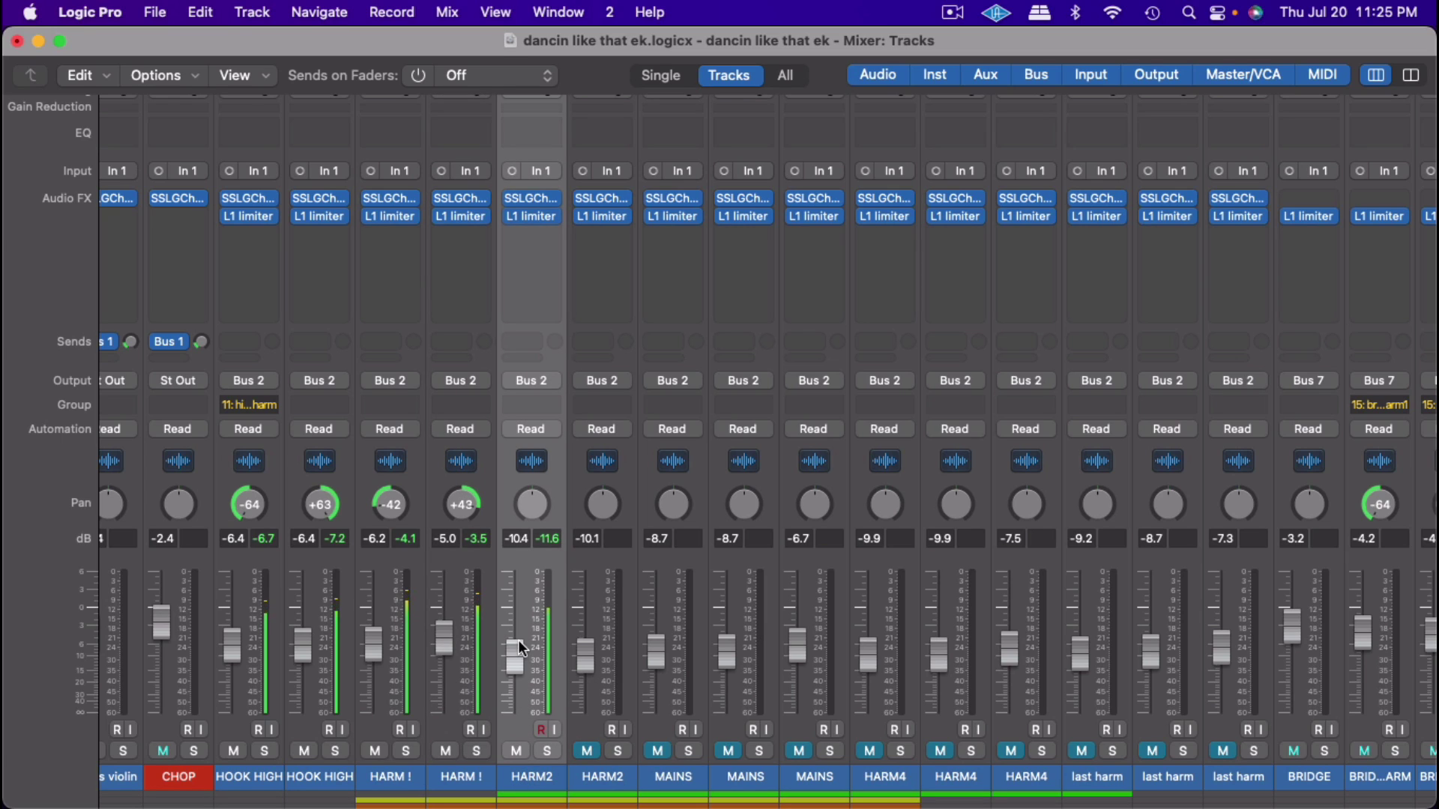
pyautogui.moveTo(549, 202)
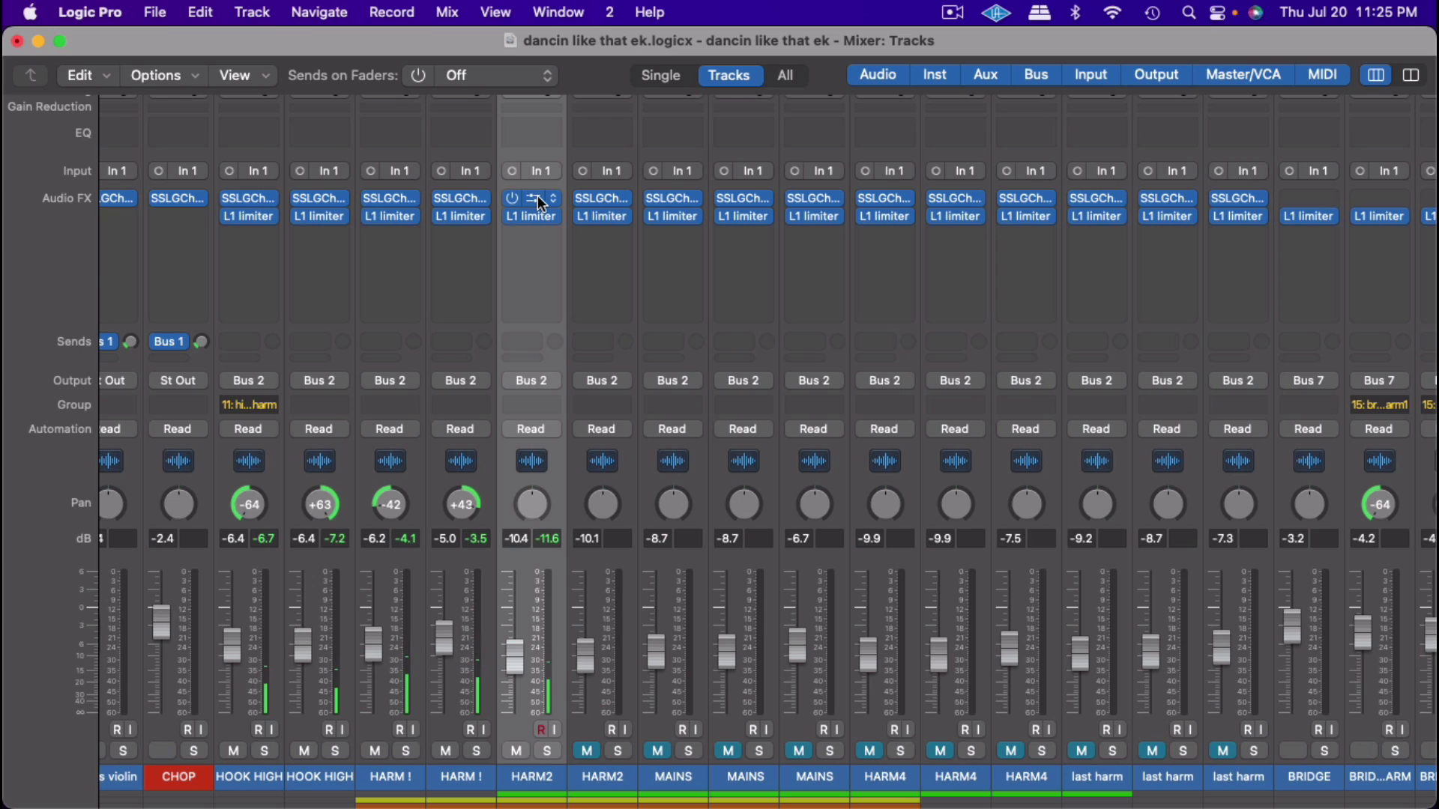
pyautogui.click(539, 200)
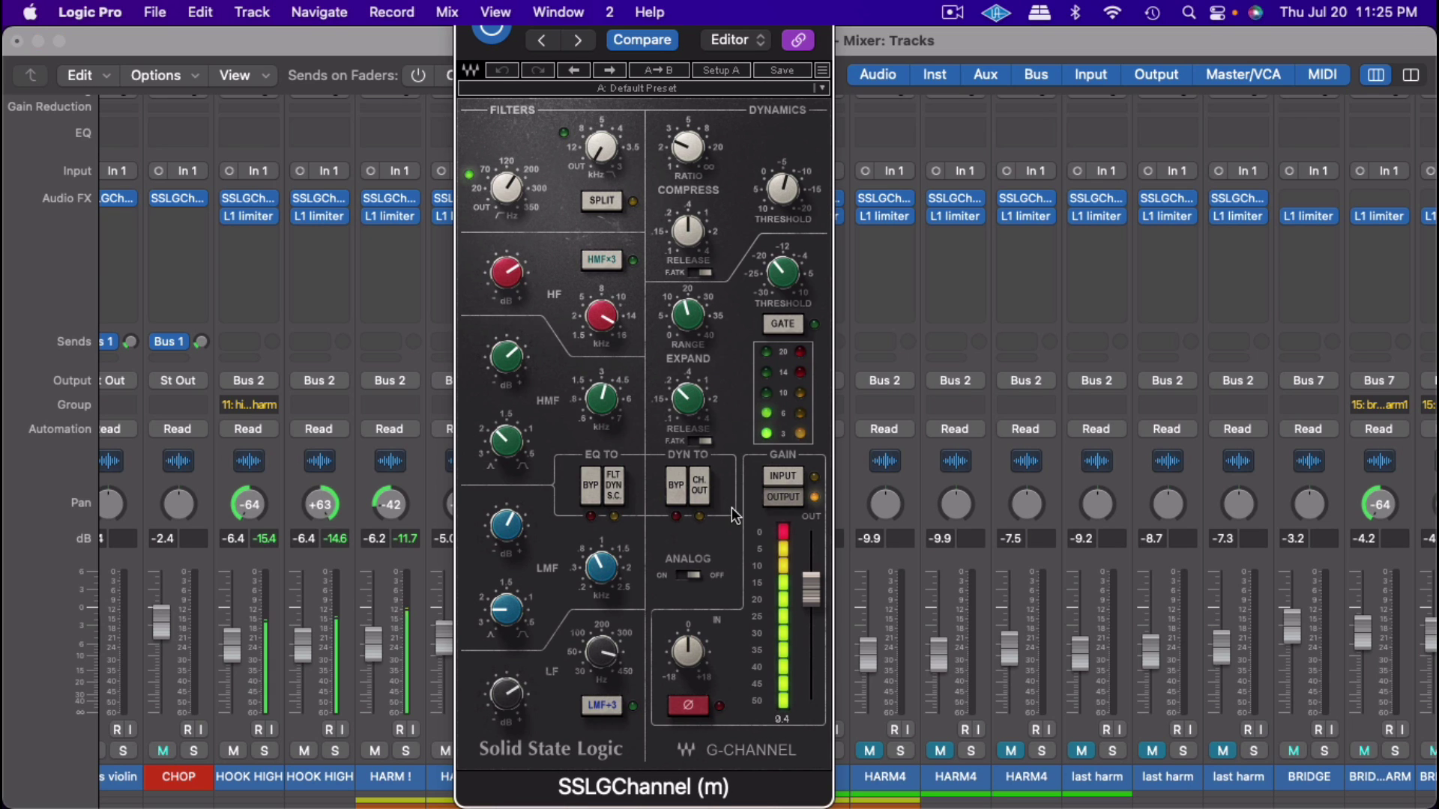
# Step: Flip the Analog switch on the HARM2 channel strip and lower its input gain and output level
pyautogui.click(718, 578)
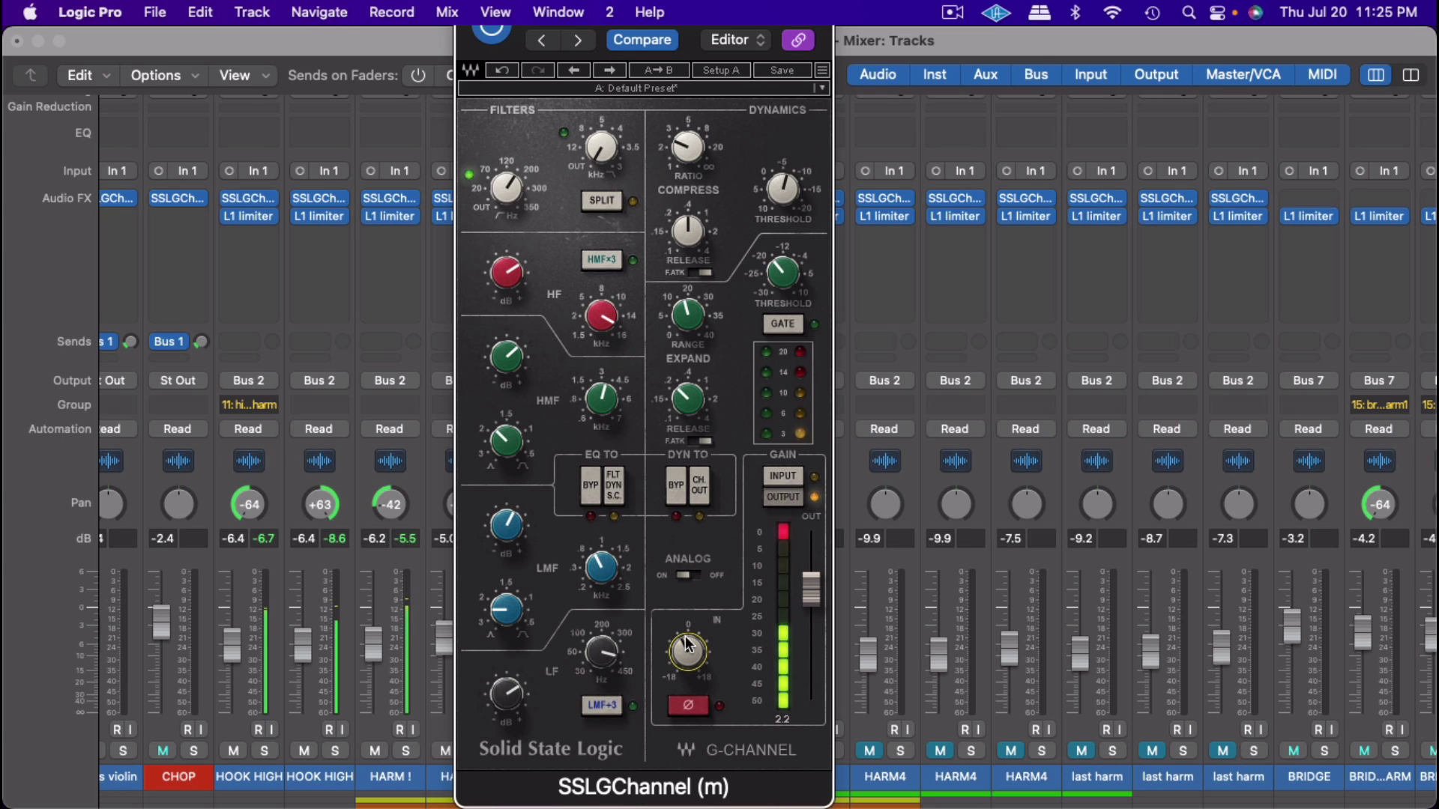
pyautogui.moveTo(817, 600); pyautogui.dragTo(817, 615)
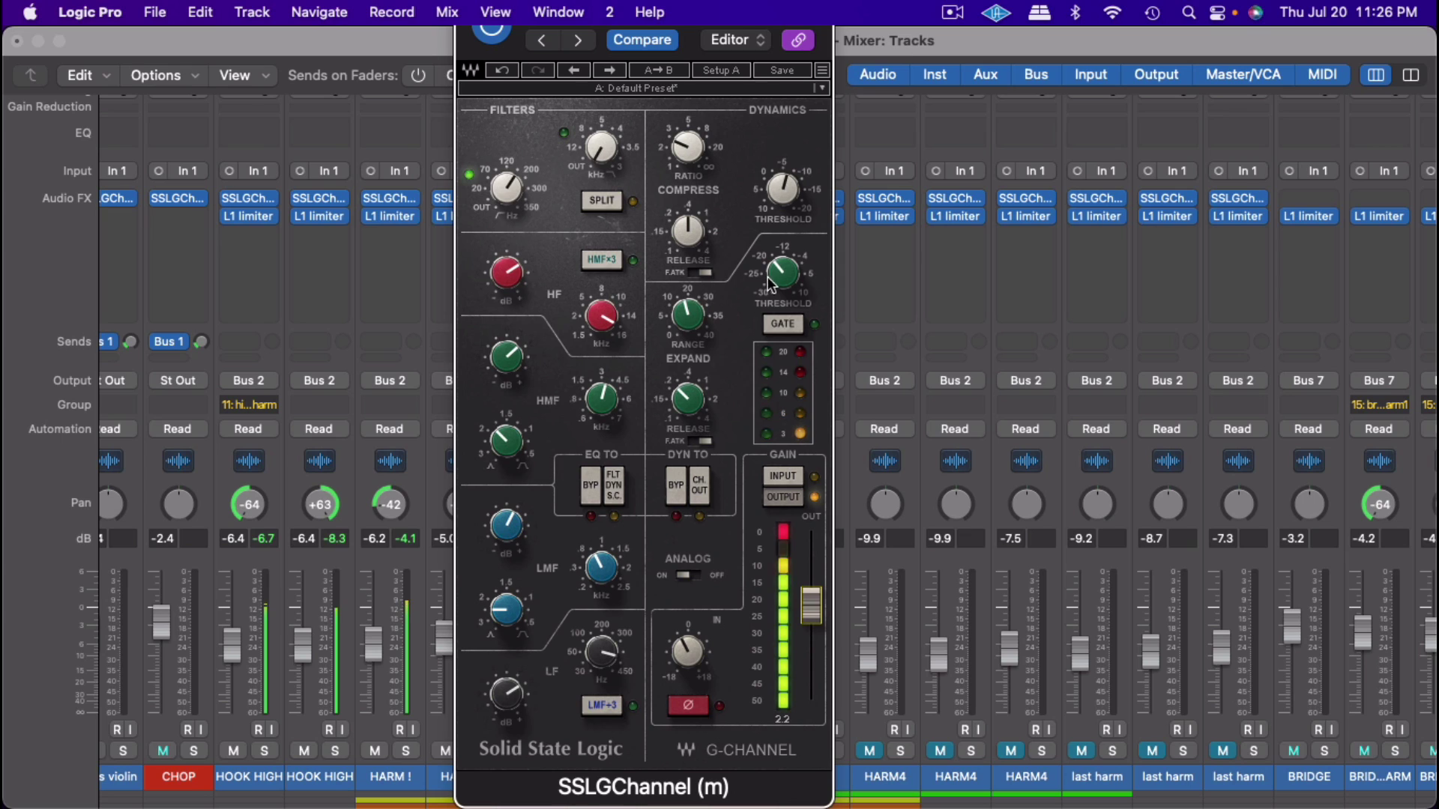
# Step: Set the HARM2 compressor threshold to about 0 and compare the strip's input and output levels
pyautogui.moveTo(782, 189); pyautogui.dragTo(782, 184)
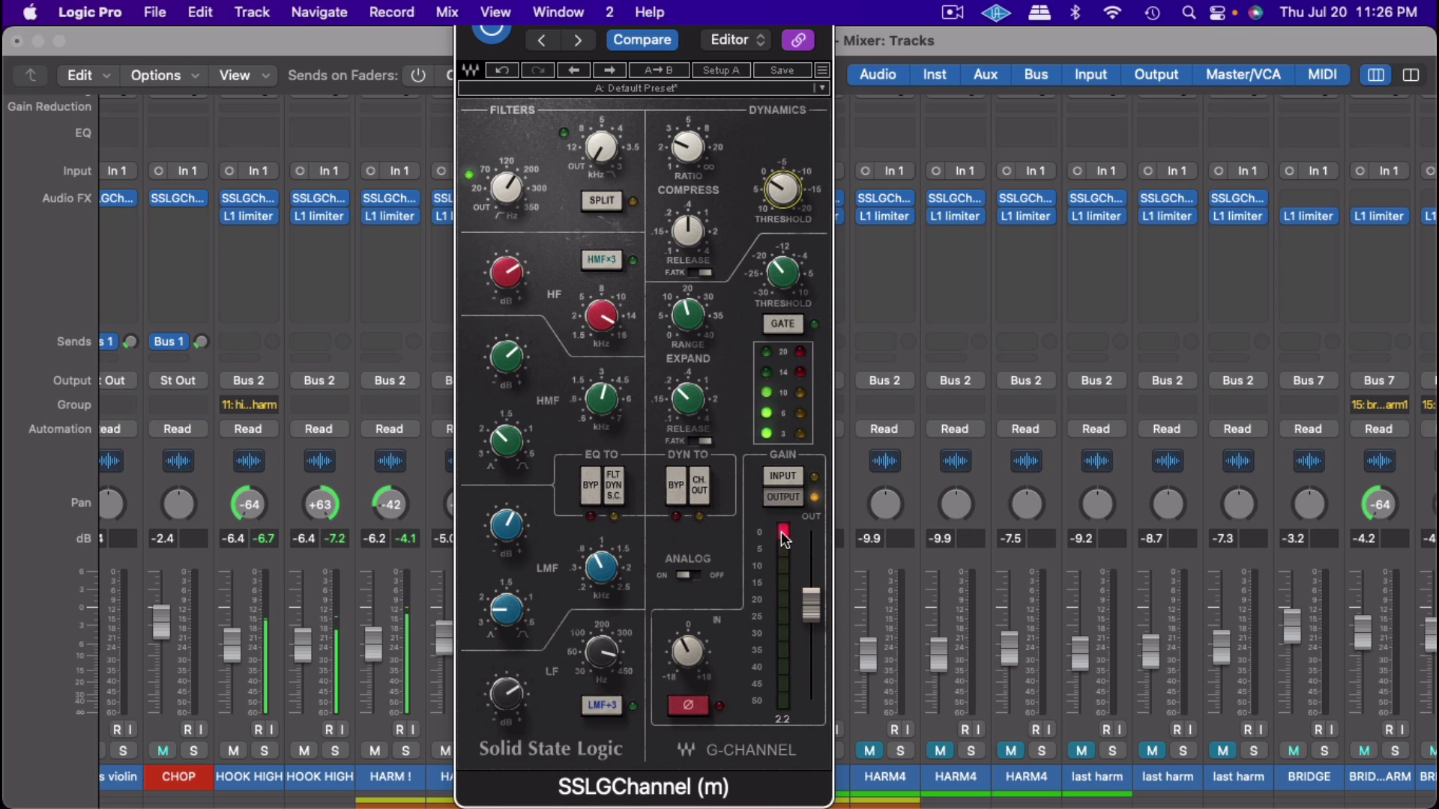
pyautogui.click(784, 480)
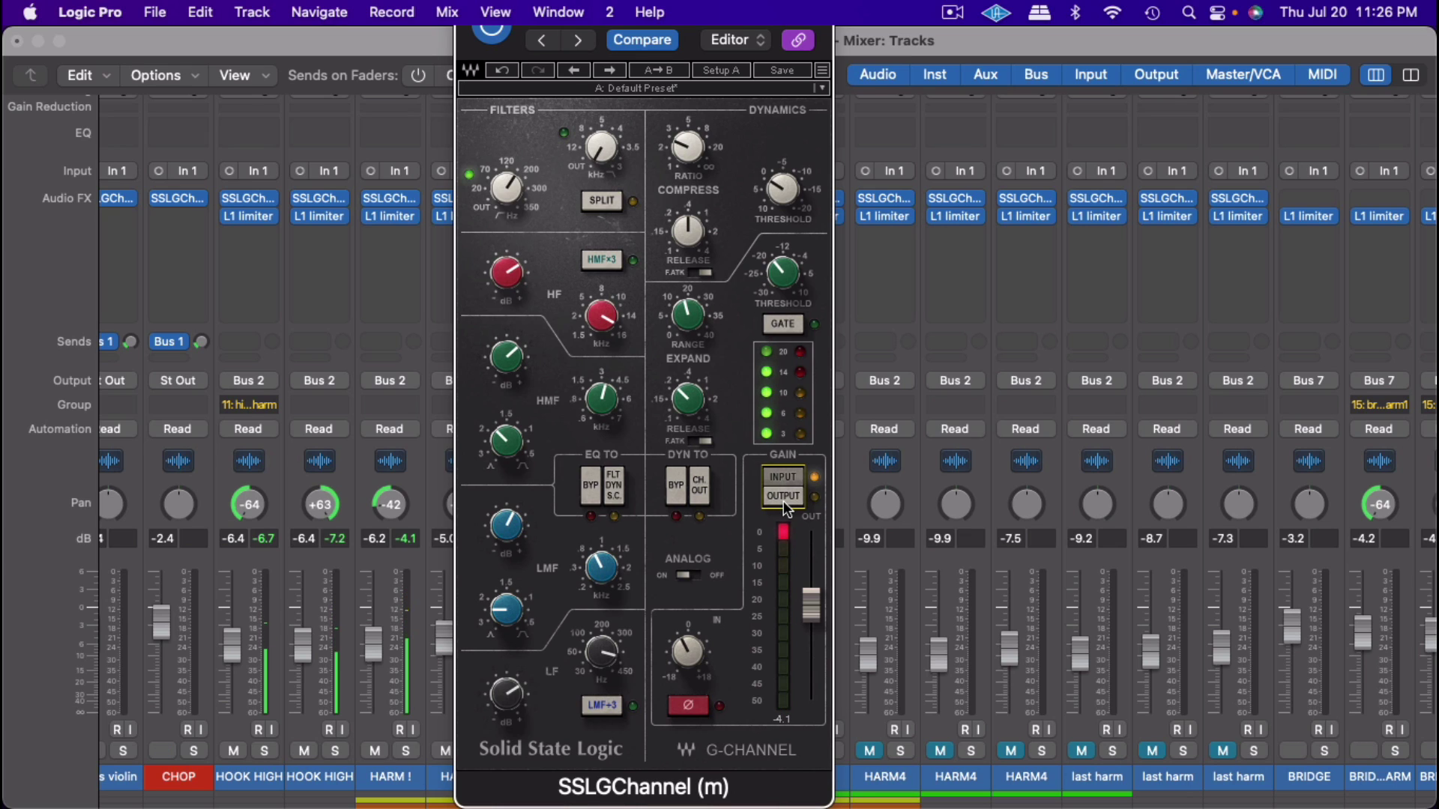
pyautogui.click(784, 479)
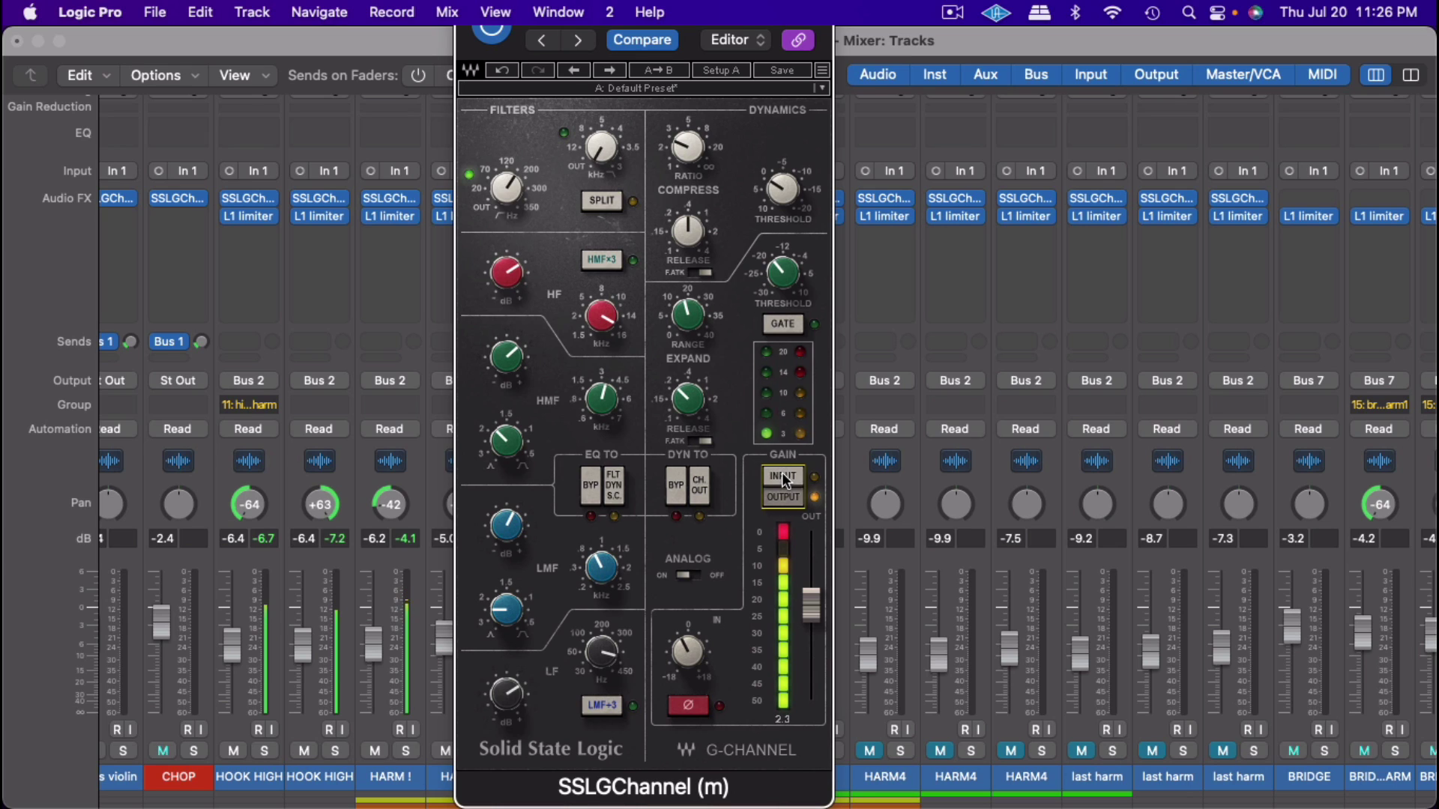
# Step: Check the input level on the first HARM2 channel strip, trim its input gain and return the metering to output
pyautogui.click(784, 479)
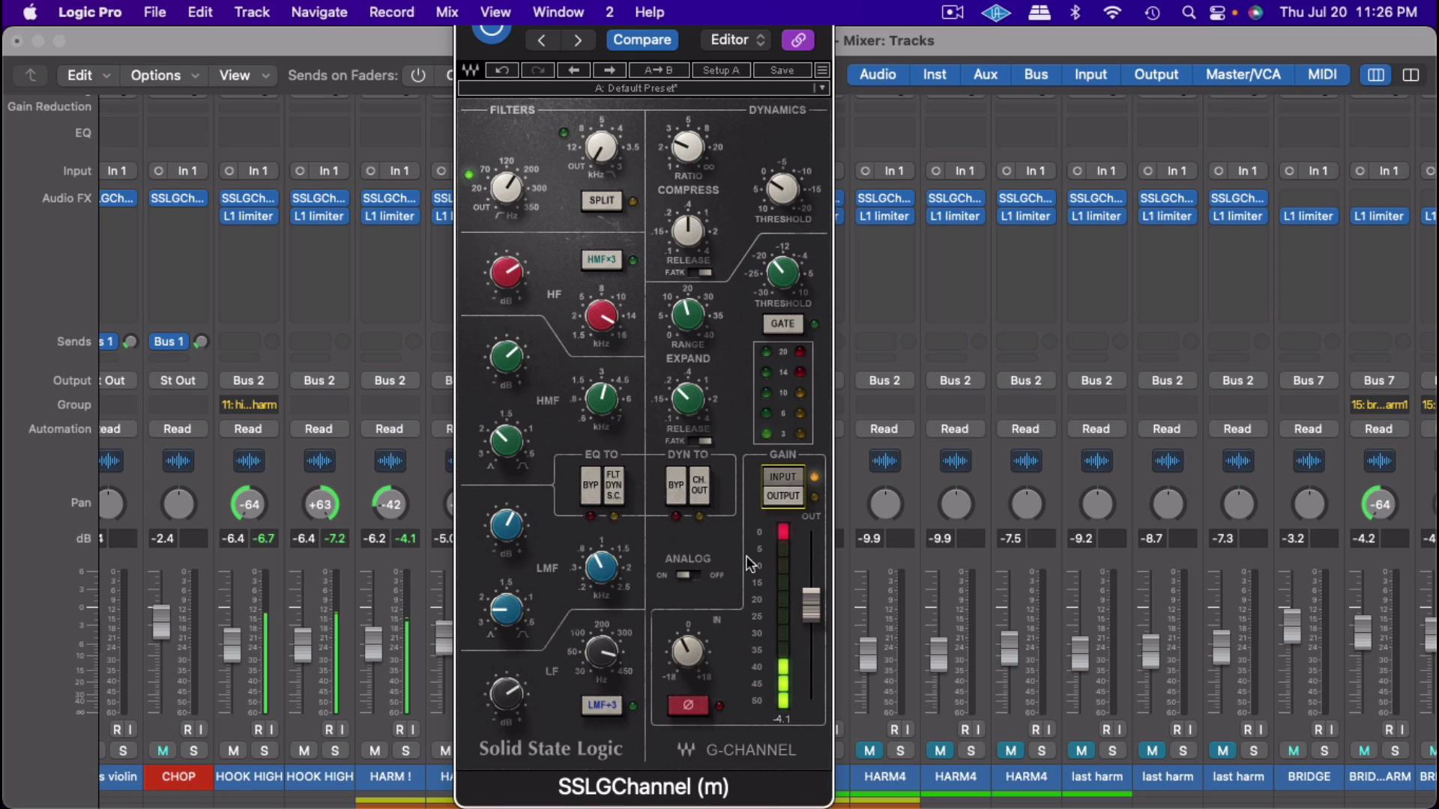
pyautogui.moveTo(703, 652)
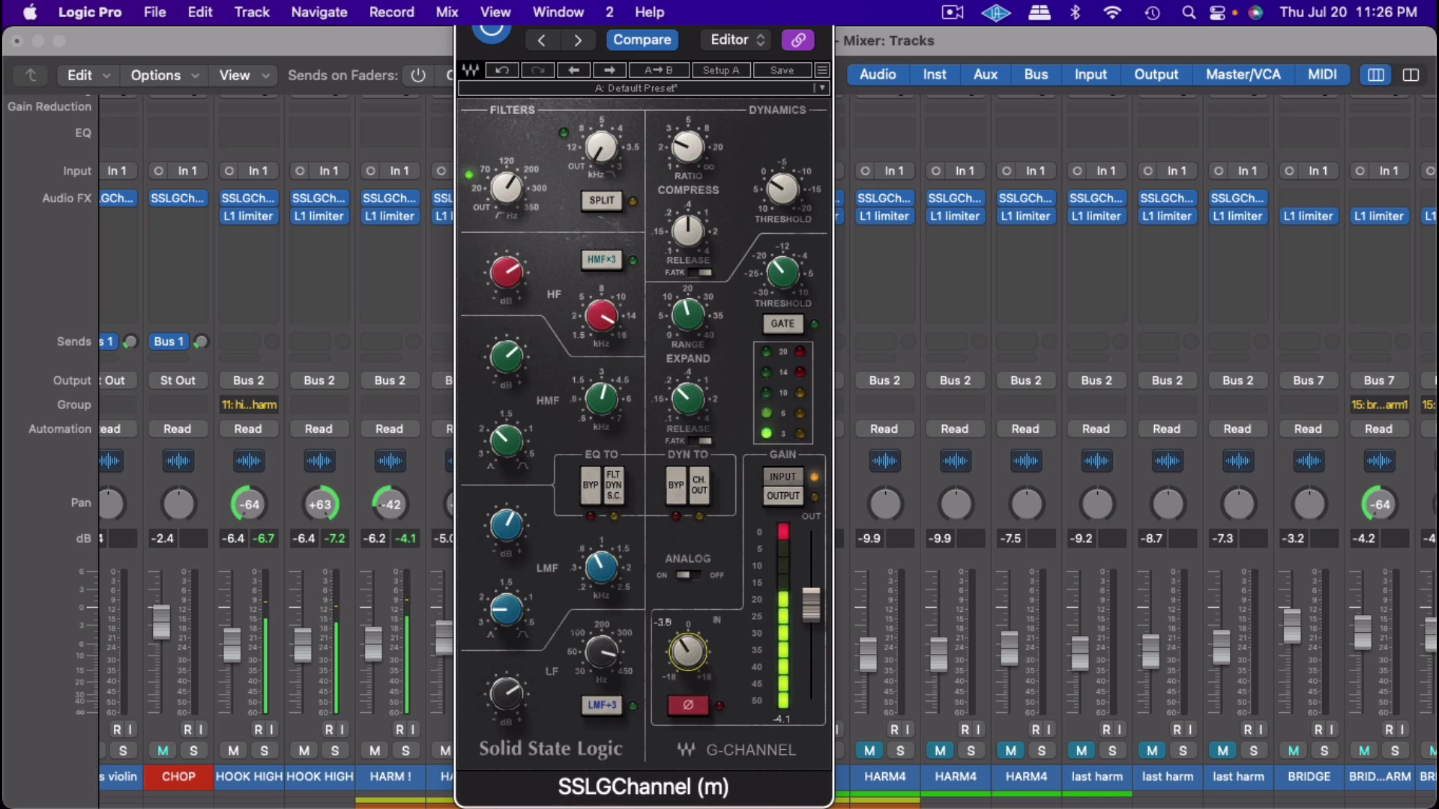
pyautogui.moveTo(703, 652); pyautogui.dragTo(703, 658)
pyautogui.click(782, 530)
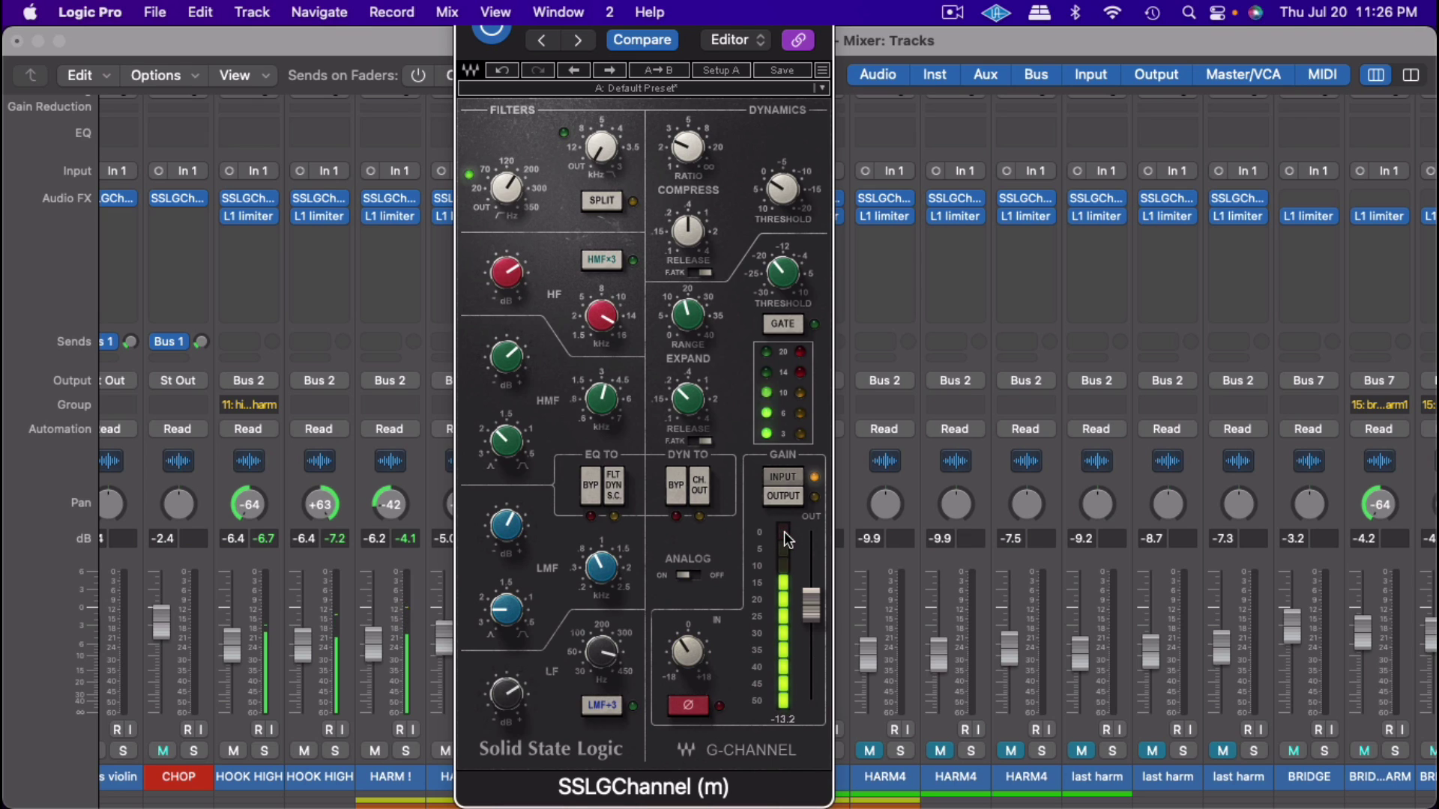
pyautogui.click(785, 496)
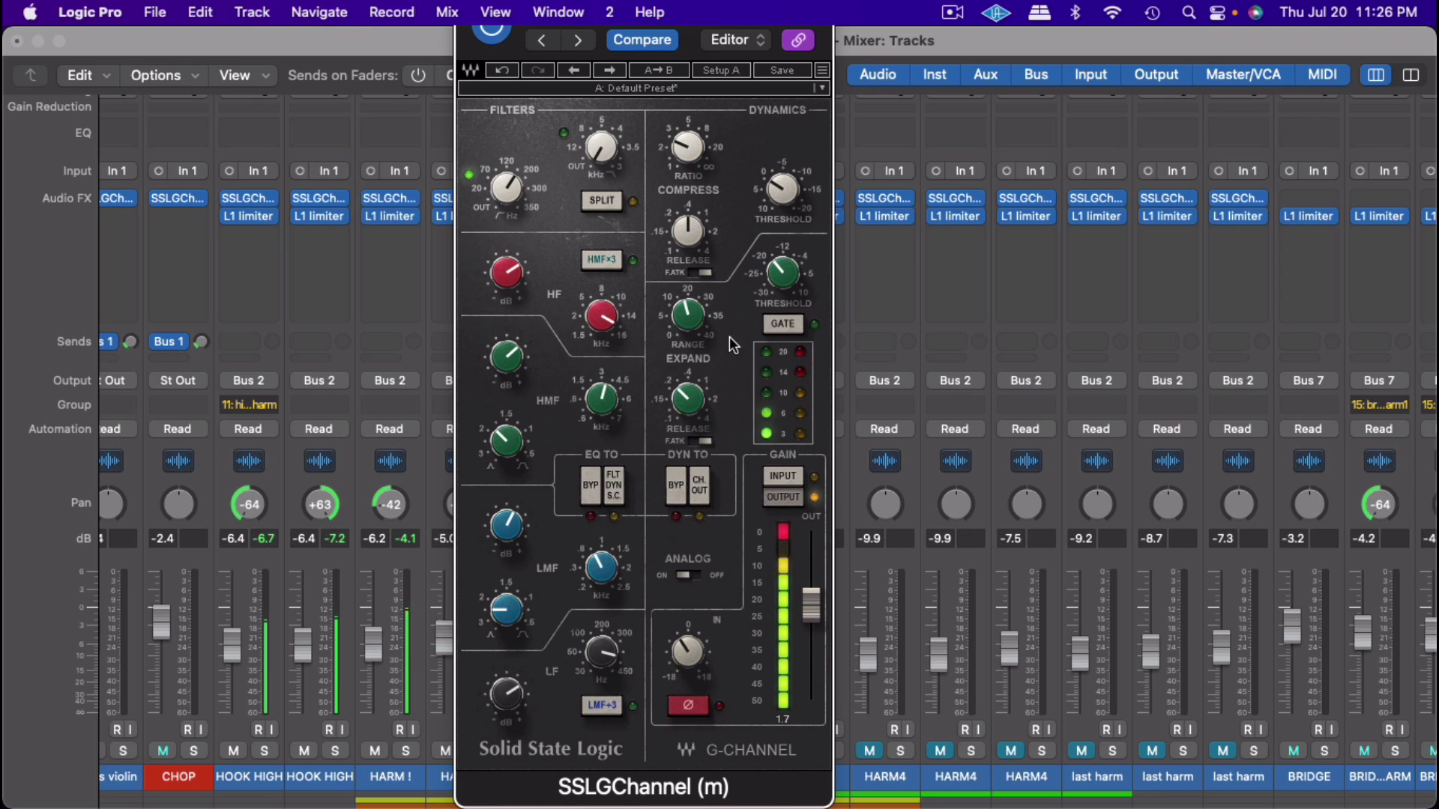
# Step: Raise the compressor ratio on the first HARM2 strip to about 4 and lower the input gain further
pyautogui.moveTo(687, 148)
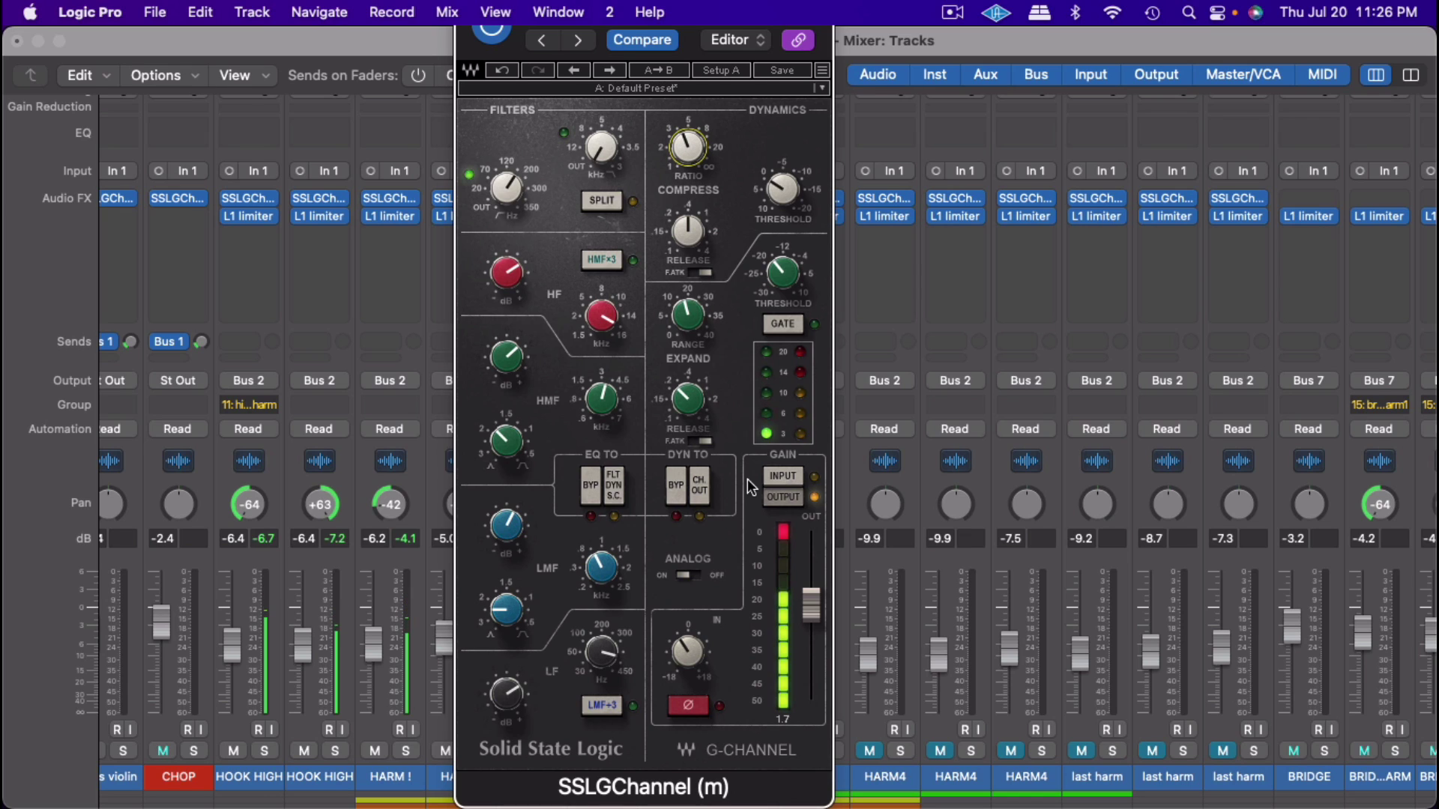
pyautogui.click(784, 532)
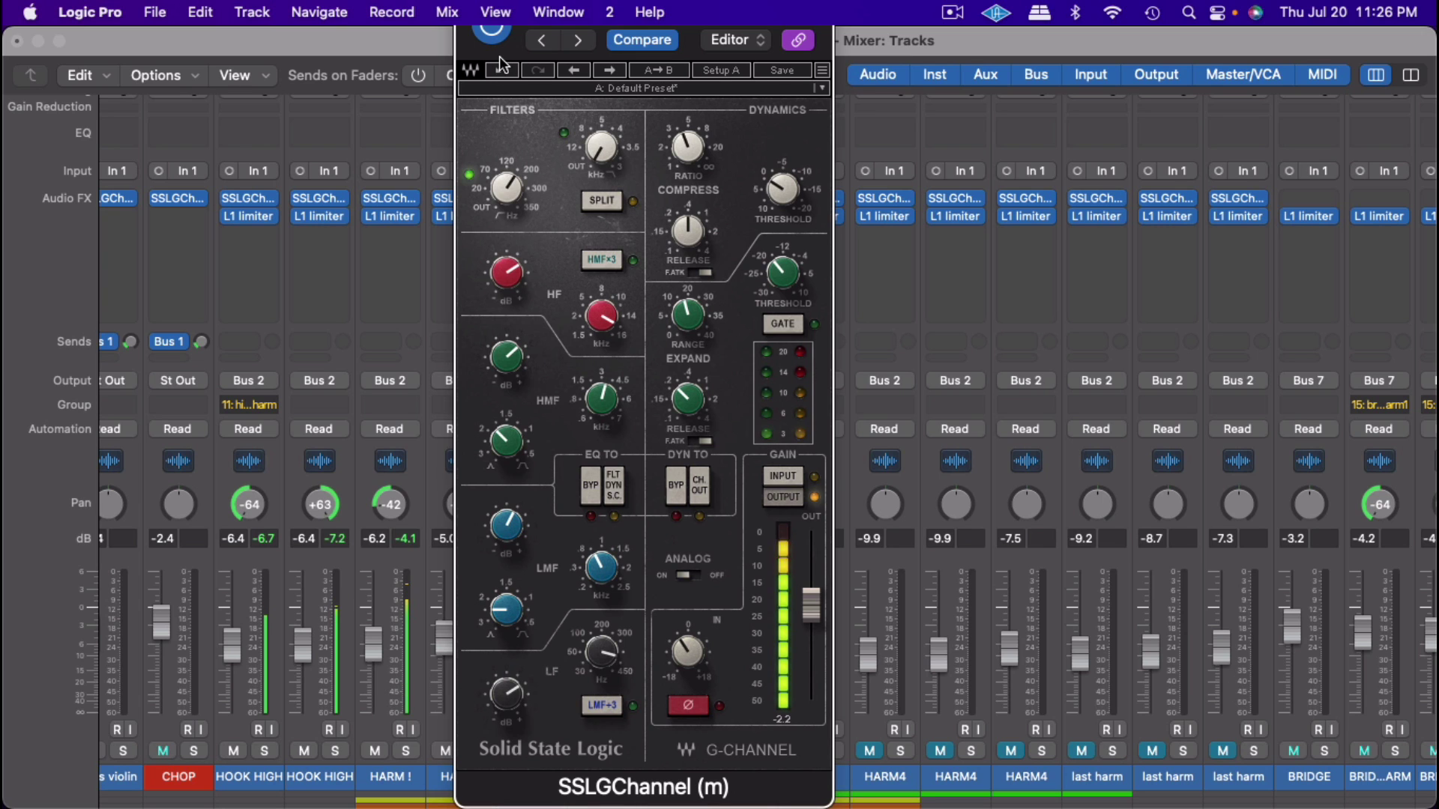
pyautogui.moveTo(496, 67); pyautogui.dragTo(618, 93)
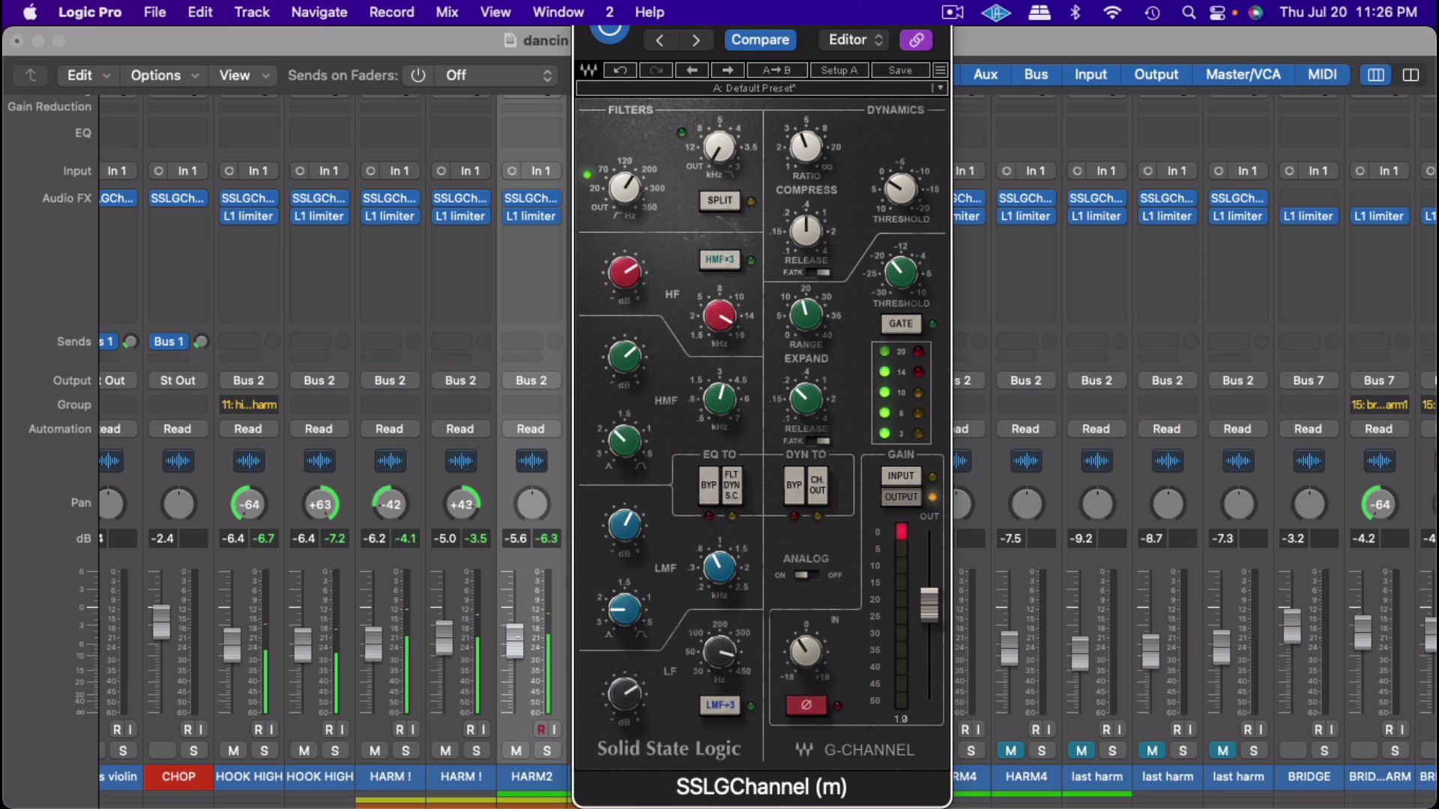
pyautogui.click(906, 544)
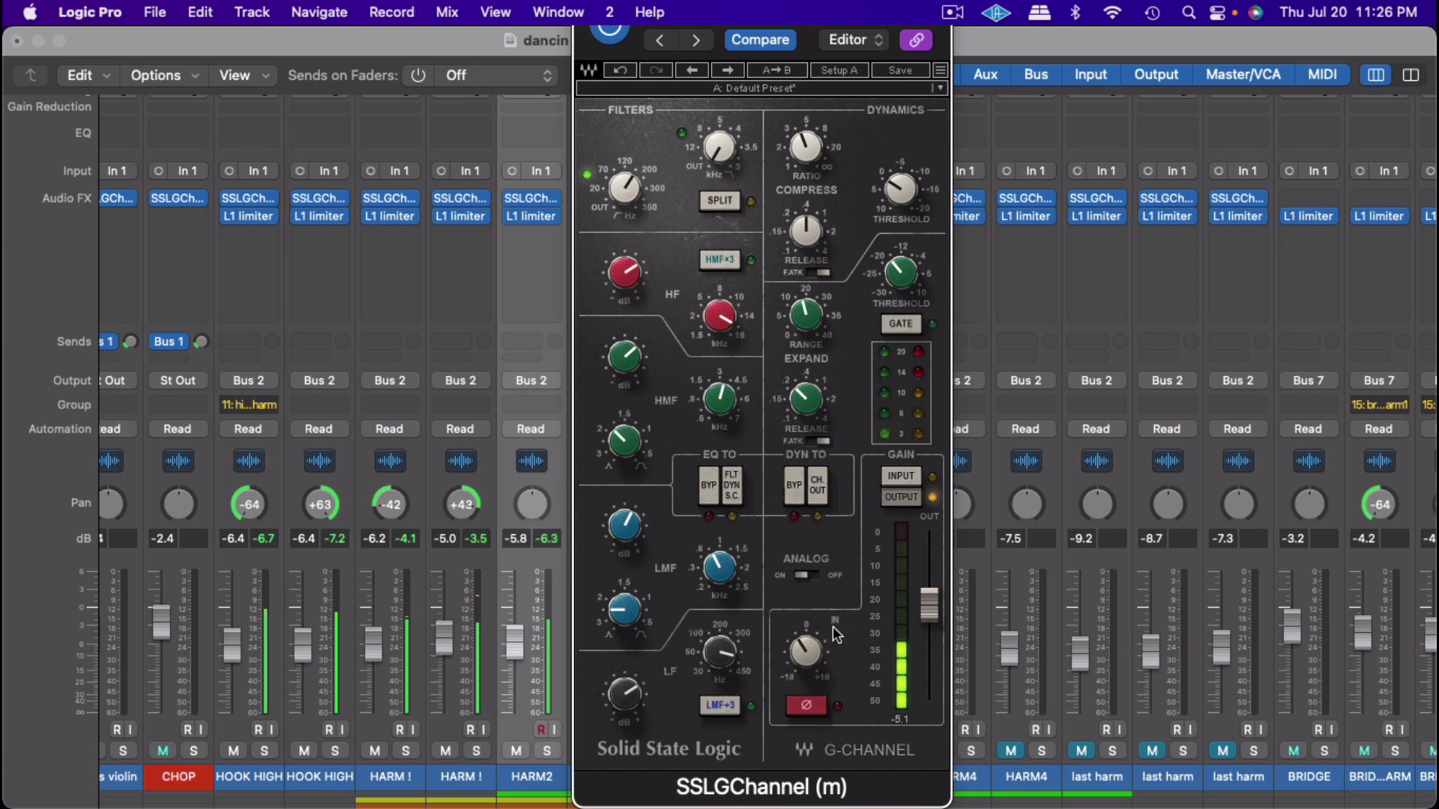
pyautogui.moveTo(806, 651); pyautogui.dragTo(806, 652)
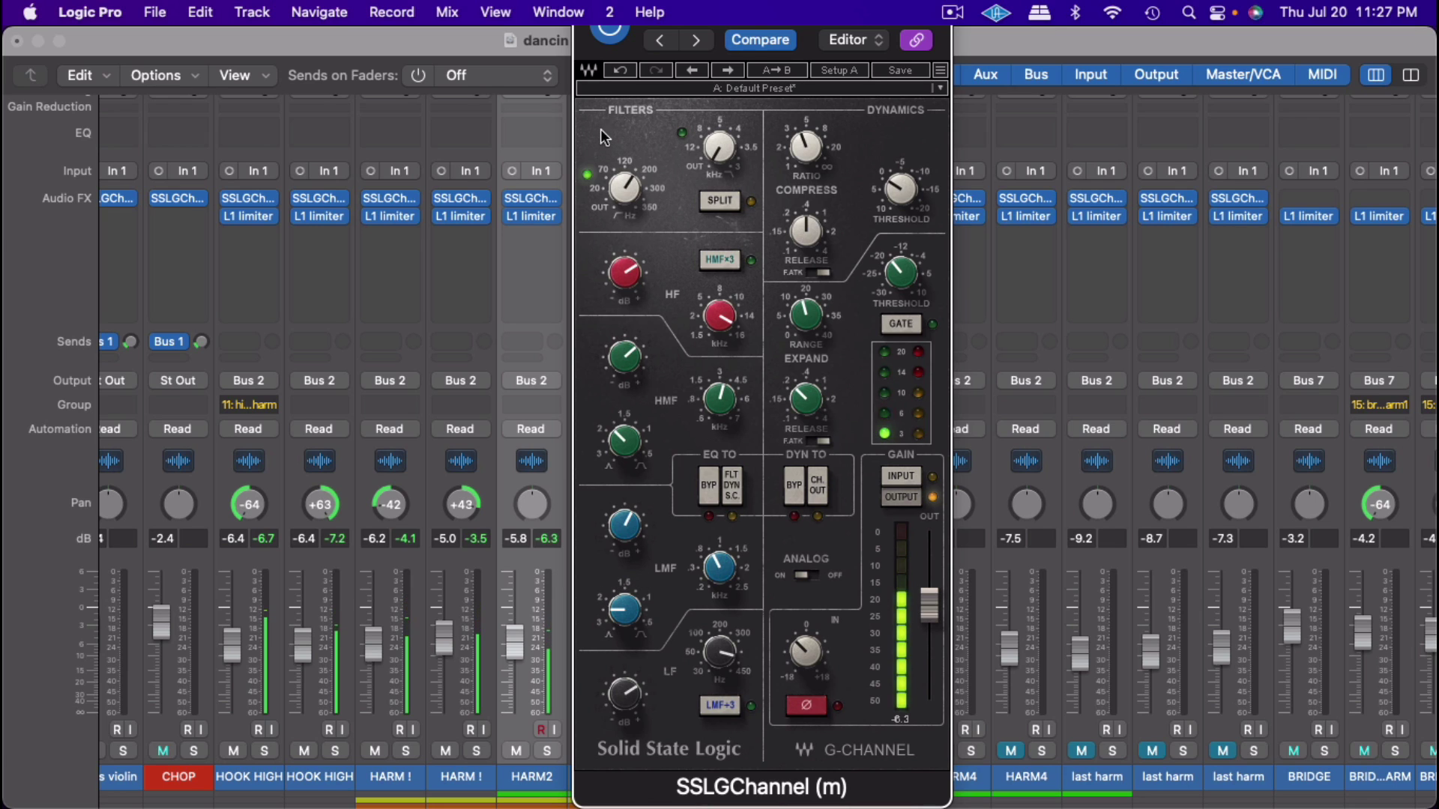
# Step: Select and unmute the second HARM2 track and raise its volume fader to -10.0 dB
pyautogui.click(537, 196)
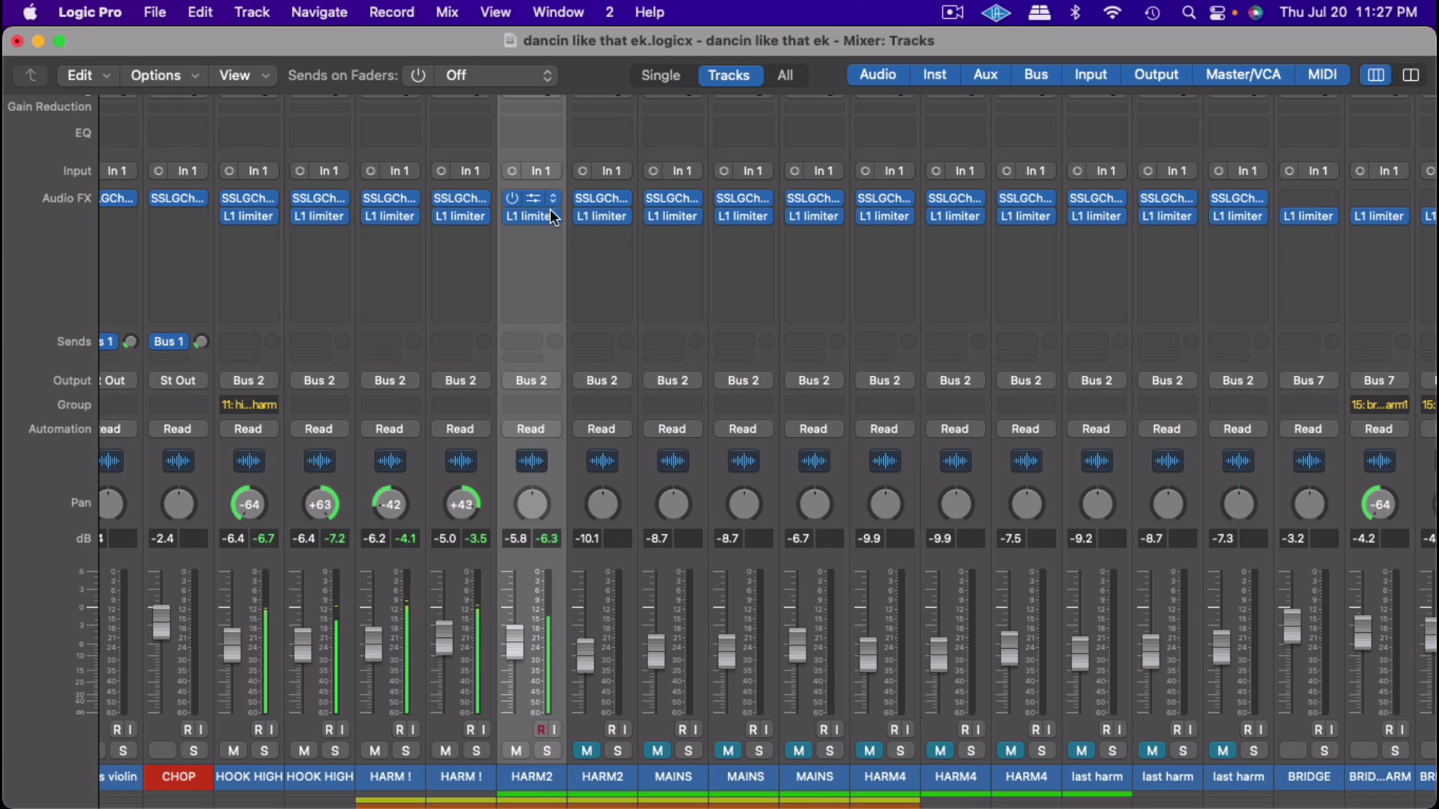
pyautogui.click(592, 783)
pyautogui.click(587, 751)
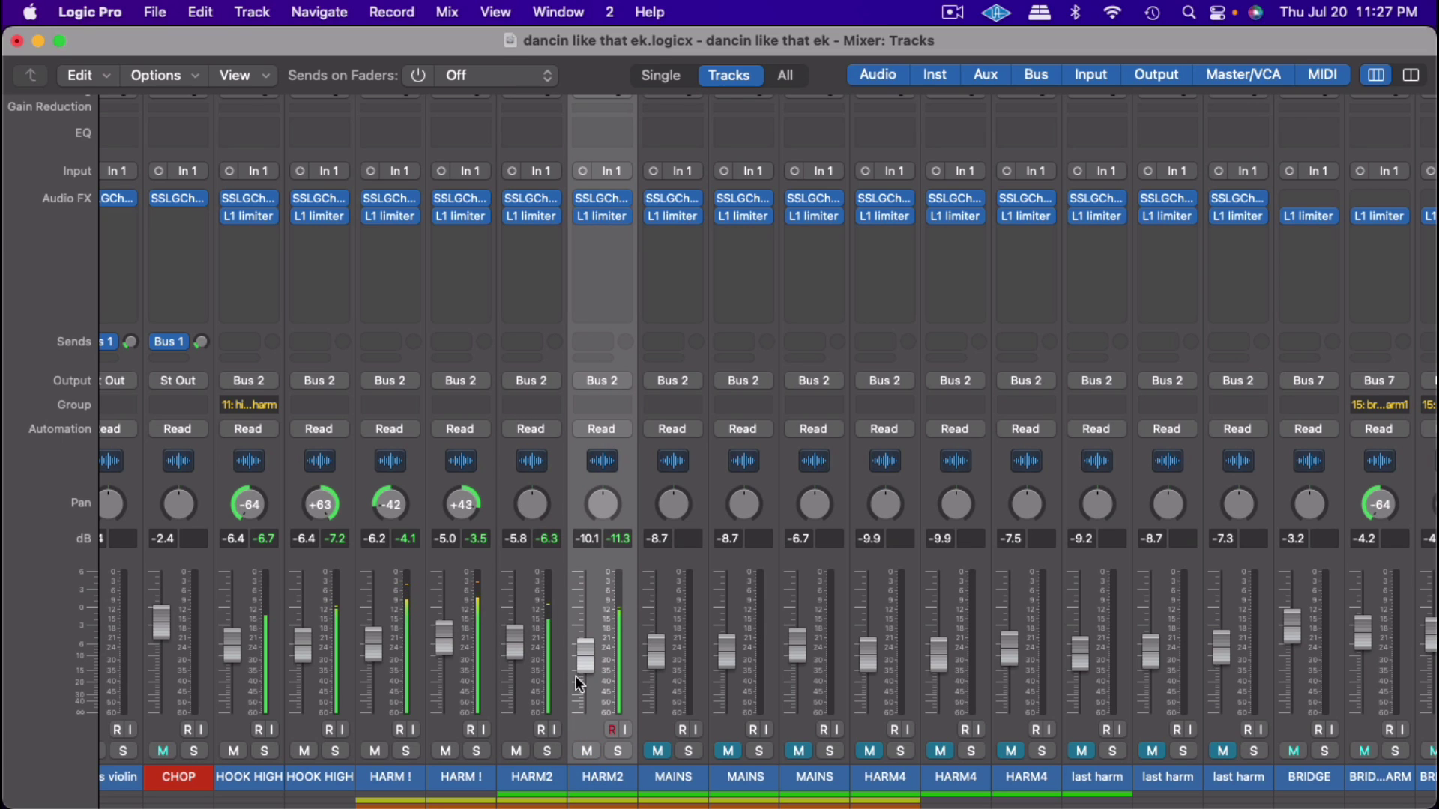
pyautogui.moveTo(583, 660); pyautogui.dragTo(583, 656)
# Step: Copy the SSLGChannel settings of the first HARM2 track and paste them into the second HARM2 track's SSLGChannel
pyautogui.click(604, 198)
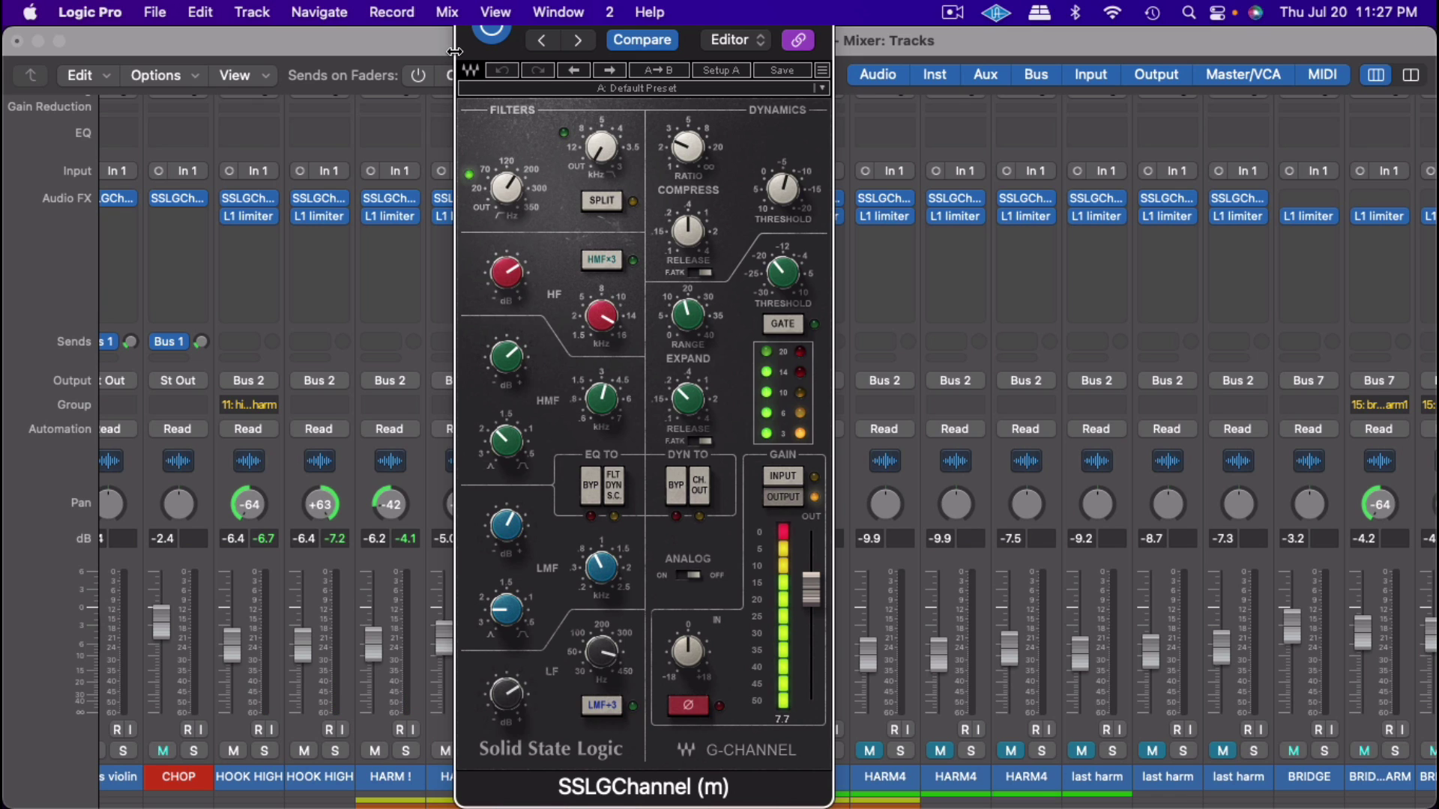
pyautogui.moveTo(455, 51); pyautogui.dragTo(719, 51)
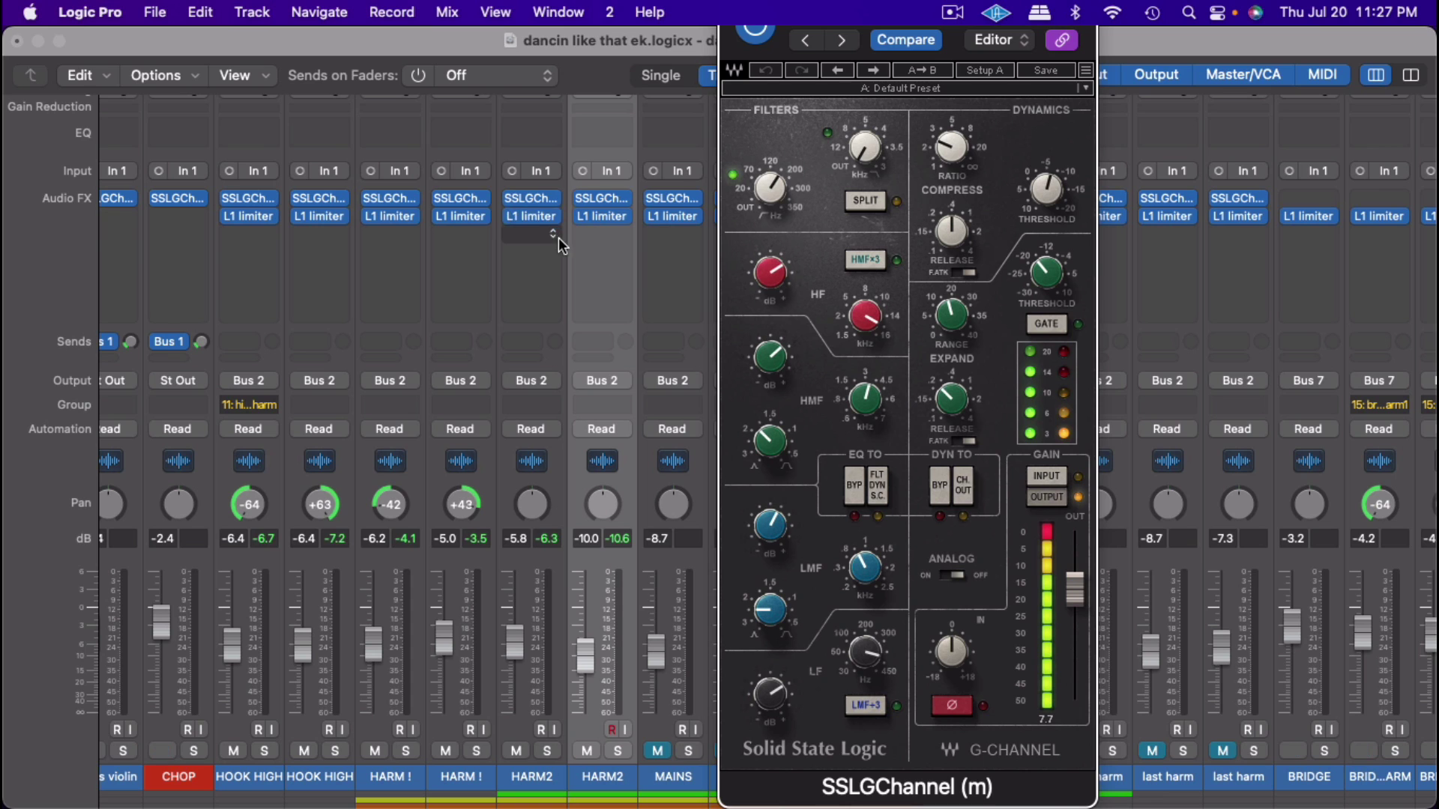
pyautogui.click(536, 203)
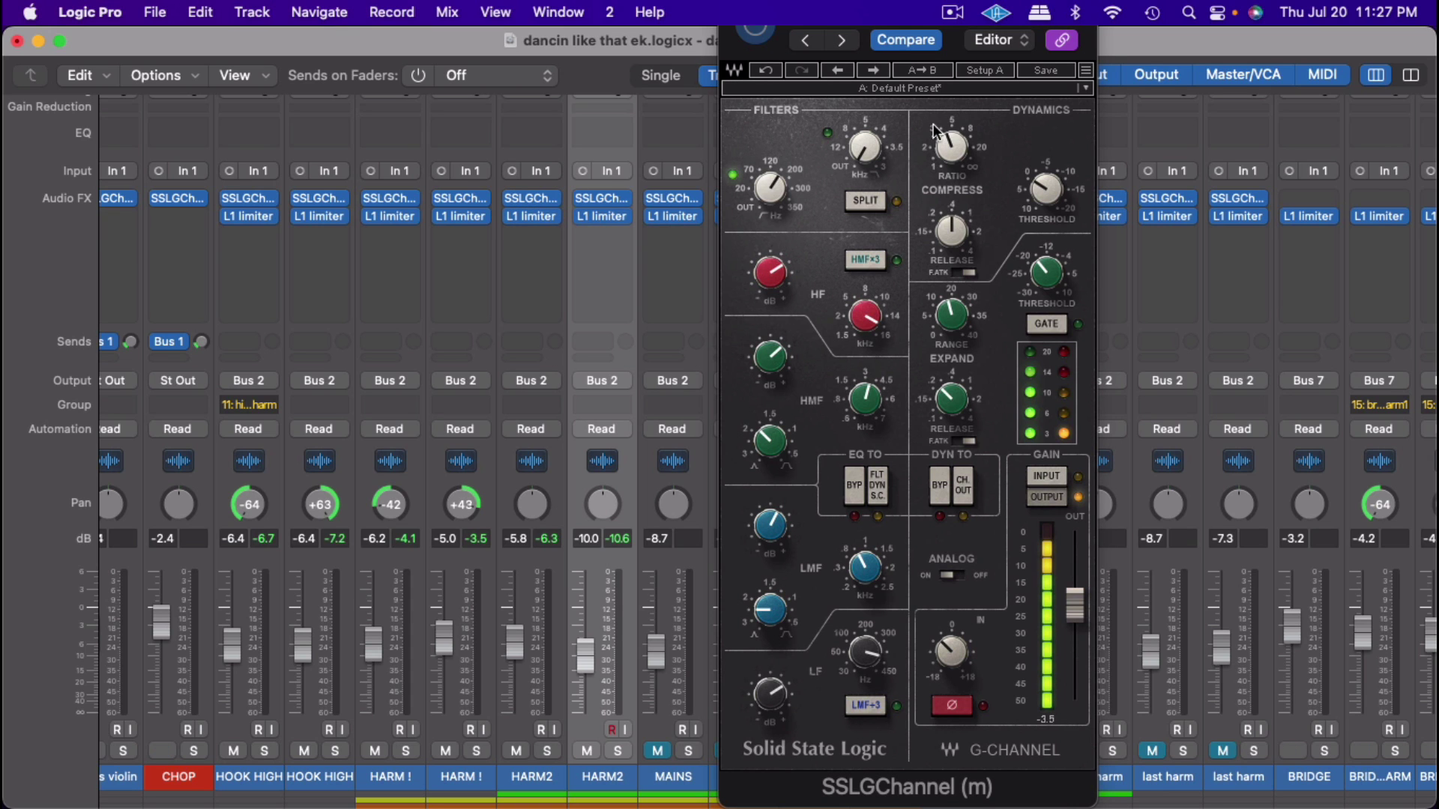
pyautogui.click(928, 88)
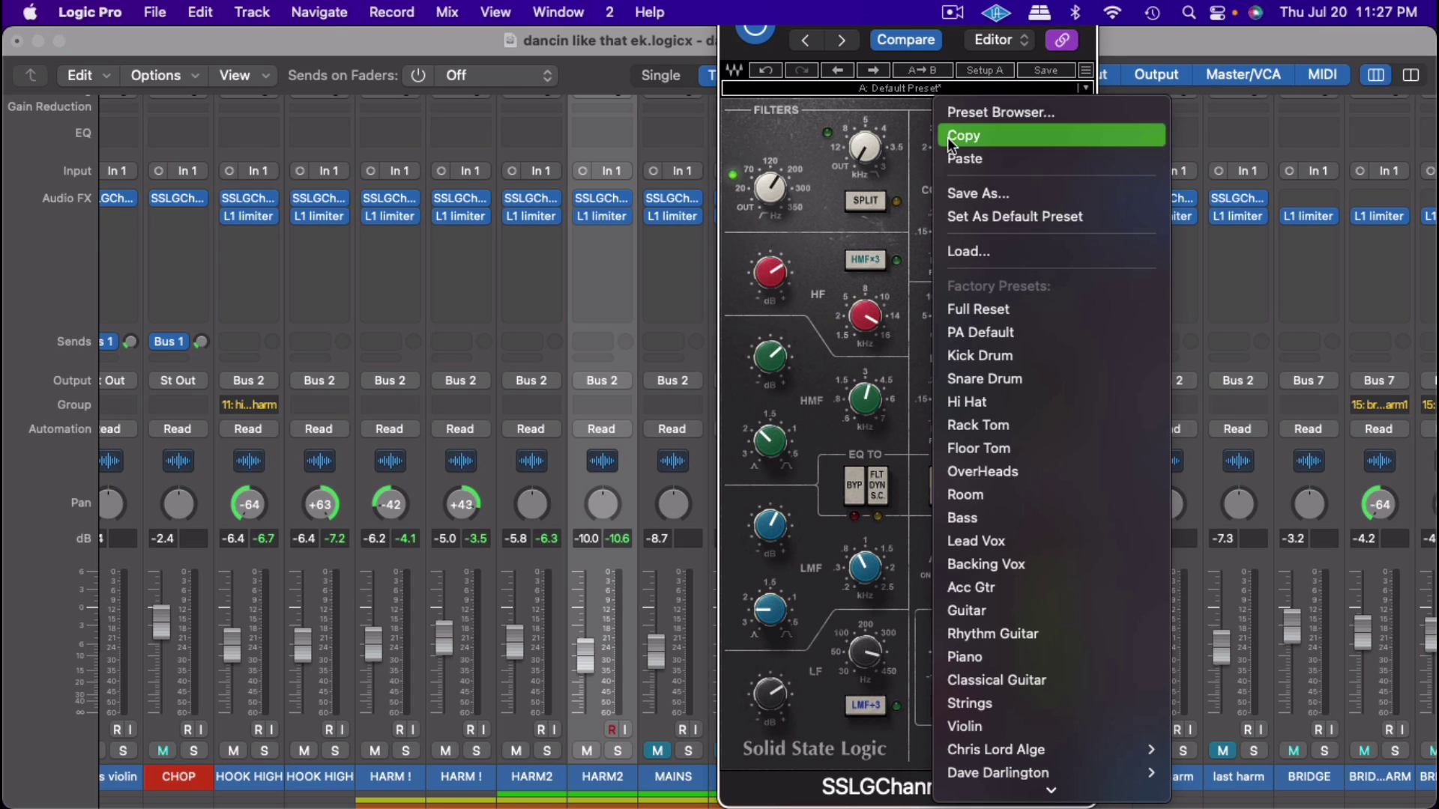
pyautogui.click(947, 137)
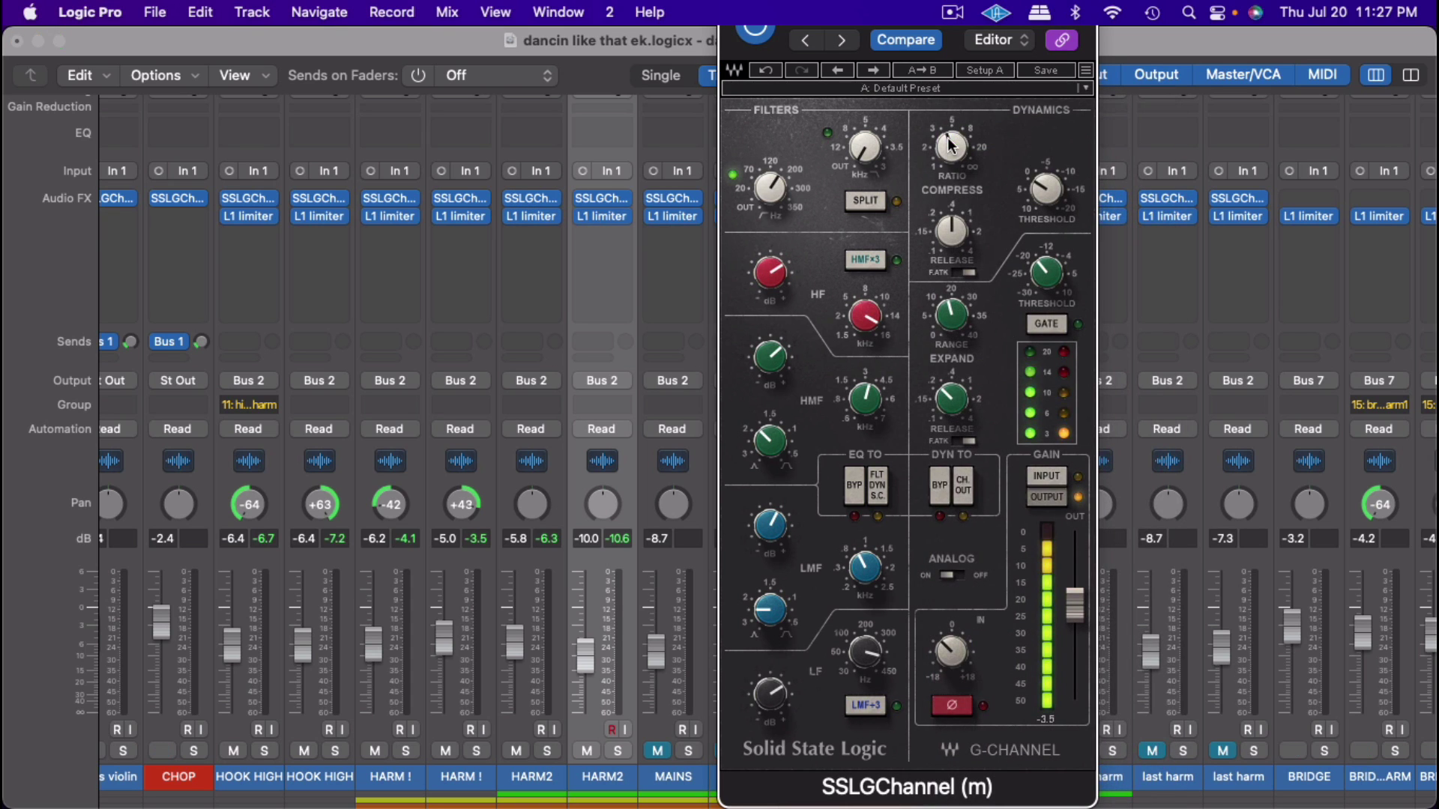
pyautogui.click(599, 195)
pyautogui.click(917, 87)
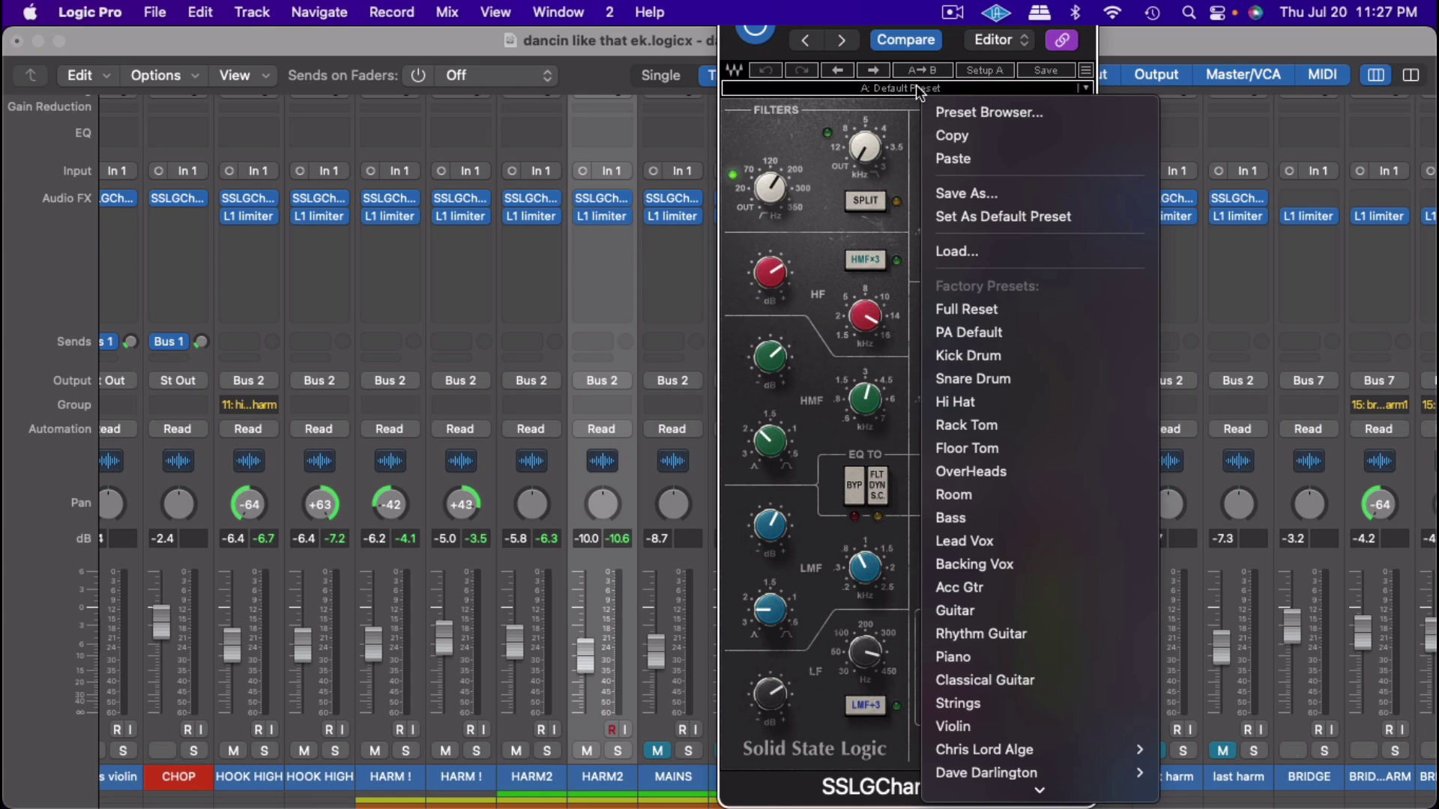
pyautogui.click(955, 154)
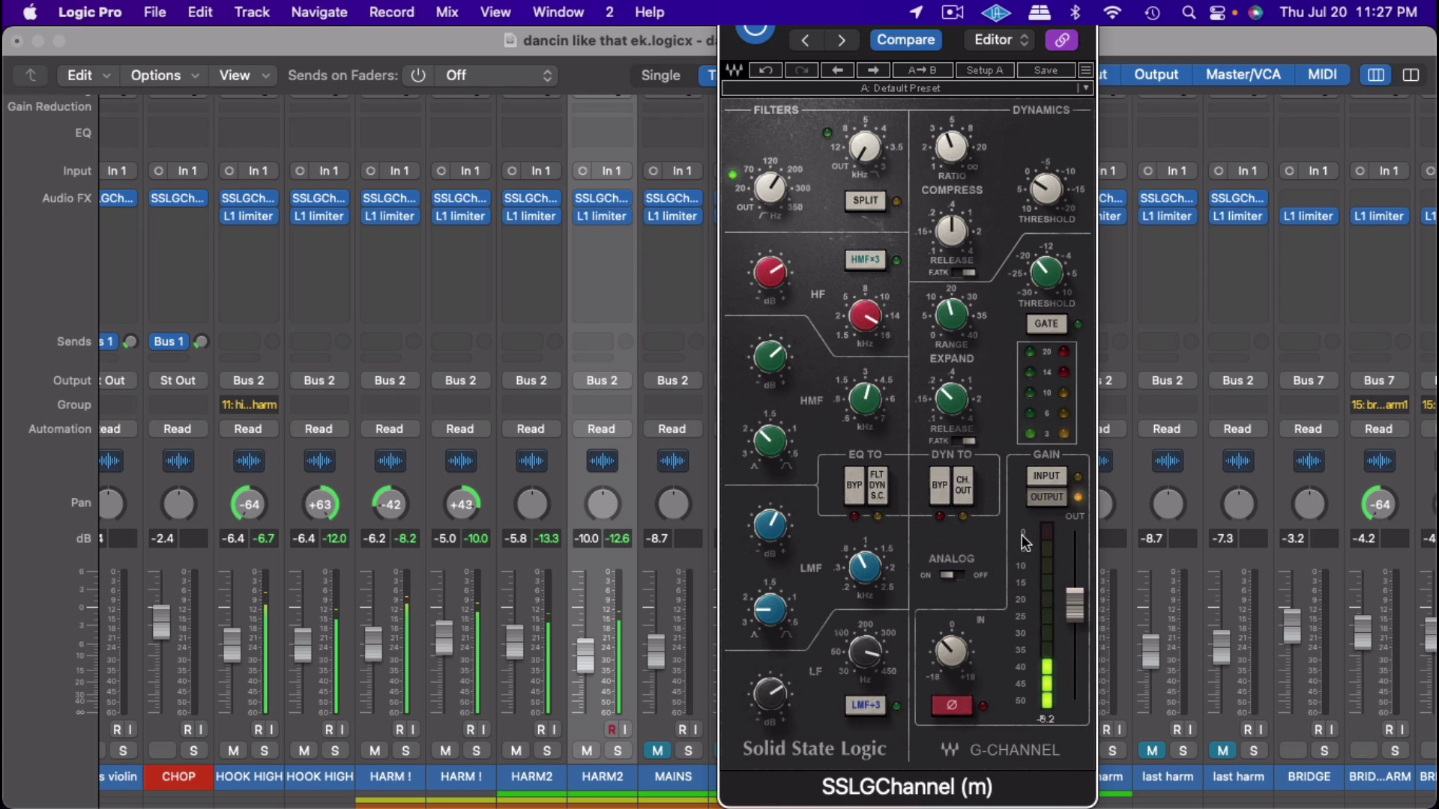
# Step: Raise the second HARM2 fader to -6.6 dB and pan the two HARM2 tracks to -49 and +49
pyautogui.moveTo(581, 661); pyautogui.dragTo(577, 643)
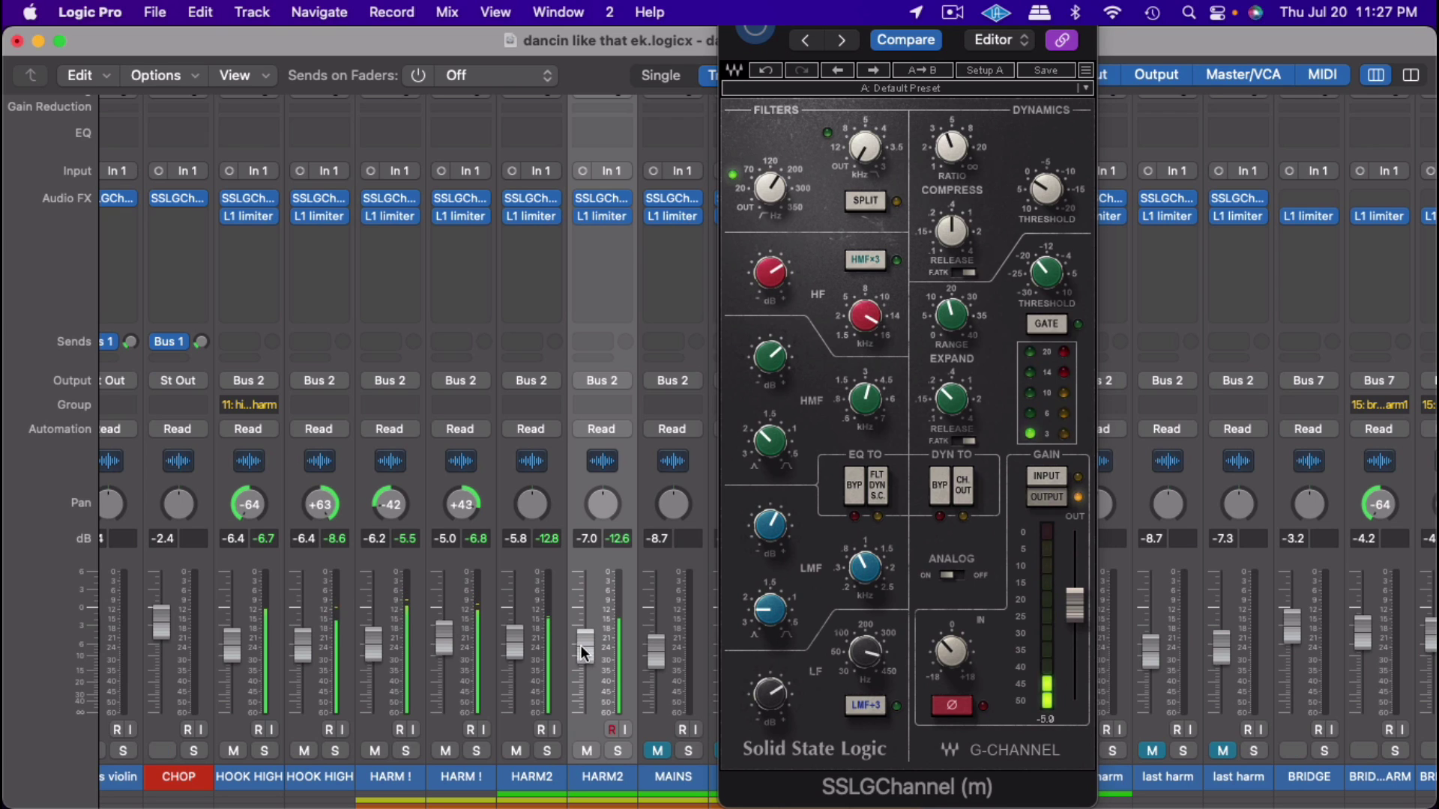
pyautogui.moveTo(580, 645); pyautogui.dragTo(583, 643)
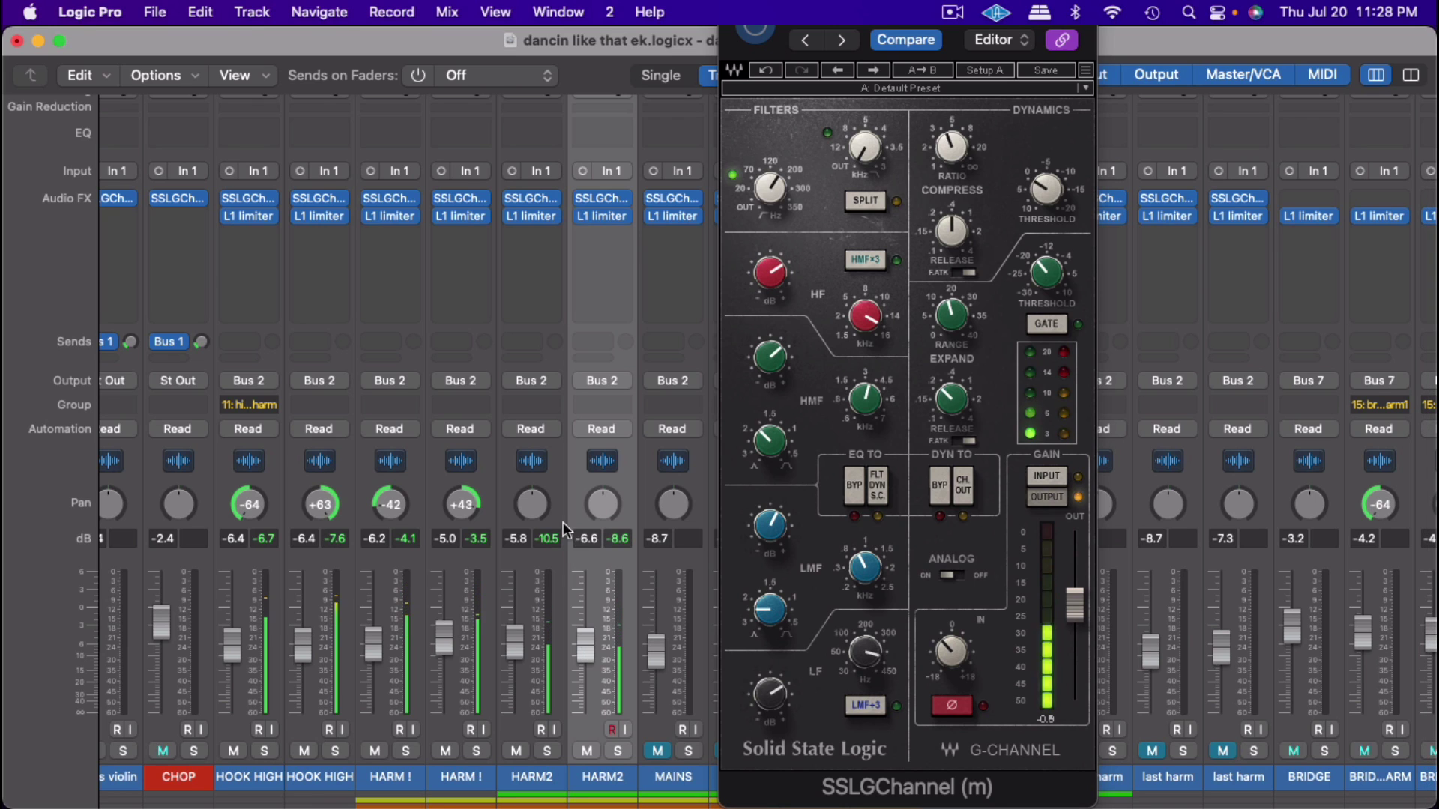
pyautogui.moveTo(542, 502); pyautogui.dragTo(543, 533)
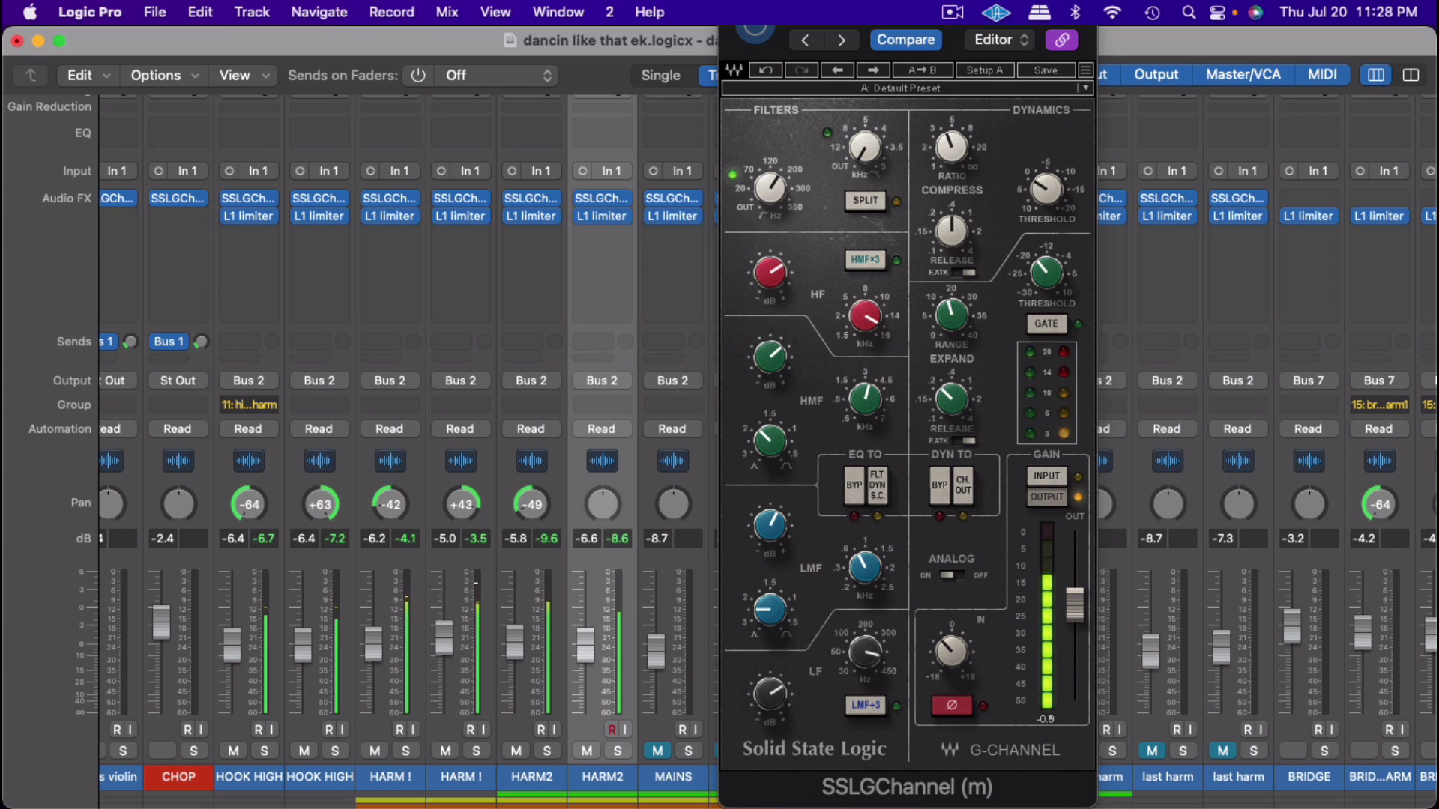
pyautogui.hscroll(-2, 493, 569)
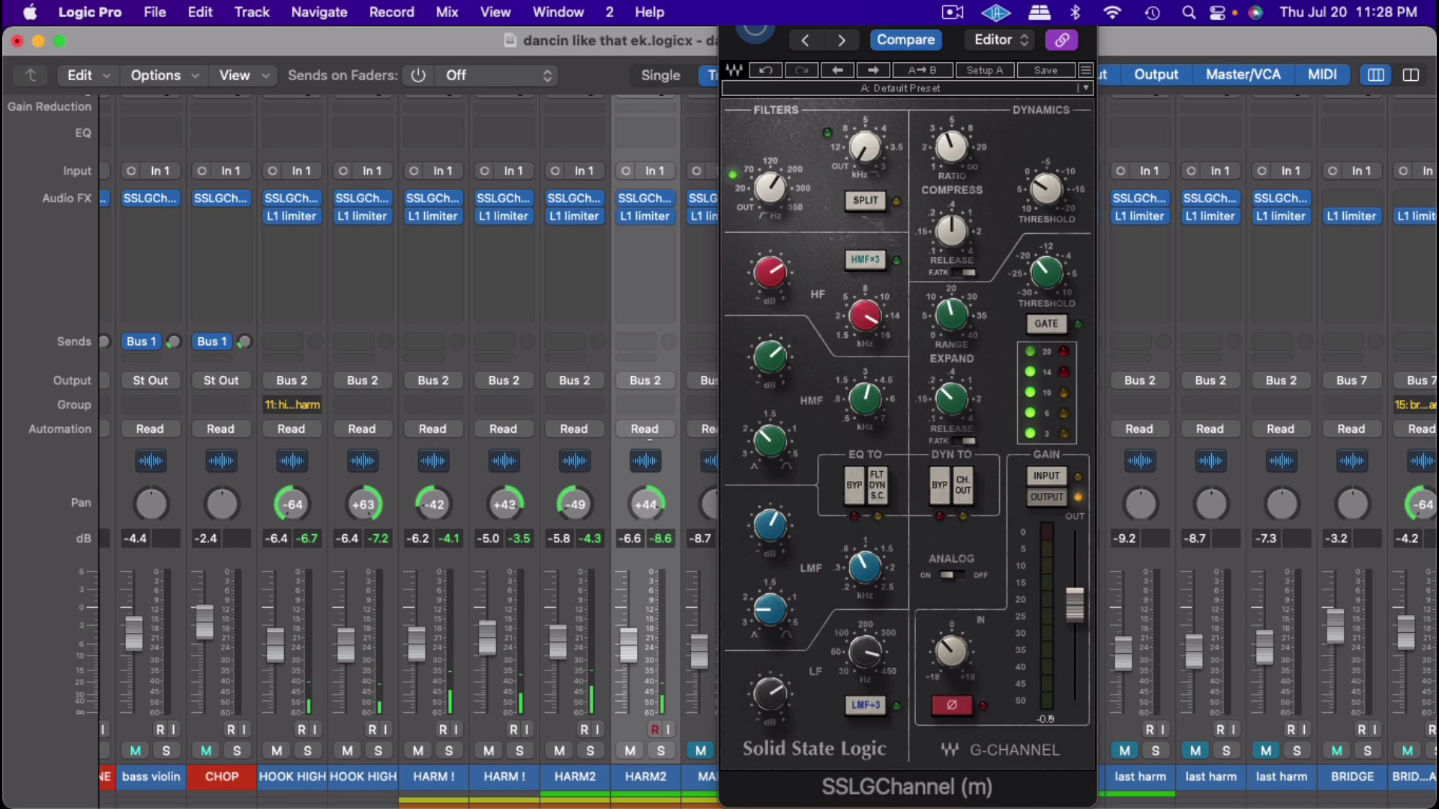
pyautogui.moveTo(646, 504); pyautogui.dragTo(646, 517)
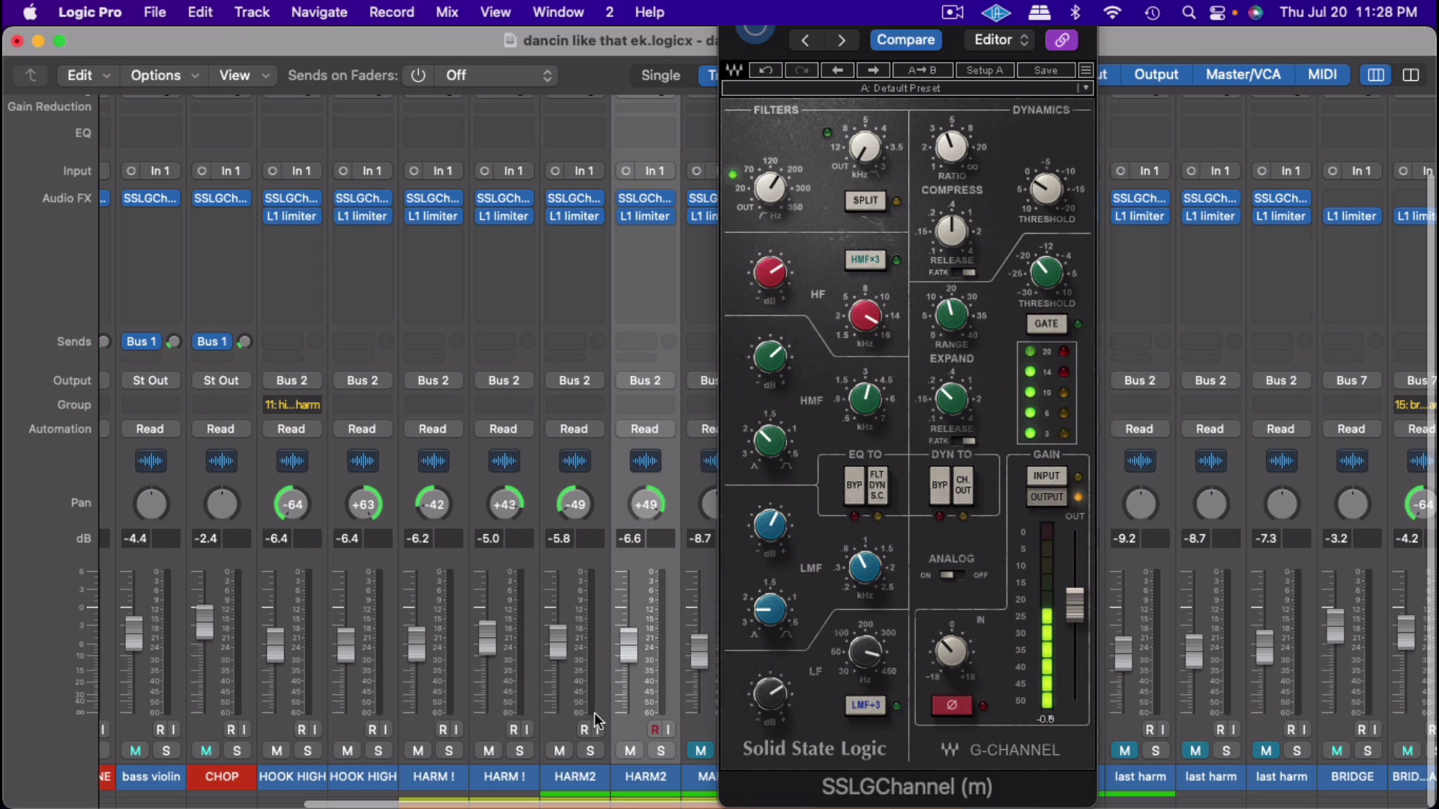
# Step: Select both HARM2 tracks and set their volume faders together to -5.4 dB and -6.2 dB
pyautogui.click(606, 783)
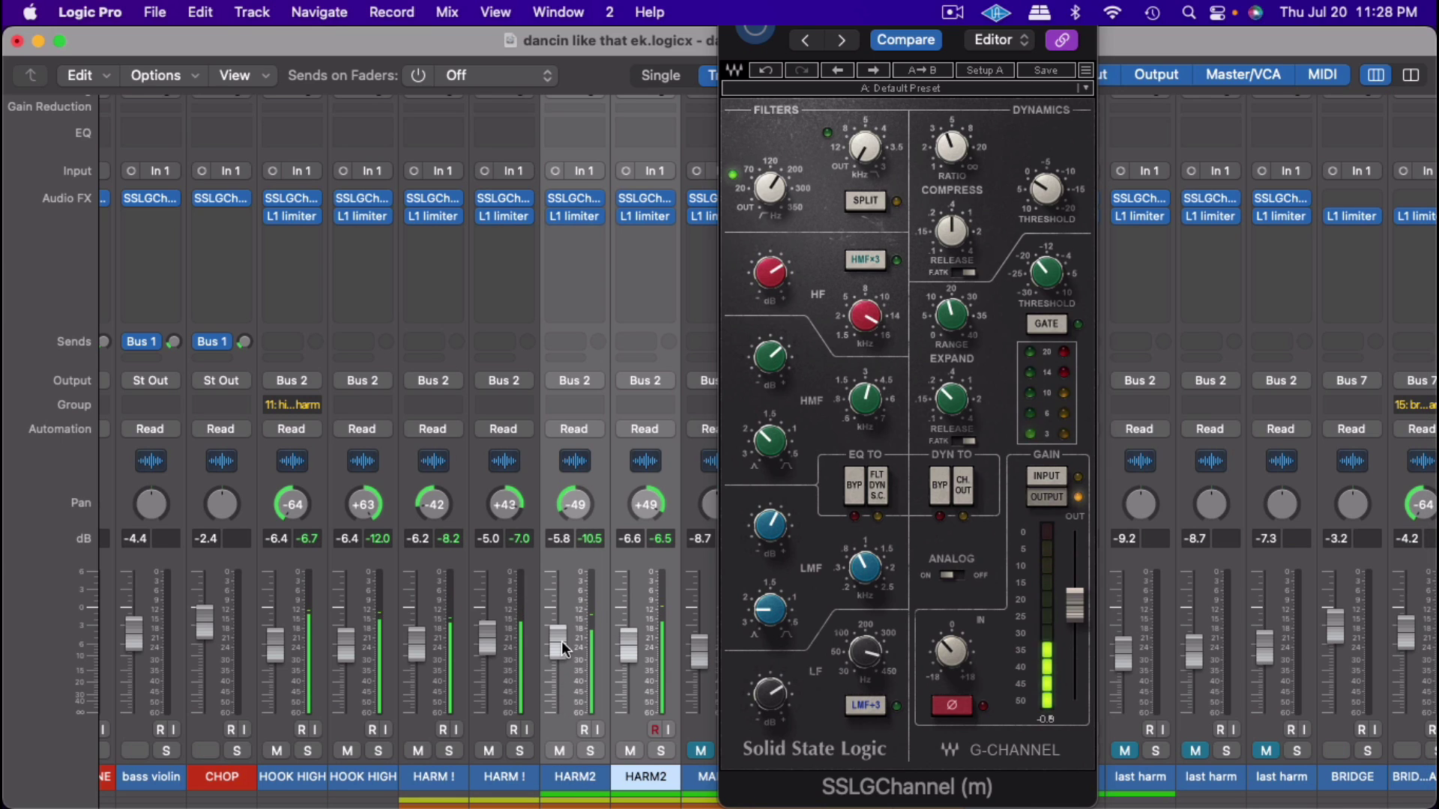
pyautogui.moveTo(563, 651); pyautogui.dragTo(562, 641)
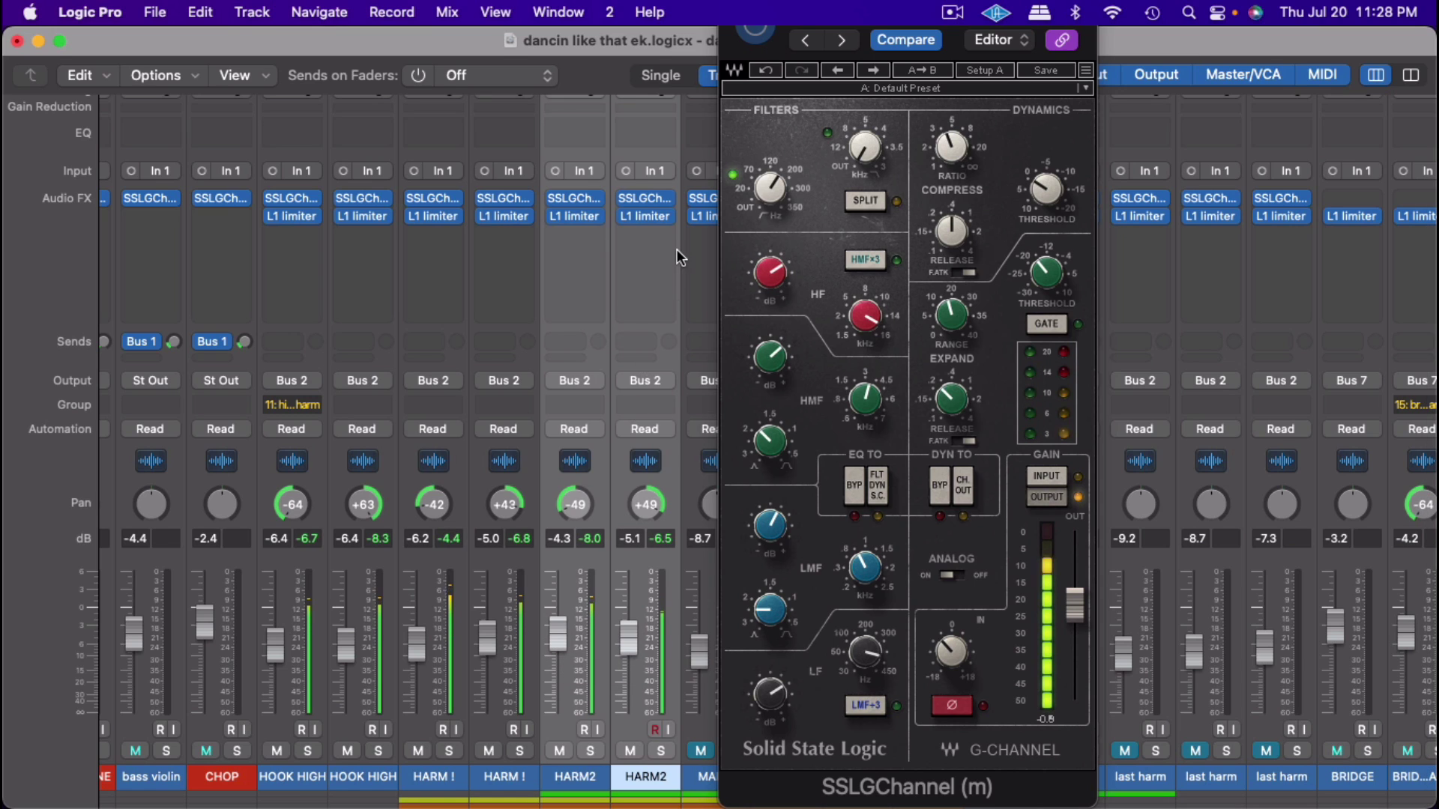
pyautogui.click(646, 196)
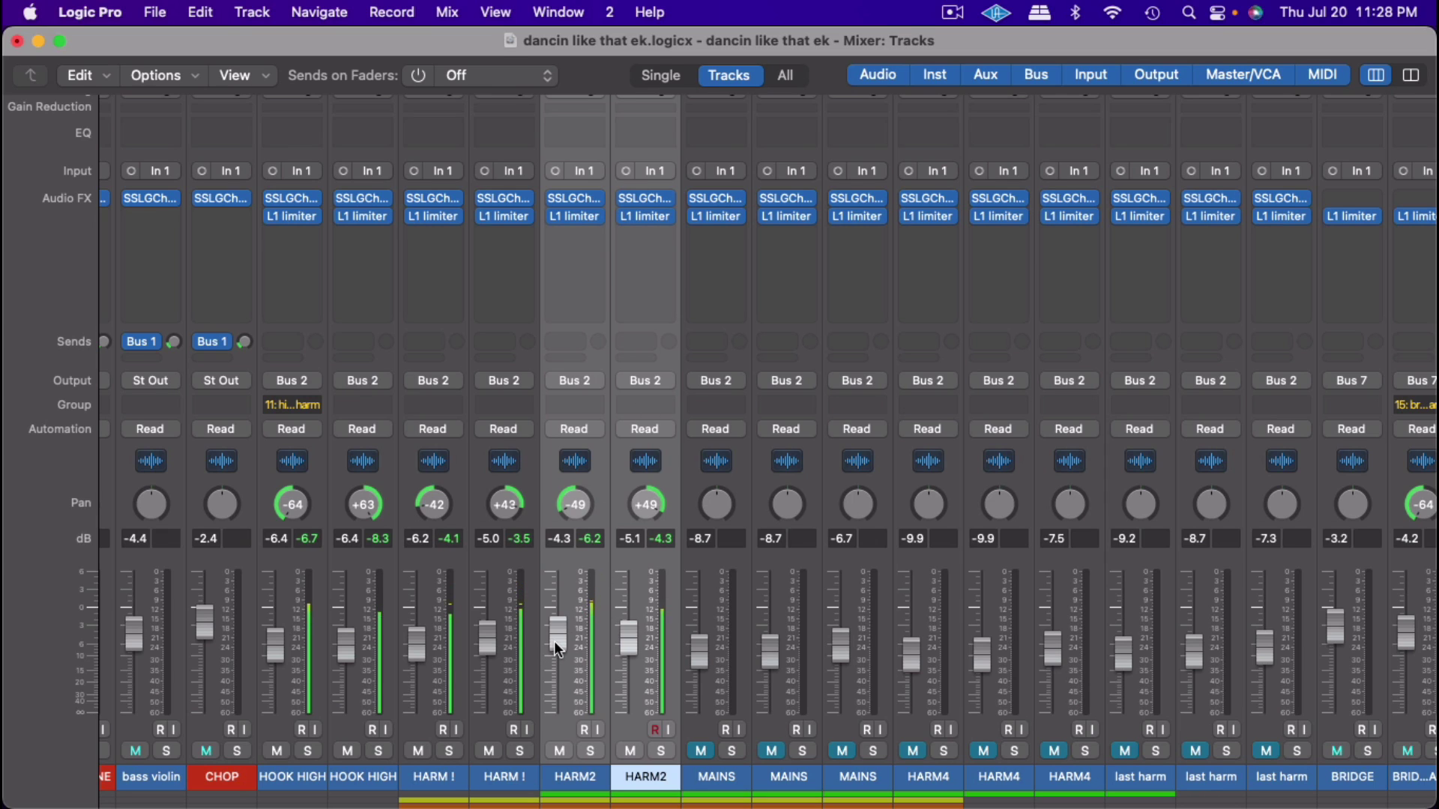
pyautogui.moveTo(554, 641); pyautogui.dragTo(555, 643)
pyautogui.moveTo(558, 650); pyautogui.dragTo(559, 657)
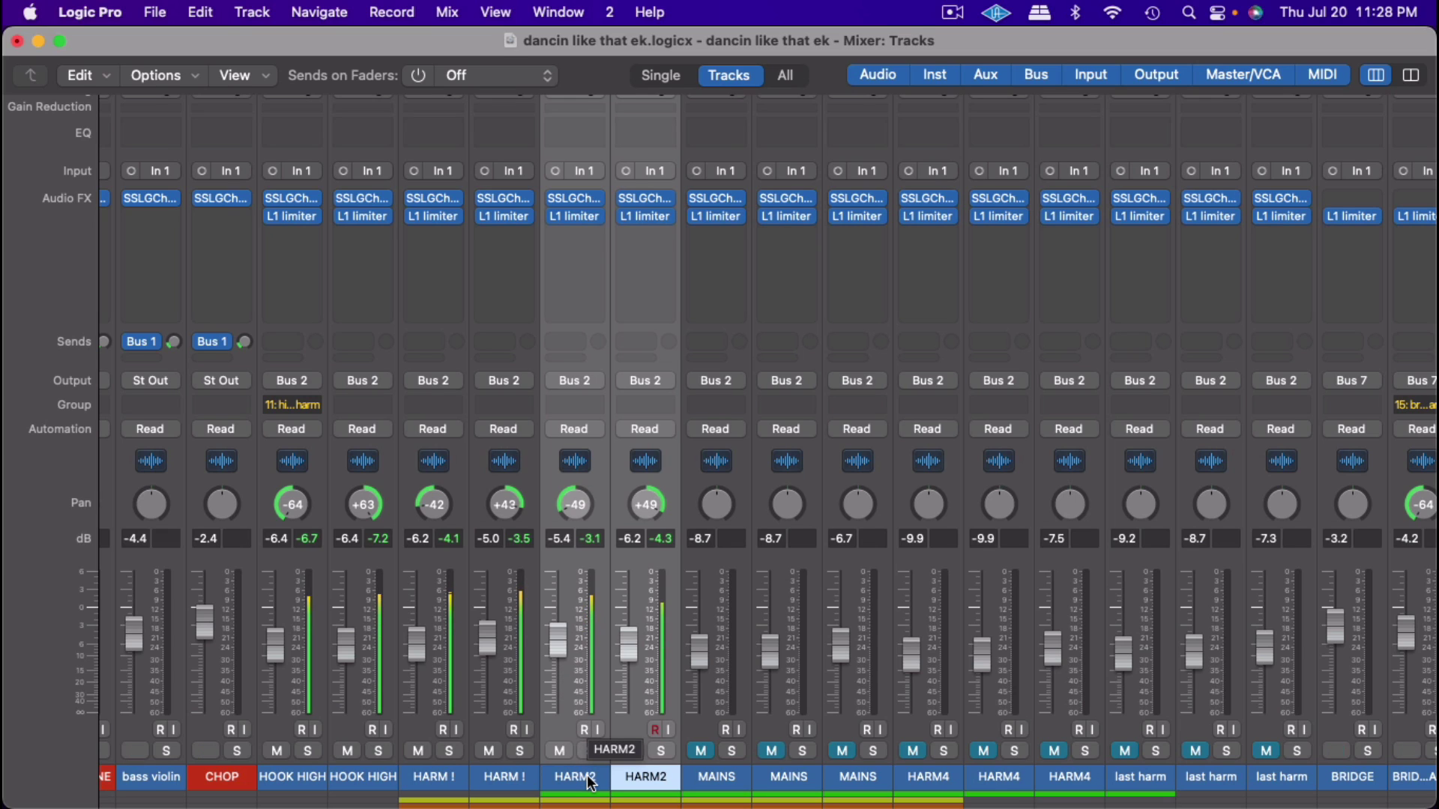
# Step: Unmute the first MAINS track and, in its SSLGChannel, set the compressor threshold to about 0, flip the Analog switch and lower the input gain
pyautogui.click(702, 752)
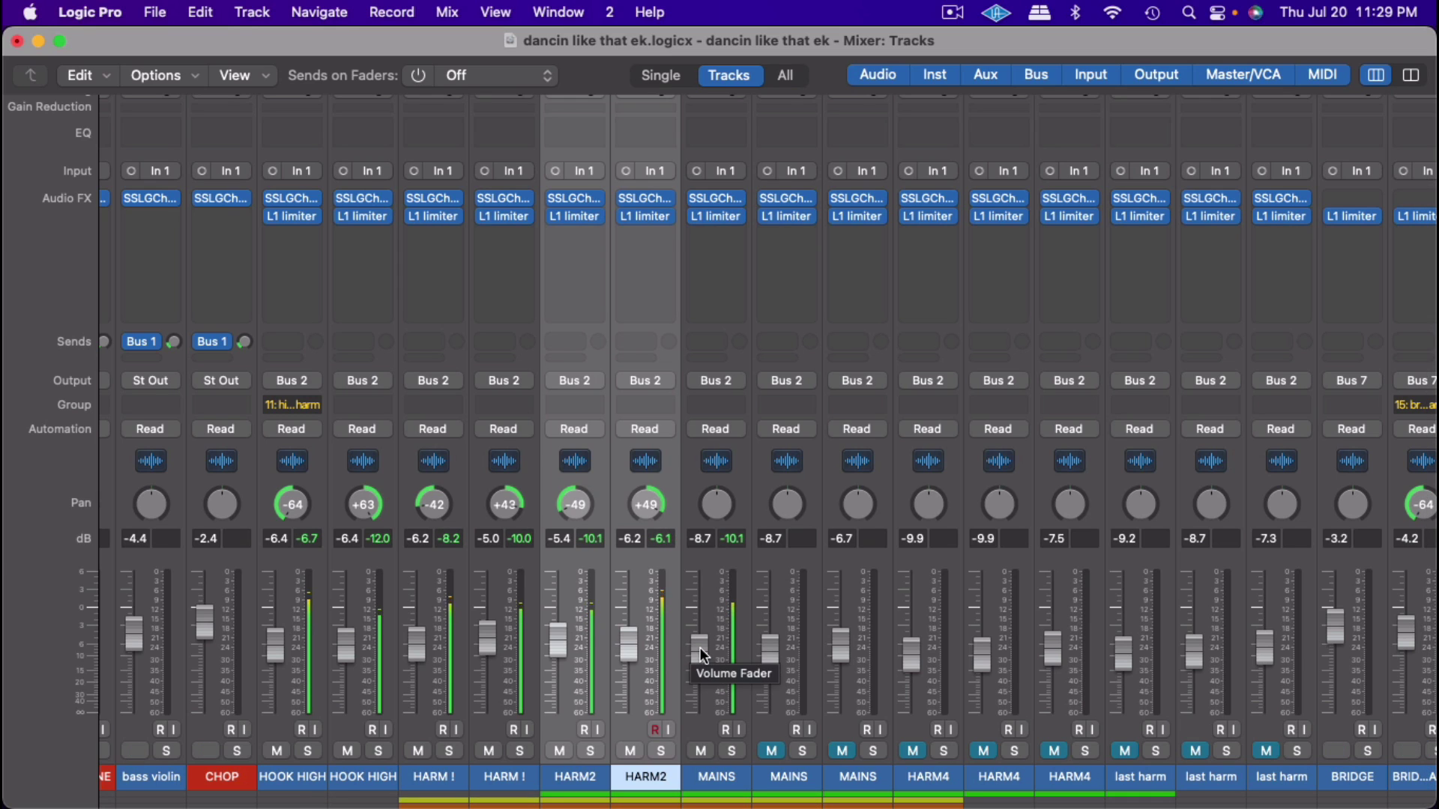
pyautogui.click(719, 198)
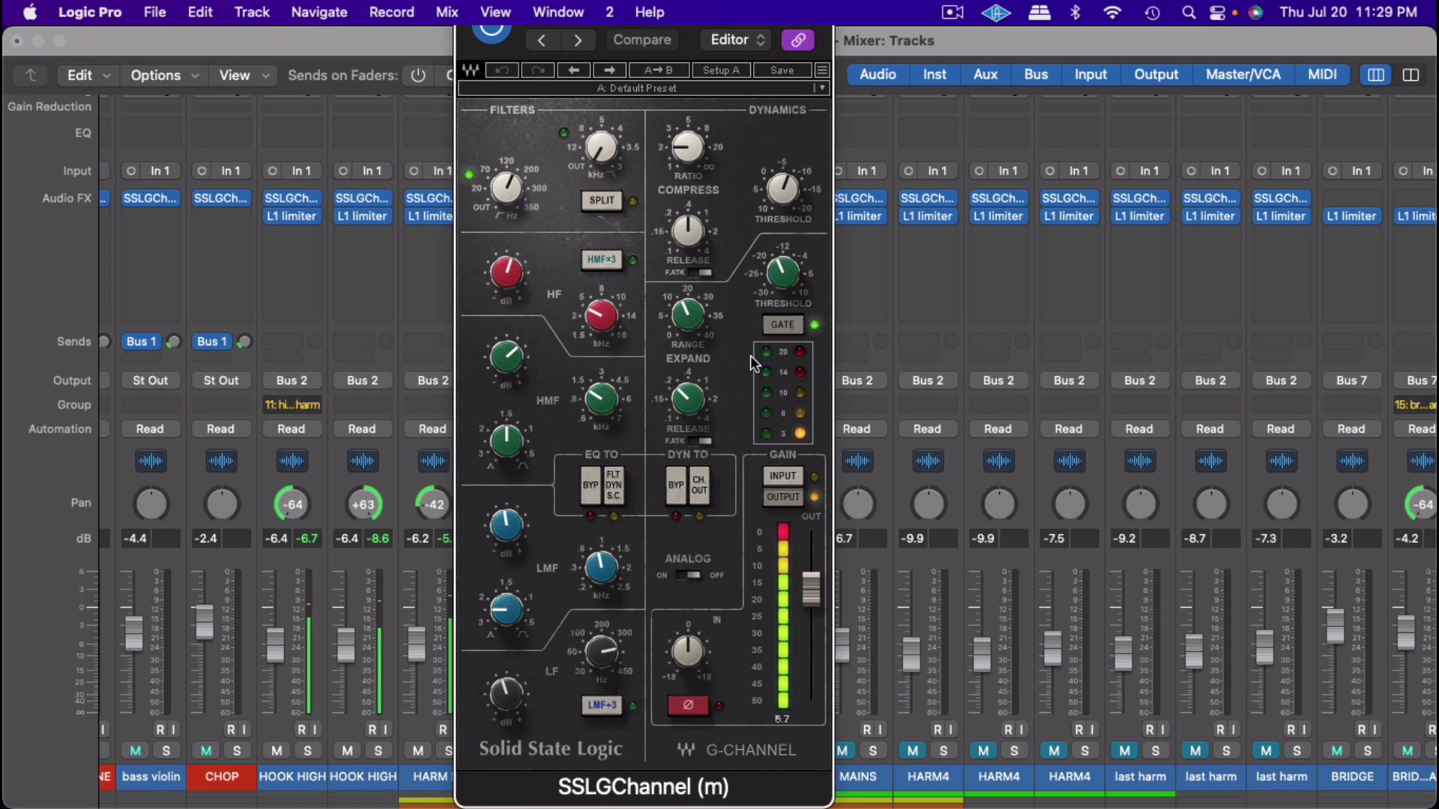
pyautogui.moveTo(783, 189); pyautogui.dragTo(783, 196)
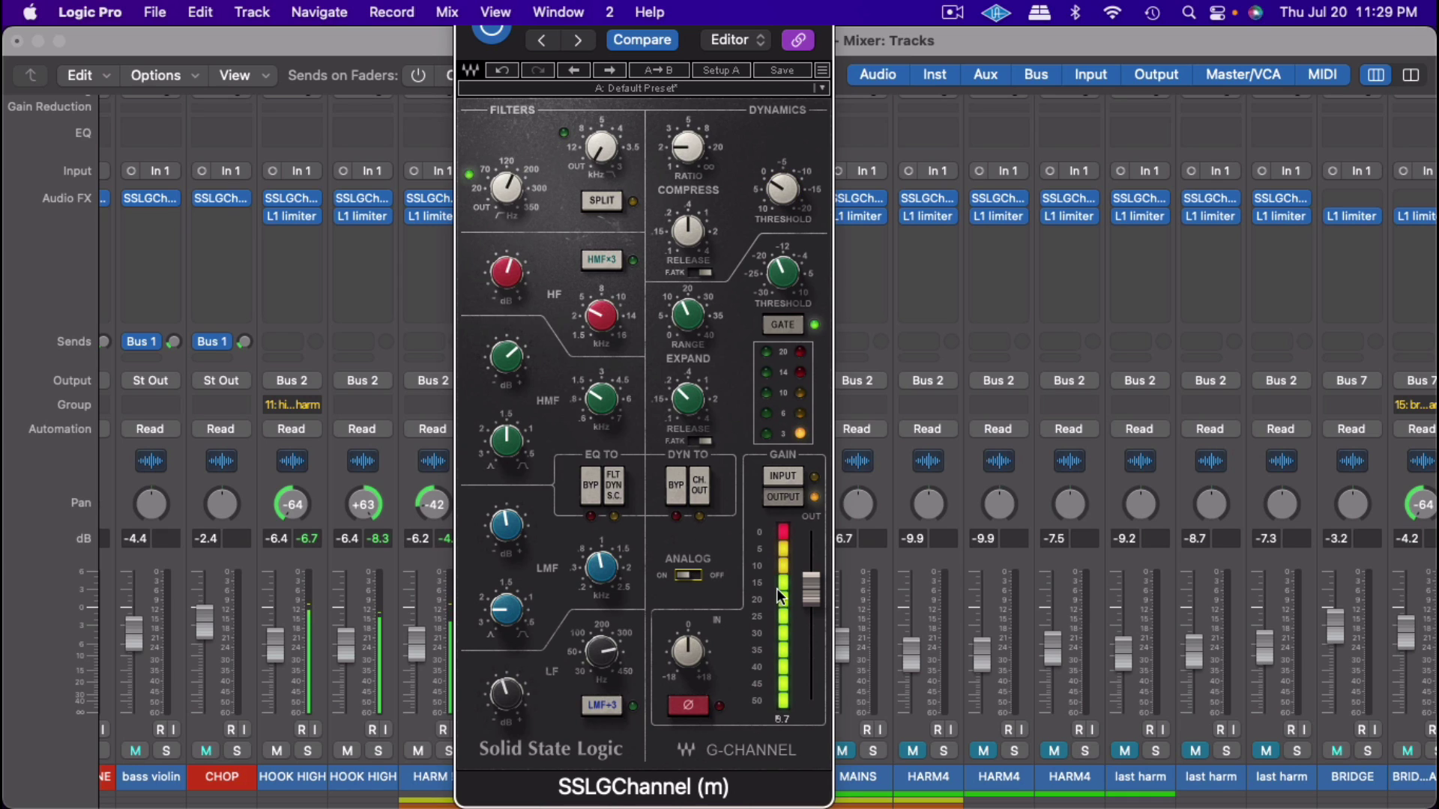
pyautogui.moveTo(688, 659); pyautogui.dragTo(688, 672)
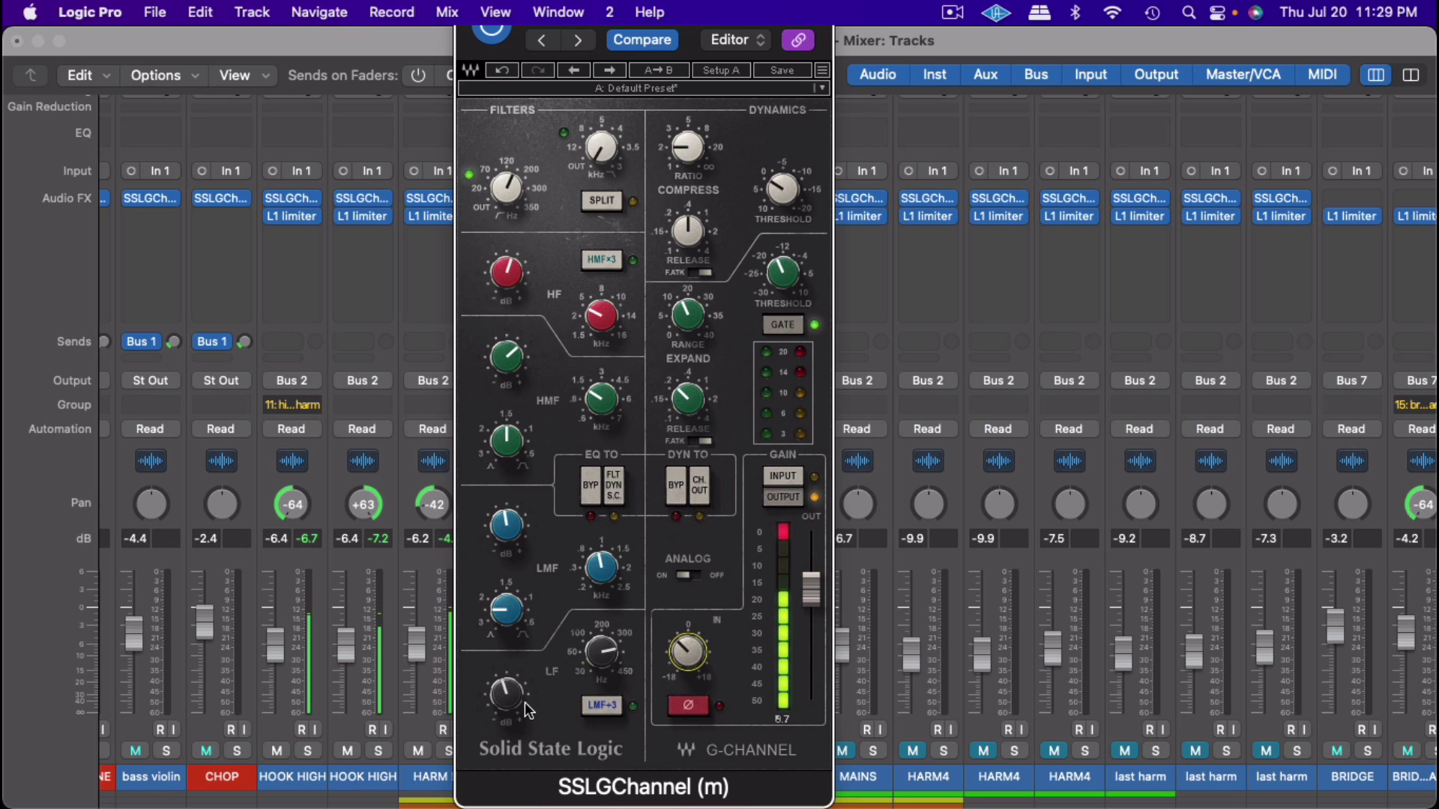
# Step: Shape the MAINS low end by boosting the LF gain, lowering the LF frequency slightly and cutting the LMF gain
pyautogui.moveTo(507, 693); pyautogui.dragTo(515, 700)
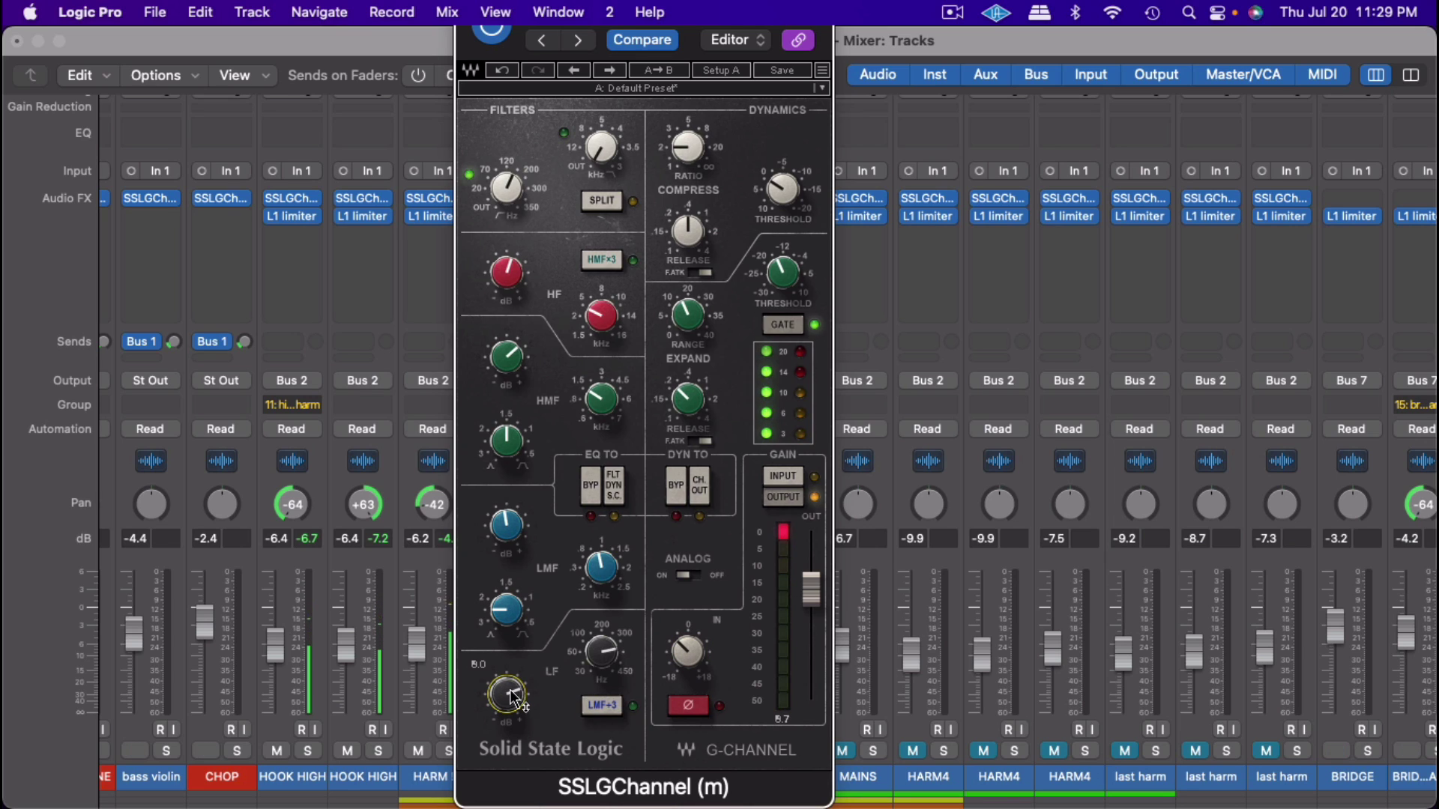
pyautogui.moveTo(602, 652); pyautogui.dragTo(602, 638)
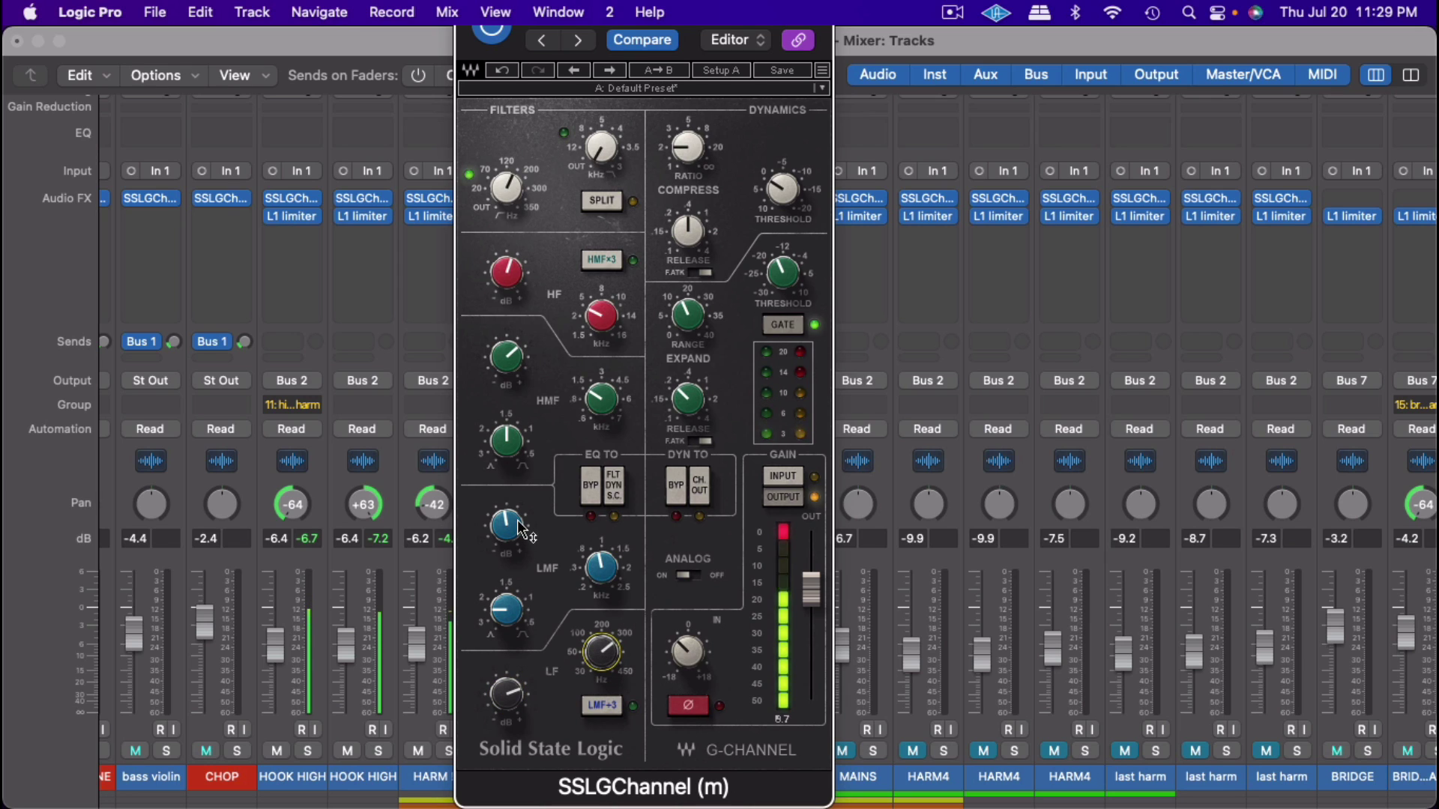
pyautogui.moveTo(524, 532); pyautogui.dragTo(524, 530)
# Step: Shape the MAINS highs with less HMF gain, more HF gain, the low-pass filter engaged and the HF frequency at about 4.72 kHz
pyautogui.moveTo(517, 364); pyautogui.dragTo(517, 367)
pyautogui.moveTo(507, 272); pyautogui.dragTo(507, 272)
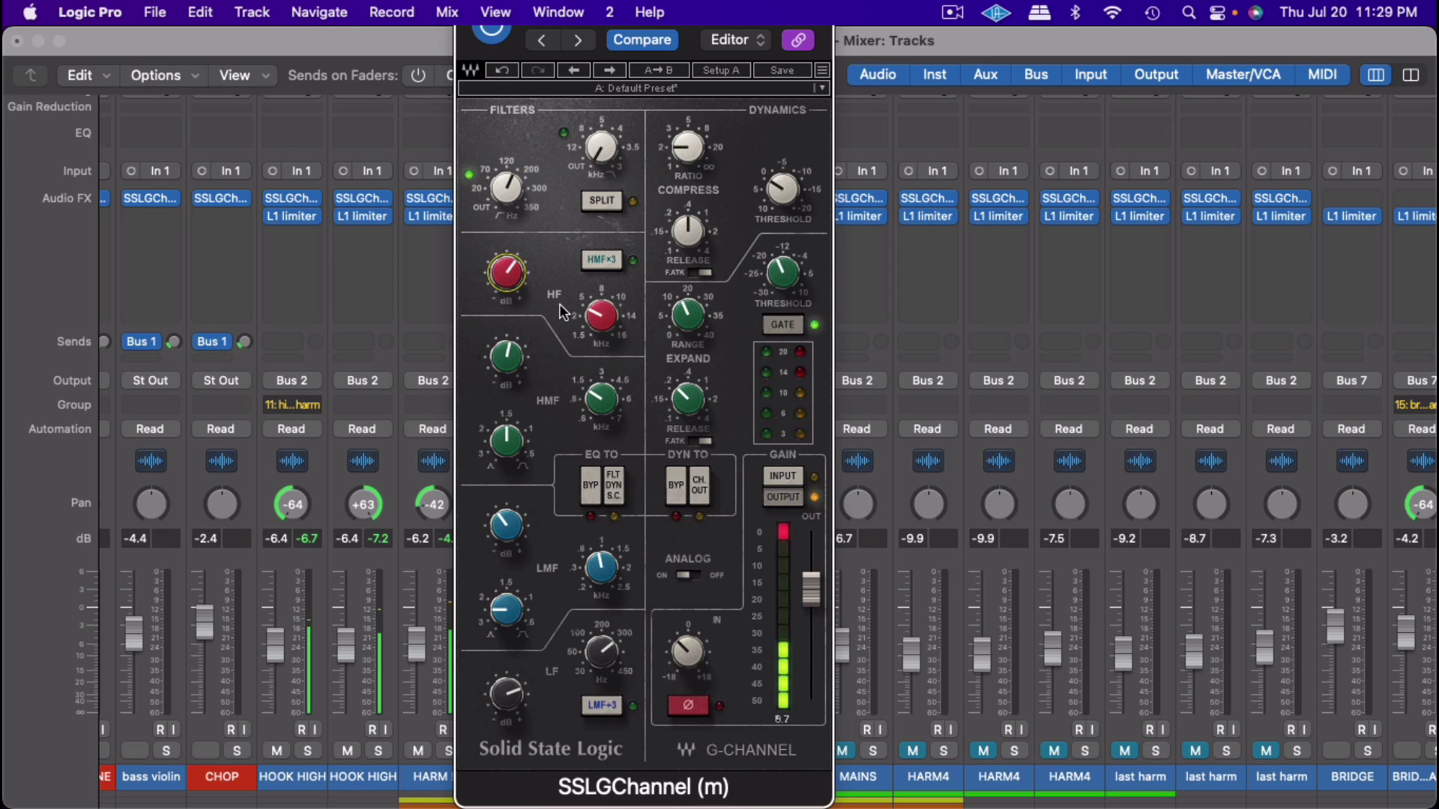
pyautogui.moveTo(606, 147); pyautogui.dragTo(601, 155)
pyautogui.moveTo(601, 315); pyautogui.dragTo(601, 315)
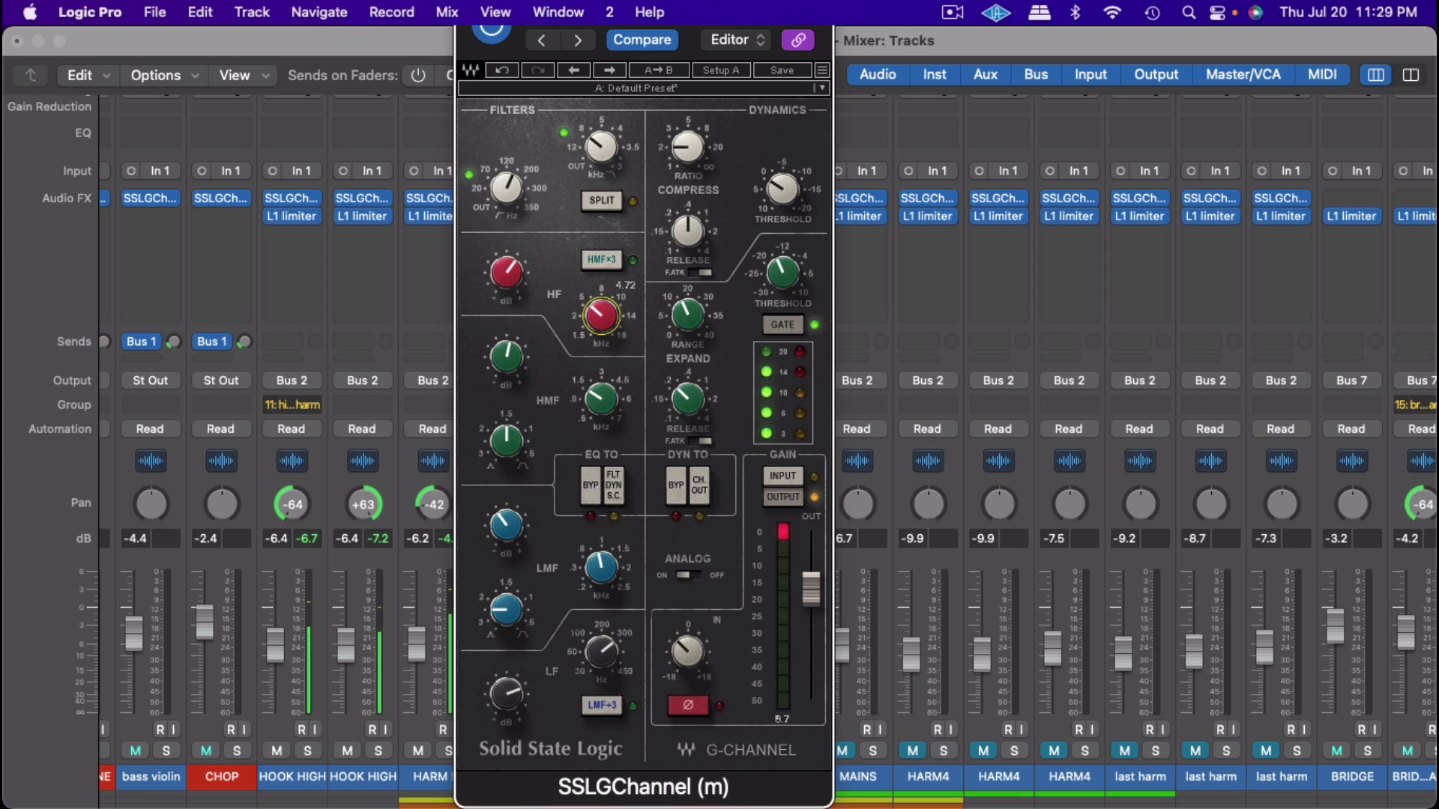
# Step: In the first MAINS track's SSLGChannel, clear the clip indicator, lower the output level and copy the plug-in settings
pyautogui.click(780, 533)
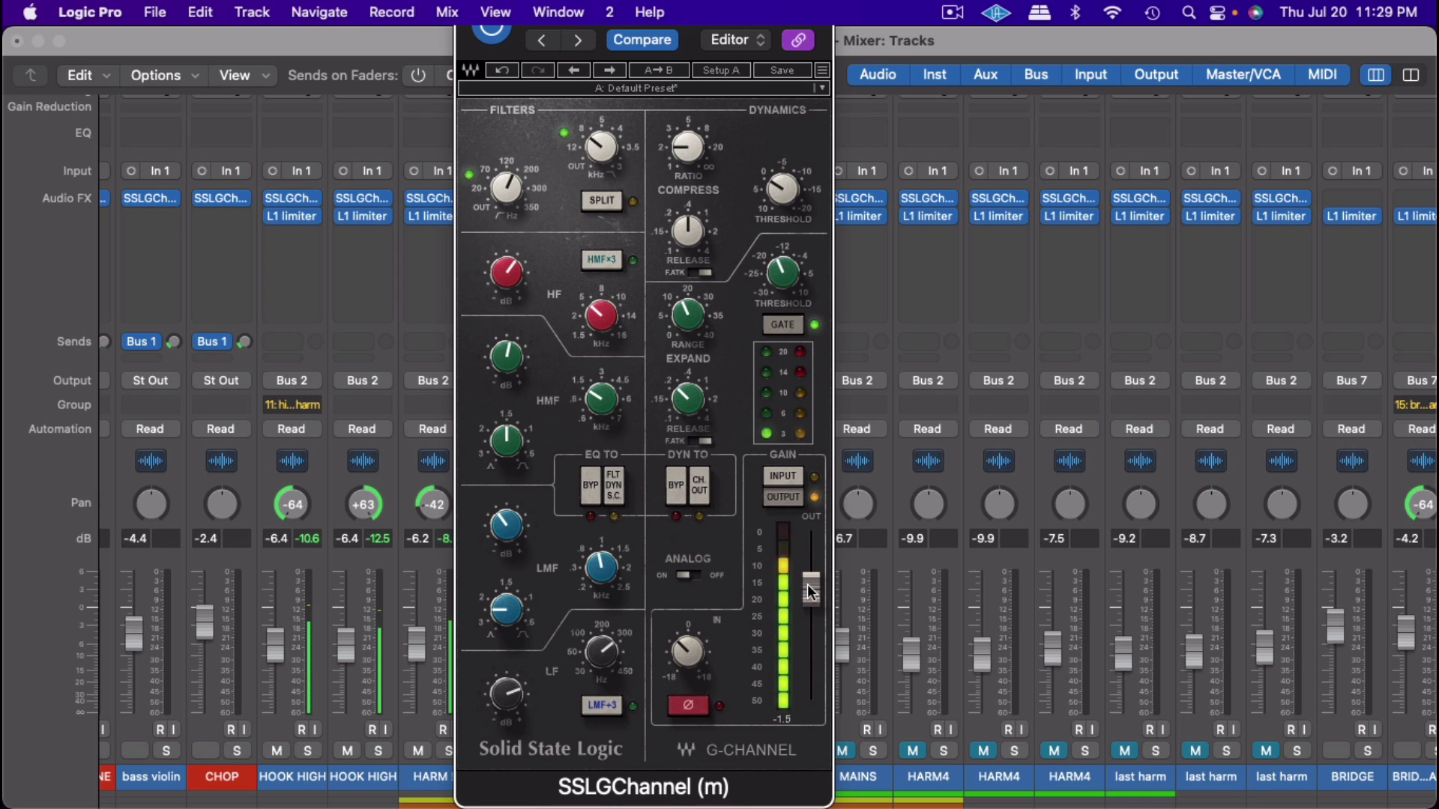
pyautogui.moveTo(810, 592); pyautogui.dragTo(811, 612)
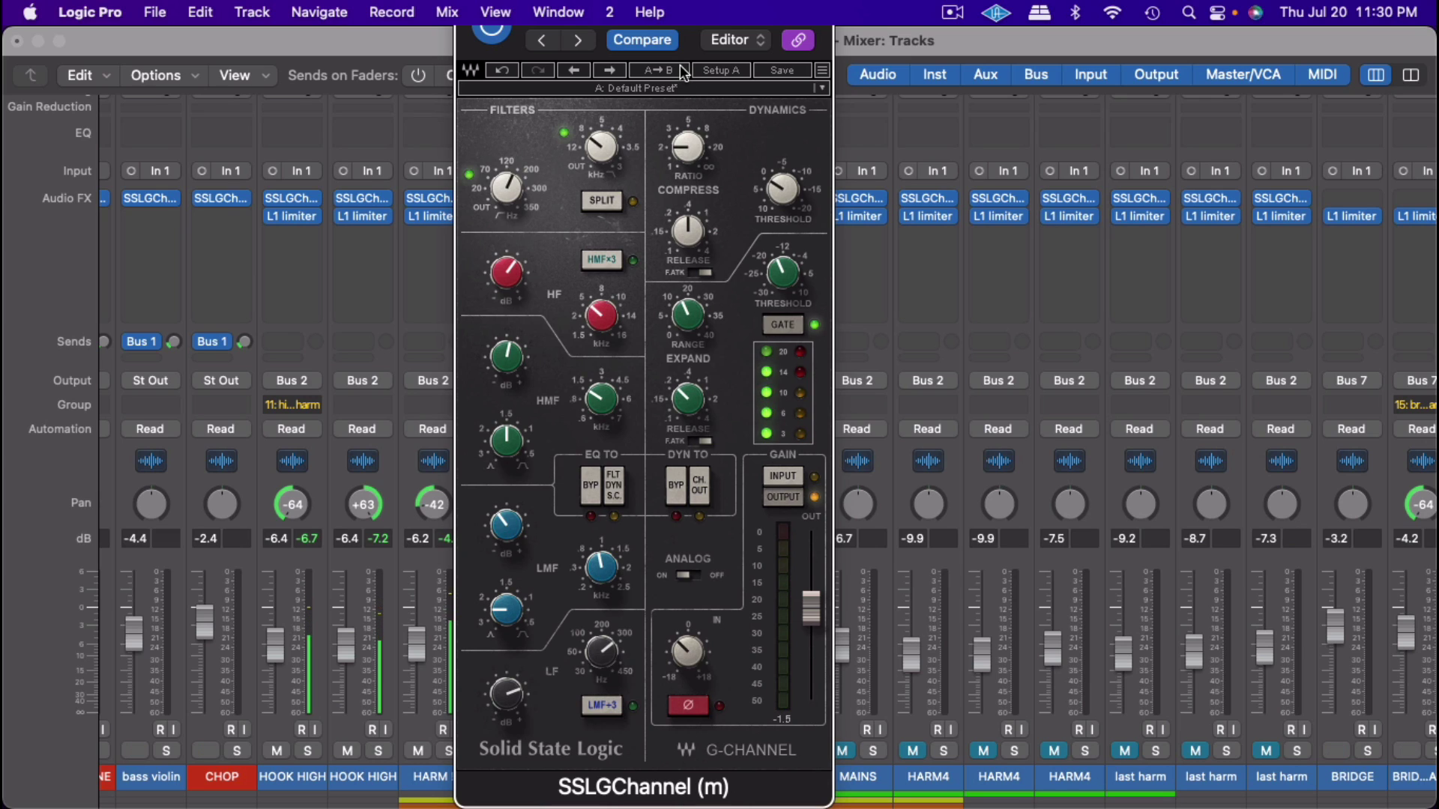
pyautogui.moveTo(685, 52); pyautogui.dragTo(1069, 85)
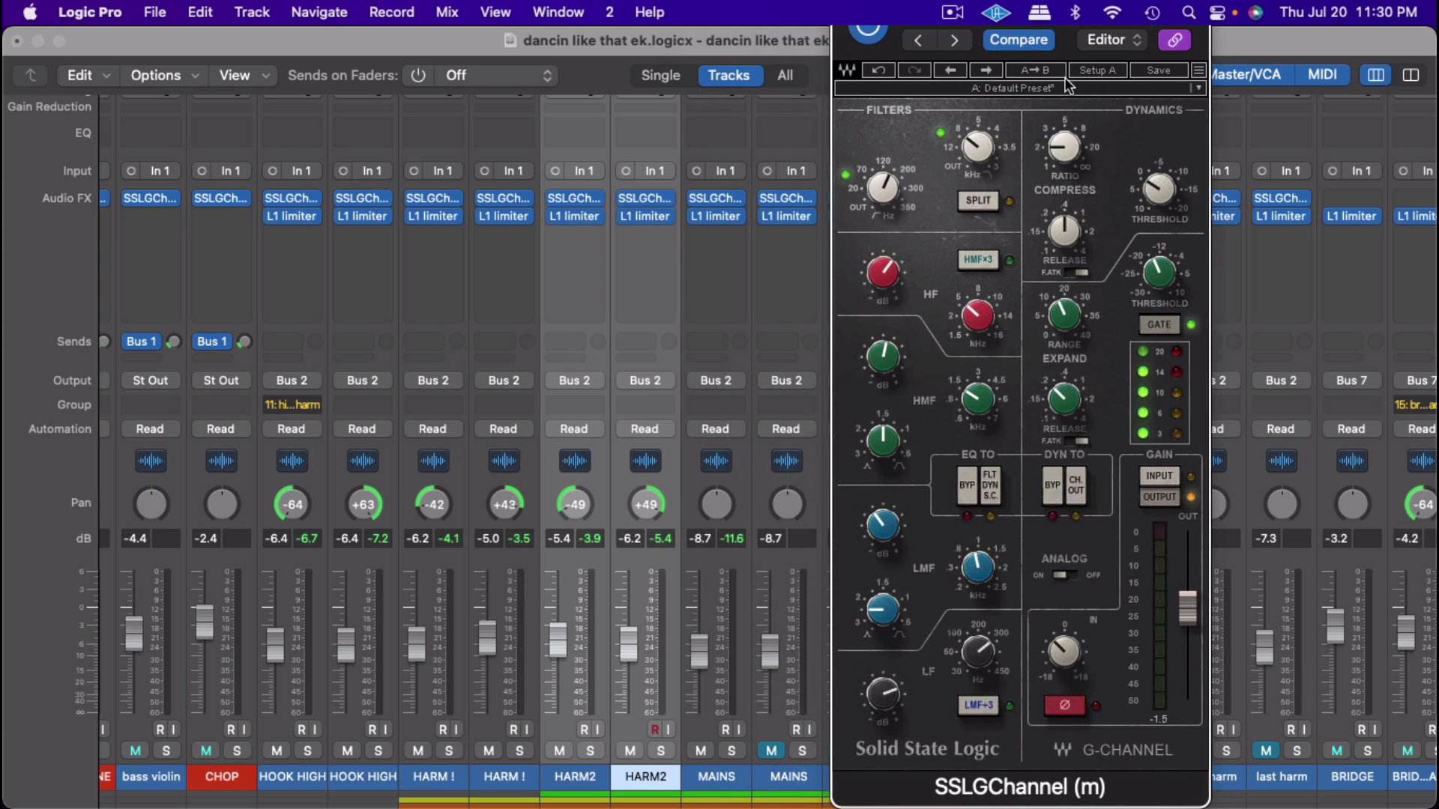
pyautogui.click(1036, 92)
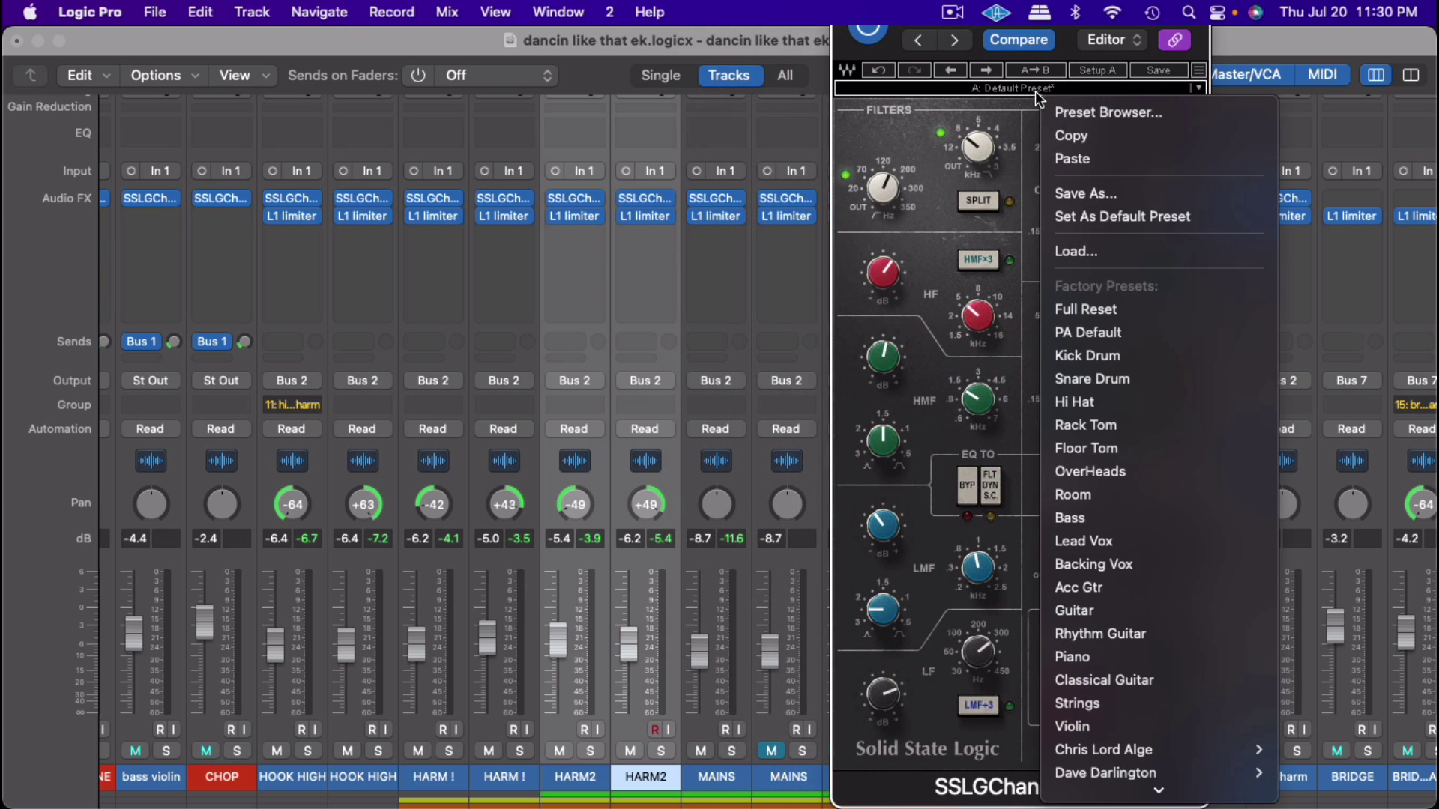
pyautogui.click(1066, 131)
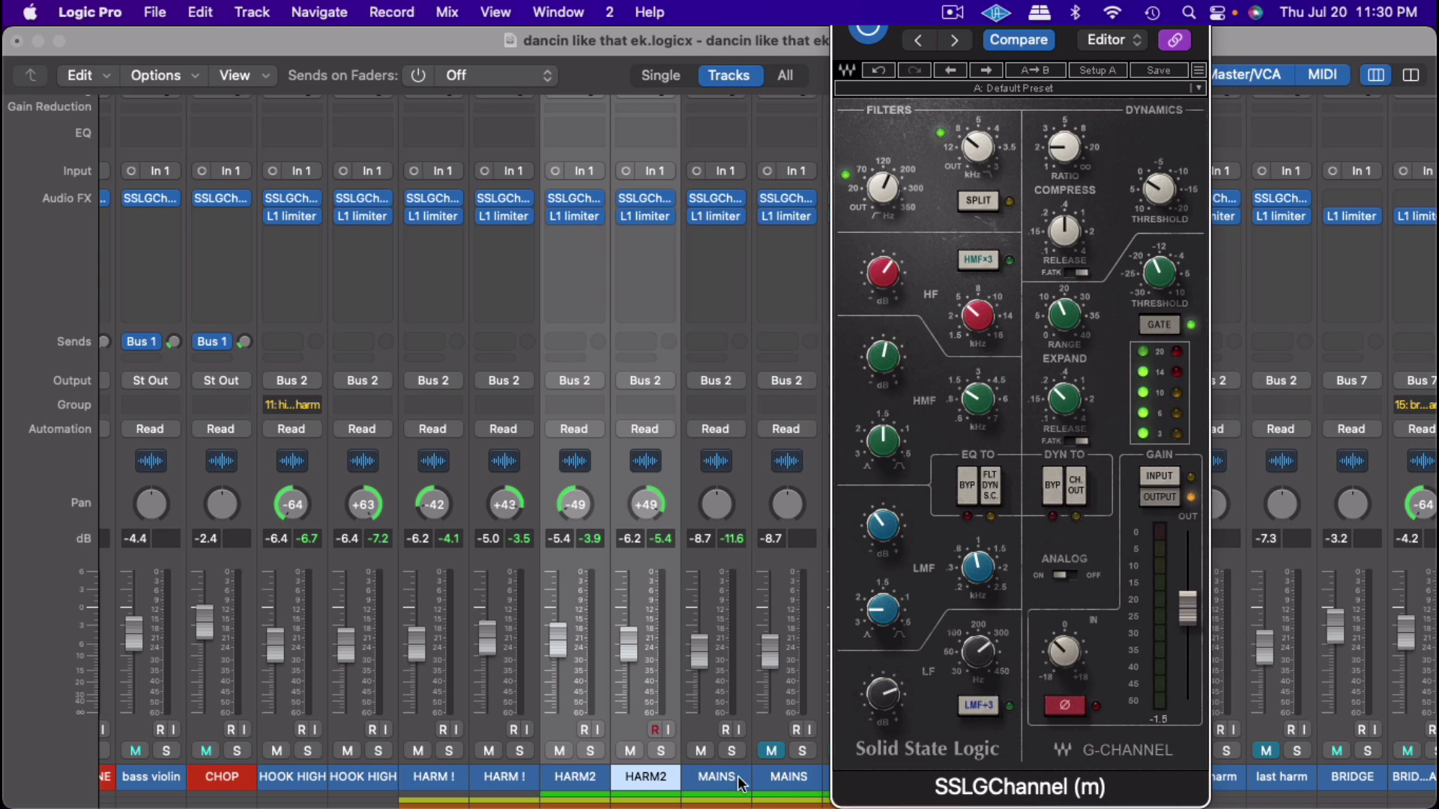
# Step: Select the second MAINS track and paste the copied settings into its SSLGChannel
pyautogui.click(774, 797)
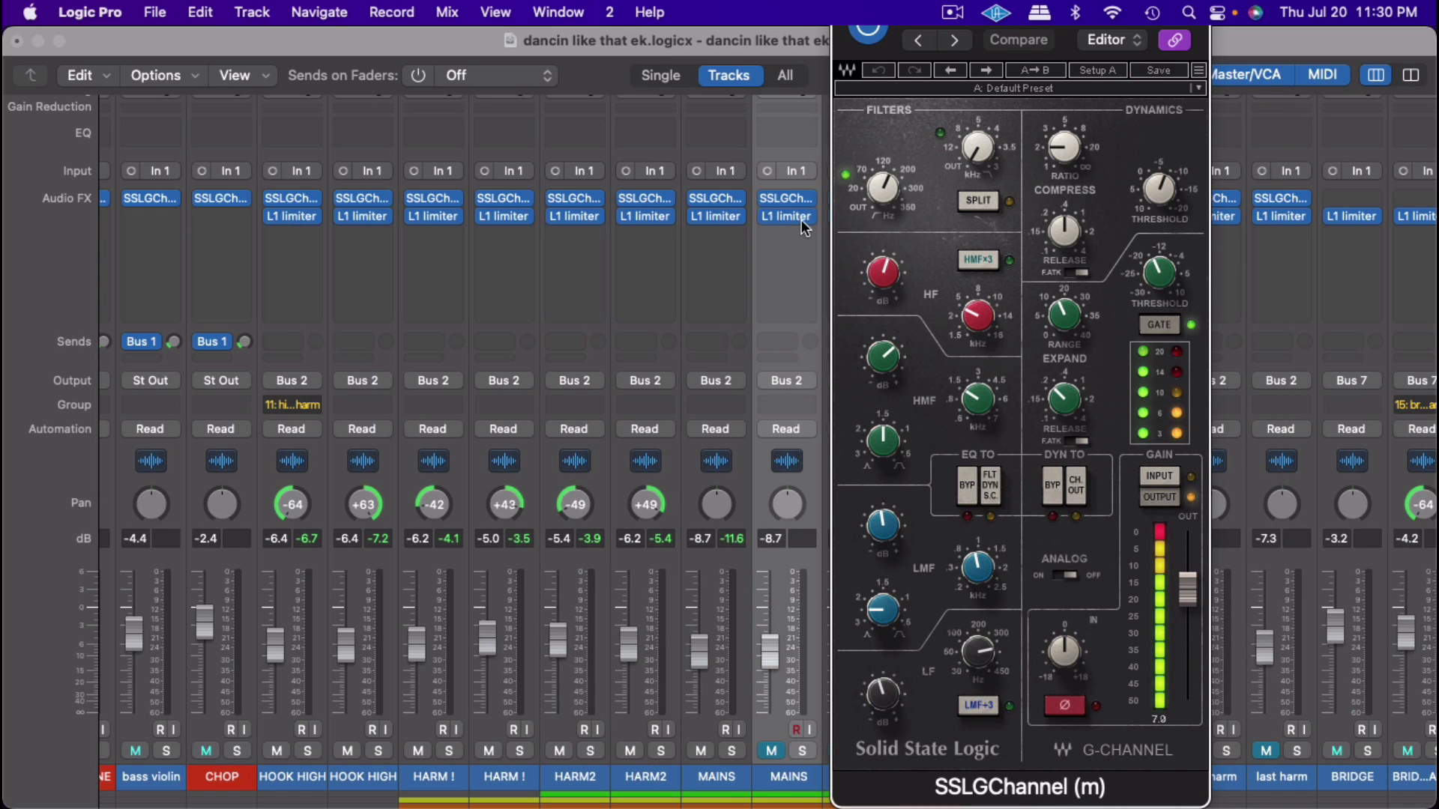
pyautogui.moveTo(802, 223)
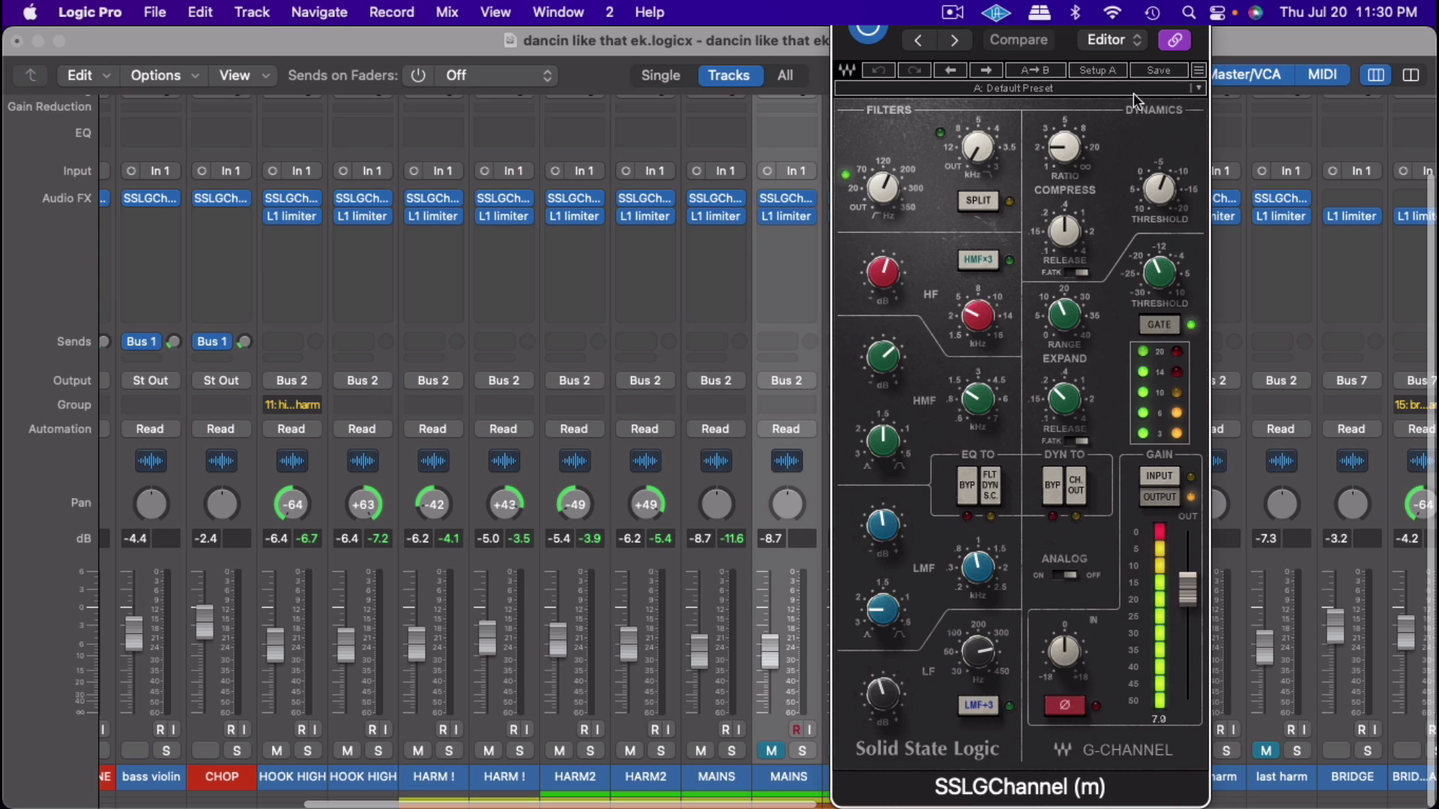
pyautogui.click(1075, 90)
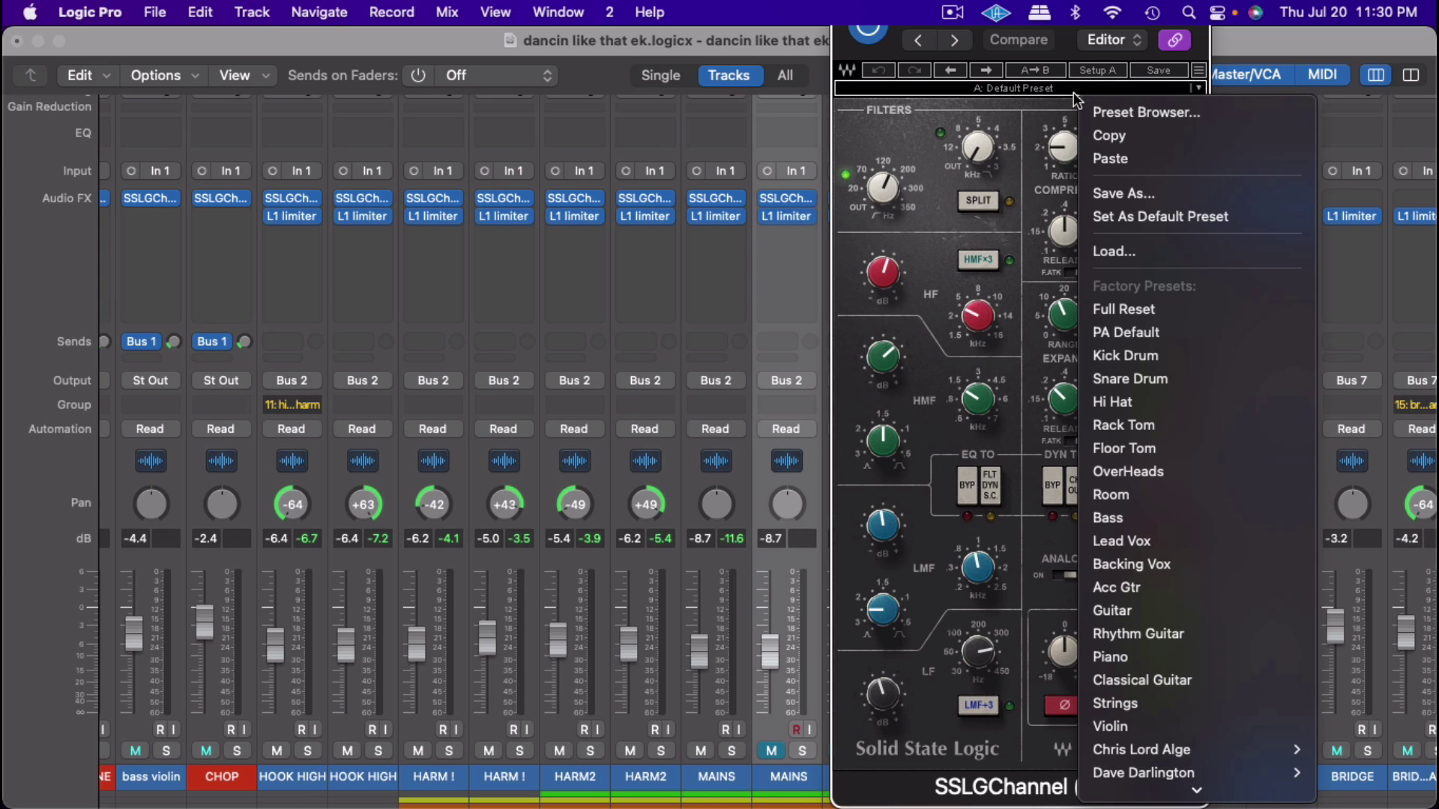
pyautogui.click(1108, 154)
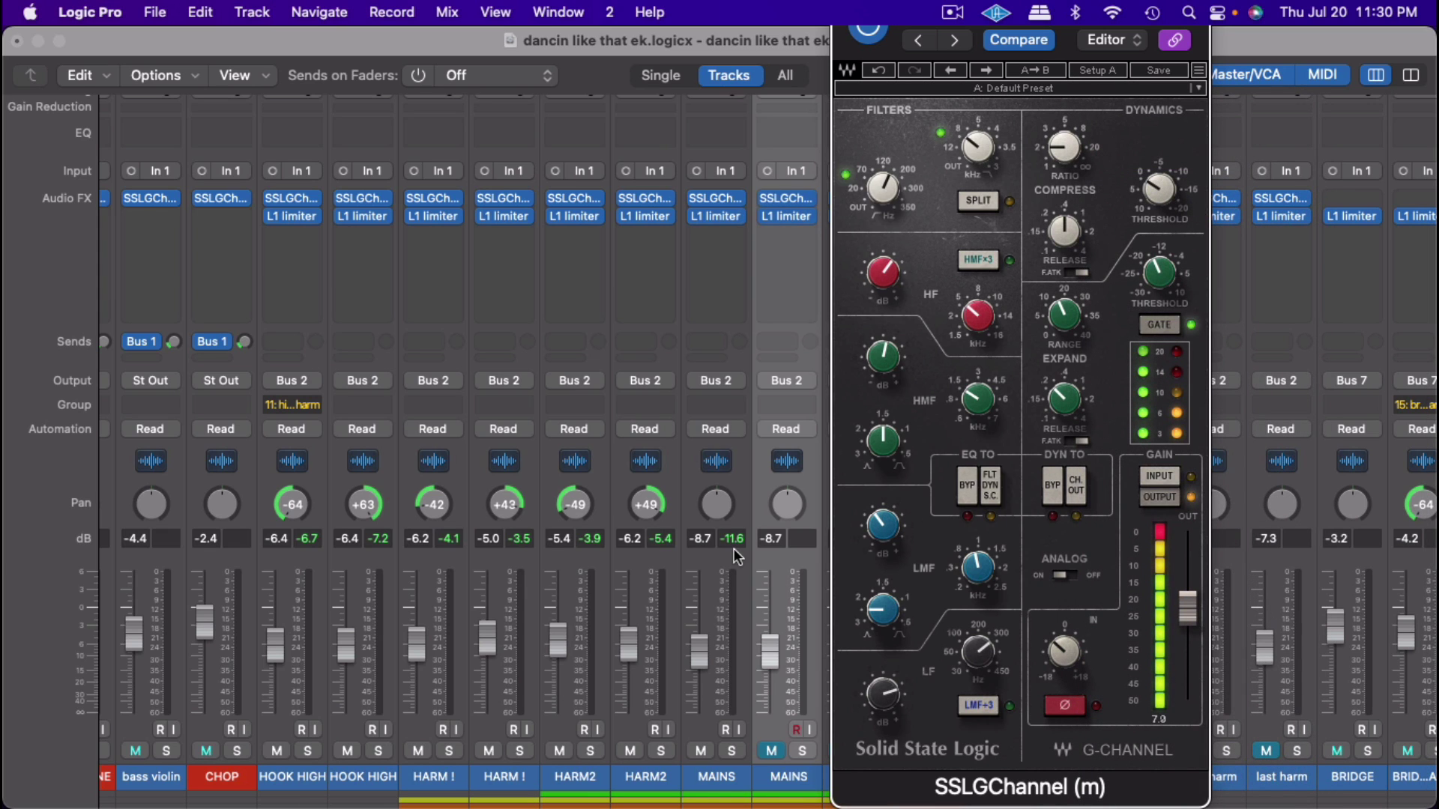
# Step: Unmute the second MAINS track, clear its SSLGChannel clip indicator and close the plug-in
pyautogui.click(770, 752)
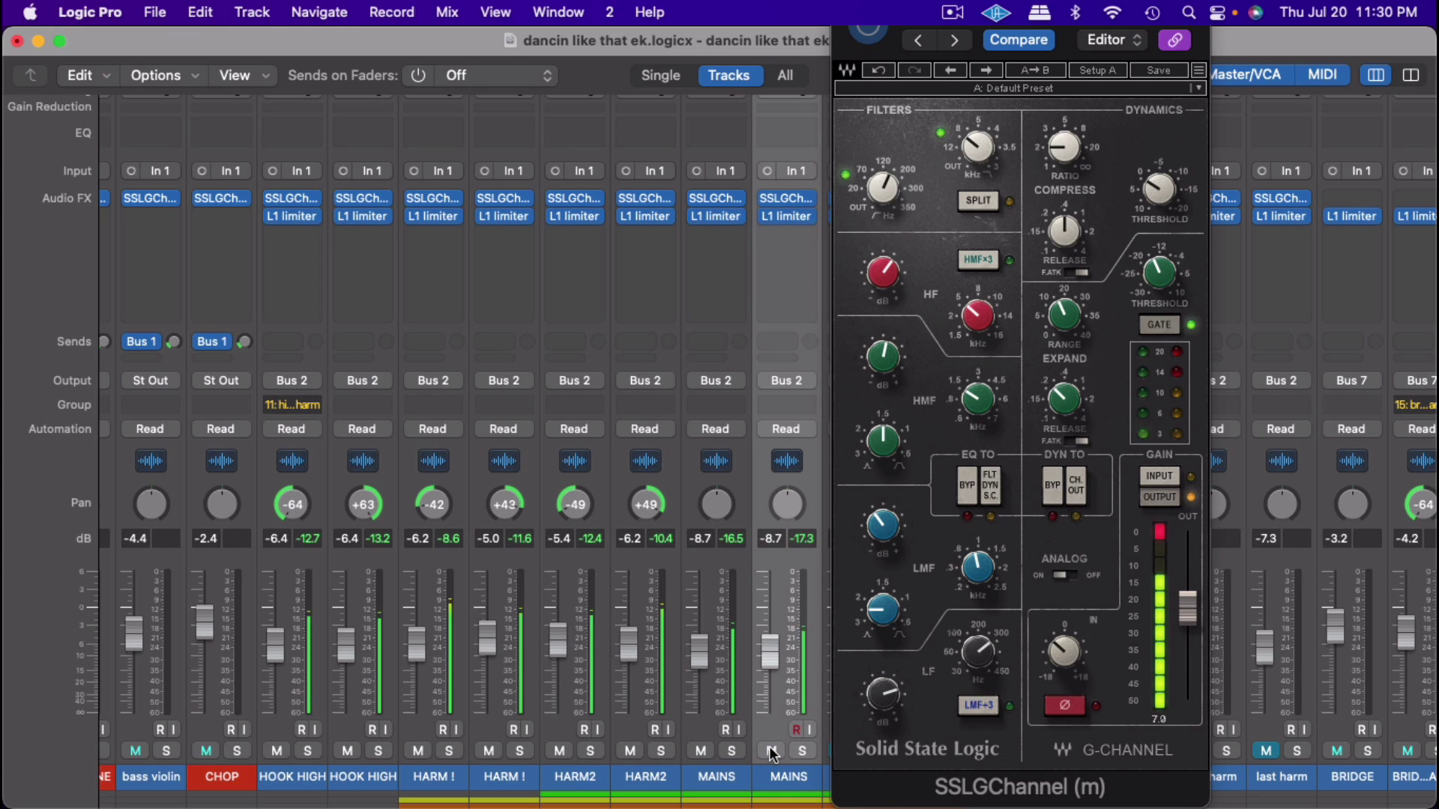
pyautogui.click(1072, 610)
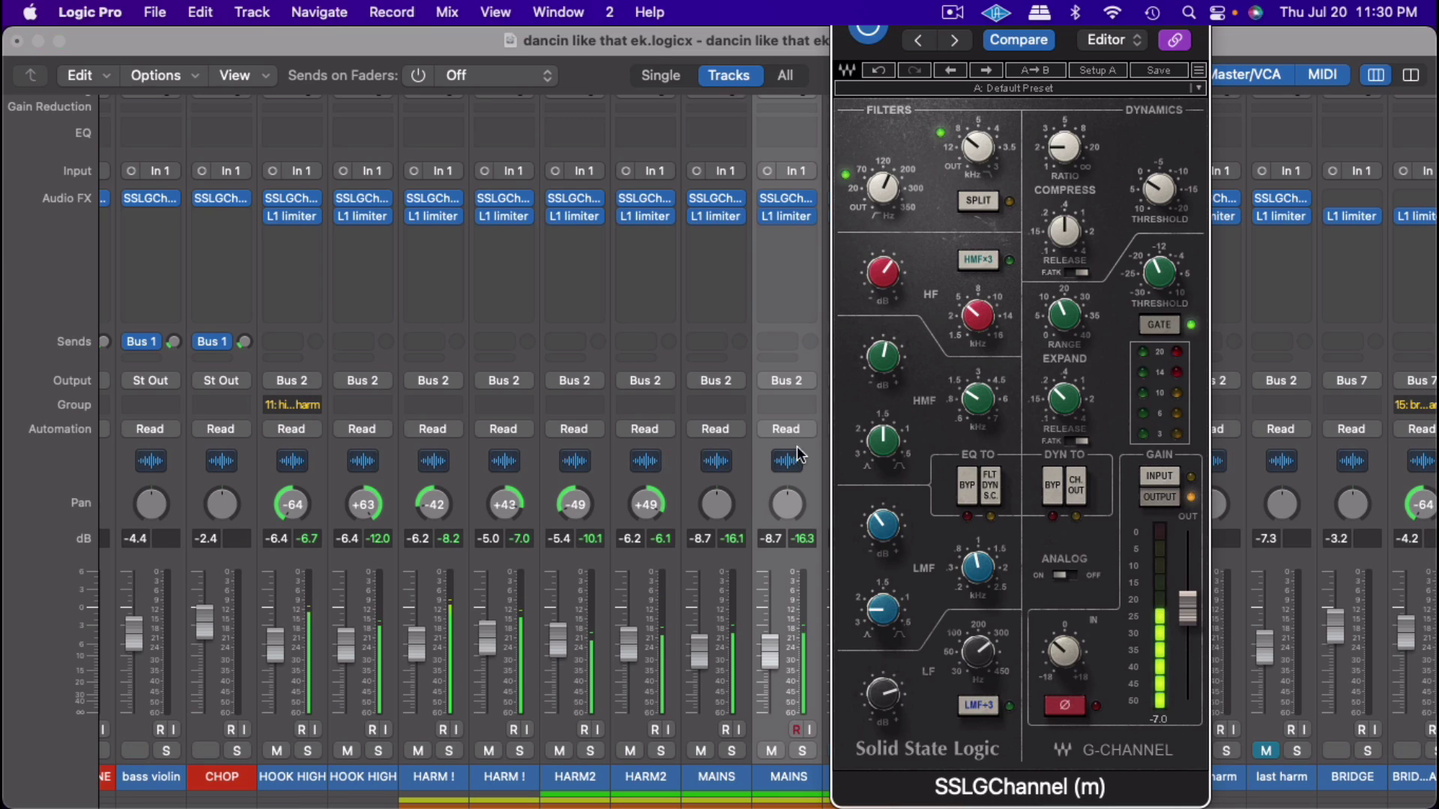
pyautogui.moveTo(781, 200)
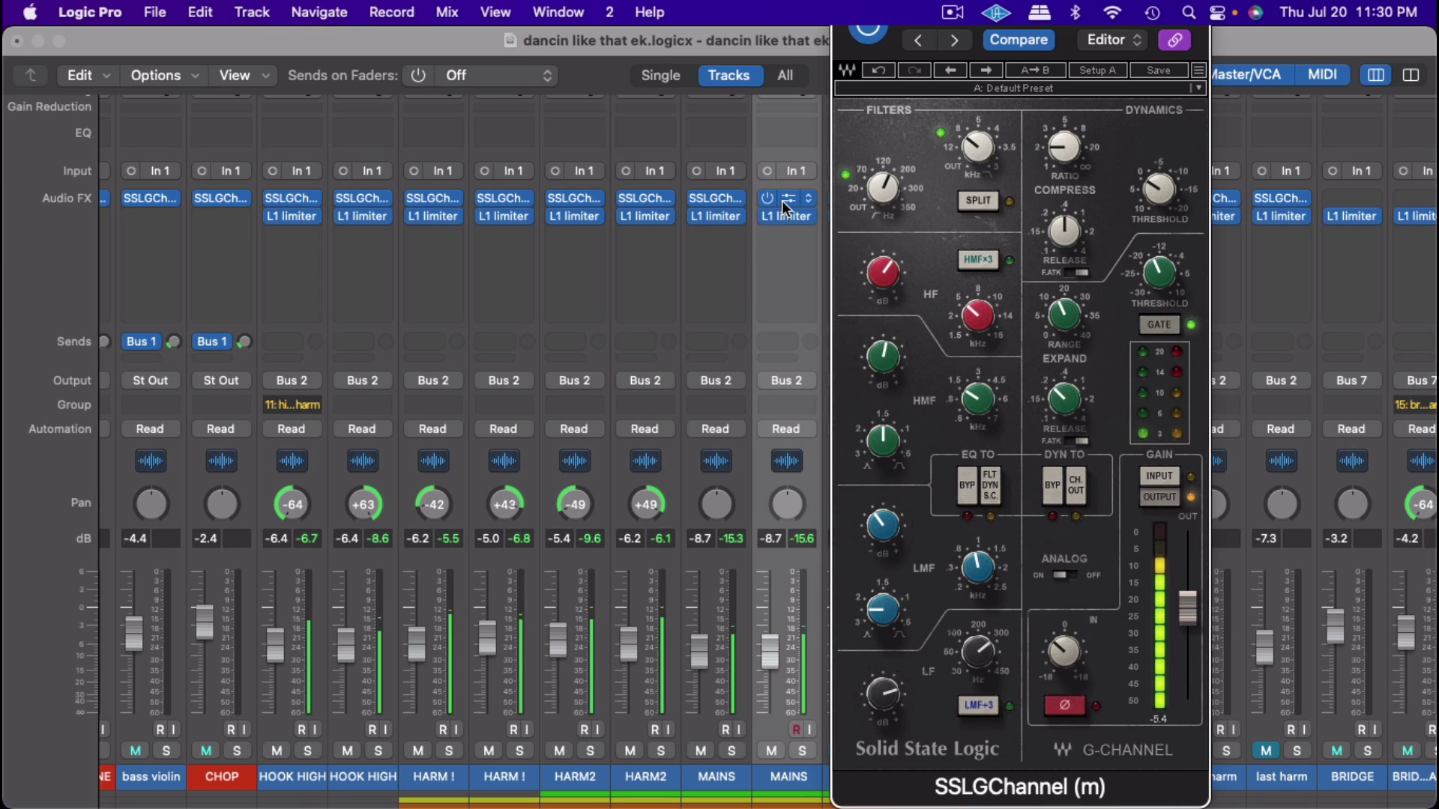
pyautogui.click(781, 201)
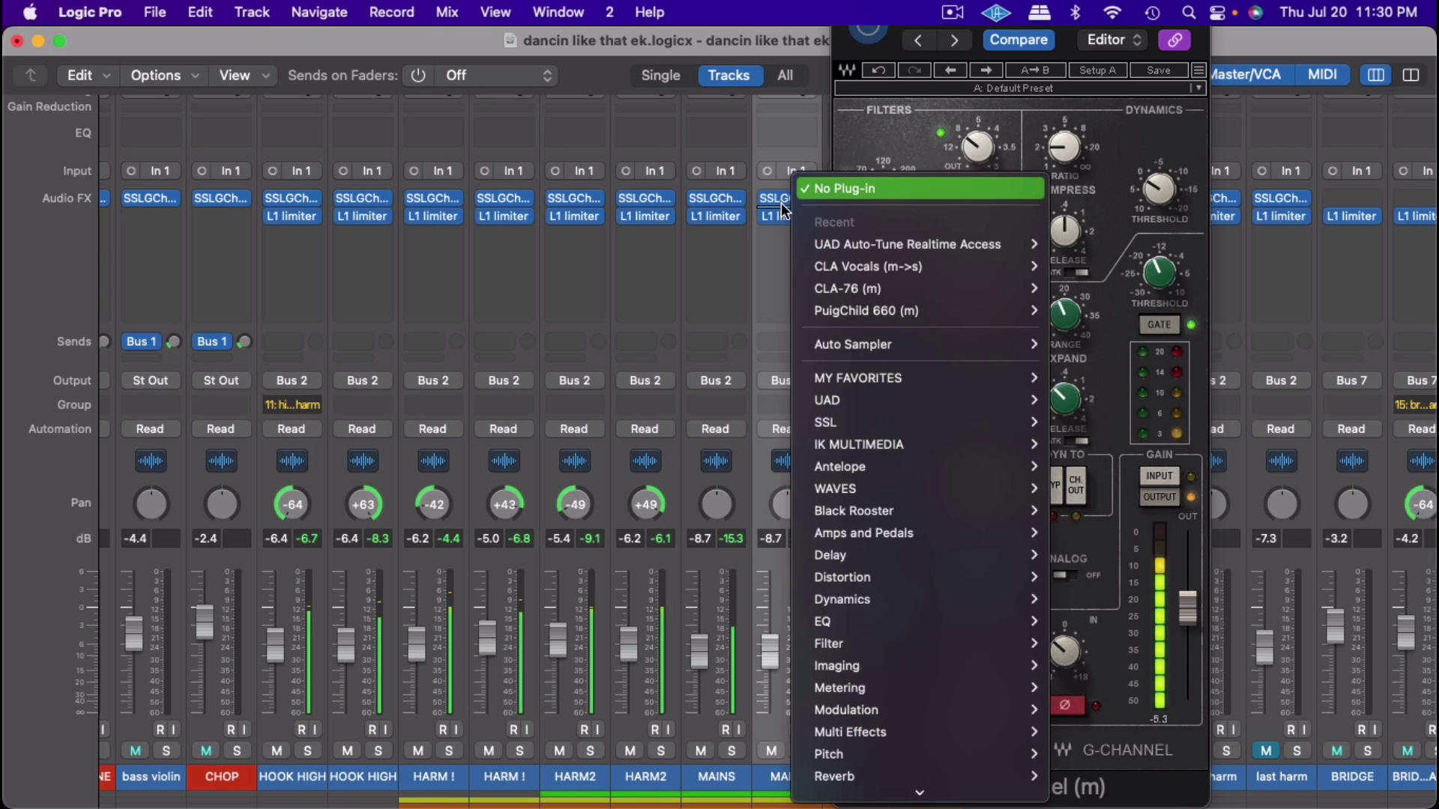
pyautogui.click(781, 203)
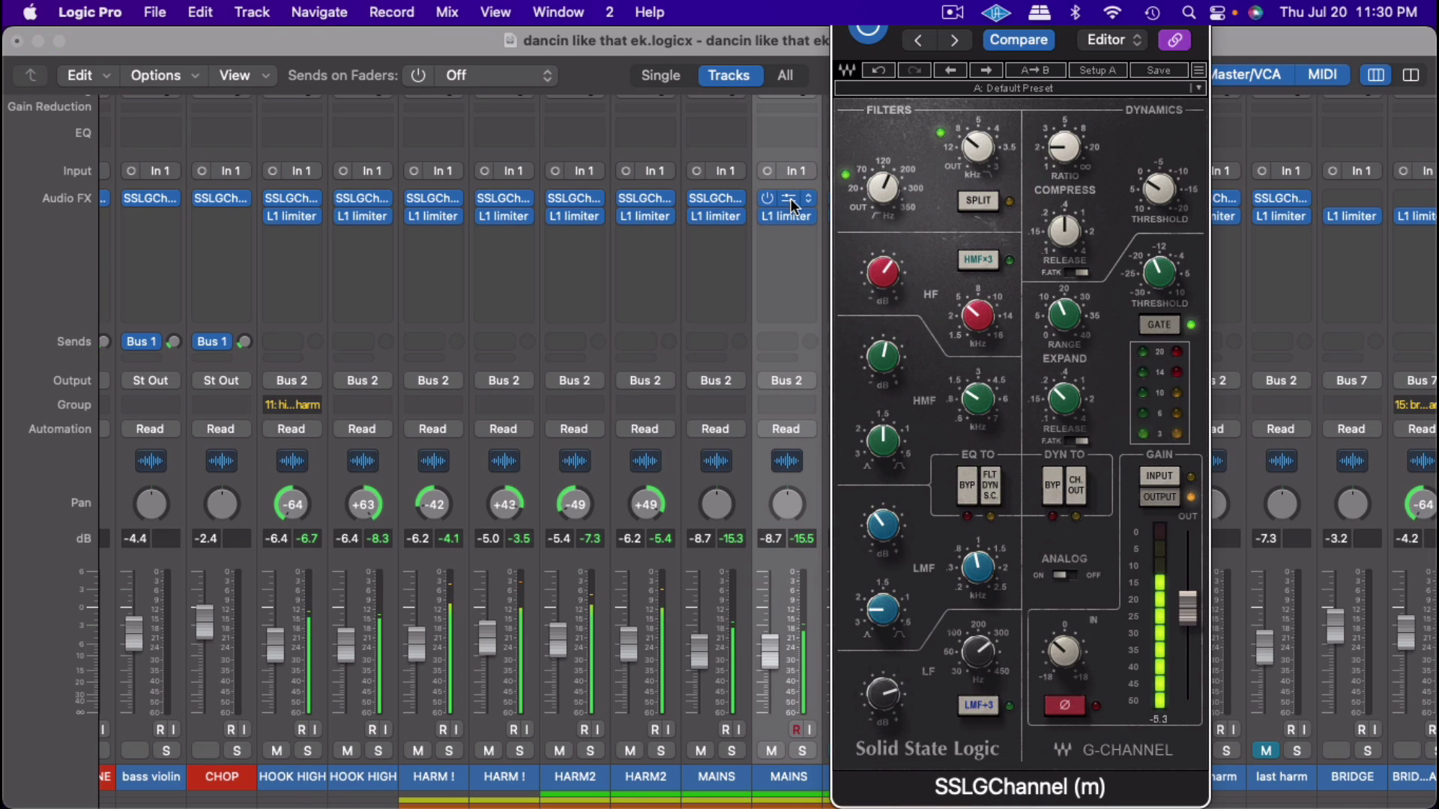
pyautogui.click(790, 199)
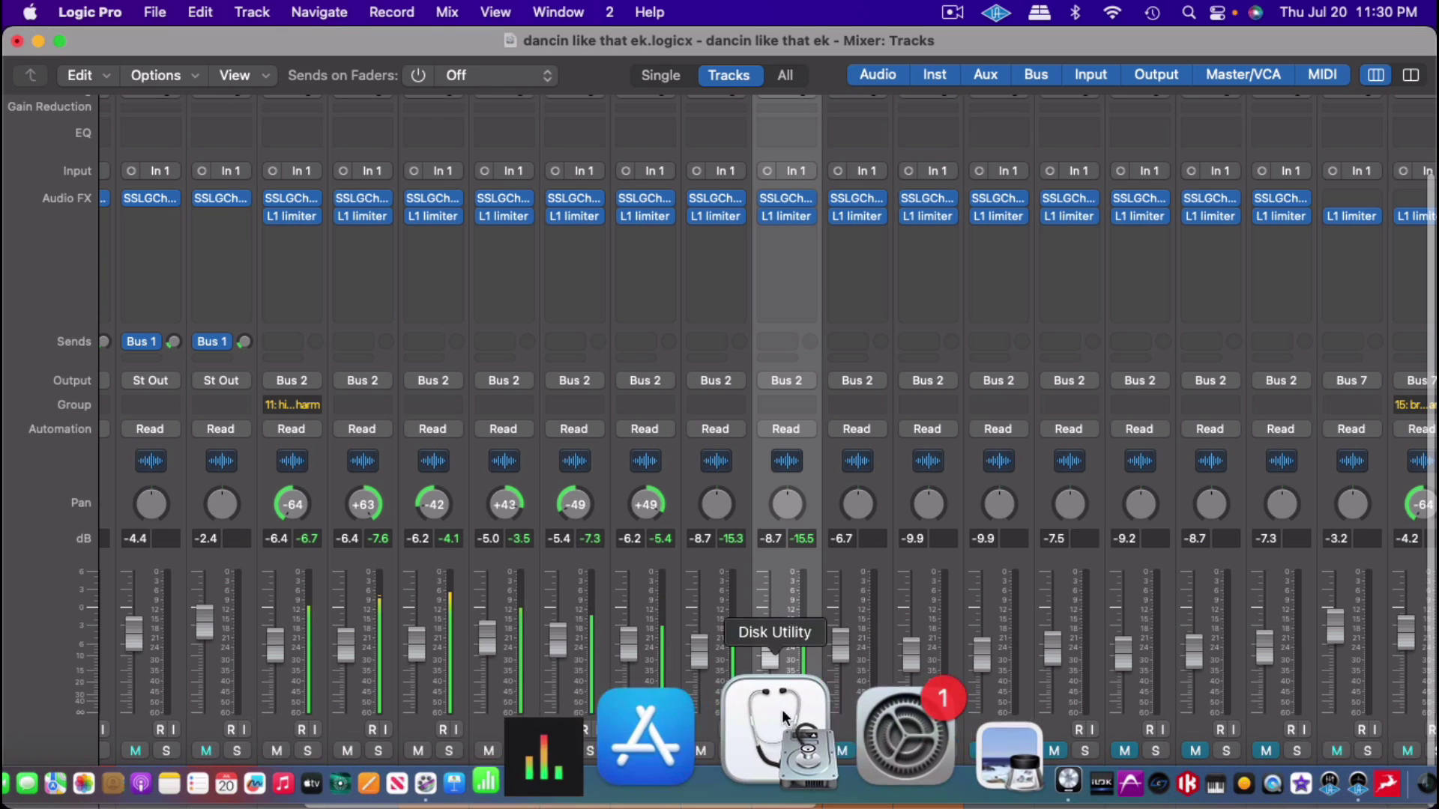
# Step: Select the first two MAINS tracks and set their volume faders together to -5.3 dB and -5.2 dB
pyautogui.keyDown('shift'); pyautogui.click(698, 772); pyautogui.keyUp('shift')
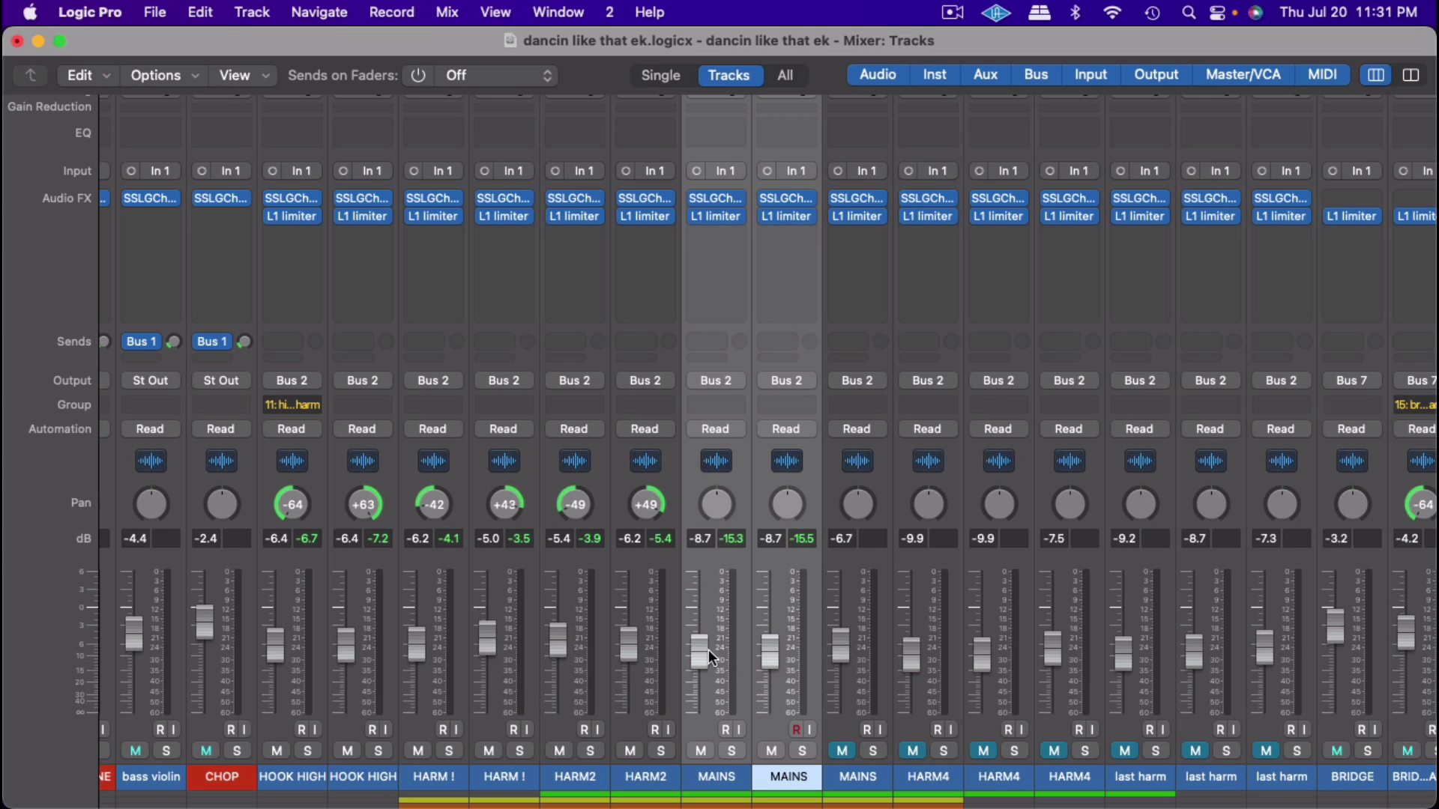
pyautogui.moveTo(696, 649); pyautogui.dragTo(695, 637)
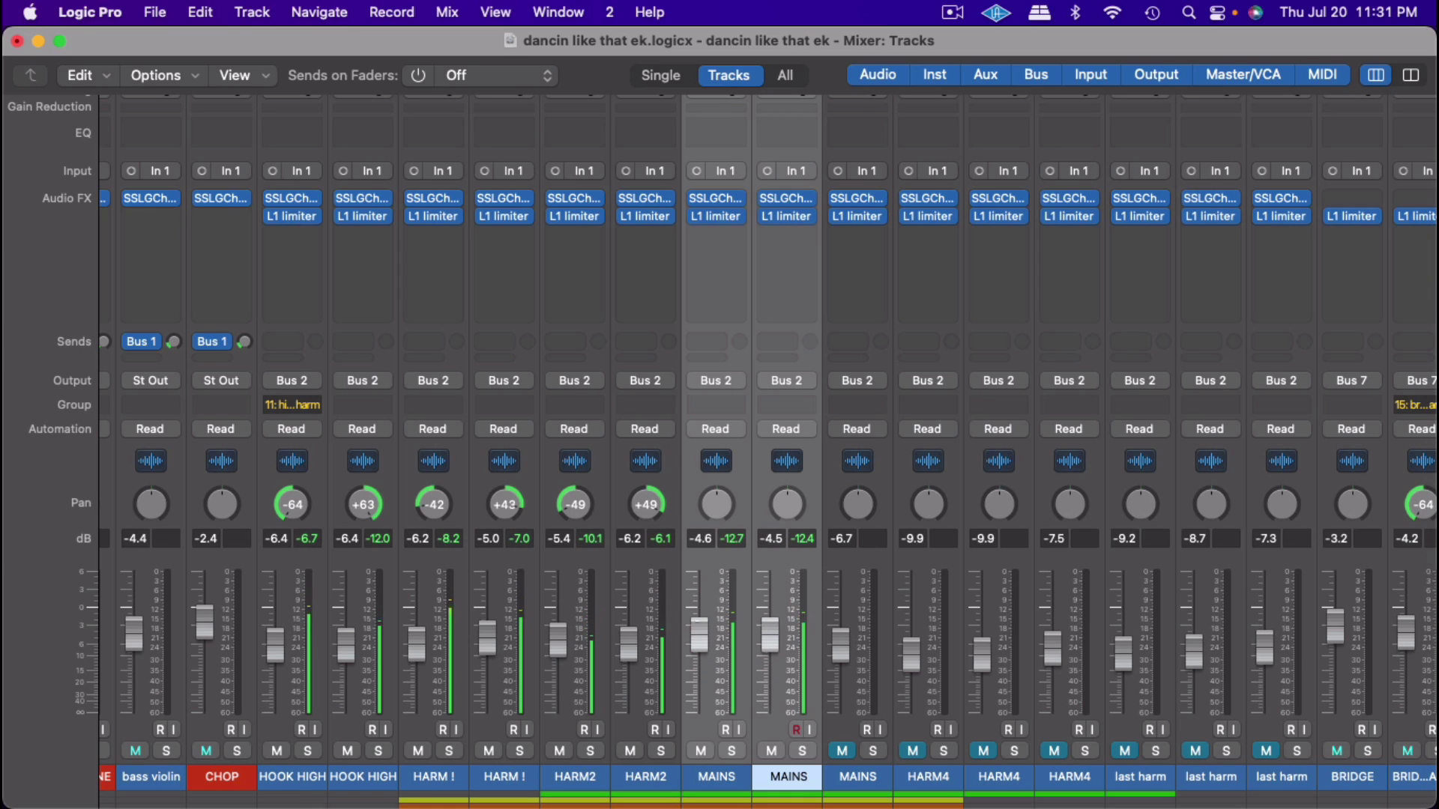
pyautogui.moveTo(696, 636); pyautogui.dragTo(699, 639)
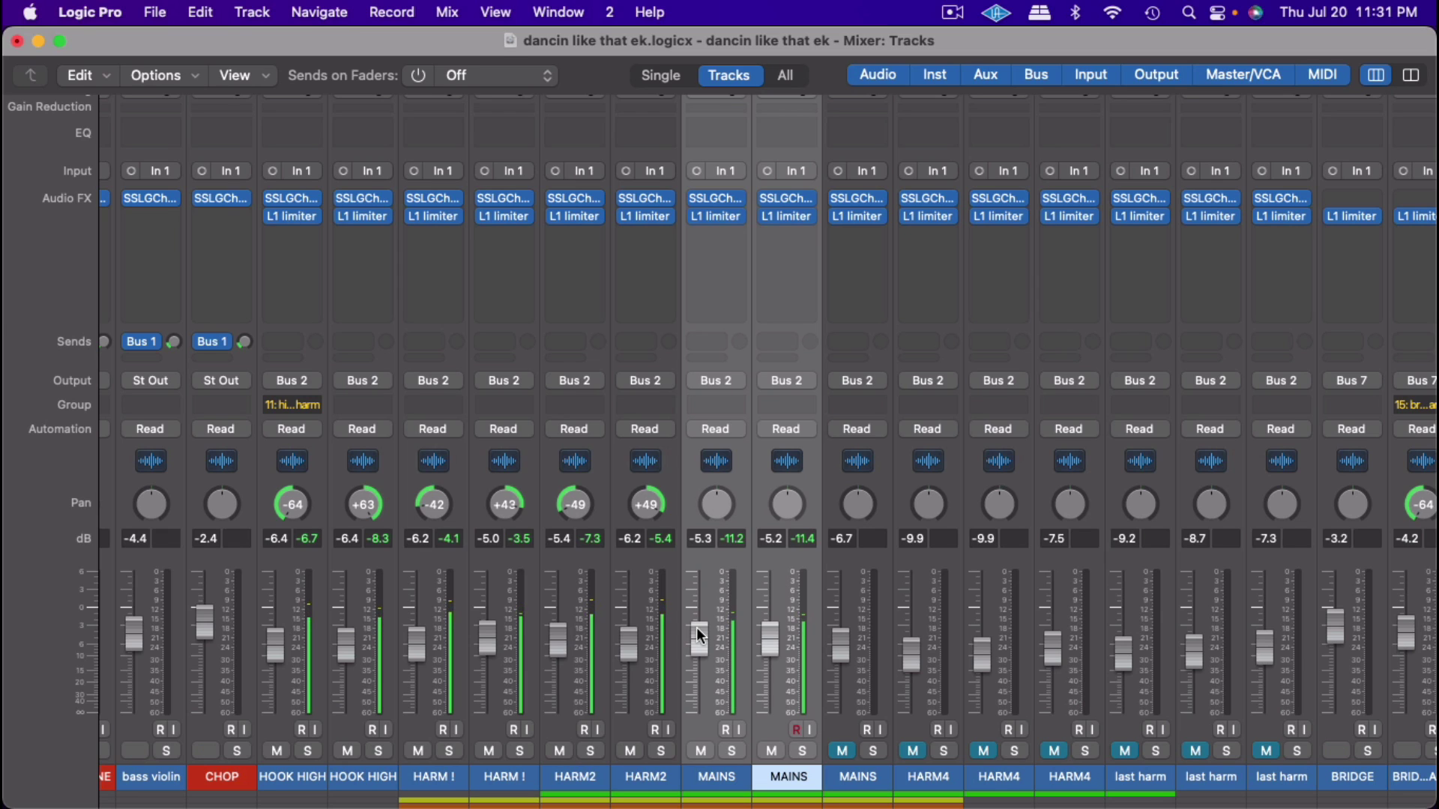
# Step: Pan the first MAINS track to -36 and the second MAINS track to +36
pyautogui.click(845, 777)
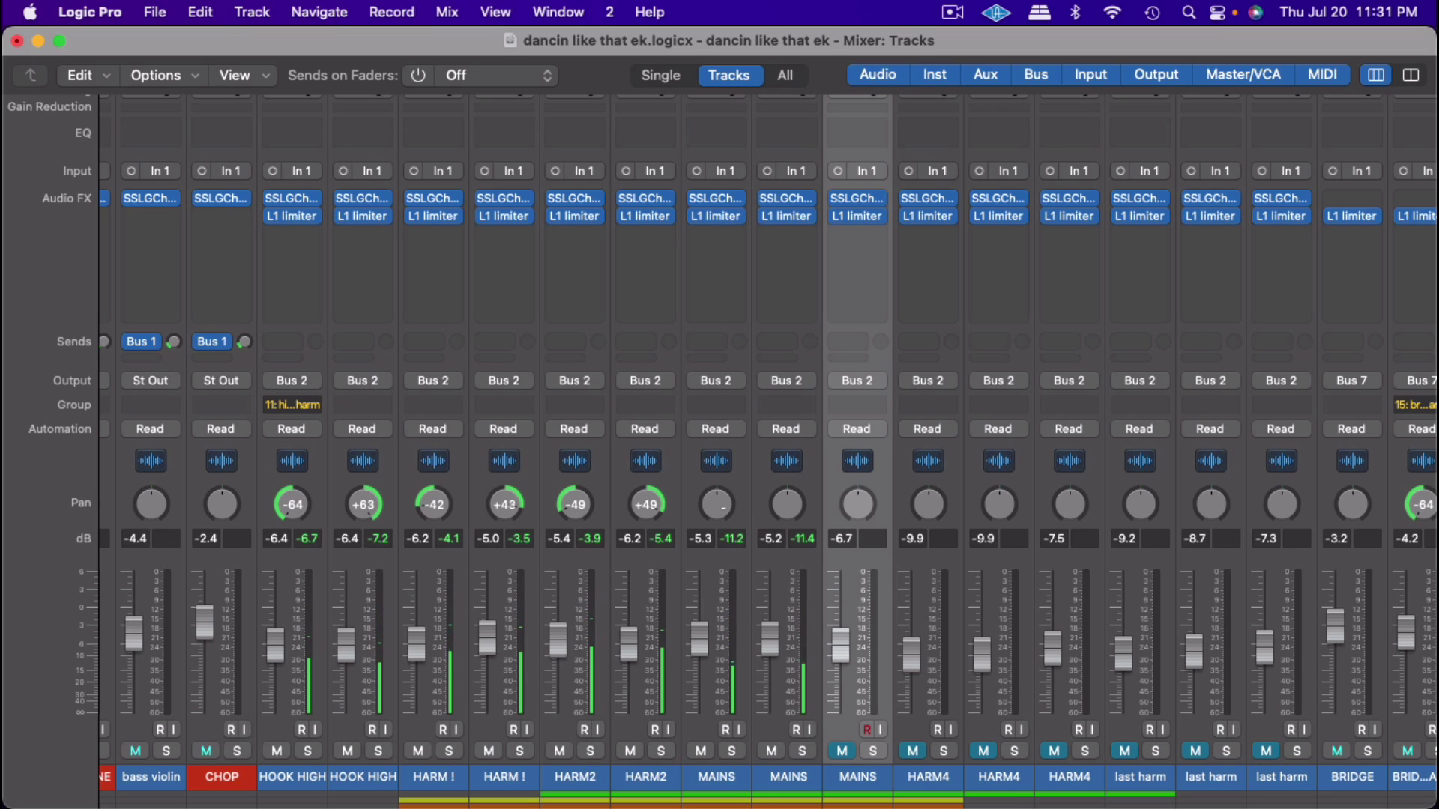
pyautogui.moveTo(726, 506); pyautogui.dragTo(726, 542)
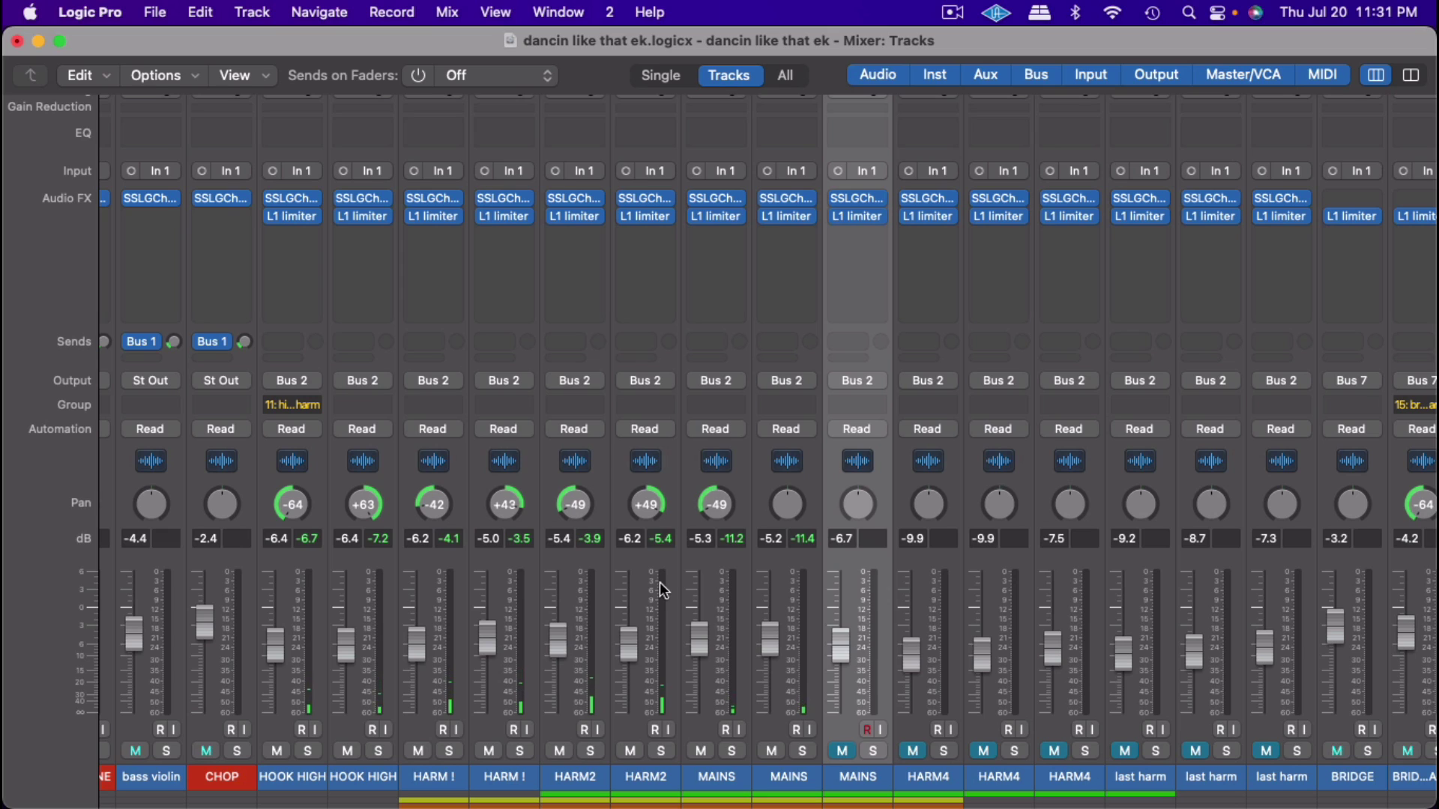
pyautogui.click(723, 509)
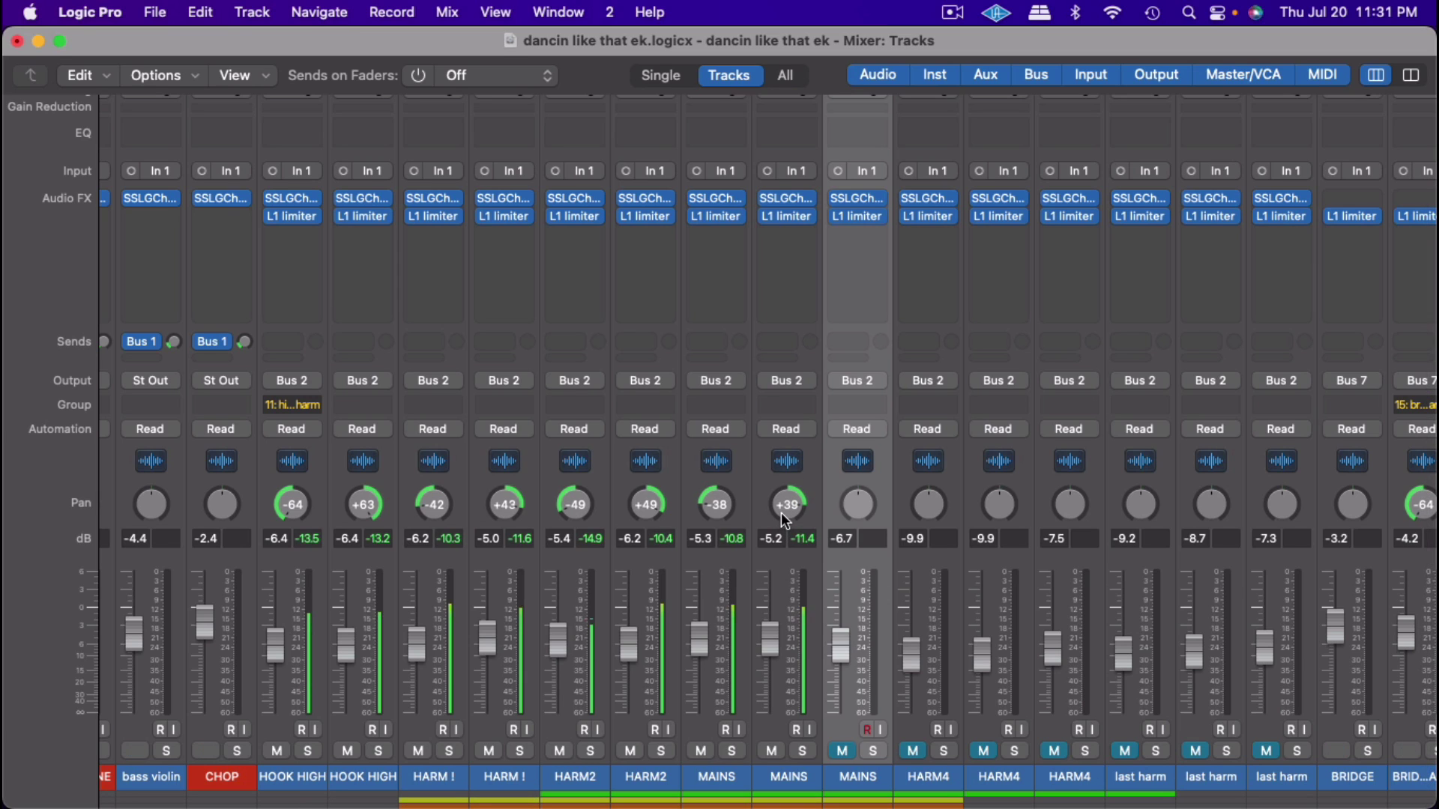
pyautogui.moveTo(781, 510); pyautogui.dragTo(715, 510)
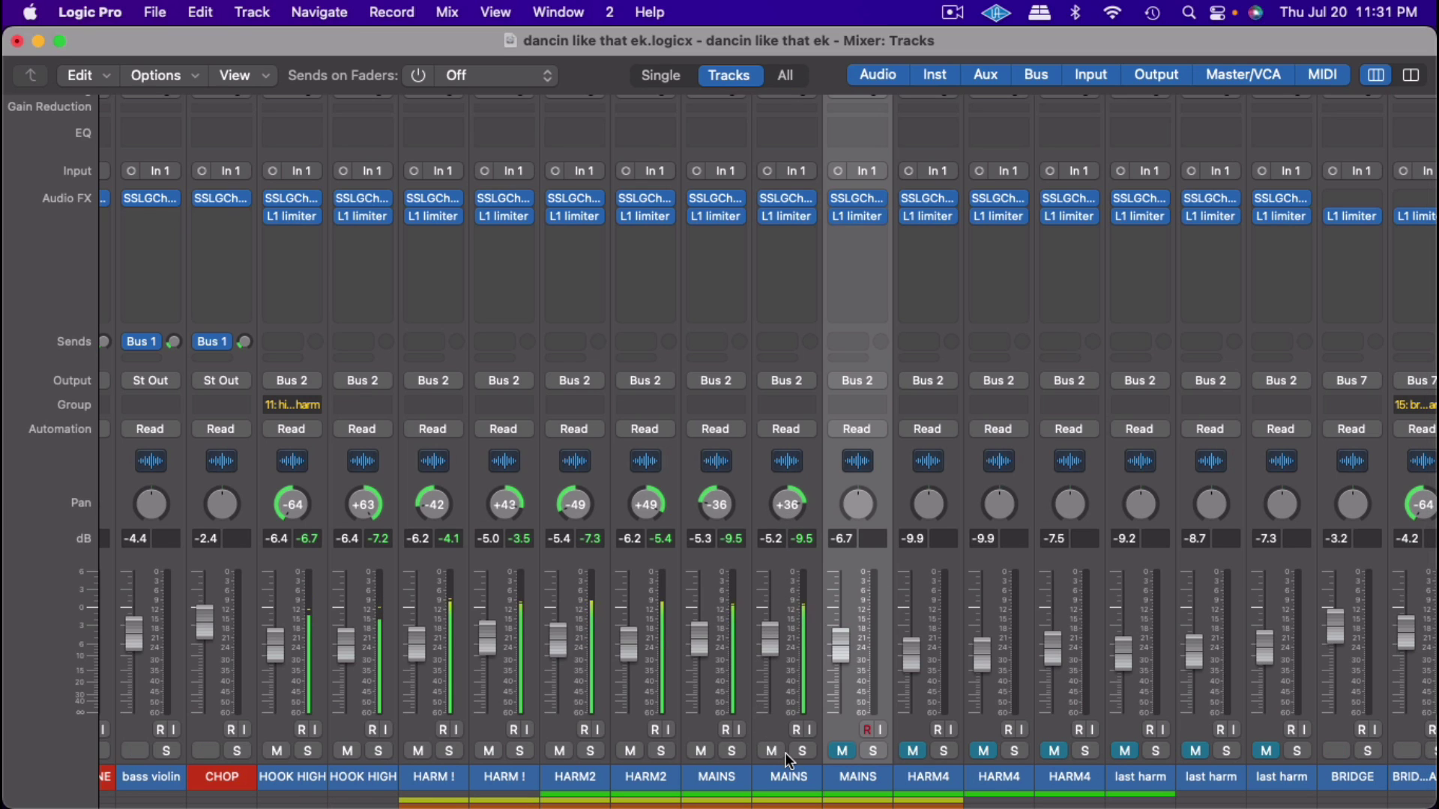
# Step: Unmute the third MAINS track and lower its volume fader to -13.8 dB
pyautogui.hscroll(3, 785, 752)
pyautogui.hscroll(2, 787, 753)
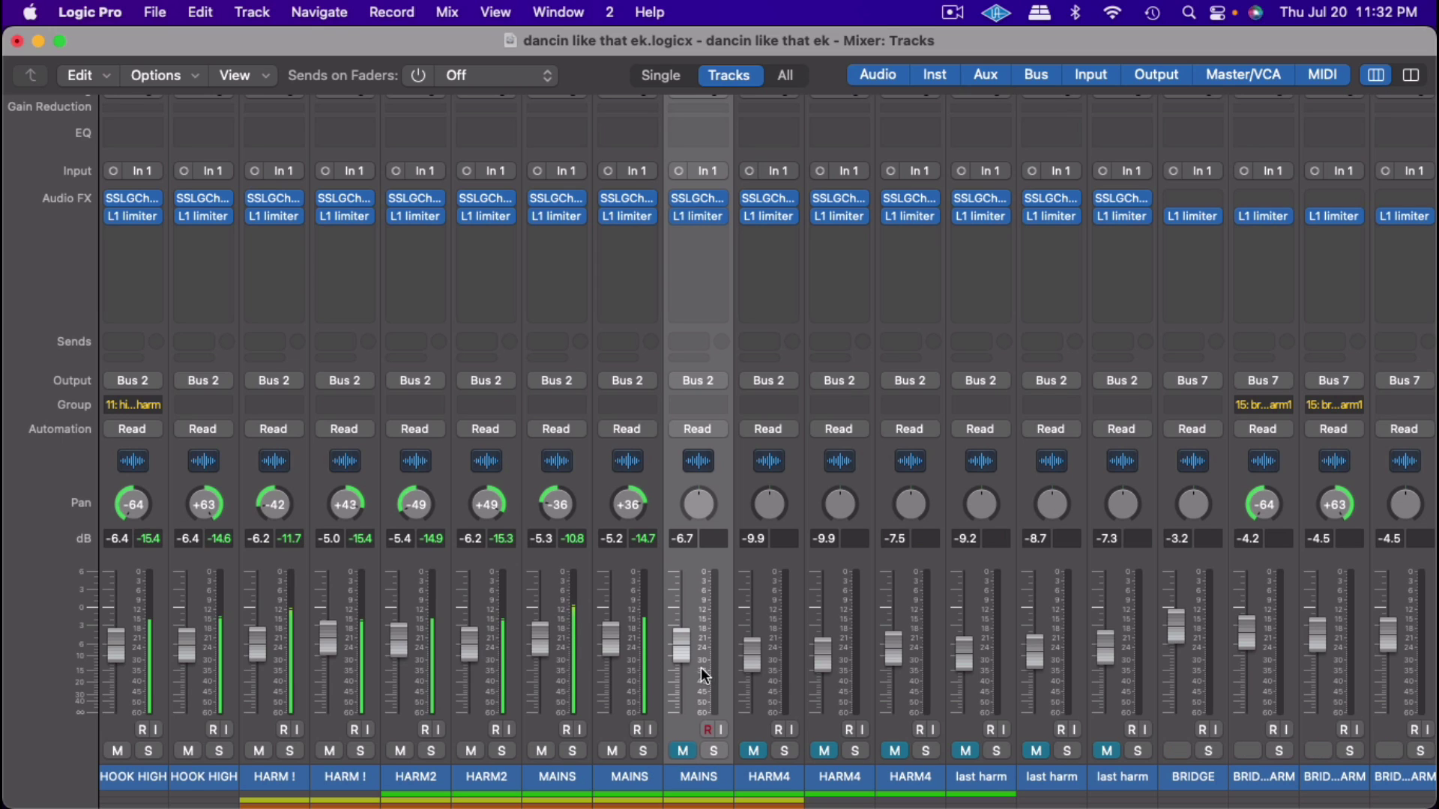
pyautogui.click(684, 751)
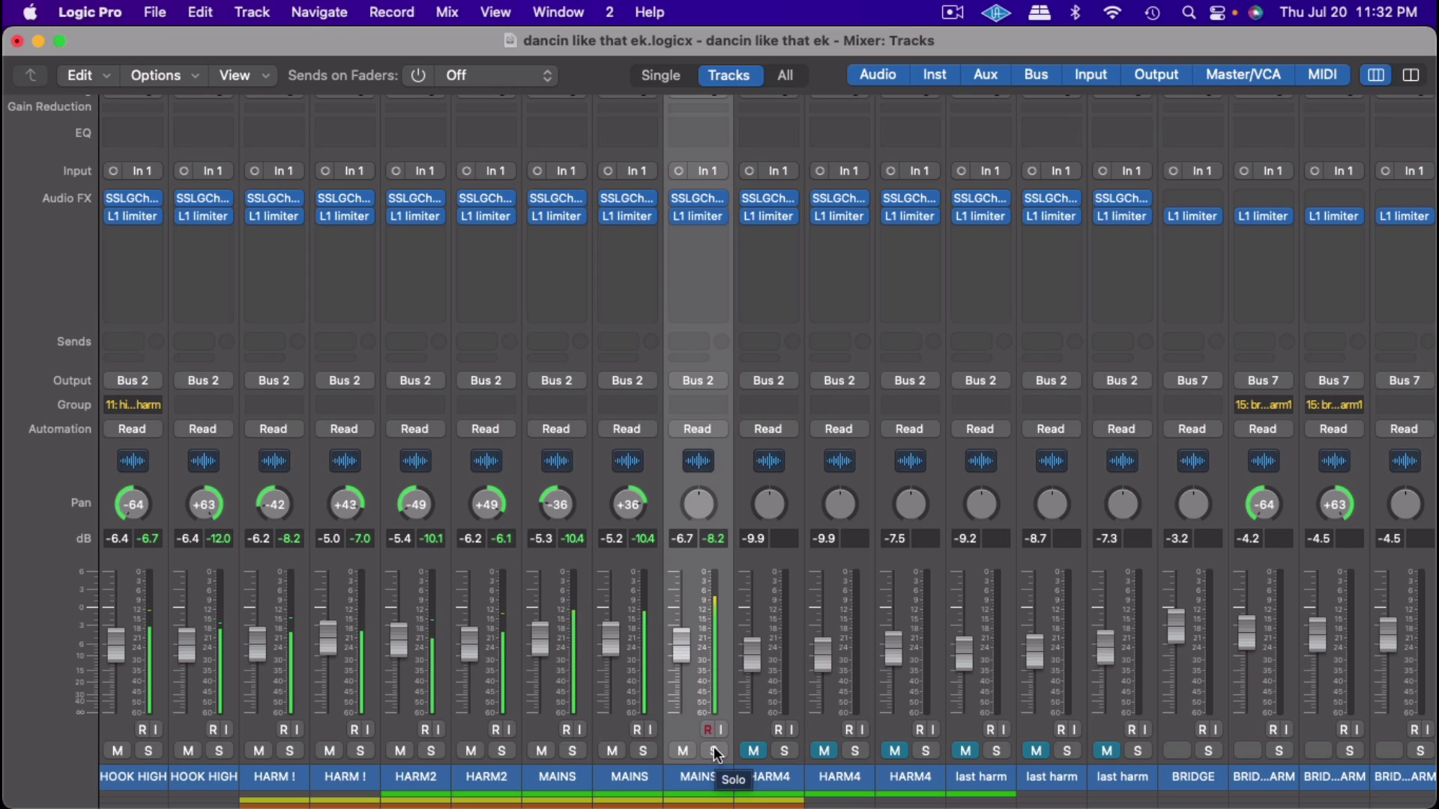
pyautogui.moveTo(682, 646); pyautogui.dragTo(682, 669)
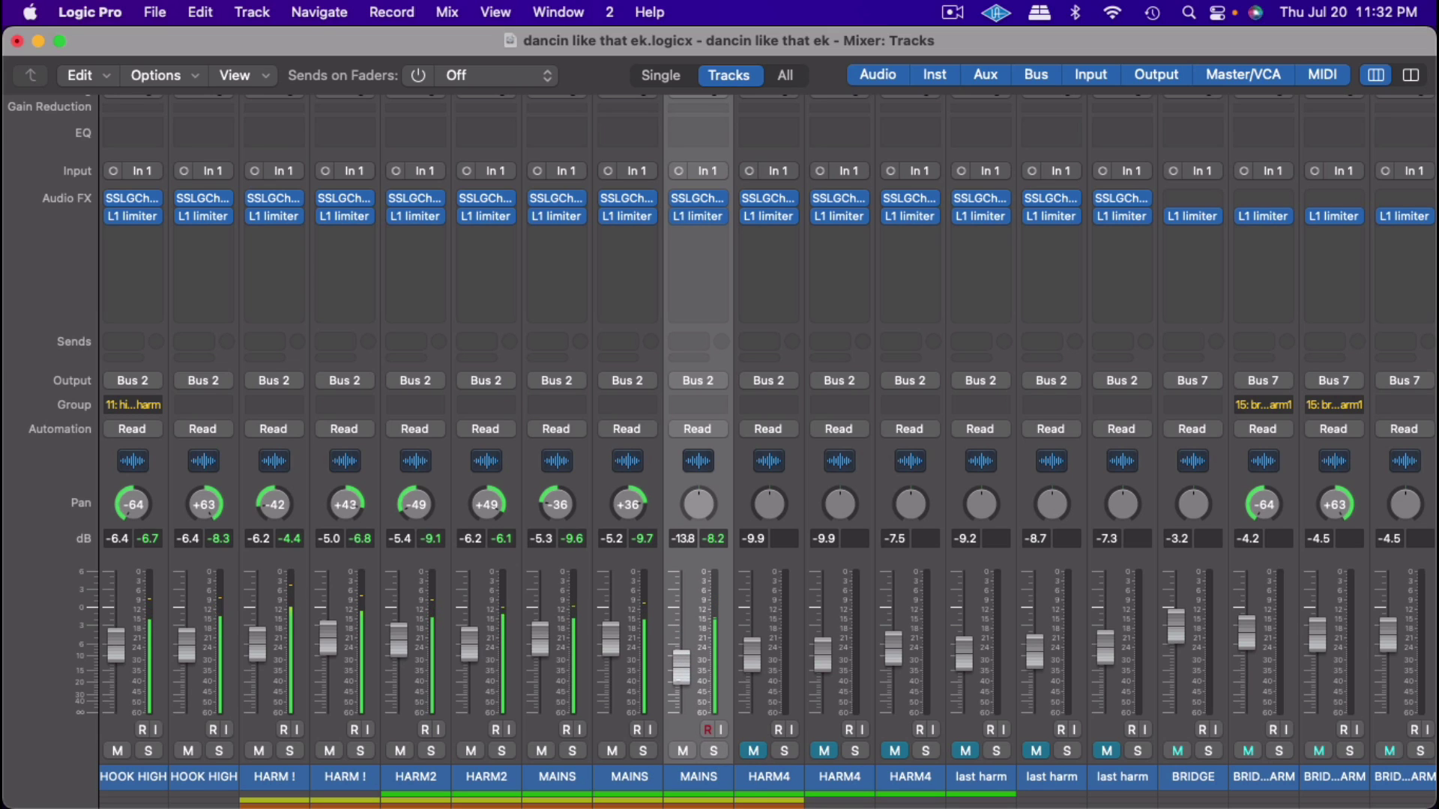
# Step: In the third MAINS track's SSLGChannel, flip the Analog switch, set the input gain to -7.1 and lower the output level slightly
pyautogui.click(699, 198)
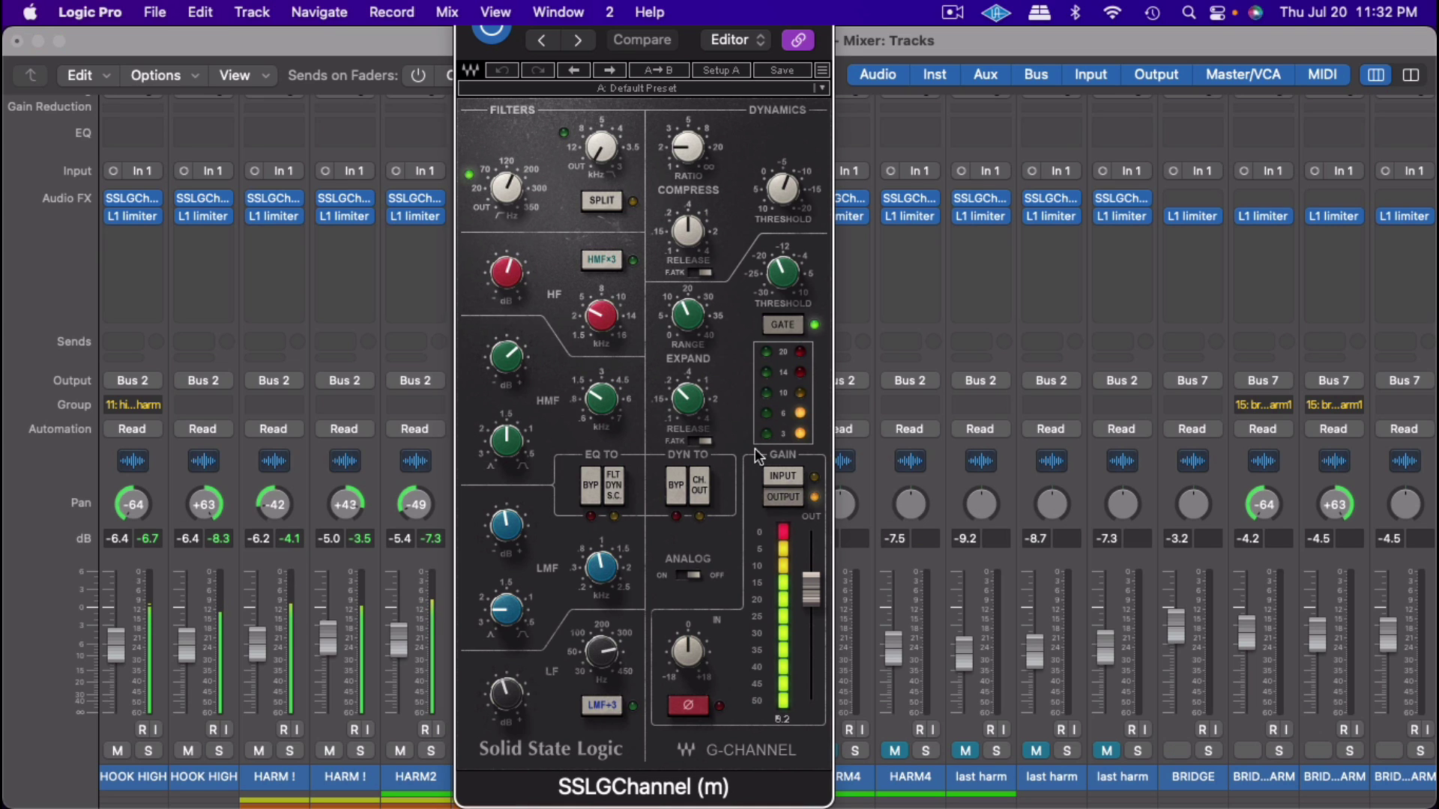
pyautogui.click(697, 578)
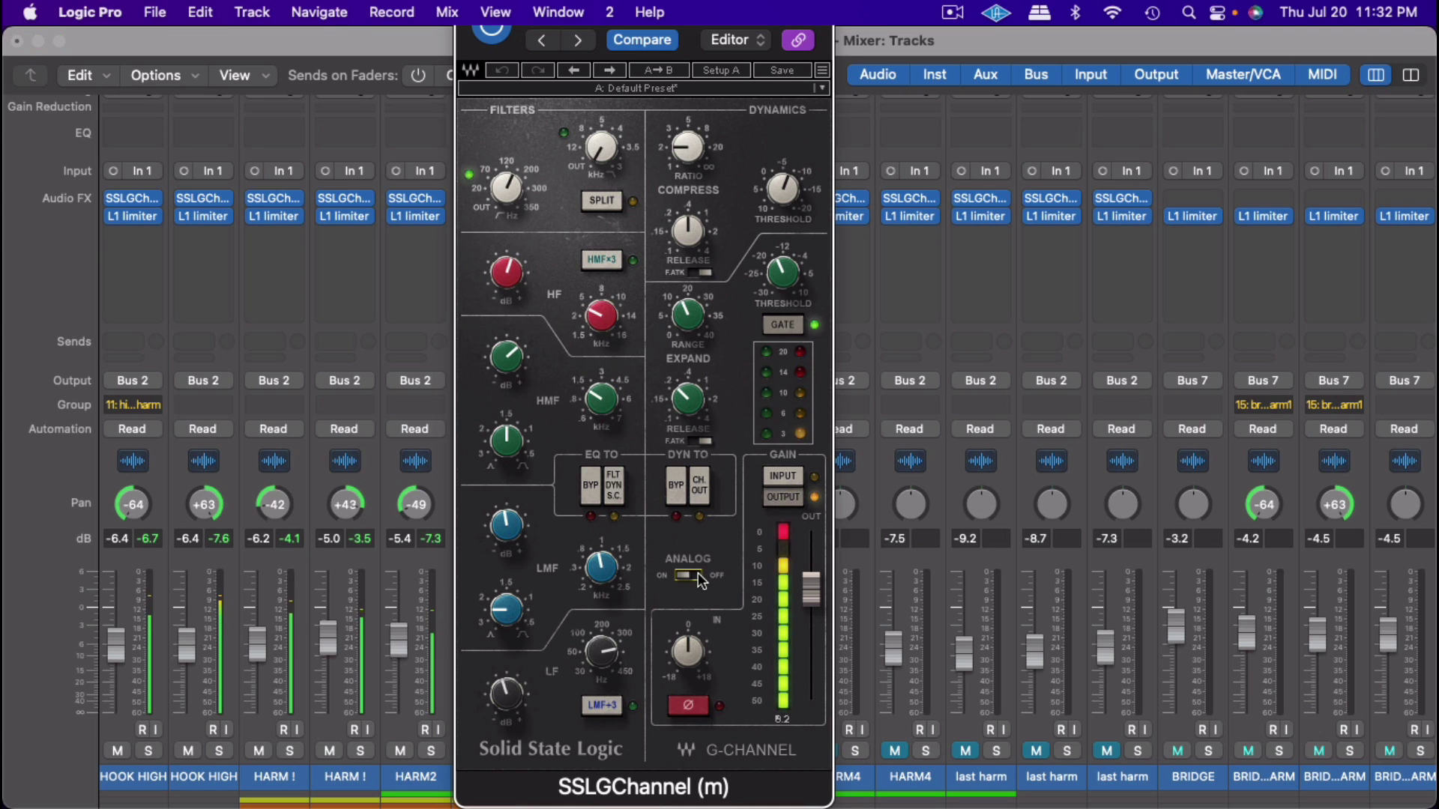
pyautogui.moveTo(687, 651); pyautogui.dragTo(687, 678)
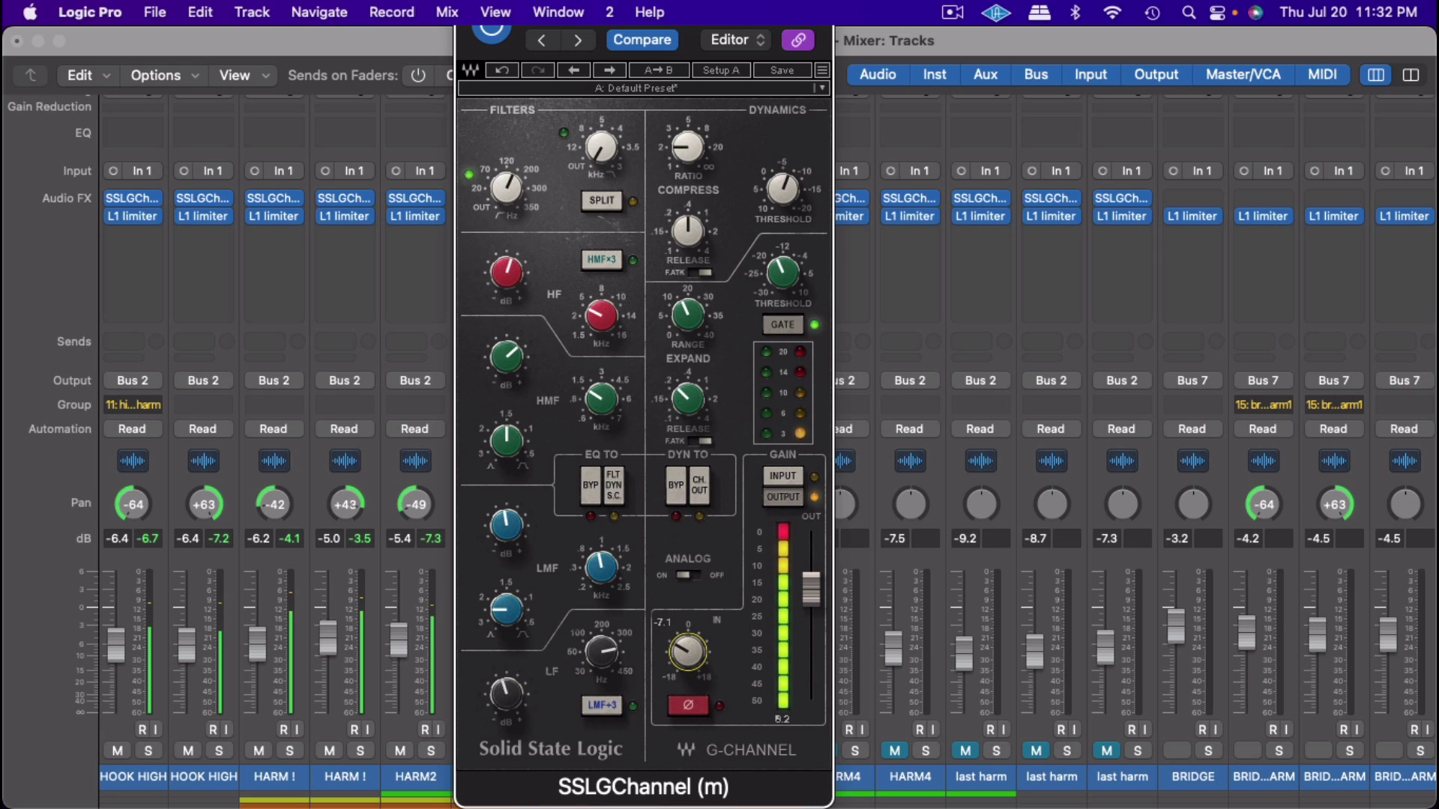
pyautogui.moveTo(812, 588); pyautogui.dragTo(811, 600)
pyautogui.click(785, 532)
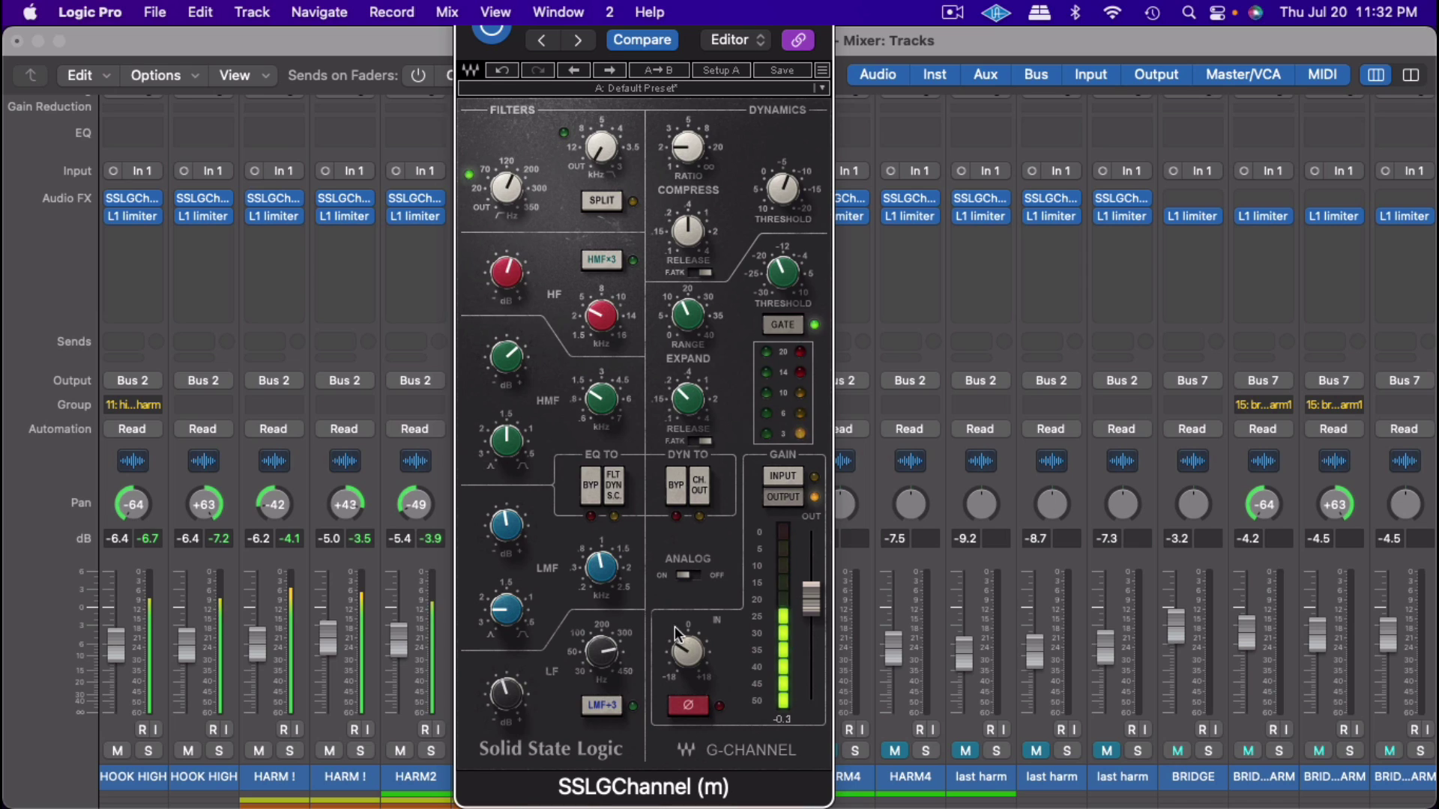
# Step: Raise the compressor threshold on the third MAINS track and set its ratio to about 3.2
pyautogui.moveTo(783, 188); pyautogui.dragTo(783, 186)
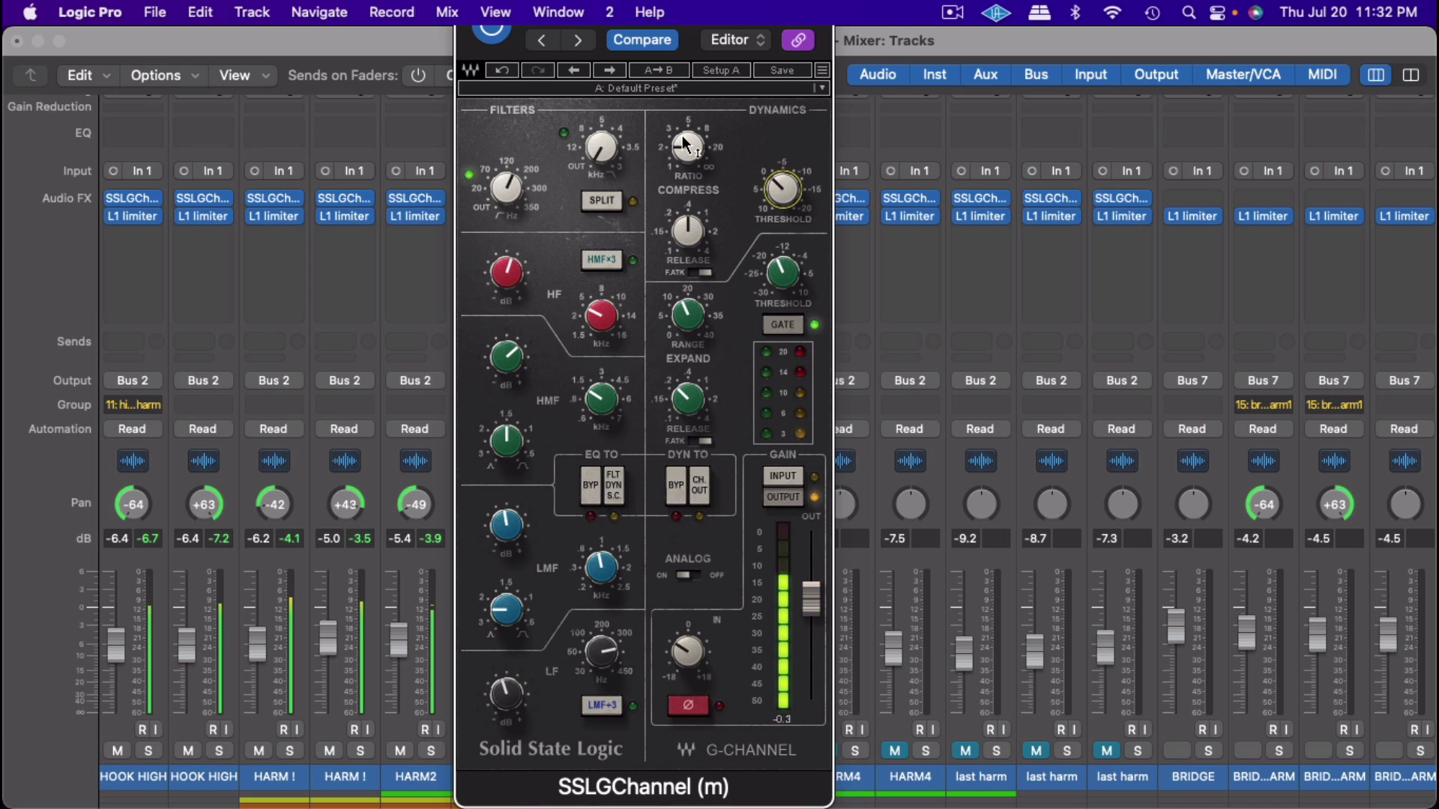
pyautogui.moveTo(688, 147); pyautogui.dragTo(688, 139)
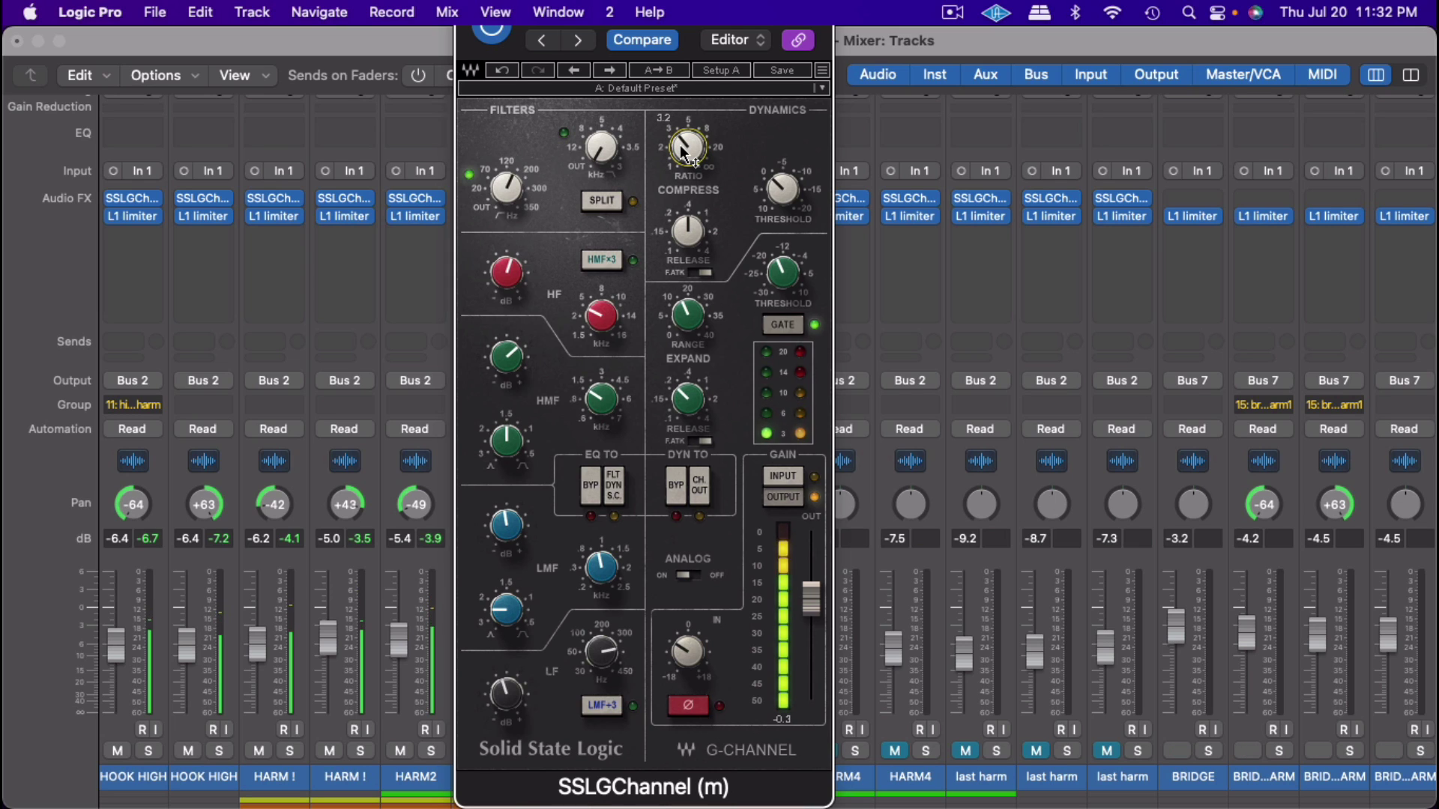
pyautogui.moveTo(683, 152); pyautogui.dragTo(683, 153)
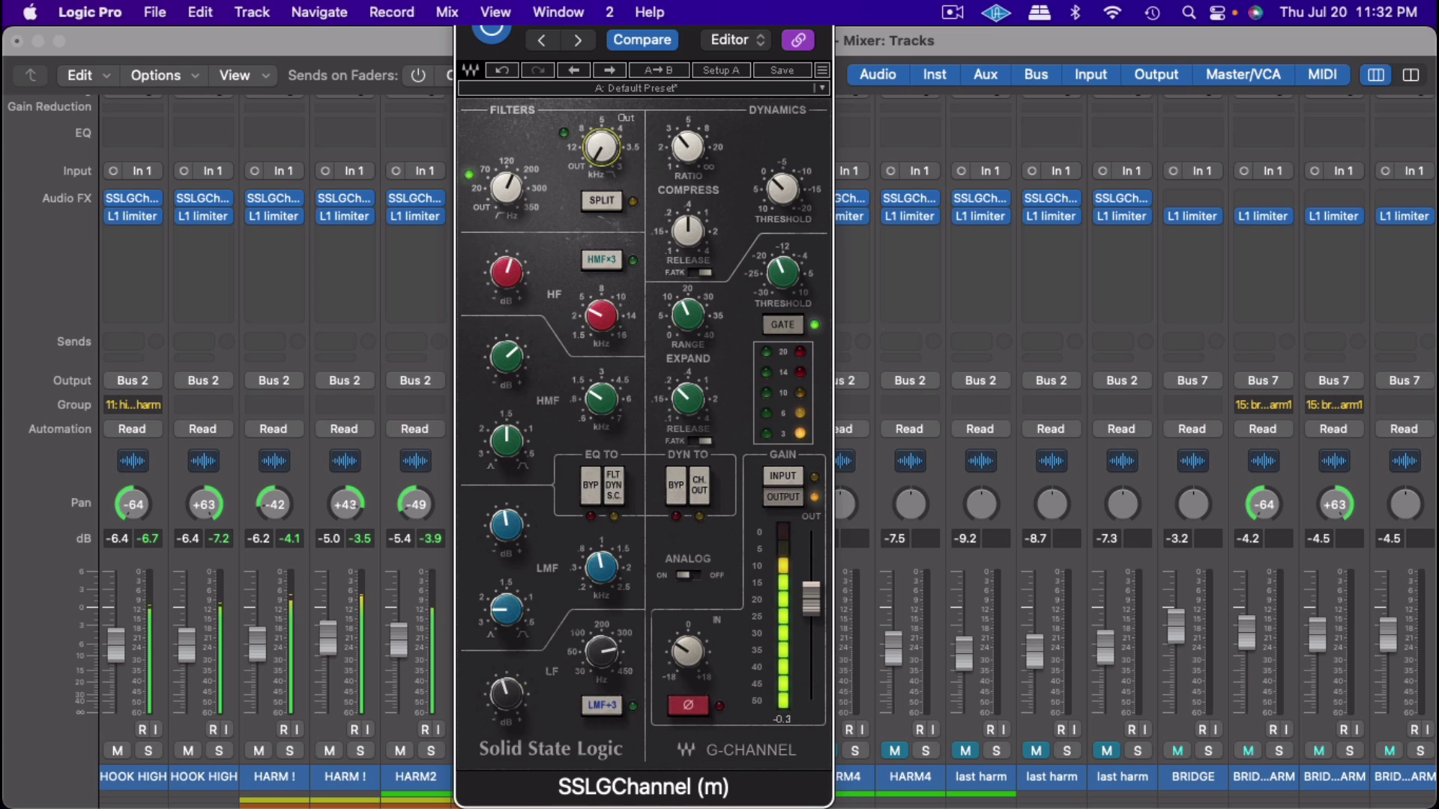
# Step: Engage the low-pass filter on the third MAINS track, boost the LF gain and fine-tune the LF frequency
pyautogui.moveTo(601, 147); pyautogui.dragTo(601, 147)
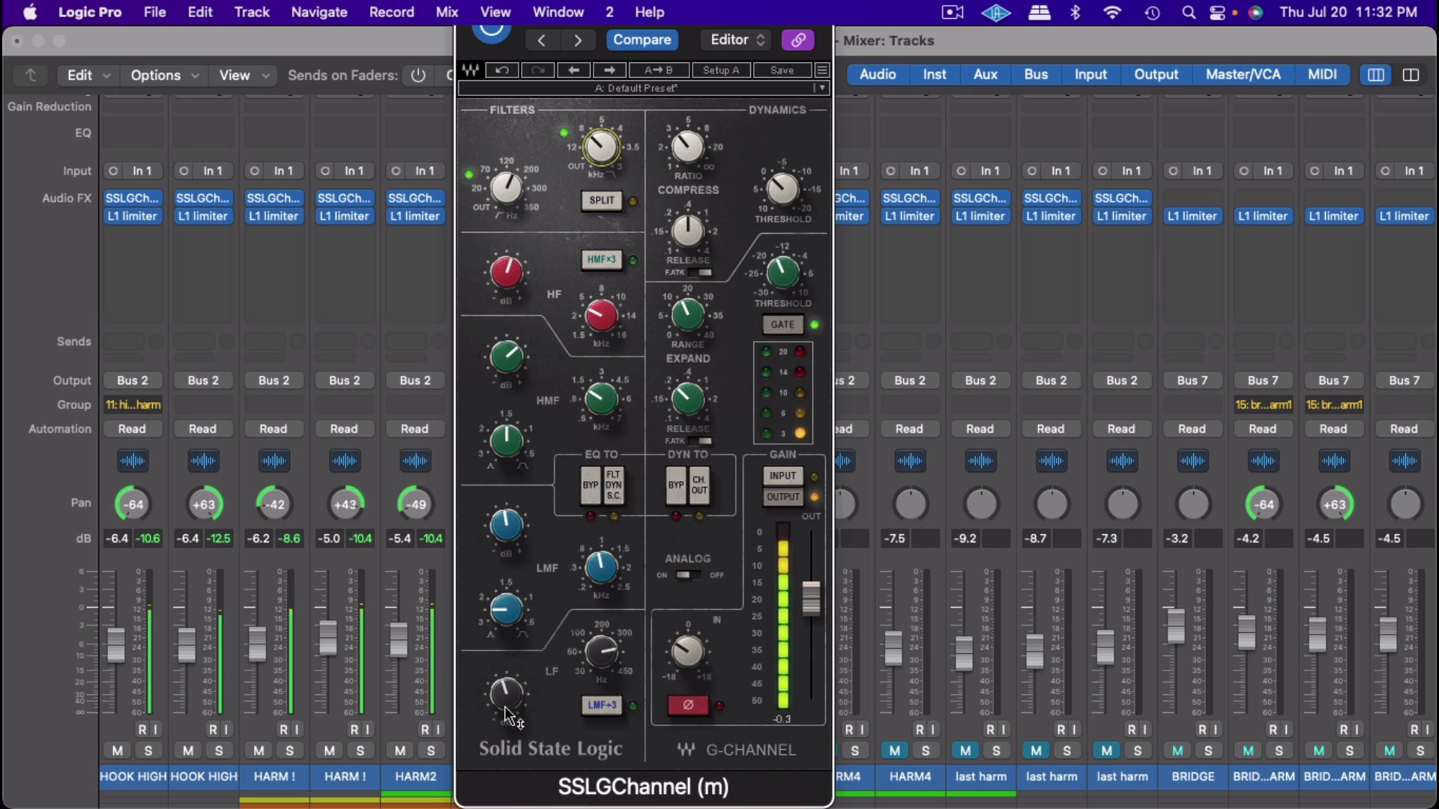
pyautogui.moveTo(506, 694)
pyautogui.mouseDown()
pyautogui.moveTo(507, 671)
pyautogui.moveTo(508, 684)
pyautogui.mouseUp()
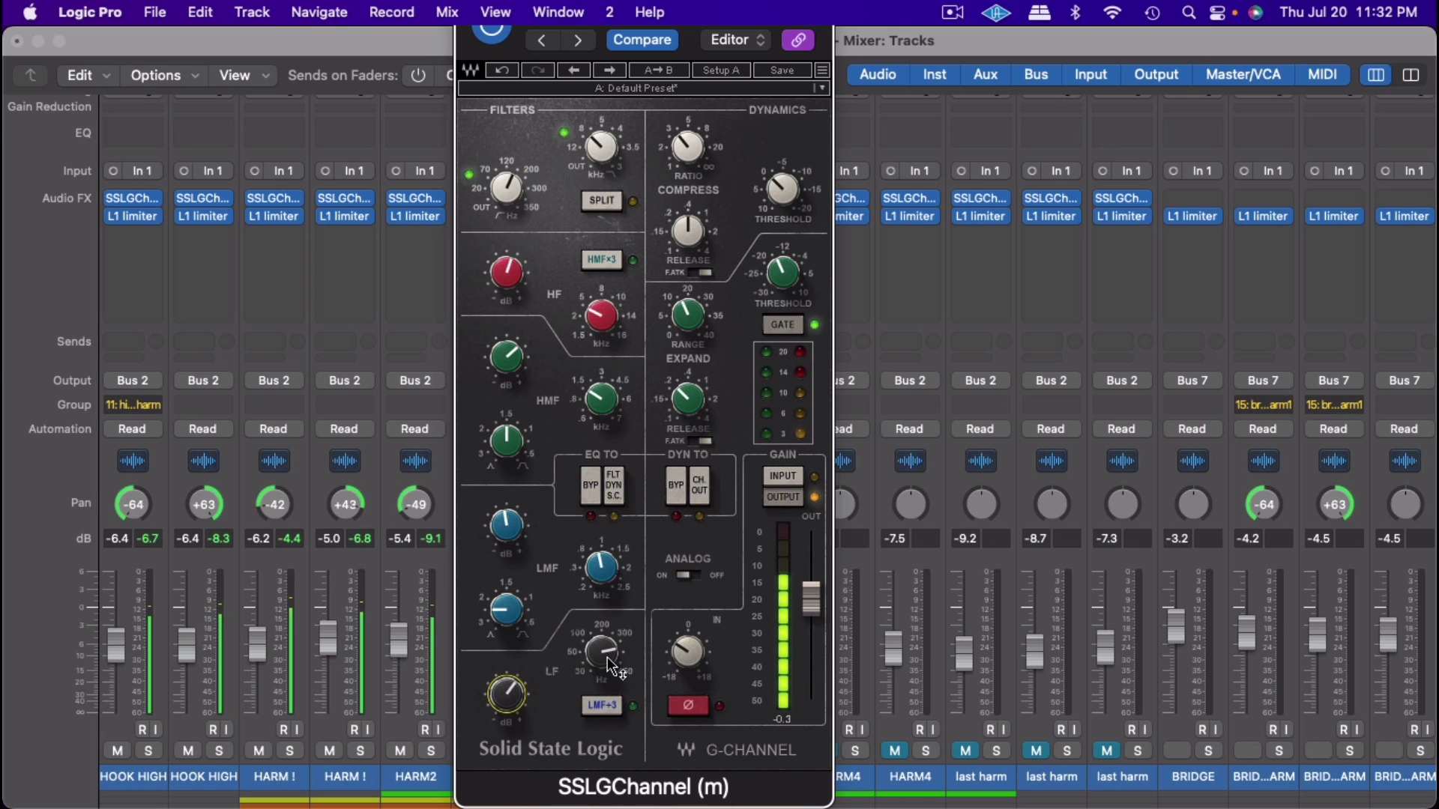
pyautogui.moveTo(616, 667); pyautogui.dragTo(607, 658)
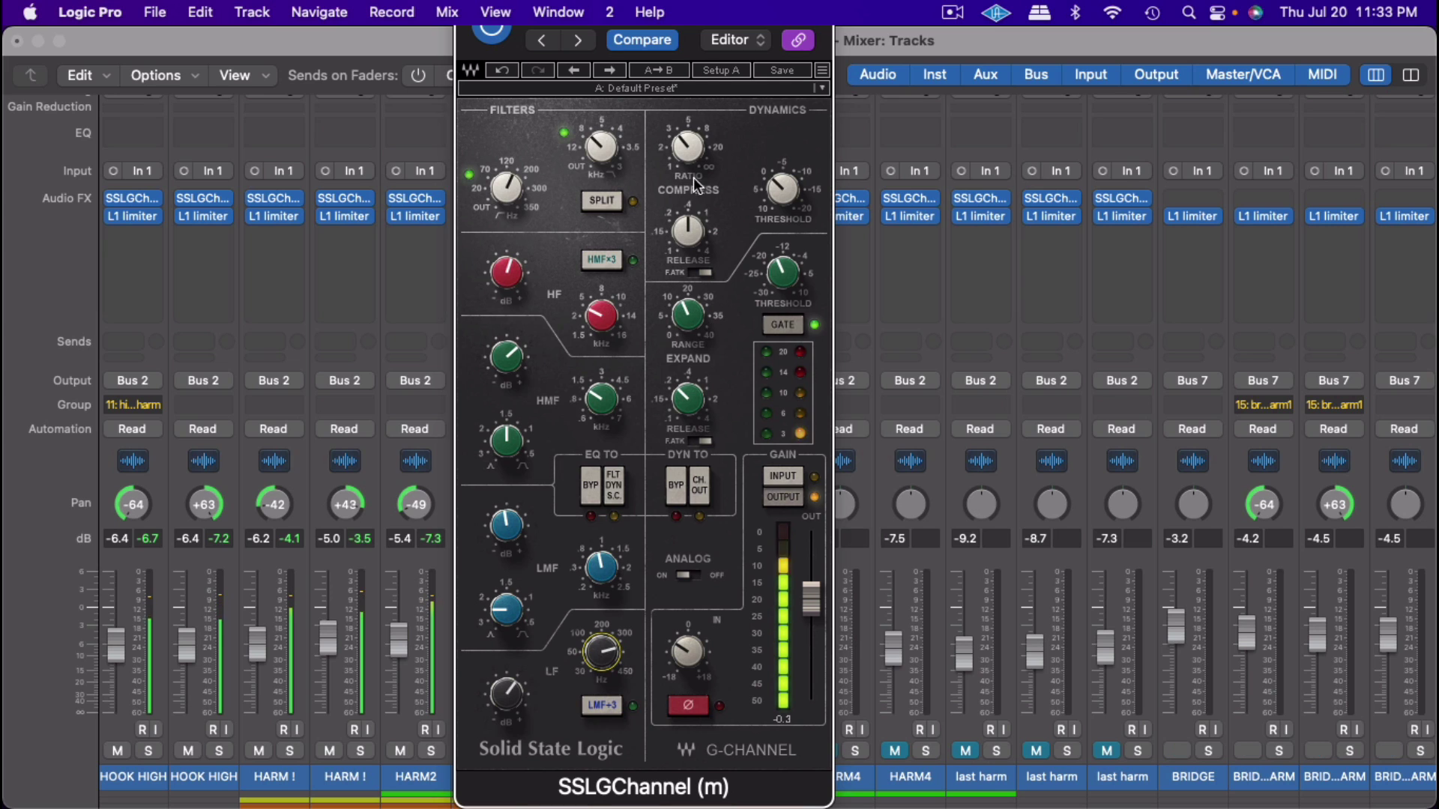
# Step: Copy the SSLGChannel settings of the third MAINS track and raise its volume fader to -3.6 dB
pyautogui.click(681, 88)
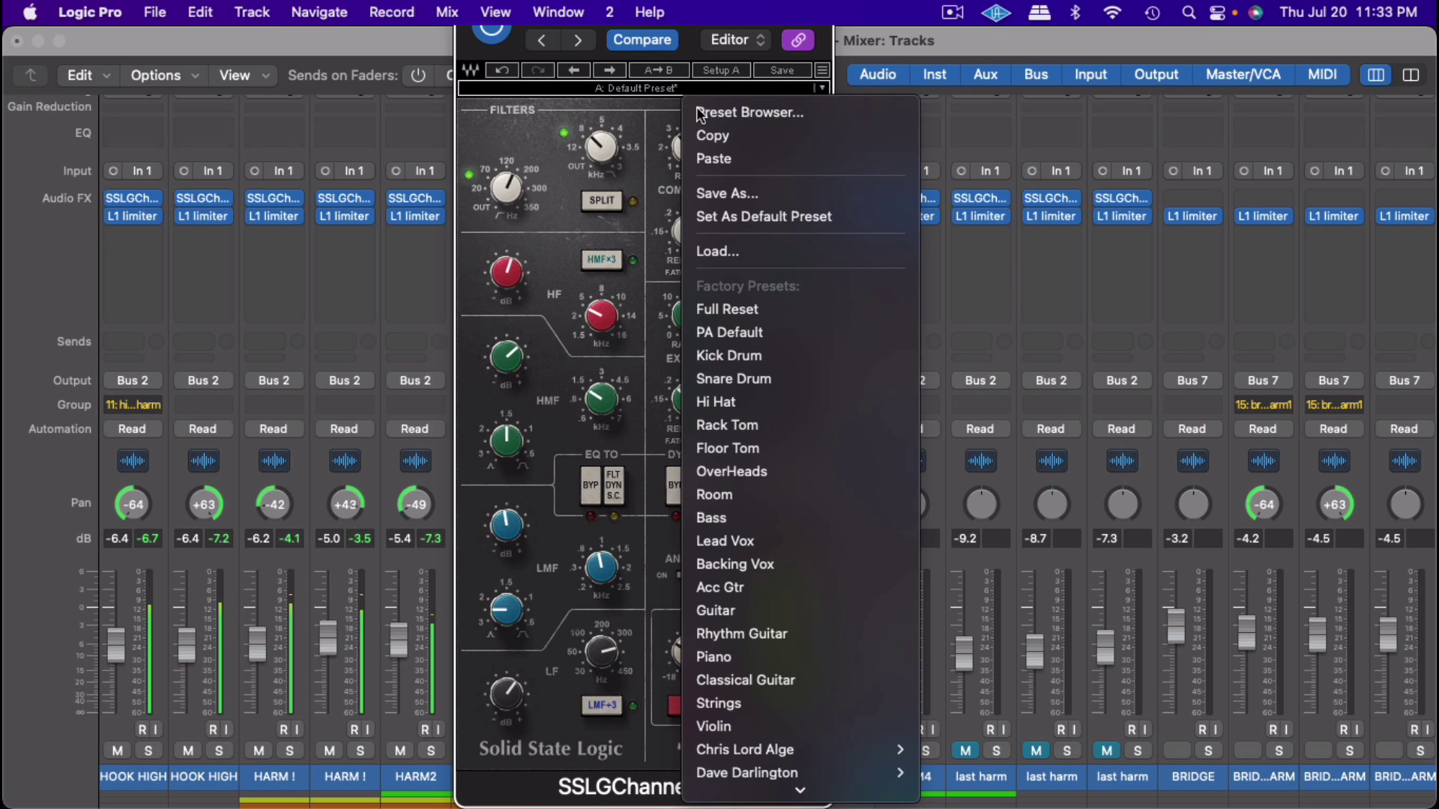
pyautogui.click(731, 143)
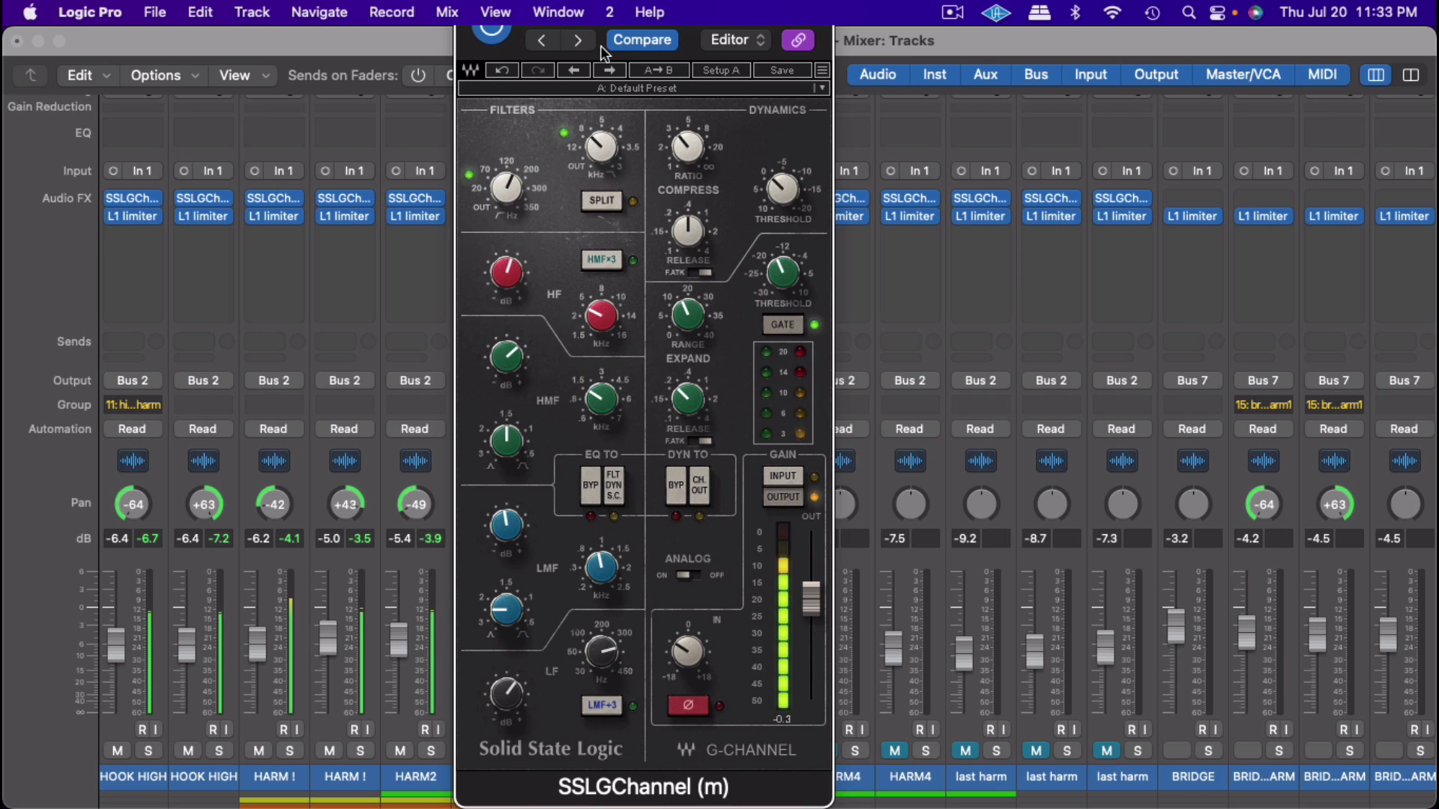
pyautogui.scroll(1, 905, 403)
pyautogui.hscroll(-6, 905, 403)
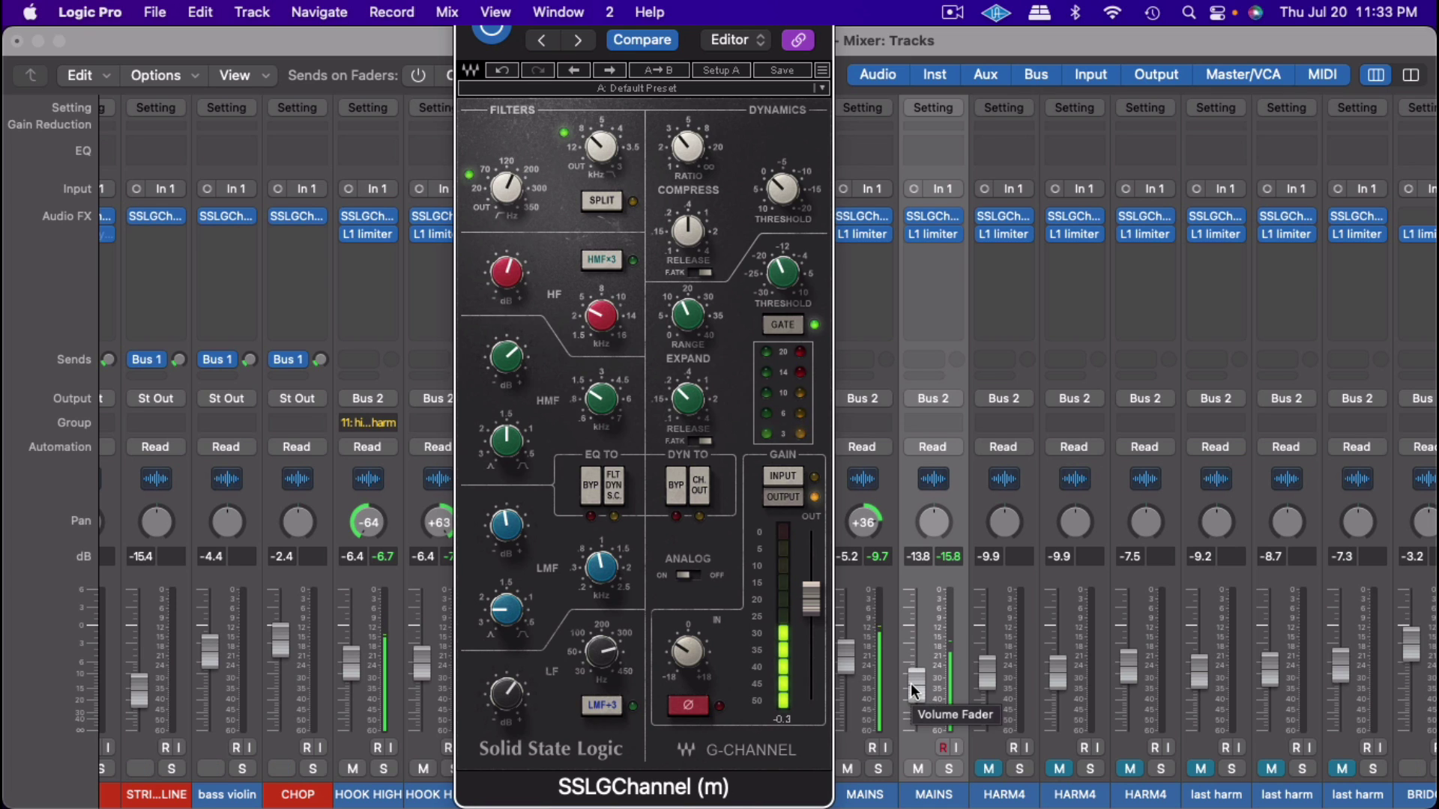
pyautogui.hscroll(-2, 911, 682)
pyautogui.hscroll(4, 911, 682)
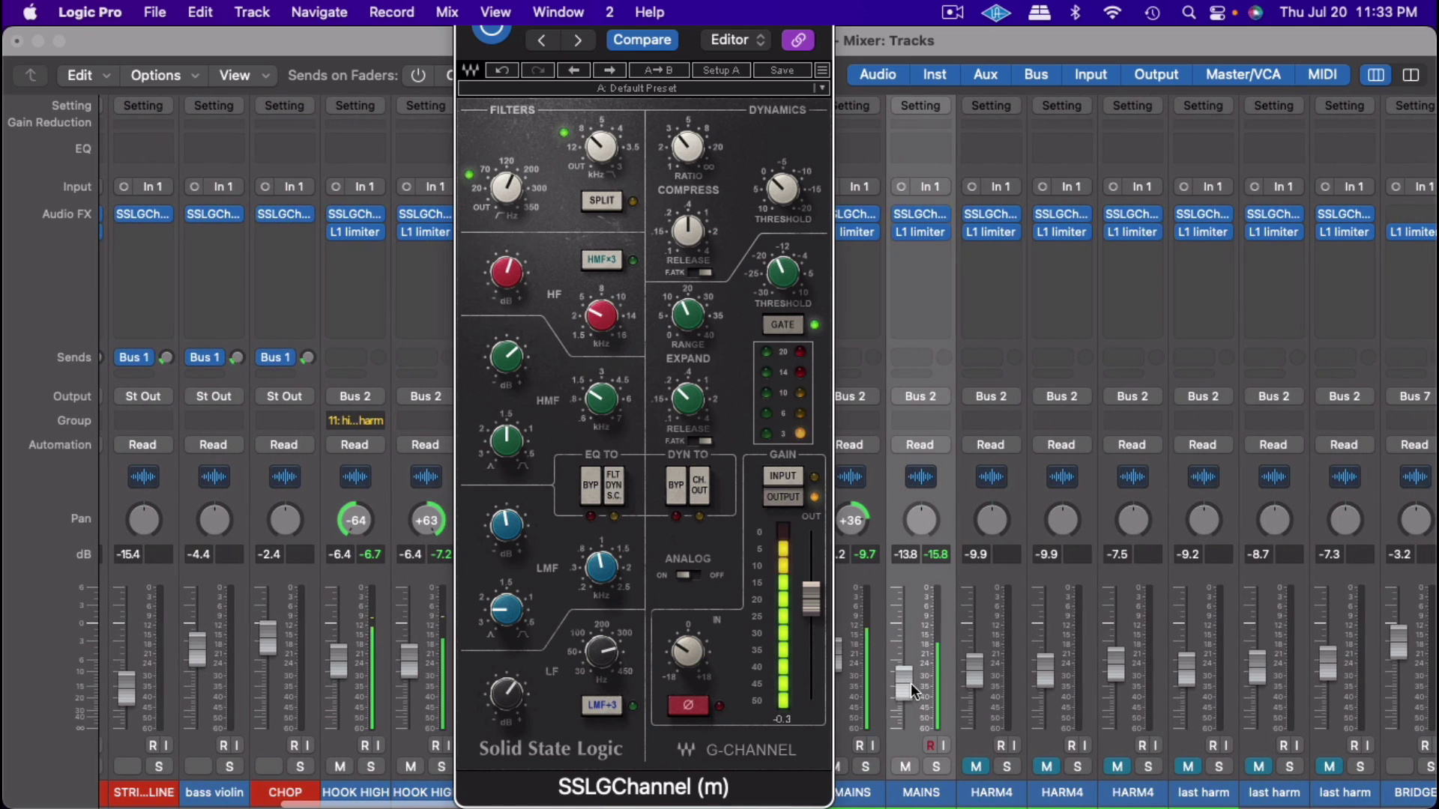
pyautogui.moveTo(909, 682); pyautogui.dragTo(904, 645)
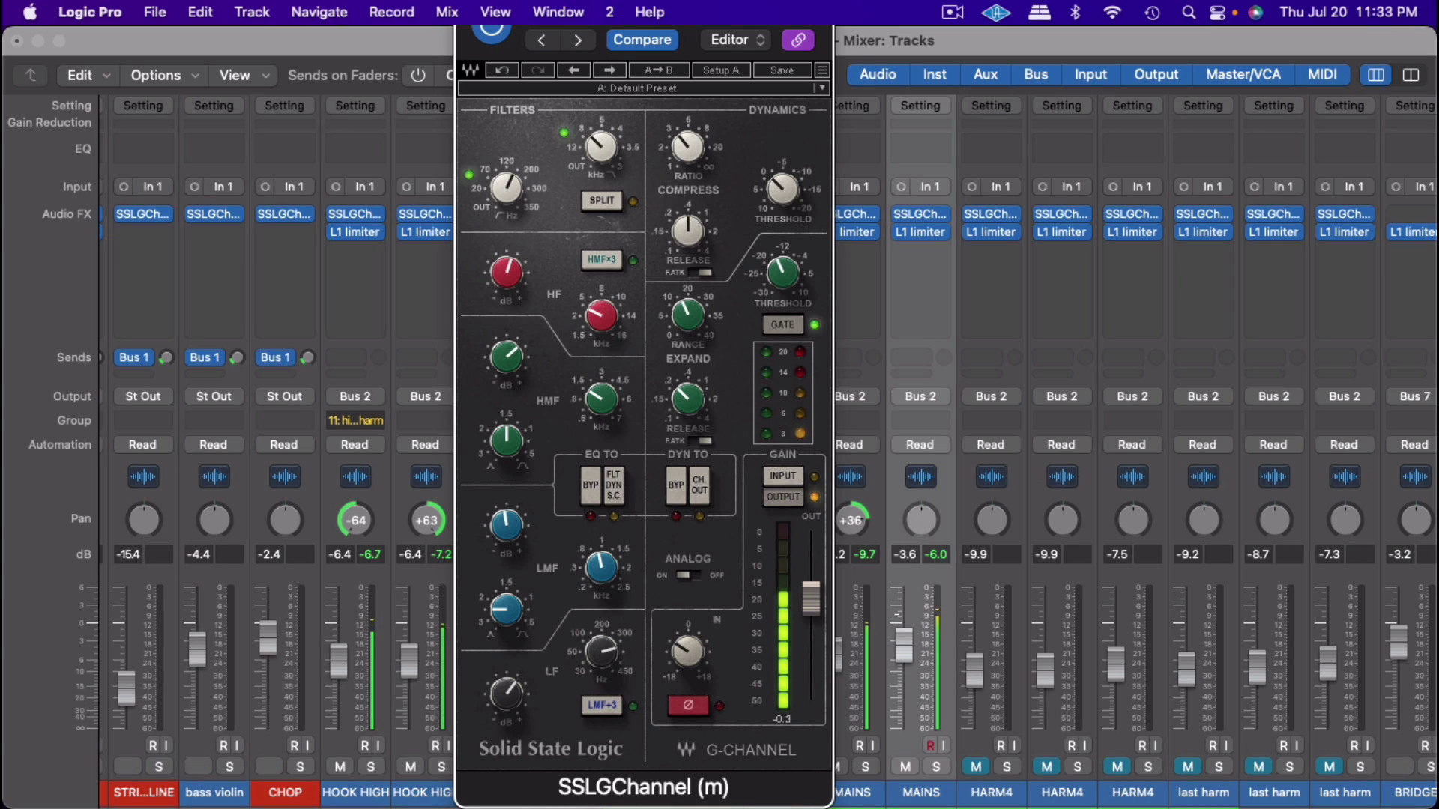
pyautogui.click(902, 657)
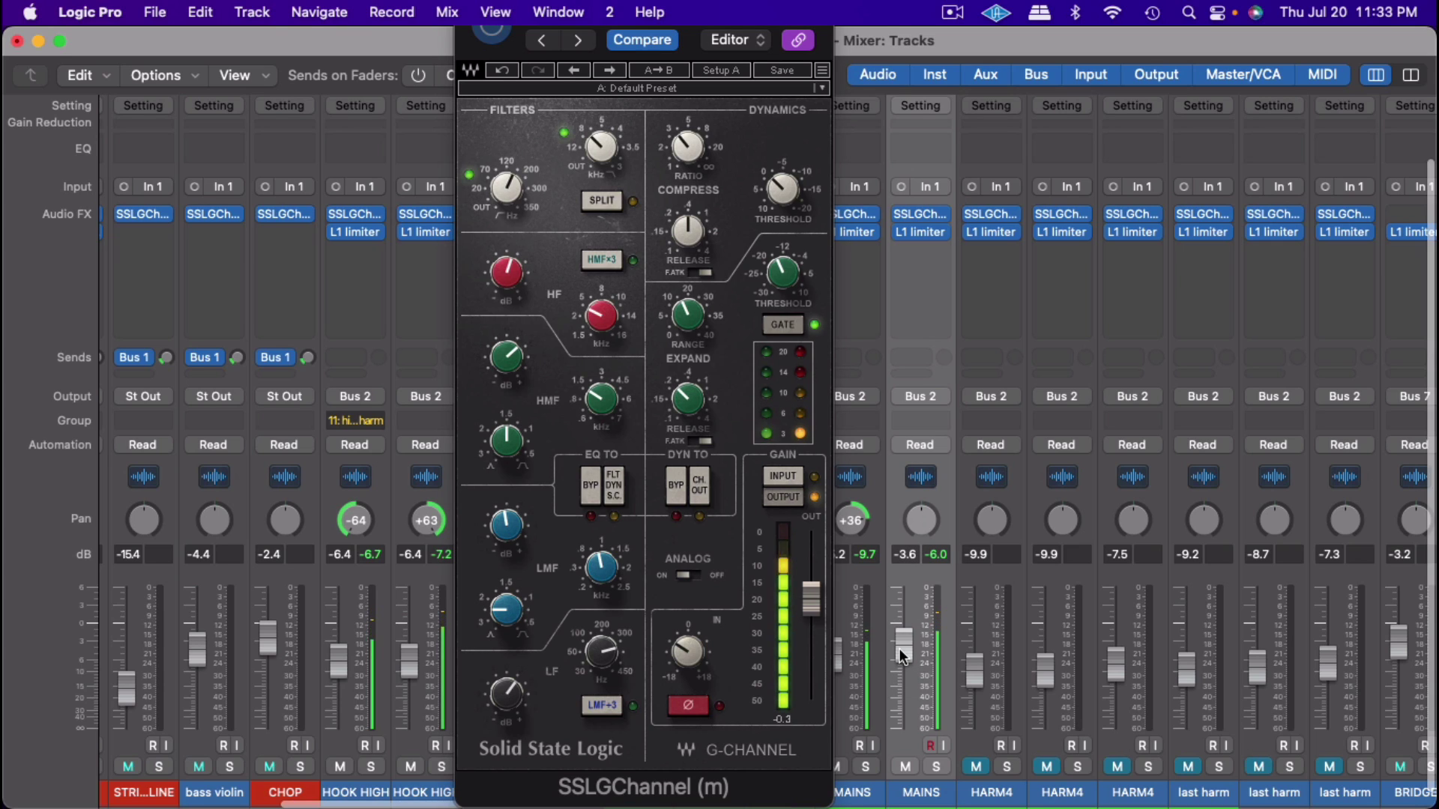
# Step: Briefly unmute the first HARM4 track for comparison, mute it again and lower the third MAINS track's volume fader to -5.2 dB
pyautogui.click(973, 767)
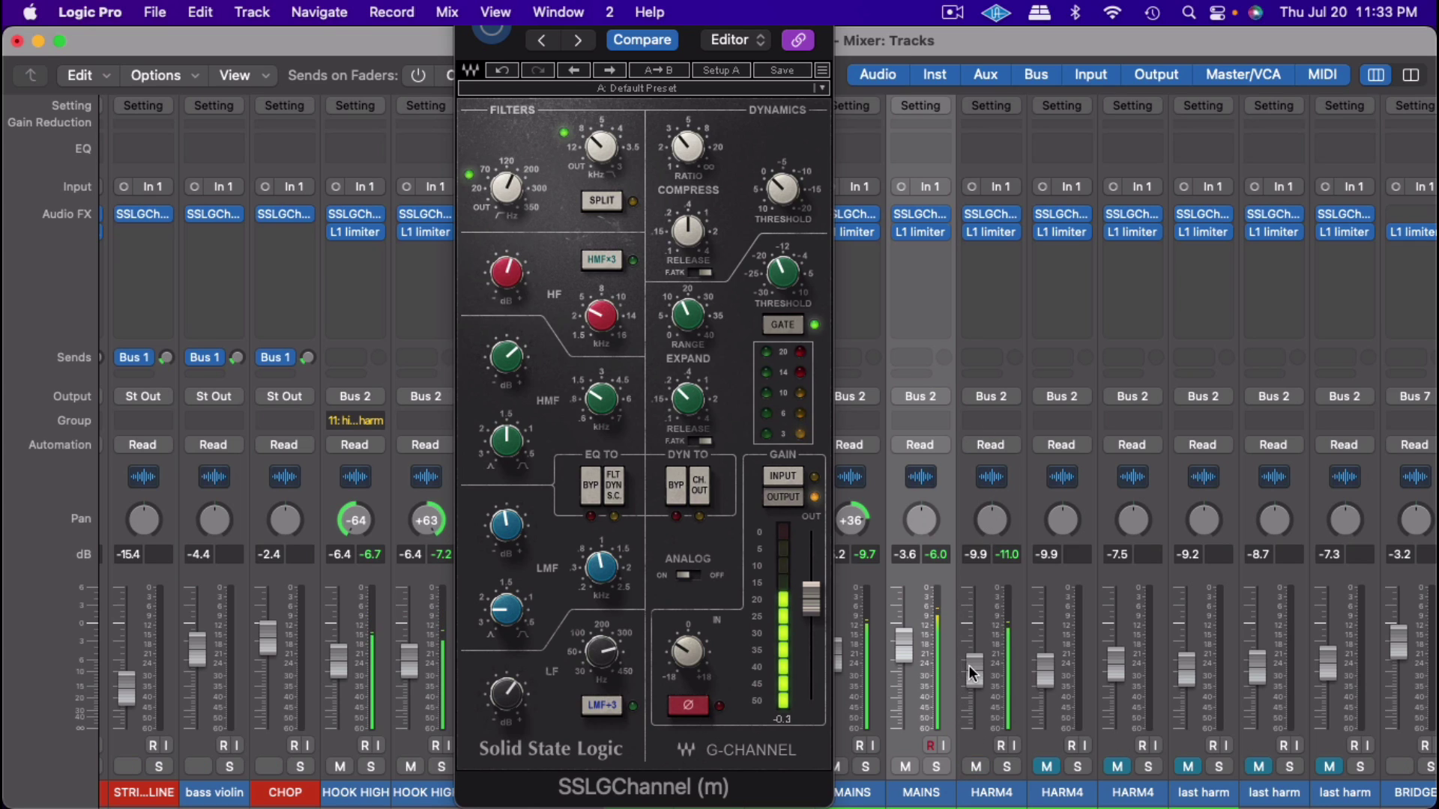
pyautogui.click(975, 767)
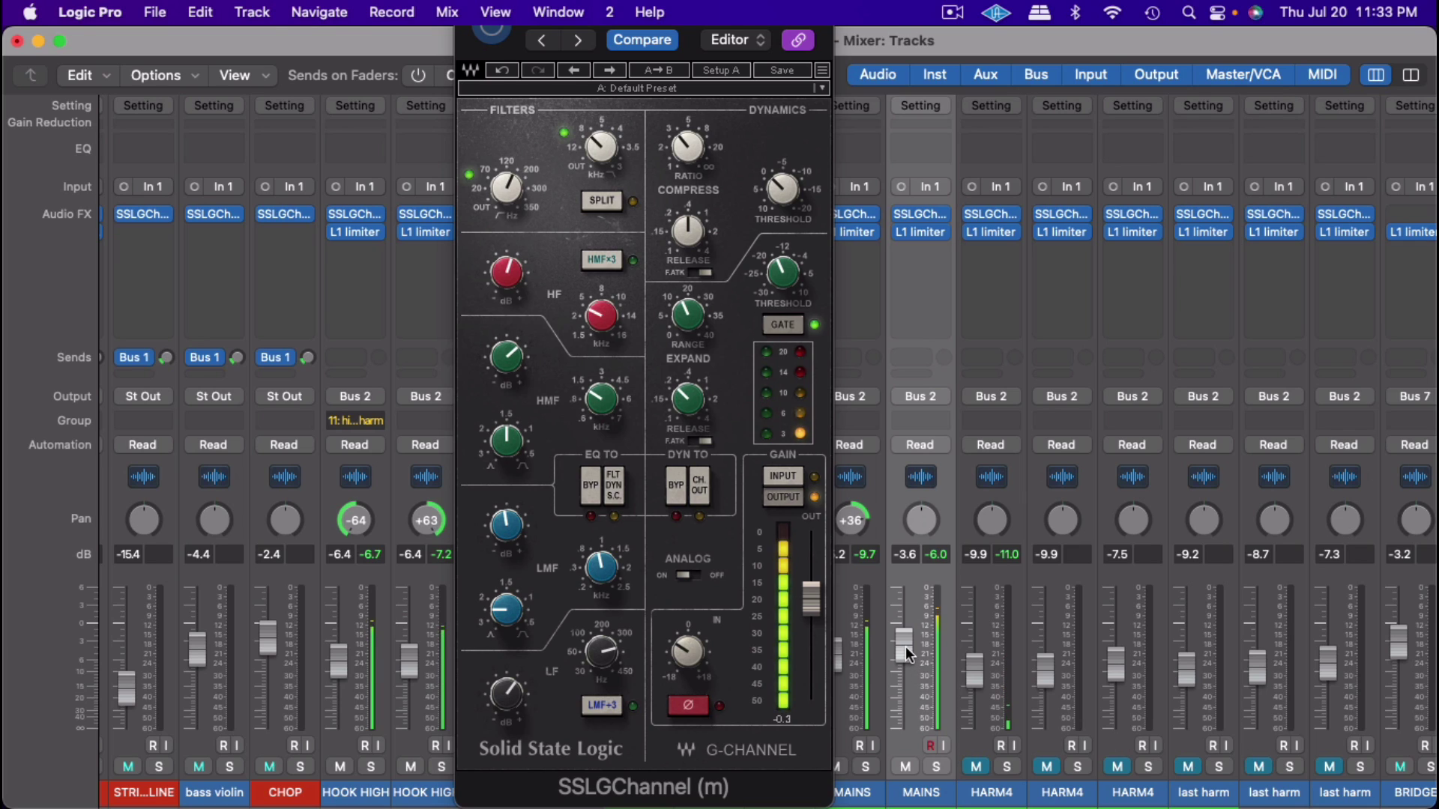
pyautogui.moveTo(905, 647); pyautogui.dragTo(906, 658)
pyautogui.click(925, 215)
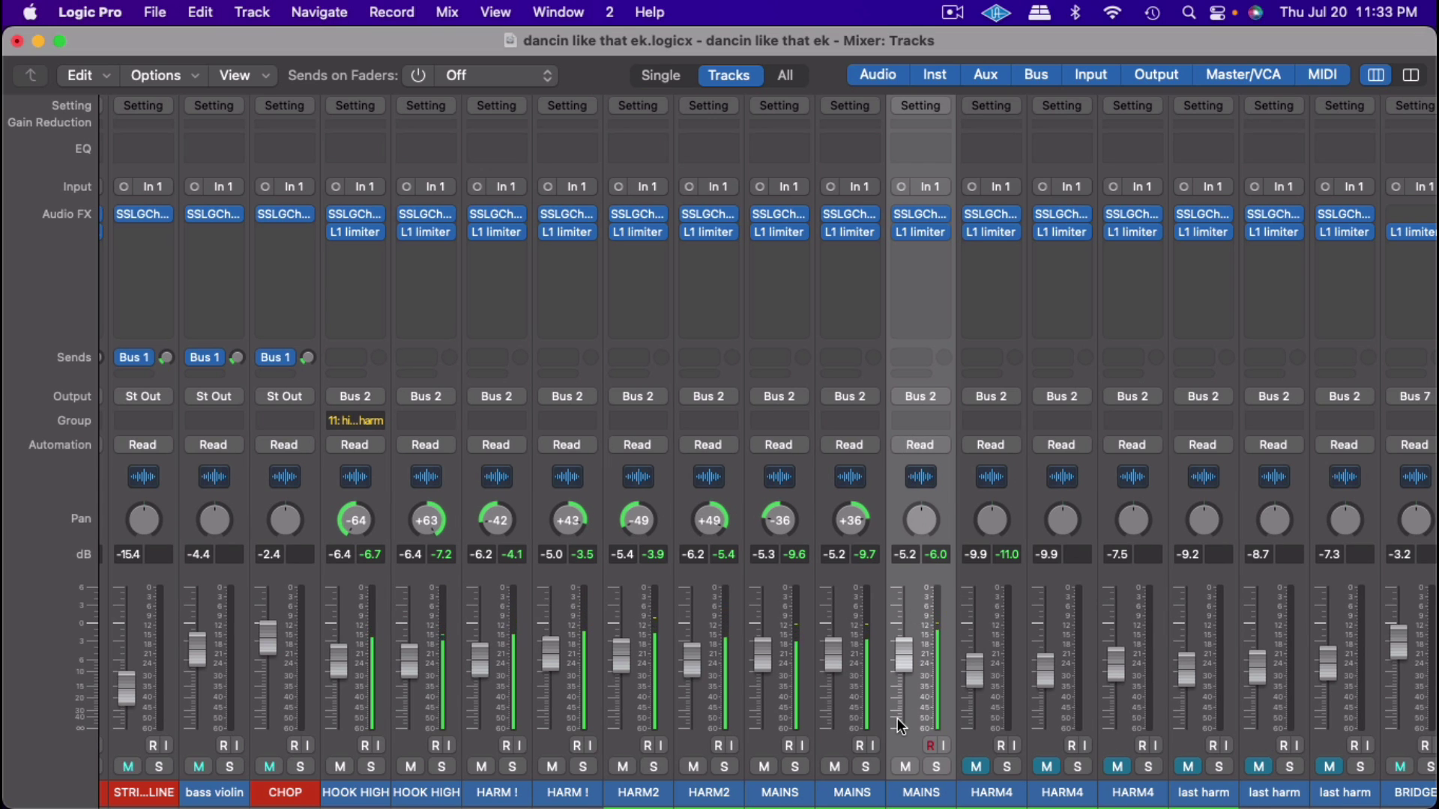
# Step: Unmute the first HARM4 track and raise its volume fader to -5.6 dB
pyautogui.hscroll(5, 897, 718)
pyautogui.hscroll(-3, 900, 724)
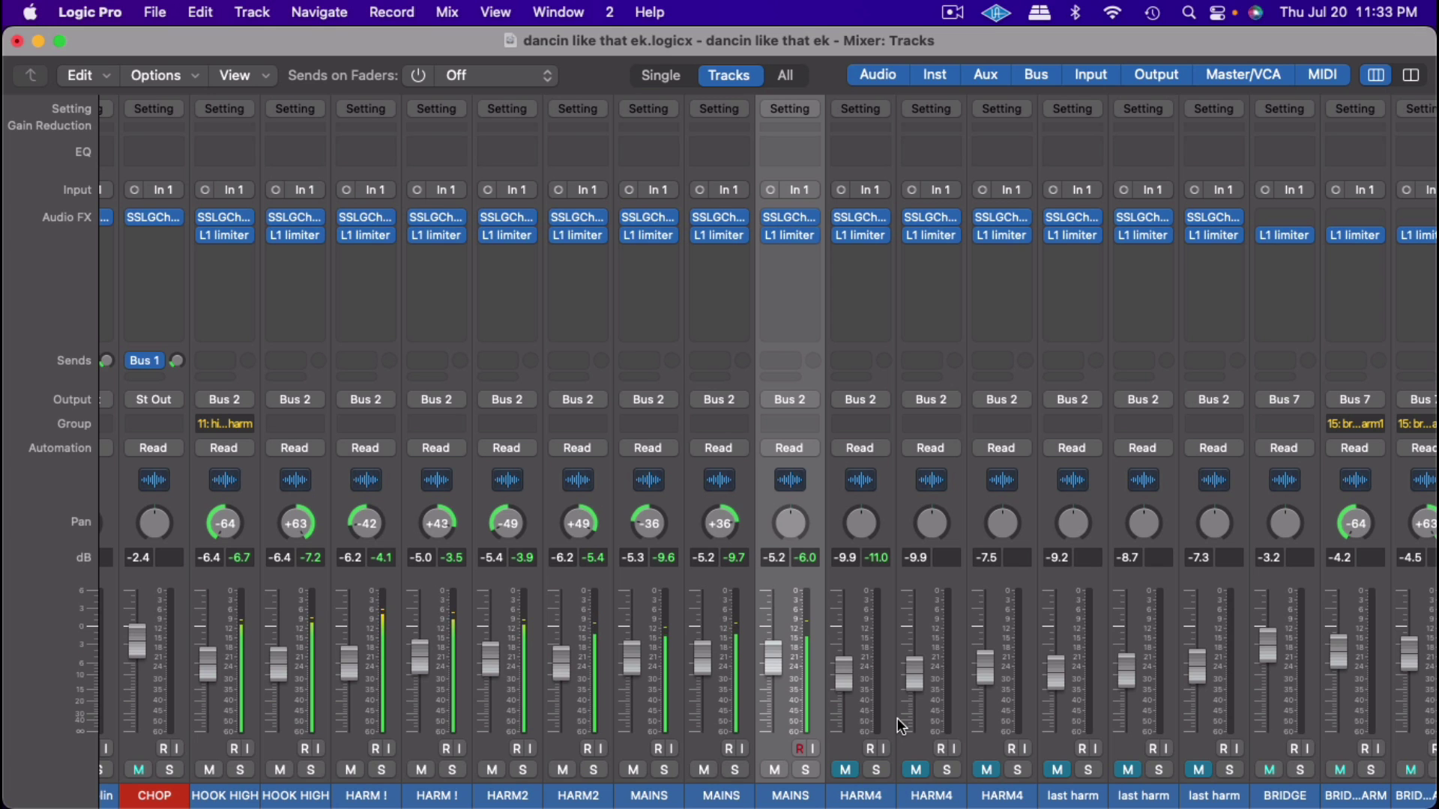
pyautogui.hscroll(3, 901, 725)
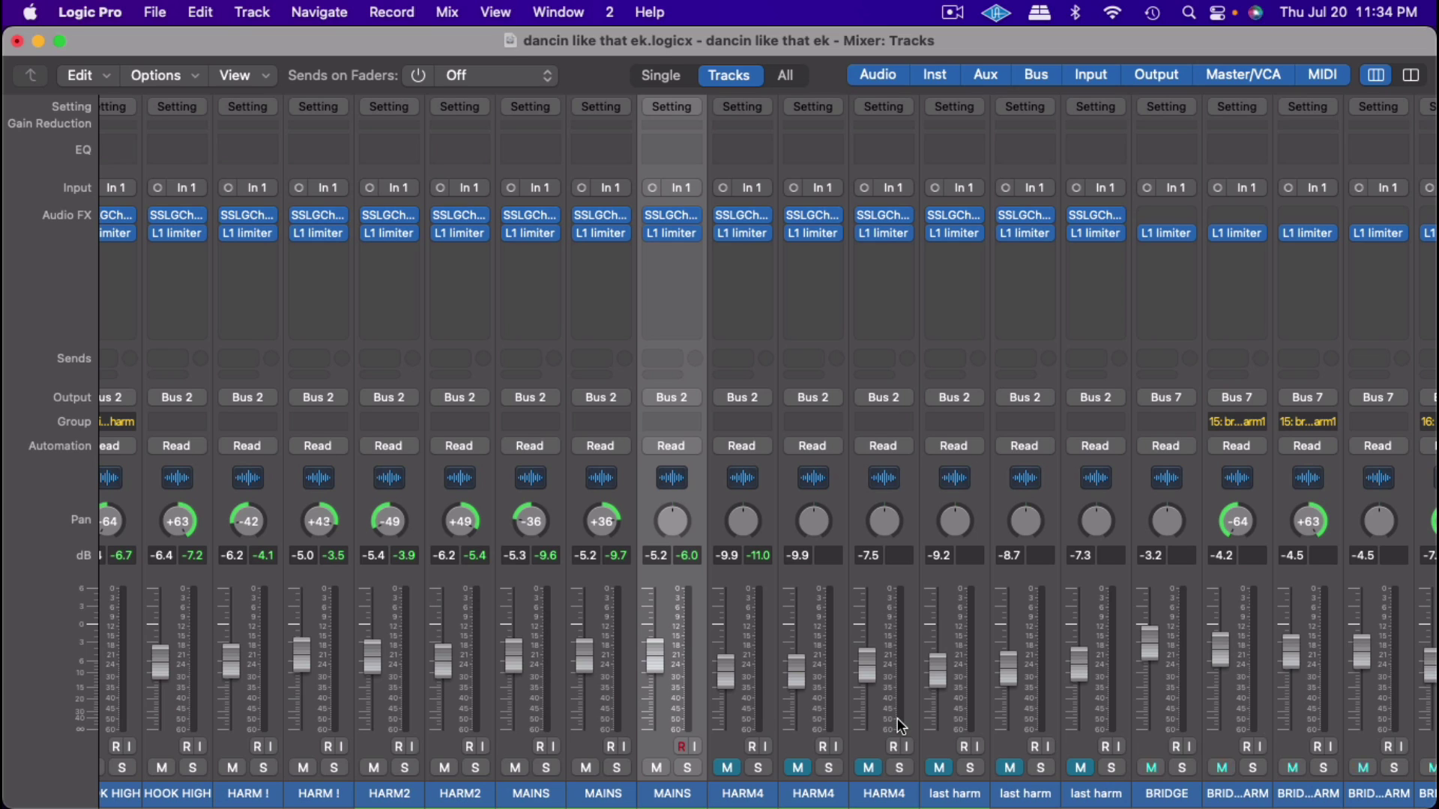
pyautogui.click(728, 772)
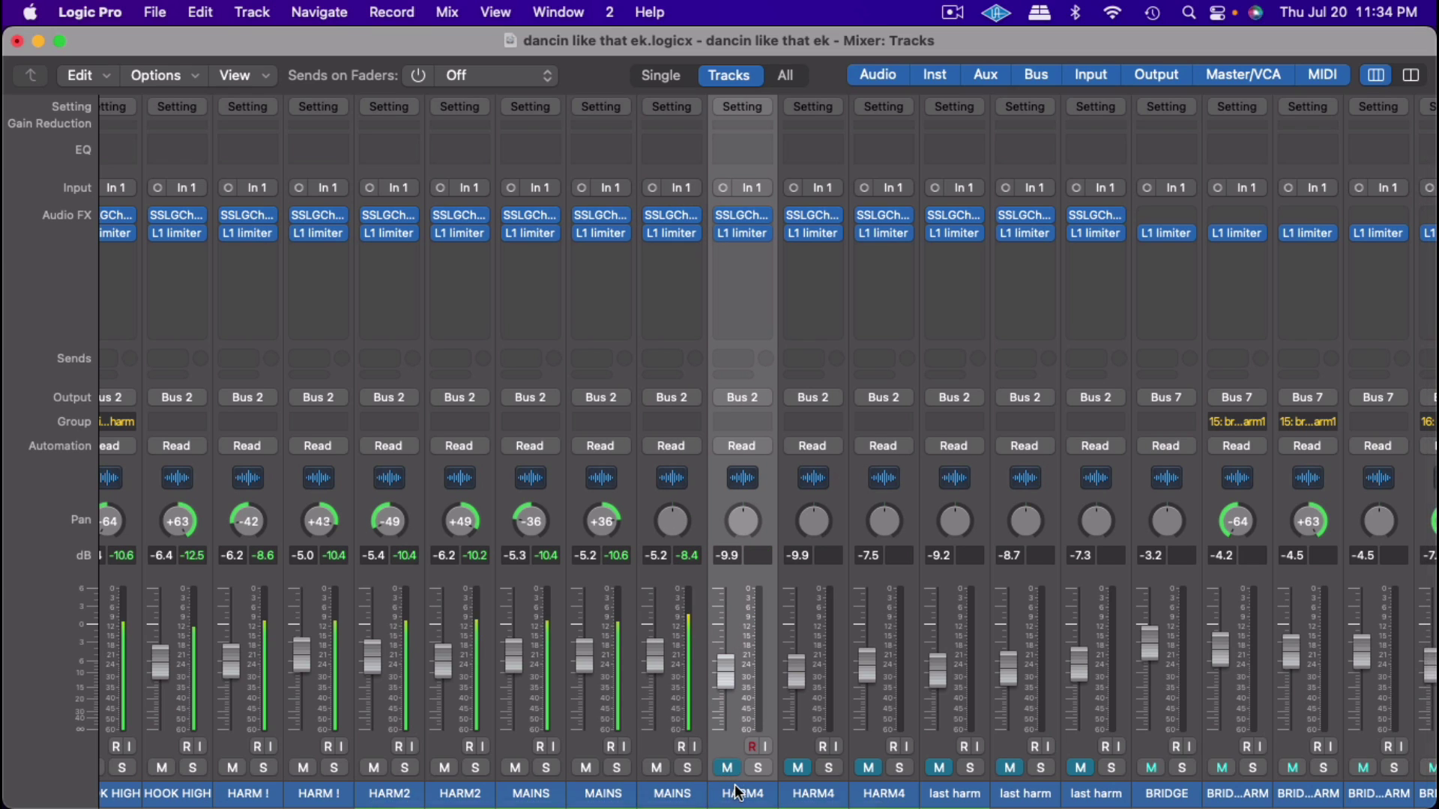
pyautogui.click(729, 769)
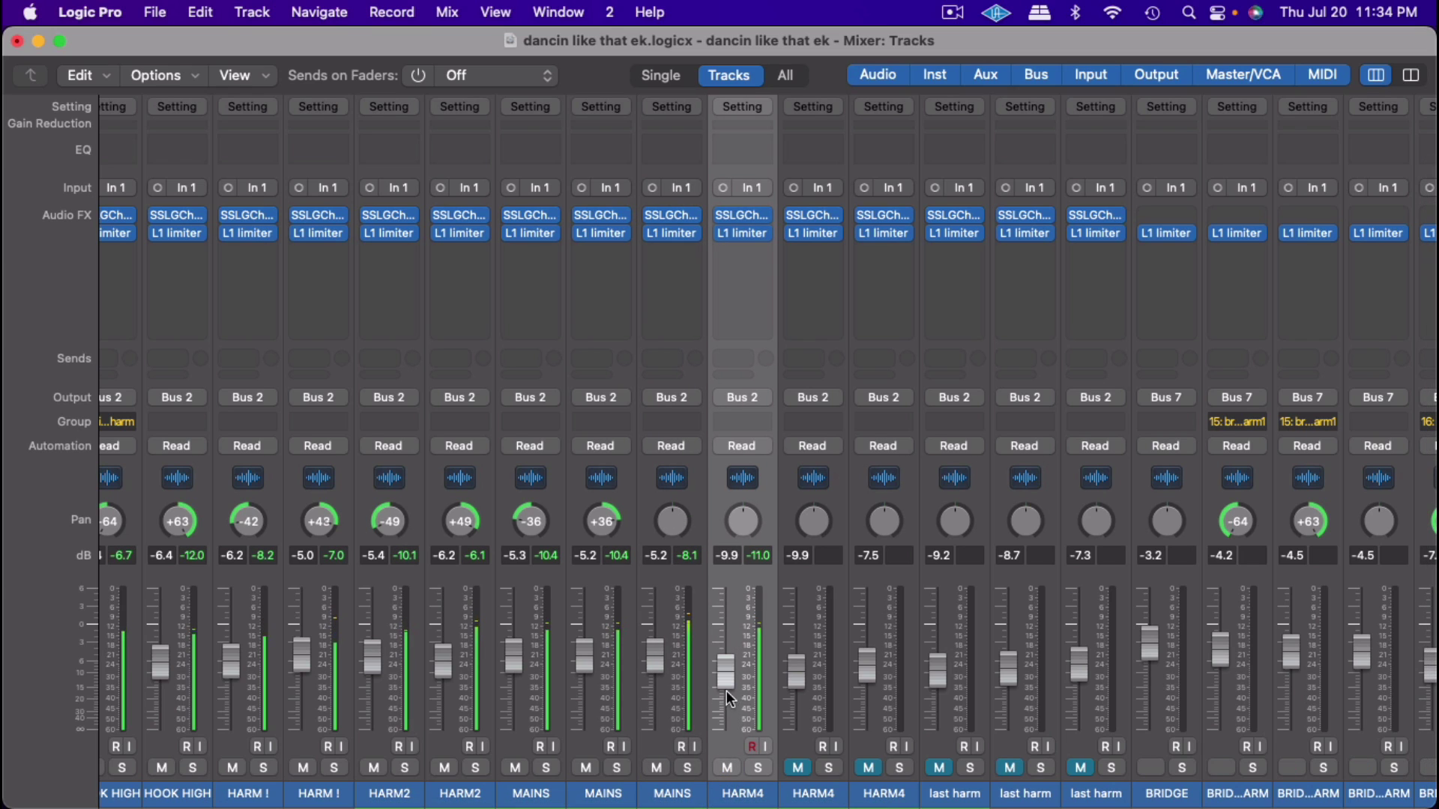
pyautogui.moveTo(724, 675)
pyautogui.mouseDown()
pyautogui.moveTo(724, 630)
pyautogui.moveTo(729, 660)
pyautogui.mouseUp()
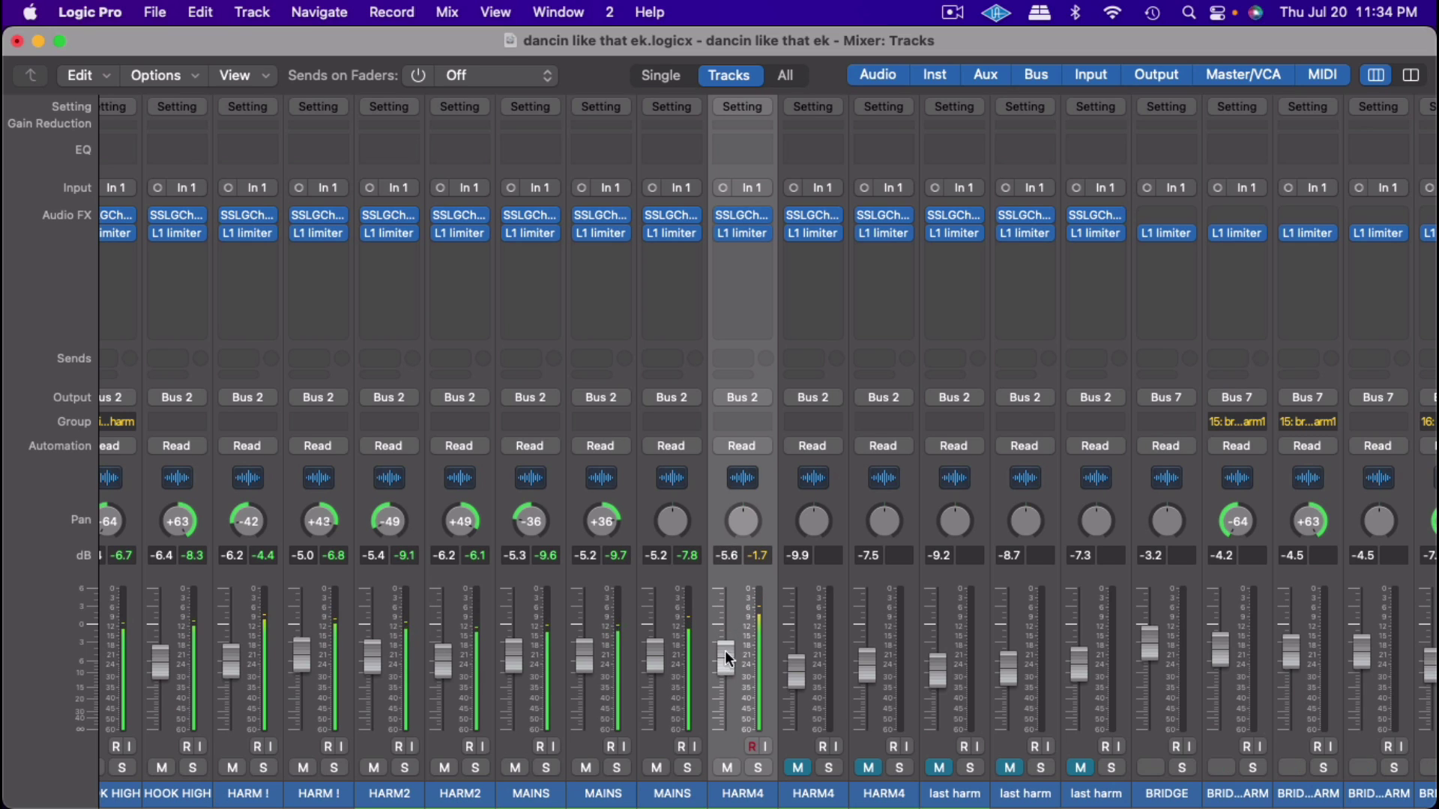
# Step: In the first HARM4 track's SSLGChannel, flip the Analog switch and reduce the input gain and output level
pyautogui.click(744, 215)
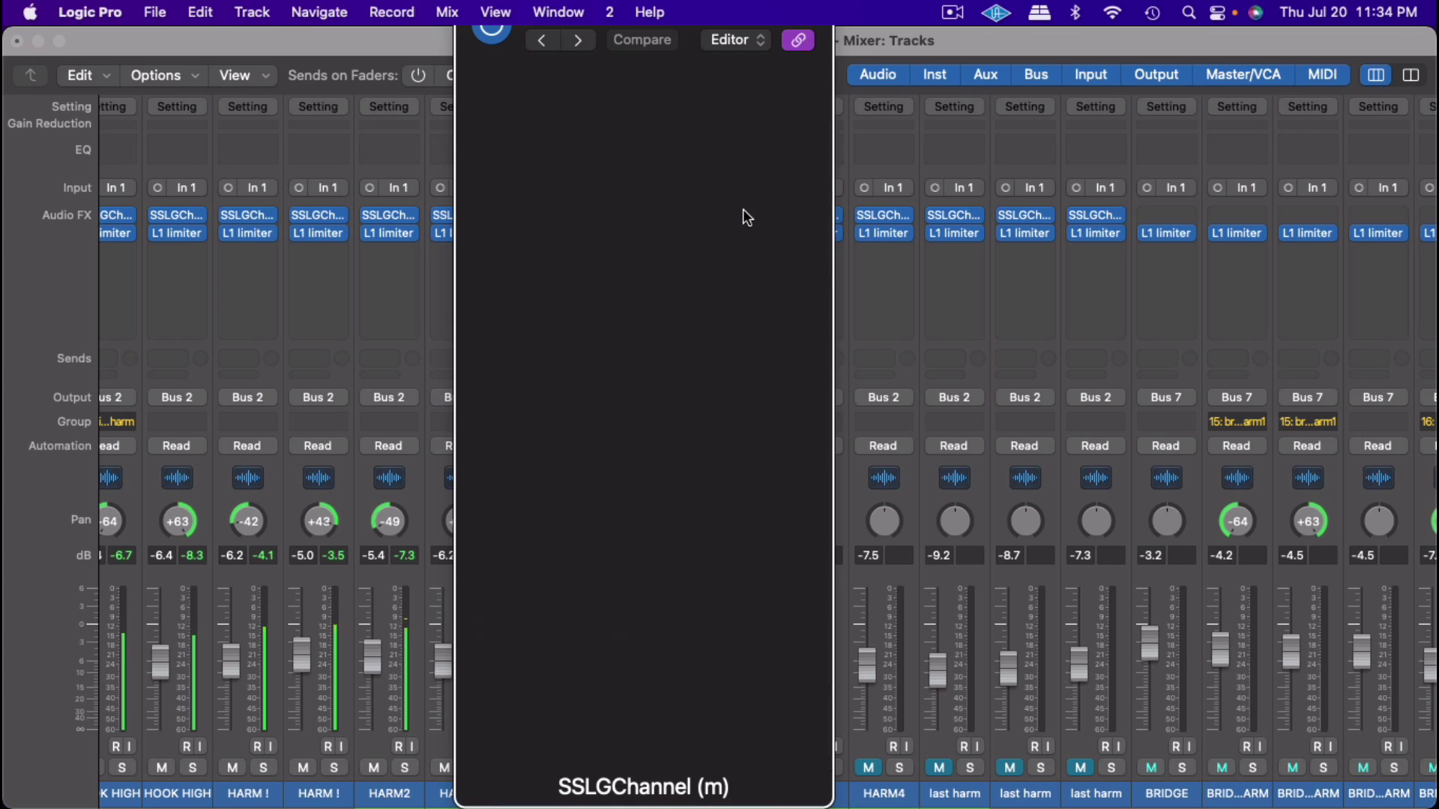
pyautogui.click(688, 577)
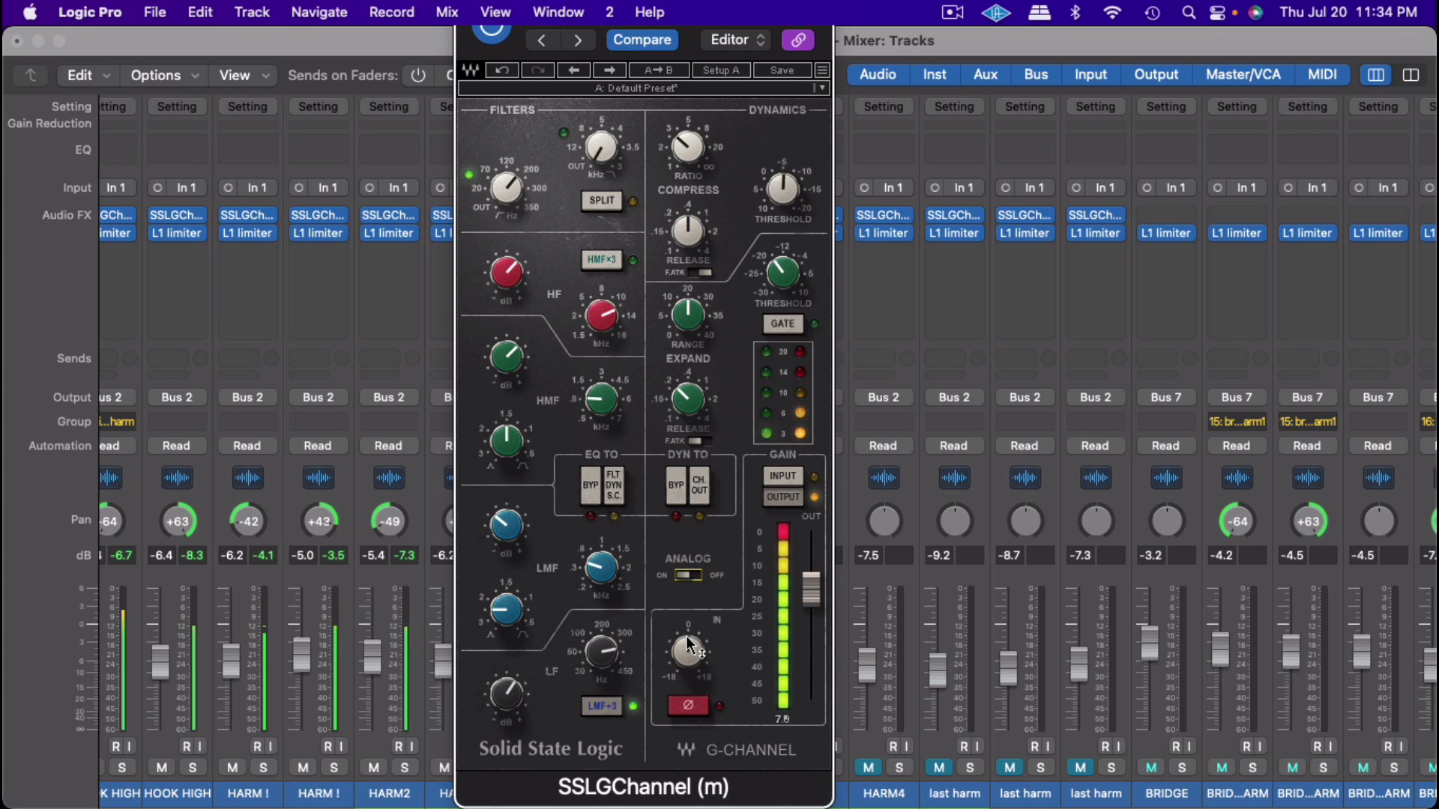
pyautogui.moveTo(688, 650); pyautogui.dragTo(688, 669)
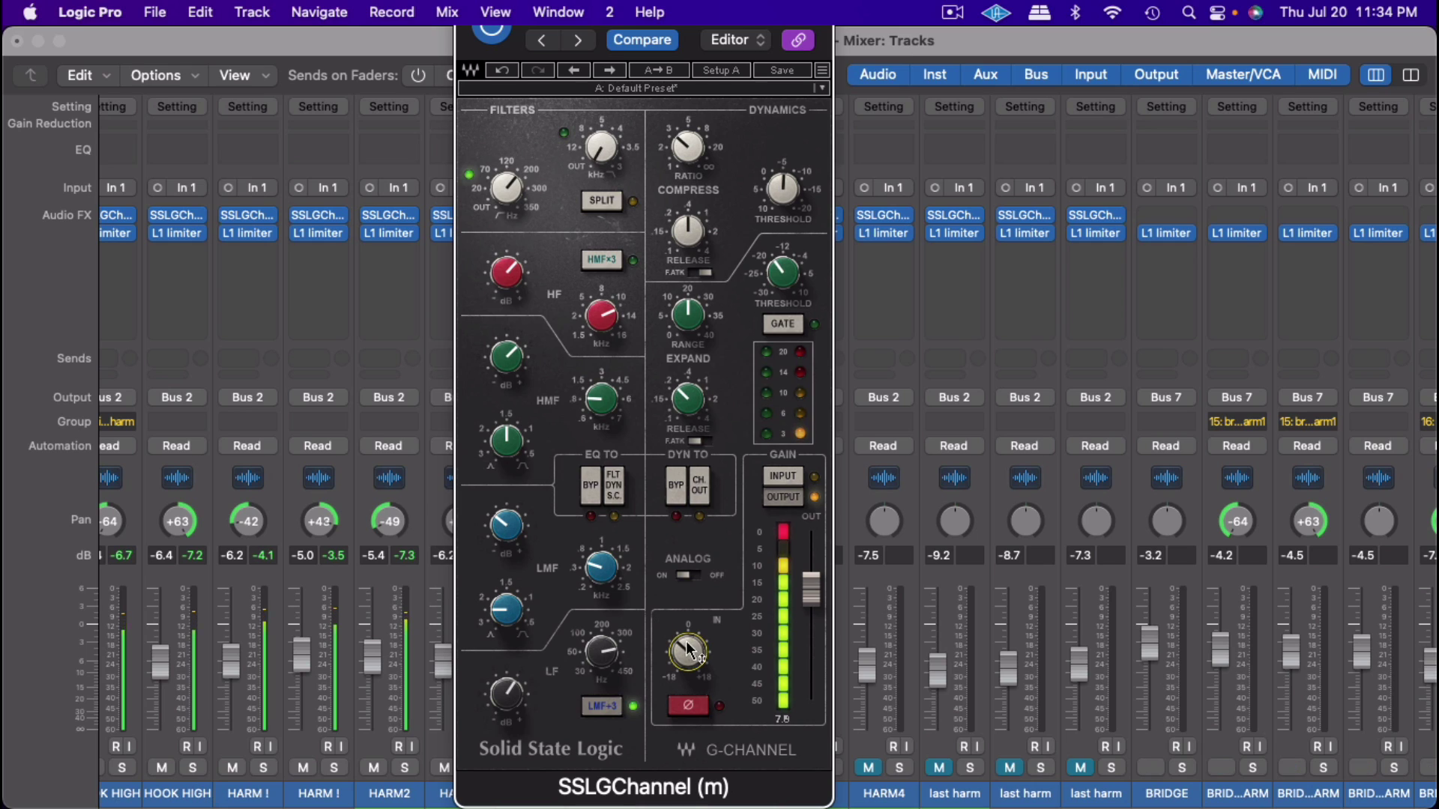
pyautogui.moveTo(823, 596); pyautogui.dragTo(821, 620)
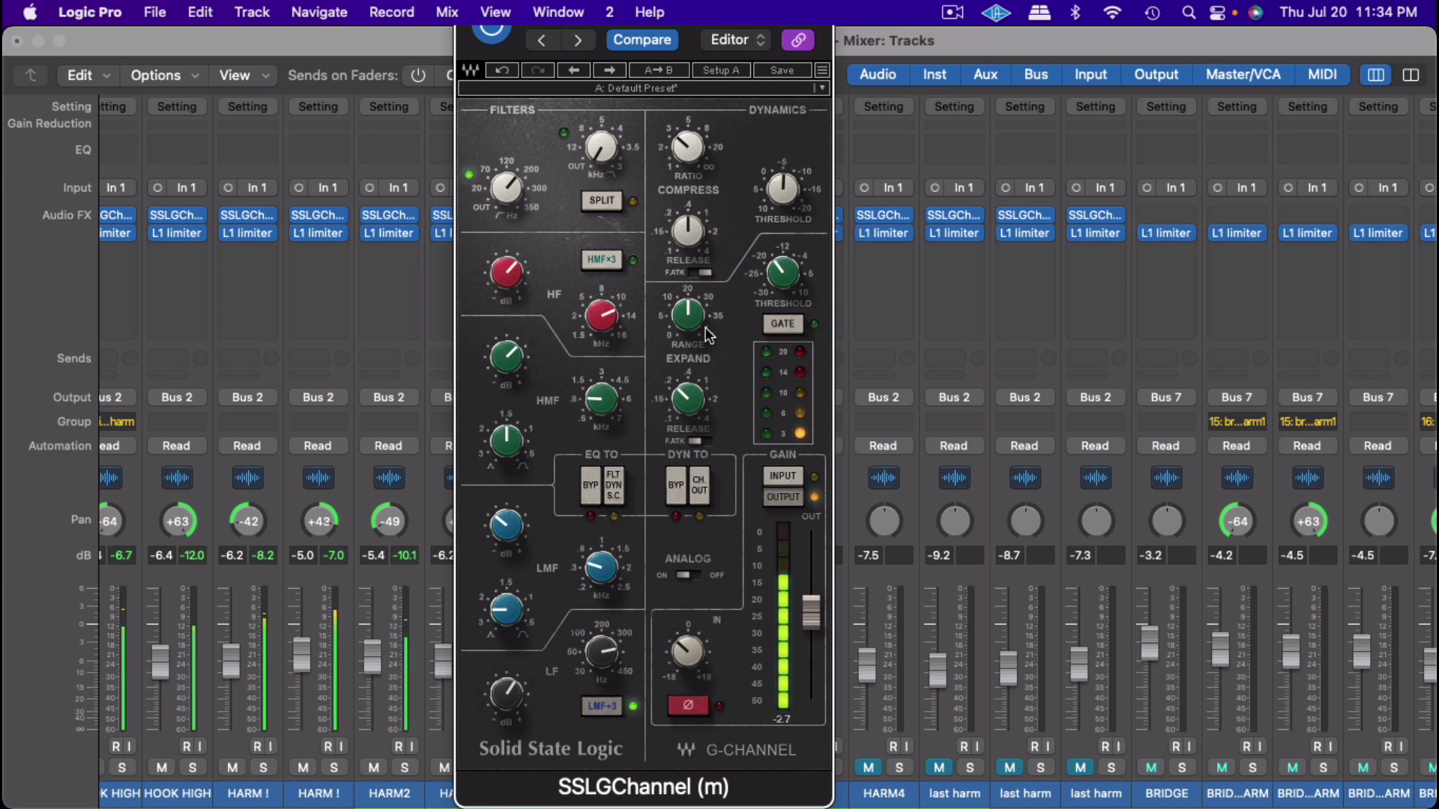
# Step: Raise the compressor threshold, engage the low-pass filter and slightly reduce the HF gain on the first HARM4 track
pyautogui.moveTo(787, 206); pyautogui.dragTo(787, 193)
pyautogui.moveTo(631, 153); pyautogui.dragTo(595, 174)
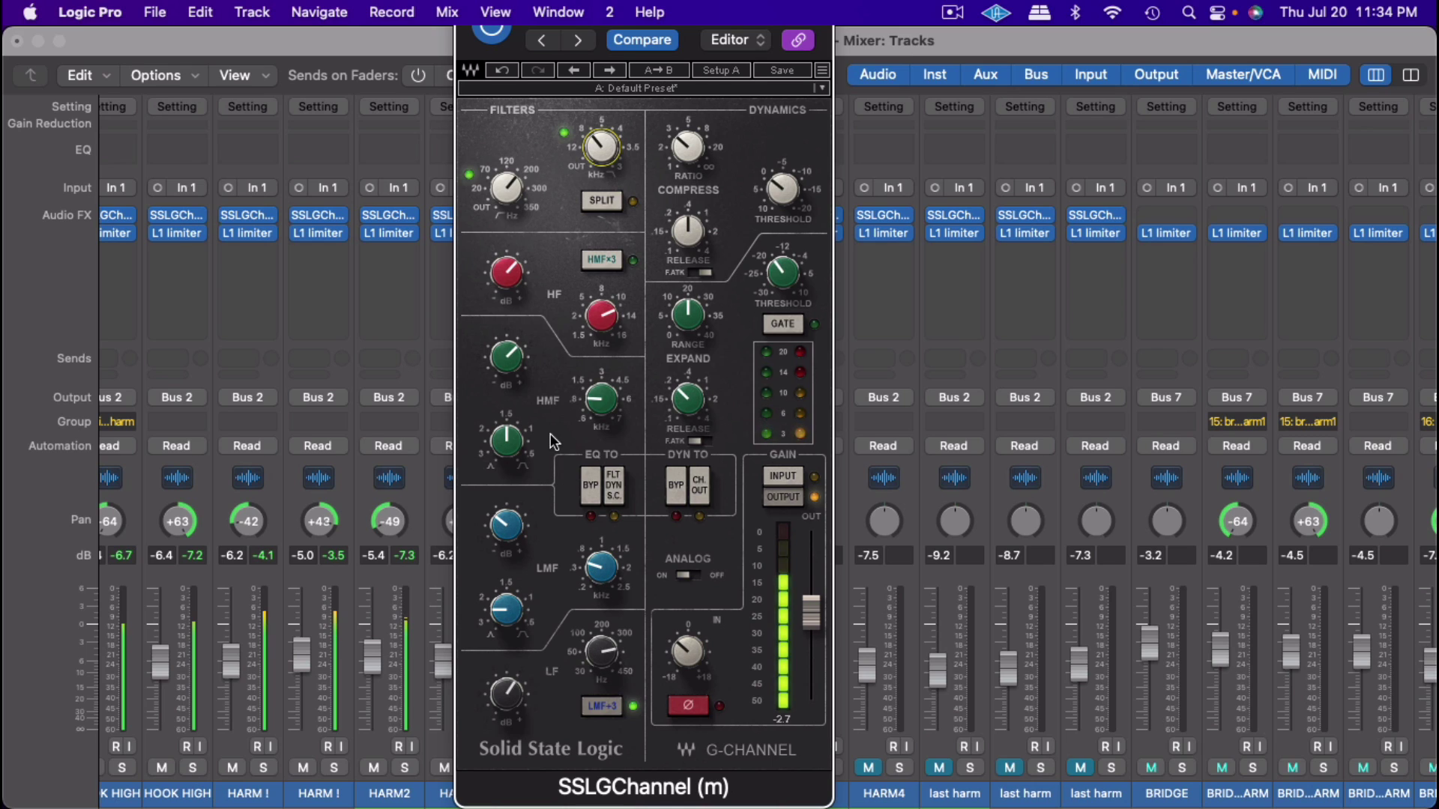
pyautogui.click(507, 272)
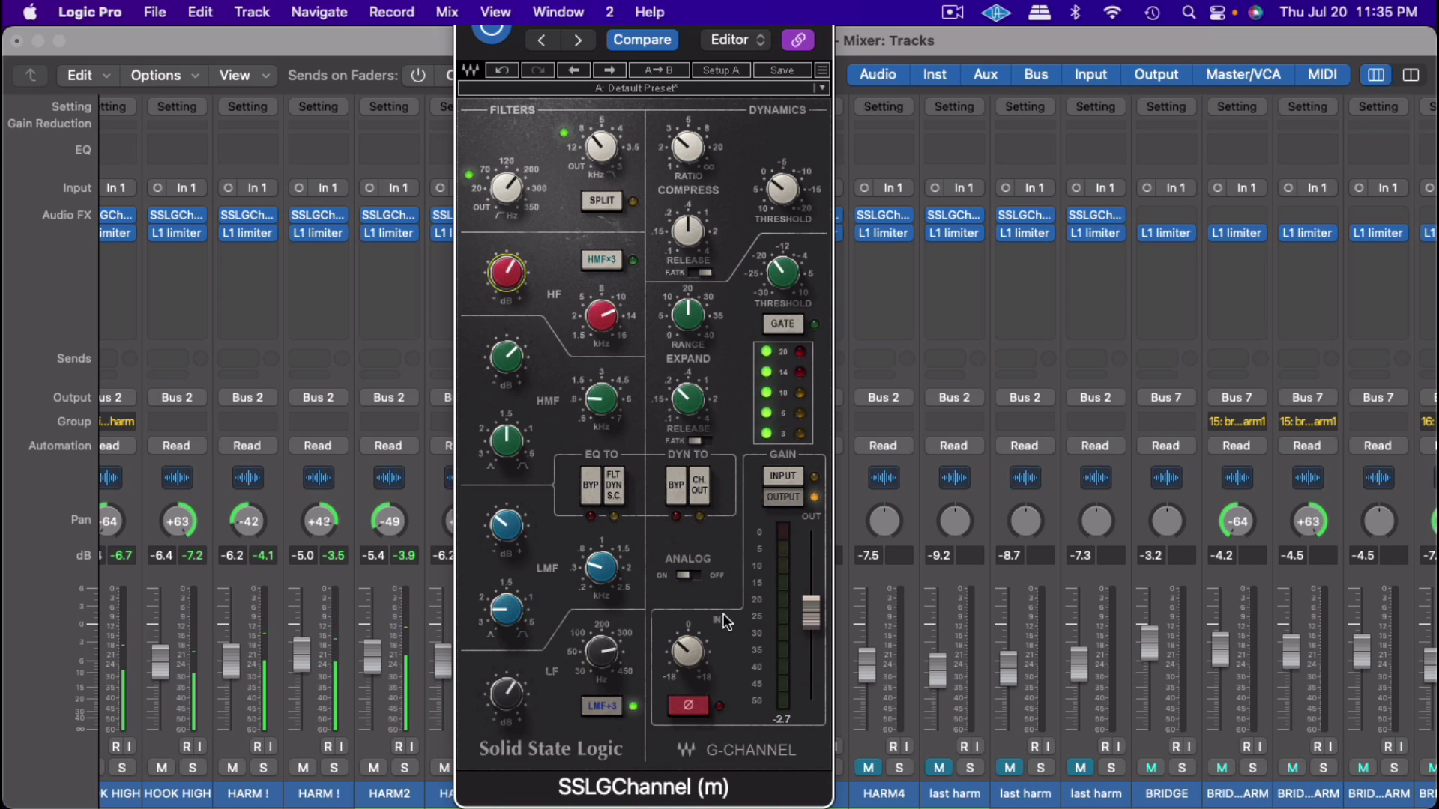
# Step: Copy the first HARM4 track's SSLGChannel settings and raise its volume fader to 0.4 dB
pyautogui.click(685, 90)
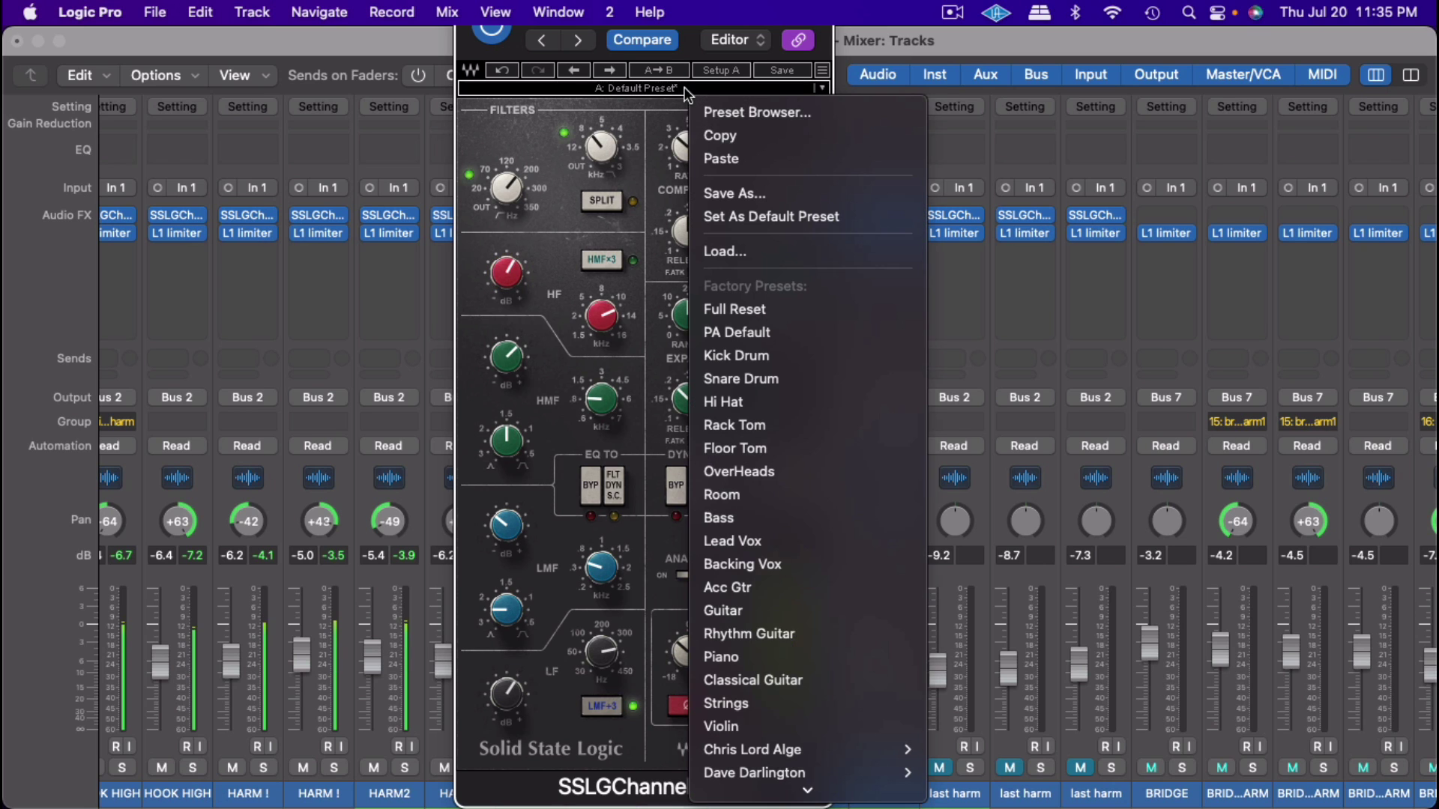
pyautogui.click(718, 138)
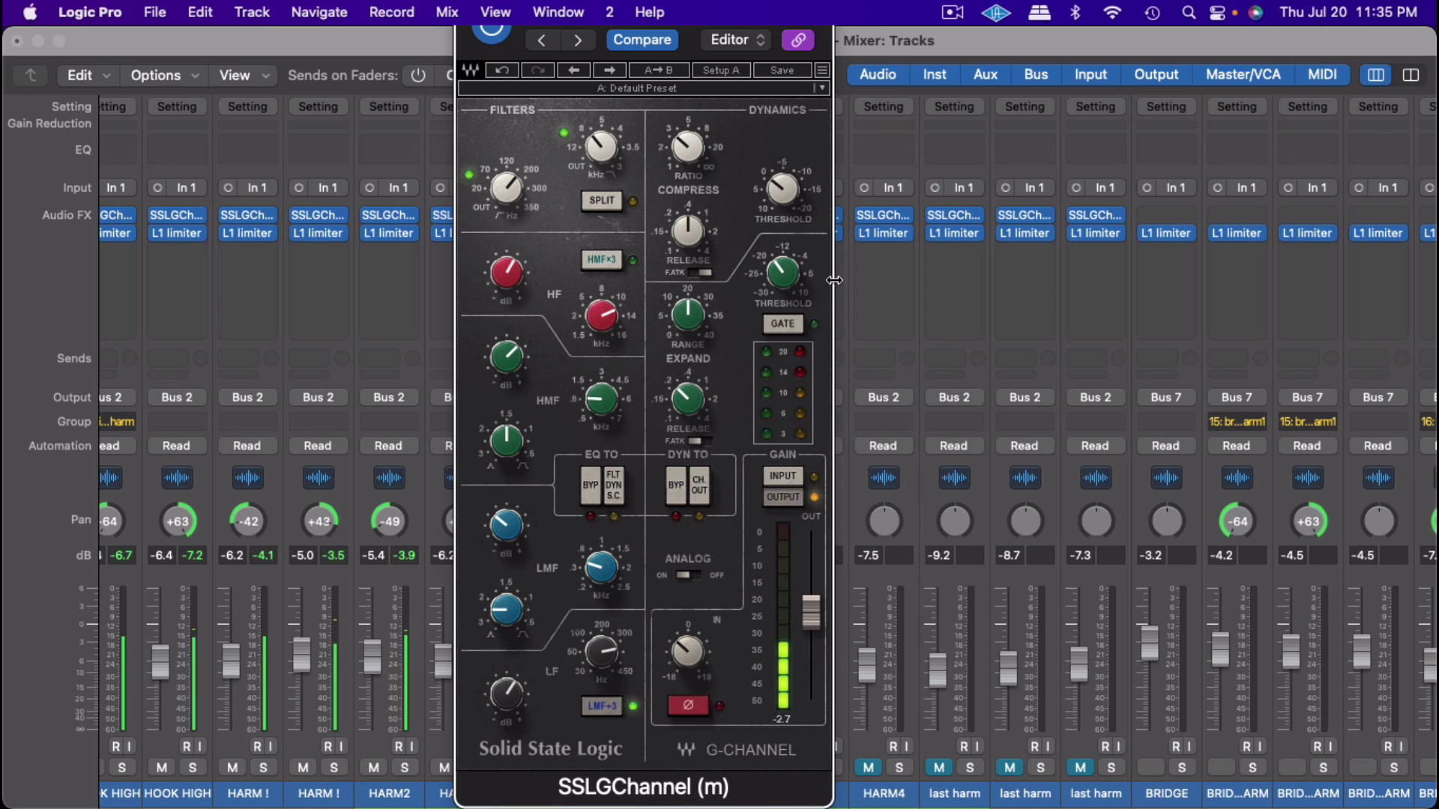
pyautogui.hscroll(-3, 1042, 559)
pyautogui.hscroll(-2, 1041, 559)
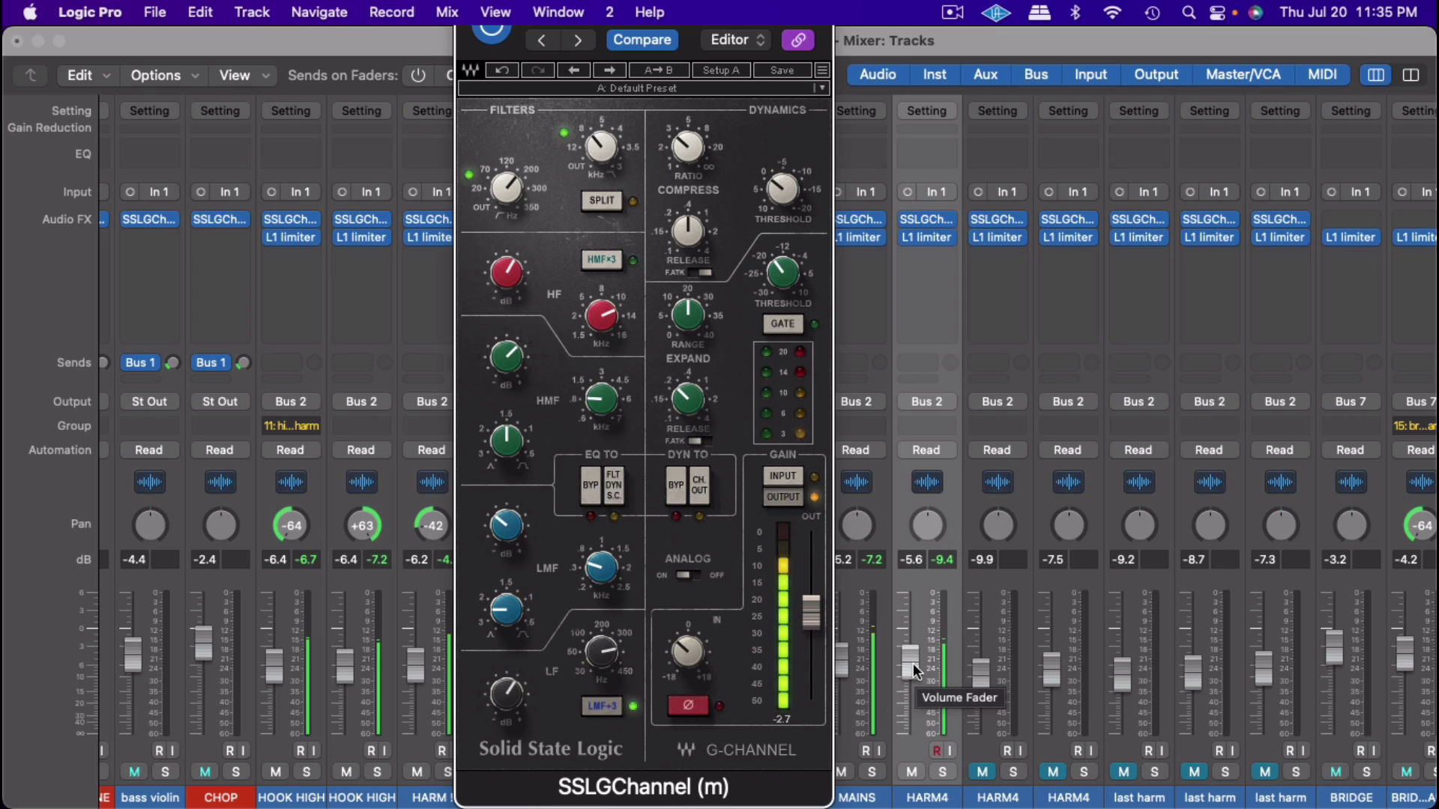
pyautogui.moveTo(913, 662); pyautogui.dragTo(913, 657)
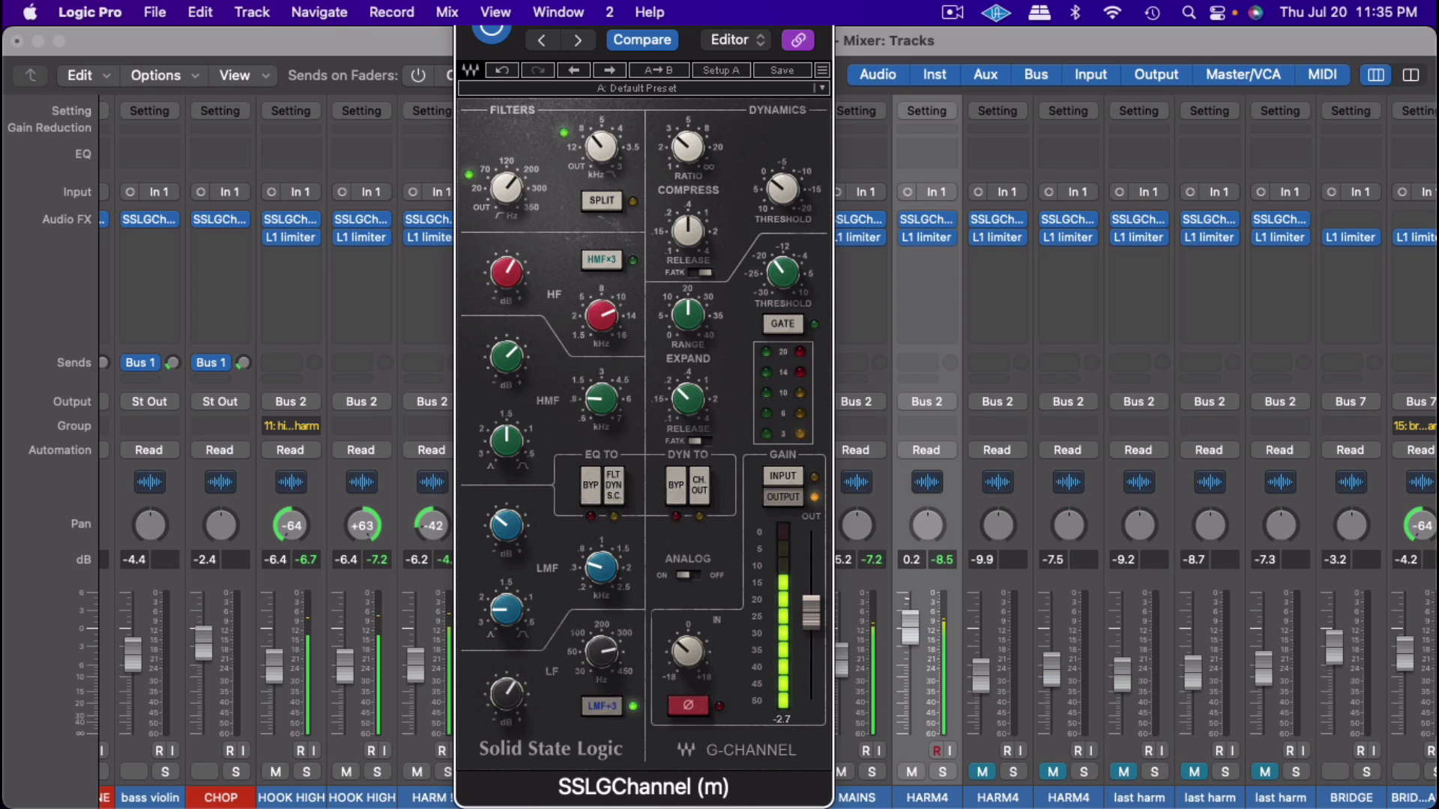
pyautogui.click(916, 627)
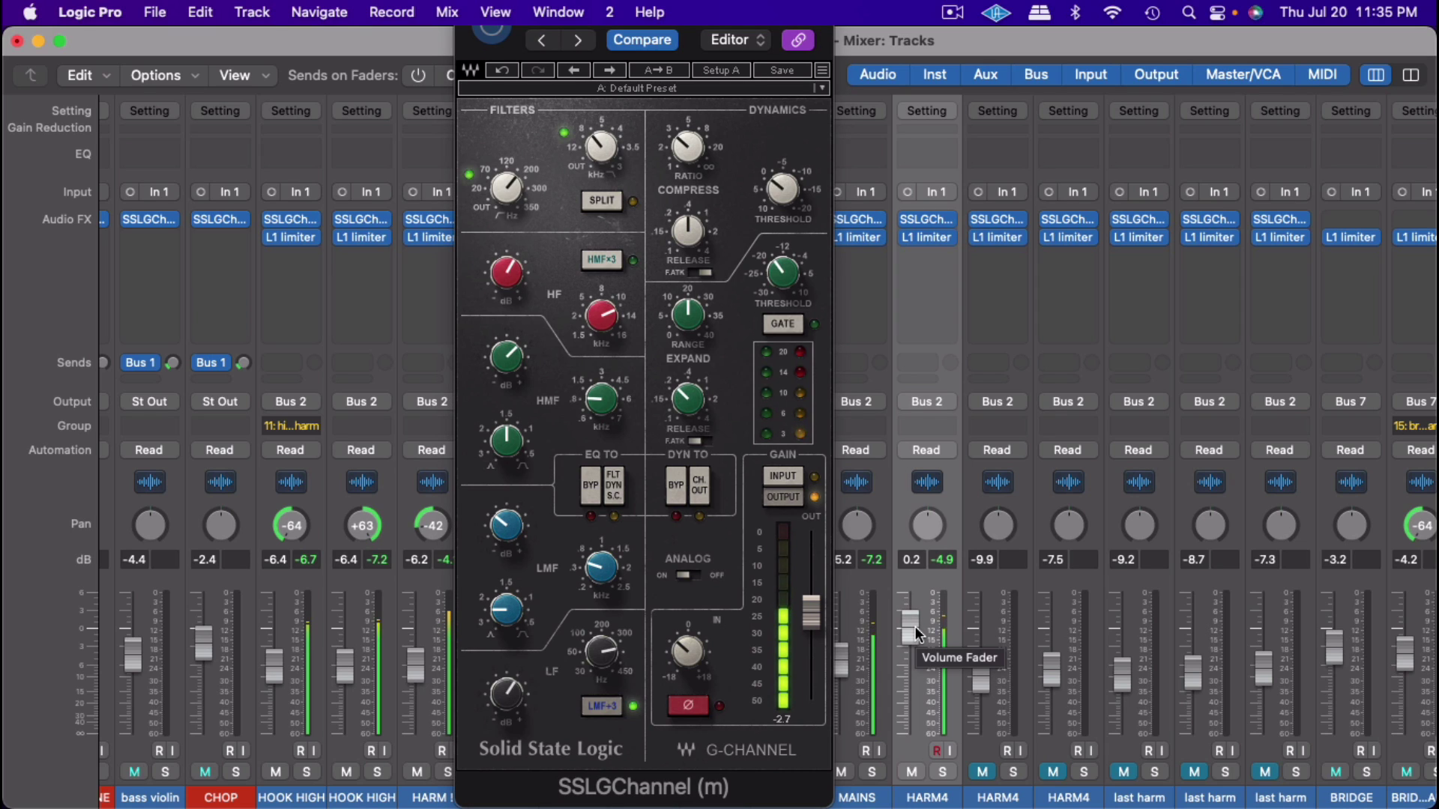
pyautogui.moveTo(910, 626); pyautogui.dragTo(910, 629)
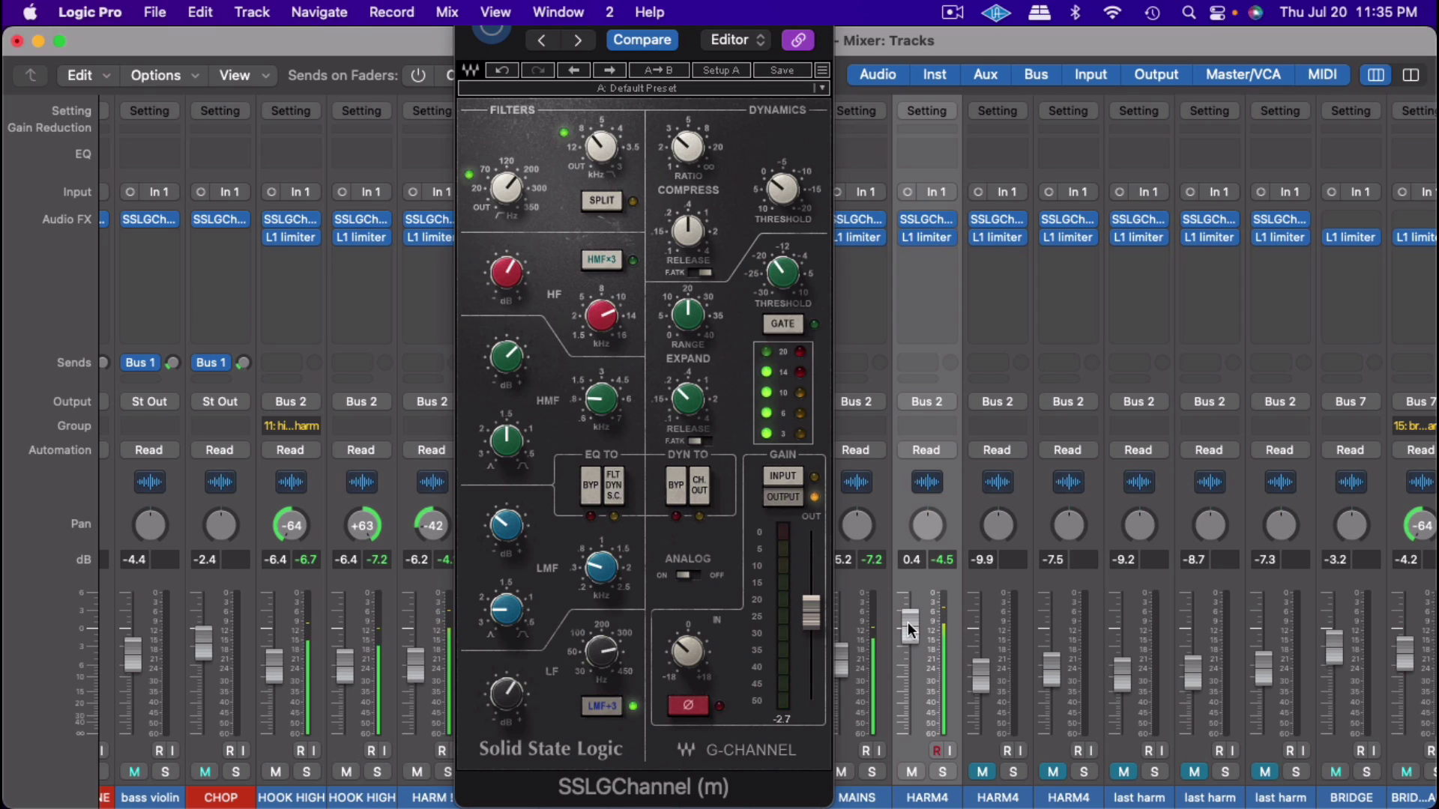
# Step: Paste the copied SSLGChannel settings into the second HARM4 track and unmute it with its volume fader at 0.4 dB
pyautogui.click(993, 798)
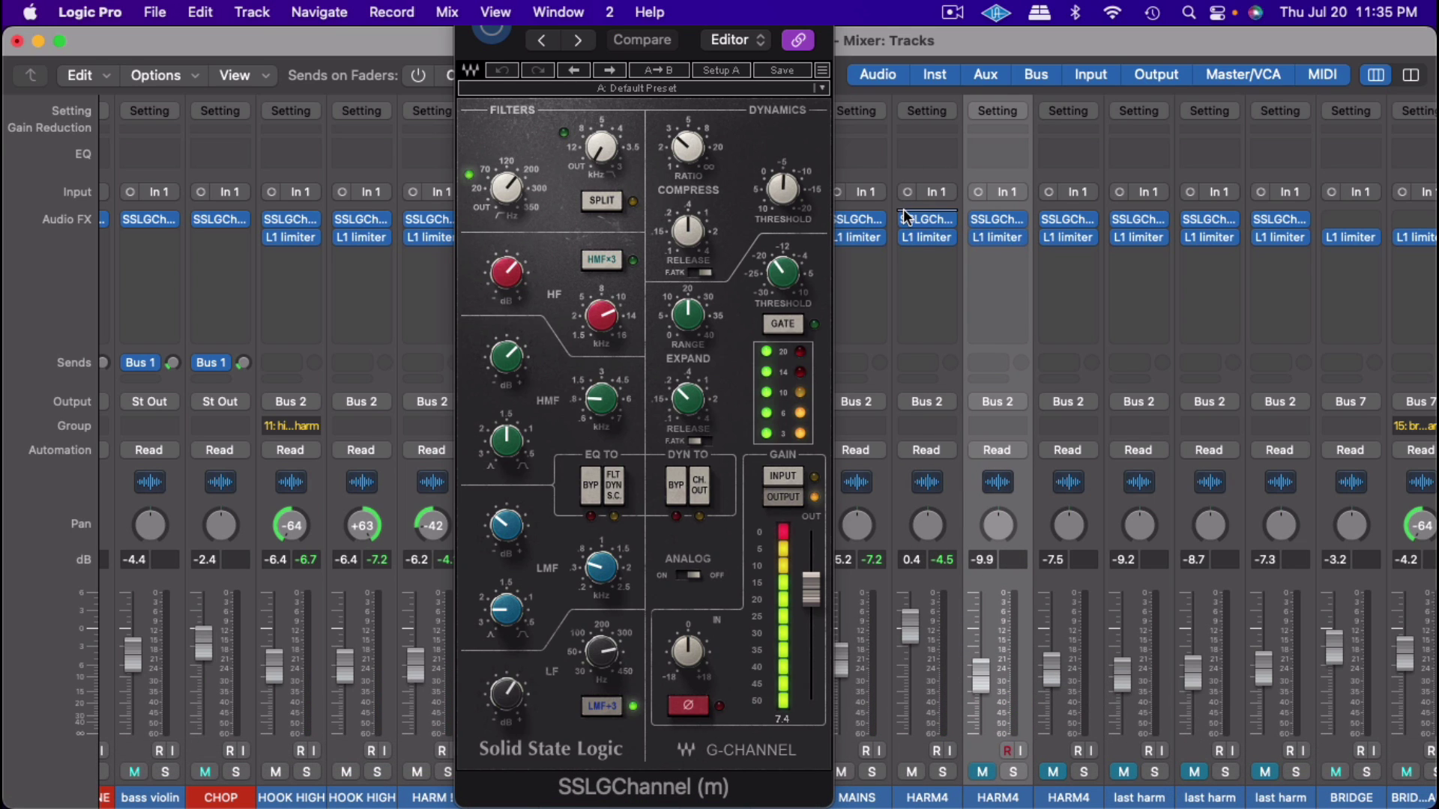
pyautogui.click(677, 90)
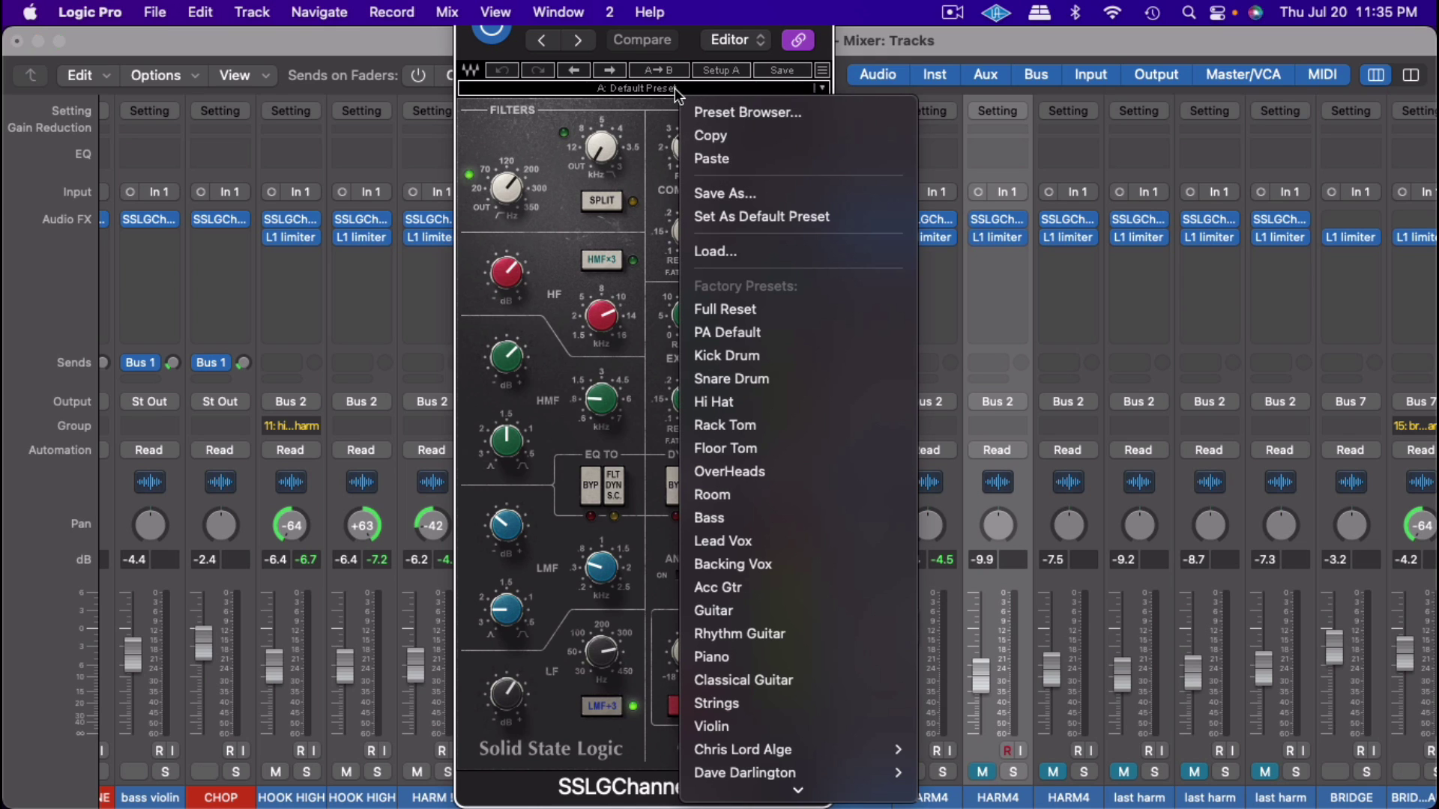
pyautogui.click(698, 159)
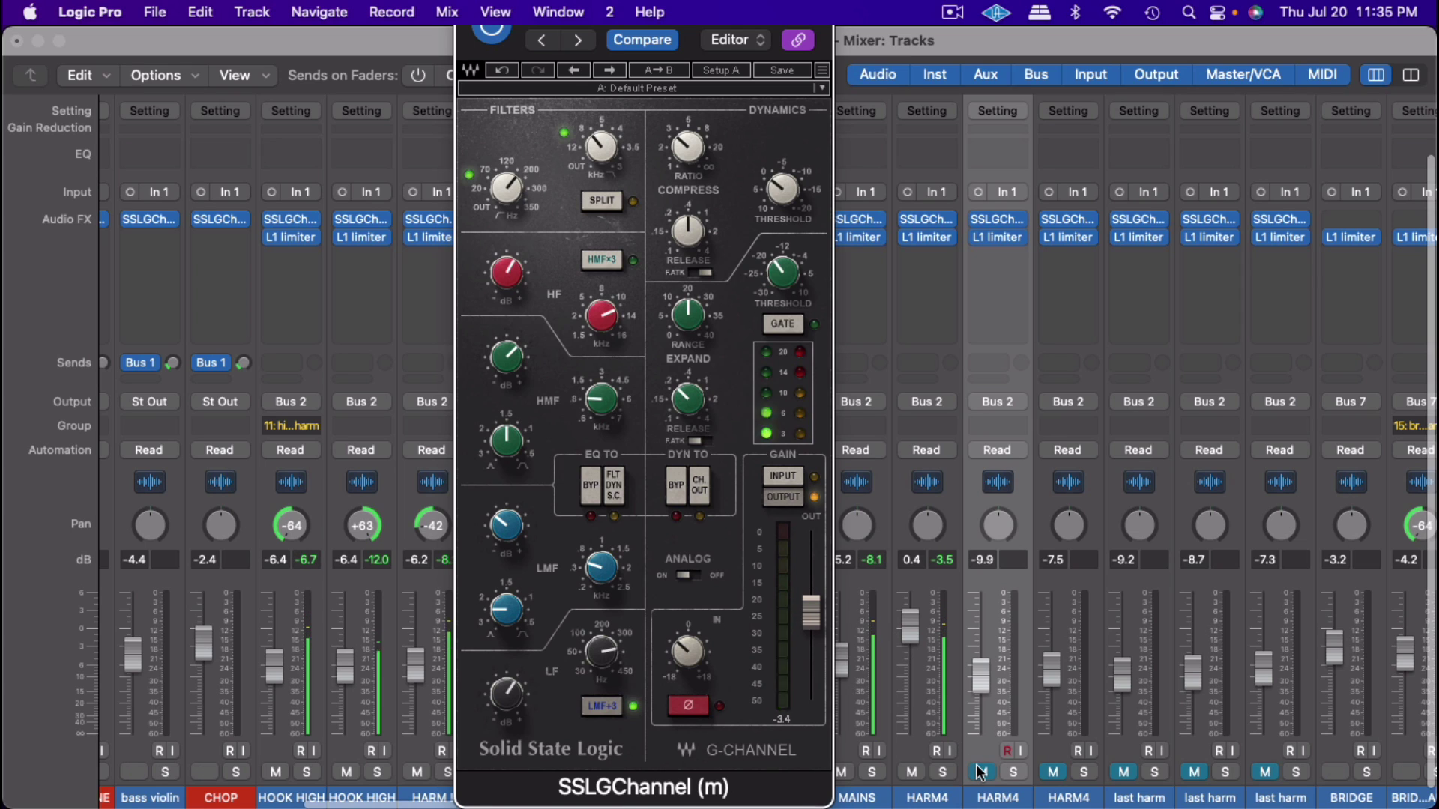
pyautogui.click(986, 701)
pyautogui.moveTo(981, 675); pyautogui.dragTo(980, 626)
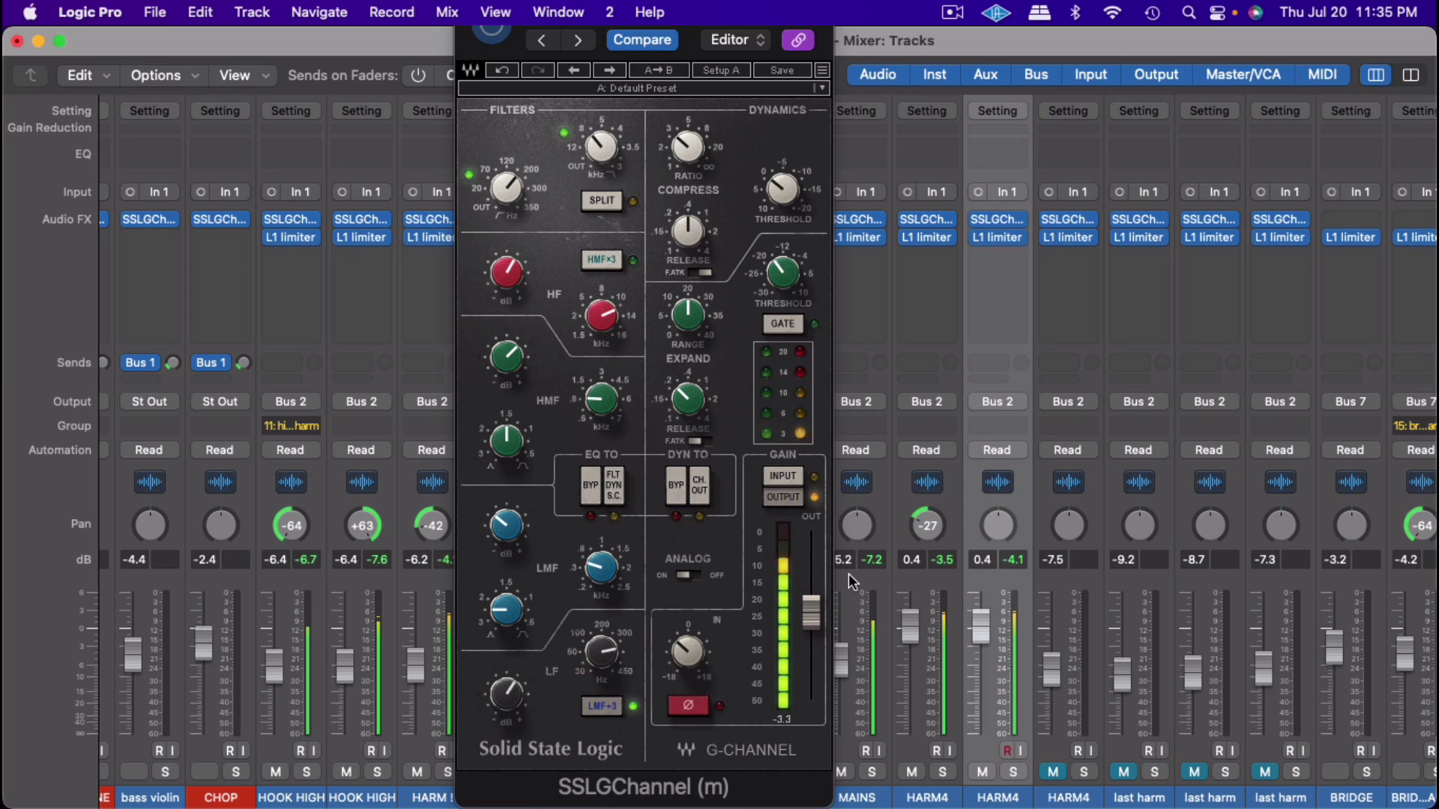
# Step: Pan the first two HARM4 tracks to -64 and +63 and lower both volume faders together to -1.3 dB
pyautogui.moveTo(999, 535)
pyautogui.mouseDown()
pyautogui.moveTo(999, 510)
pyautogui.moveTo(999, 524)
pyautogui.mouseUp()
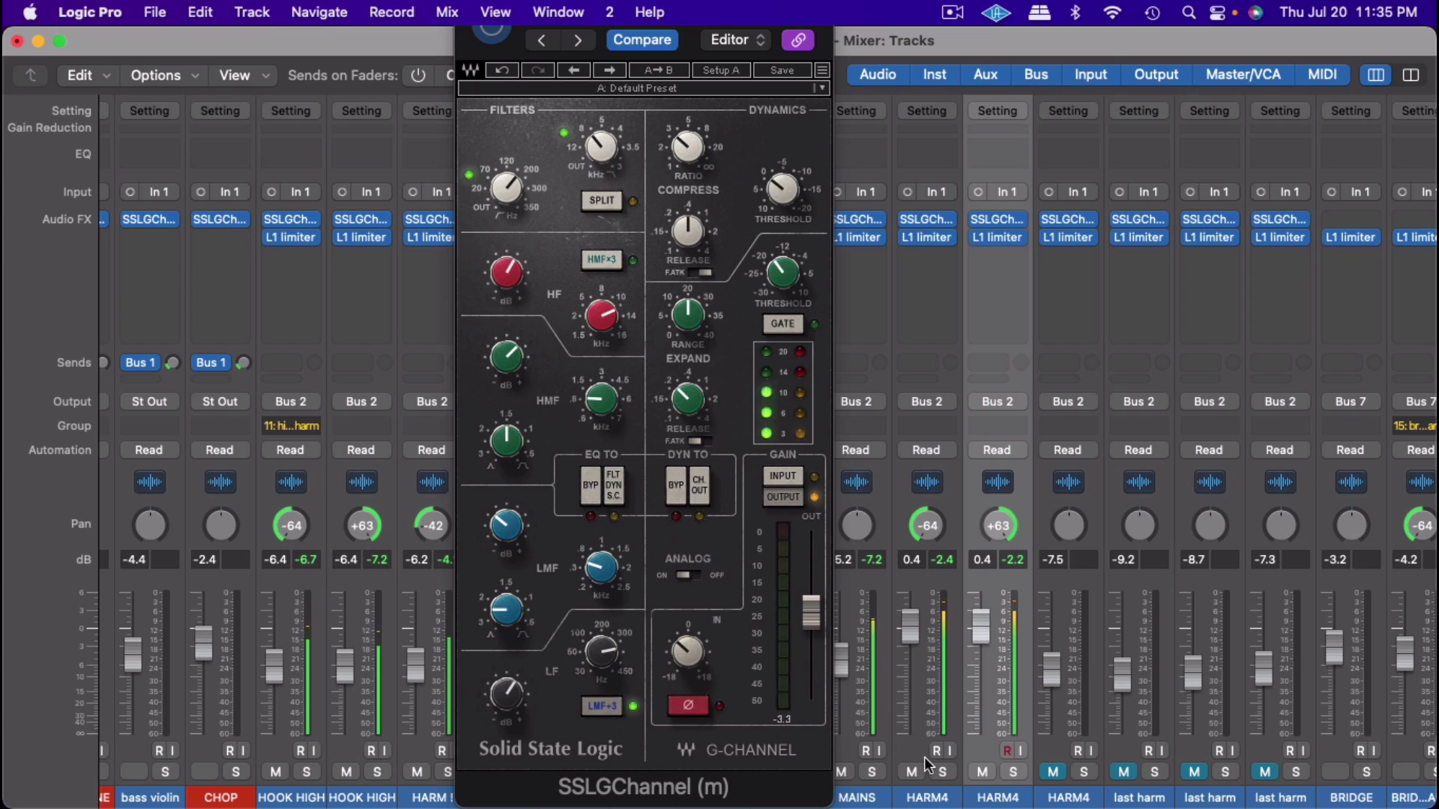
pyautogui.scroll(-1, 999, 802)
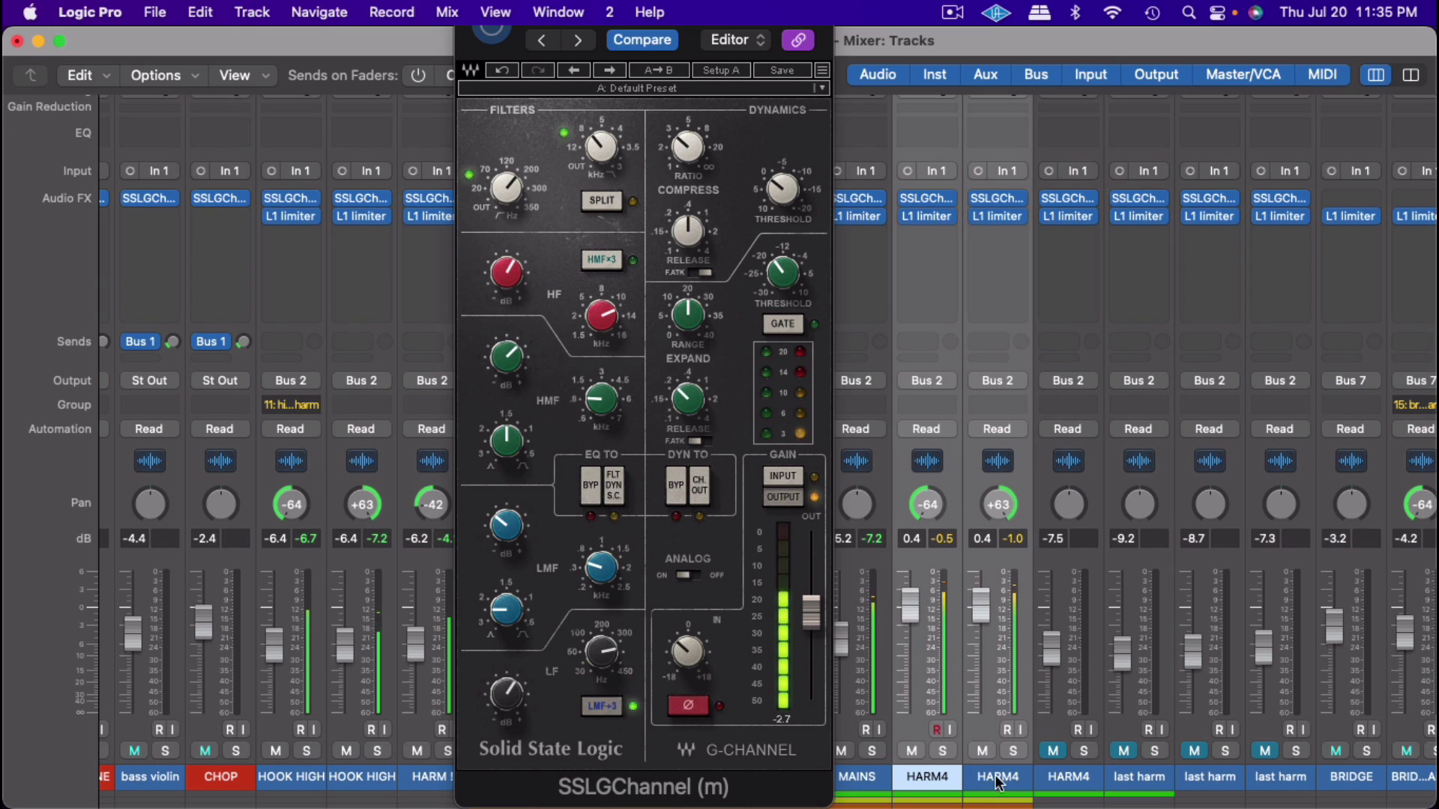
pyautogui.moveTo(910, 622); pyautogui.dragTo(910, 632)
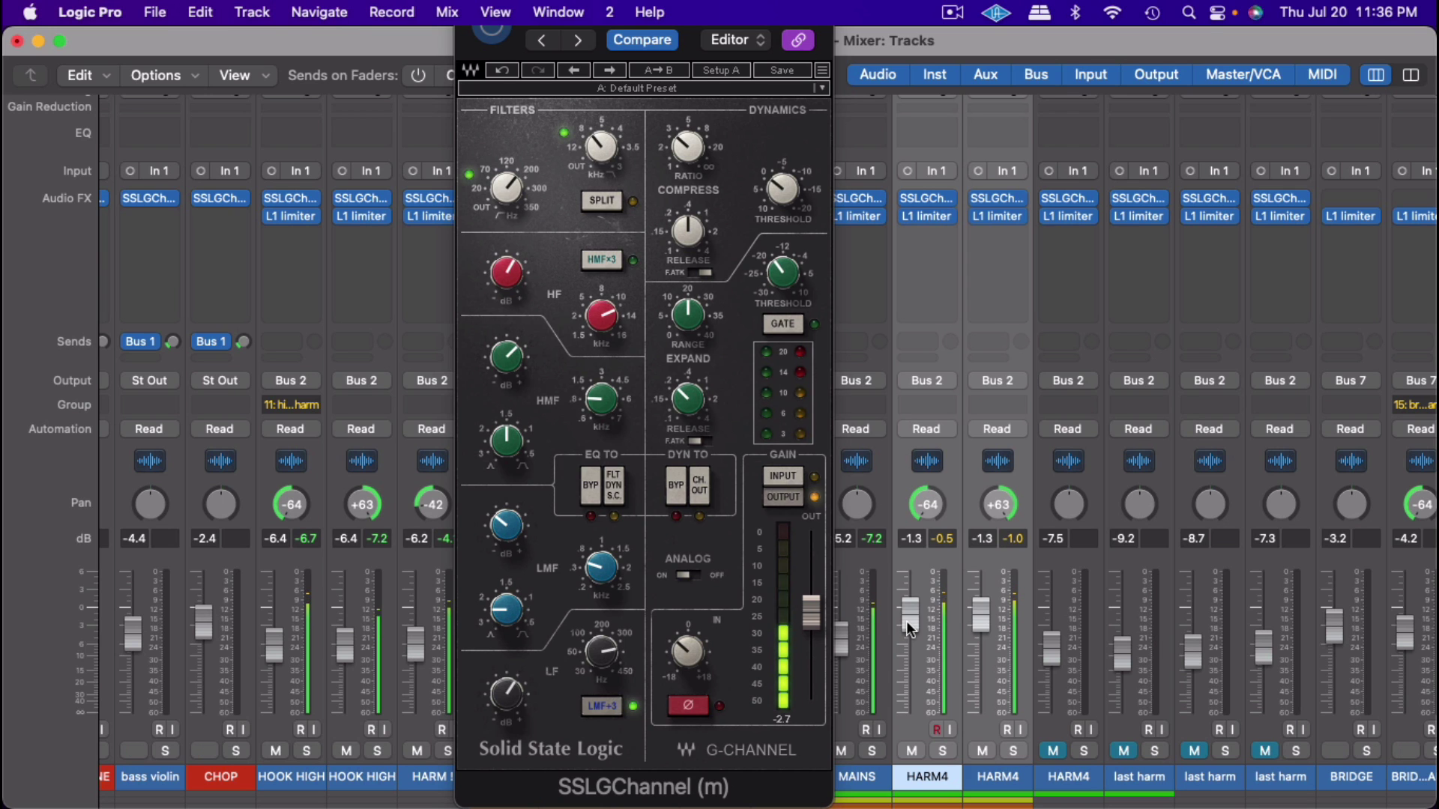
# Step: Paste the copied SSLGChannel settings into the third HARM4 track's SSLGChannel
pyautogui.hscroll(4, 906, 621)
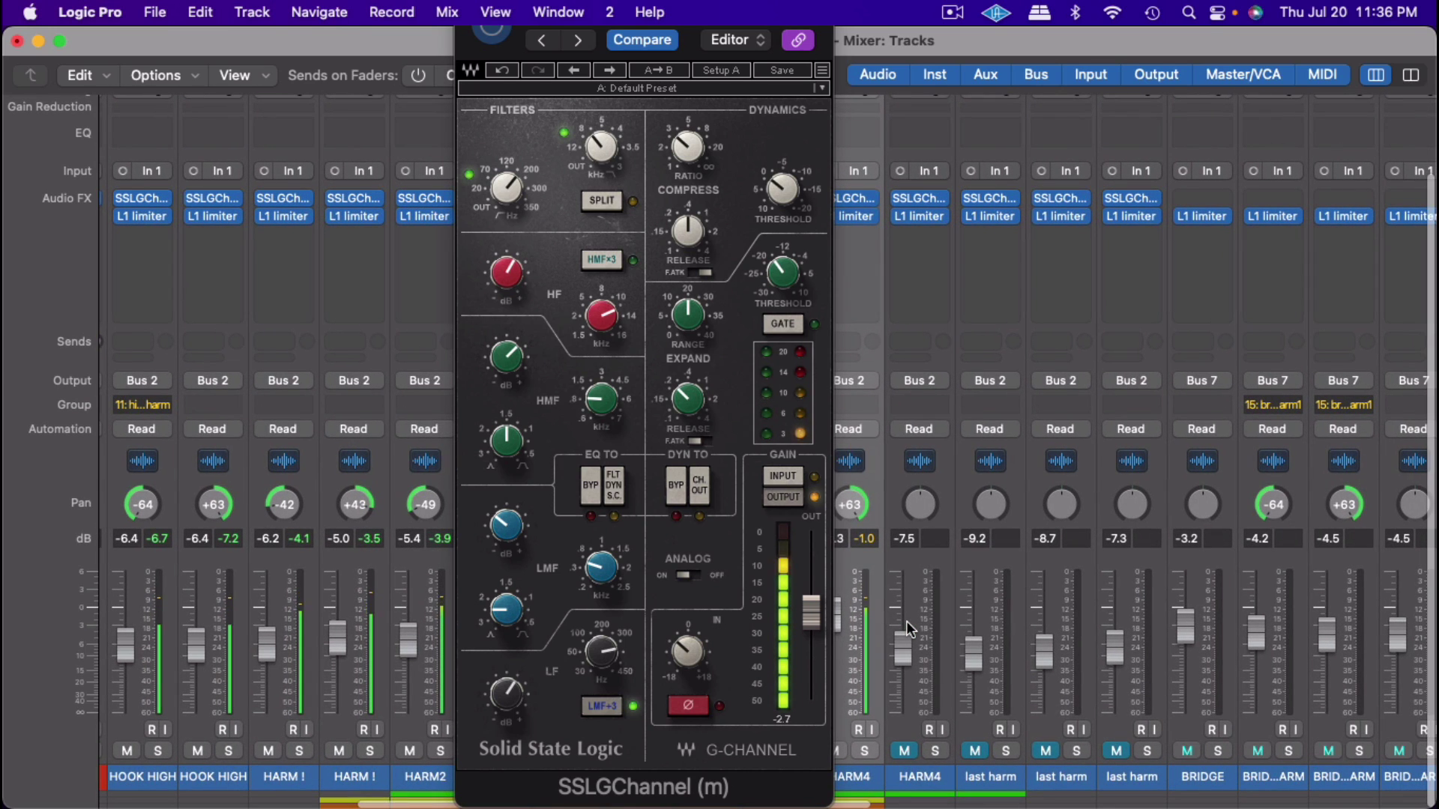
pyautogui.click(924, 780)
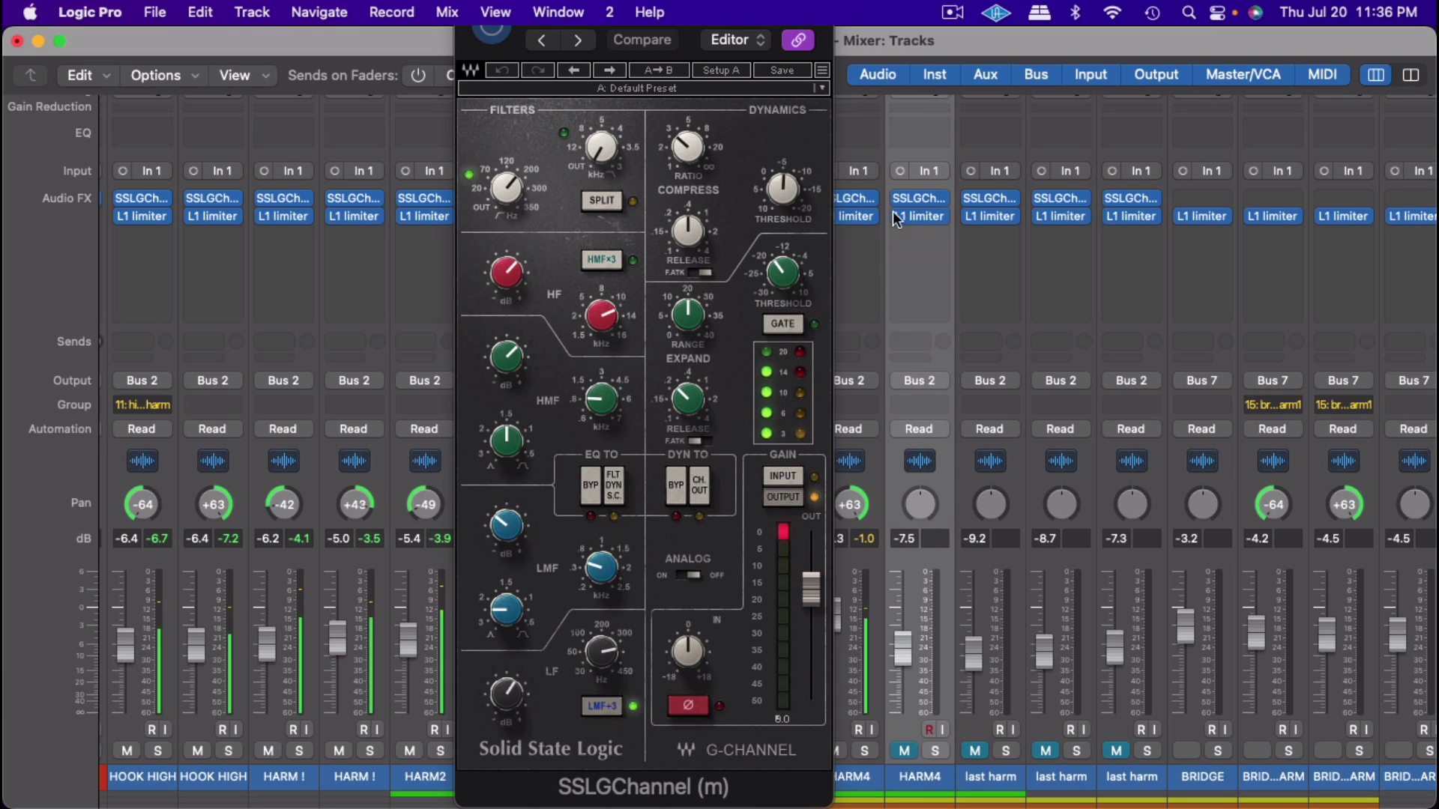
pyautogui.click(919, 197)
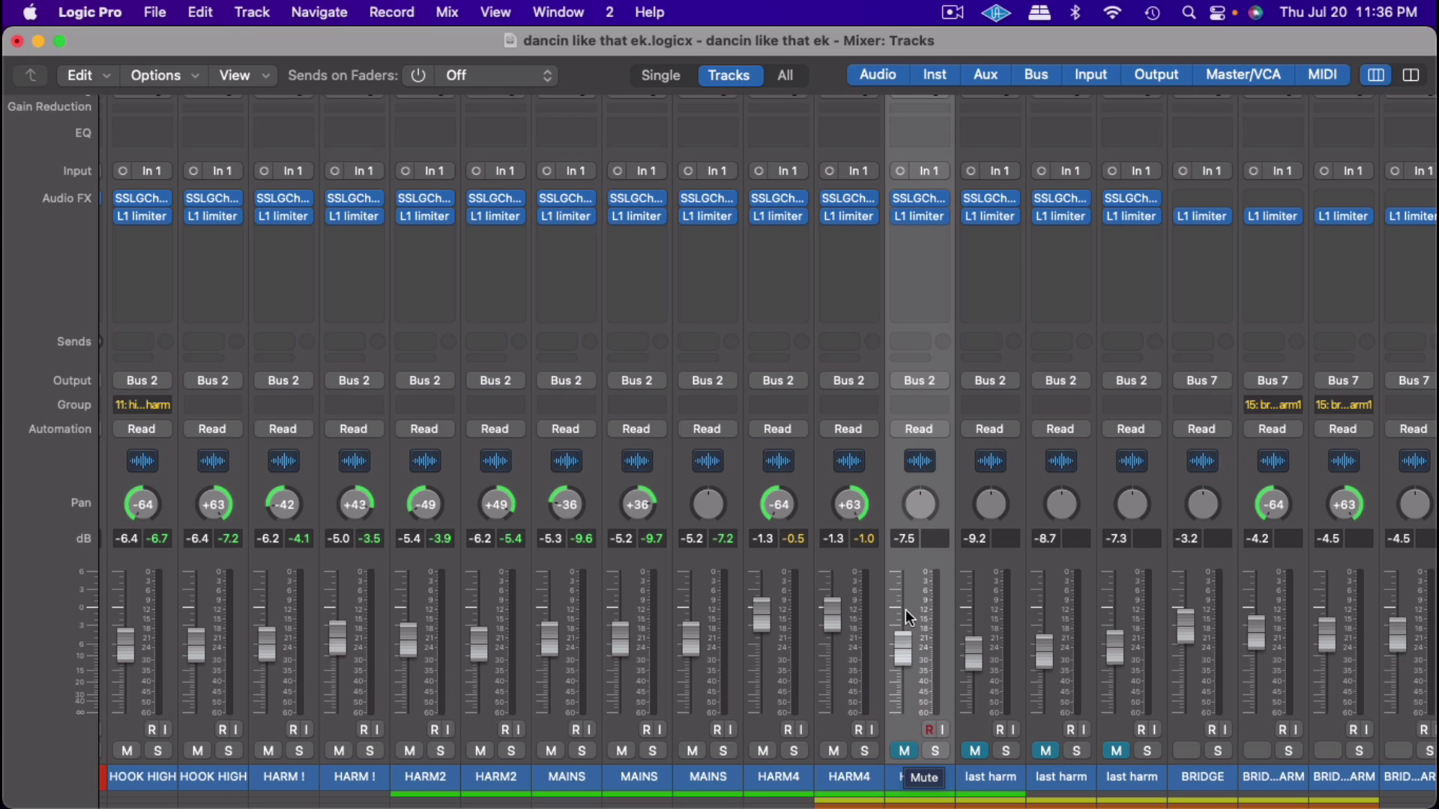
pyautogui.click(921, 196)
pyautogui.click(752, 89)
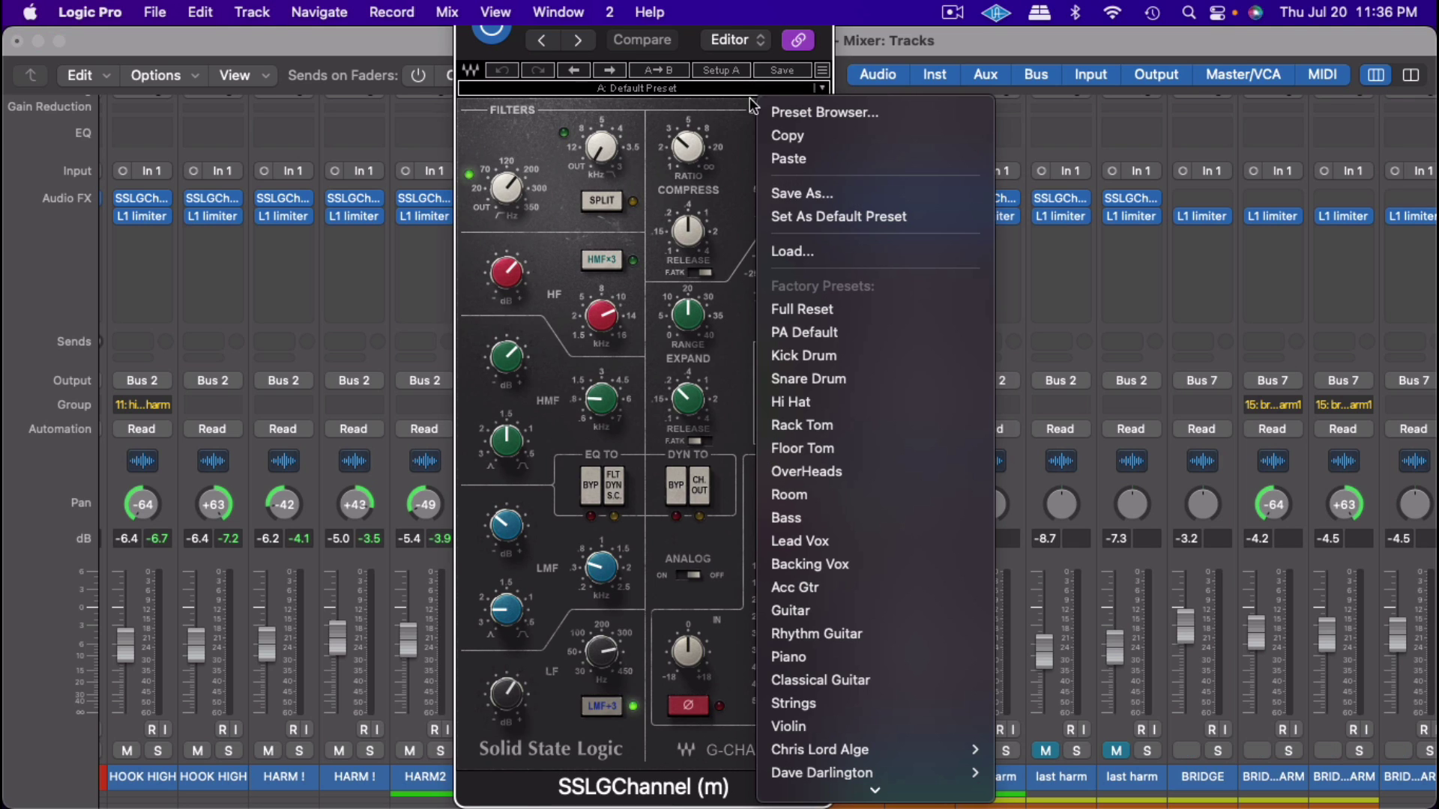
pyautogui.click(789, 158)
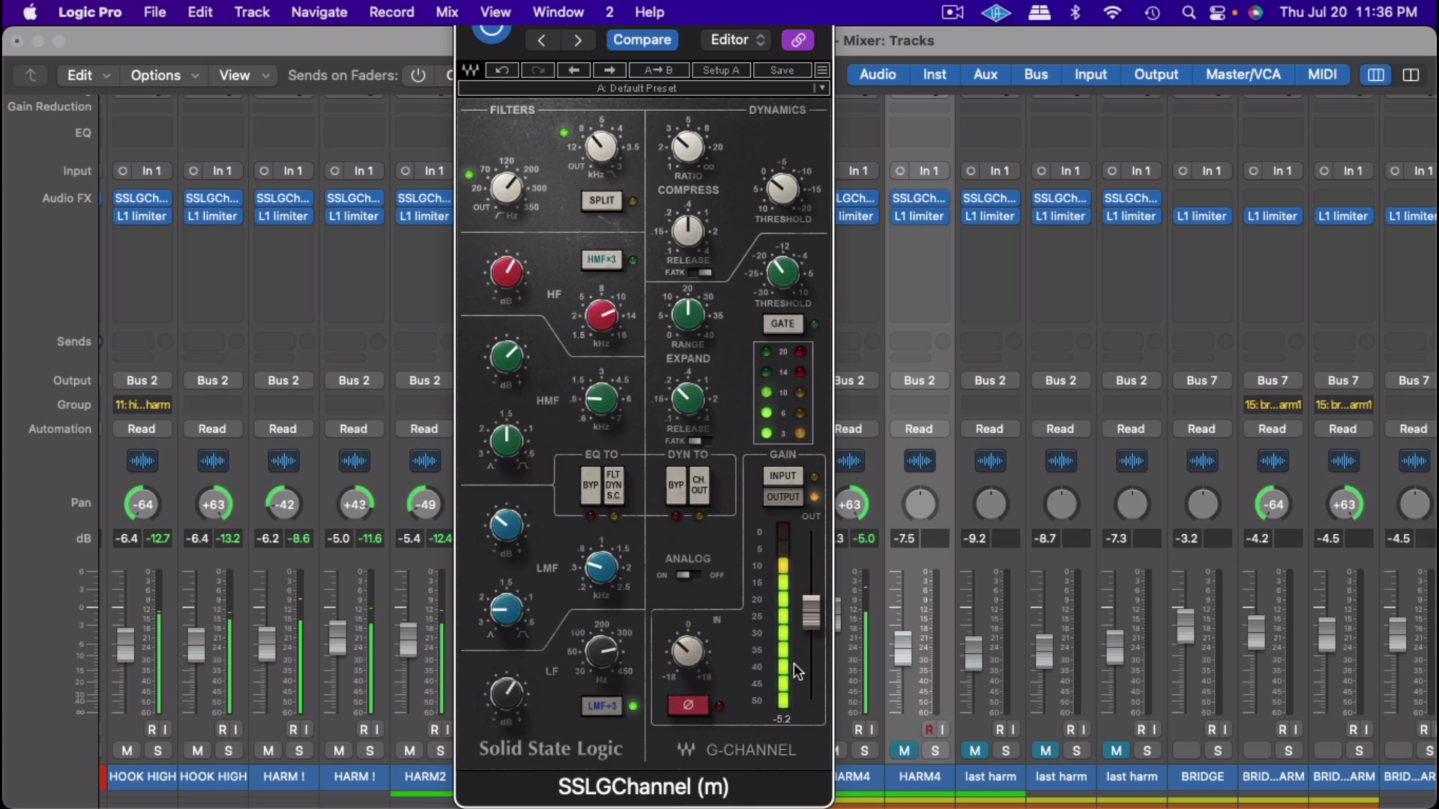
# Step: Unmute the third HARM4 track and raise its volume fader to -3.7 dB
pyautogui.click(906, 752)
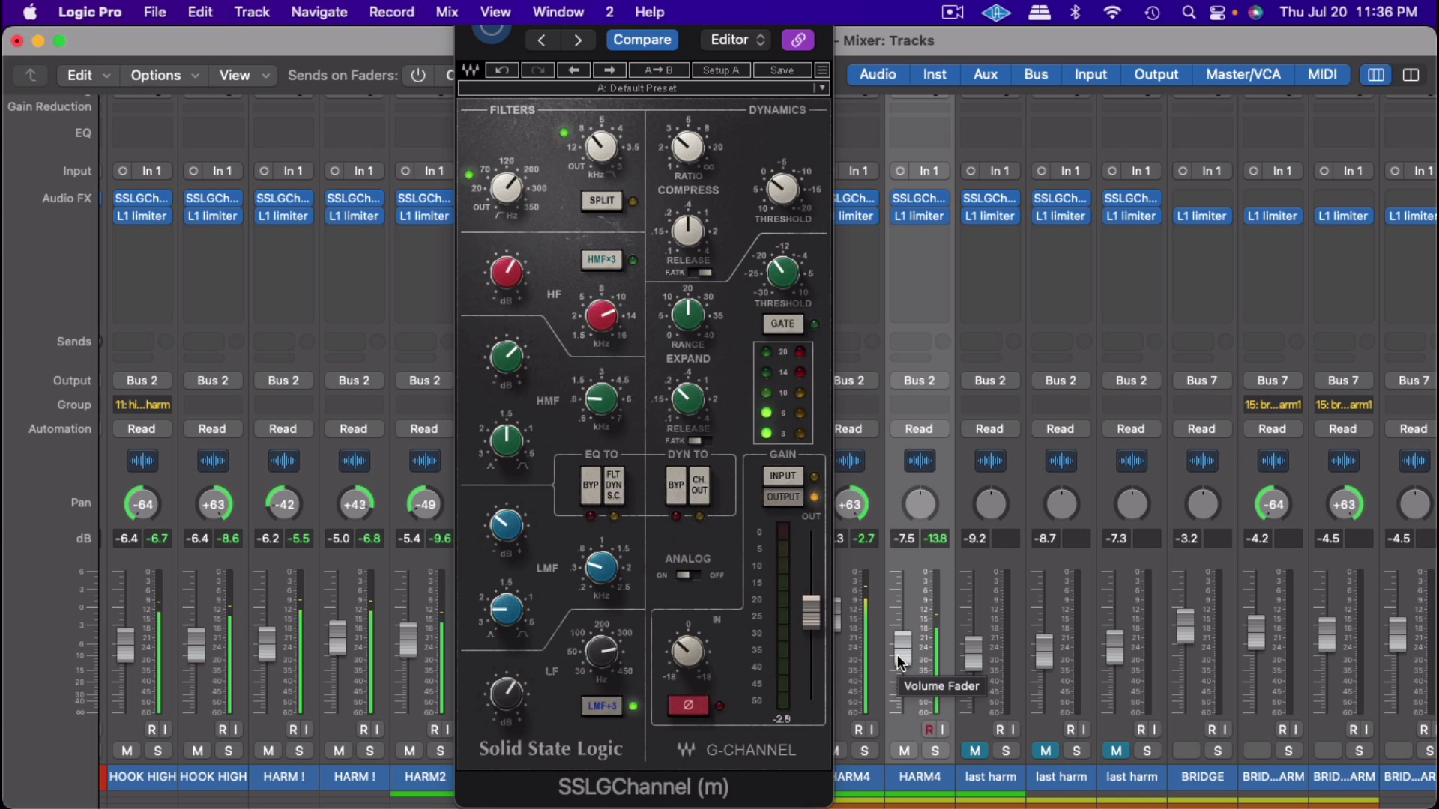
pyautogui.moveTo(898, 654); pyautogui.dragTo(897, 648)
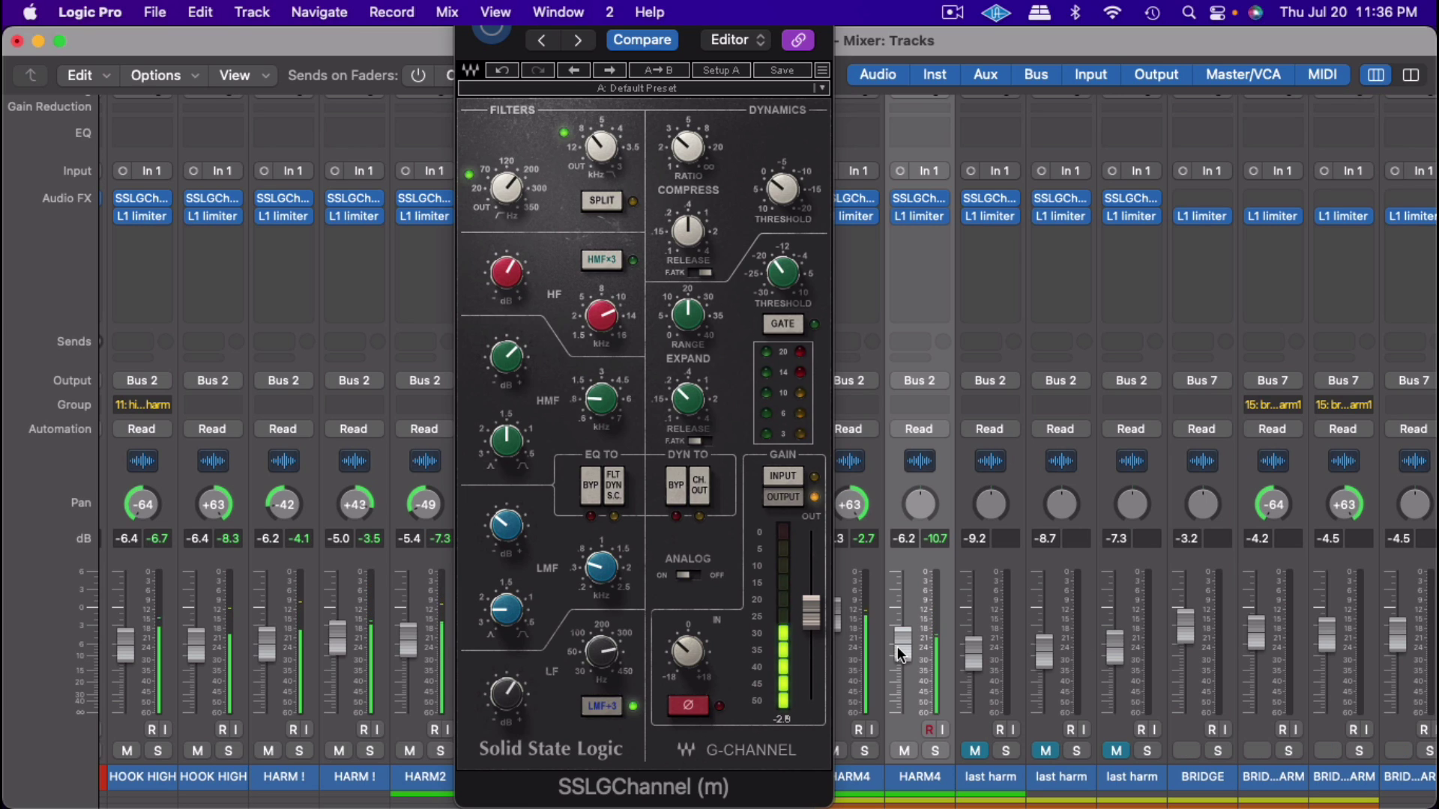
pyautogui.moveTo(897, 646); pyautogui.dragTo(897, 627)
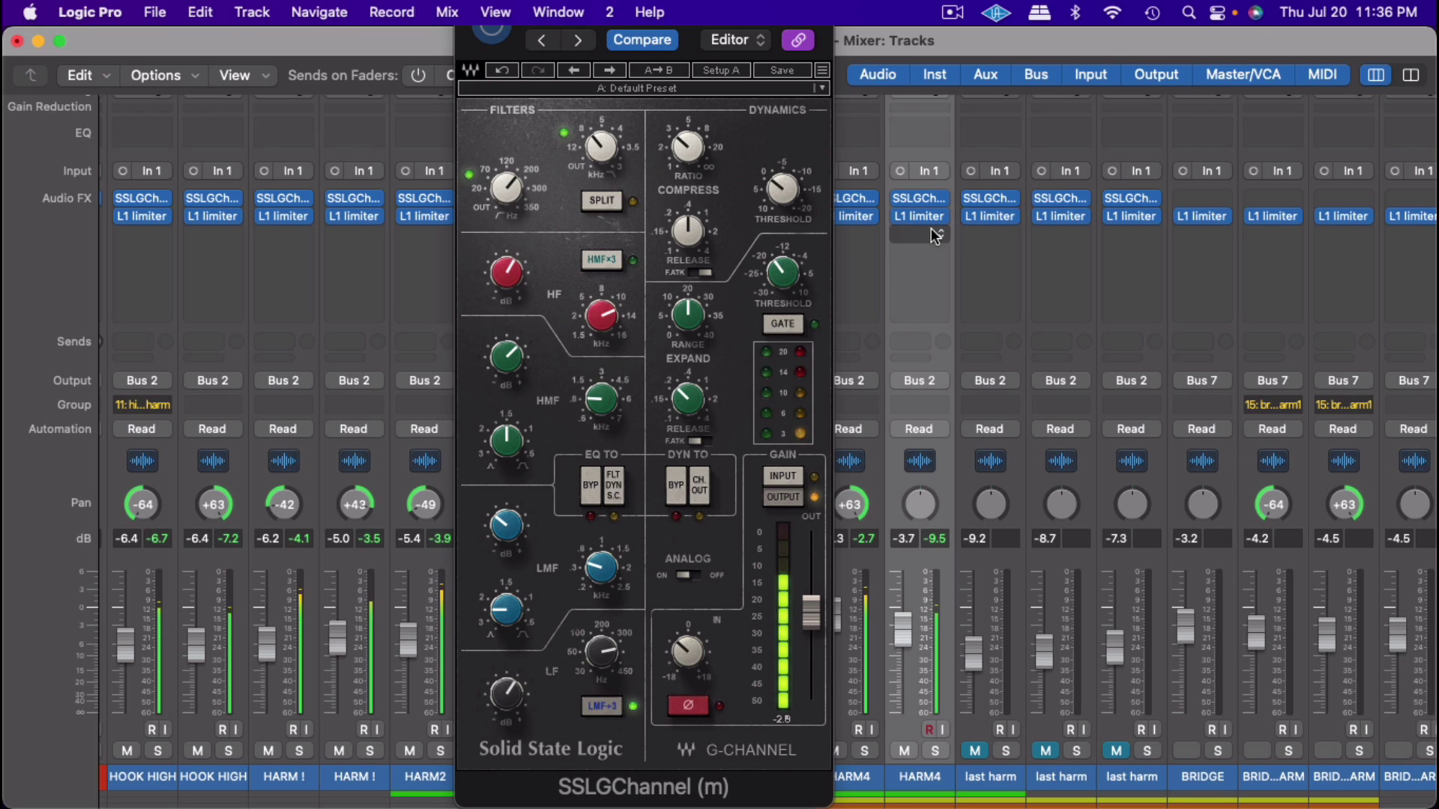
# Step: Unmute the first last harm track, toggle its SSLGChannel Analog switch and lower the input gain to about -6.2 dB
pyautogui.click(982, 784)
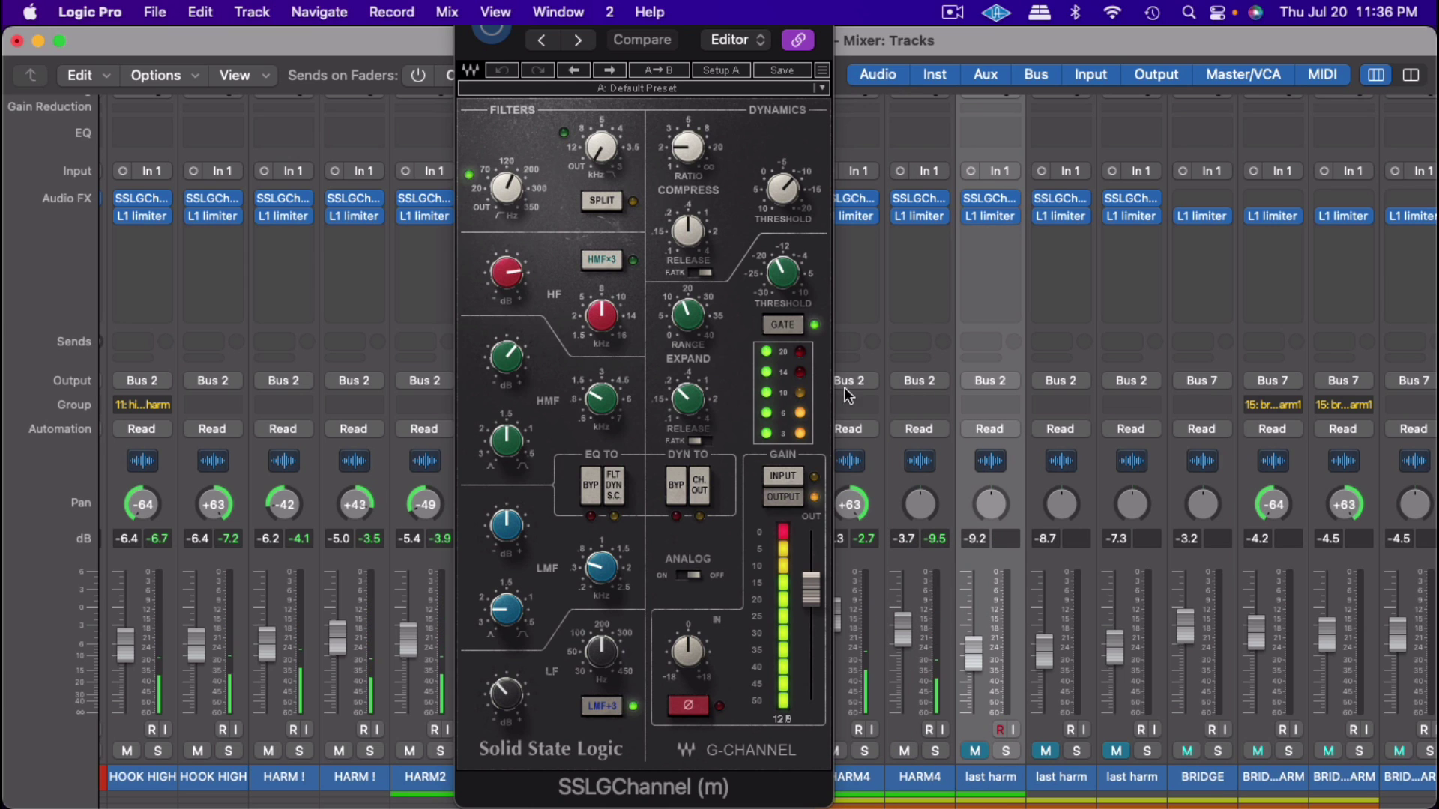
pyautogui.click(986, 194)
pyautogui.click(986, 195)
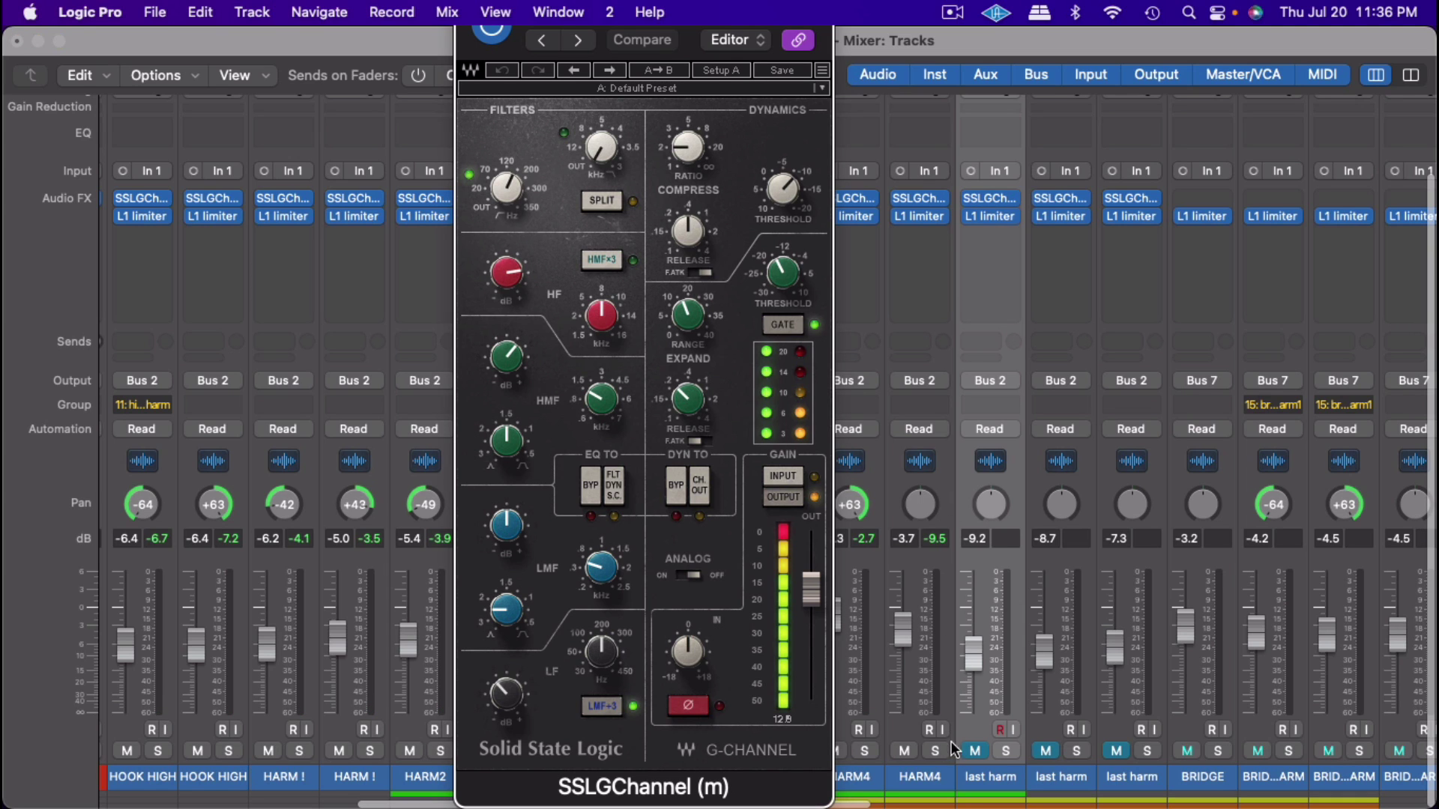
pyautogui.click(974, 752)
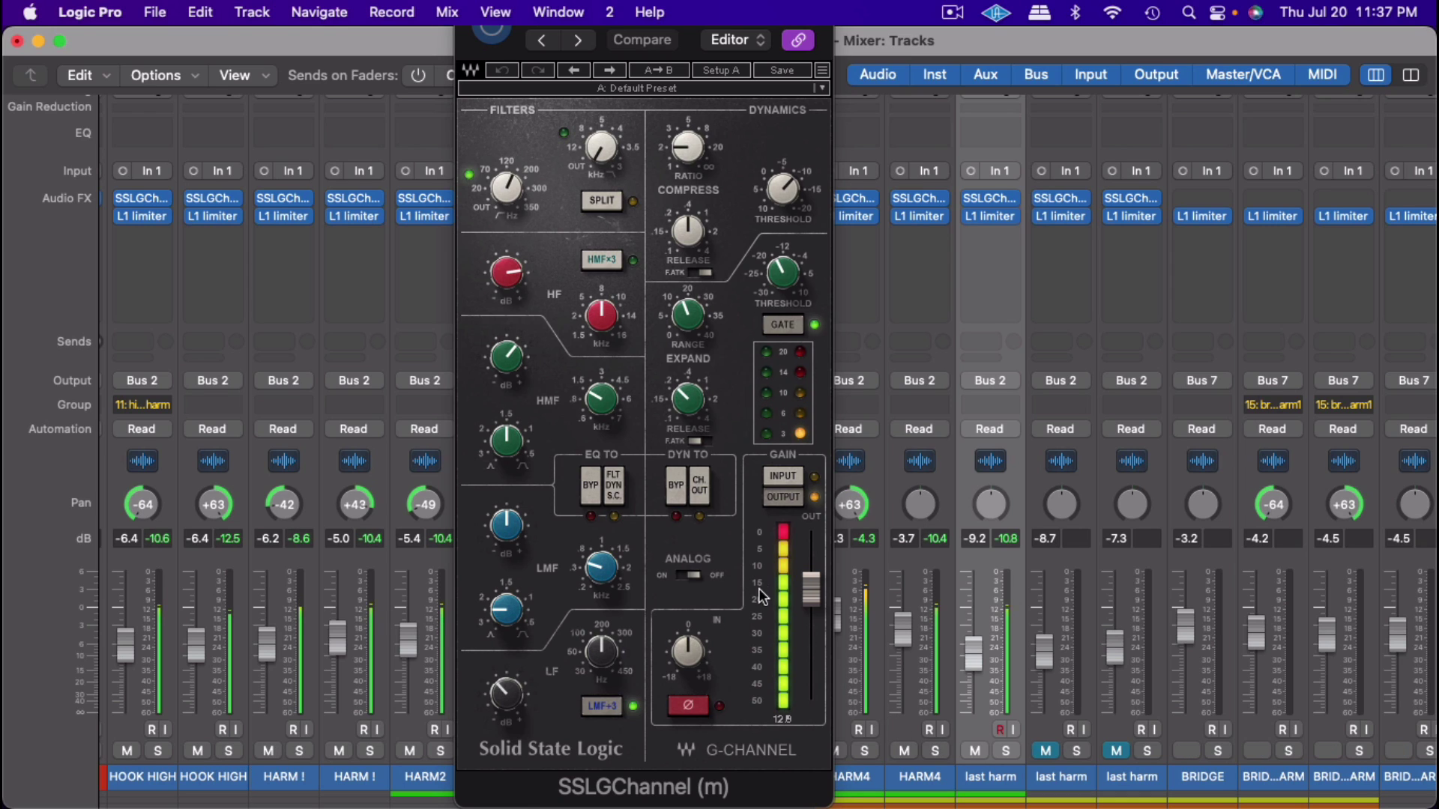
pyautogui.click(693, 576)
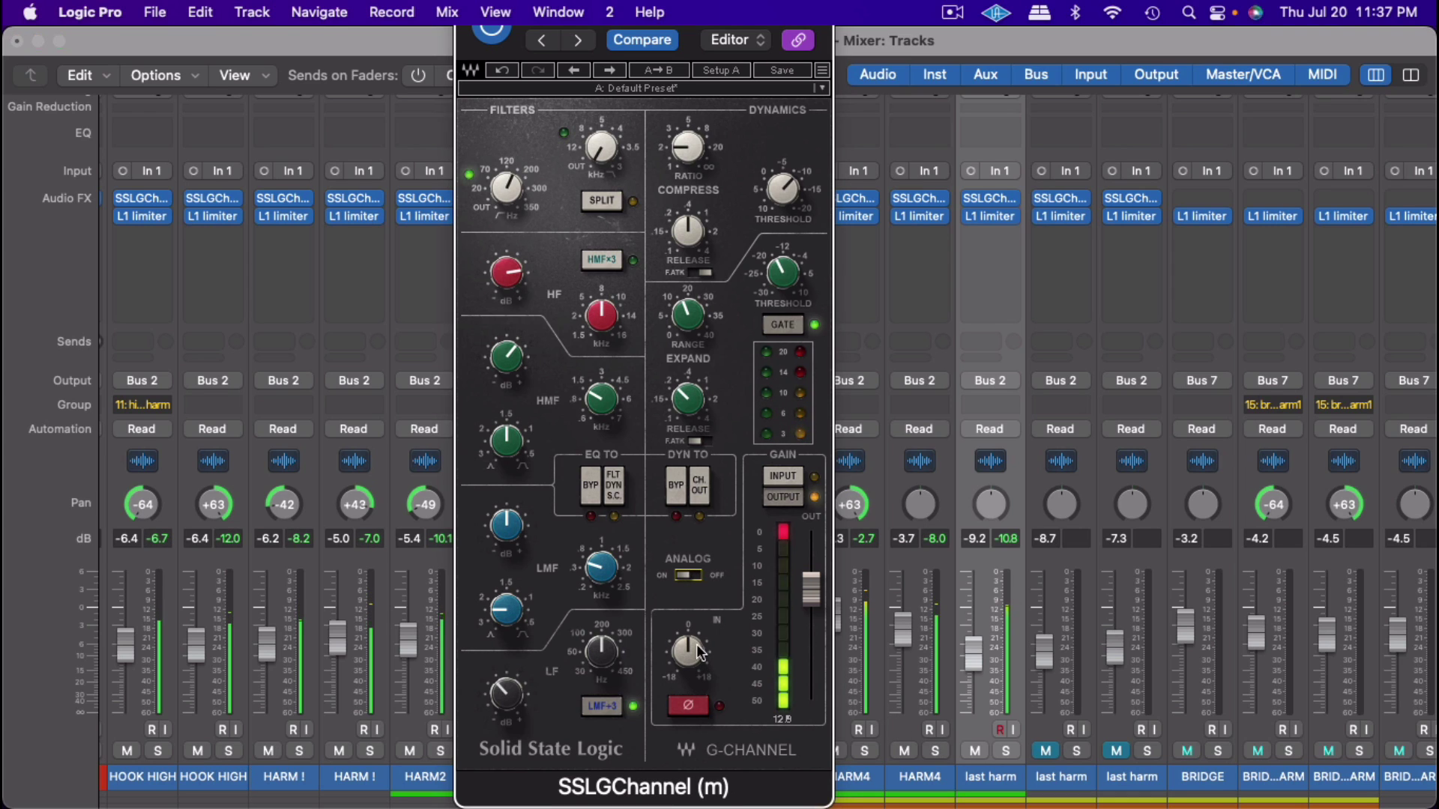
pyautogui.moveTo(688, 658); pyautogui.dragTo(688, 689)
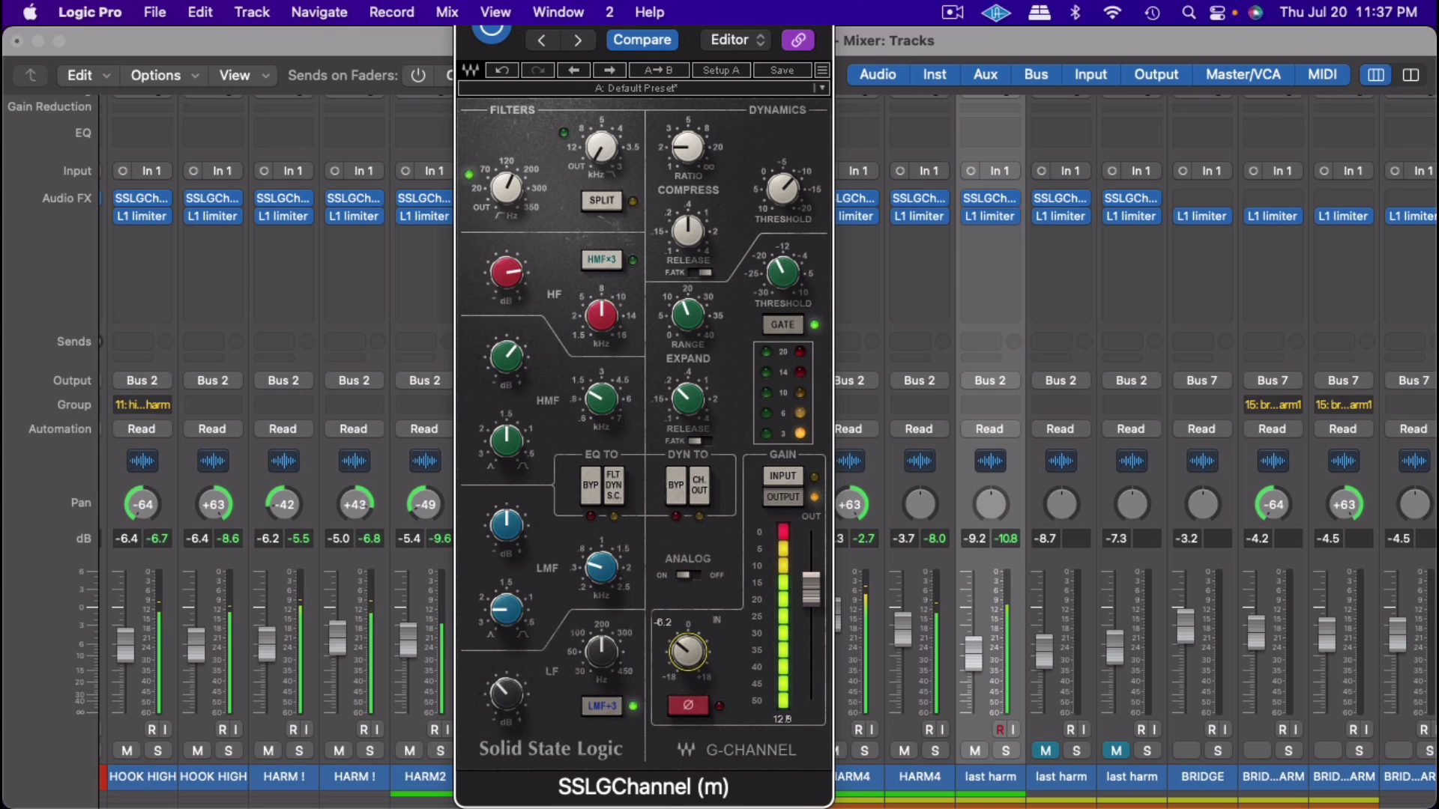
pyautogui.moveTo(688, 689); pyautogui.dragTo(688, 690)
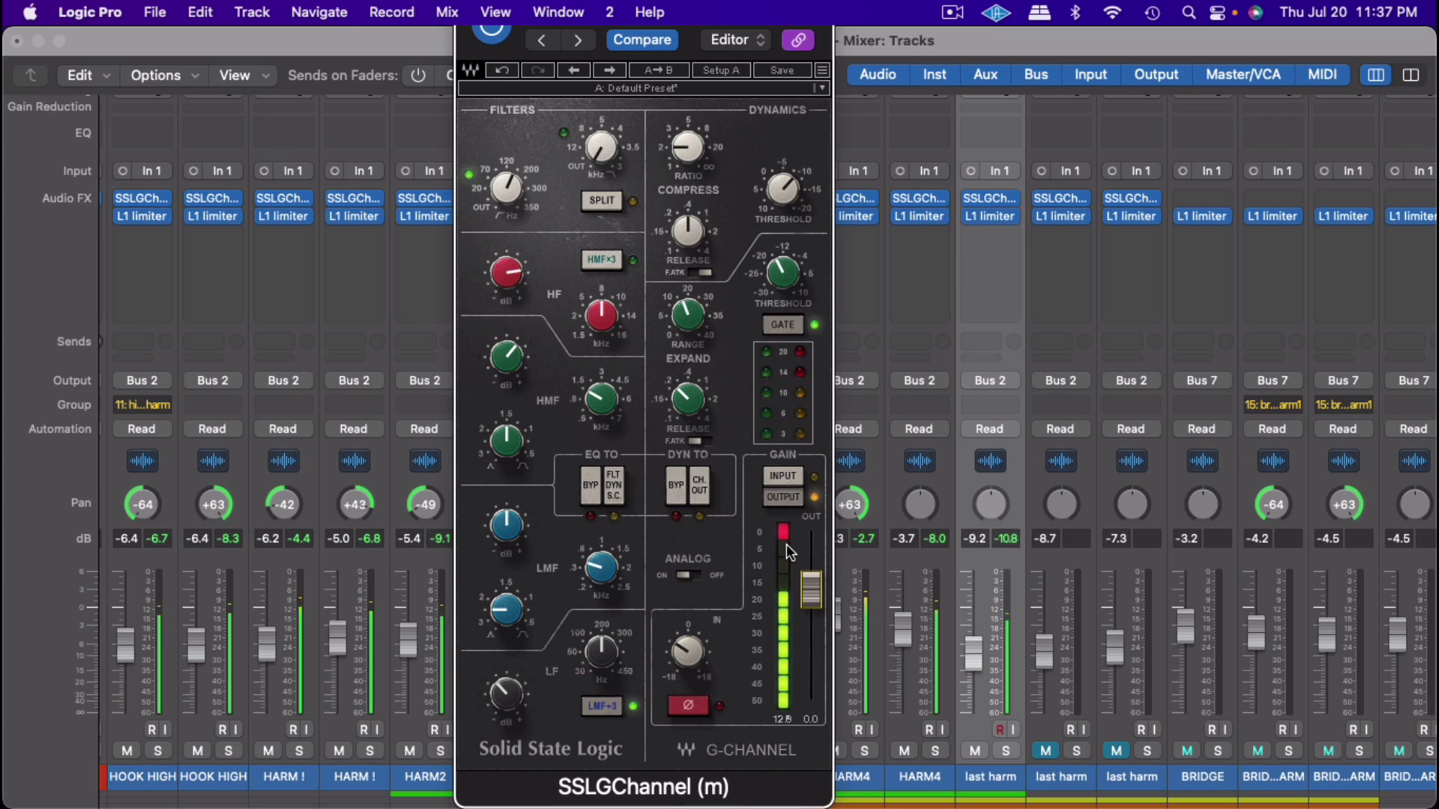
# Step: Lower the first last harm track's SSLGChannel output level, set the compressor threshold to 0.0 and raise the ratio, clearing the clip indicator
pyautogui.moveTo(812, 590); pyautogui.dragTo(812, 608)
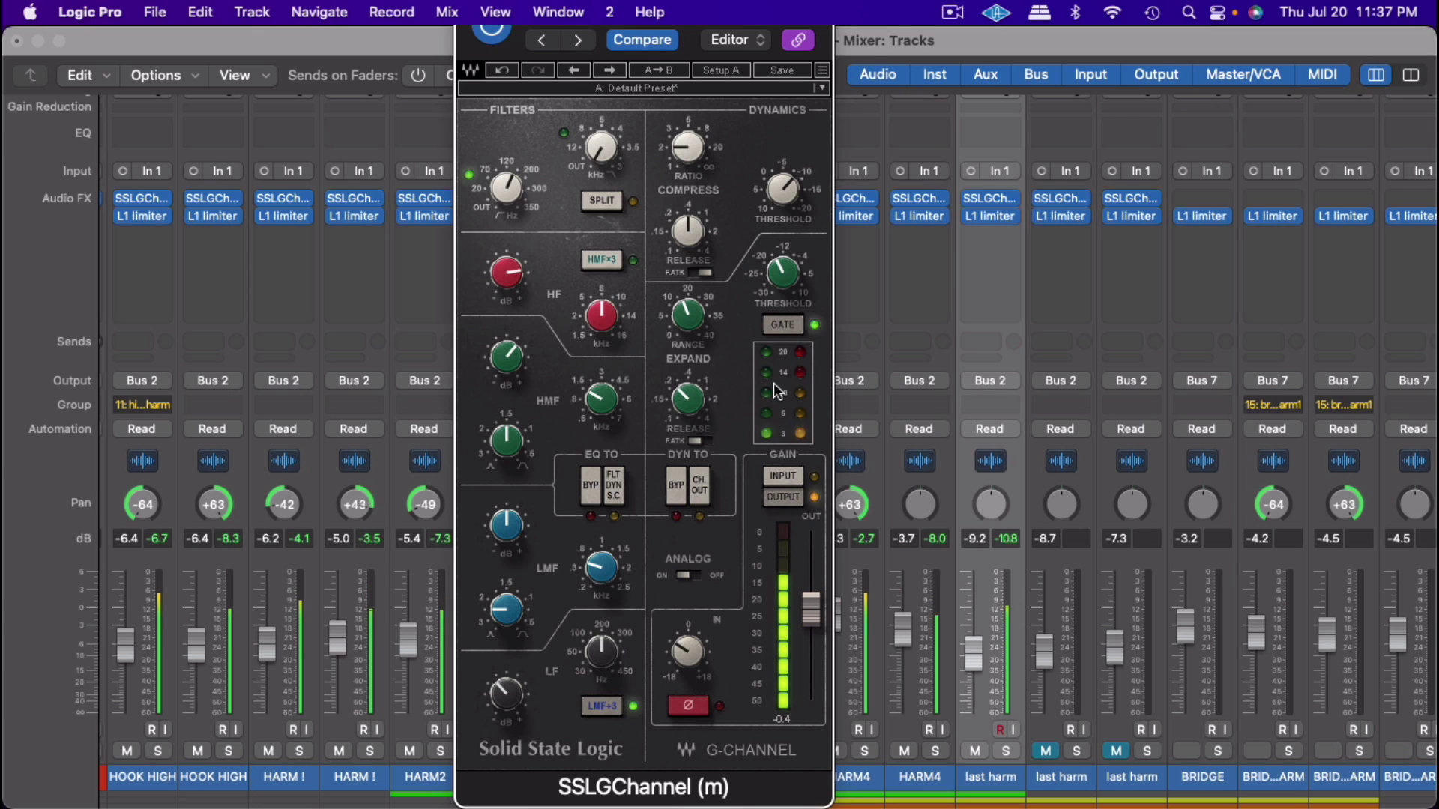
pyautogui.moveTo(783, 201); pyautogui.dragTo(783, 196)
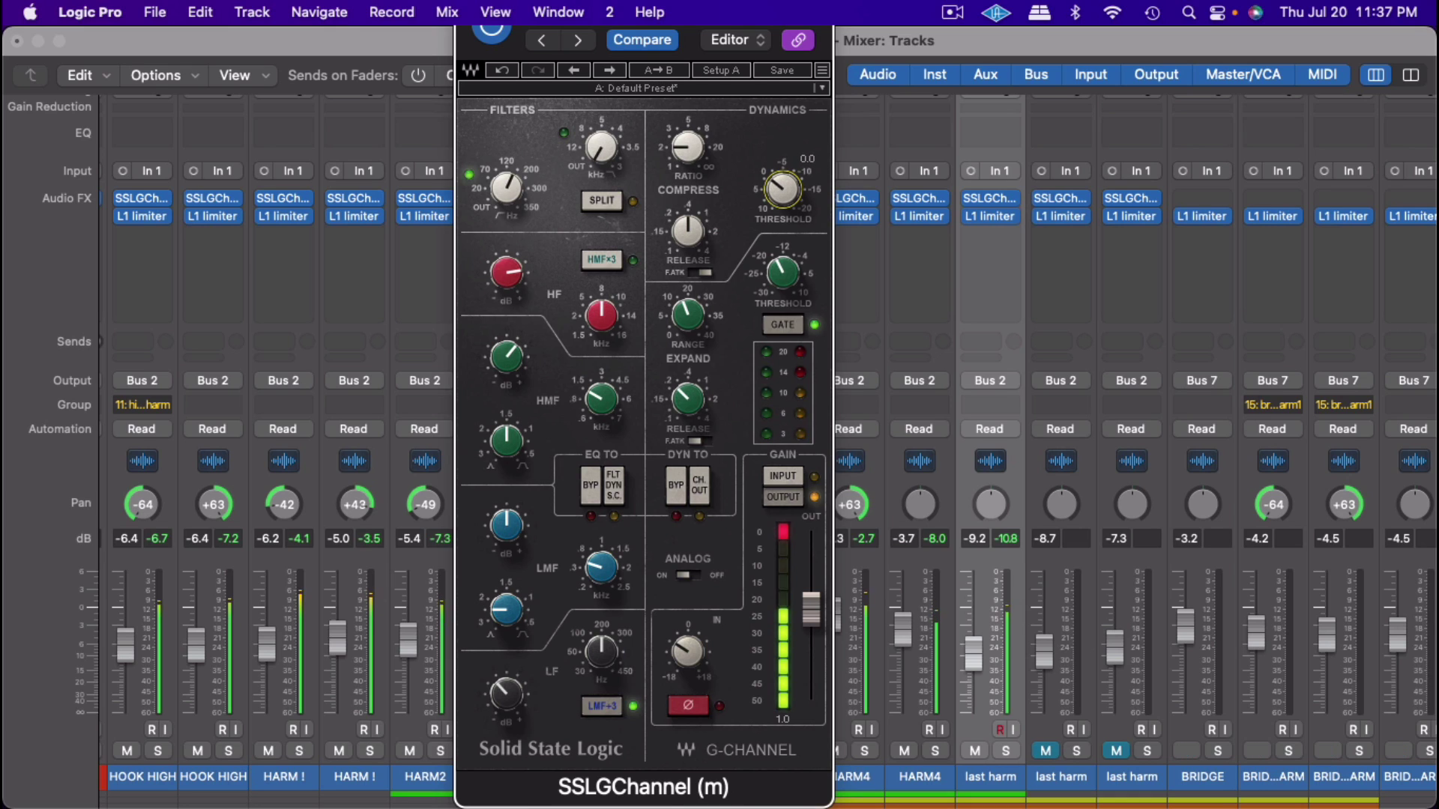
pyautogui.click(785, 532)
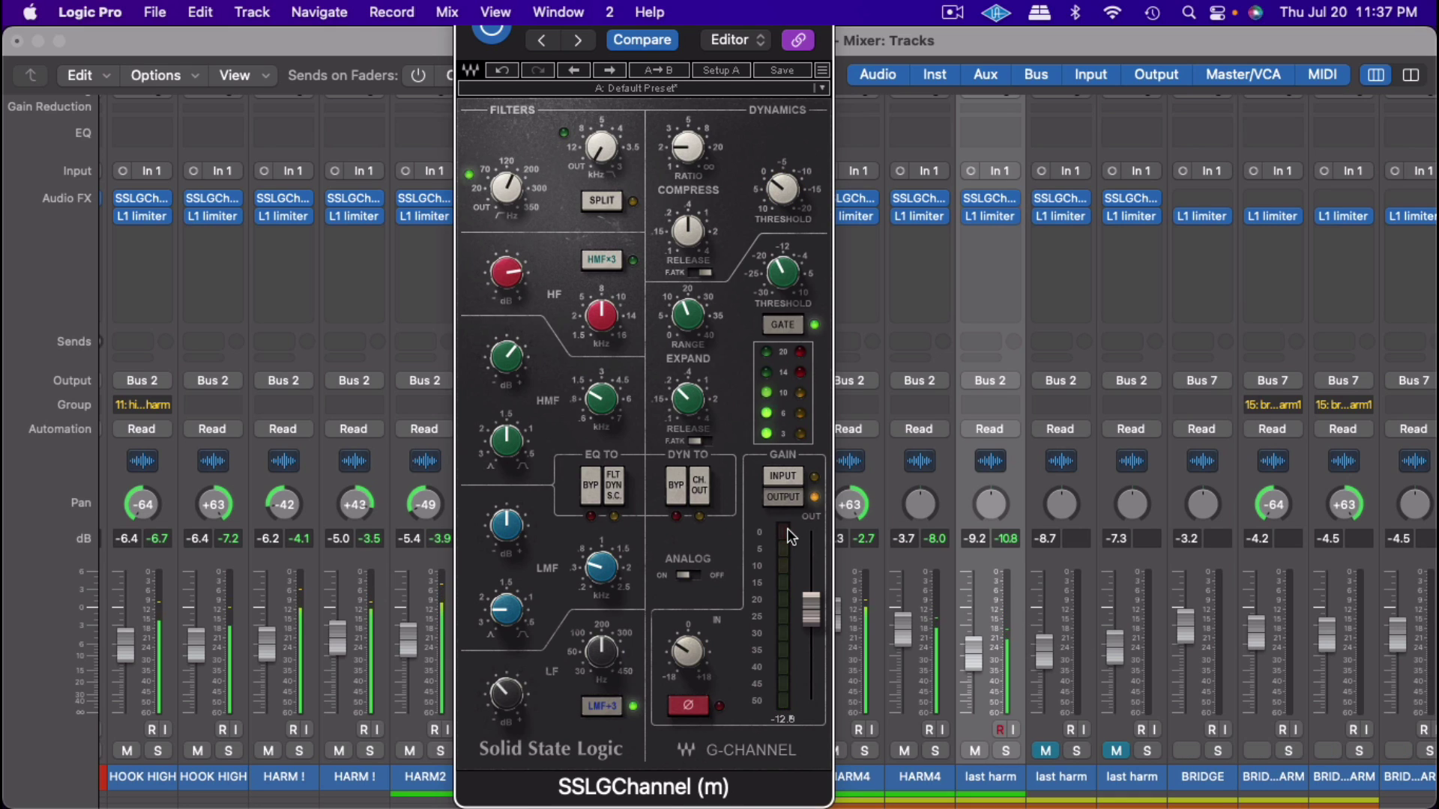
pyautogui.moveTo(683, 156); pyautogui.dragTo(686, 157)
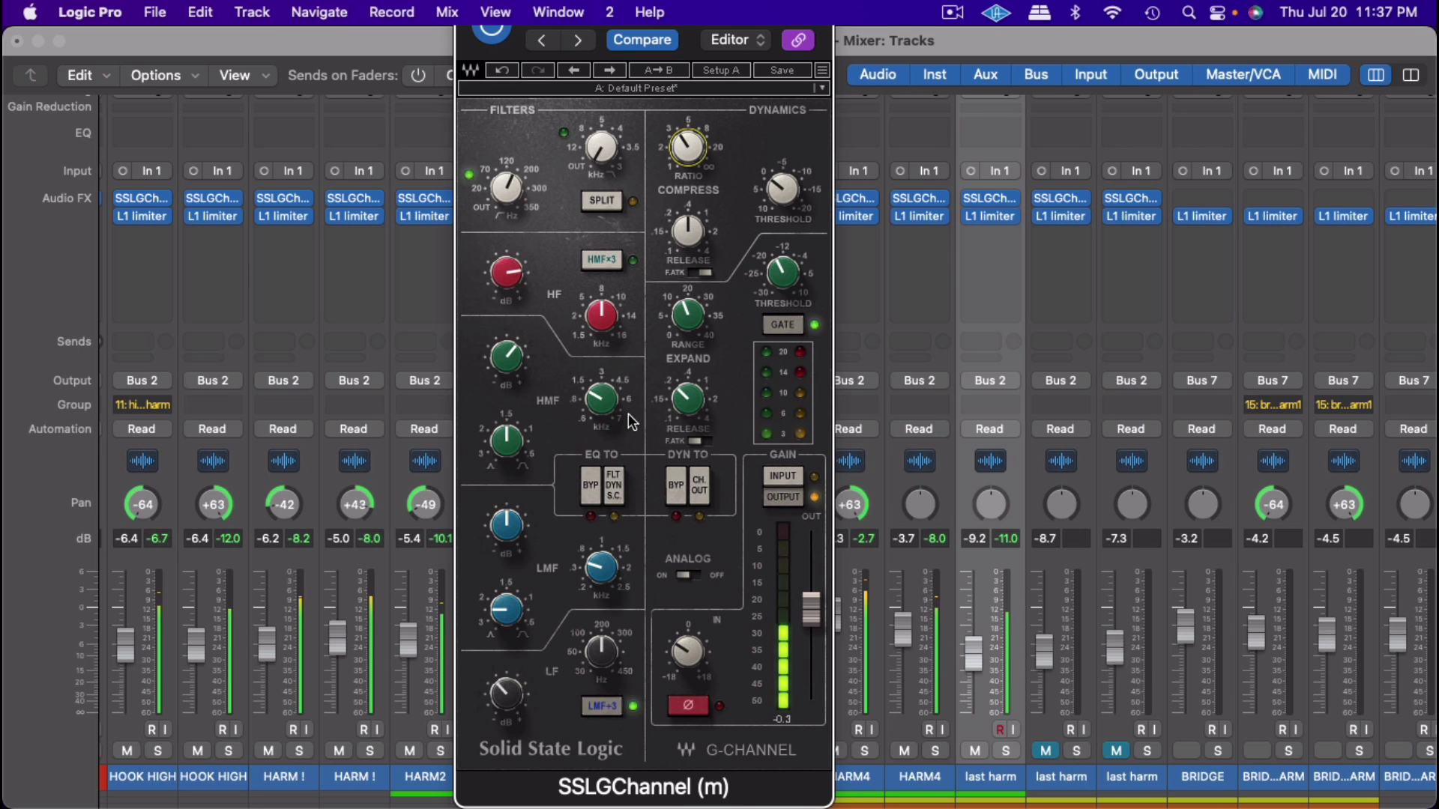
# Step: Boost the LF gain on the first last harm track, clear the clip indicator and lower the SSLGChannel output level slightly
pyautogui.moveTo(497, 699)
pyautogui.mouseDown()
pyautogui.moveTo(497, 667)
pyautogui.moveTo(521, 699)
pyautogui.mouseUp()
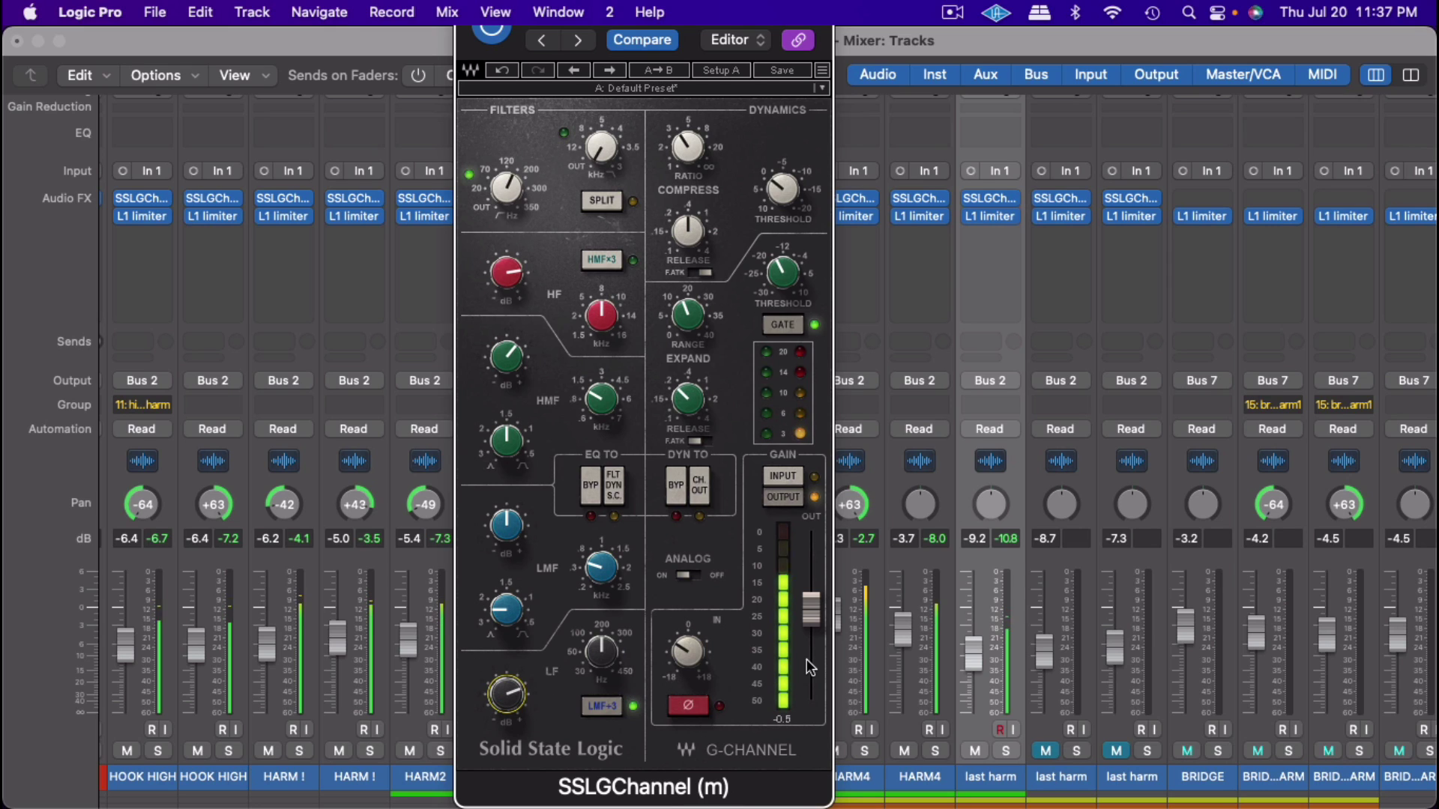
pyautogui.click(811, 608)
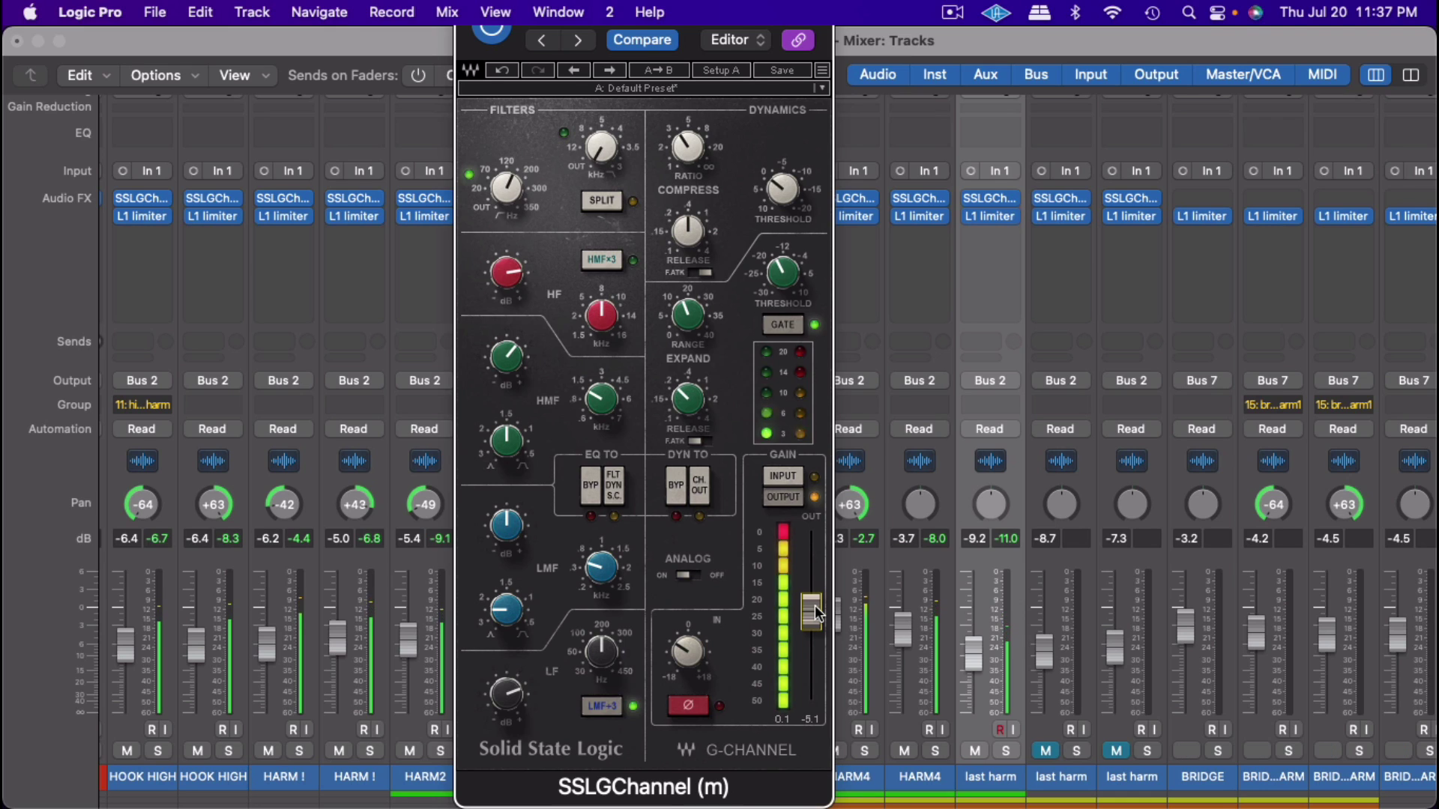
pyautogui.click(783, 530)
pyautogui.moveTo(809, 613); pyautogui.dragTo(809, 615)
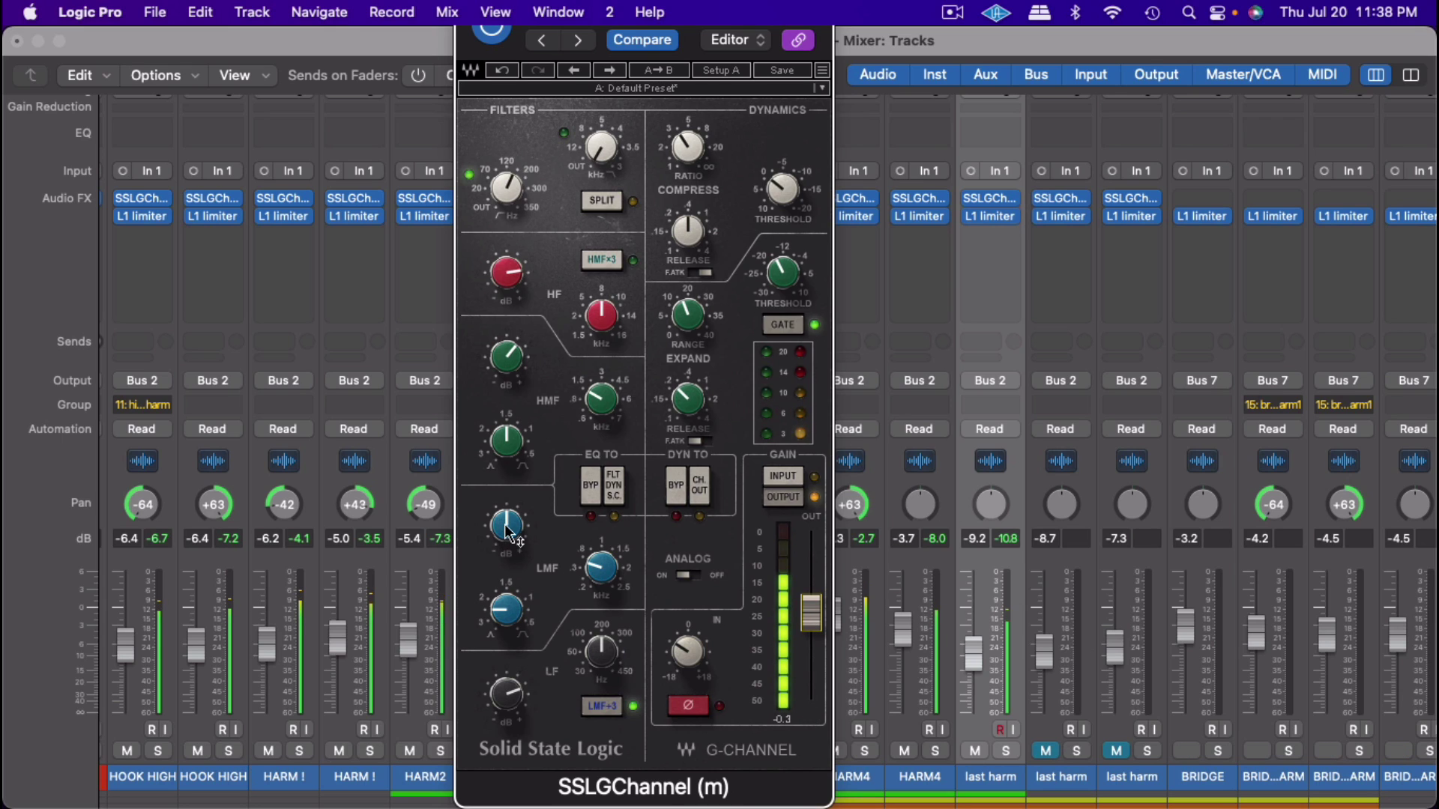
# Step: Slightly cut the LMF gain, trim the HF gain and engage the low-pass filter on the first last harm track
pyautogui.moveTo(506, 524); pyautogui.dragTo(507, 525)
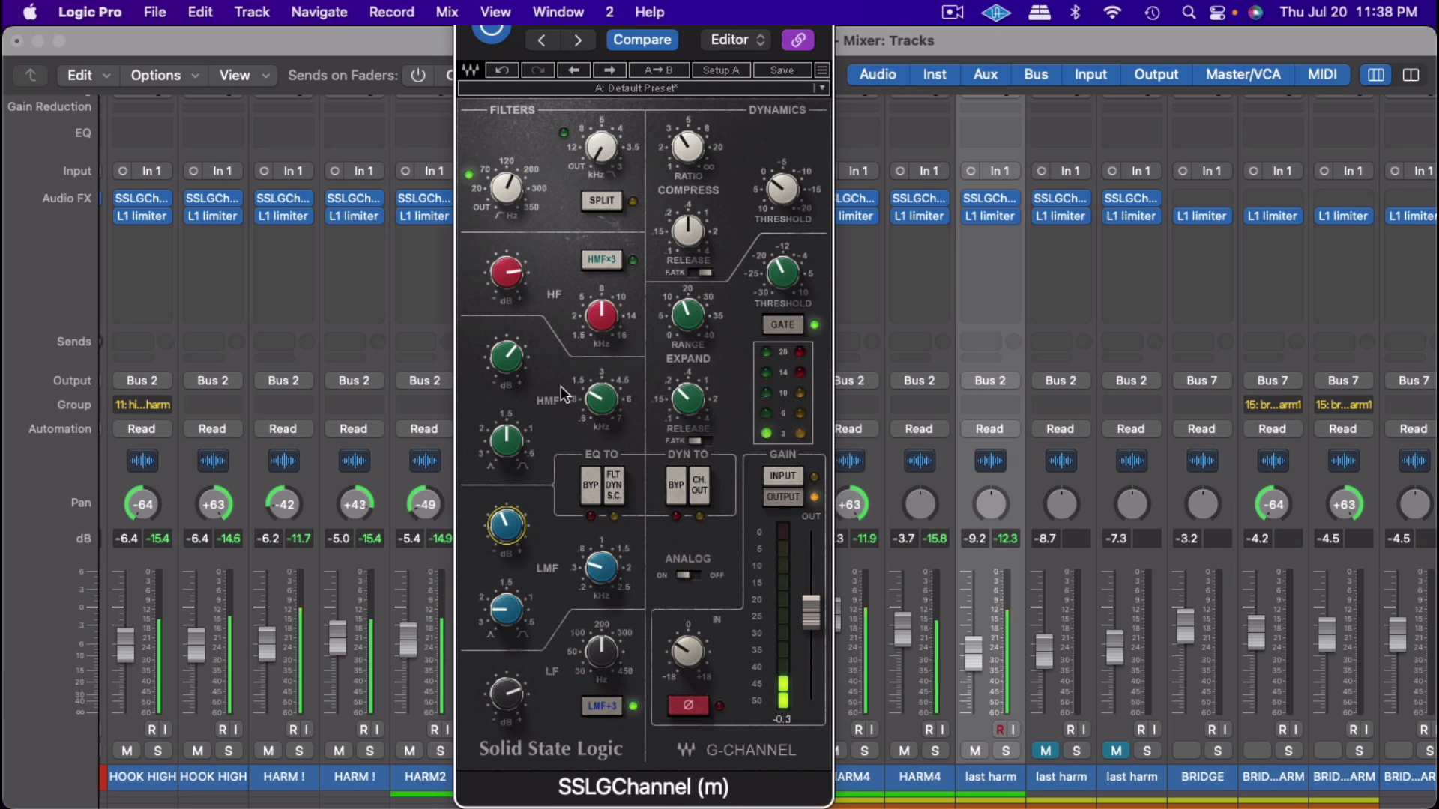
pyautogui.moveTo(507, 272); pyautogui.dragTo(506, 272)
pyautogui.moveTo(601, 147); pyautogui.dragTo(601, 150)
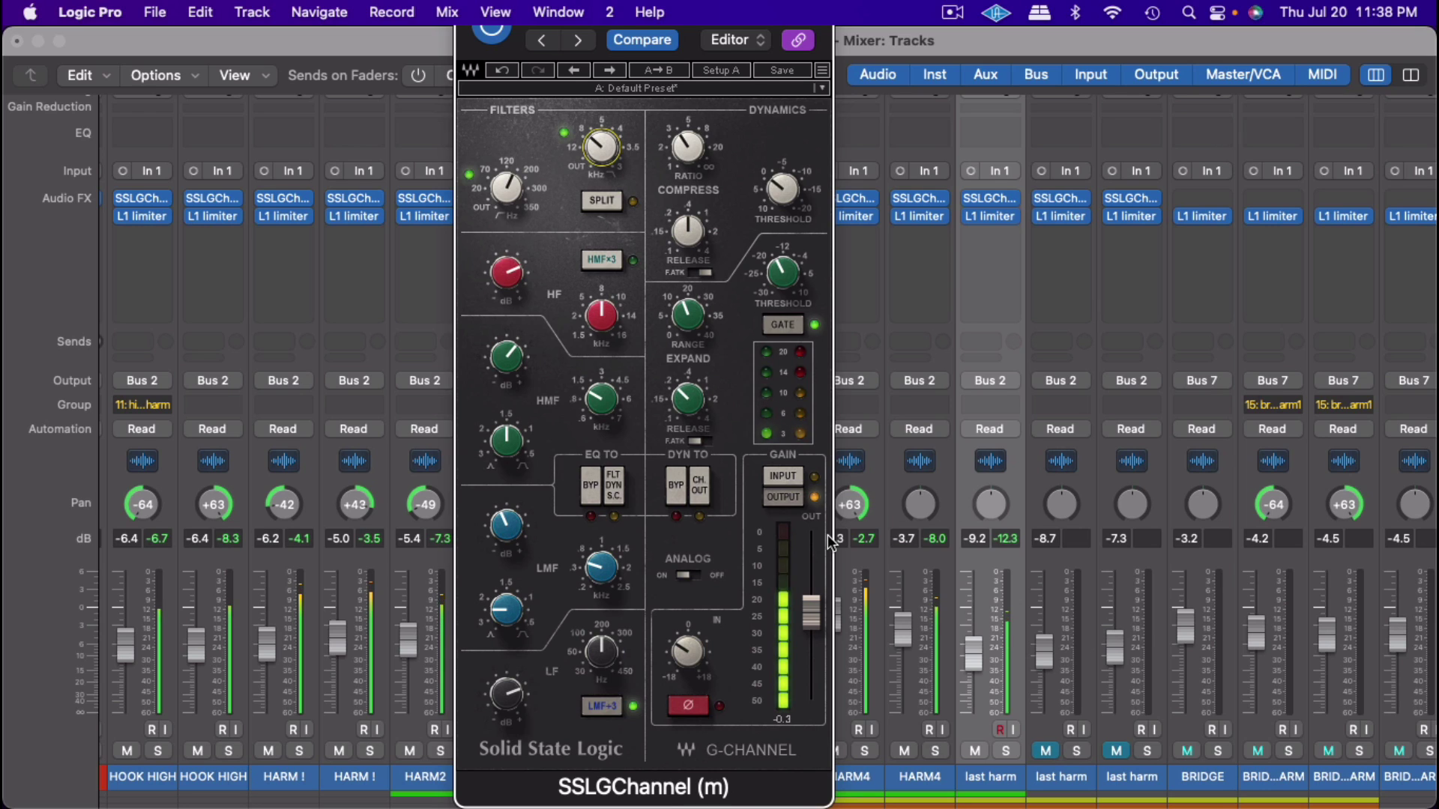
# Step: Raise the first last harm track's volume fader to -1.9 dB and copy its SSLGChannel settings
pyautogui.moveTo(974, 665); pyautogui.dragTo(974, 633)
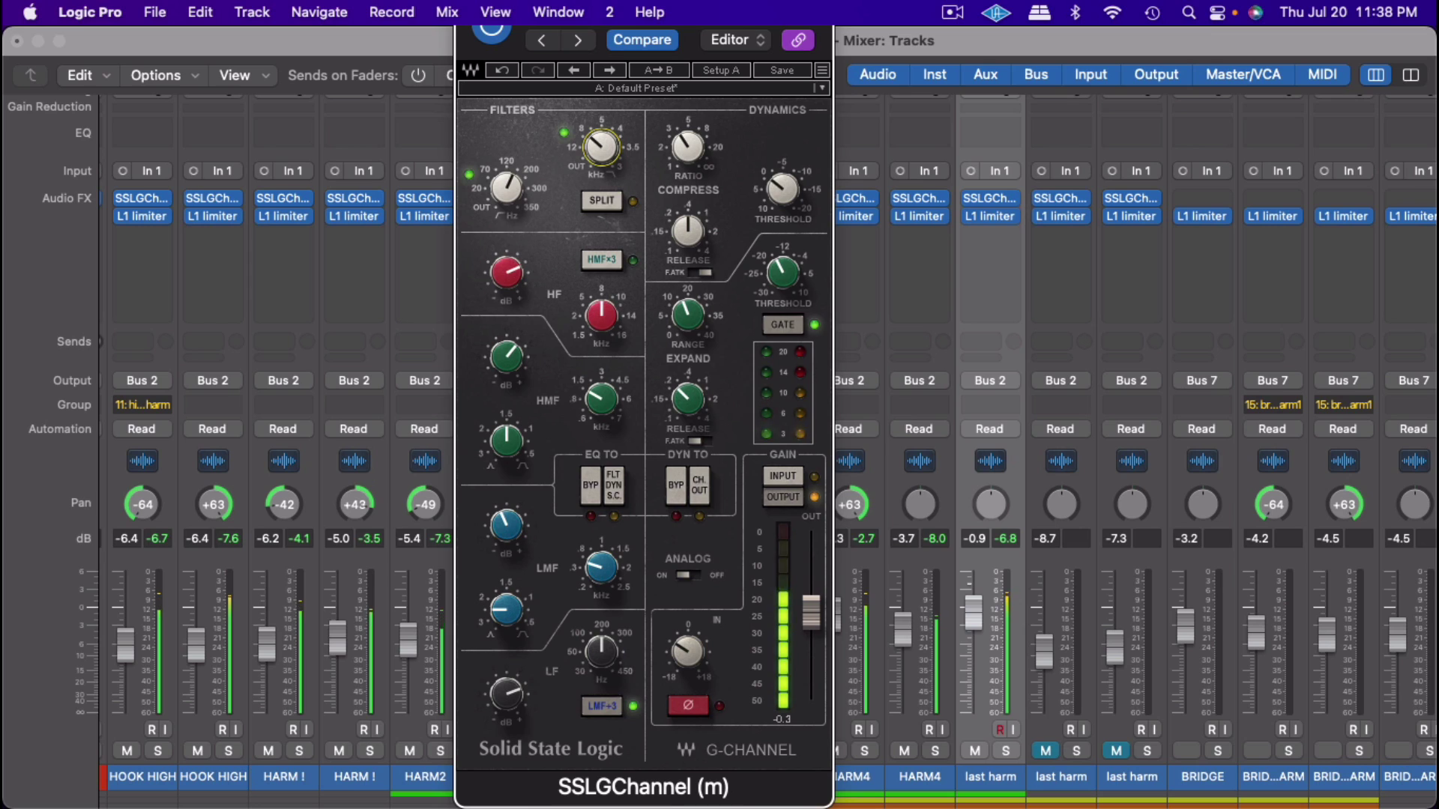
pyautogui.moveTo(973, 613); pyautogui.dragTo(973, 619)
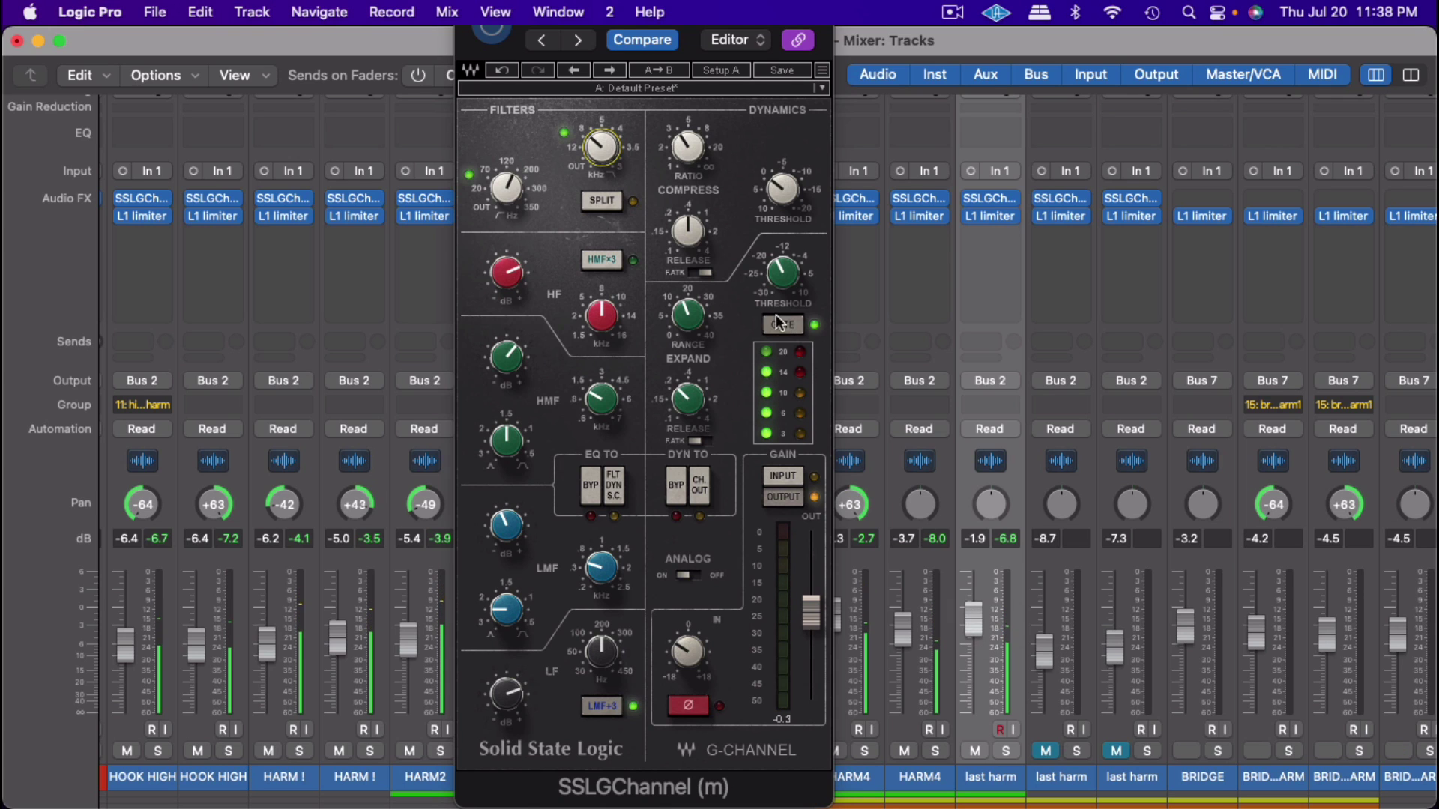
pyautogui.click(681, 93)
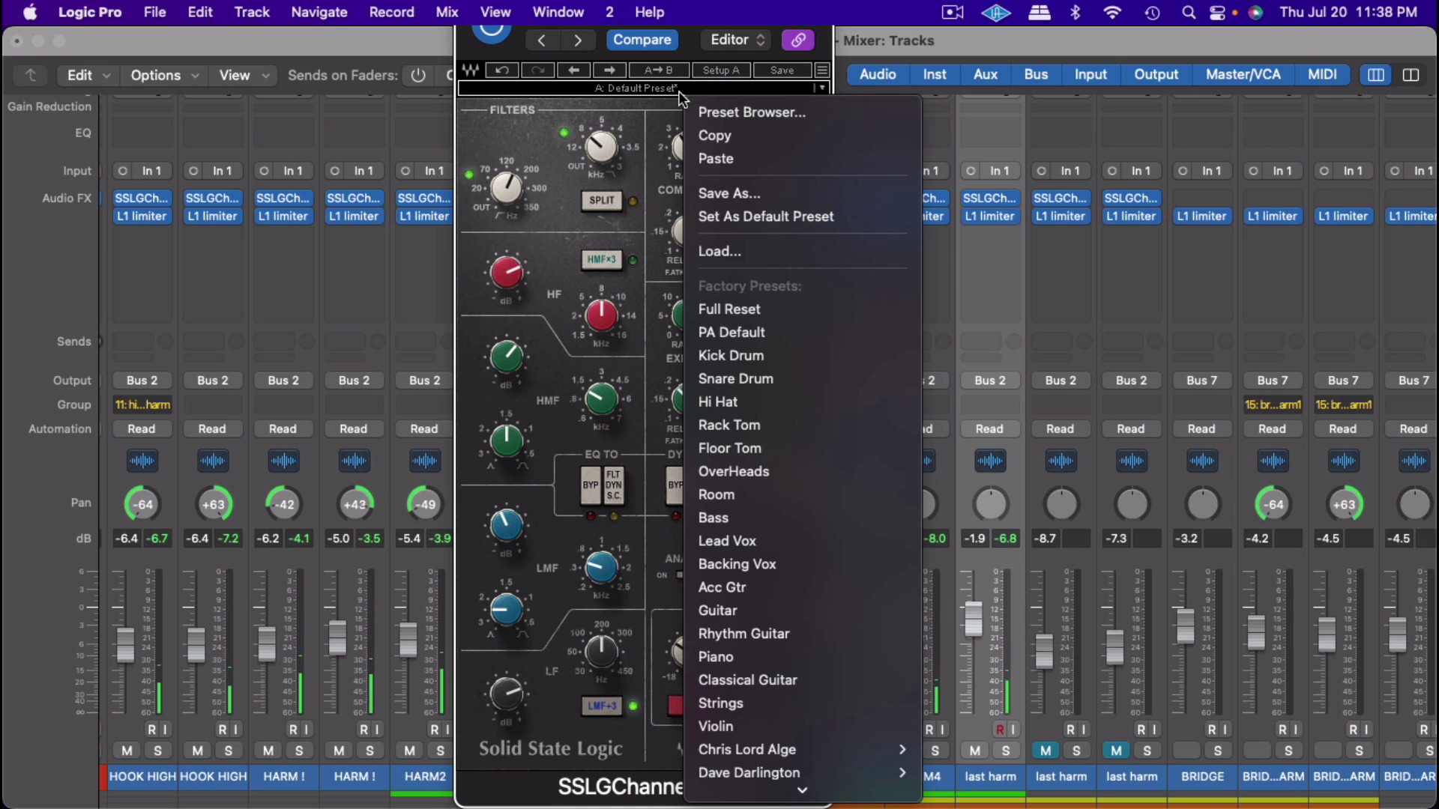
pyautogui.click(723, 136)
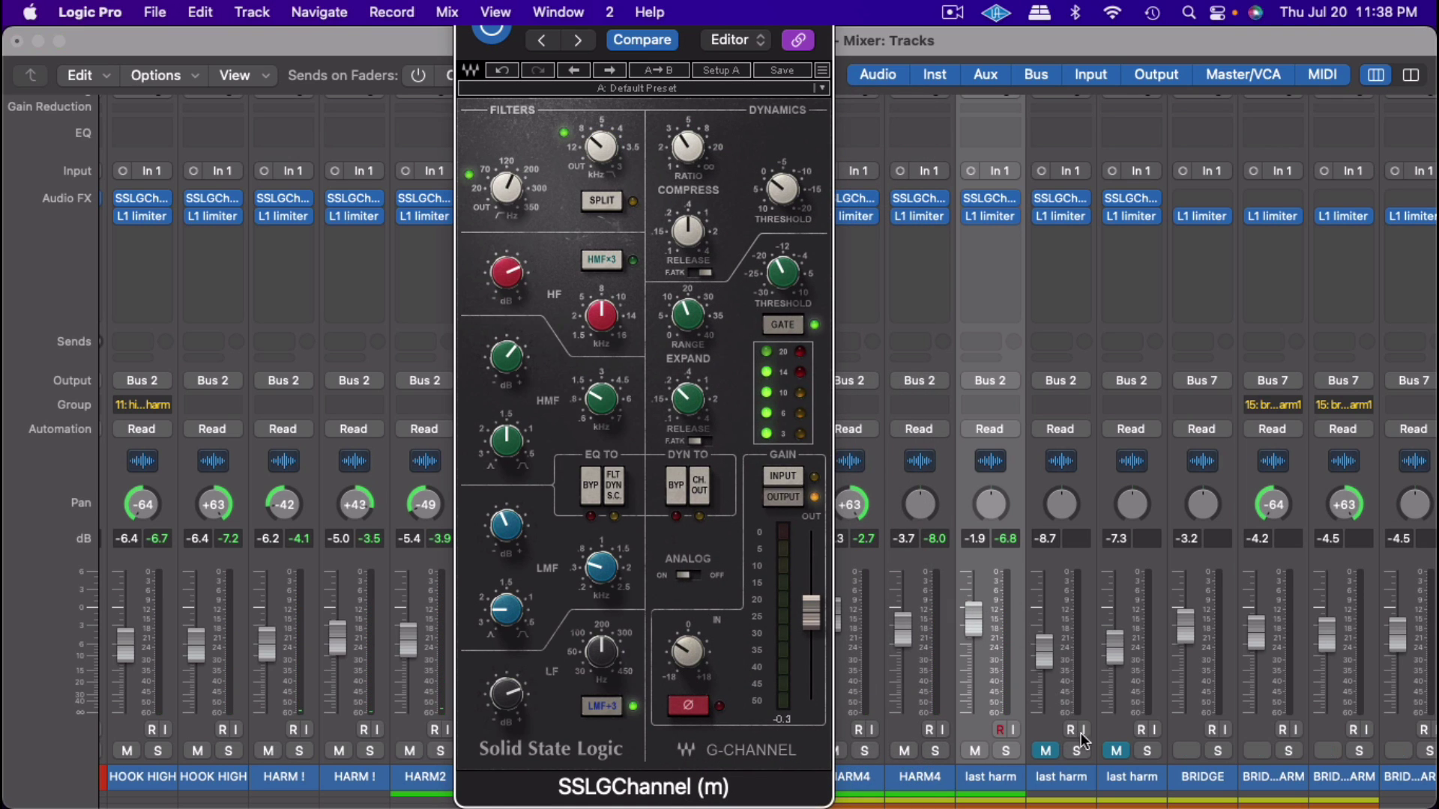
# Step: Paste the copied SSLGChannel settings into the second last harm track's SSLGChannel
pyautogui.click(1067, 782)
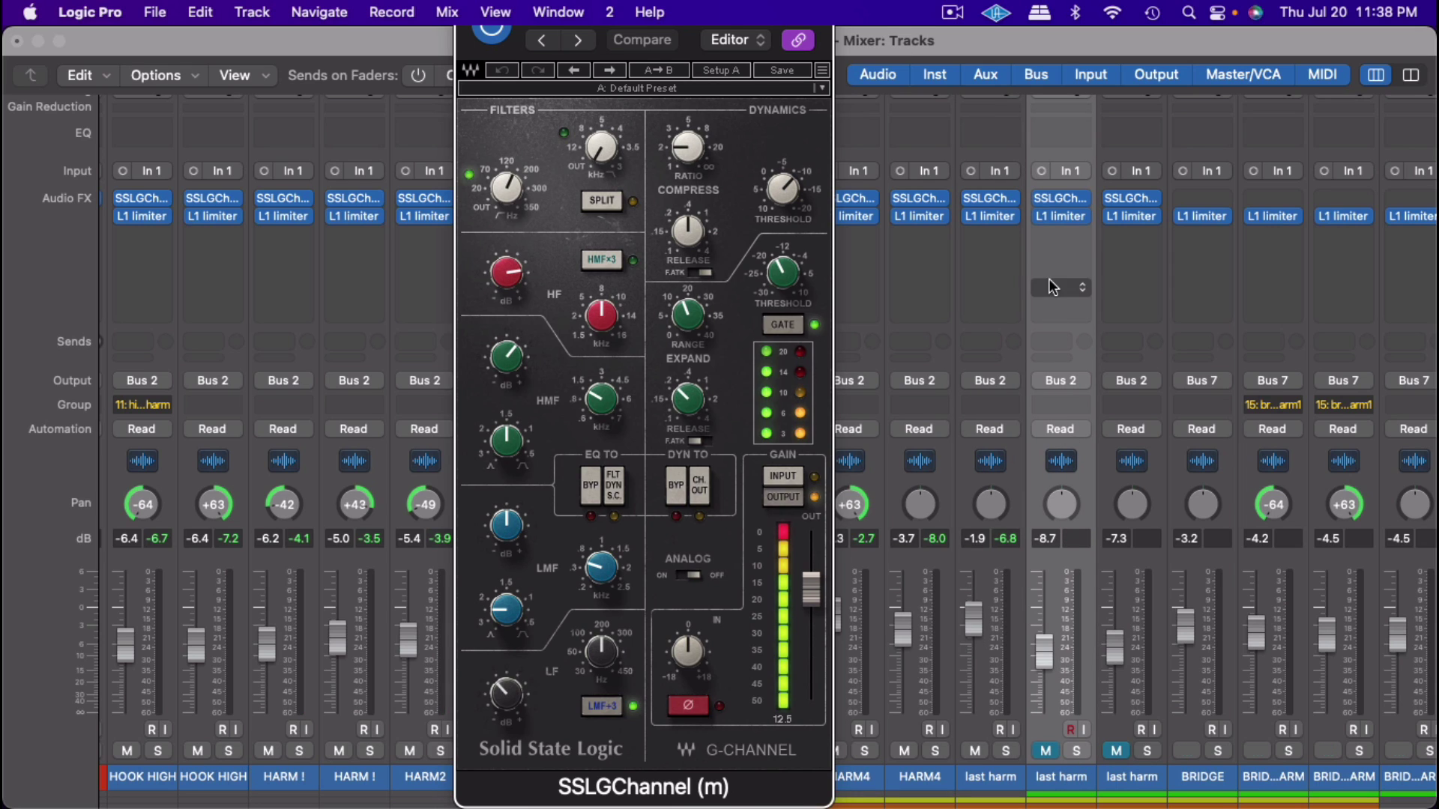
pyautogui.click(1059, 199)
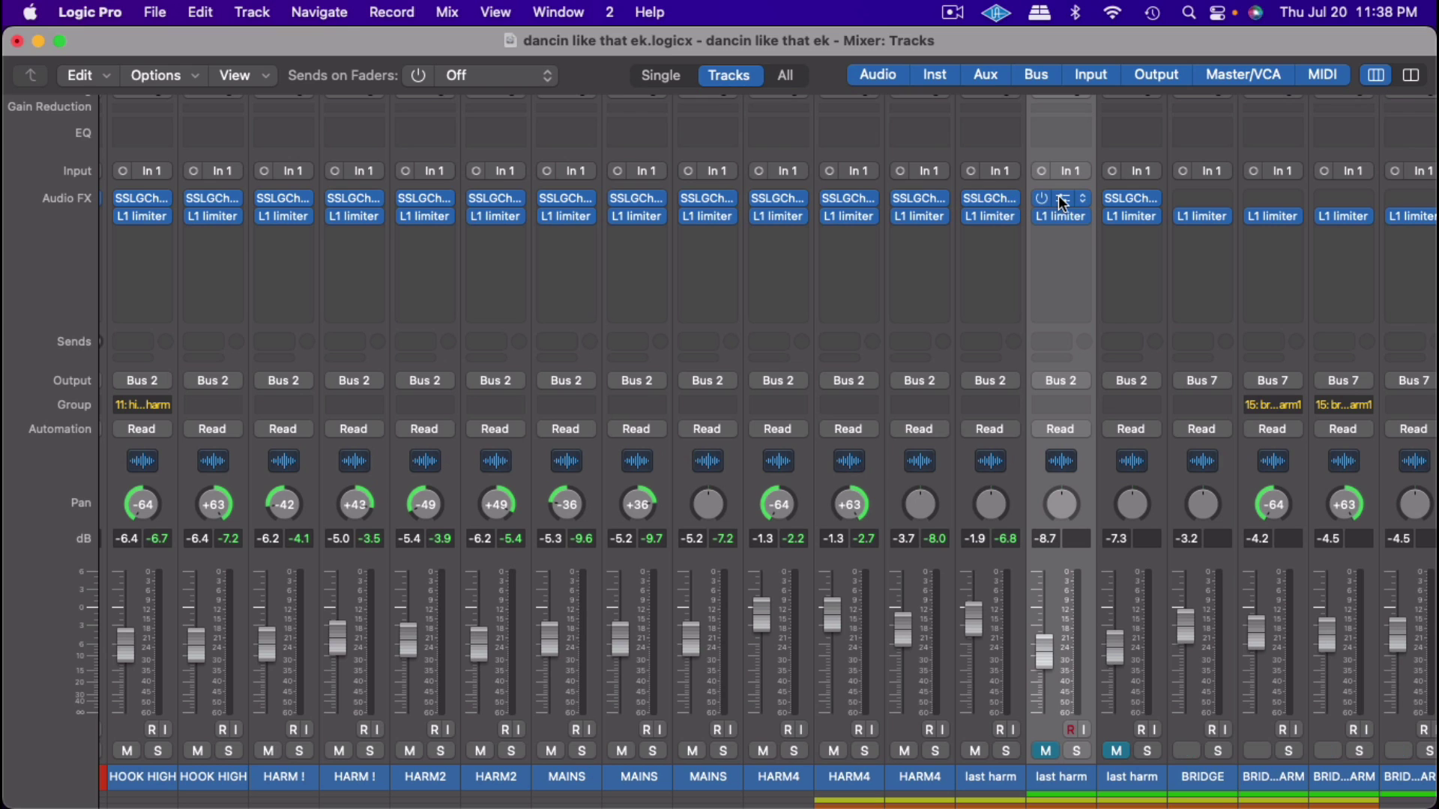
pyautogui.click(1059, 196)
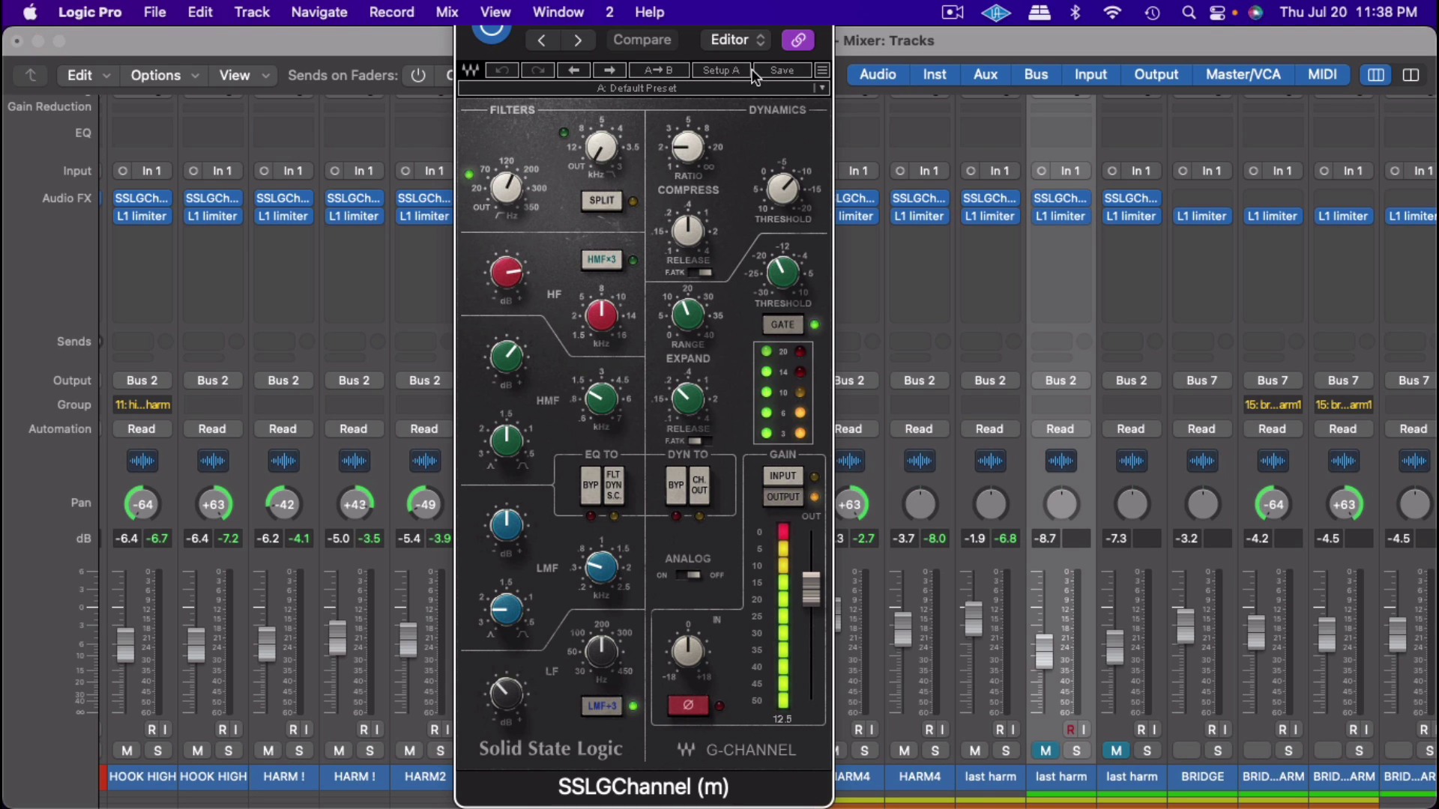
pyautogui.click(734, 85)
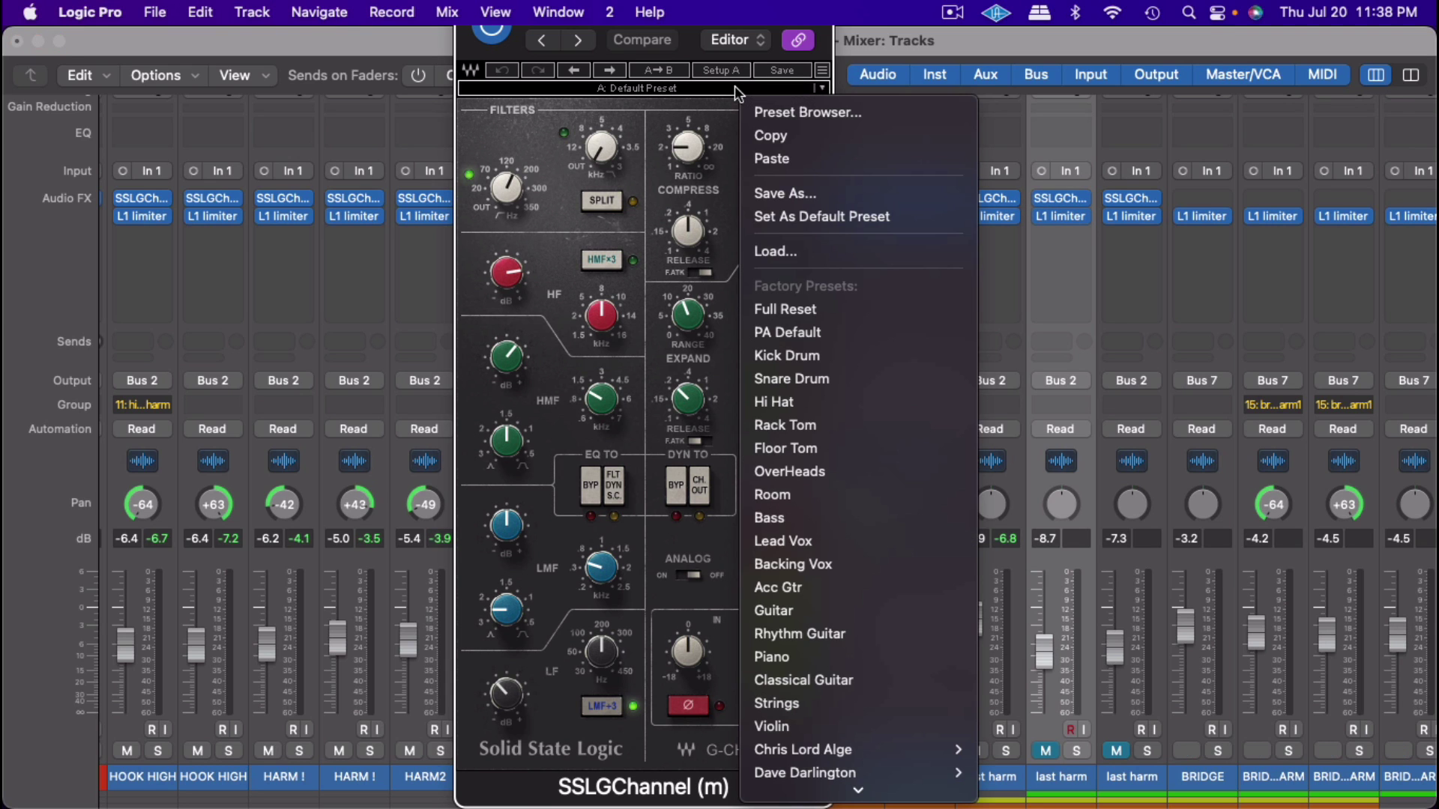
pyautogui.click(768, 159)
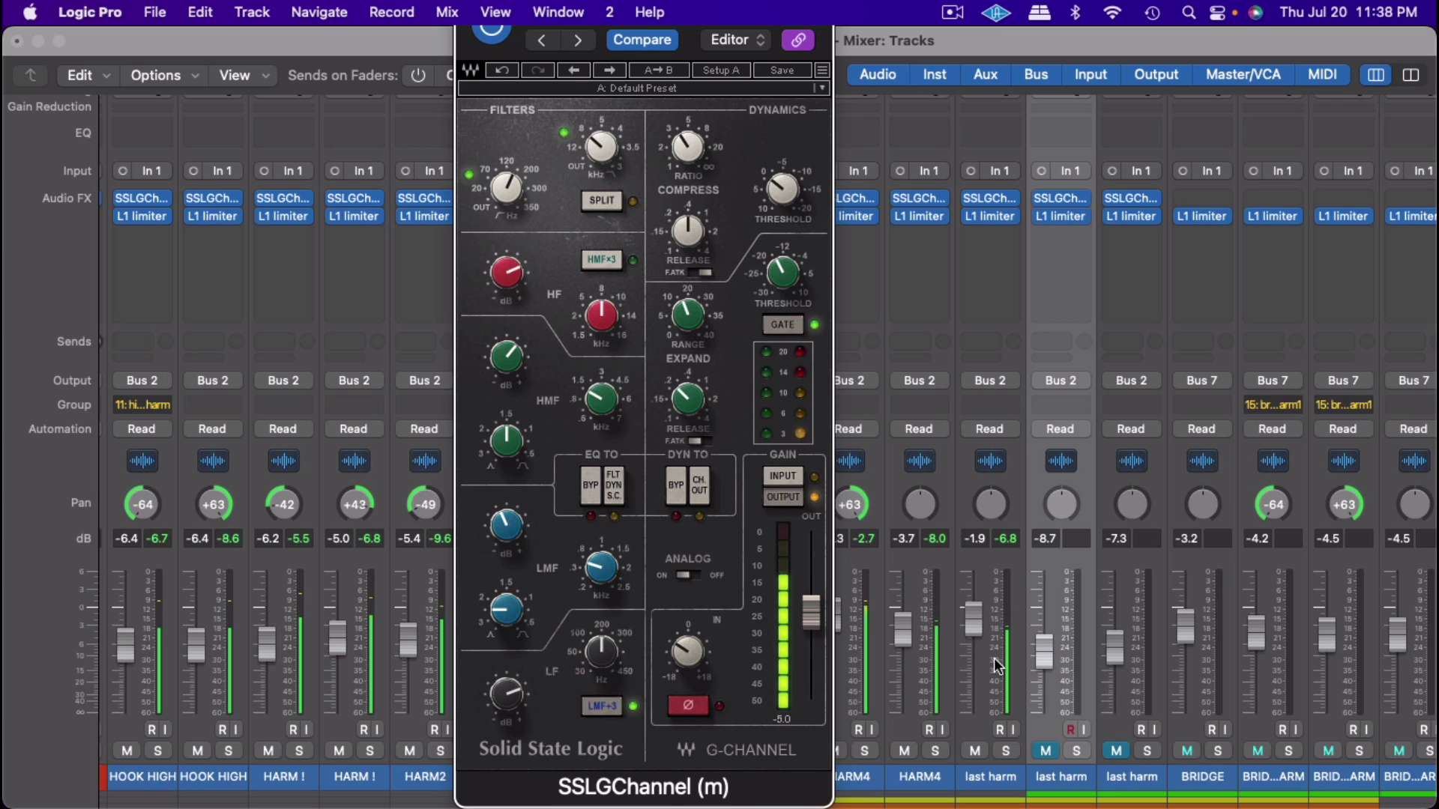
# Step: Unmute the second last harm track, raise its volume fader to -1.3 dB and bring its SSLGChannel editor forward
pyautogui.click(1050, 753)
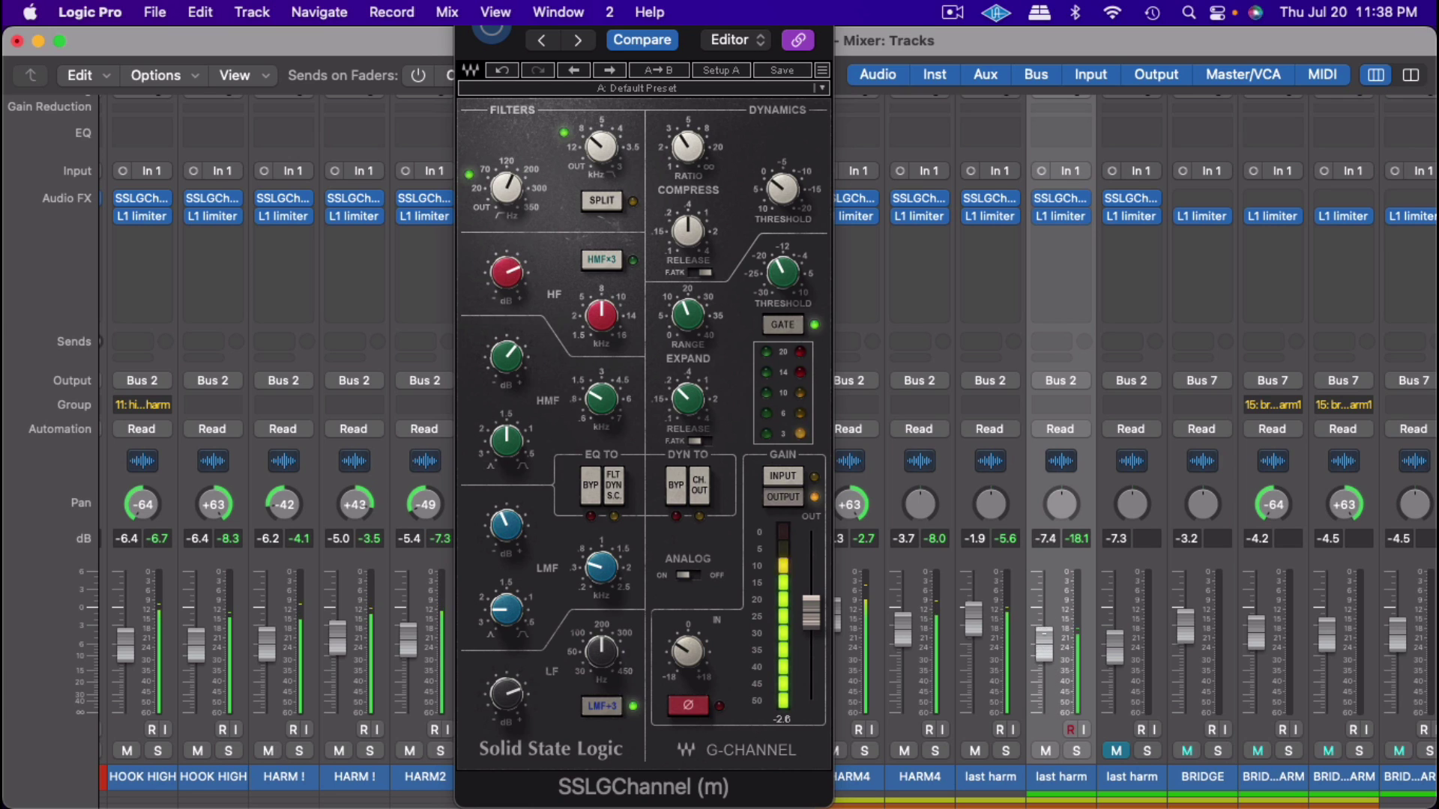
pyautogui.moveTo(1043, 643); pyautogui.dragTo(1043, 616)
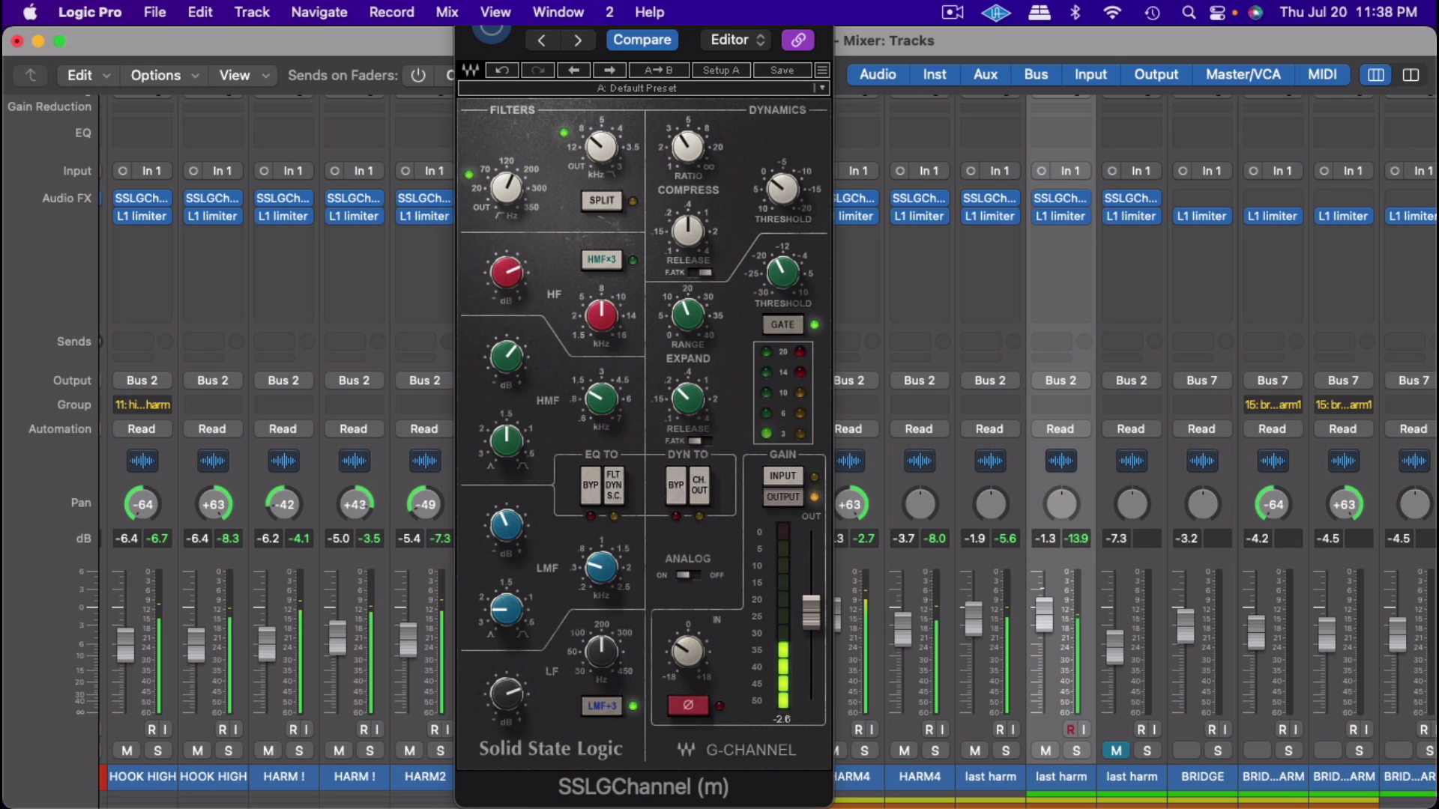
pyautogui.click(1059, 196)
pyautogui.click(1060, 196)
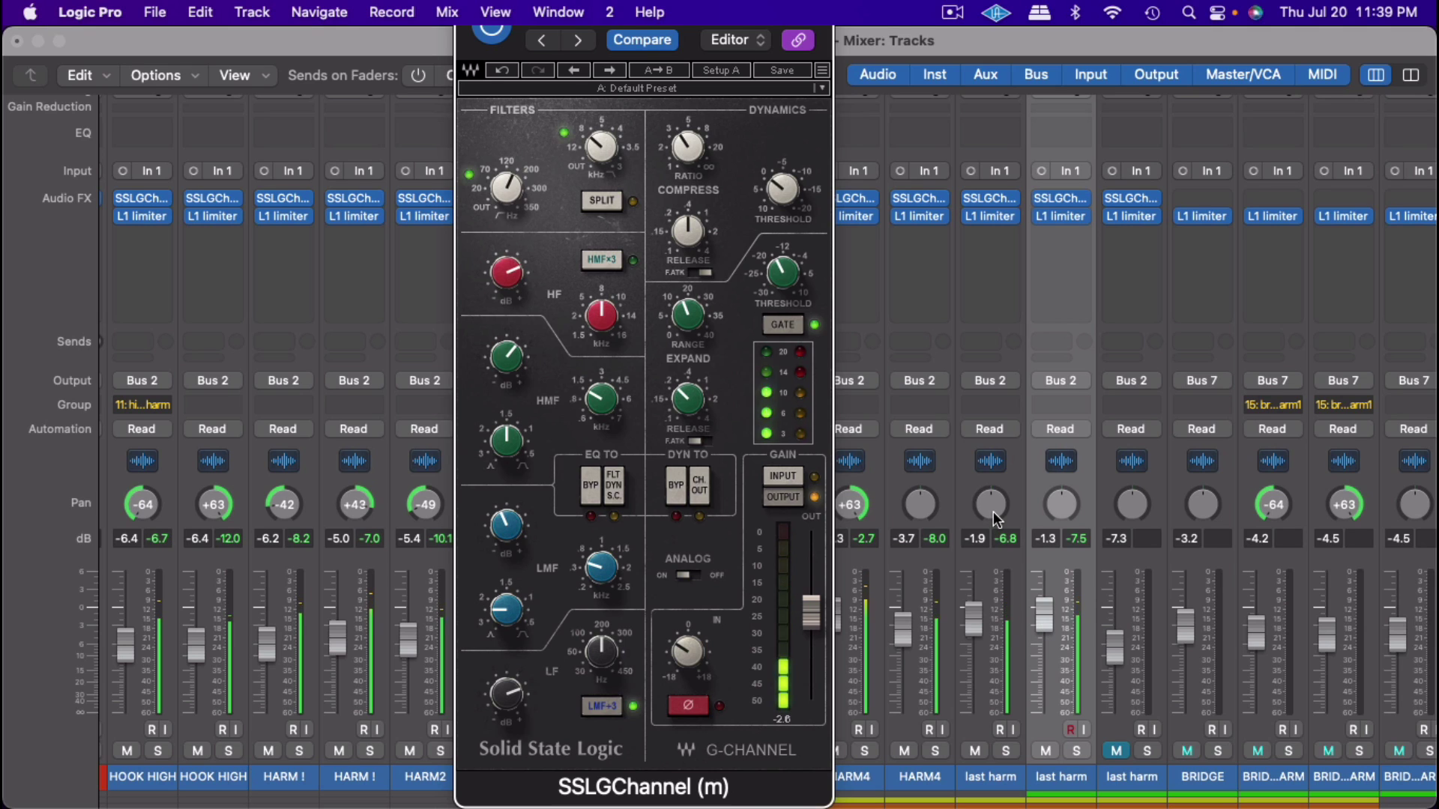
# Step: Pan the first two last harm tracks to -42 and +40 and lower their faders together to -4.2 and -3.6 dB
pyautogui.moveTo(992, 512); pyautogui.dragTo(992, 541)
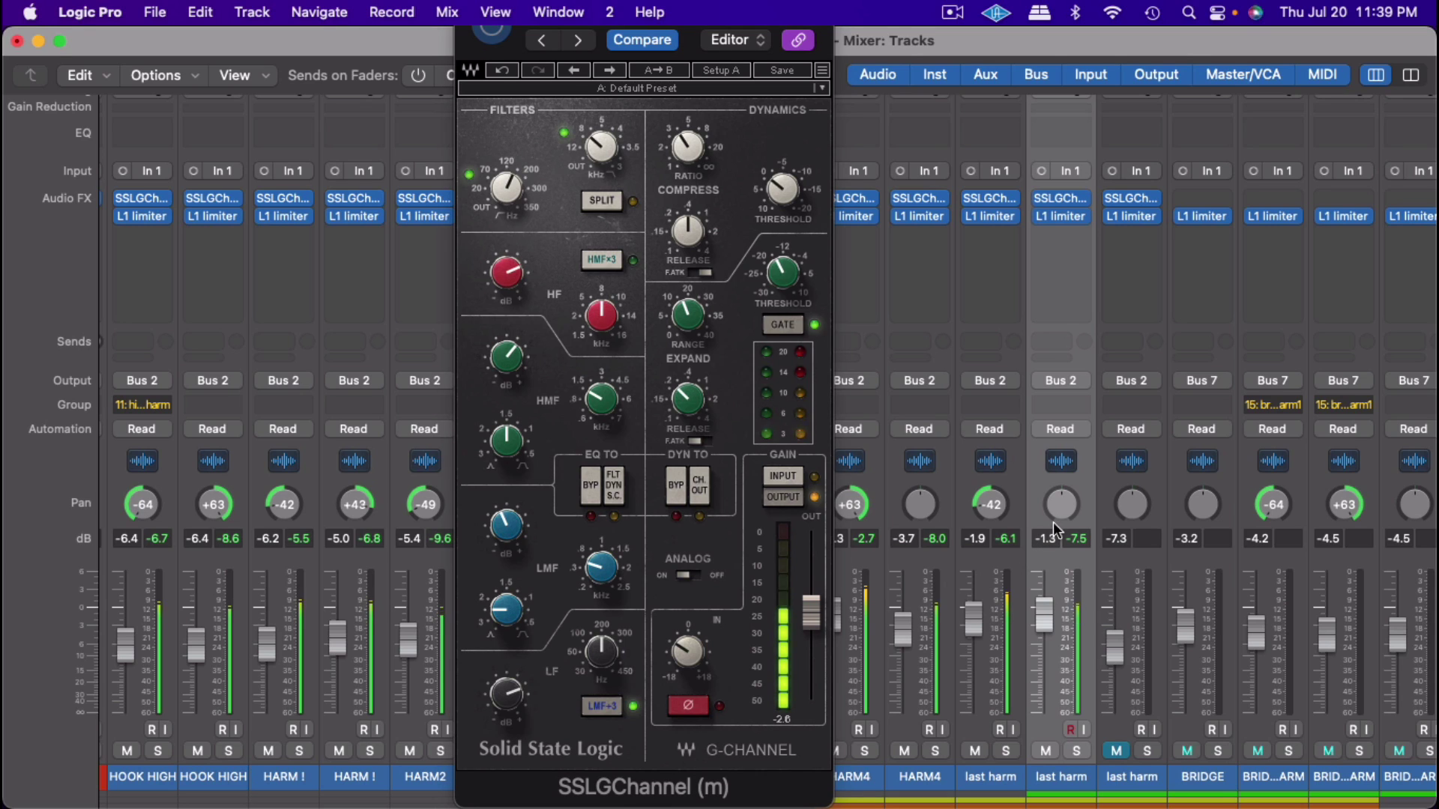
pyautogui.moveTo(1061, 505); pyautogui.dragTo(1062, 459)
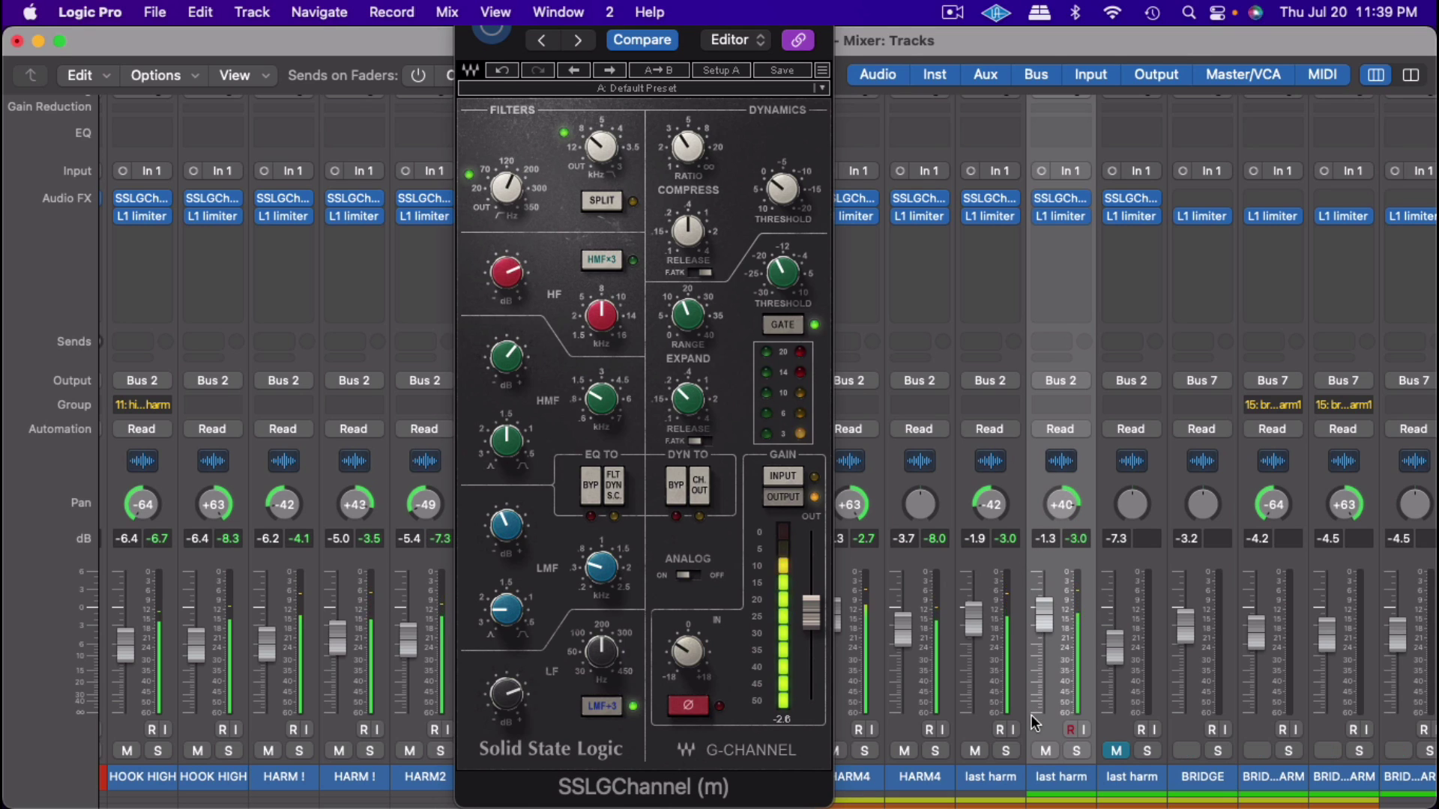
pyautogui.click(1053, 778)
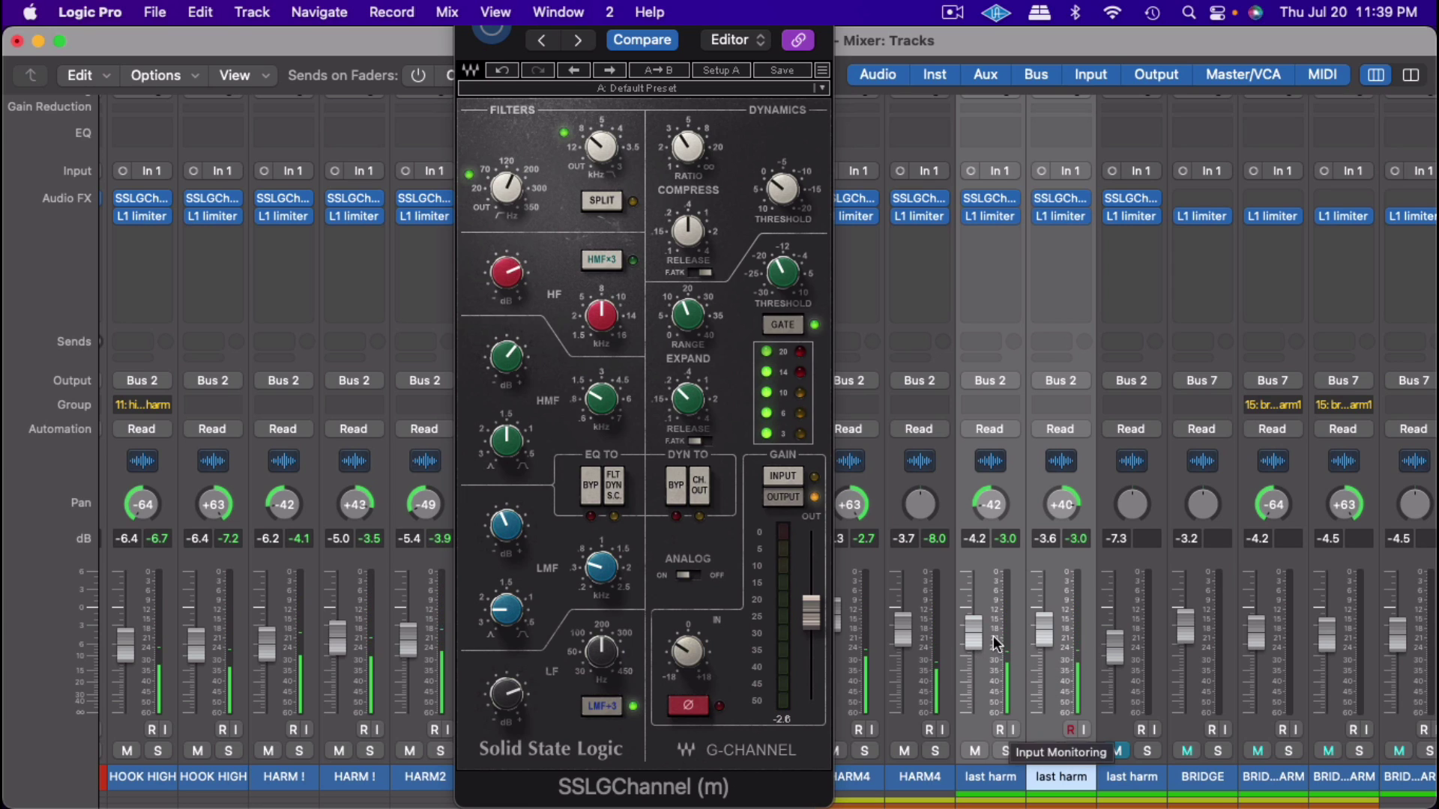
# Step: Paste the copied SSLGChannel settings into the third last harm track's SSLGChannel
pyautogui.click(1121, 786)
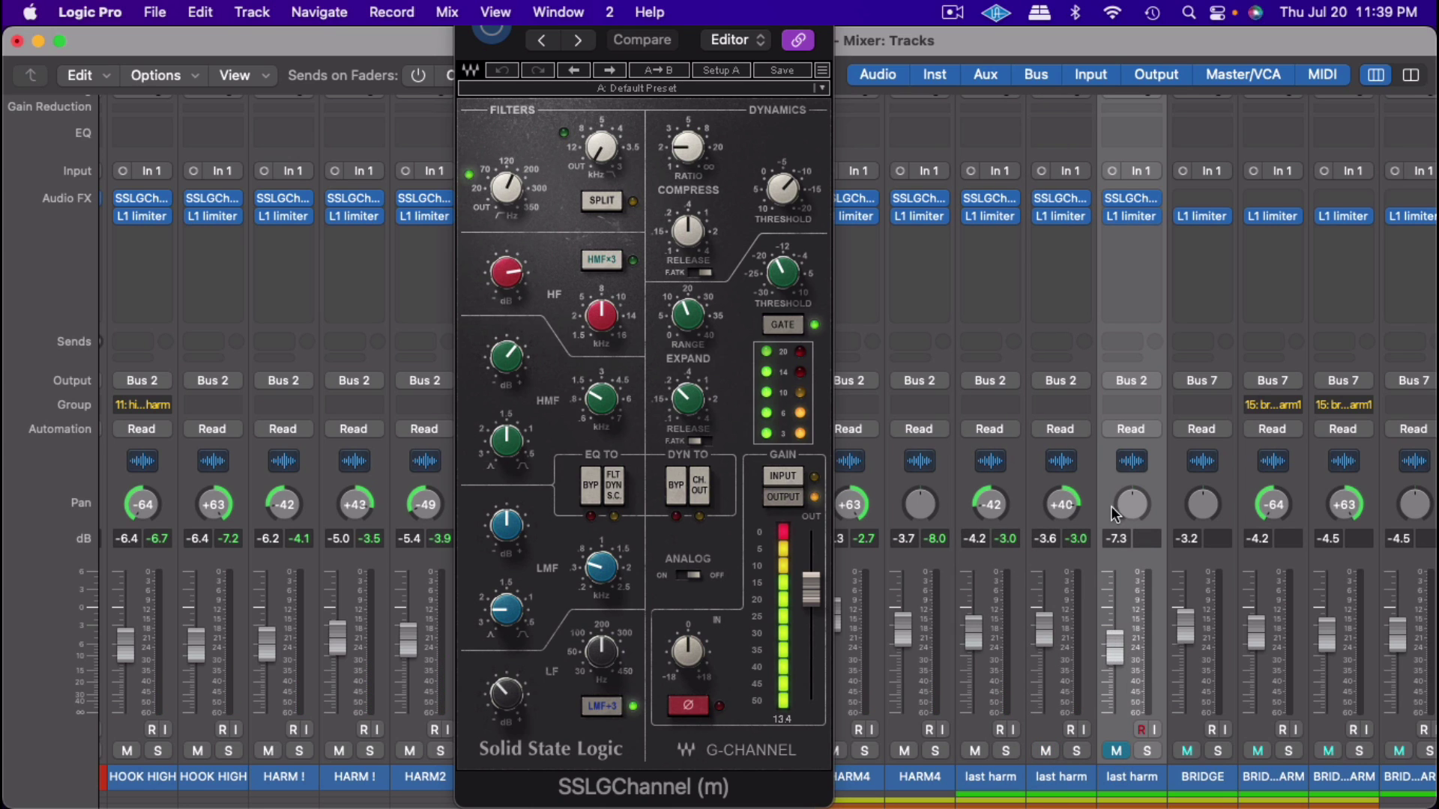
pyautogui.click(1136, 200)
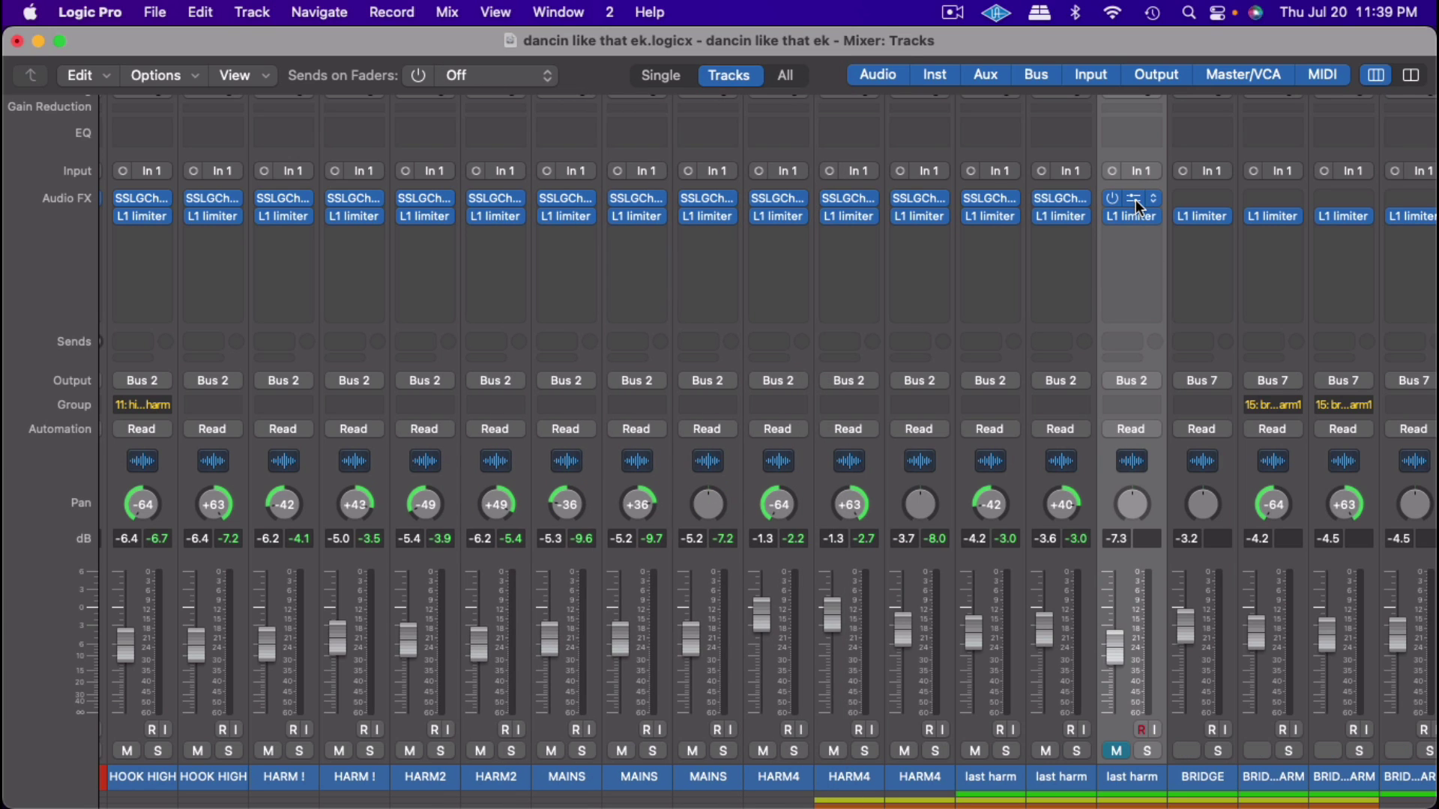
pyautogui.click(1136, 200)
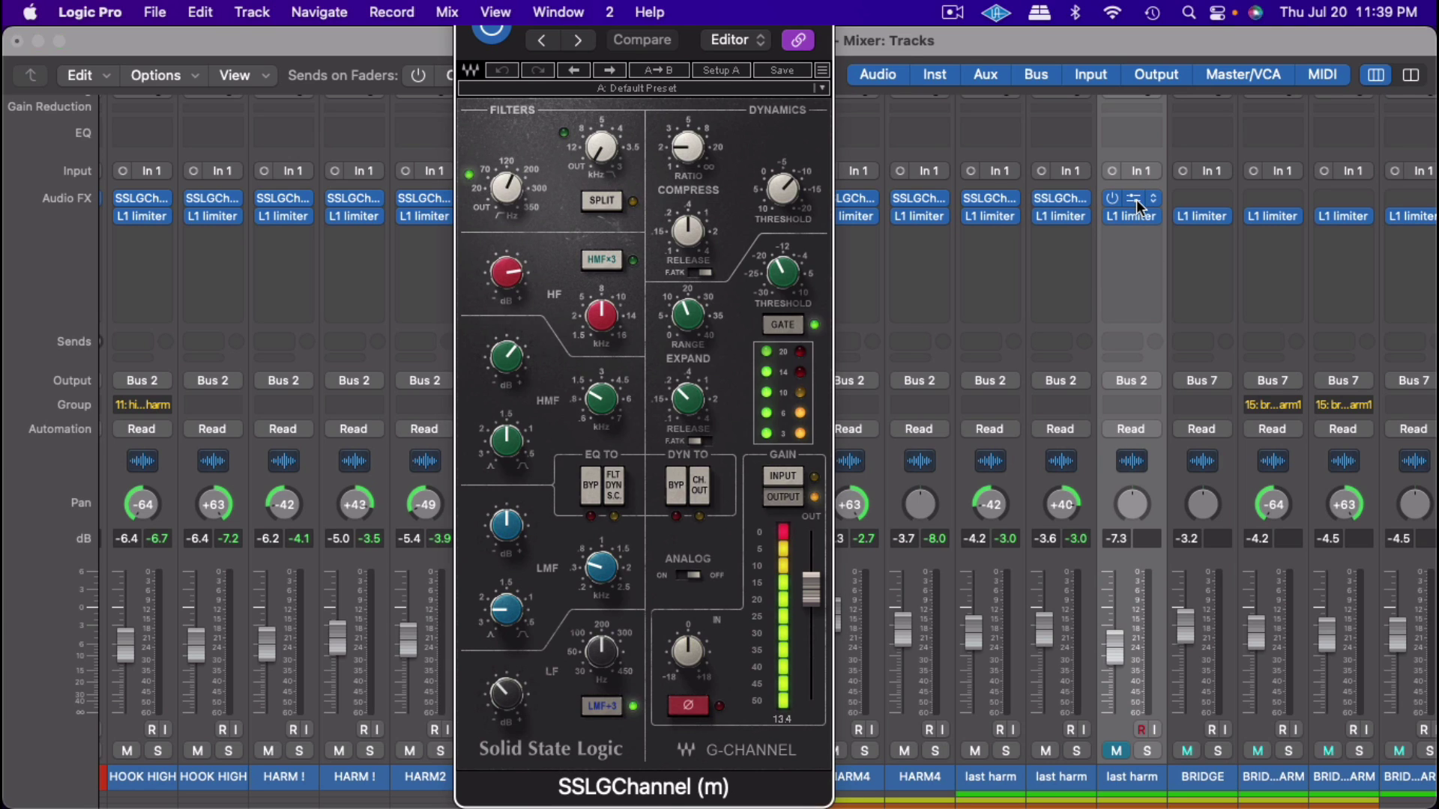
pyautogui.click(735, 93)
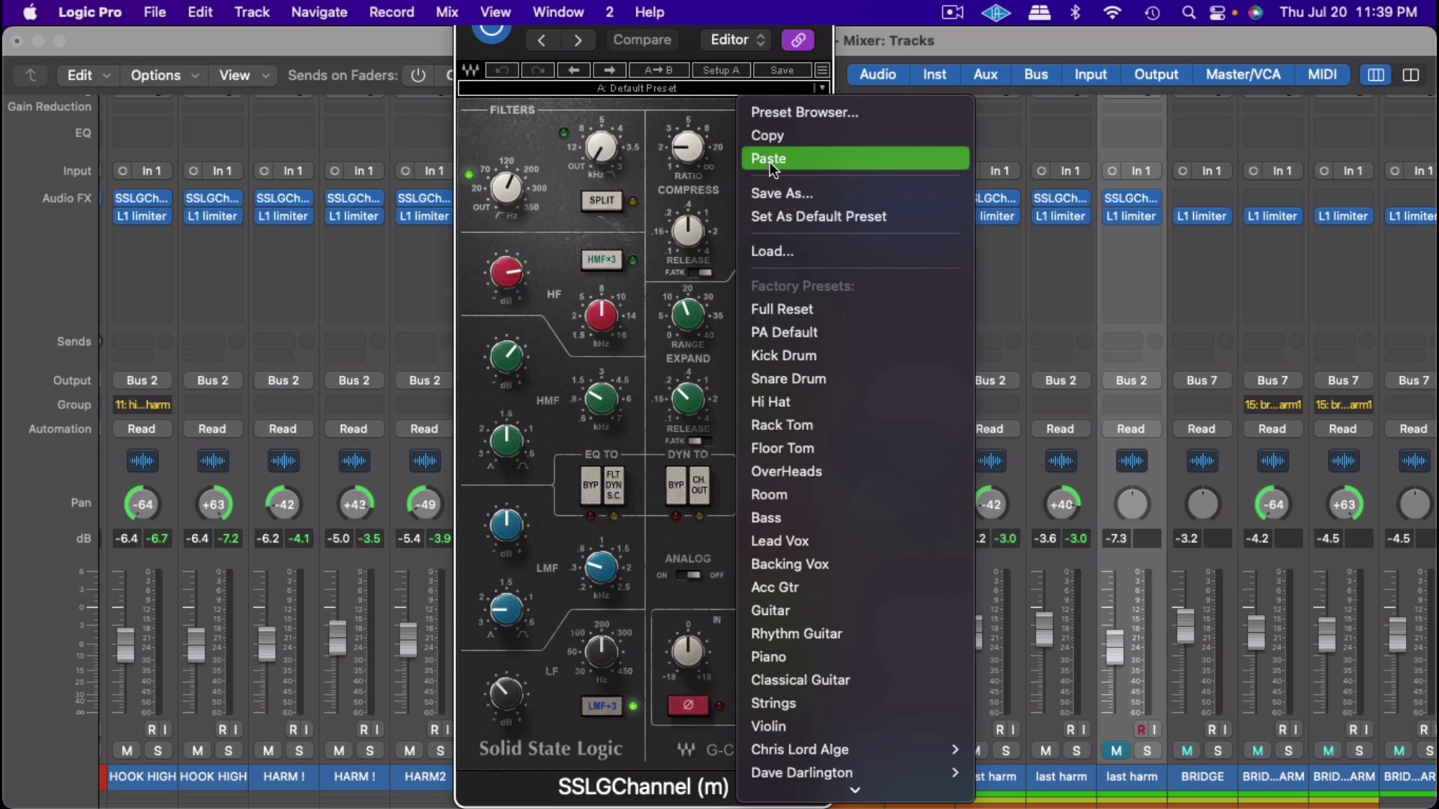
pyautogui.click(769, 161)
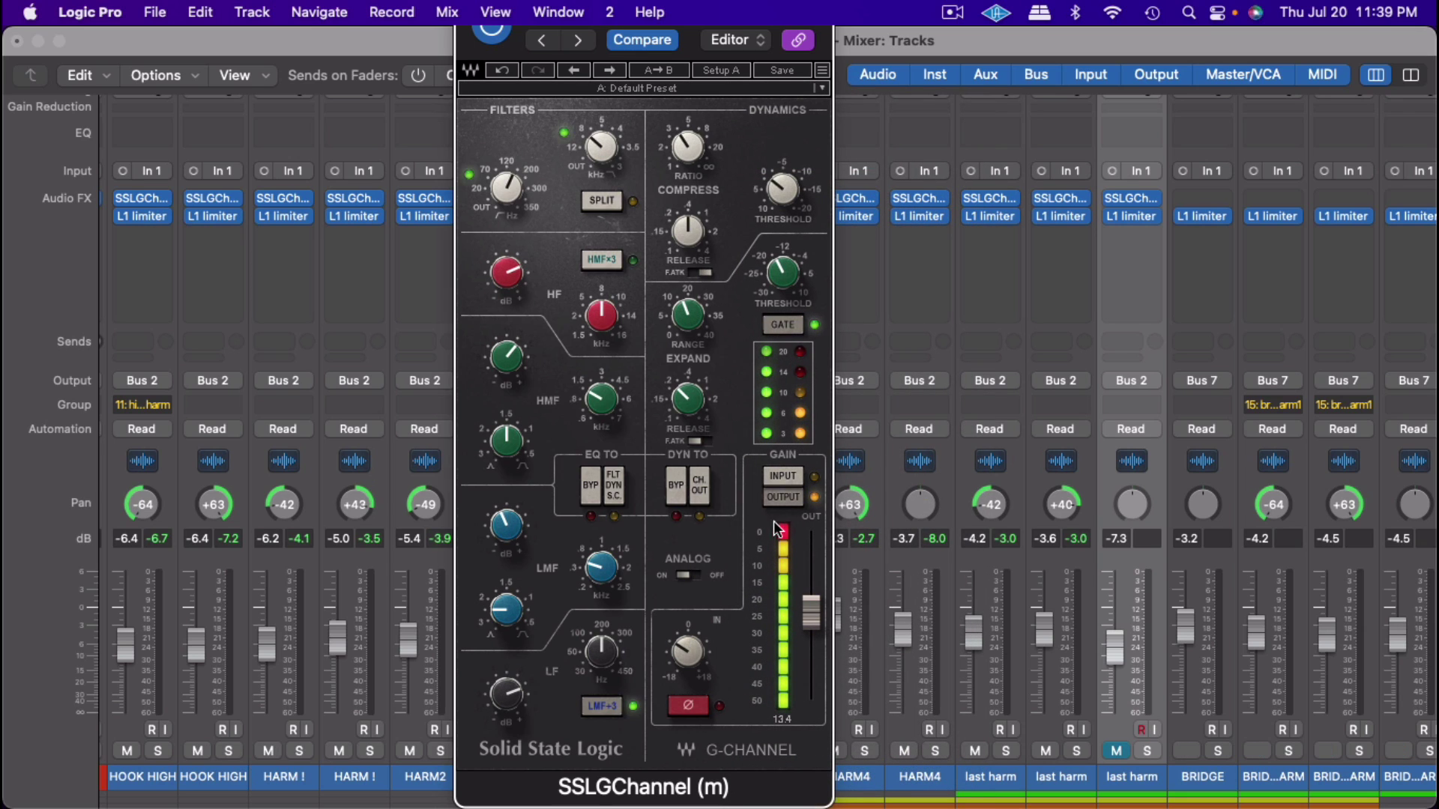
# Step: Unmute the third last harm track and raise its volume fader to -4.4 dB during playback
pyautogui.click(1117, 751)
pyautogui.press('space')
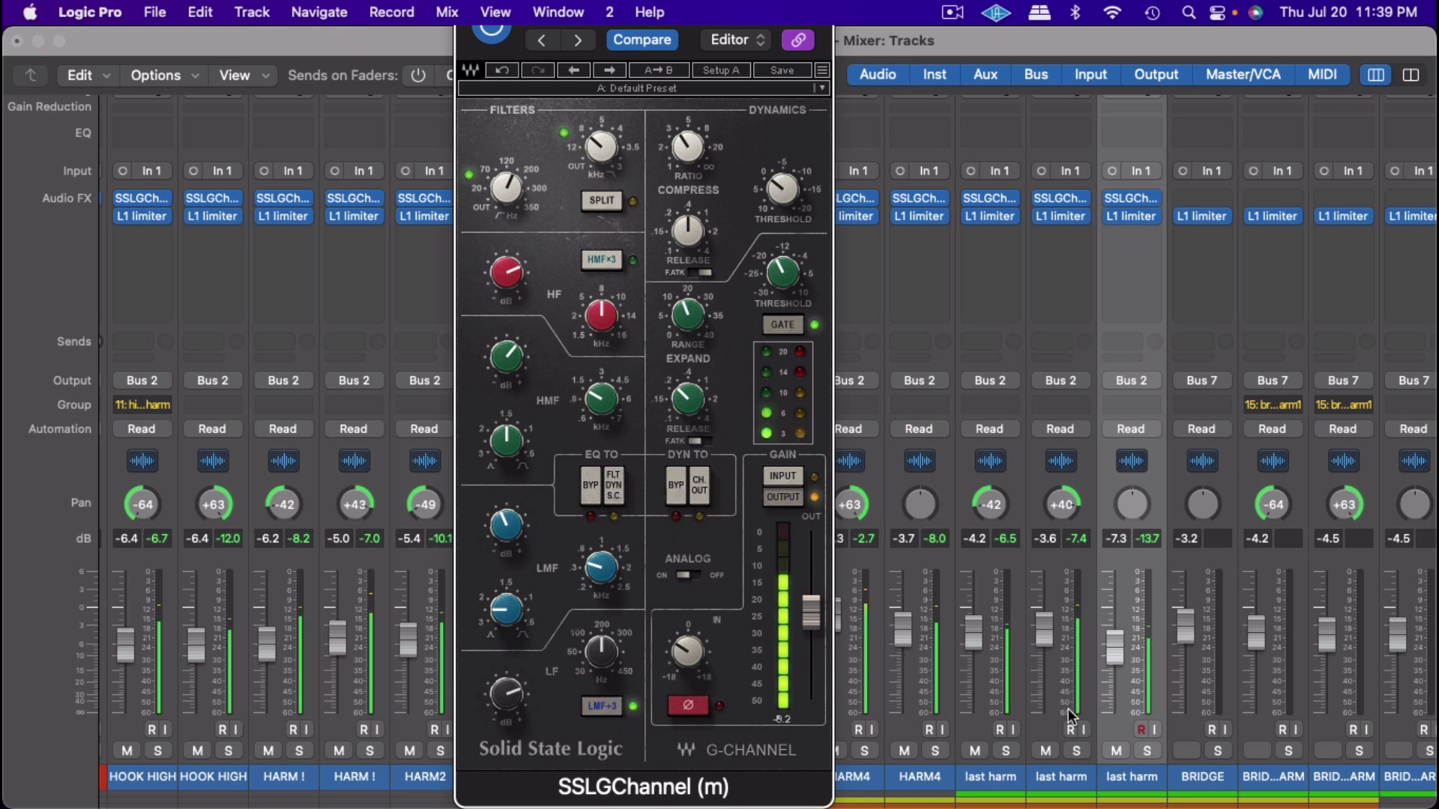
pyautogui.moveTo(1112, 655); pyautogui.dragTo(1114, 633)
pyautogui.click(1115, 637)
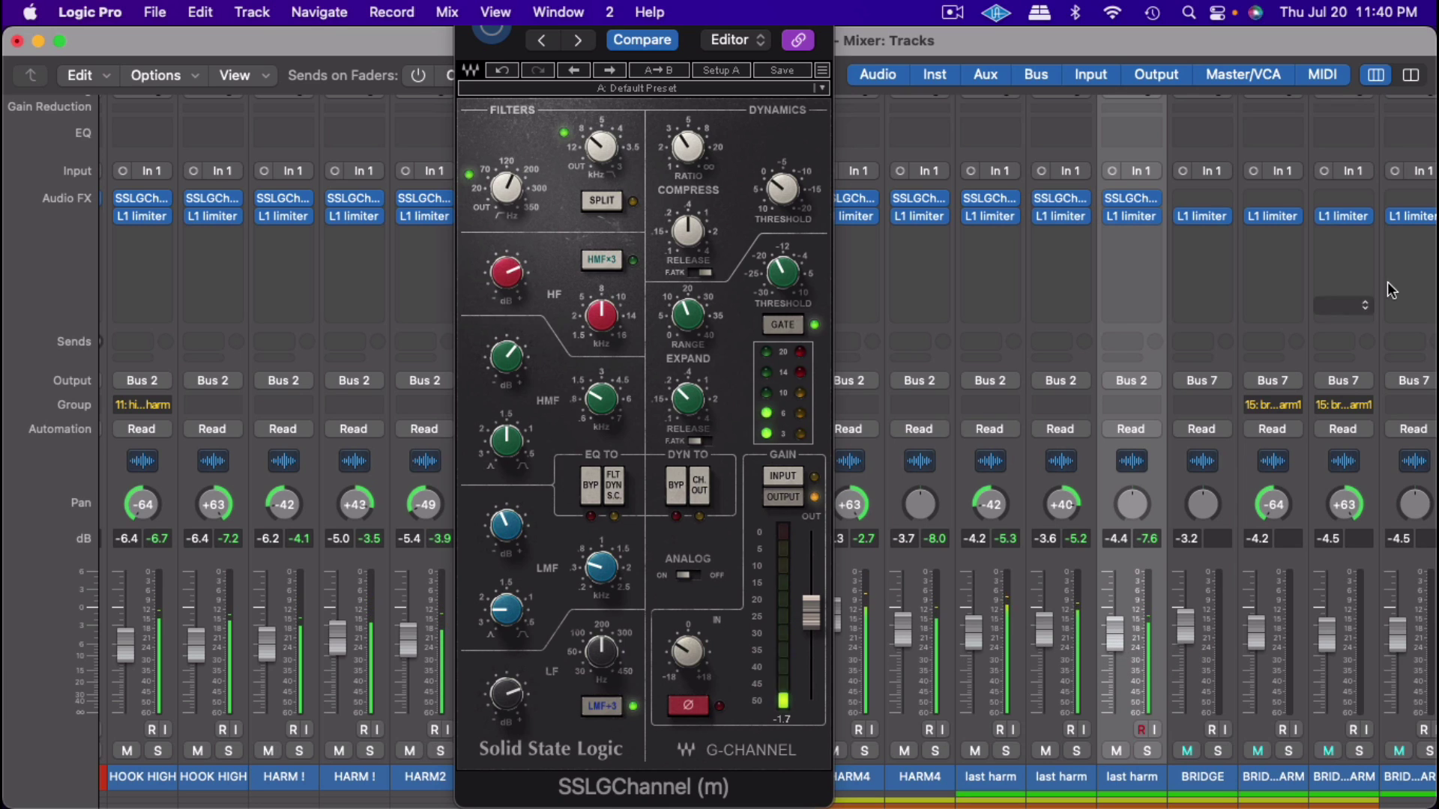
# Step: Close the SSLGChannel editor and lower all HARM4 and last harm faders together, bringing the first HARM4 track to -3.4 dB
pyautogui.click(1136, 201)
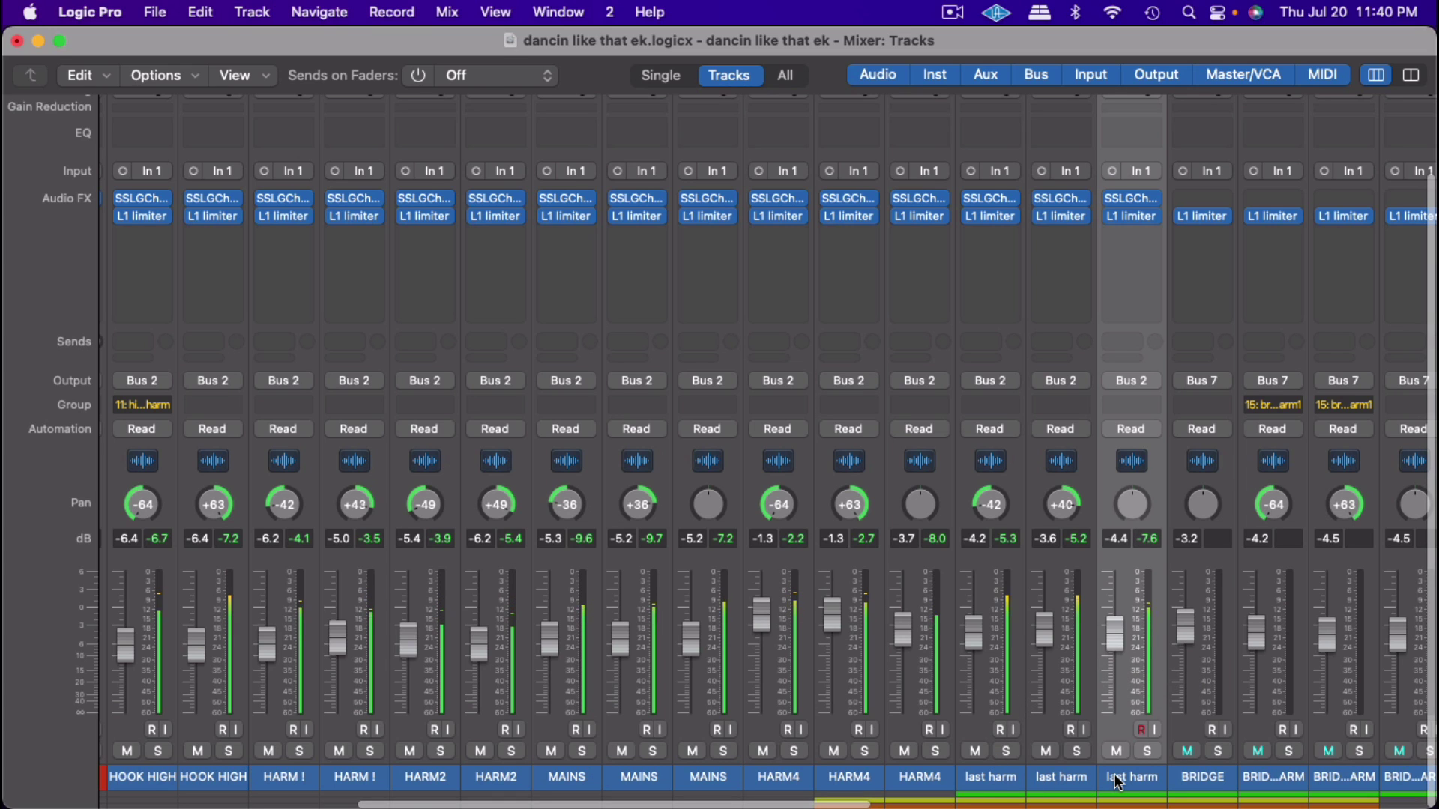
pyautogui.moveTo(1117, 780); pyautogui.dragTo(799, 787)
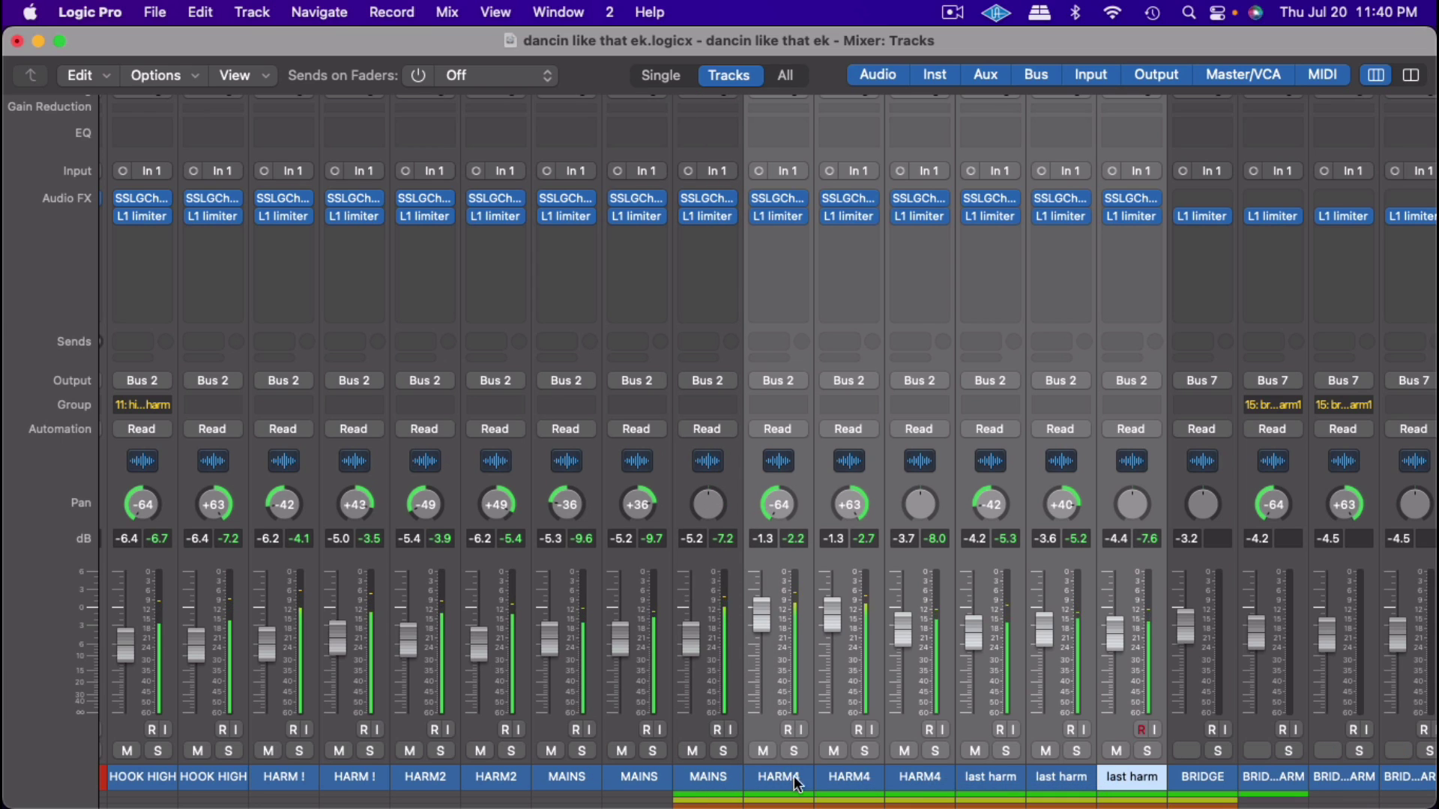
pyautogui.moveTo(763, 619); pyautogui.dragTo(763, 635)
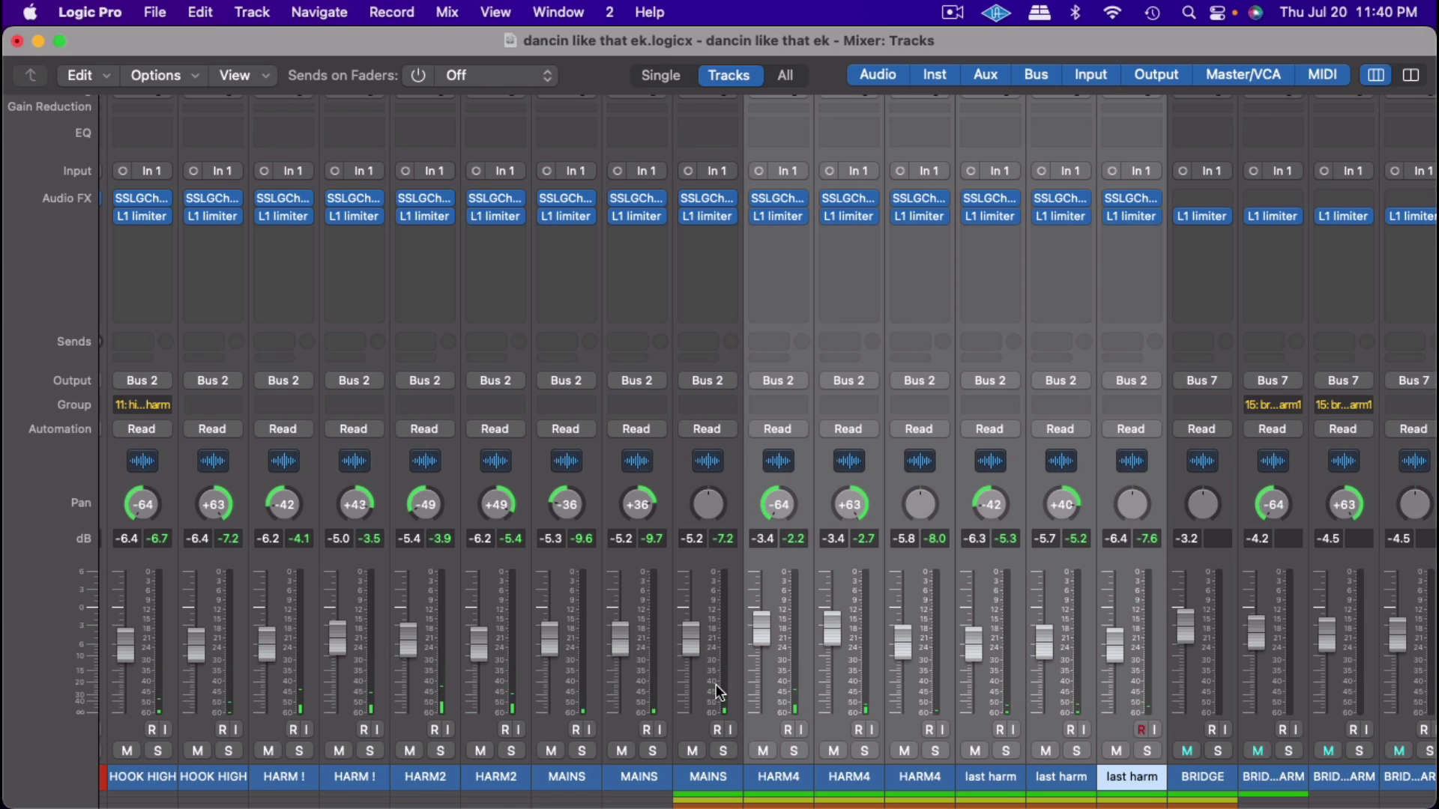
# Step: Insert the SSL DeEss plug-in in the first audio effect slot of the BGVOXS bus
pyautogui.hscroll(-1, 929, 719)
pyautogui.hscroll(15, 922, 730)
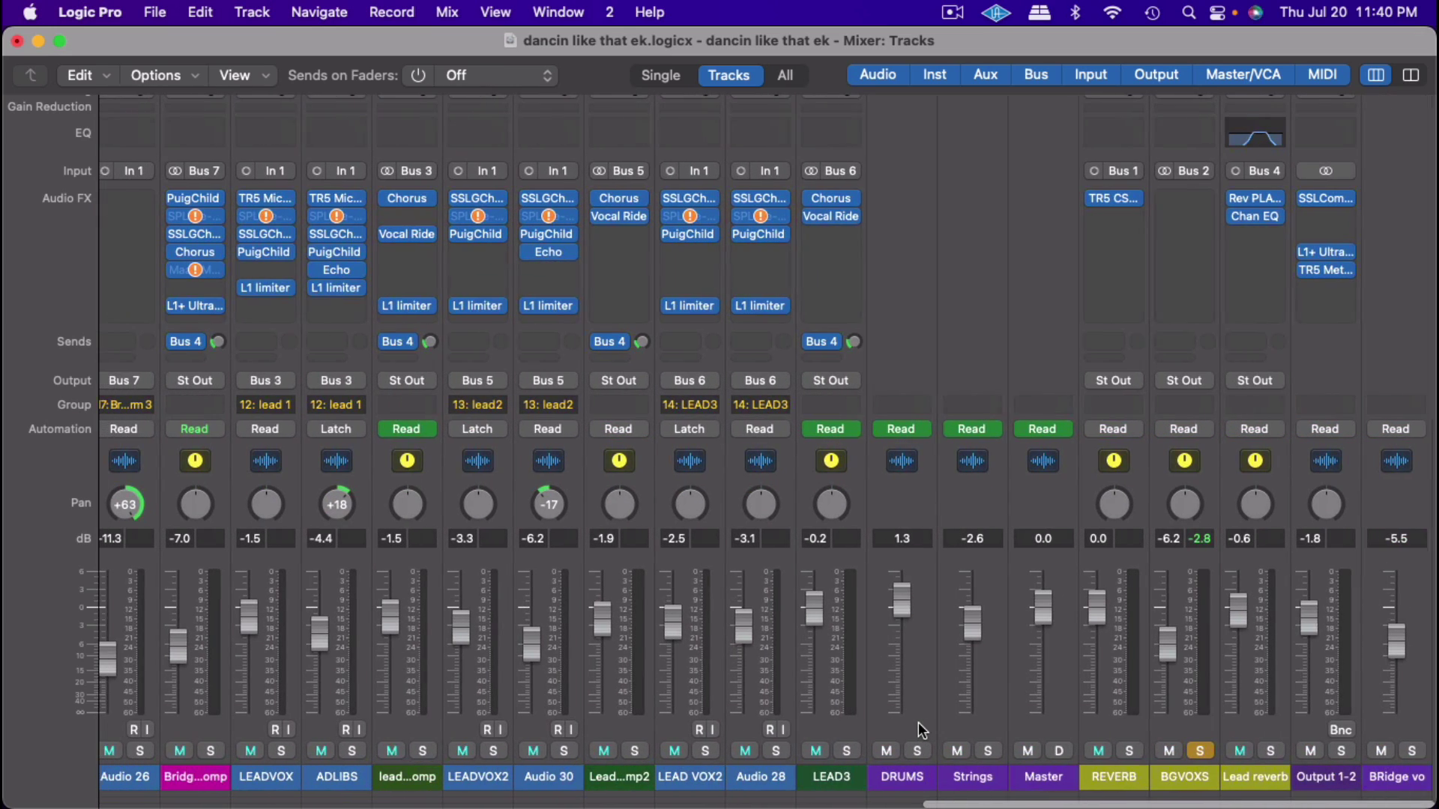
pyautogui.click(1193, 780)
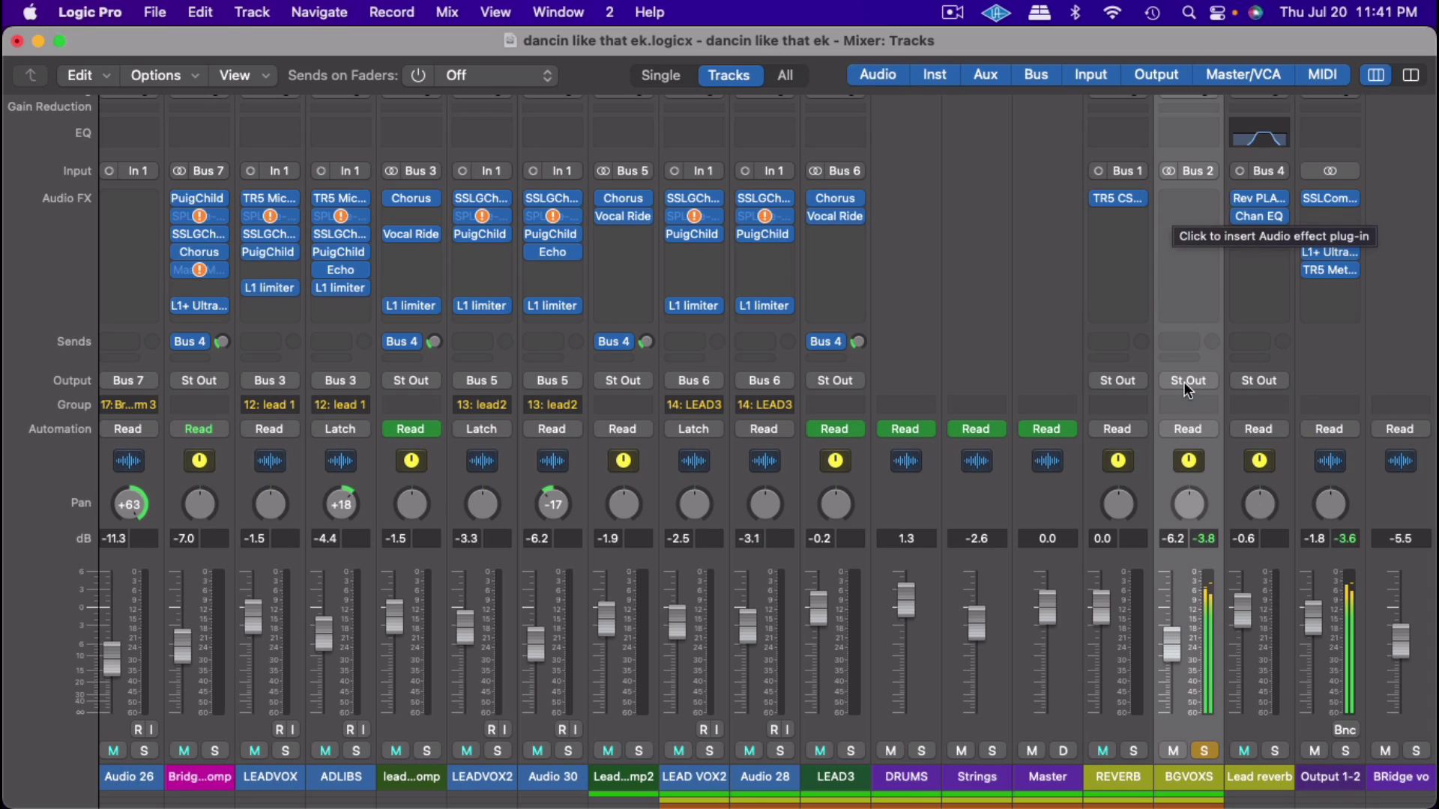
pyautogui.hscroll(2, 1184, 382)
pyautogui.hscroll(-2, 1185, 381)
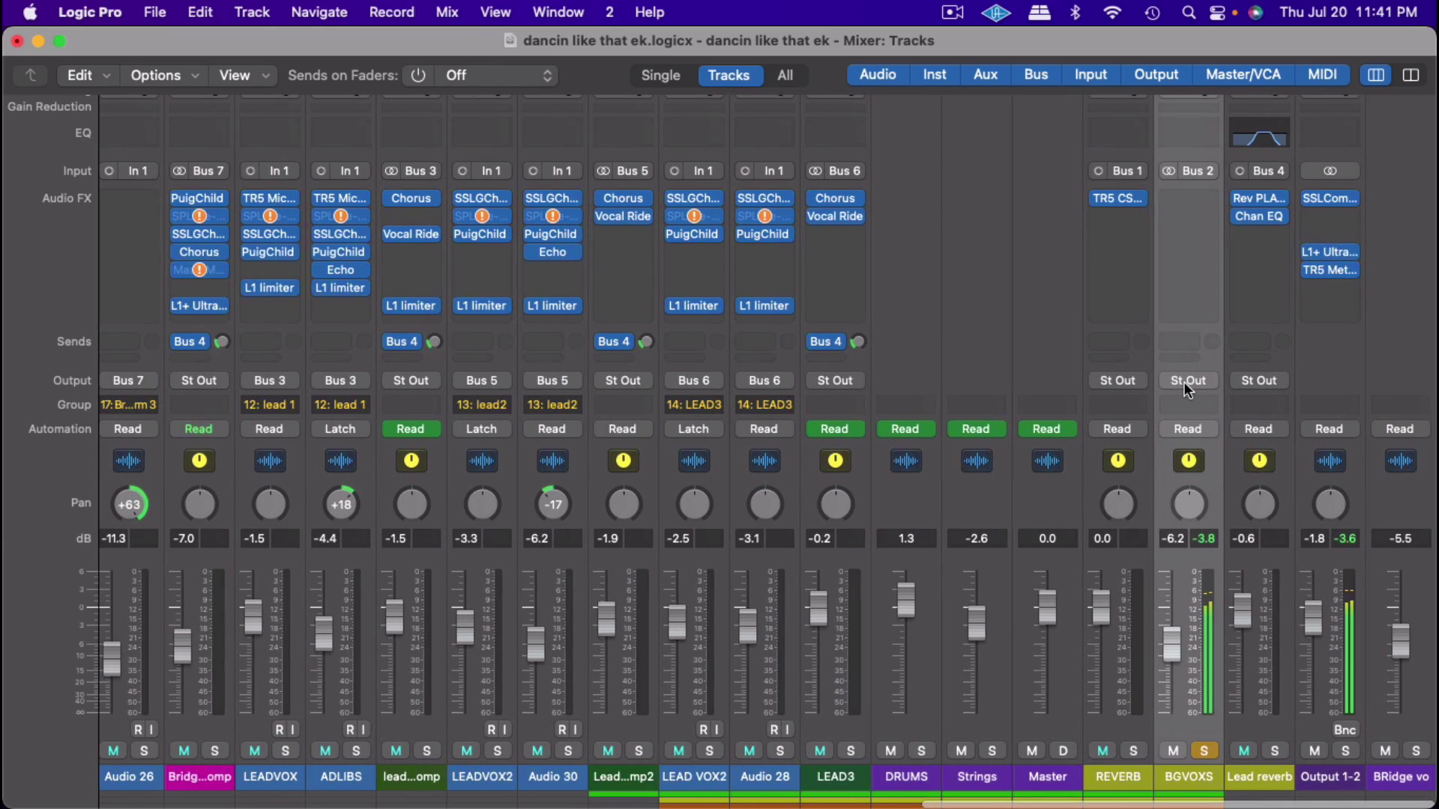
pyautogui.click(1205, 199)
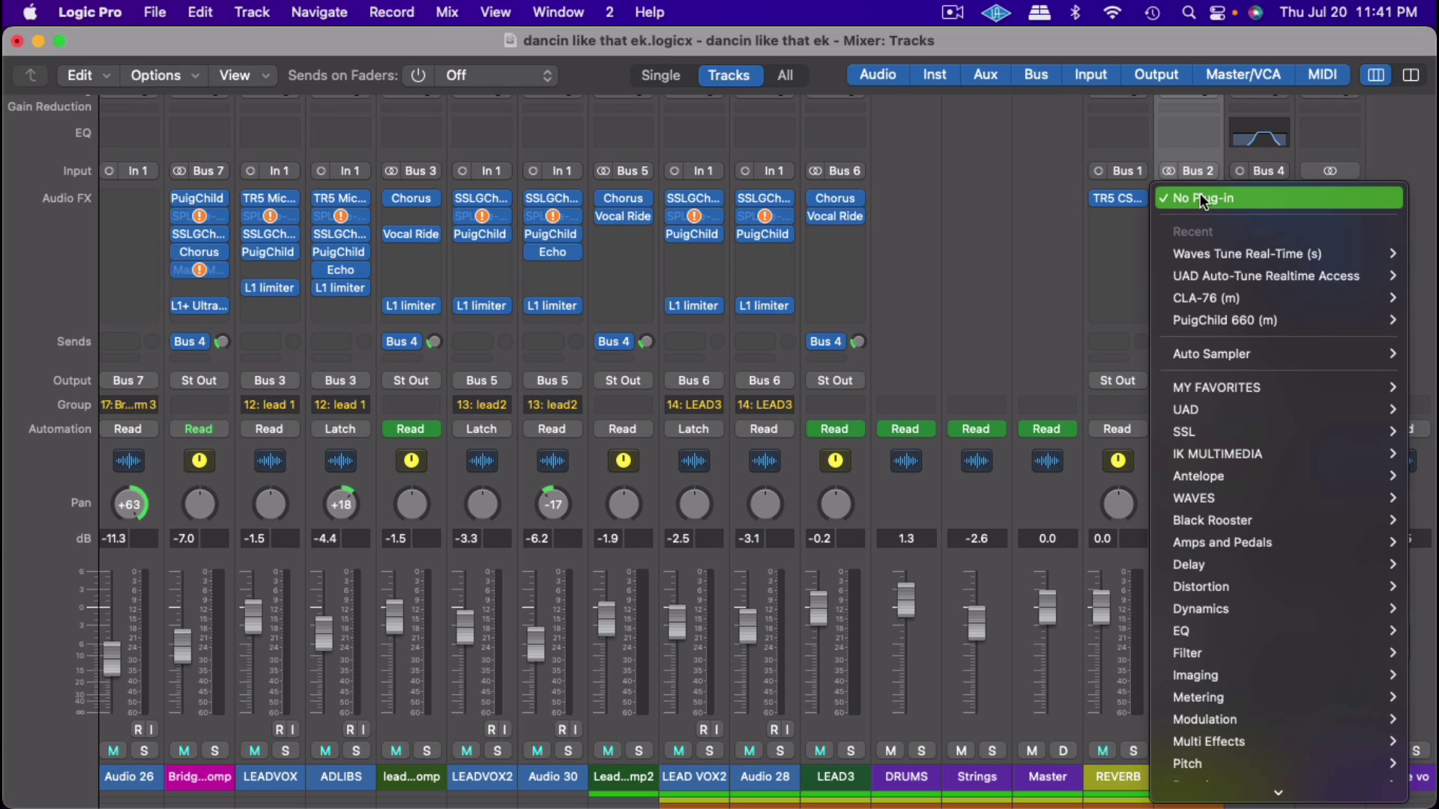
pyautogui.moveTo(1205, 429)
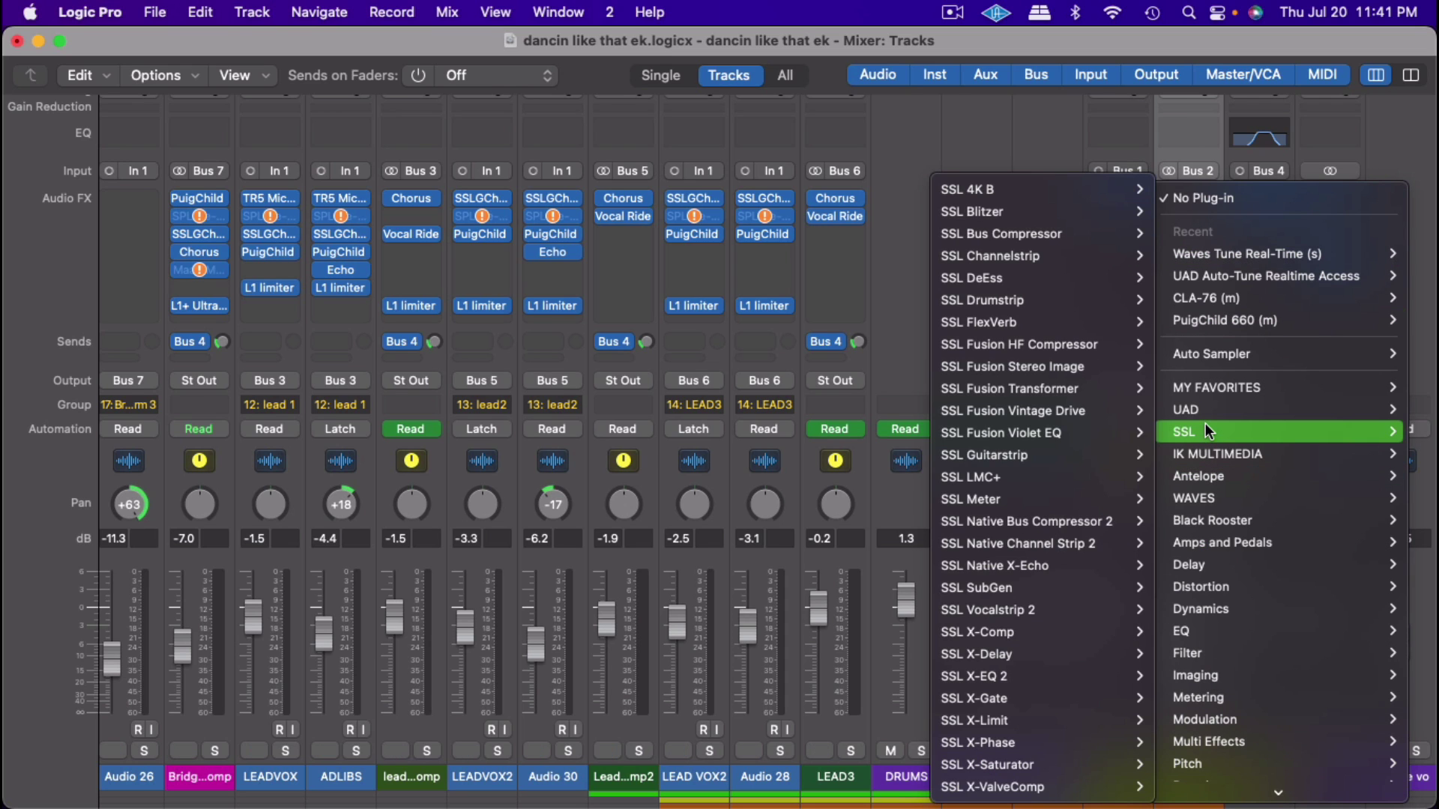
pyautogui.moveTo(1086, 431)
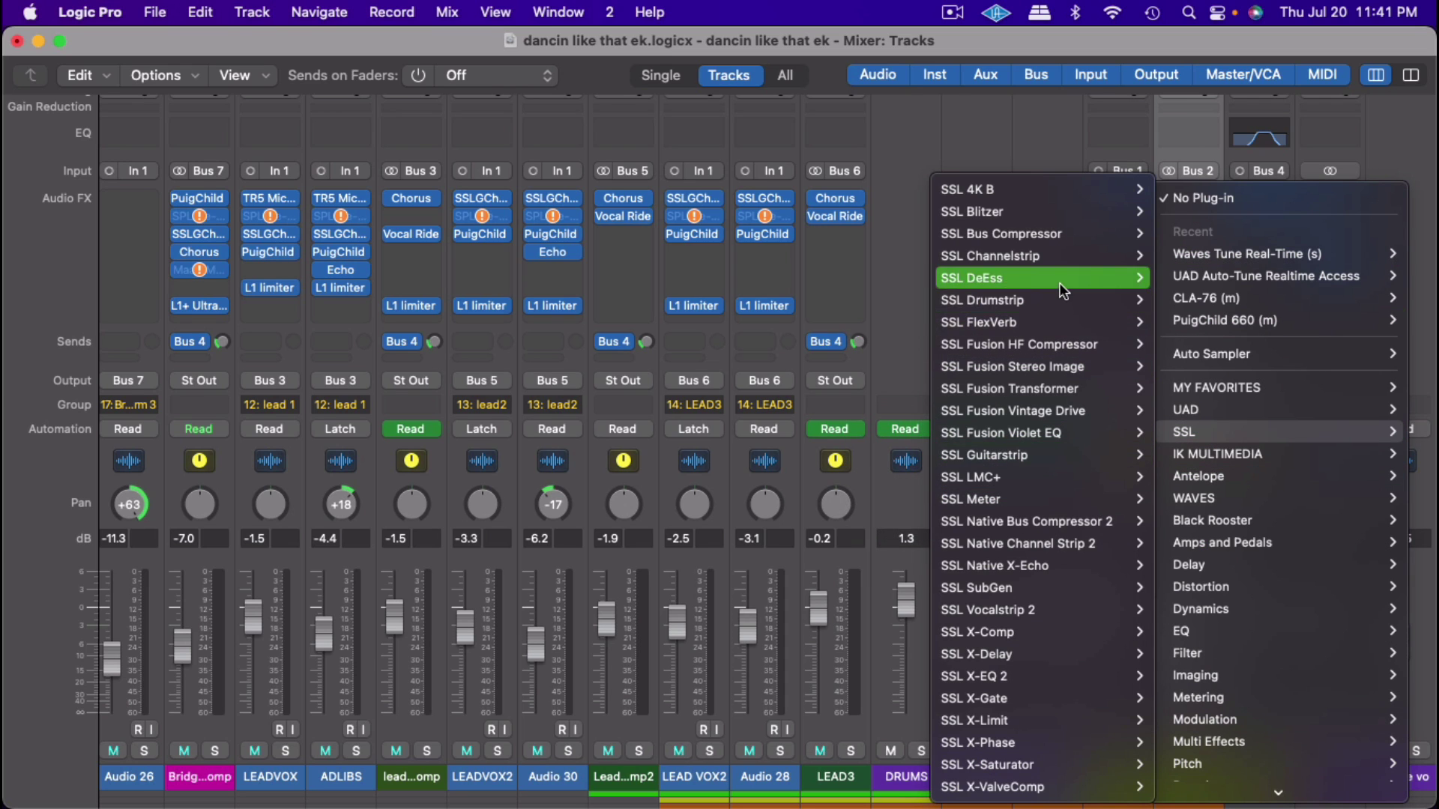
pyautogui.moveTo(1059, 281)
pyautogui.click(882, 284)
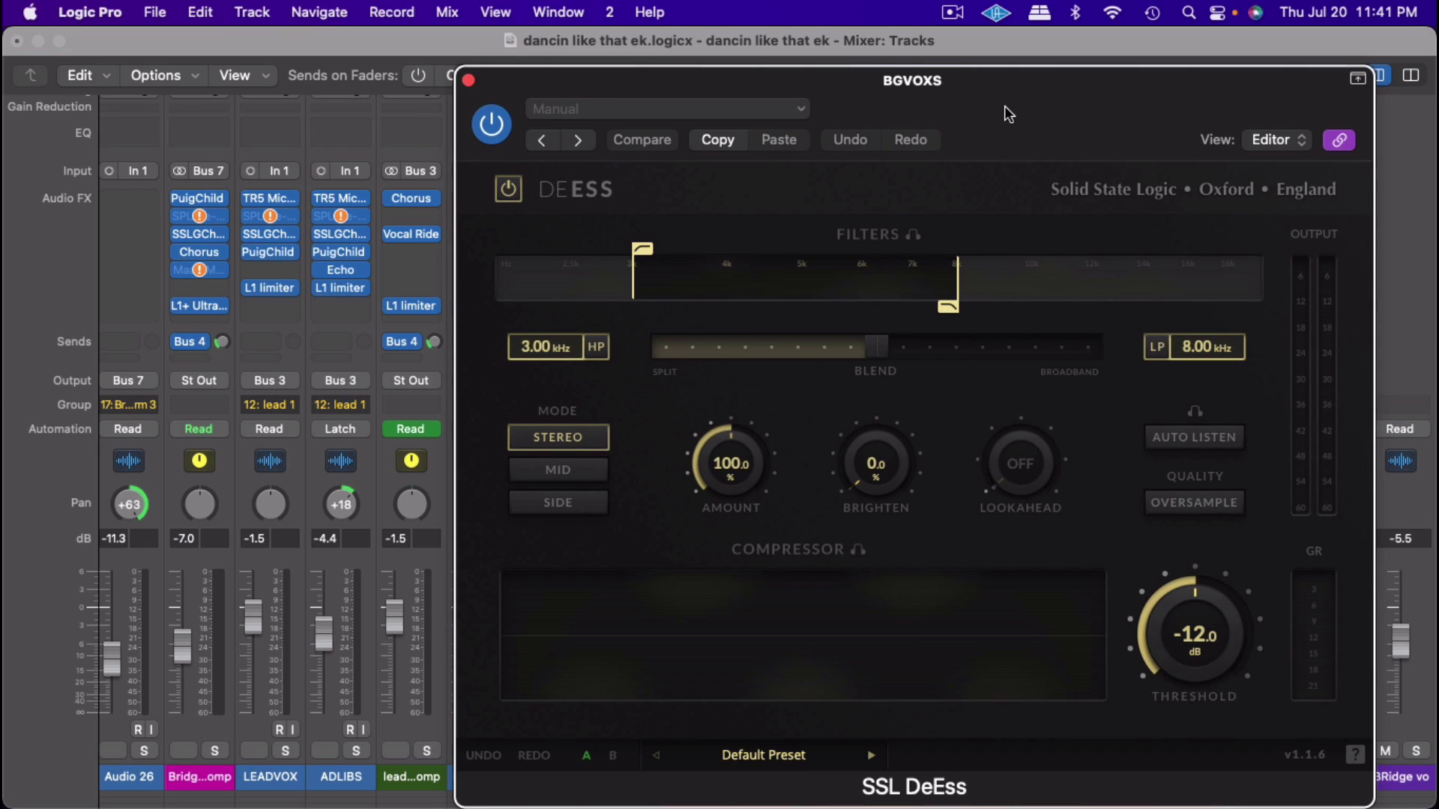
# Step: Move the SSL DeEss window clear of the BGVOXS strip and load the Tenor - DeEss vocal preset
pyautogui.moveTo(986, 86); pyautogui.dragTo(922, 87)
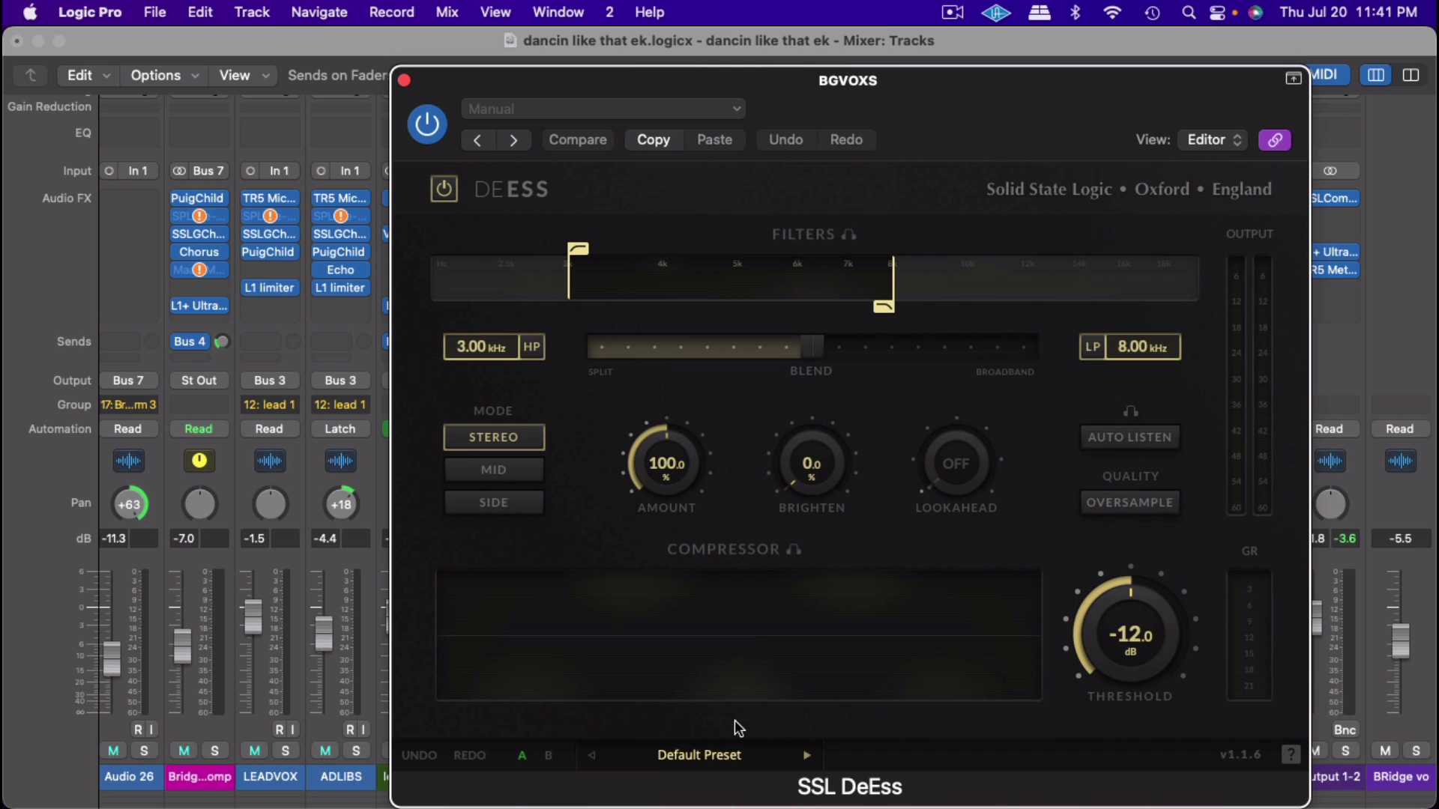
pyautogui.moveTo(1059, 99); pyautogui.dragTo(880, 104)
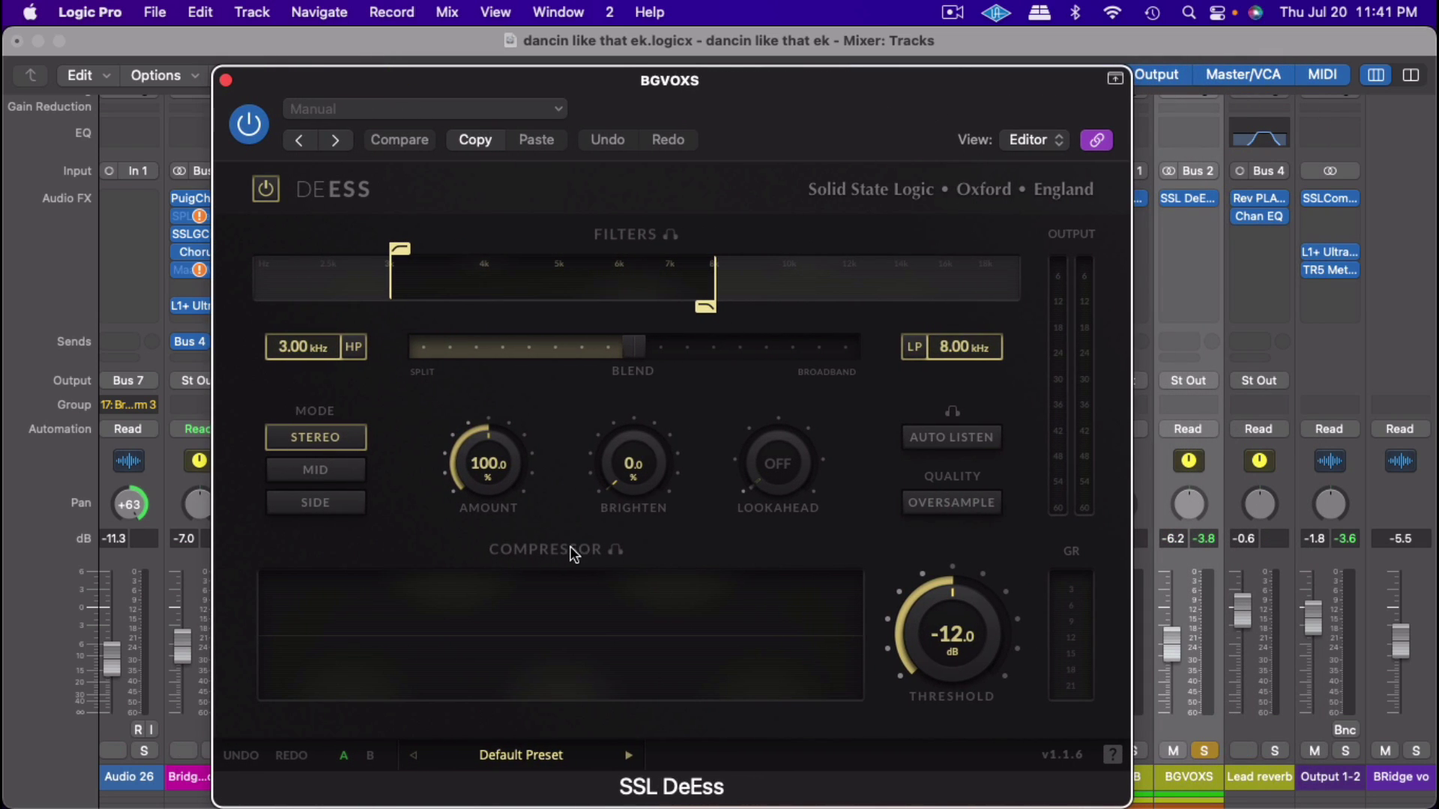
pyautogui.click(531, 758)
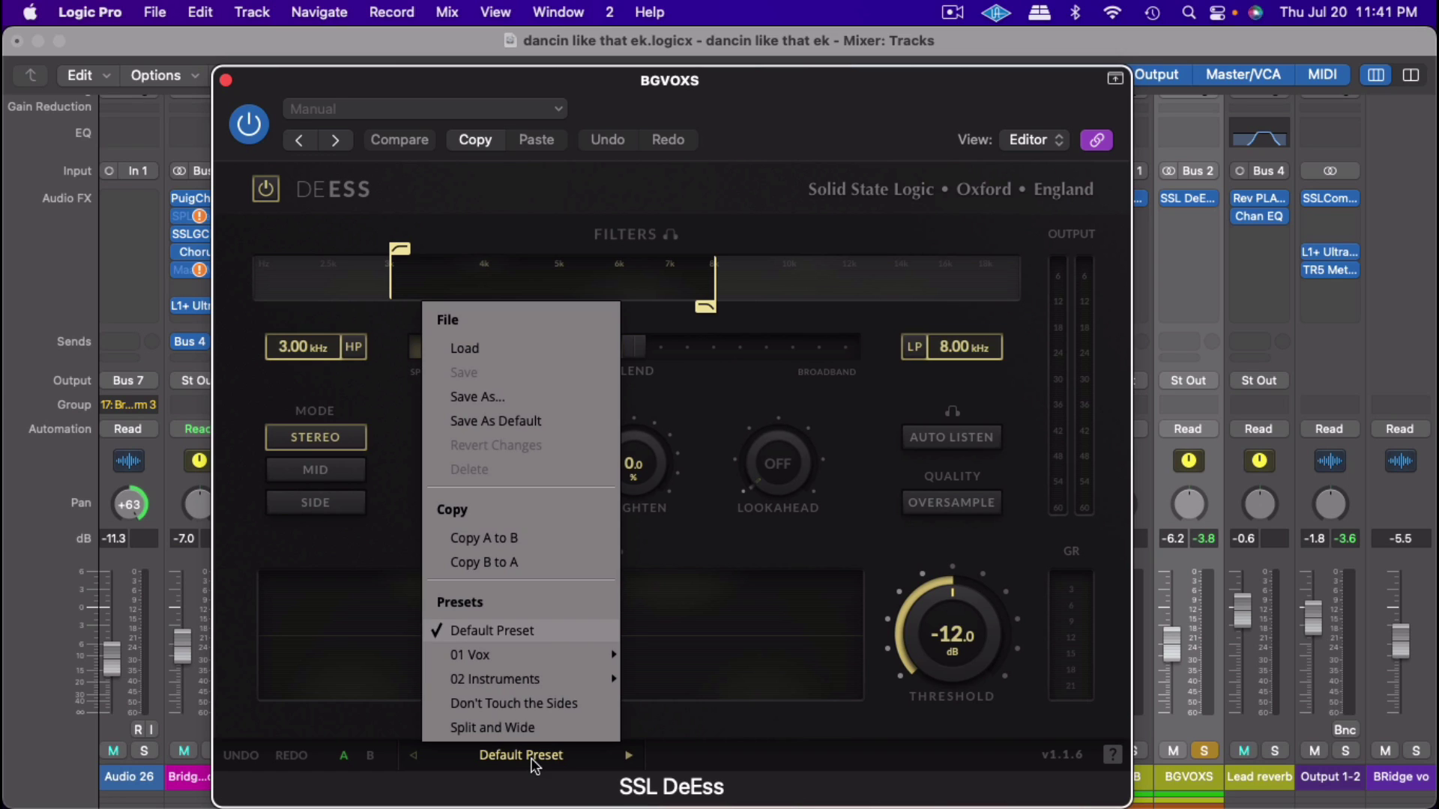
pyautogui.moveTo(529, 654)
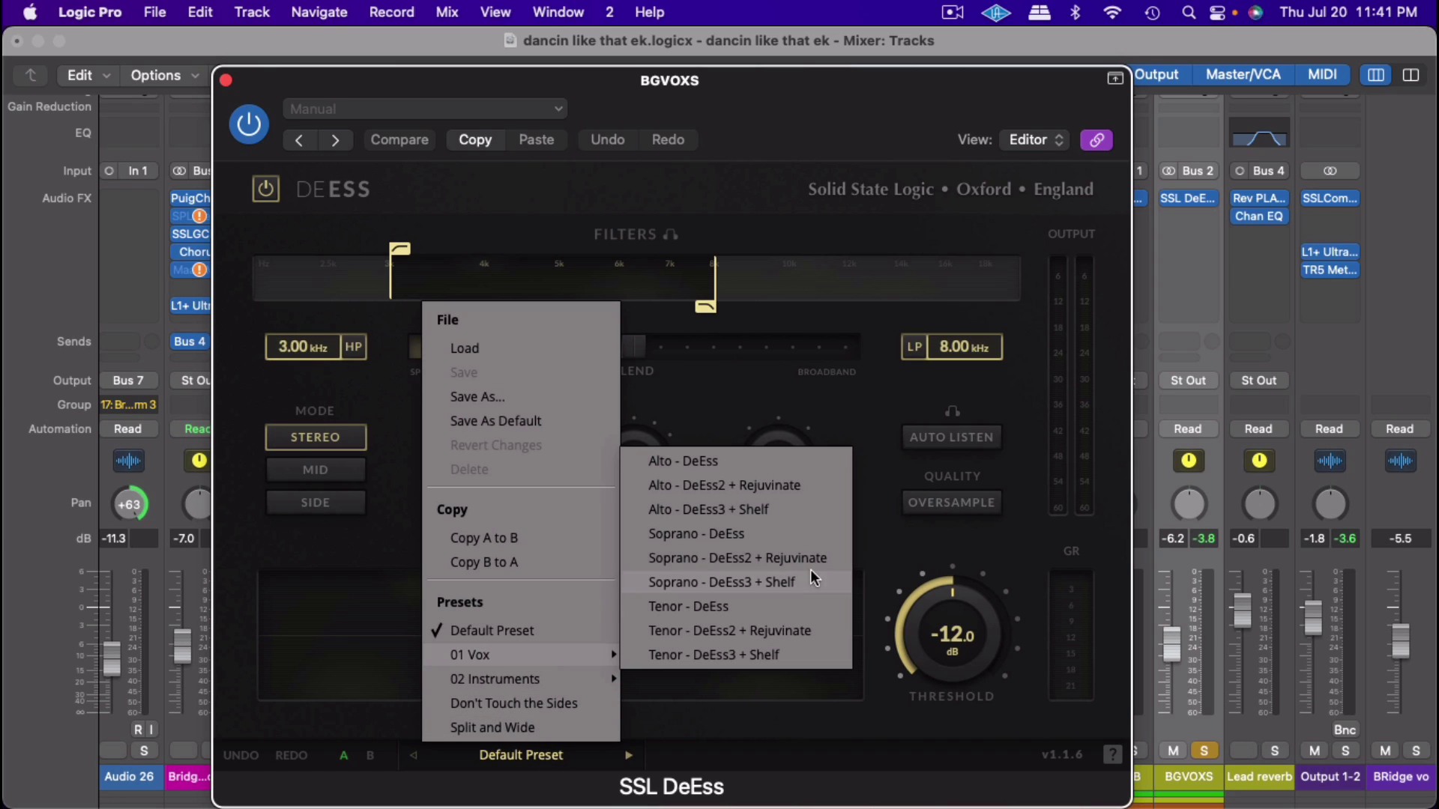
pyautogui.click(793, 610)
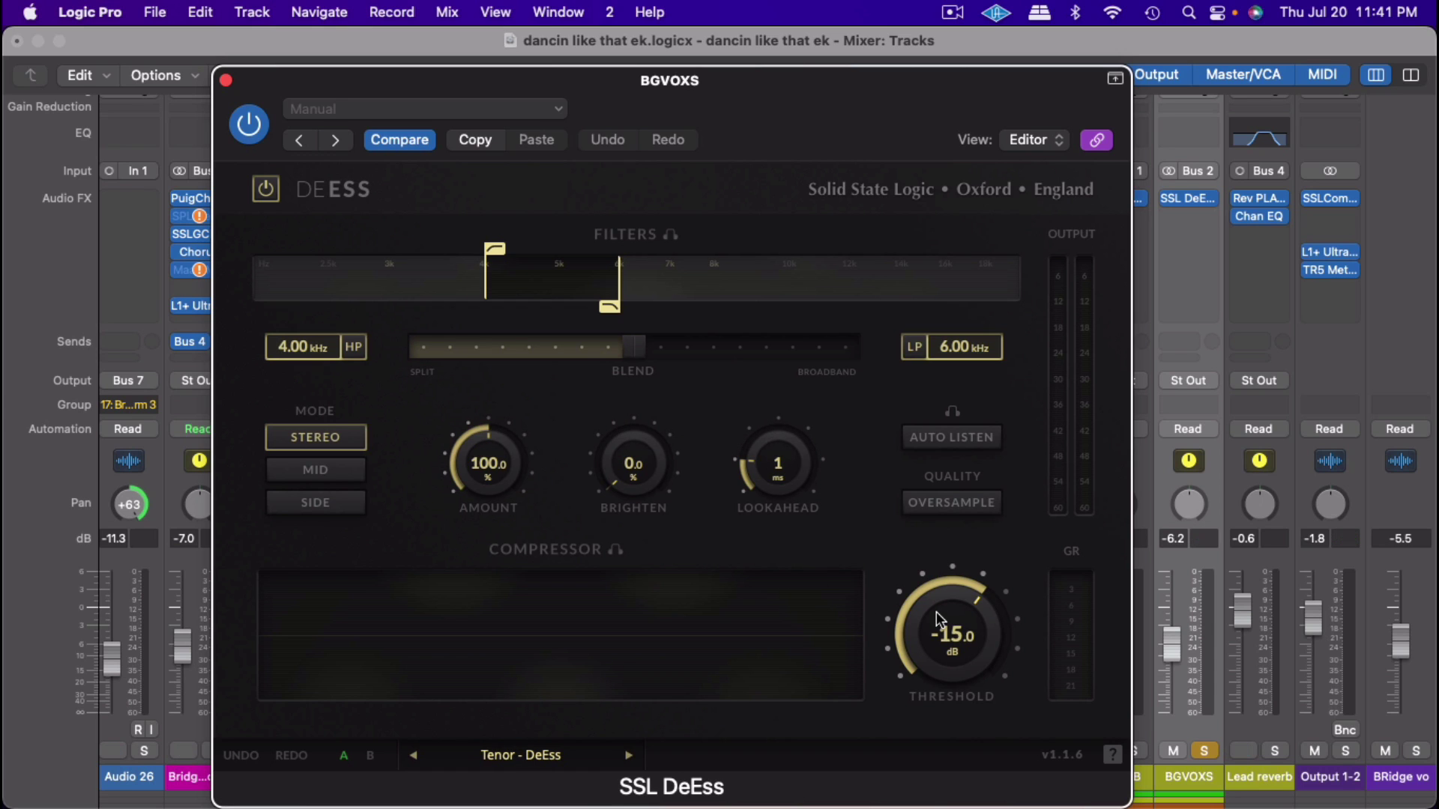
# Step: During playback, lower the de-esser threshold to -18.2 dB and narrow its filter band to 4.58 kHz high-pass and 6.99 kHz low-pass
pyautogui.press('space')
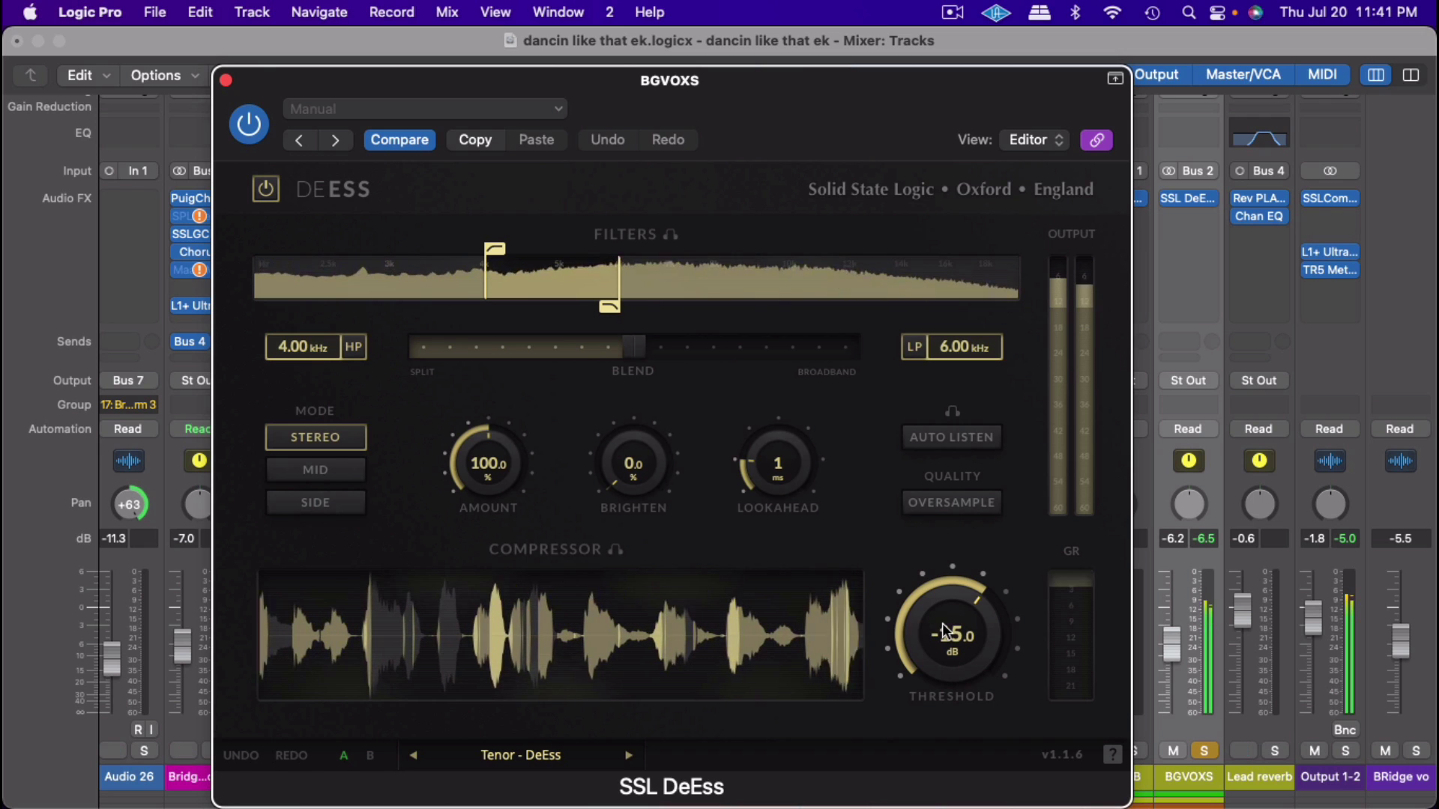
pyautogui.moveTo(943, 623); pyautogui.dragTo(947, 562)
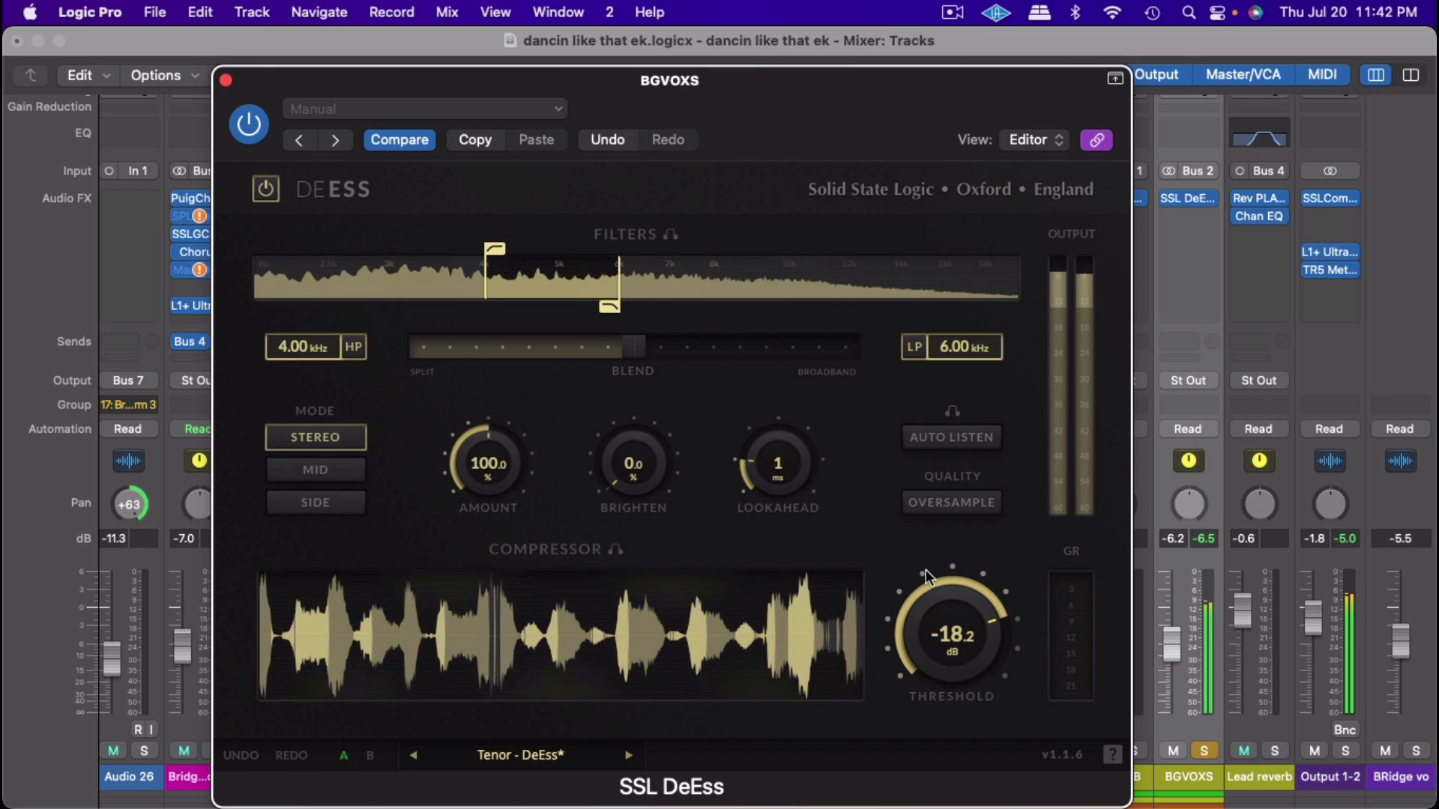
pyautogui.moveTo(610, 307)
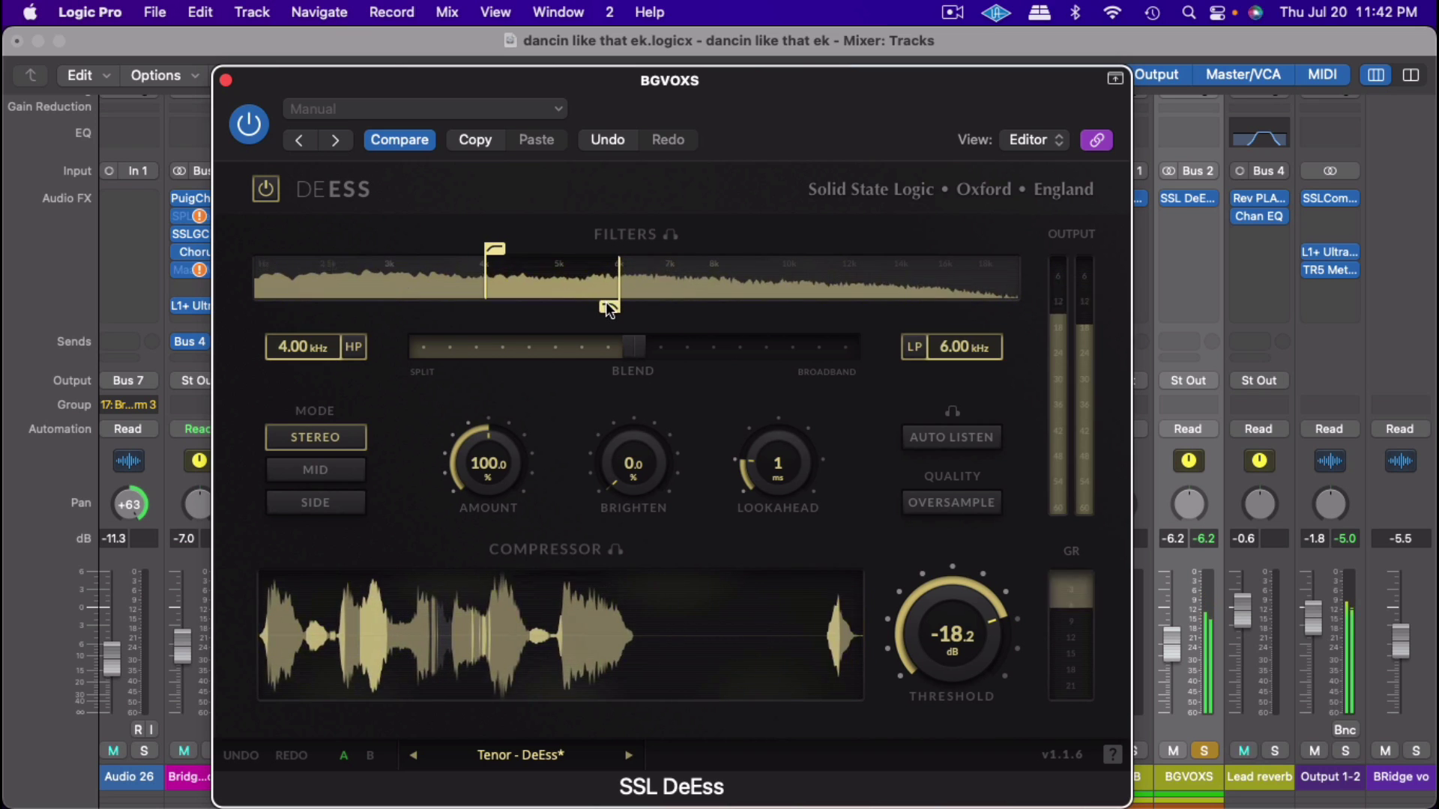
pyautogui.moveTo(619, 311); pyautogui.dragTo(660, 312)
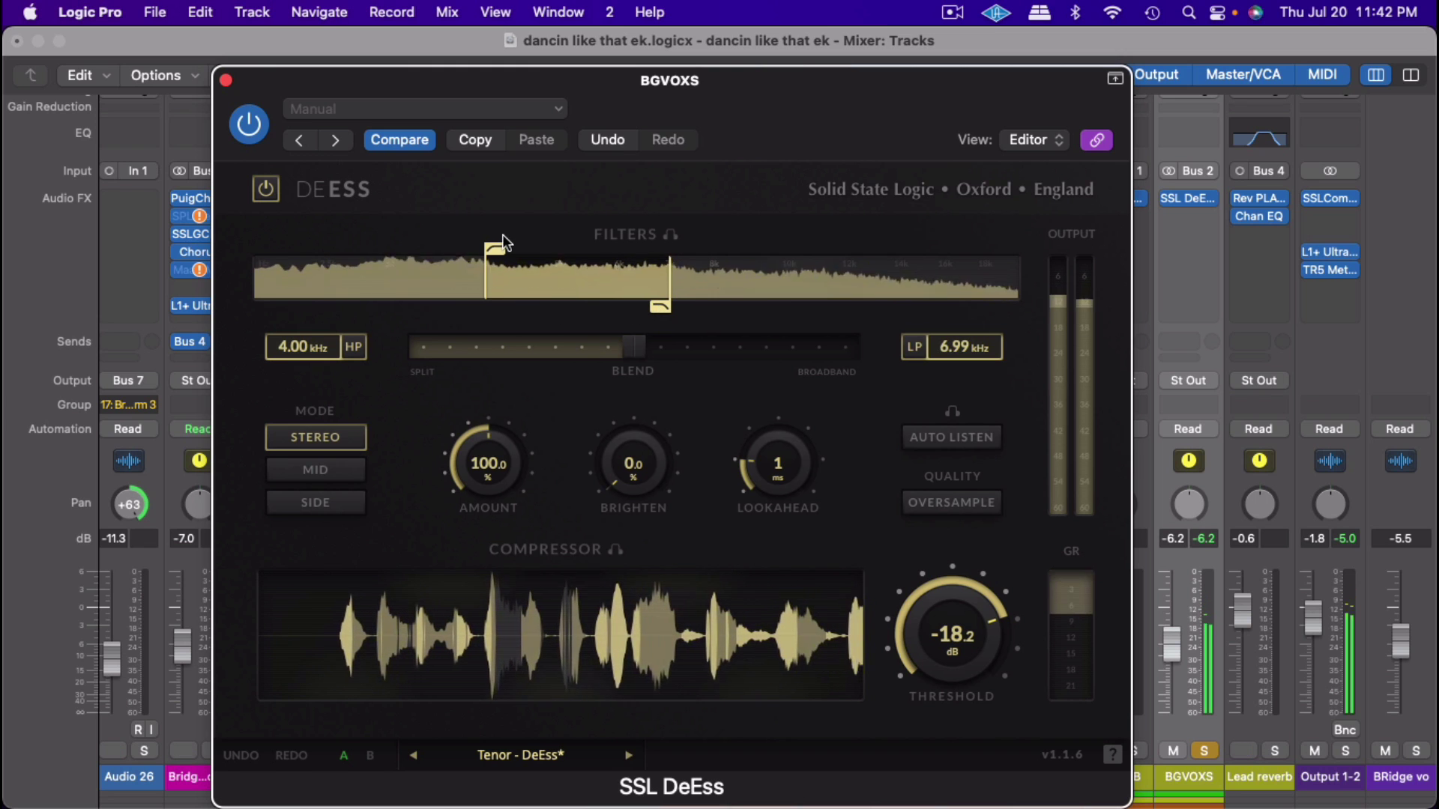
pyautogui.moveTo(494, 247); pyautogui.dragTo(540, 247)
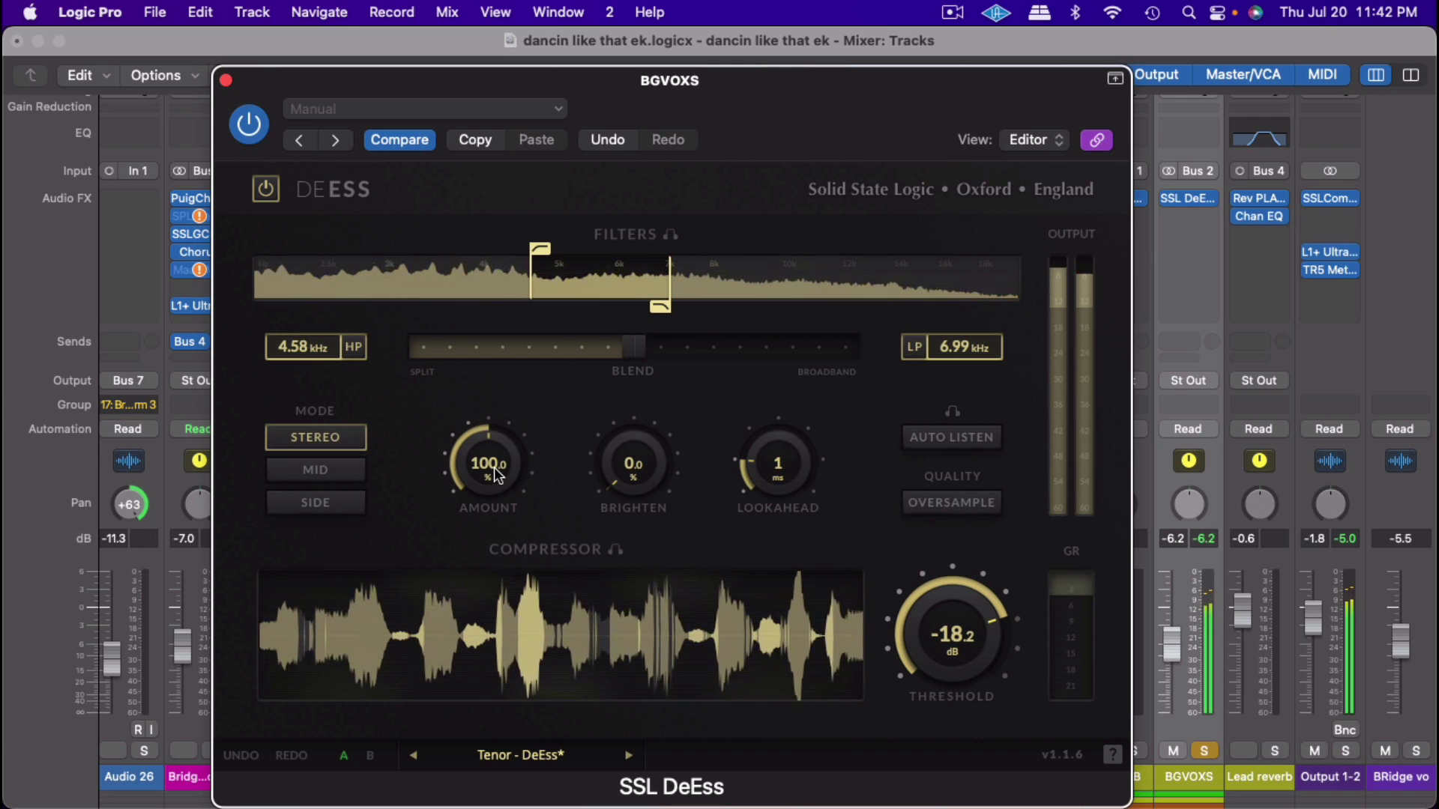
# Step: Raise the de-esser's Amount to 139.2% and shift its Blend further towards Broadband
pyautogui.moveTo(493, 466); pyautogui.dragTo(488, 409)
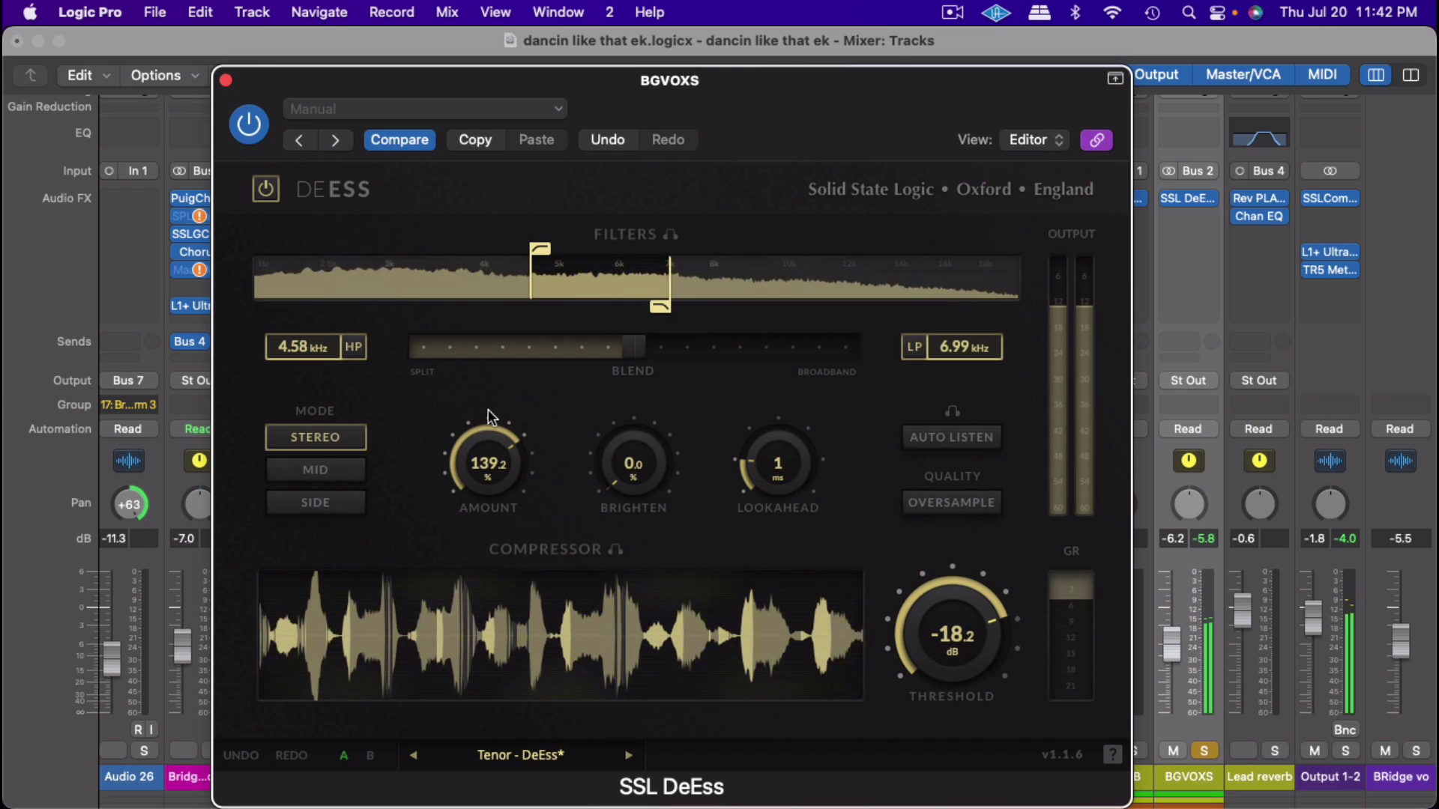
pyautogui.moveTo(639, 350)
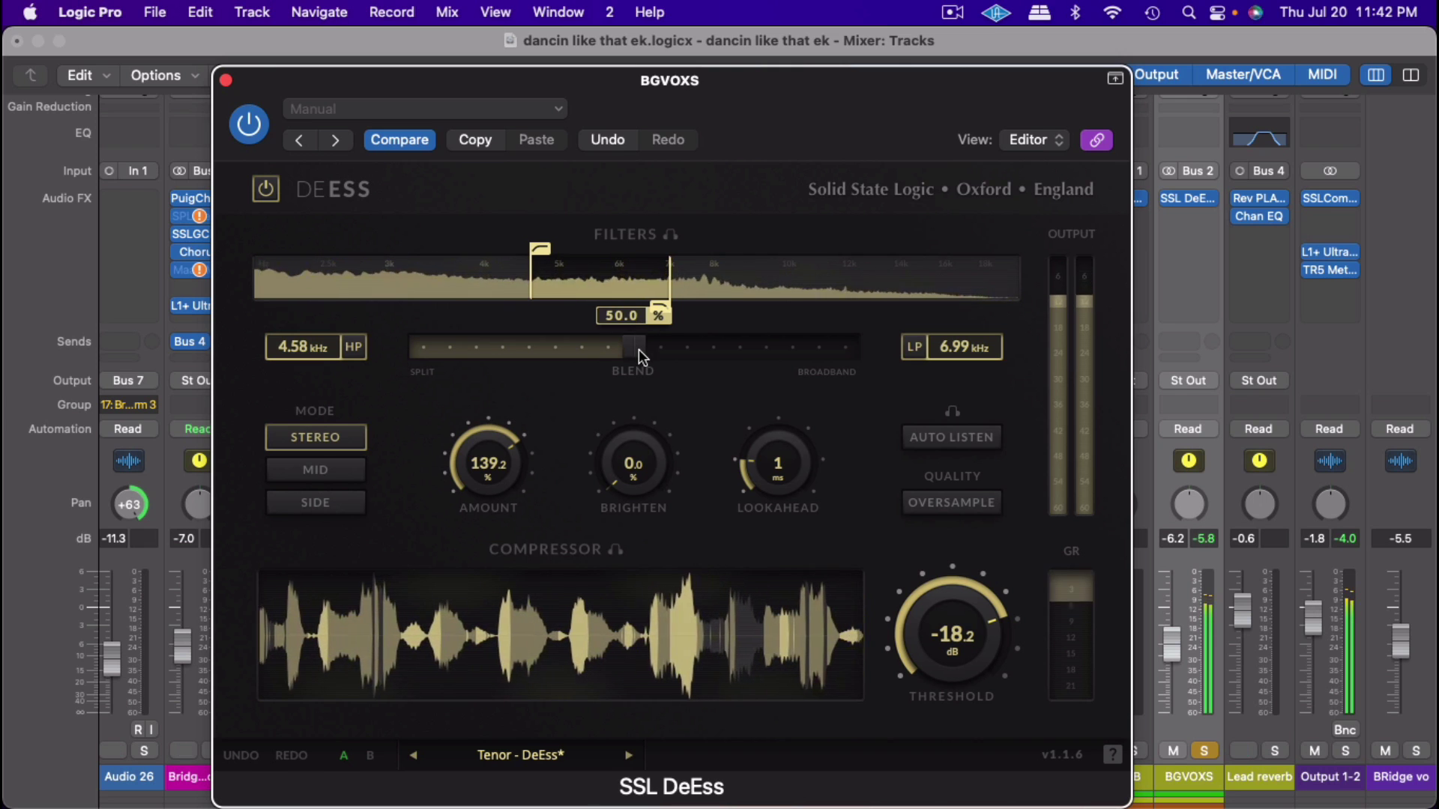
pyautogui.moveTo(639, 349); pyautogui.dragTo(758, 353)
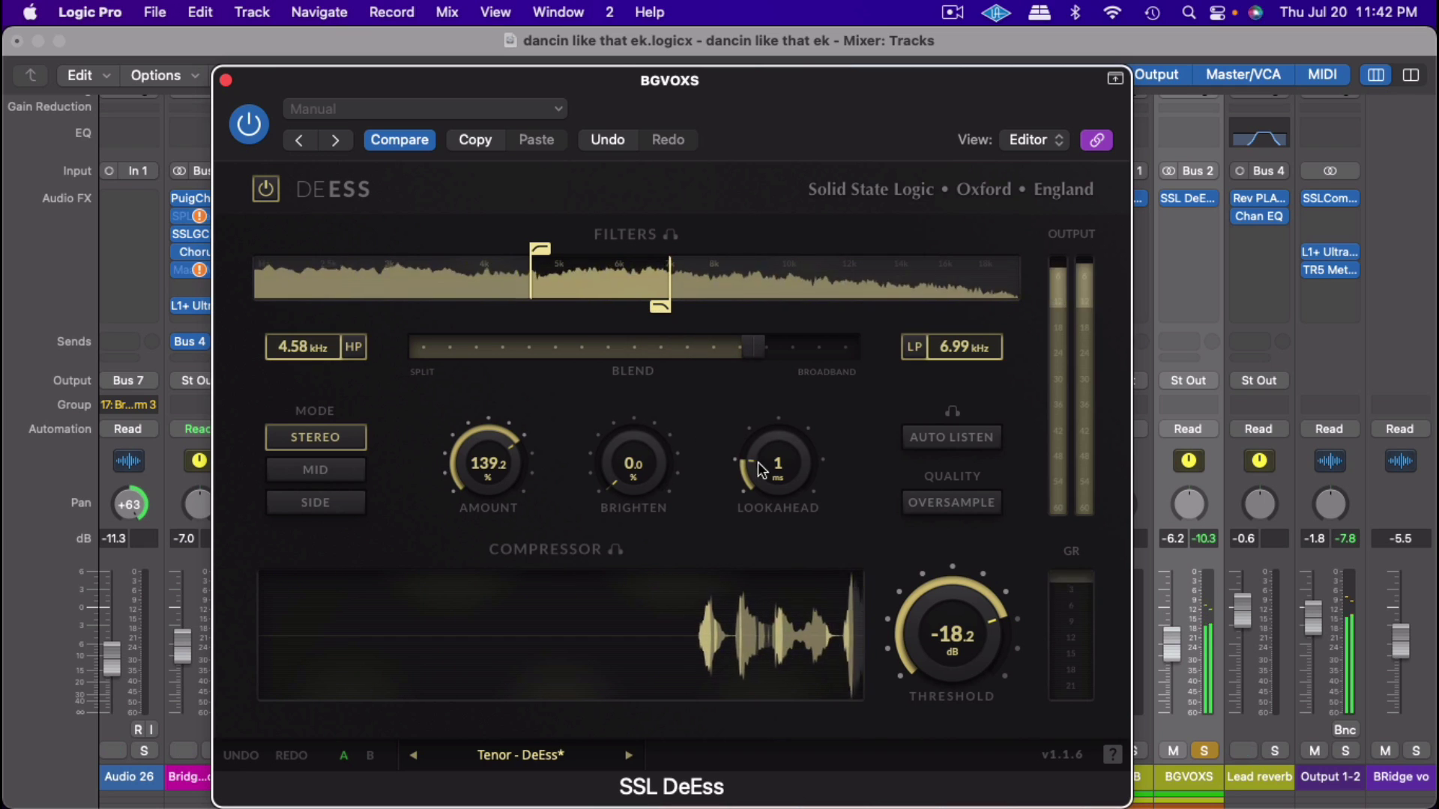
# Step: Set the de-esser's Lookahead to 5 ms and lower its threshold to -24.0 dB
pyautogui.moveTo(763, 443); pyautogui.dragTo(794, 355)
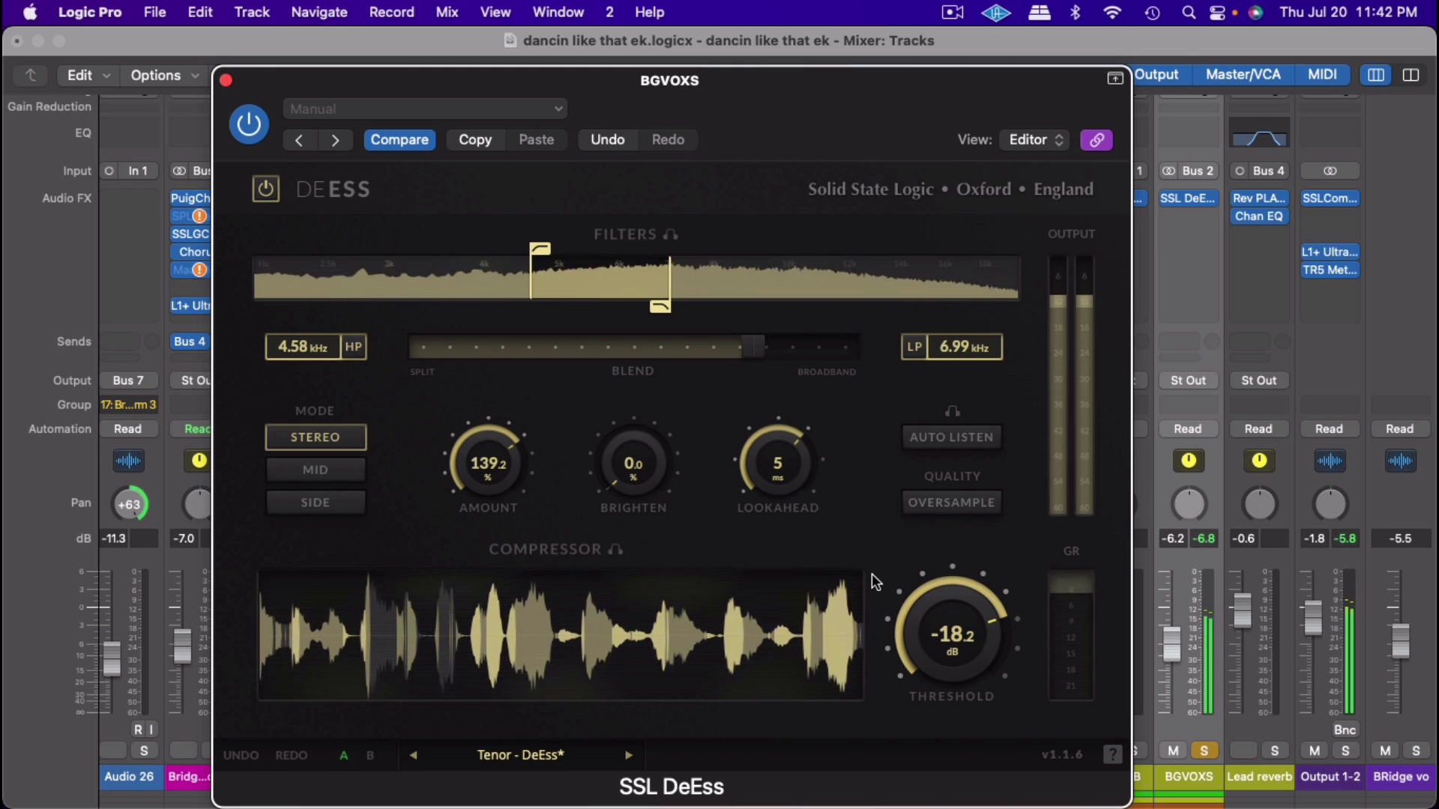
pyautogui.moveTo(929, 619); pyautogui.dragTo(938, 537)
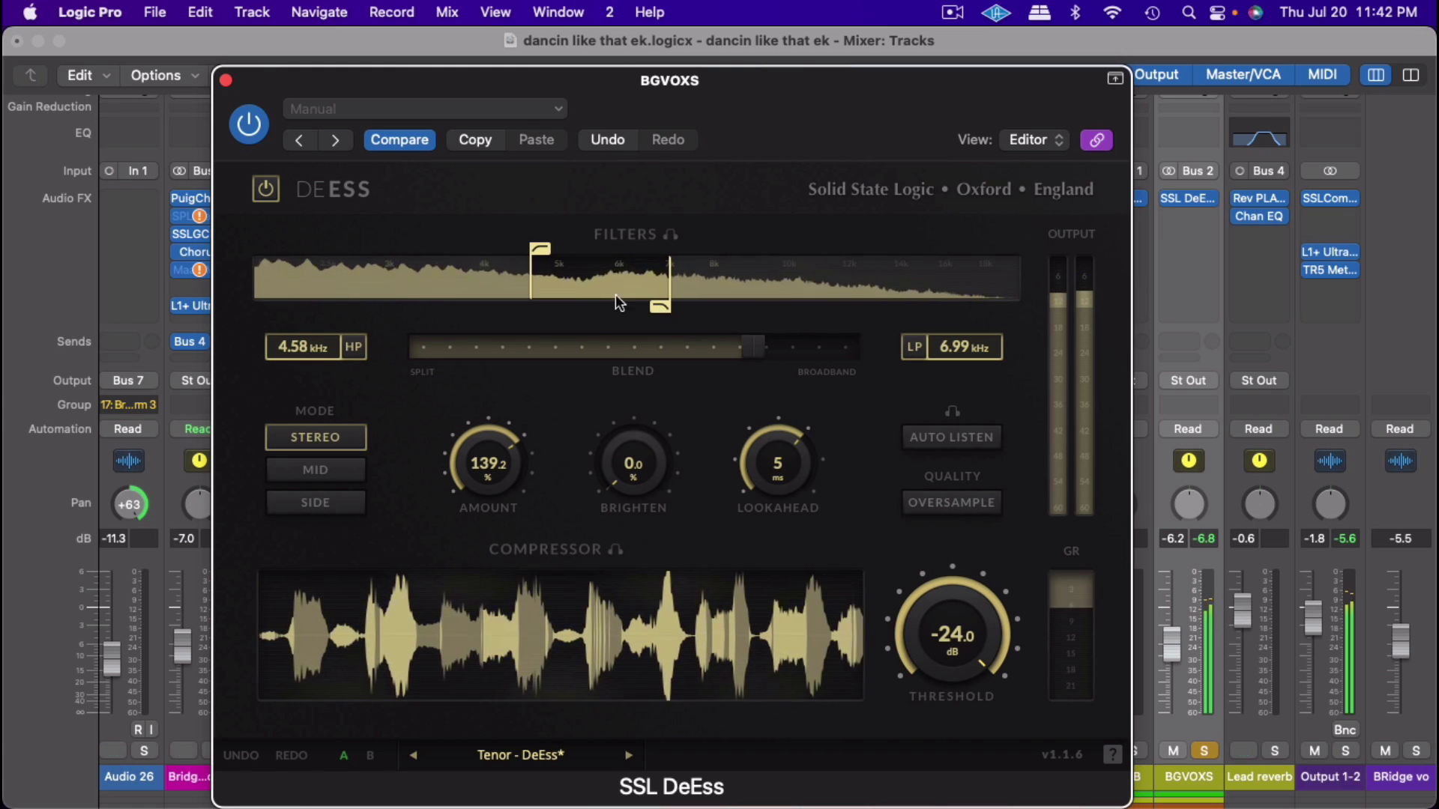
# Step: Raise the de-esser's high-pass filter to 5.43 kHz and its Amount to 170.4%
pyautogui.moveTo(531, 246); pyautogui.dragTo(587, 250)
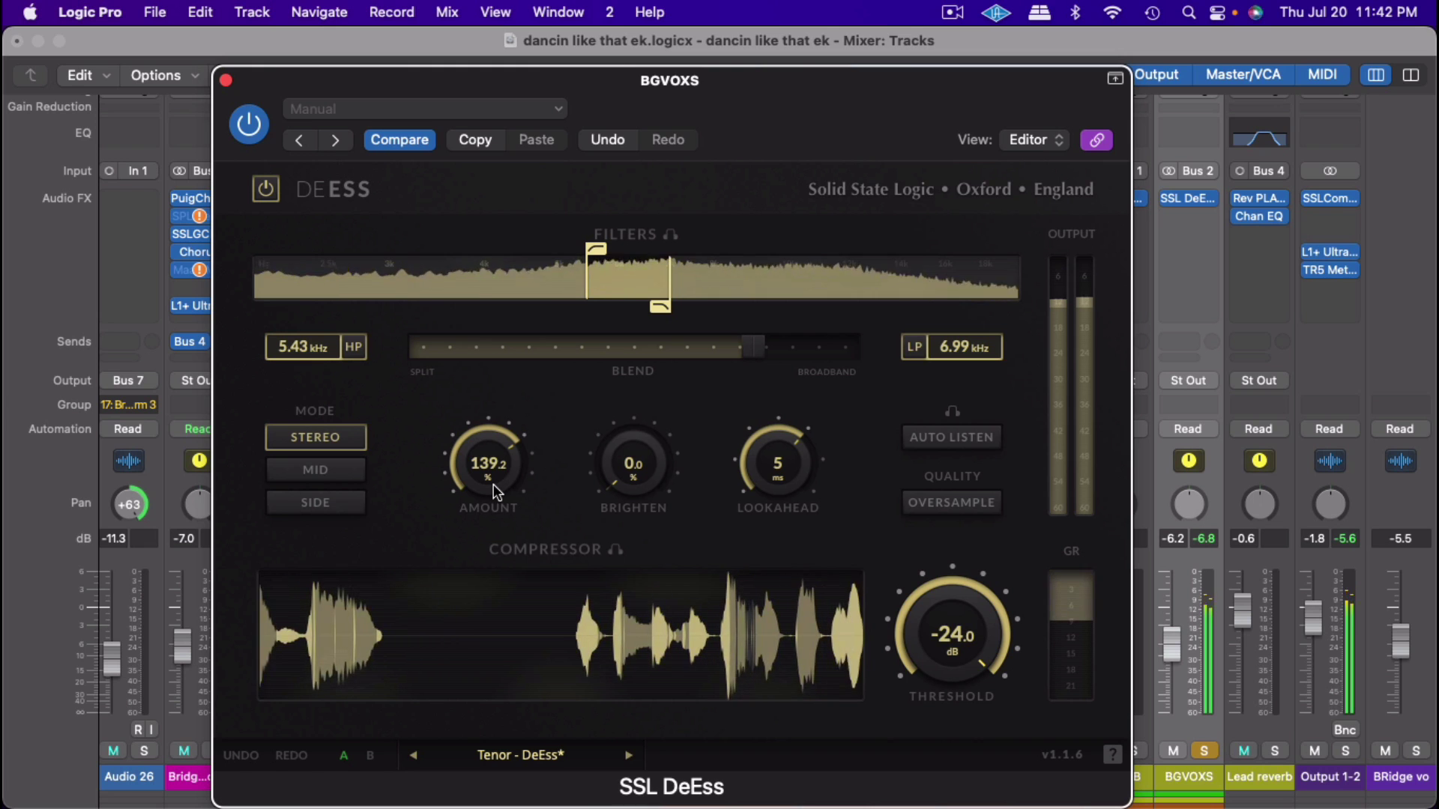
pyautogui.moveTo(493, 482); pyautogui.dragTo(500, 398)
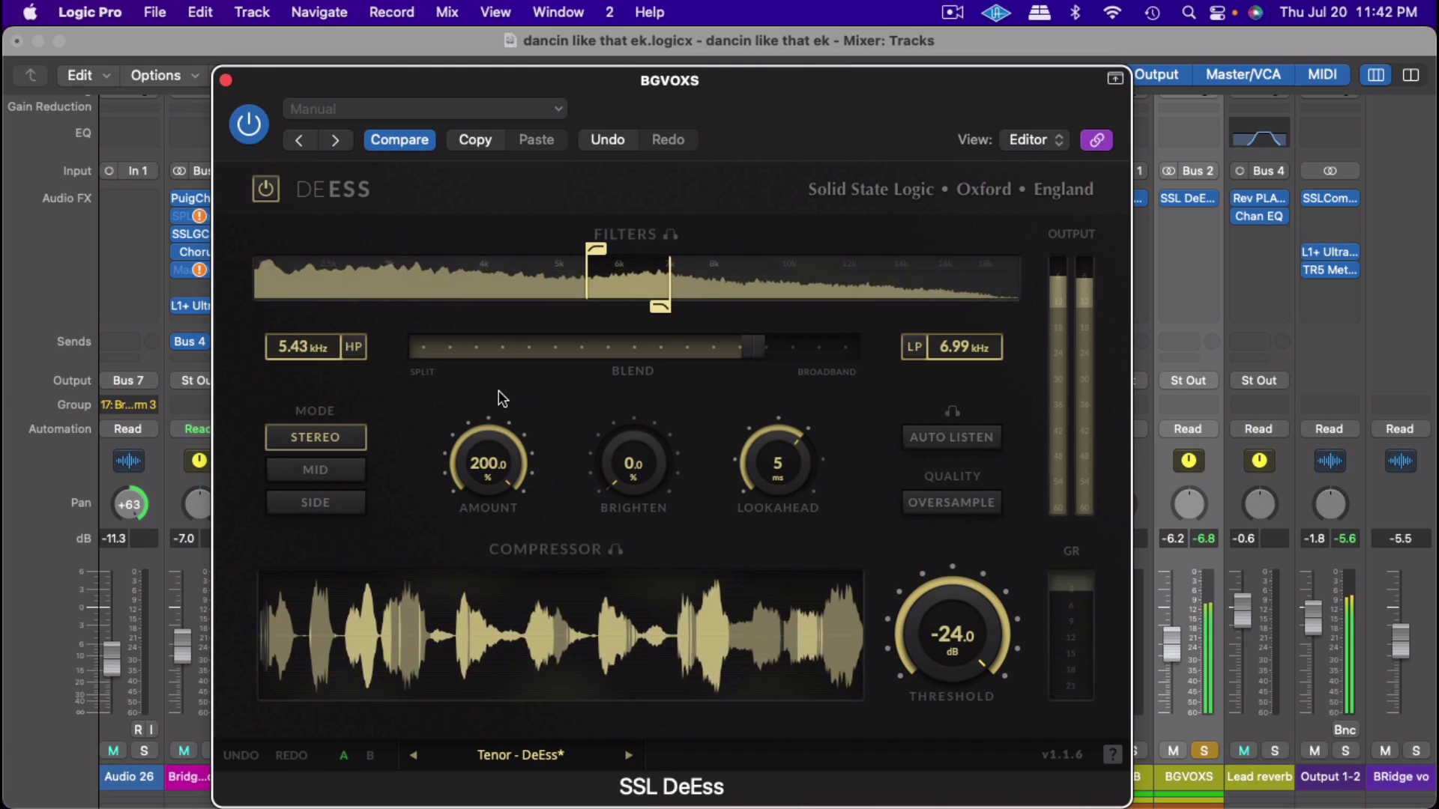
pyautogui.moveTo(502, 398); pyautogui.dragTo(487, 435)
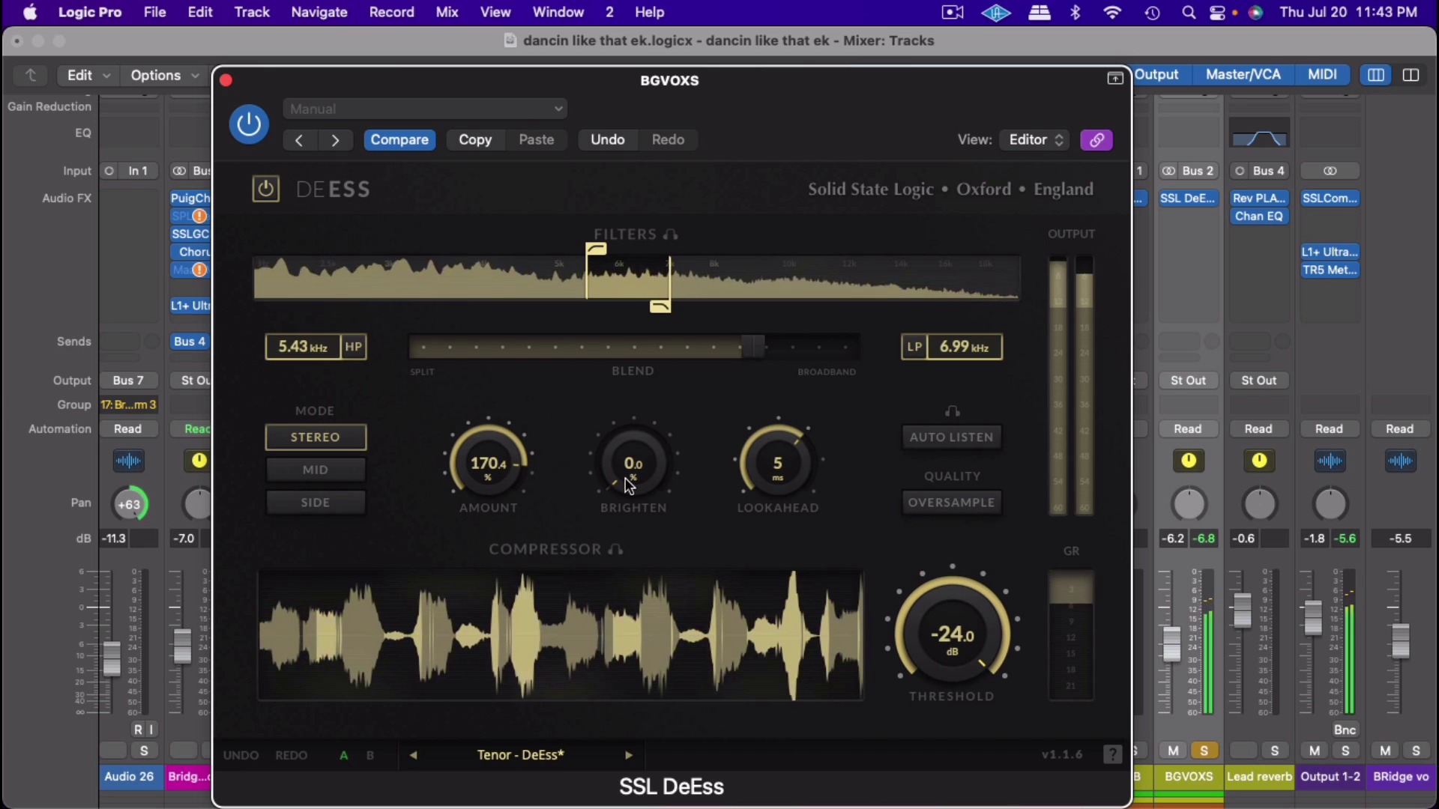
# Step: Set the de-esser's Brighten to 20.4% and stop playback
pyautogui.moveTo(625, 478); pyautogui.dragTo(619, 417)
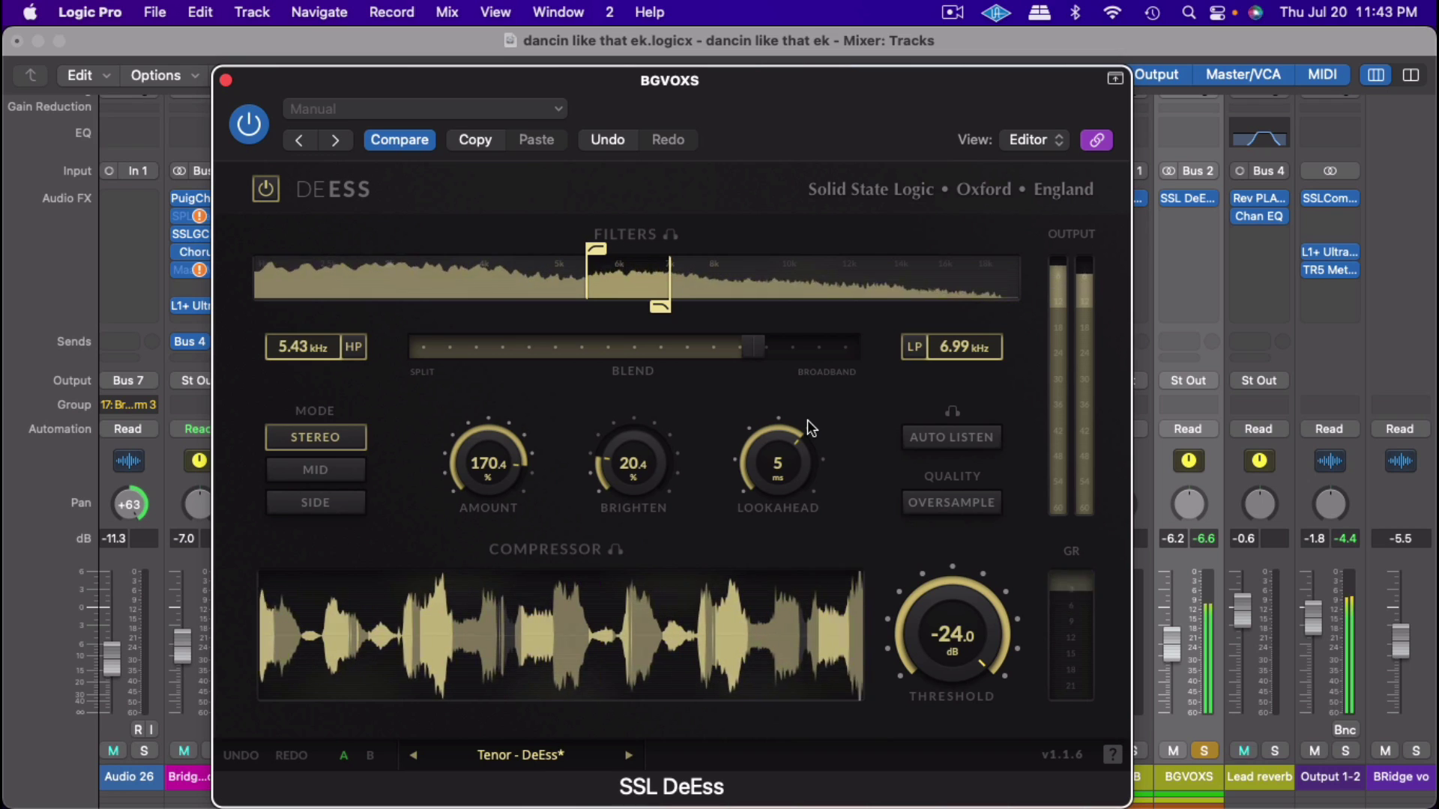
pyautogui.press('space')
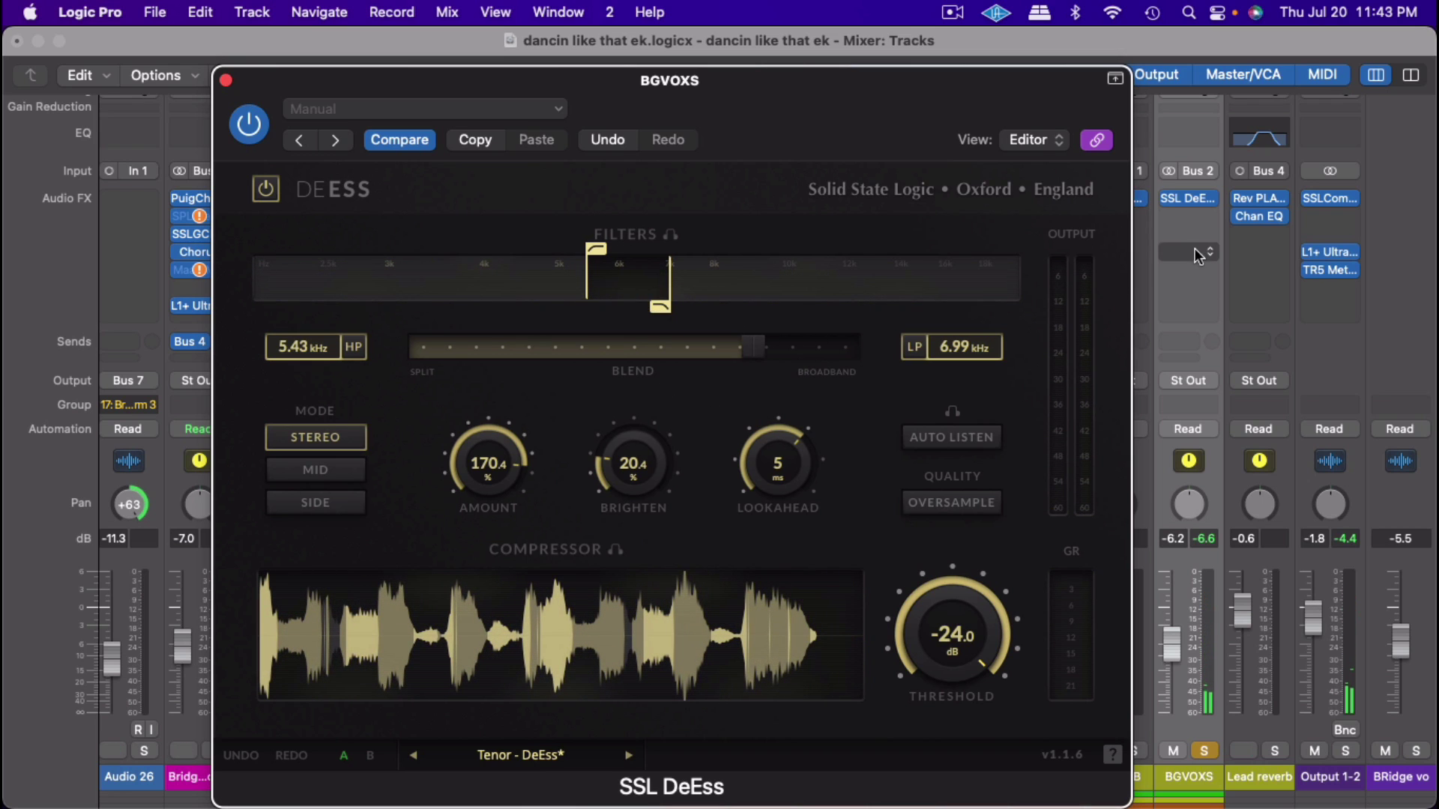
# Step: Insert a stereo UAD Empirical Labs Distressor after the de-esser on the BGVOXS bus and move its window clear of the strip
pyautogui.click(1192, 216)
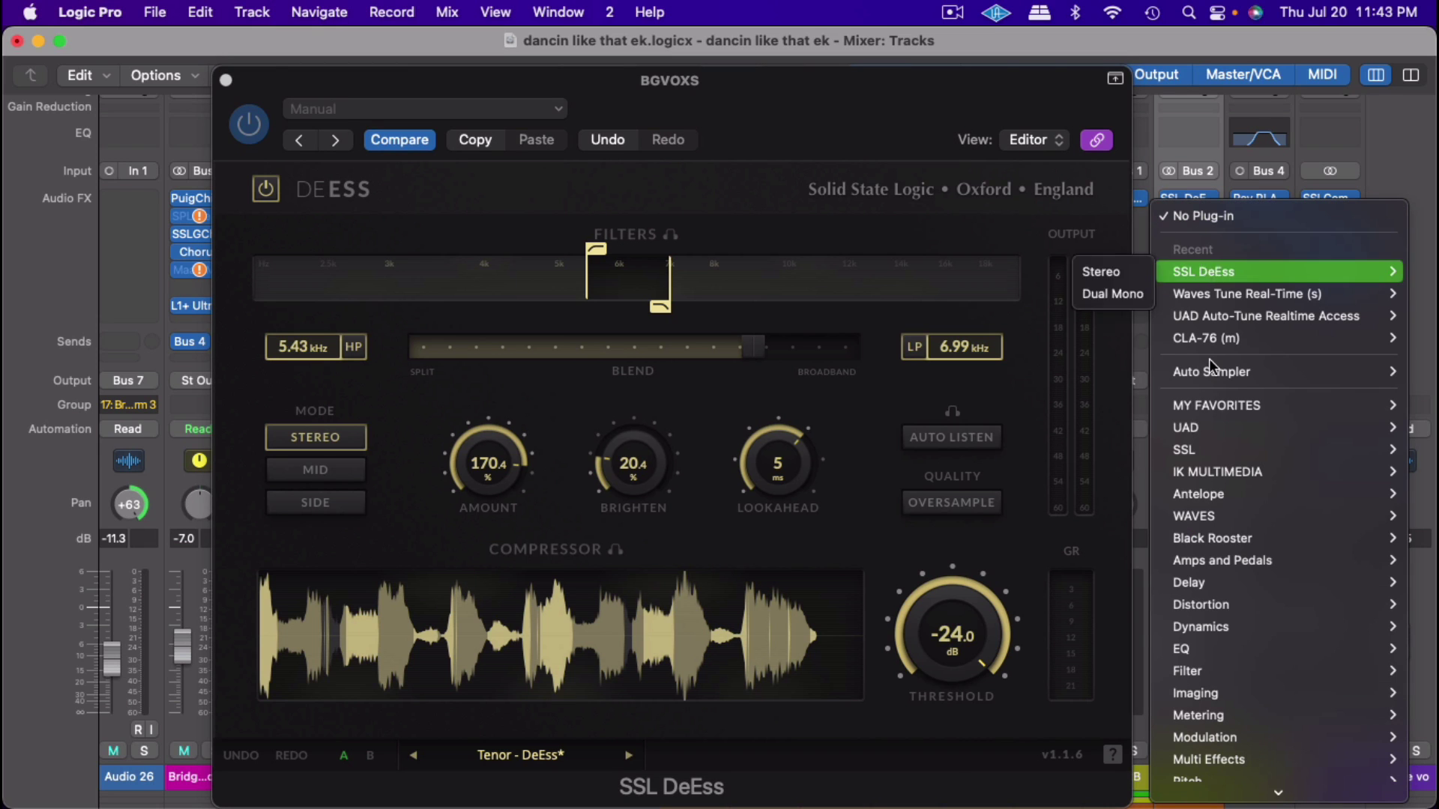
pyautogui.moveTo(1232, 628)
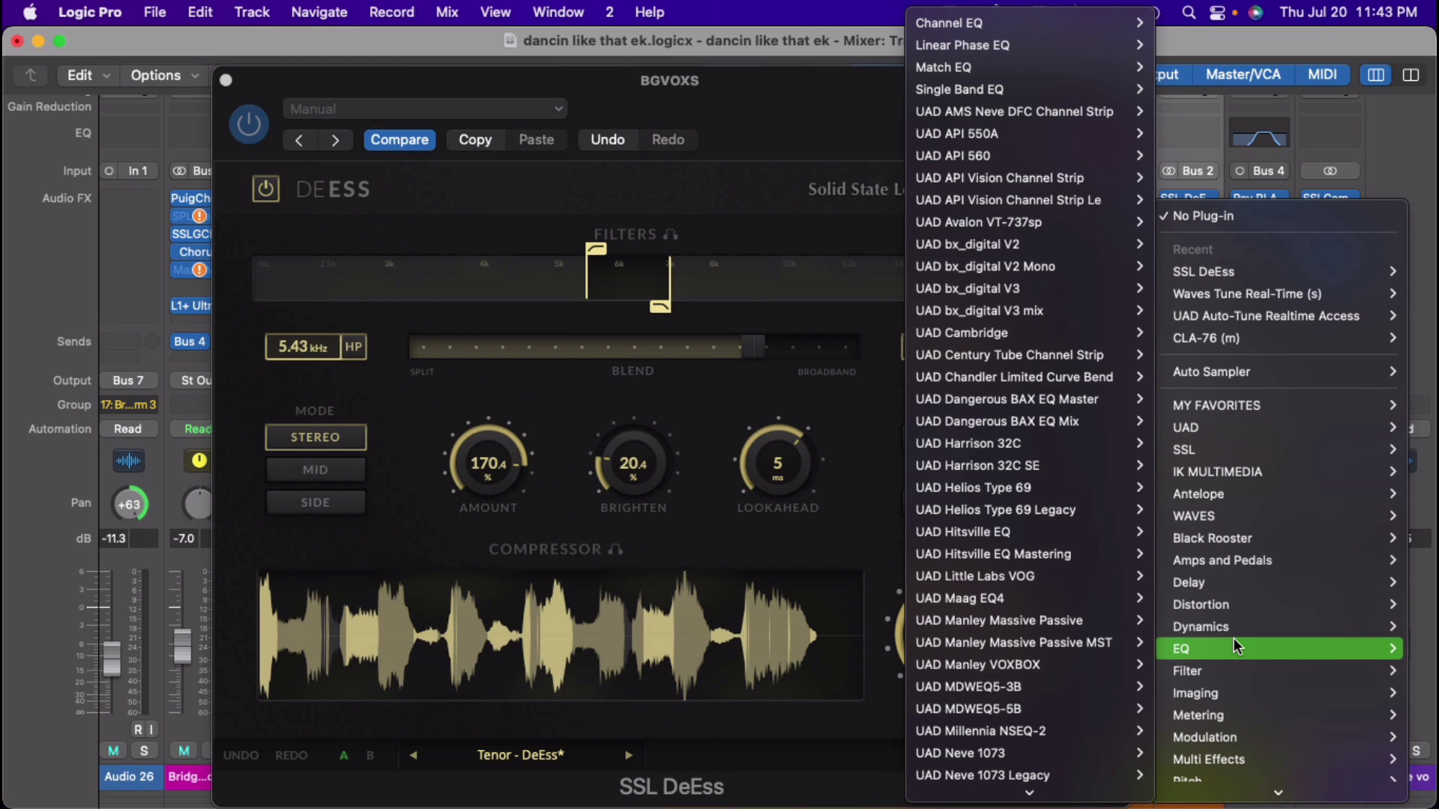
pyautogui.moveTo(1229, 790)
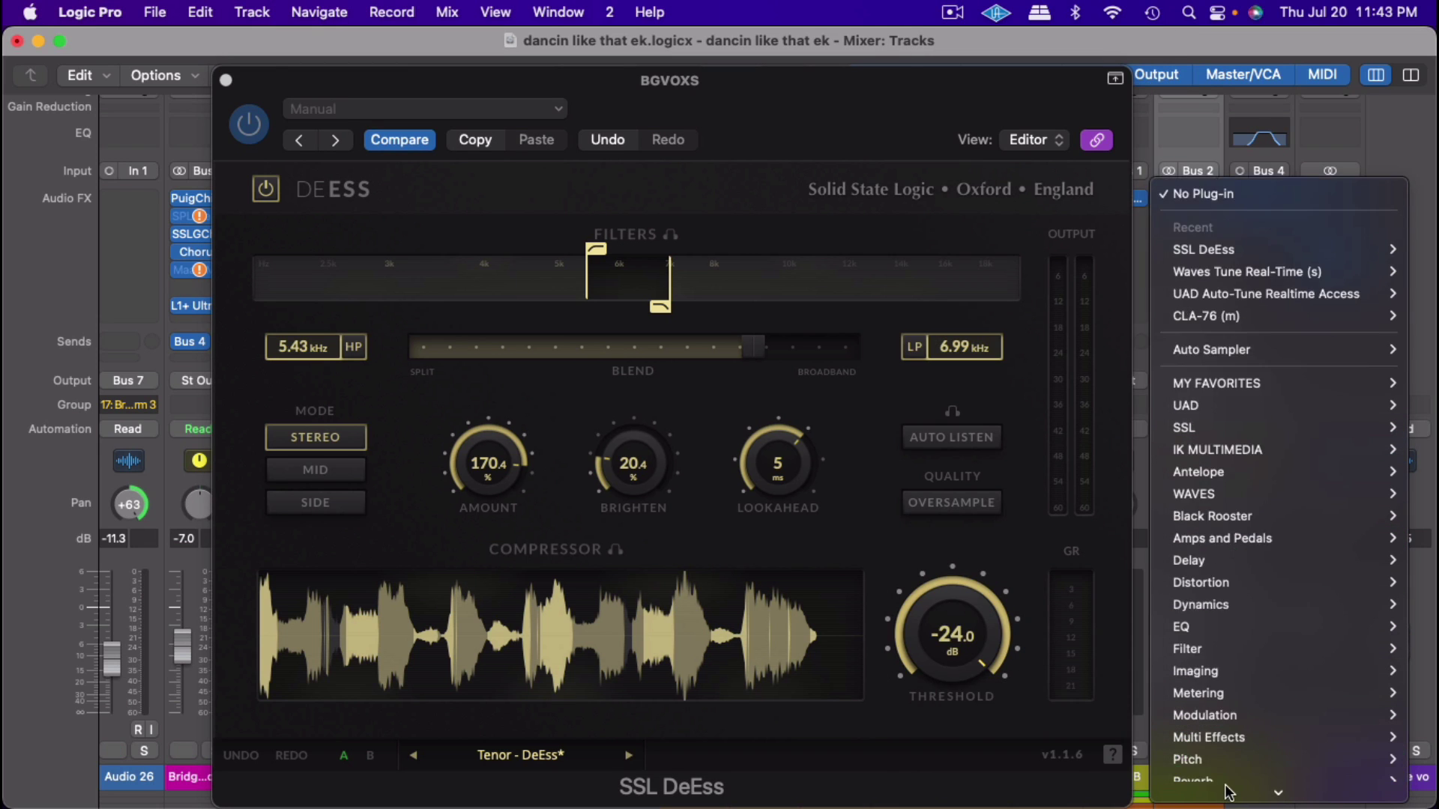
pyautogui.moveTo(1226, 761)
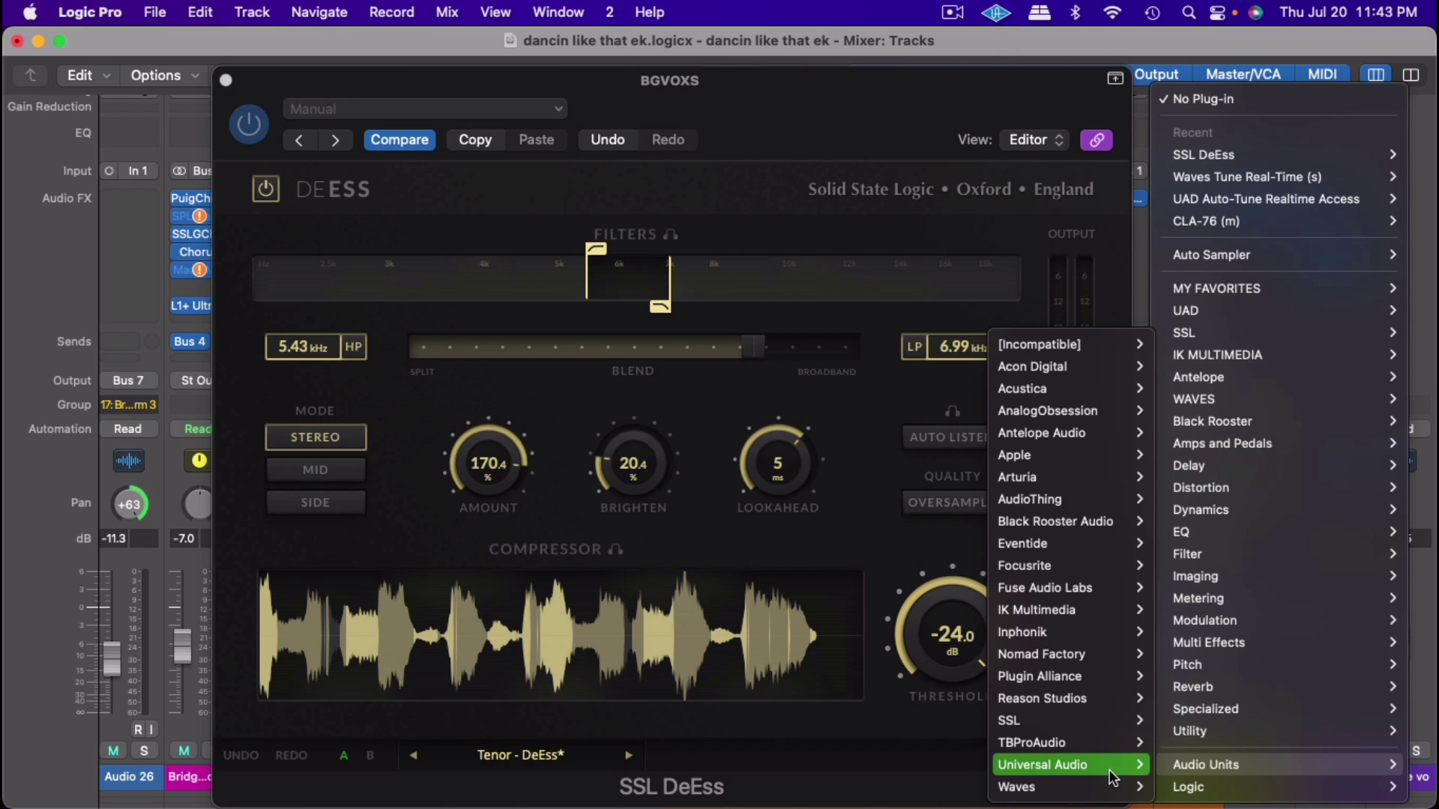
pyautogui.moveTo(1050, 765)
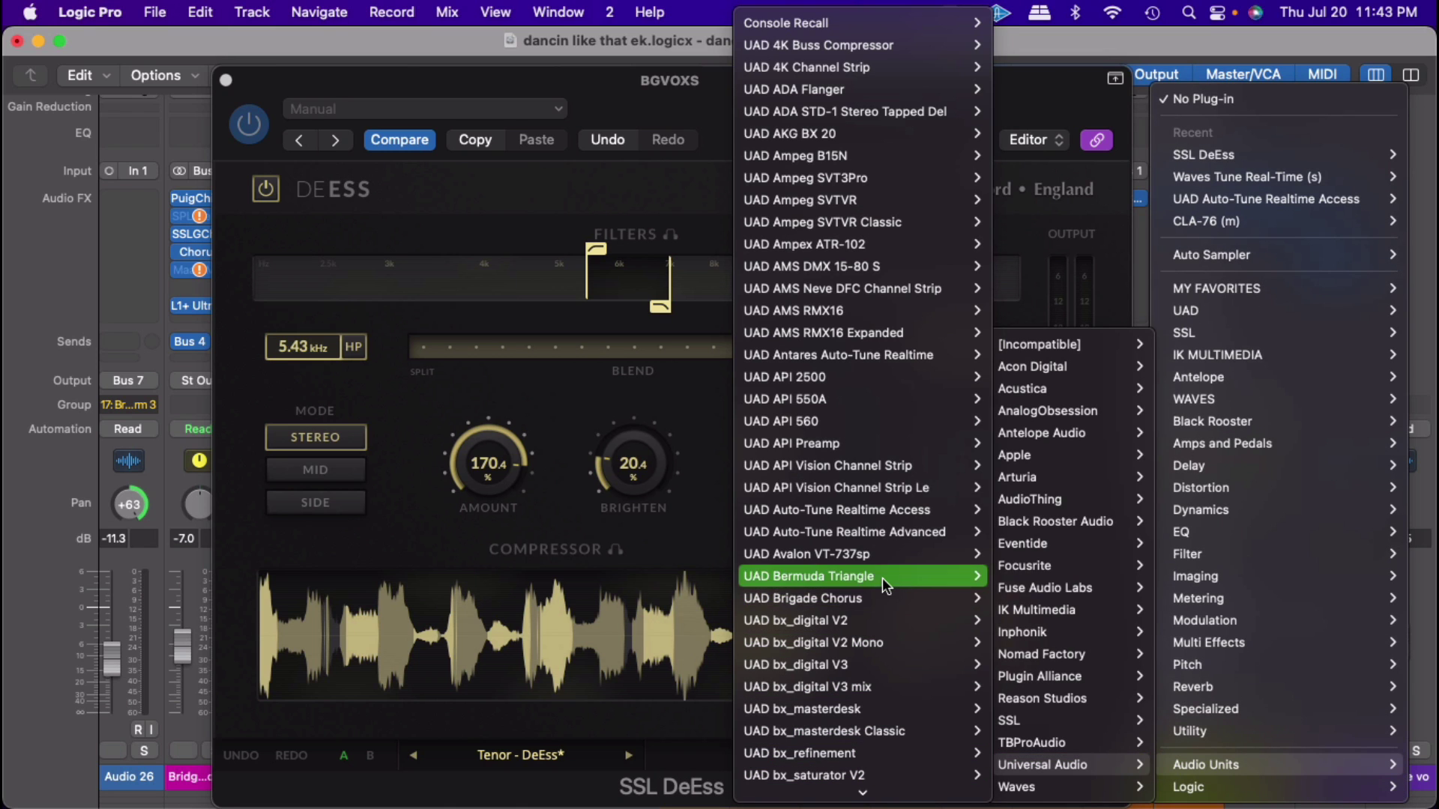
pyautogui.moveTo(881, 804)
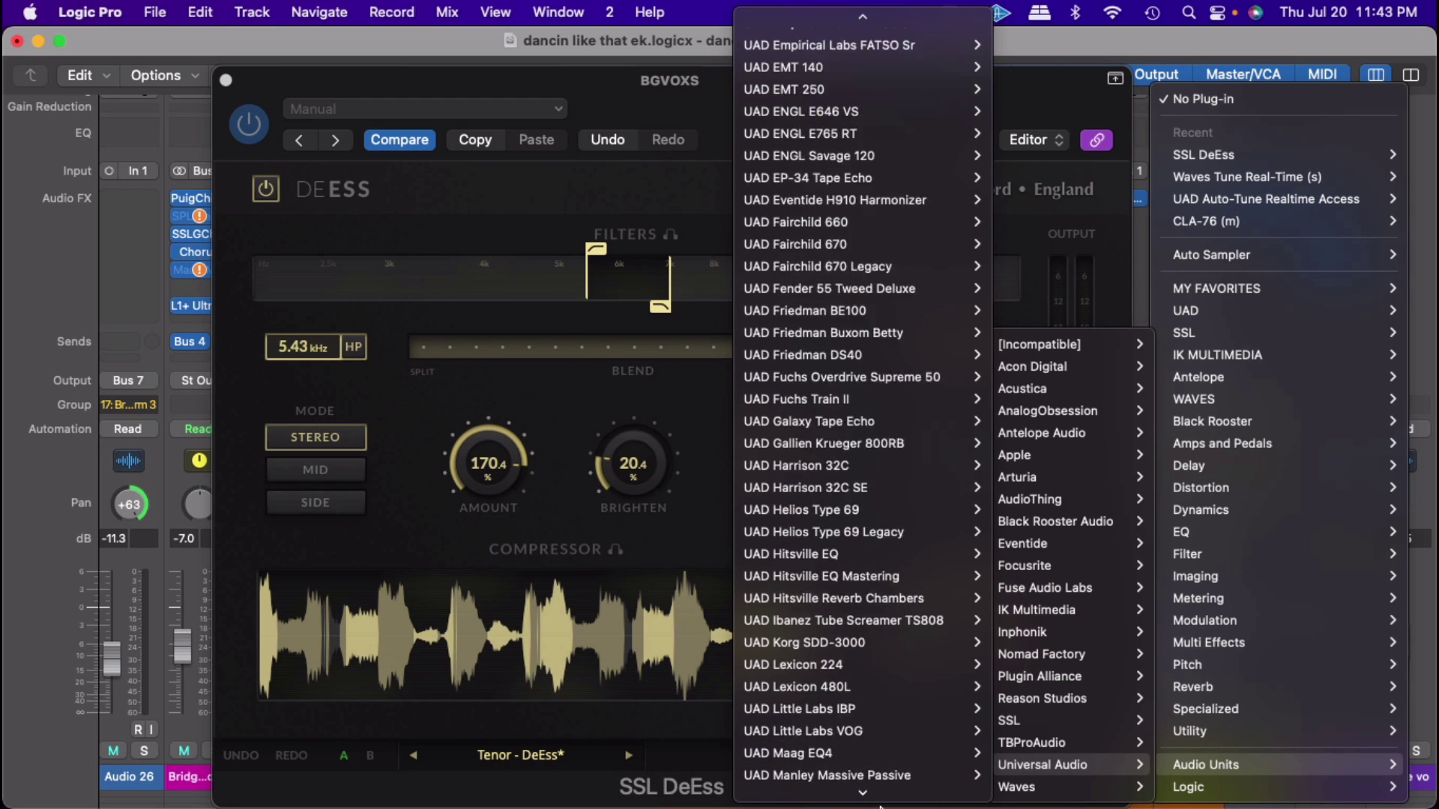
pyautogui.moveTo(878, 761)
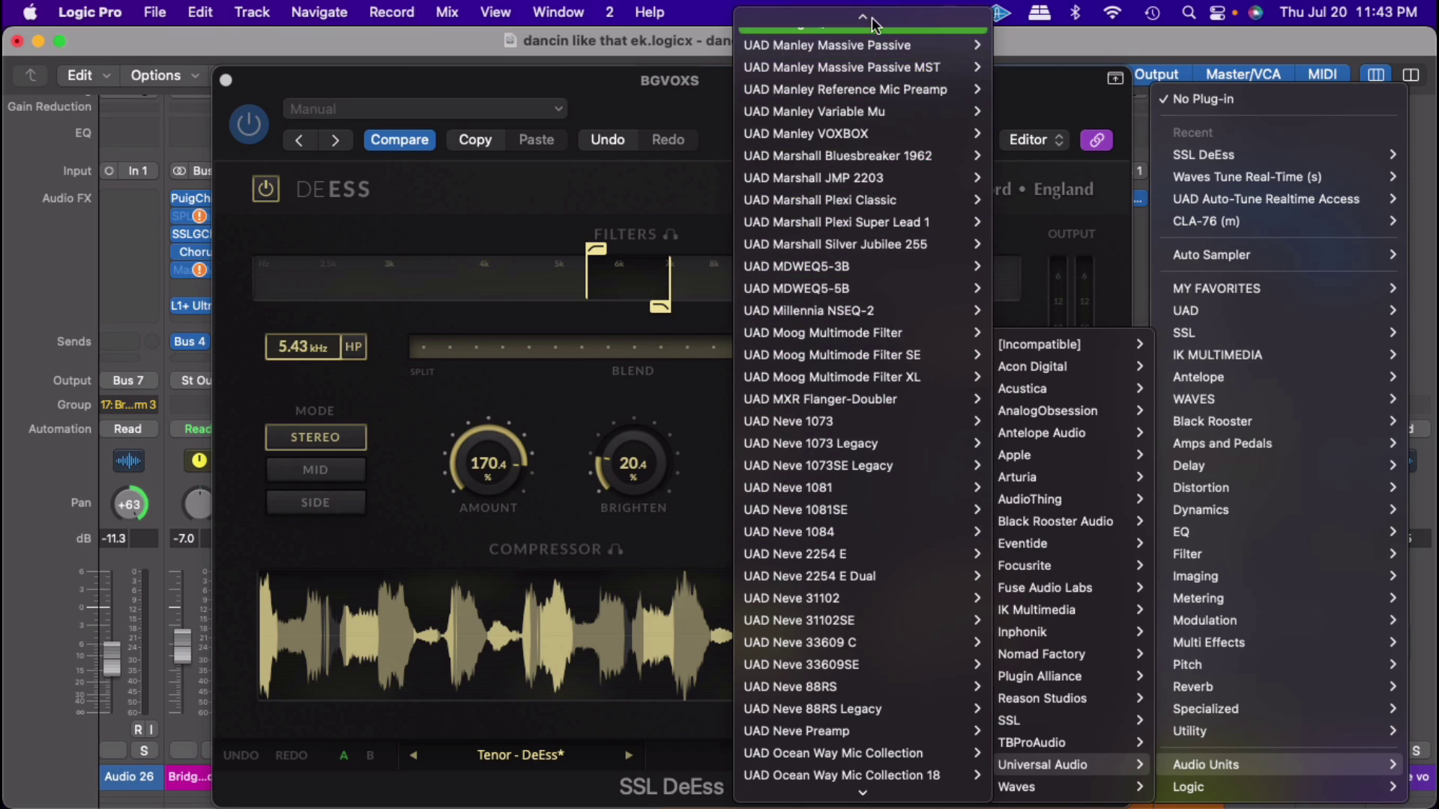
pyautogui.scroll(6, 887, 135)
pyautogui.scroll(10, 888, 101)
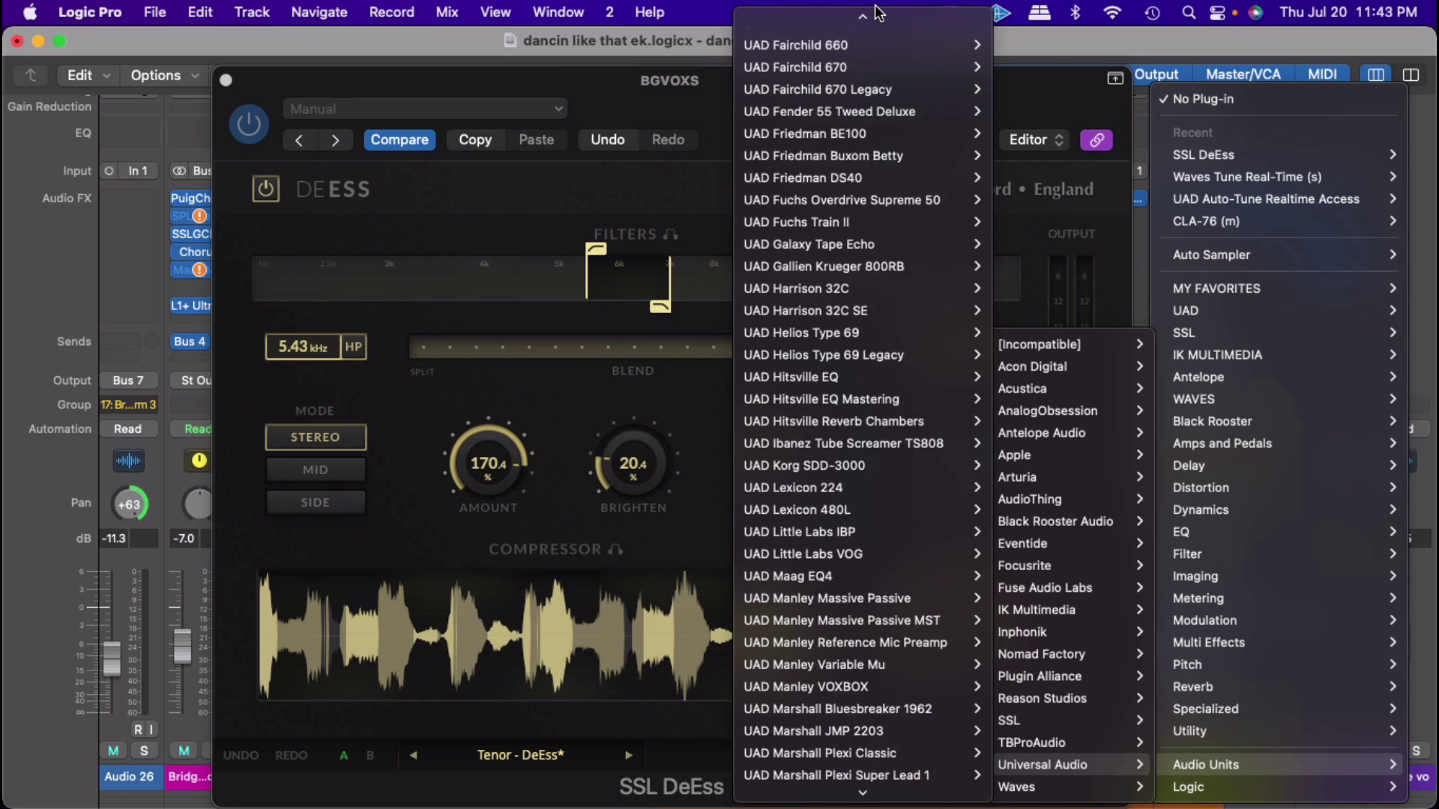
pyautogui.moveTo(879, 153)
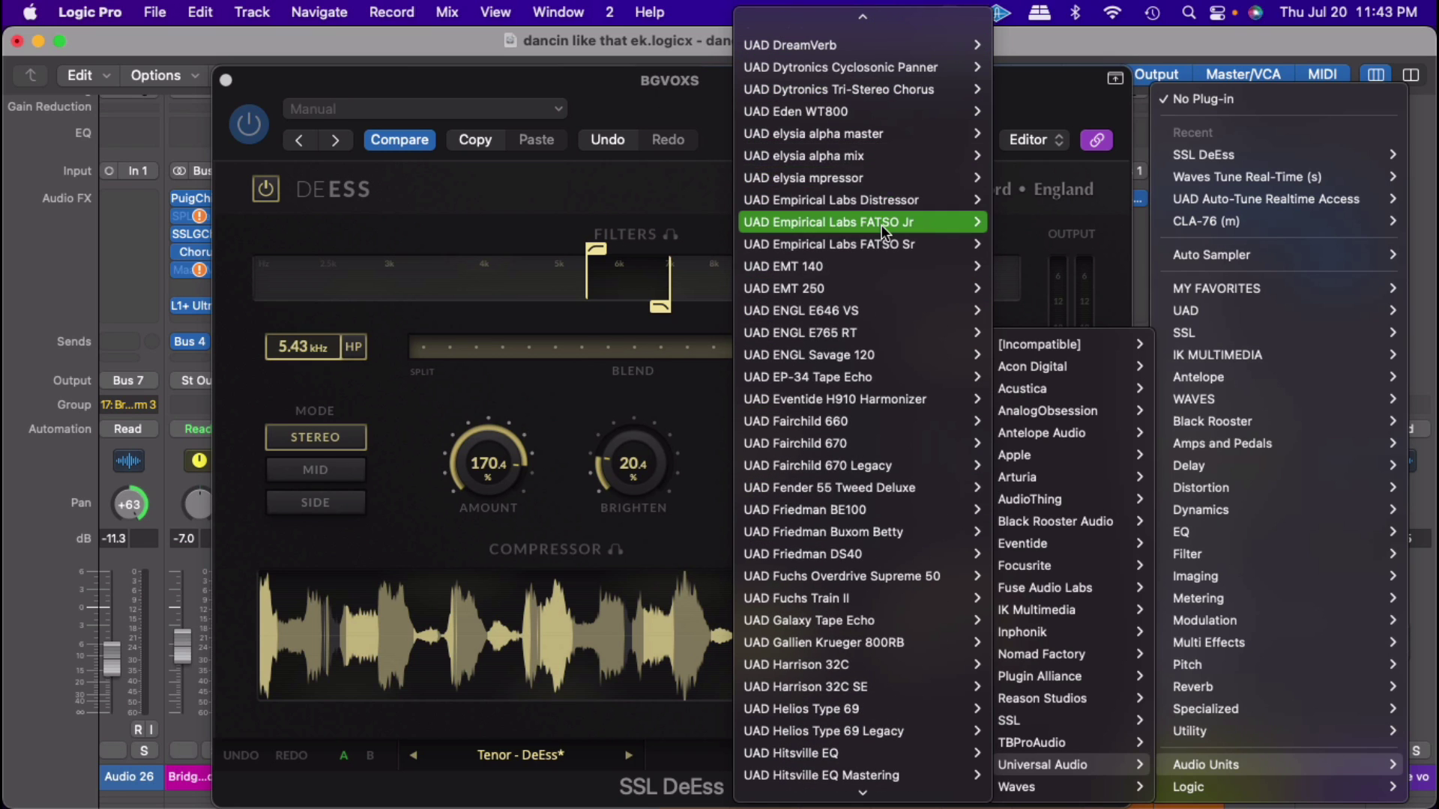
pyautogui.moveTo(874, 199)
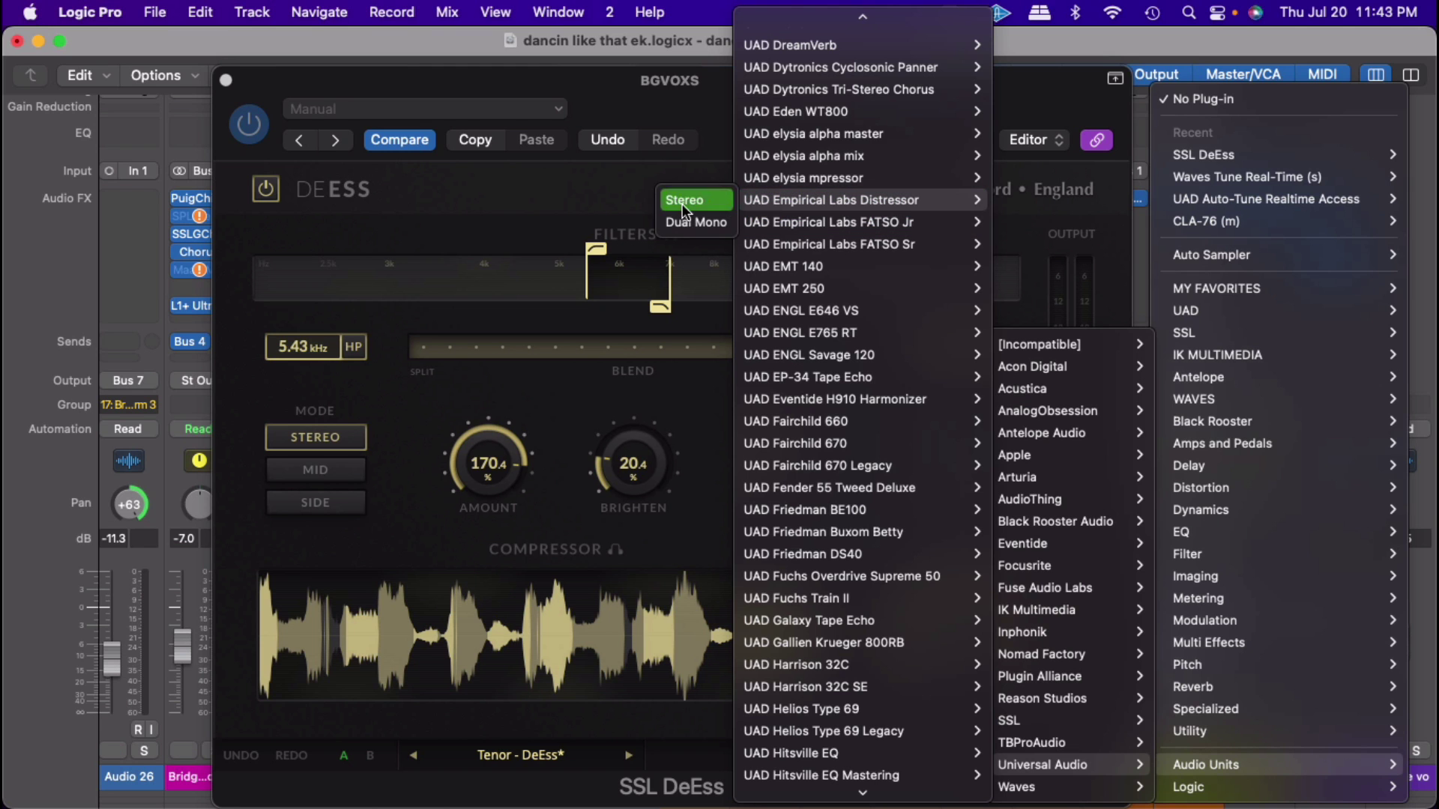
pyautogui.click(682, 205)
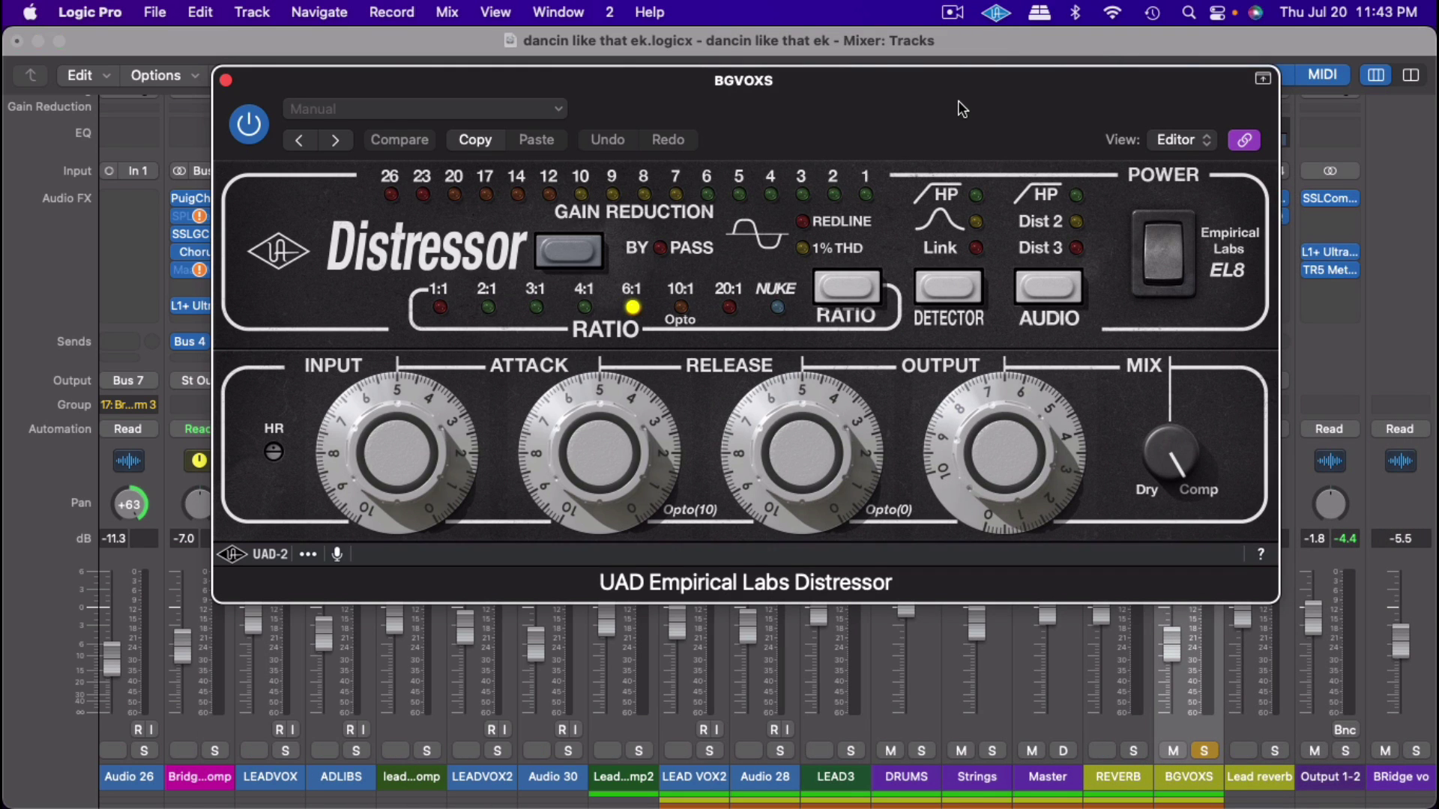
pyautogui.moveTo(957, 100); pyautogui.dragTo(798, 119)
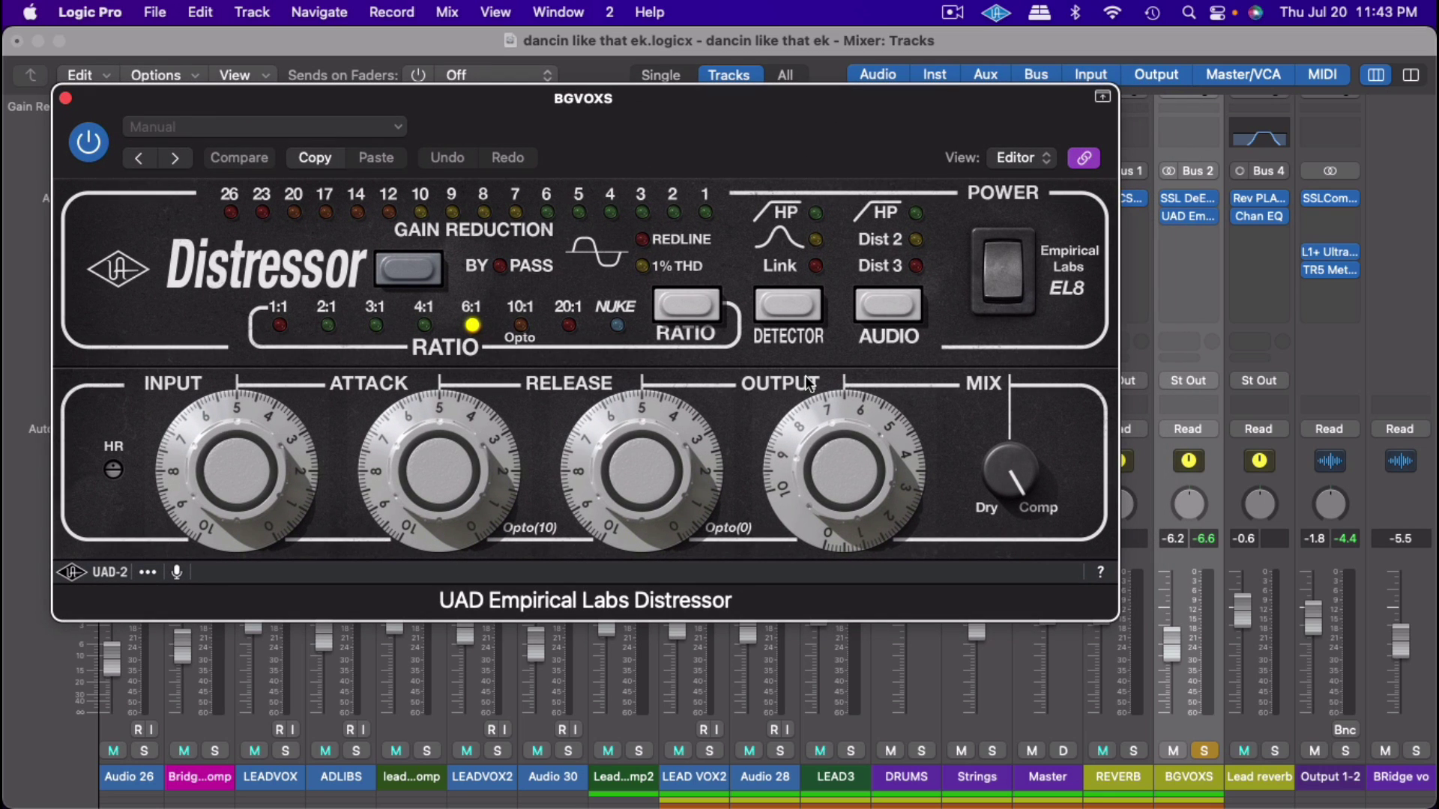
# Step: During playback, cycle the Distressor's audio modes and set it to Dist 2
pyautogui.press('space')
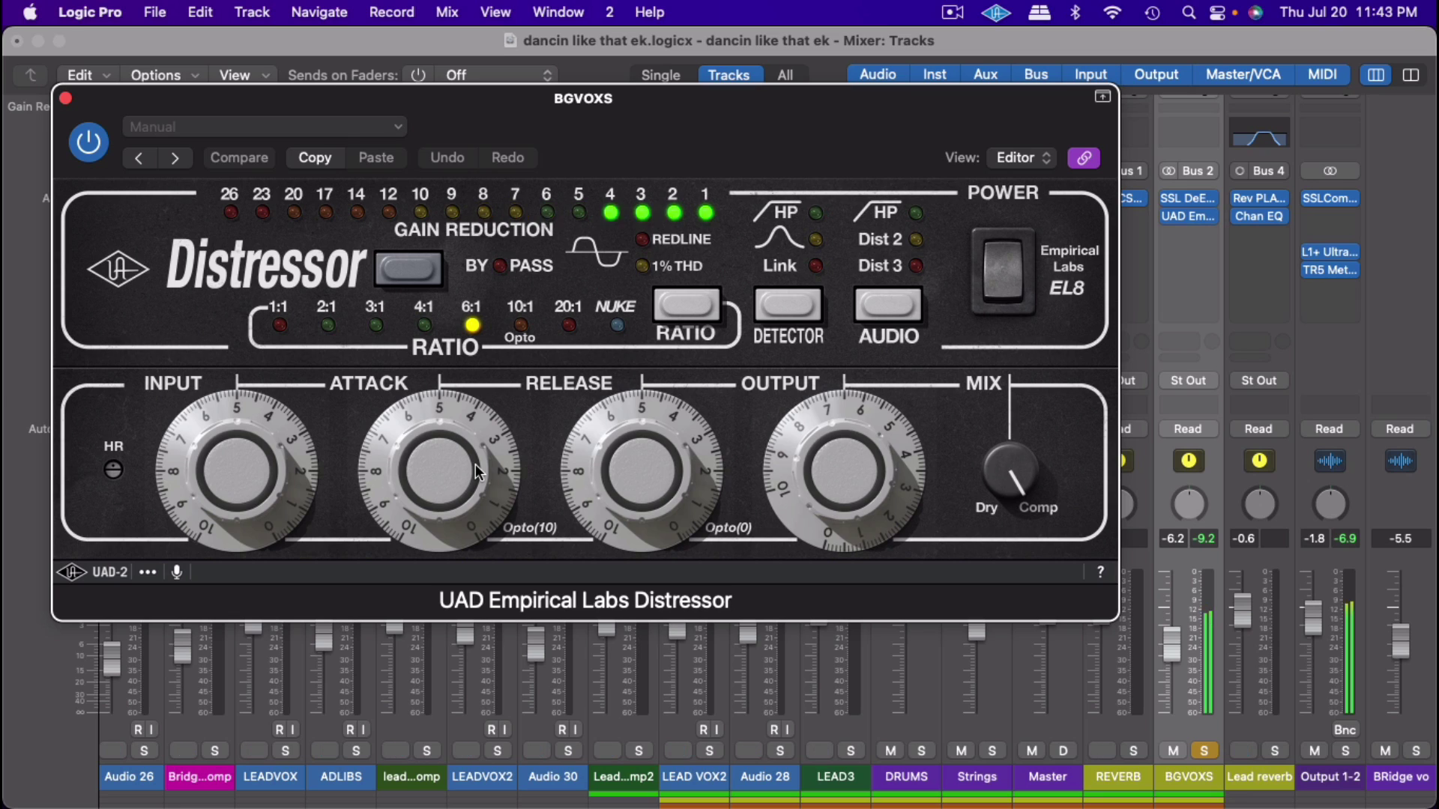
pyautogui.click(907, 316)
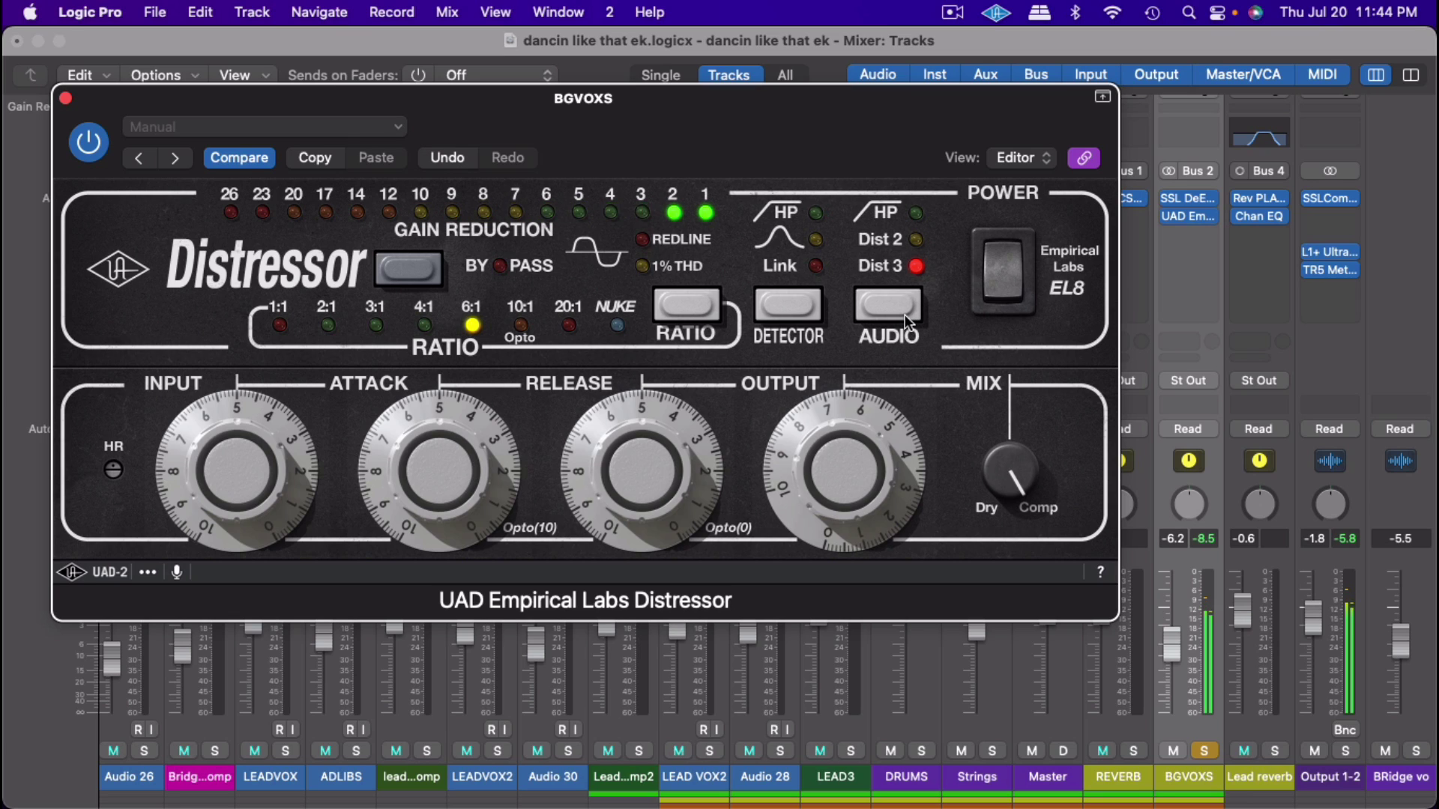
pyautogui.click(894, 318)
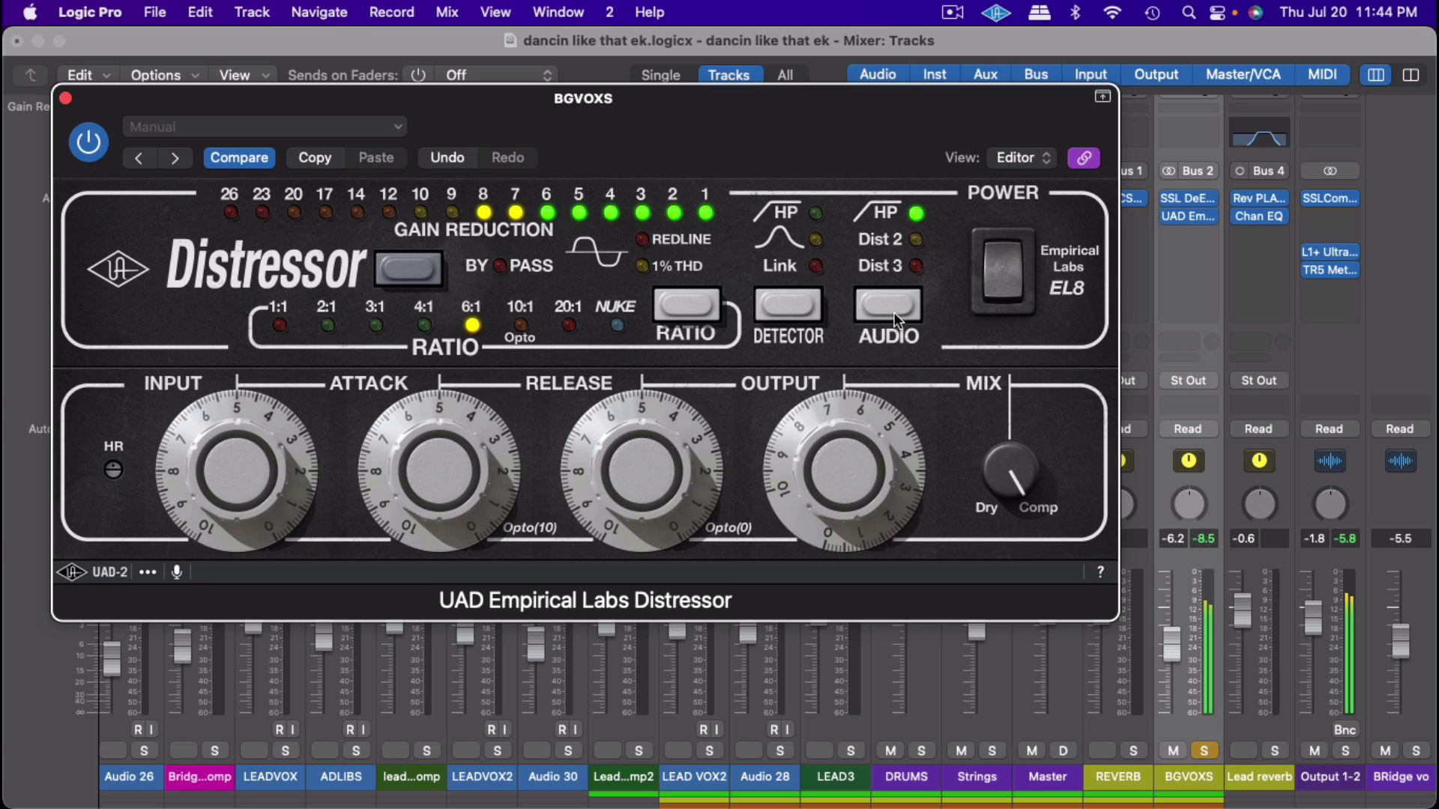
pyautogui.click(894, 318)
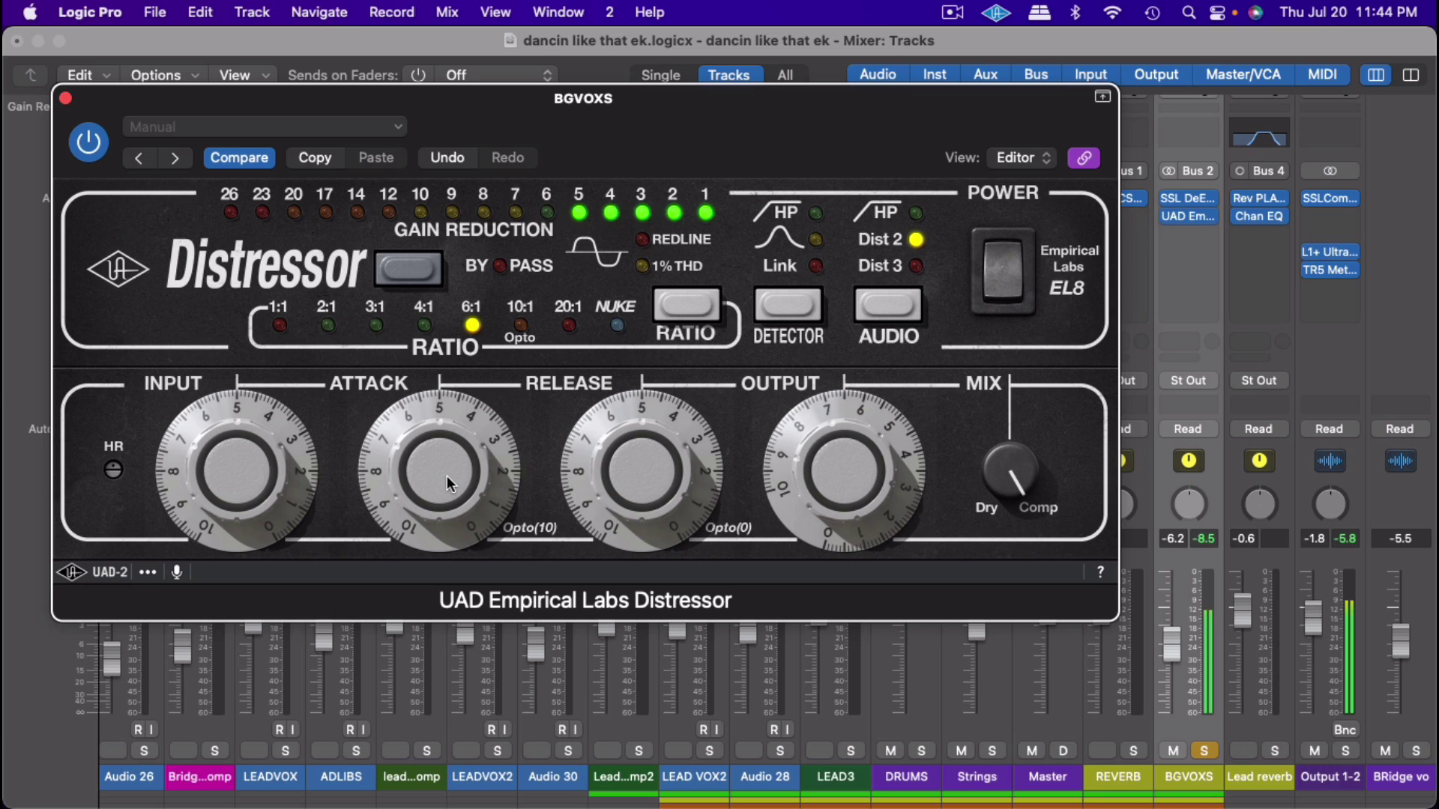
# Step: Fine-tune the attack of the UAD Distressor compressor on the BGVOXS channel
pyautogui.moveTo(448, 474); pyautogui.dragTo(421, 442)
pyautogui.moveTo(409, 519); pyautogui.dragTo(403, 466)
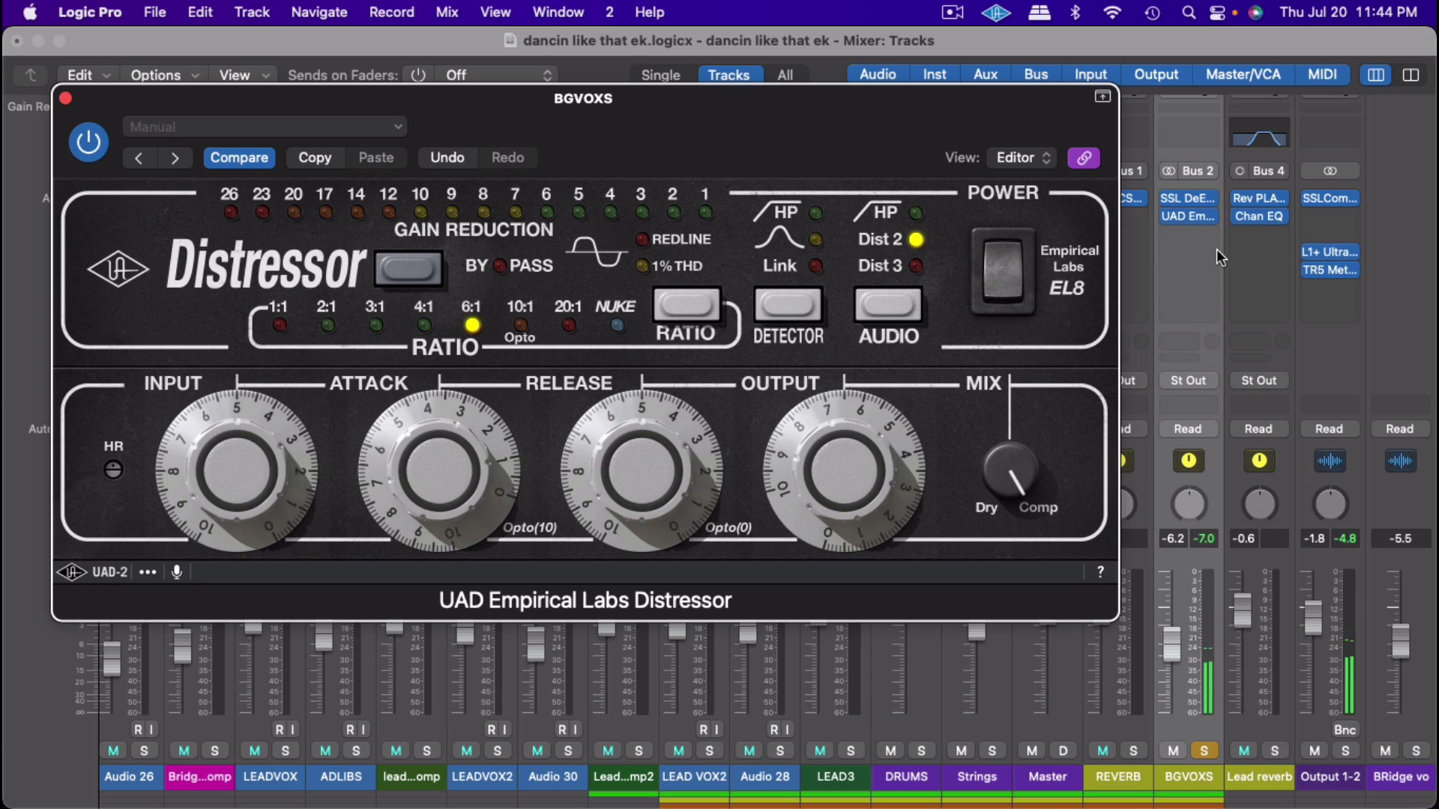
# Step: Insert a stereo UAD Fairchild 670 Legacy after the Distressor on BGVOXS and reposition its window to show the whole plug-in
pyautogui.click(1190, 231)
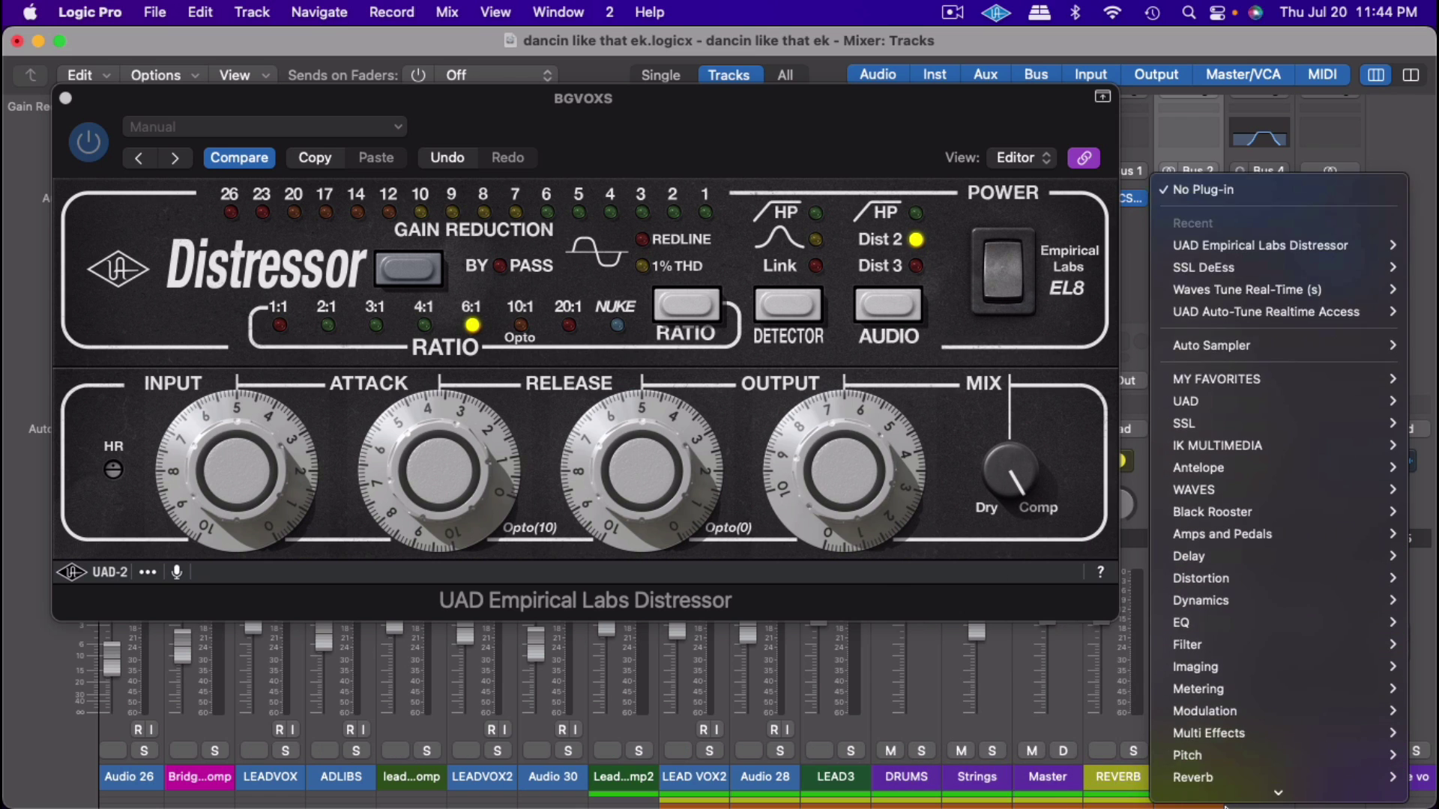
pyautogui.moveTo(1228, 788)
pyautogui.moveTo(1049, 765)
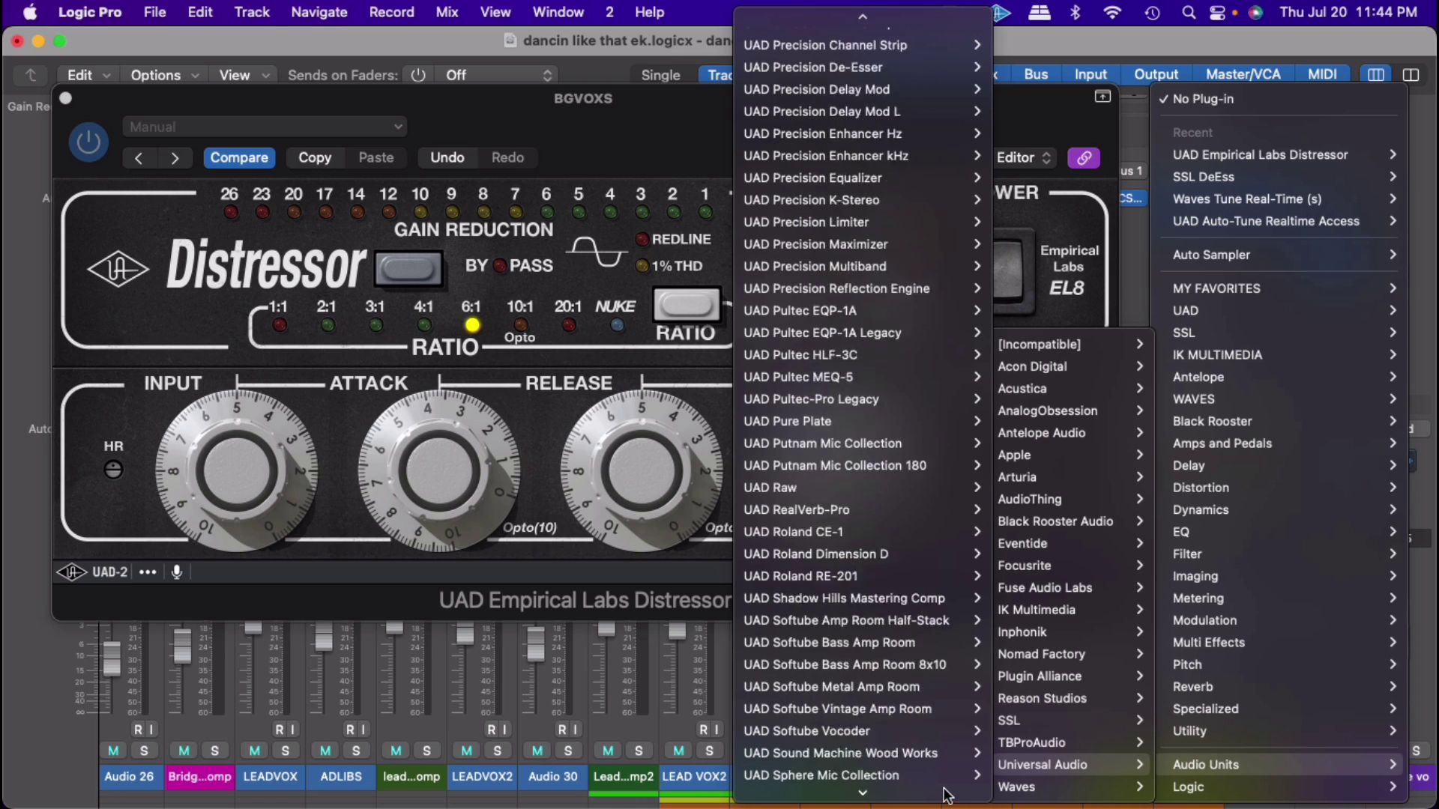
pyautogui.moveTo(941, 779)
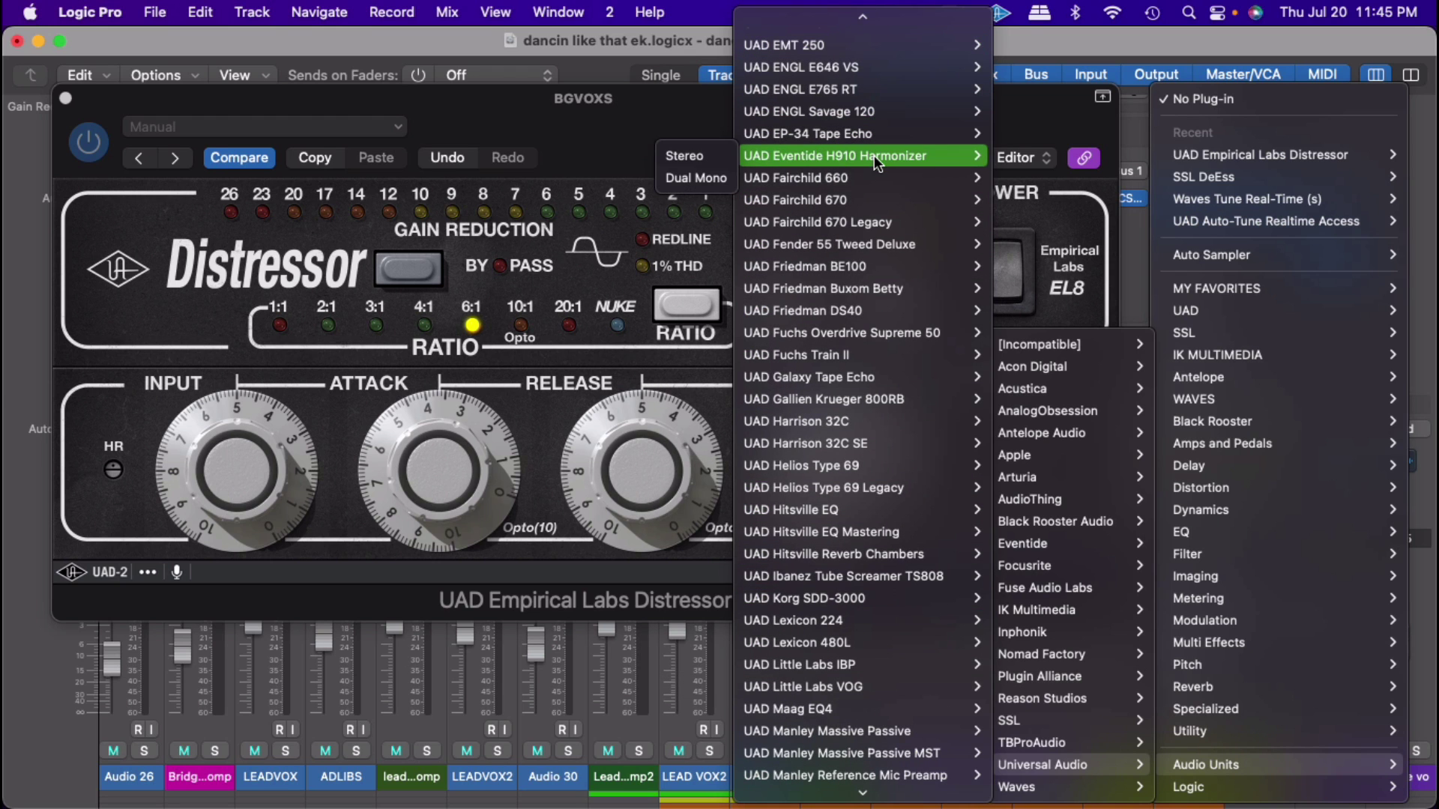
pyautogui.moveTo(870, 204)
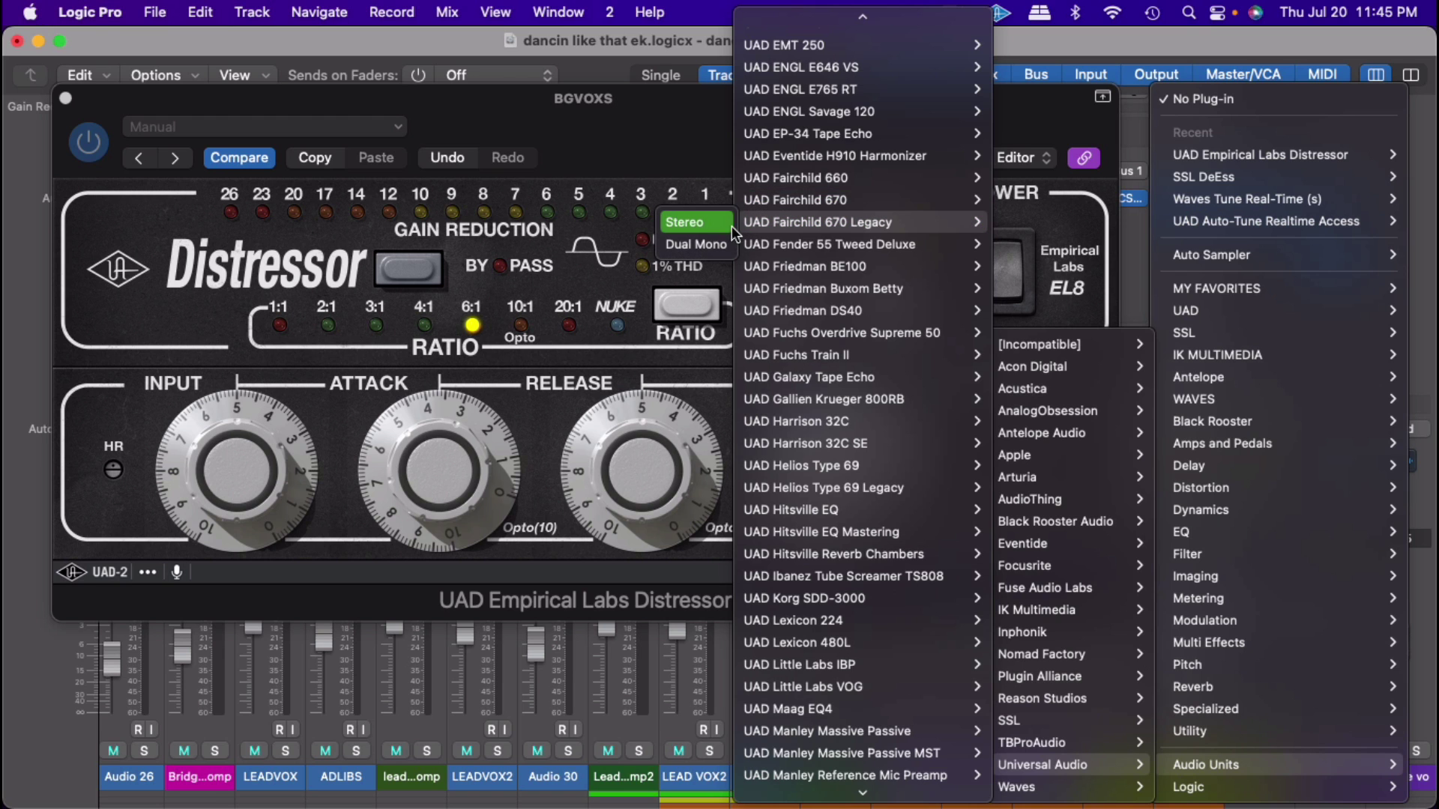
pyautogui.click(710, 219)
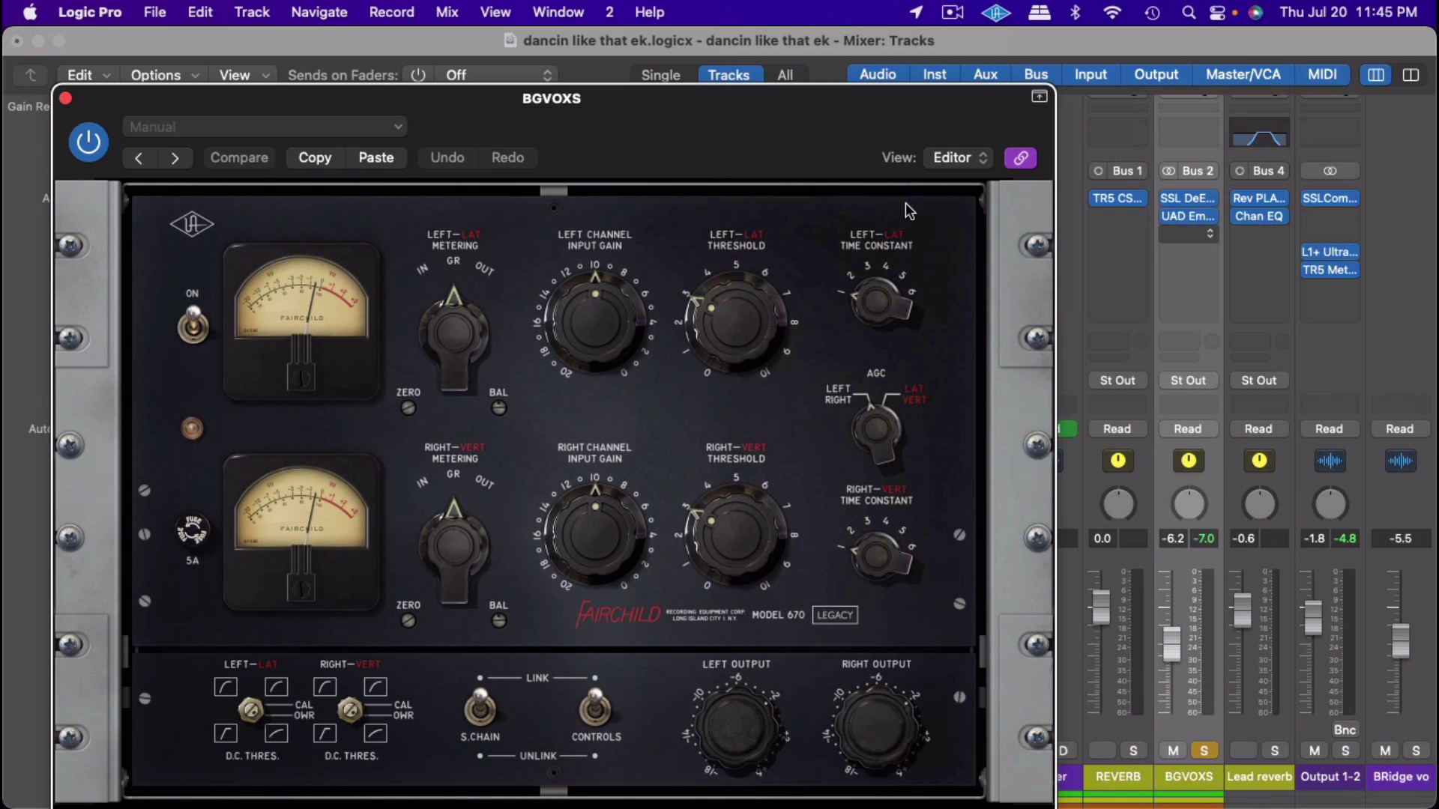
pyautogui.moveTo(872, 107); pyautogui.dragTo(869, 78)
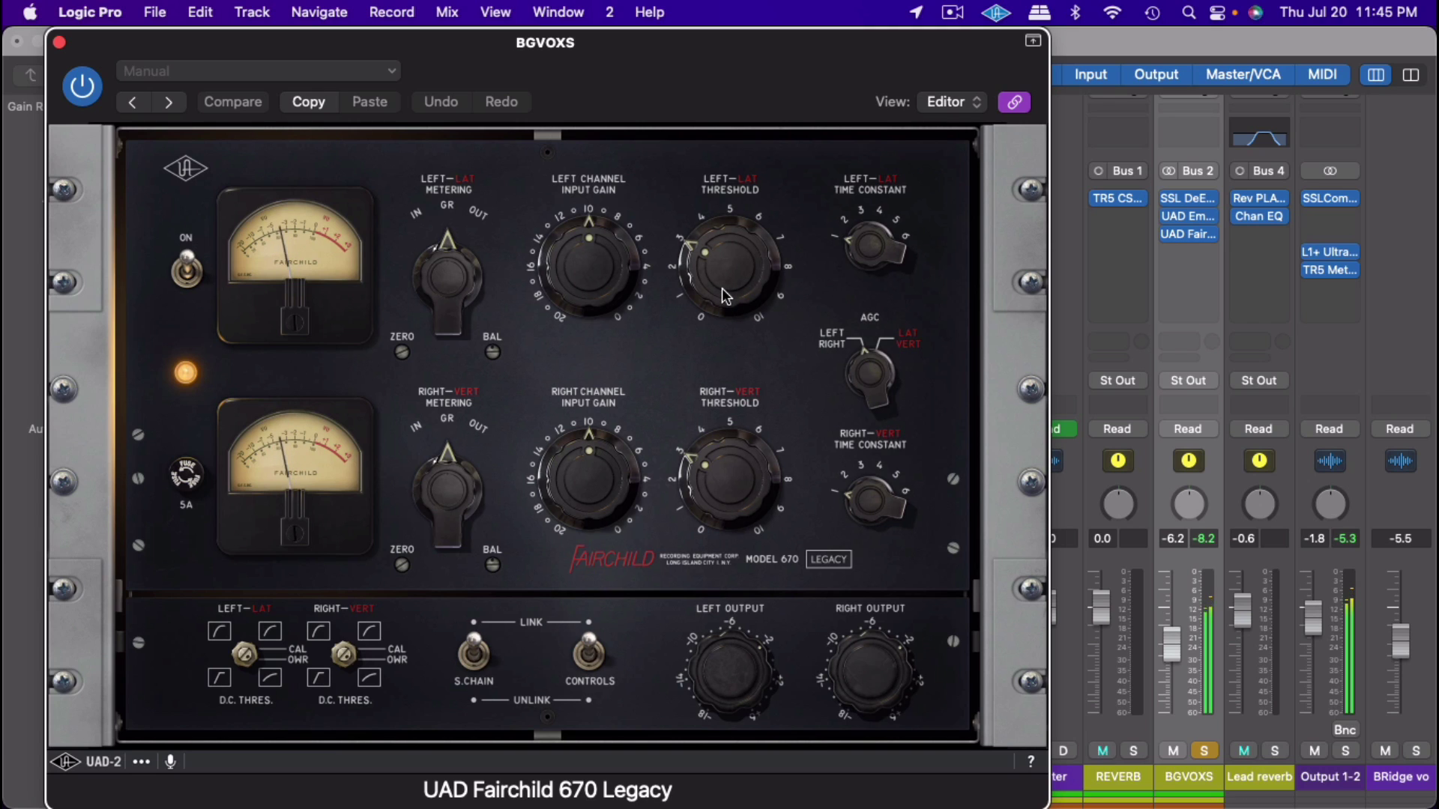
# Step: Set the Fairchild's left and right thresholds to about 2 and compare the sound by bypassing and re-enabling the plug-in
pyautogui.moveTo(722, 288); pyautogui.dragTo(686, 312)
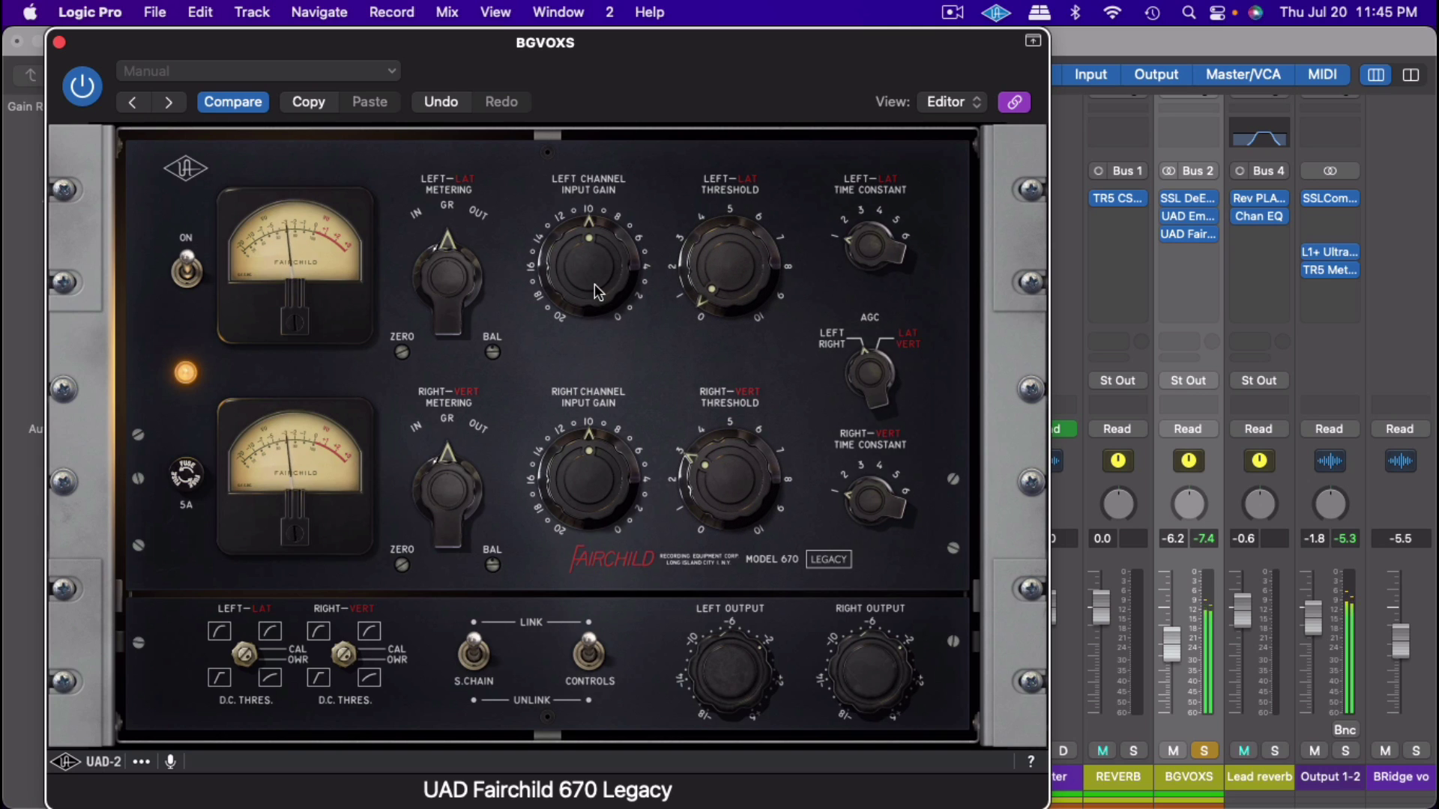
pyautogui.moveTo(599, 292); pyautogui.dragTo(576, 270)
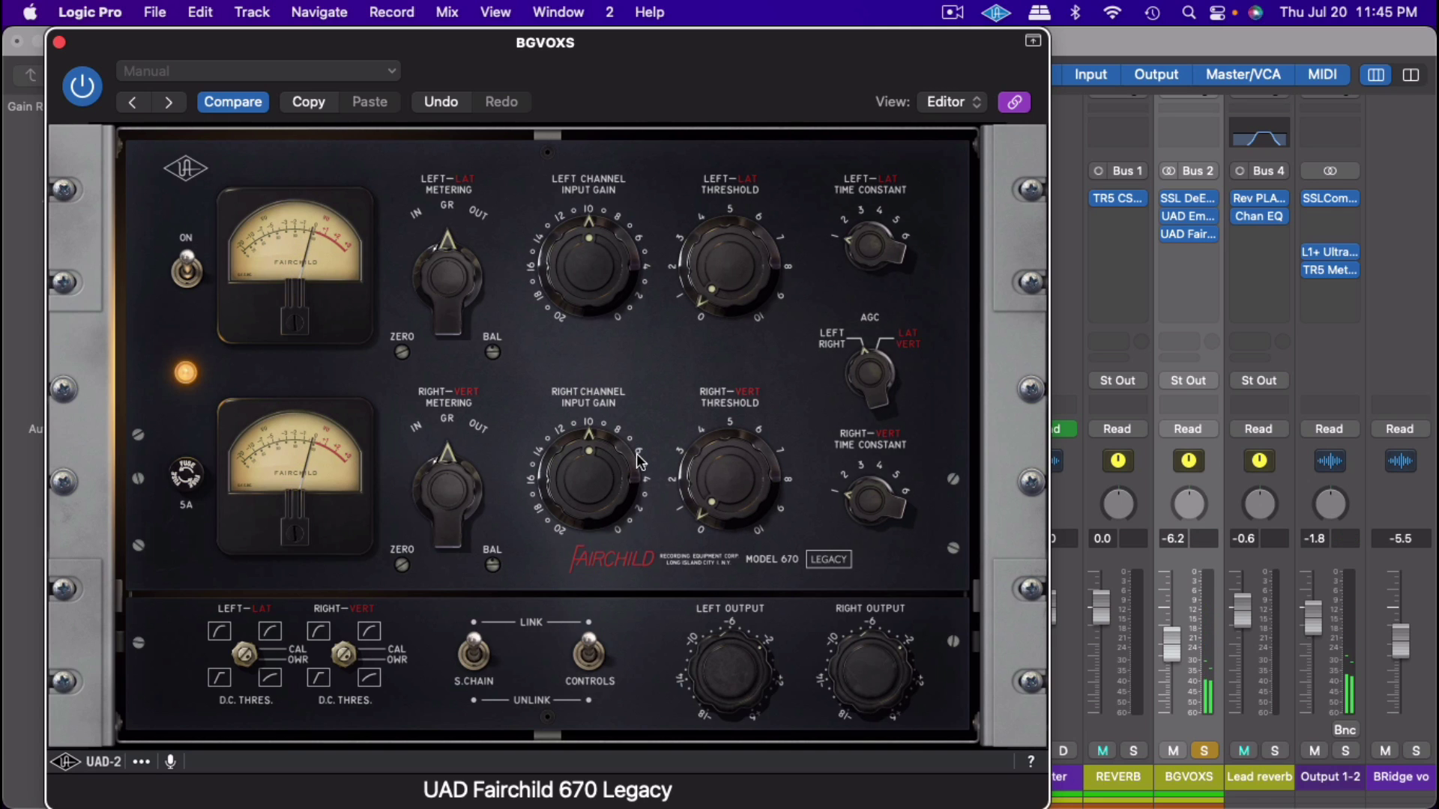
pyautogui.moveTo(735, 488); pyautogui.dragTo(731, 443)
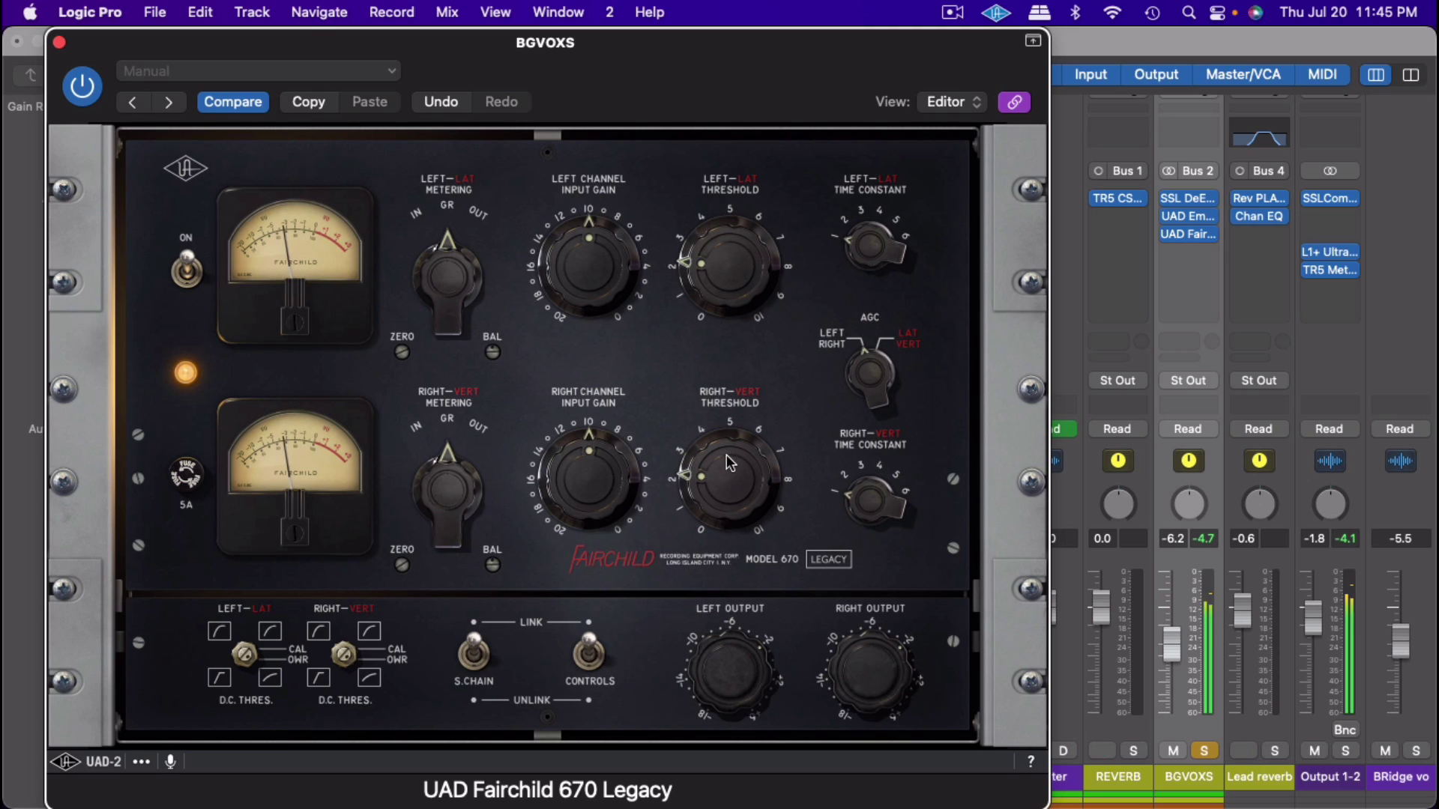
pyautogui.click(84, 87)
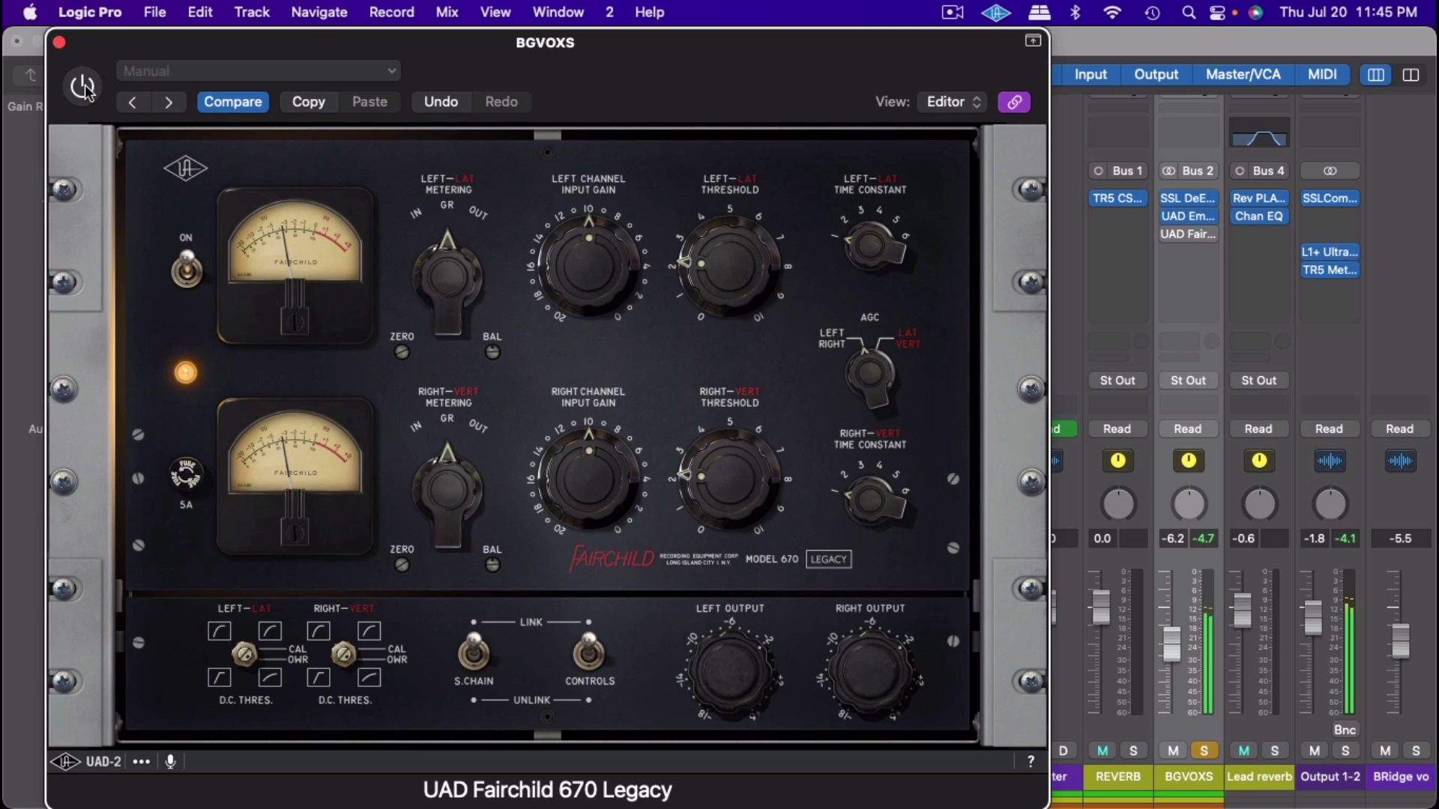
pyautogui.click(87, 91)
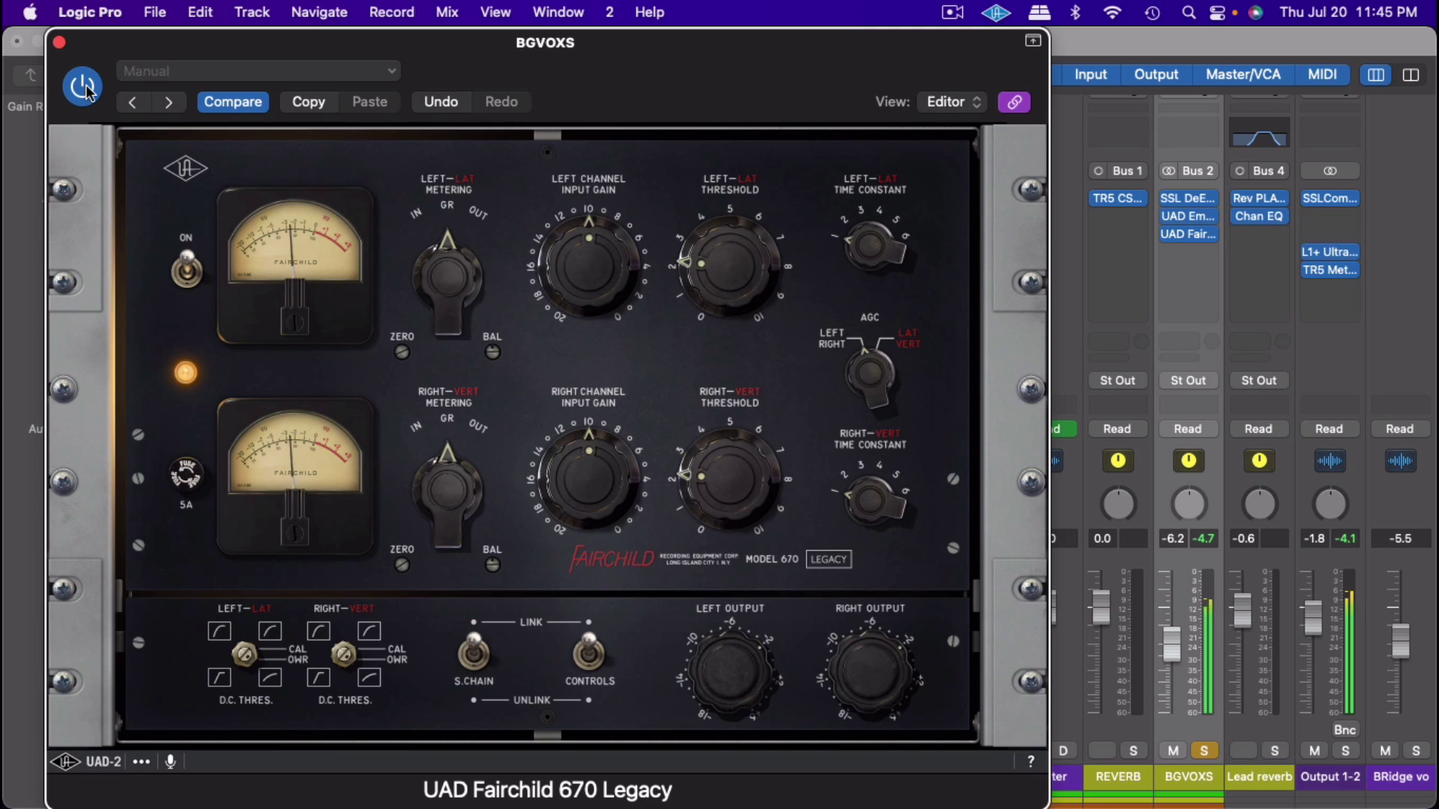
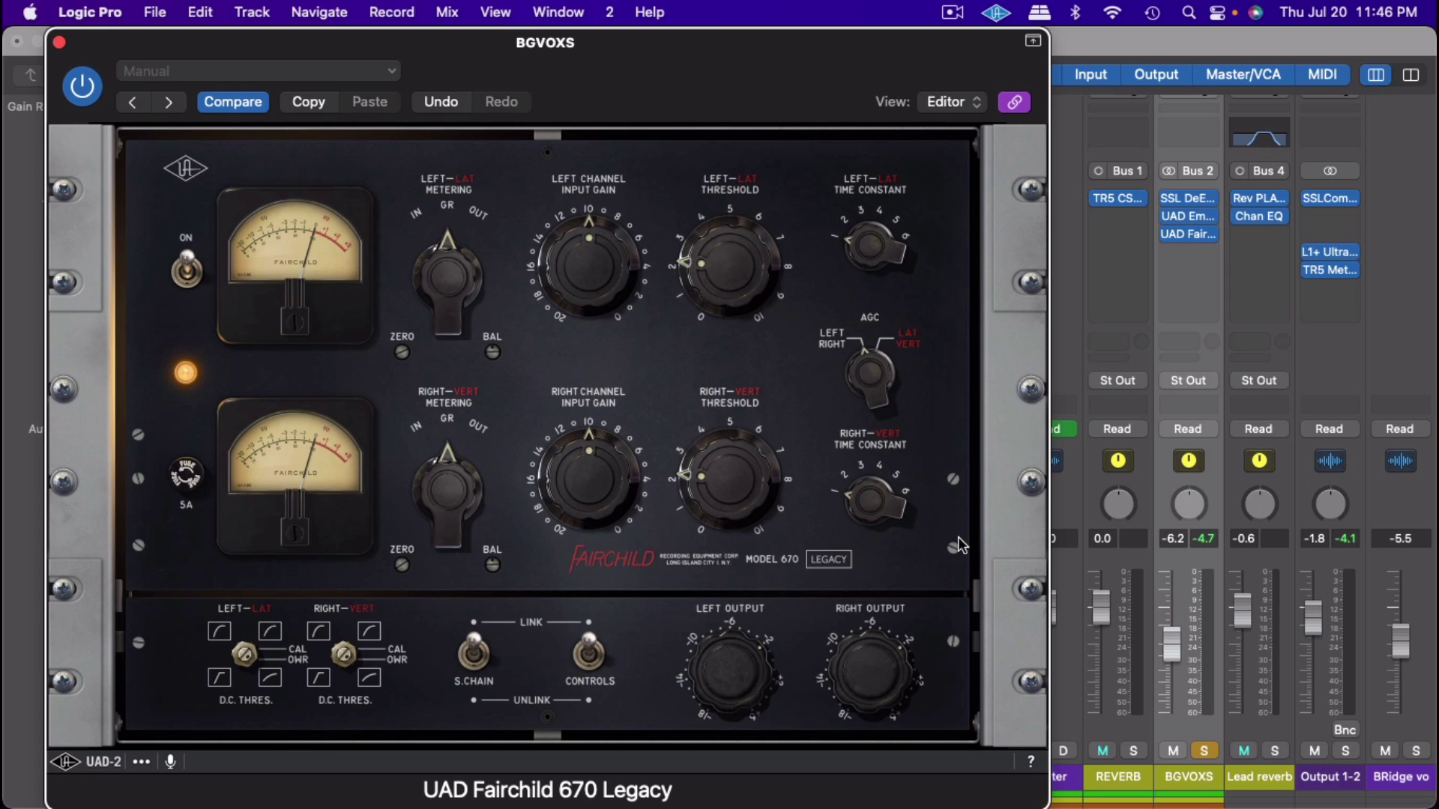
# Step: Insert a stereo UAD Pultec-Pro Legacy equalizer in the slot after the Fairchild on BGVOXS
pyautogui.click(1200, 255)
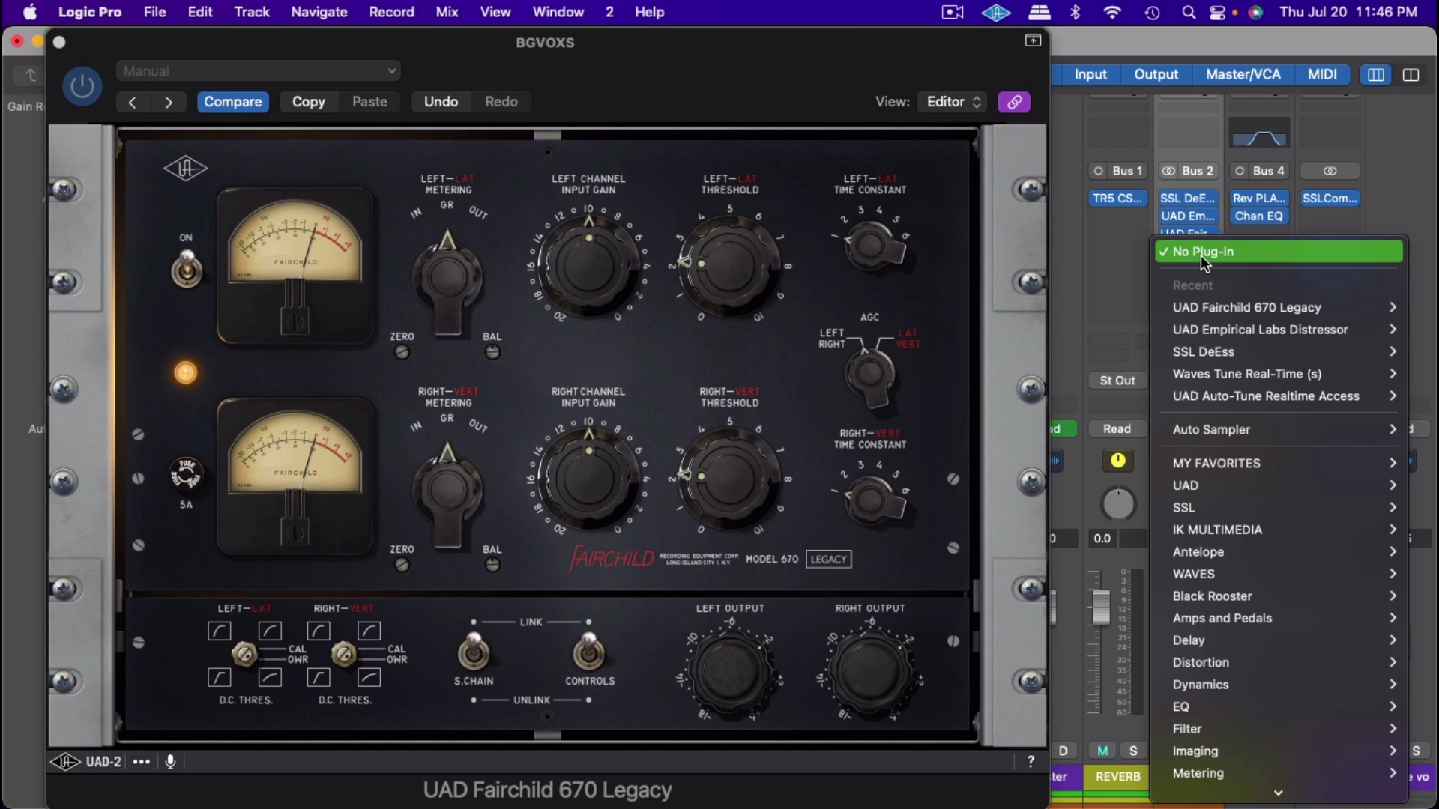
pyautogui.moveTo(1217, 574)
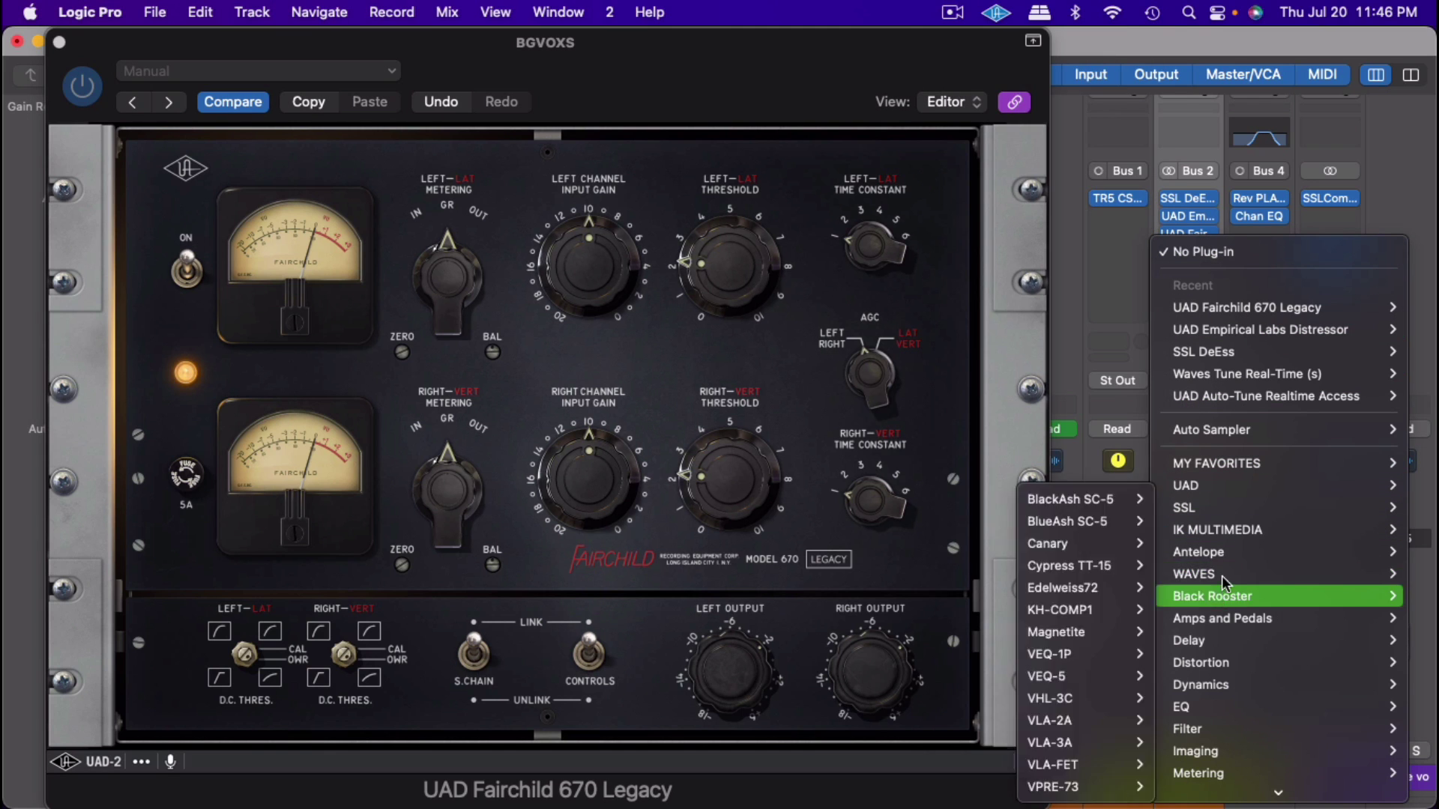
pyautogui.moveTo(1226, 533)
pyautogui.scroll(-10, 1102, 750)
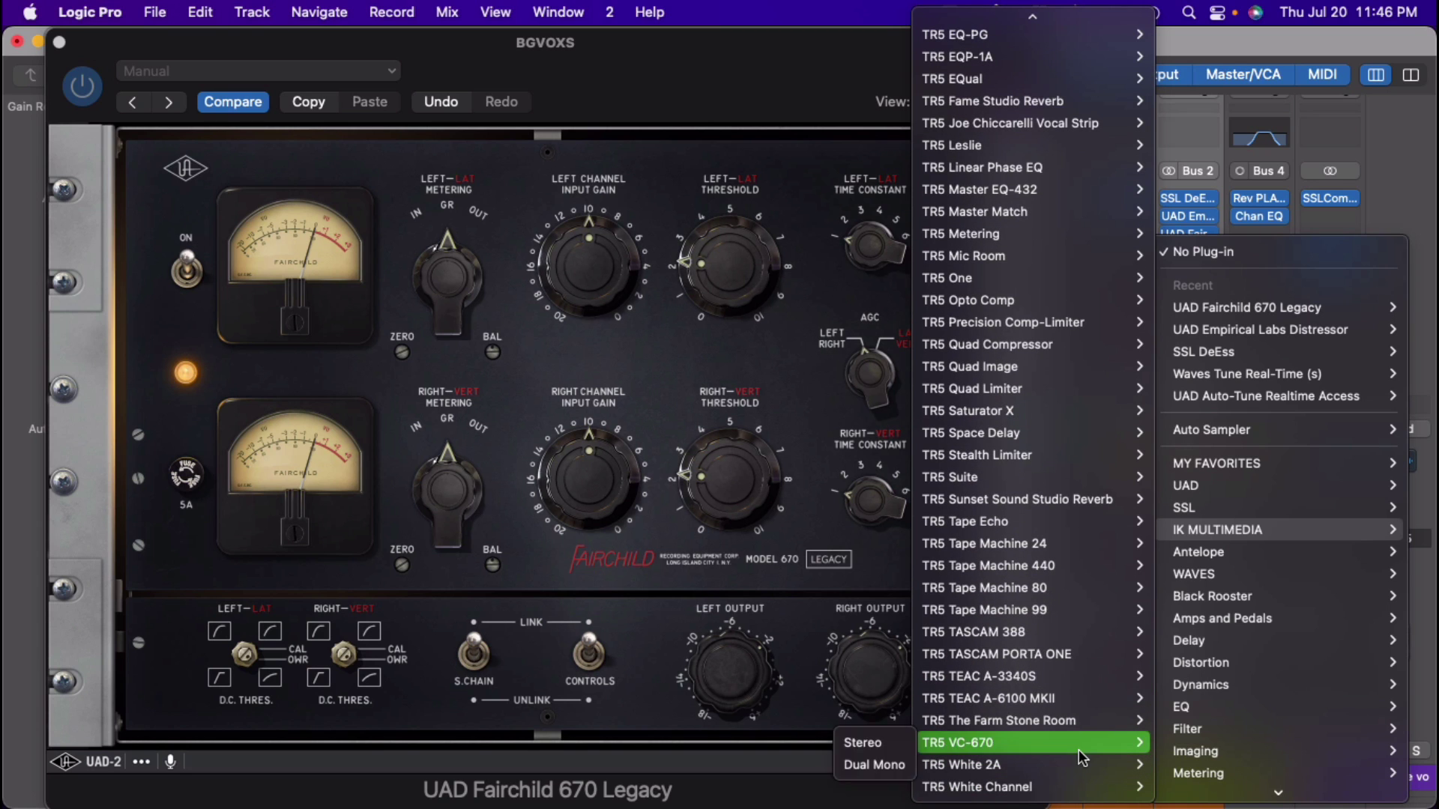
pyautogui.moveTo(1140, 545)
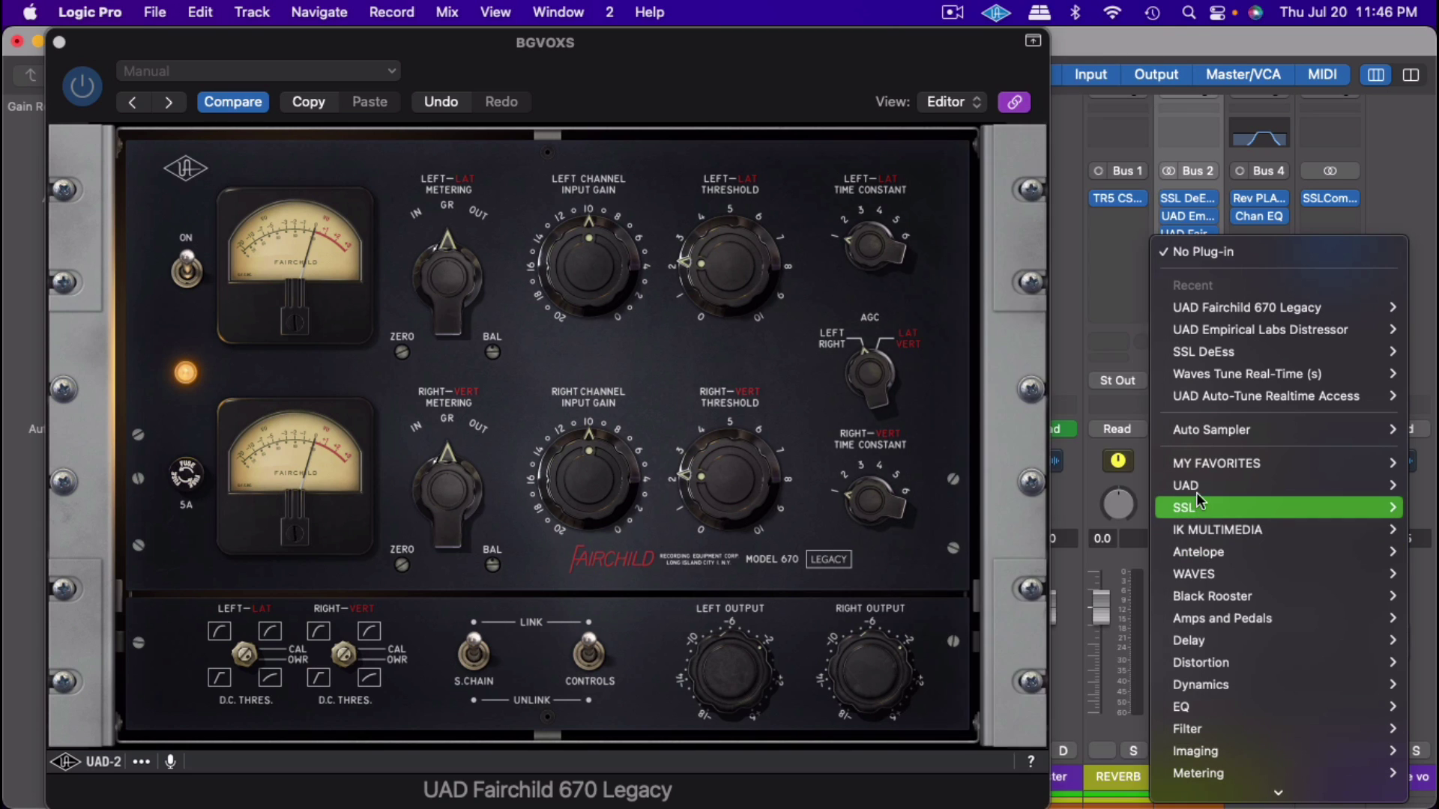
pyautogui.moveTo(1200, 495)
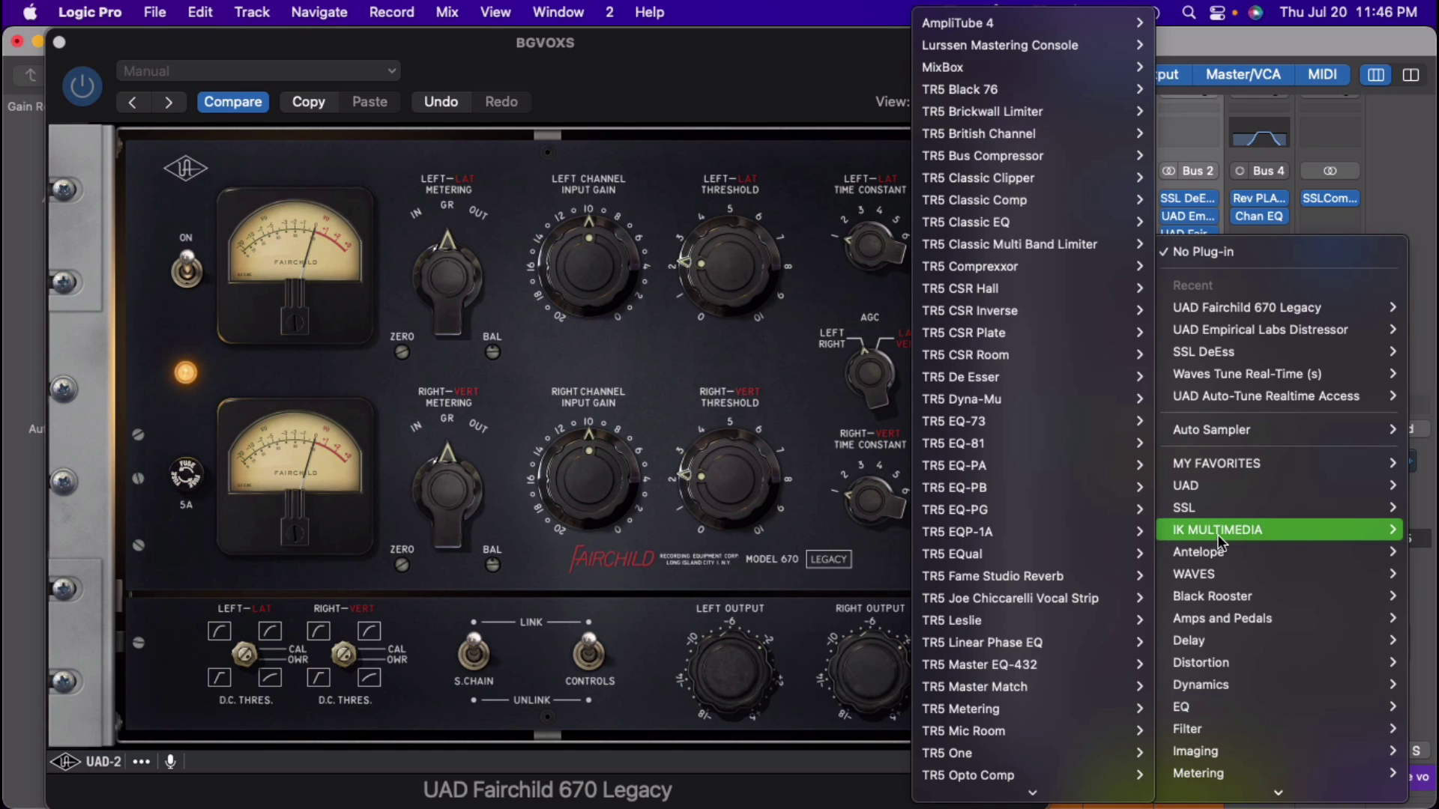
pyautogui.moveTo(1012, 805)
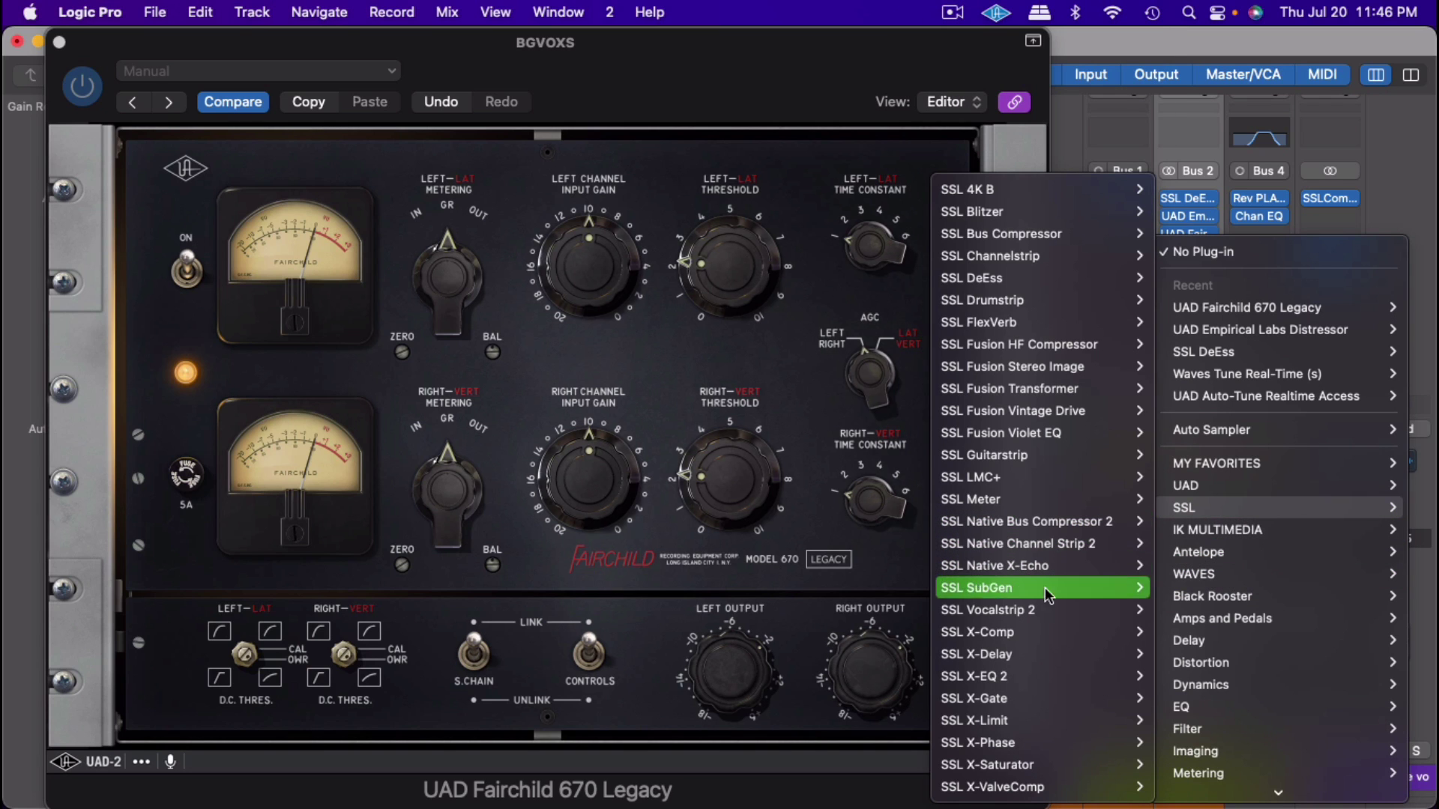
pyautogui.moveTo(1040, 621)
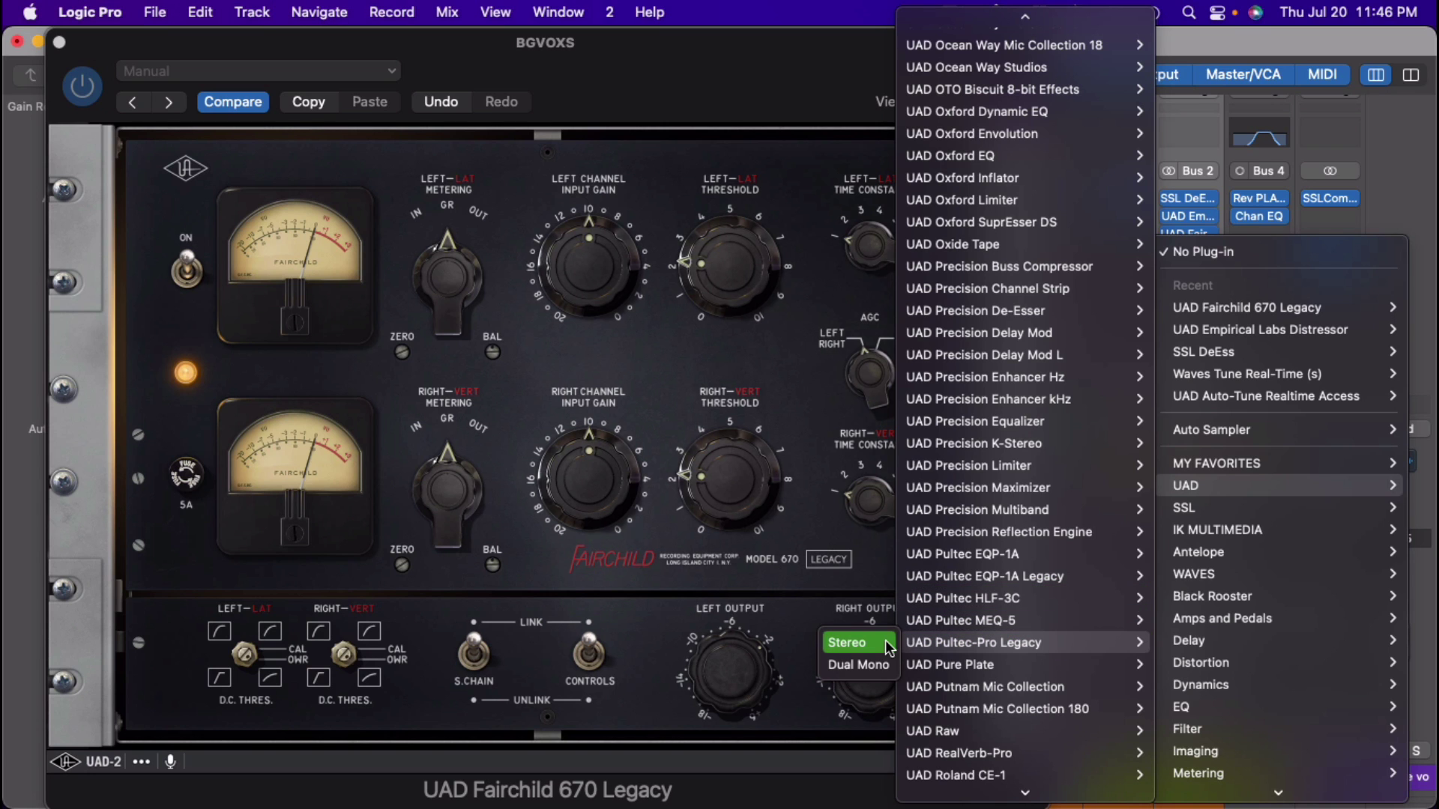
pyautogui.click(866, 643)
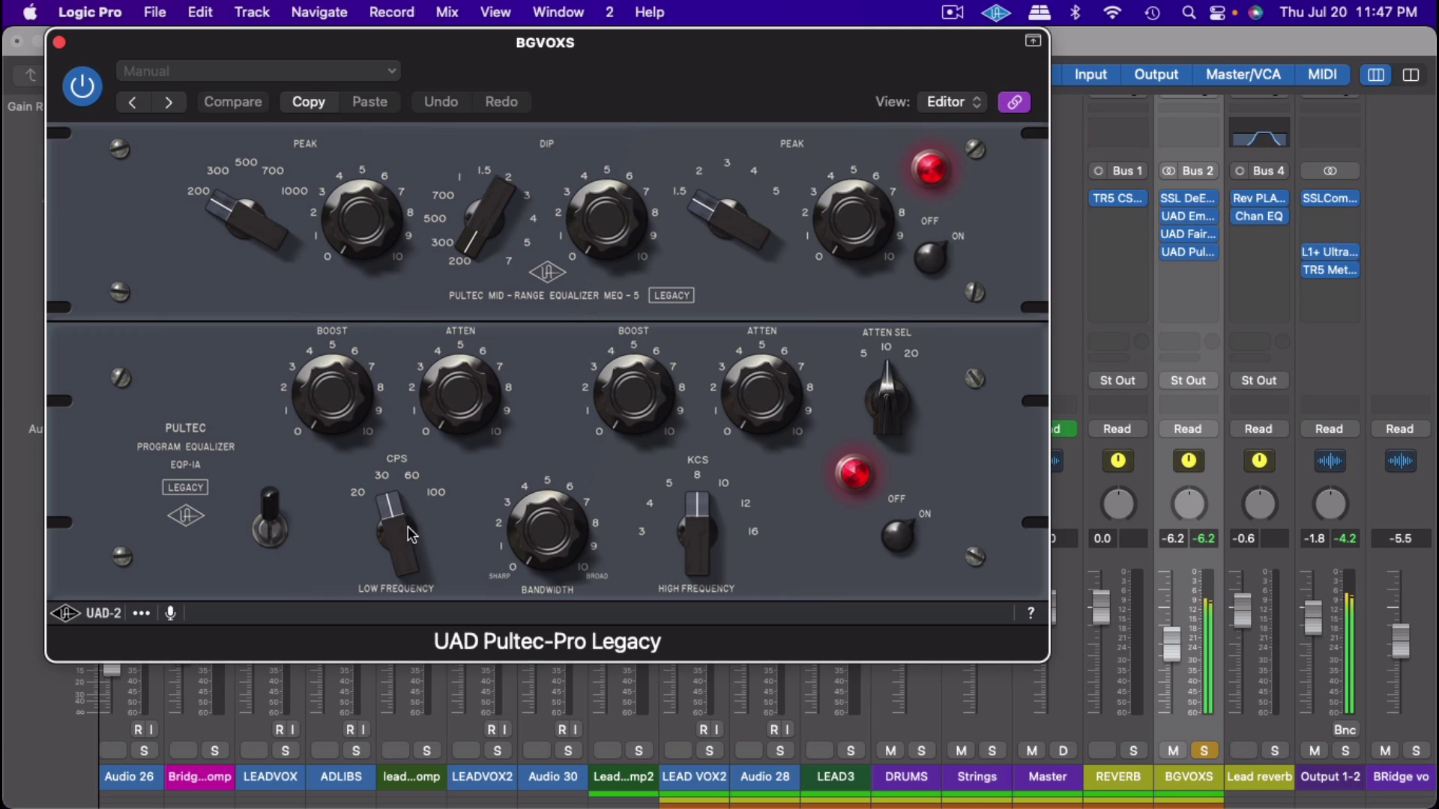
# Step: Set the Pultec's low frequency to 100 CPS, with low boost at about 4 and low attenuation at about 6
pyautogui.moveTo(403, 526); pyautogui.dragTo(408, 347)
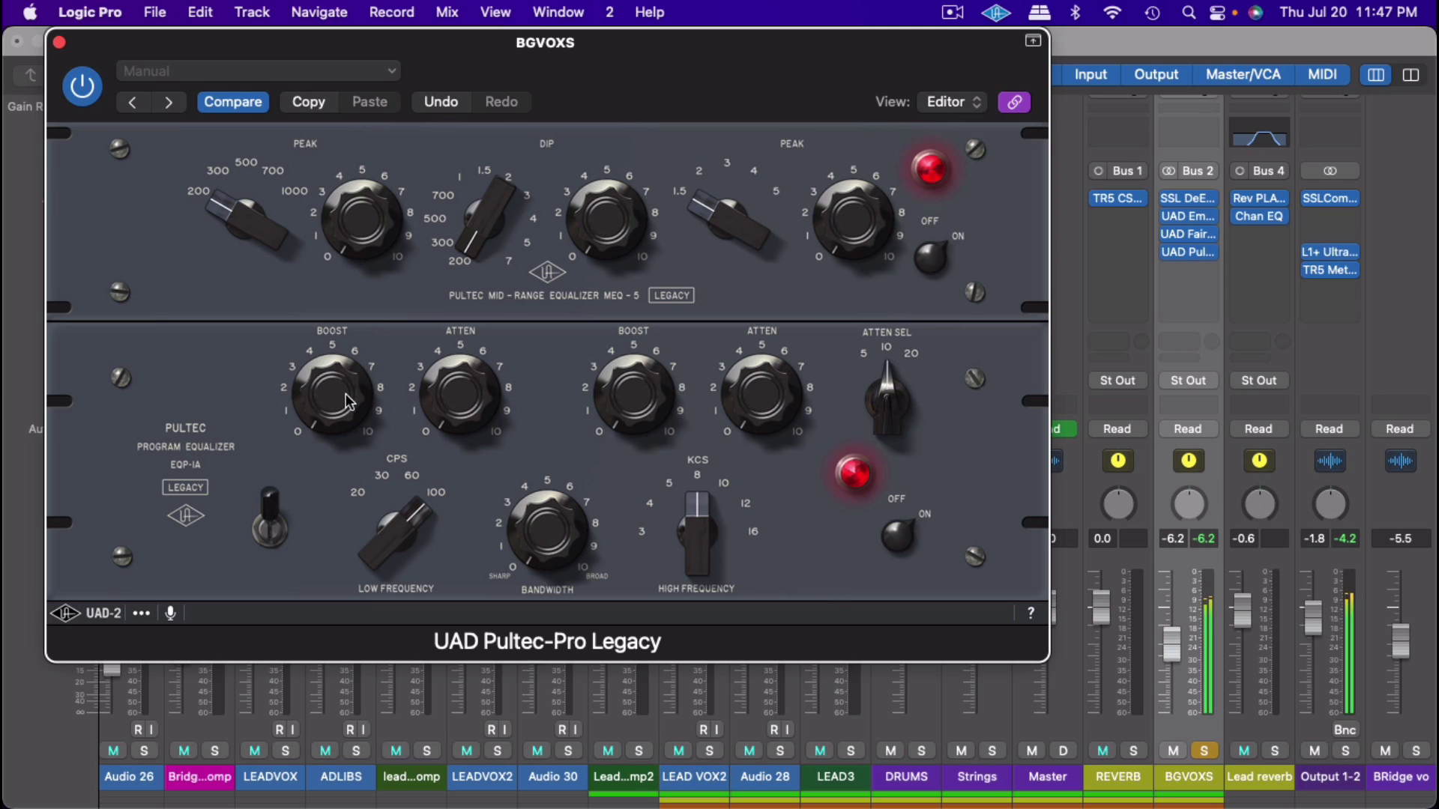
pyautogui.moveTo(348, 402); pyautogui.dragTo(340, 322)
pyautogui.moveTo(470, 408); pyautogui.dragTo(471, 274)
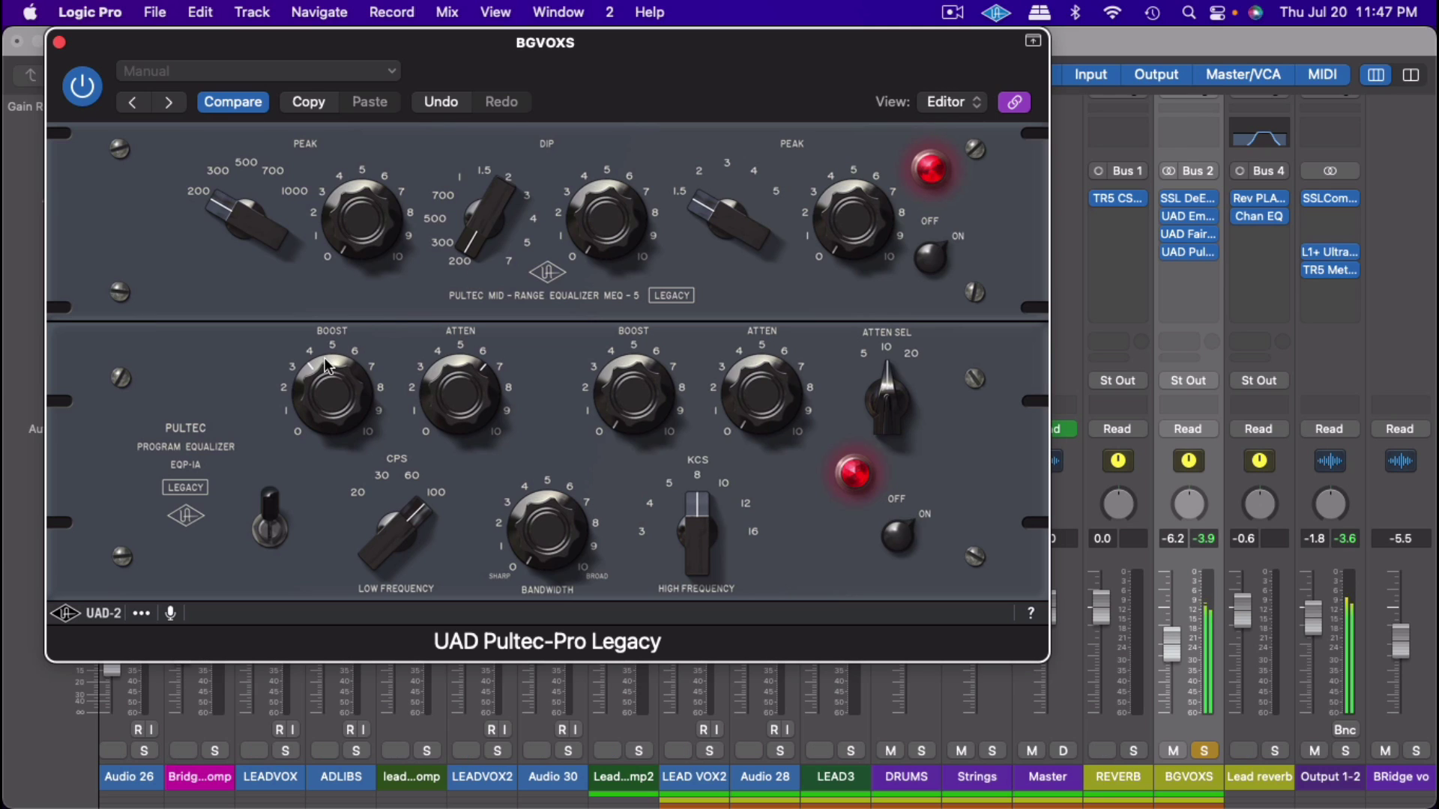
pyautogui.moveTo(320, 366)
pyautogui.mouseDown()
pyautogui.moveTo(321, 335)
pyautogui.moveTo(328, 359)
pyautogui.mouseUp()
# Step: Set the Pultec's bandwidth to about 4 and its high band to 10 KCS with boost at about 4 and attenuation at about 2.5
pyautogui.moveTo(560, 536); pyautogui.dragTo(556, 454)
pyautogui.moveTo(644, 400); pyautogui.dragTo(656, 248)
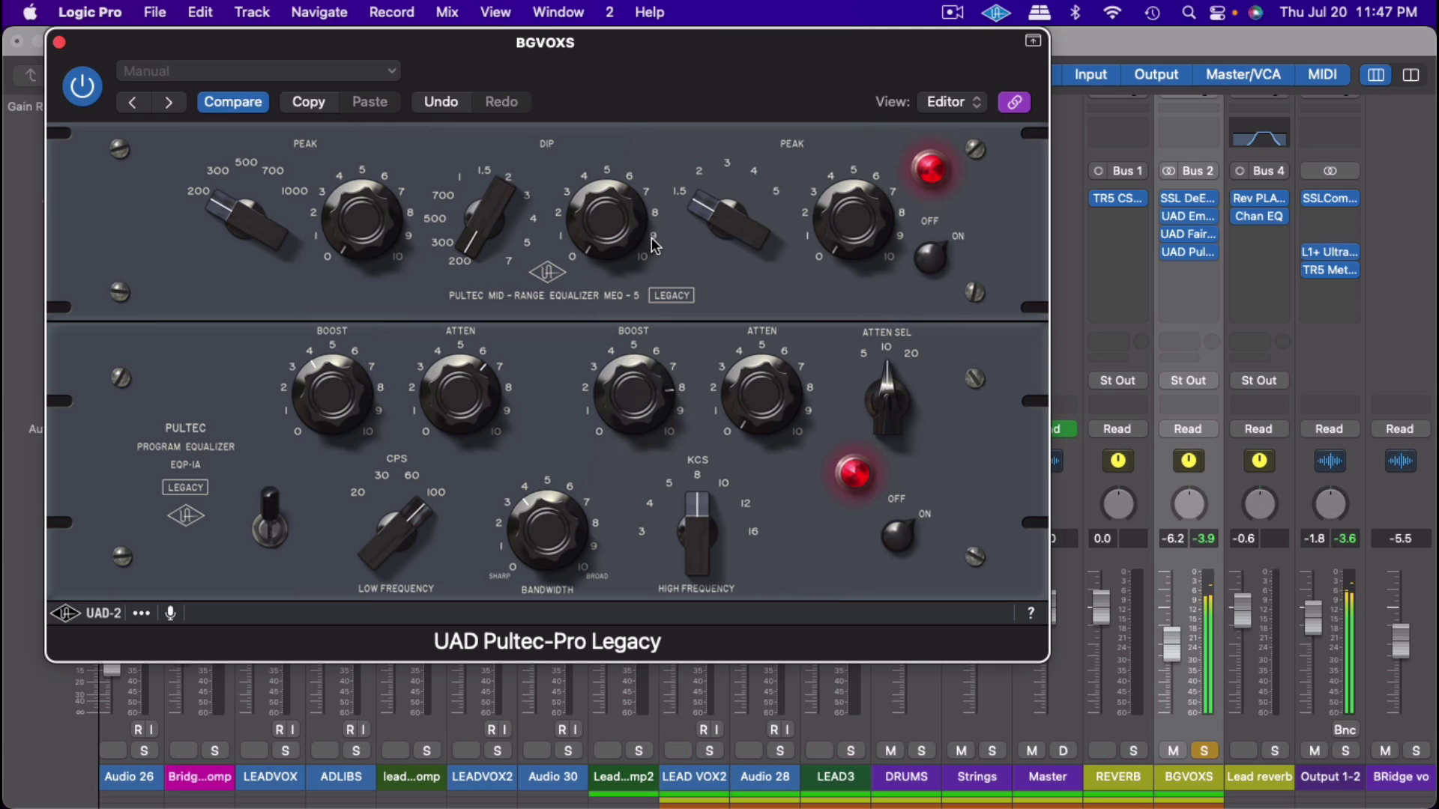
pyautogui.click(697, 516)
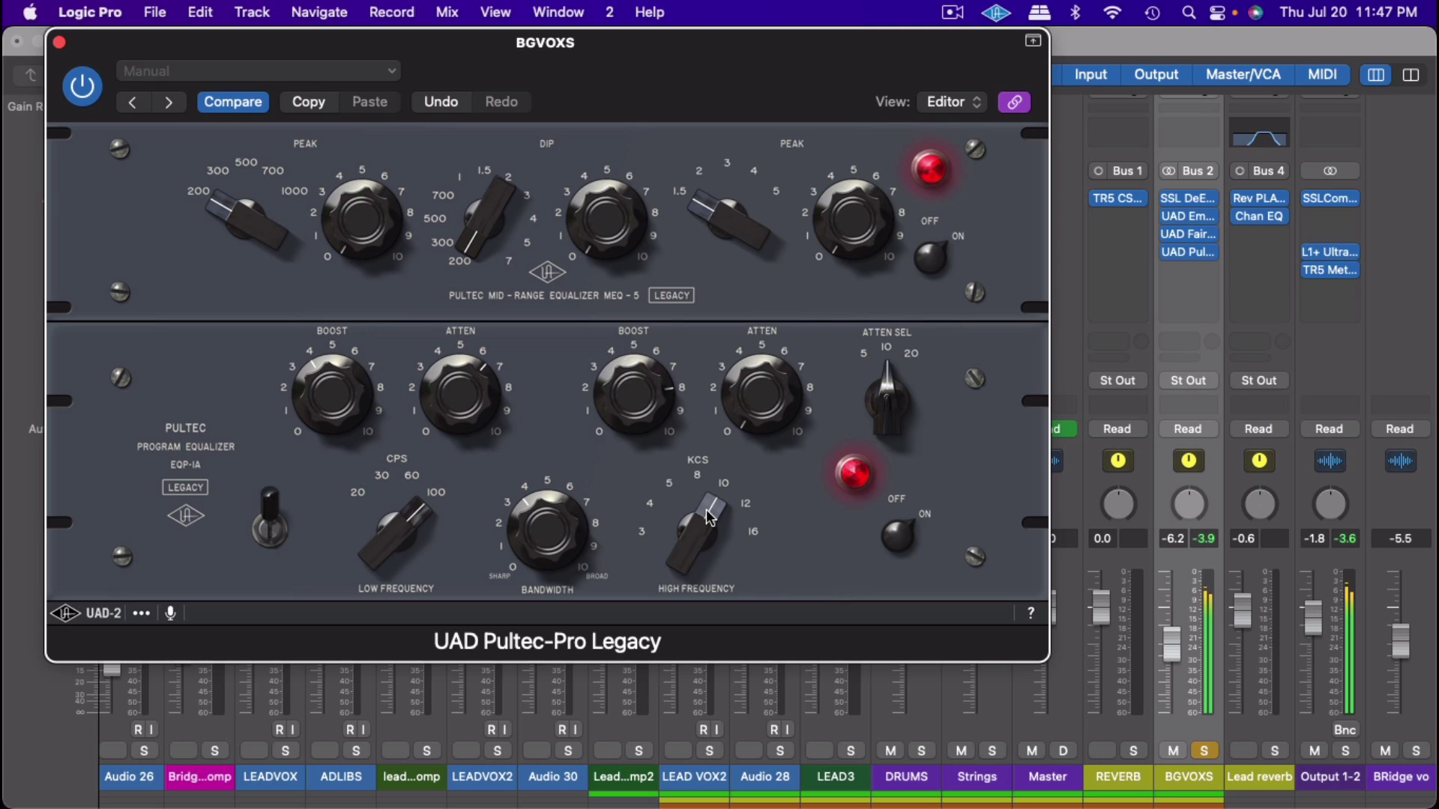
pyautogui.click(696, 533)
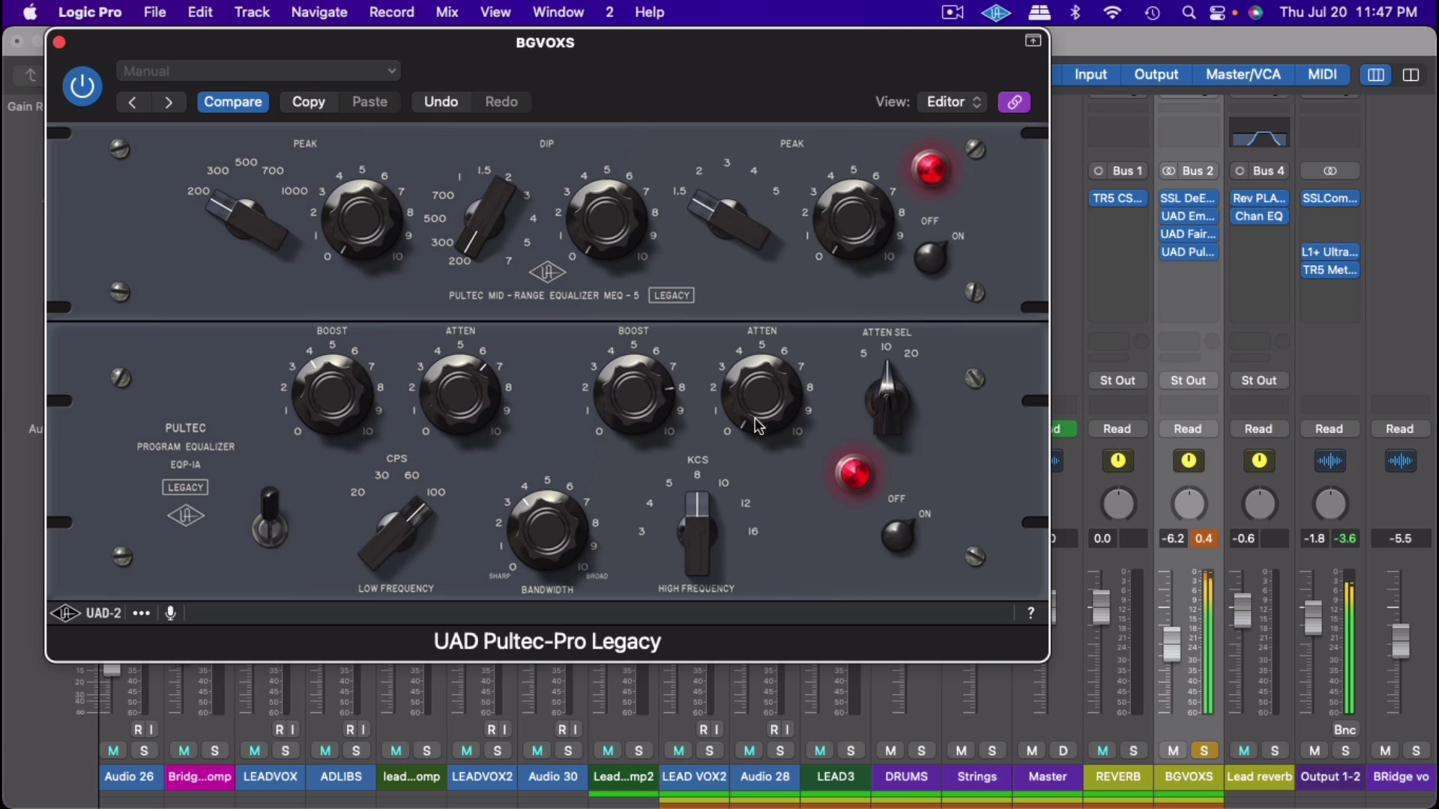
pyautogui.click(700, 515)
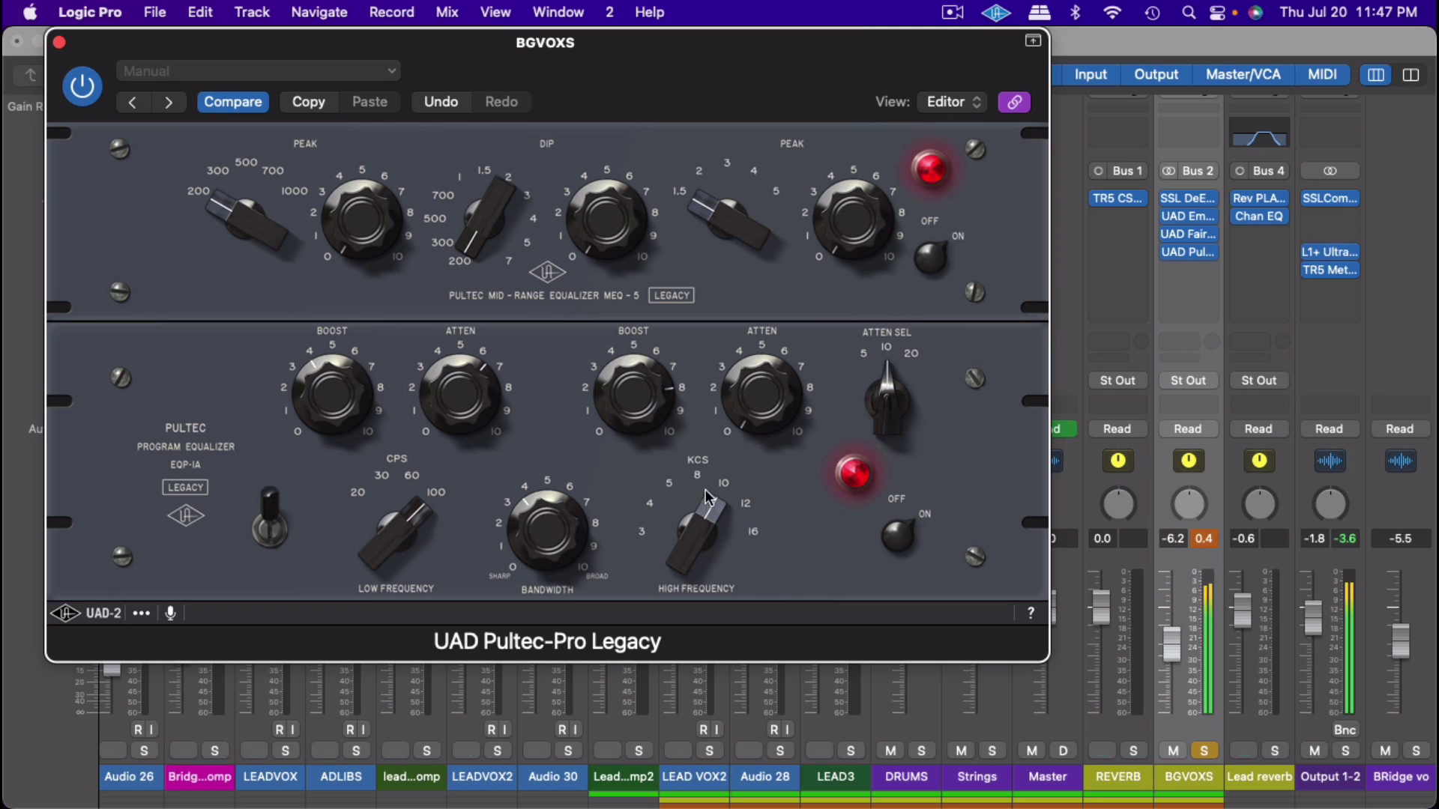
pyautogui.moveTo(646, 391); pyautogui.dragTo(610, 429)
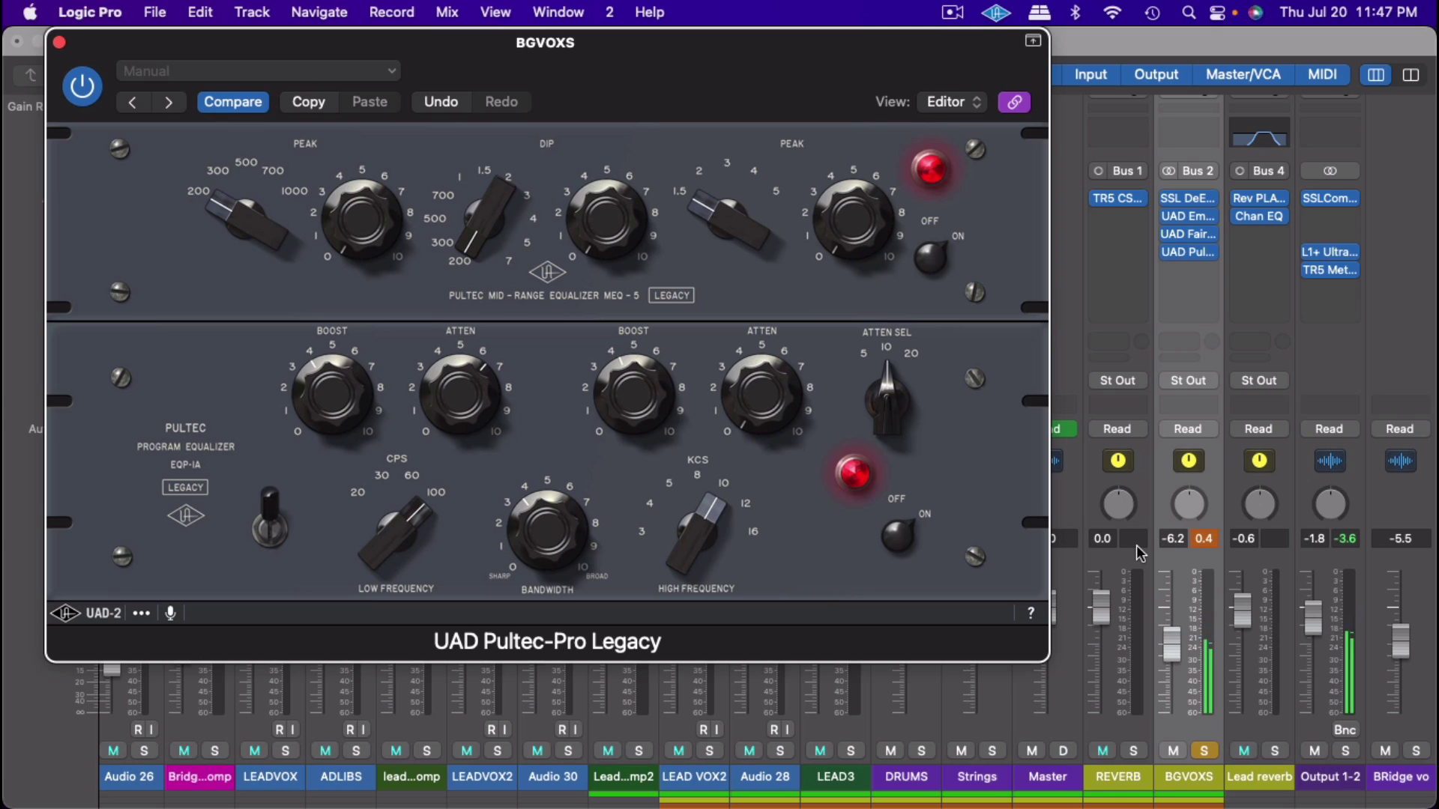
pyautogui.click(757, 417)
pyautogui.moveTo(755, 321)
pyautogui.mouseDown()
pyautogui.moveTo(757, 303)
pyautogui.moveTo(753, 334)
pyautogui.mouseUp()
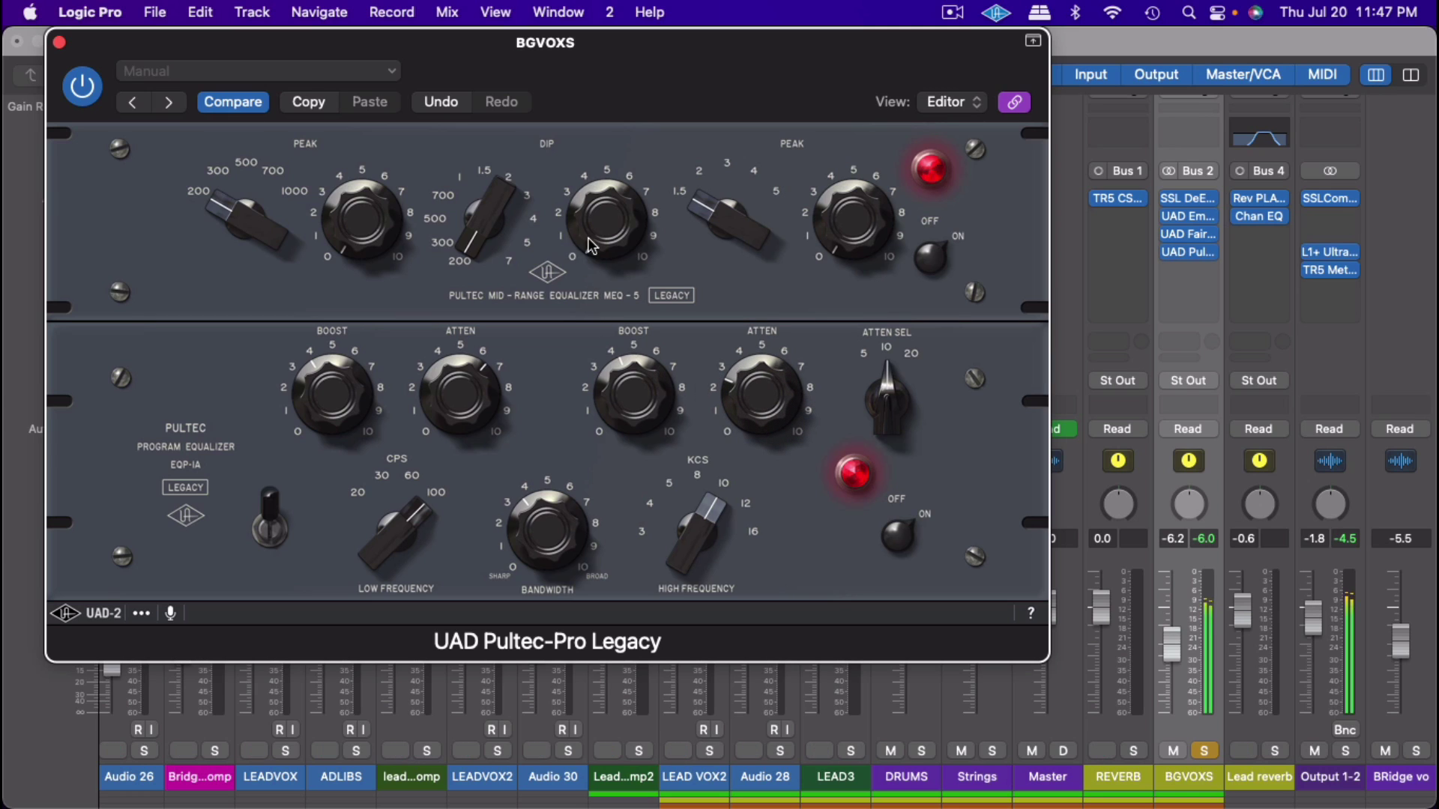
# Step: Set the Pultec's mid-range dip frequency to 300 and the dip amount to about 5
pyautogui.moveTo(609, 228); pyautogui.dragTo(613, 152)
pyautogui.moveTo(486, 217); pyautogui.dragTo(460, 165)
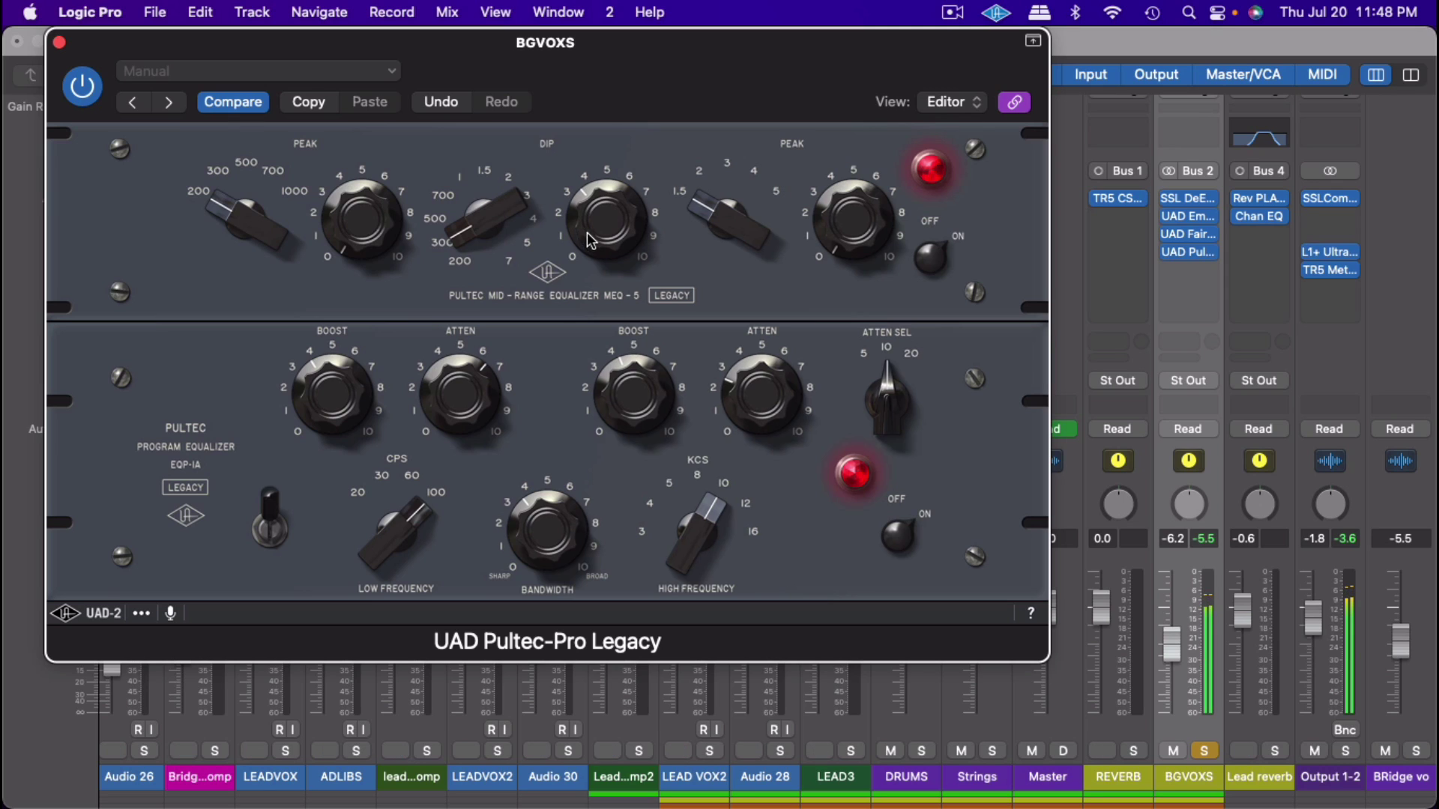
pyautogui.moveTo(618, 253); pyautogui.dragTo(613, 217)
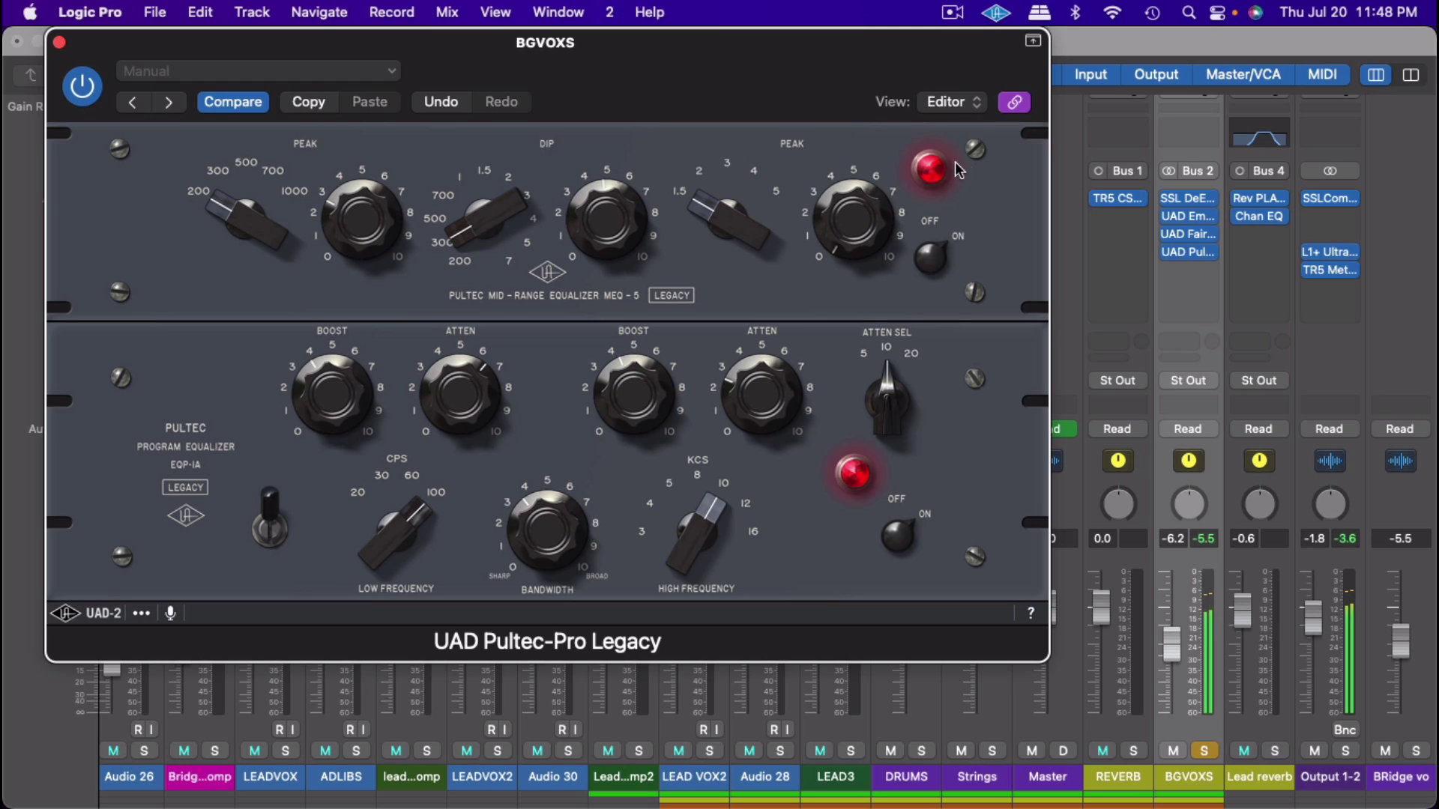
# Step: Insert a stereo Waves PAZ- Position (s) in the slot after the Pultec on BGVOXS and play the mix through it
pyautogui.click(1198, 269)
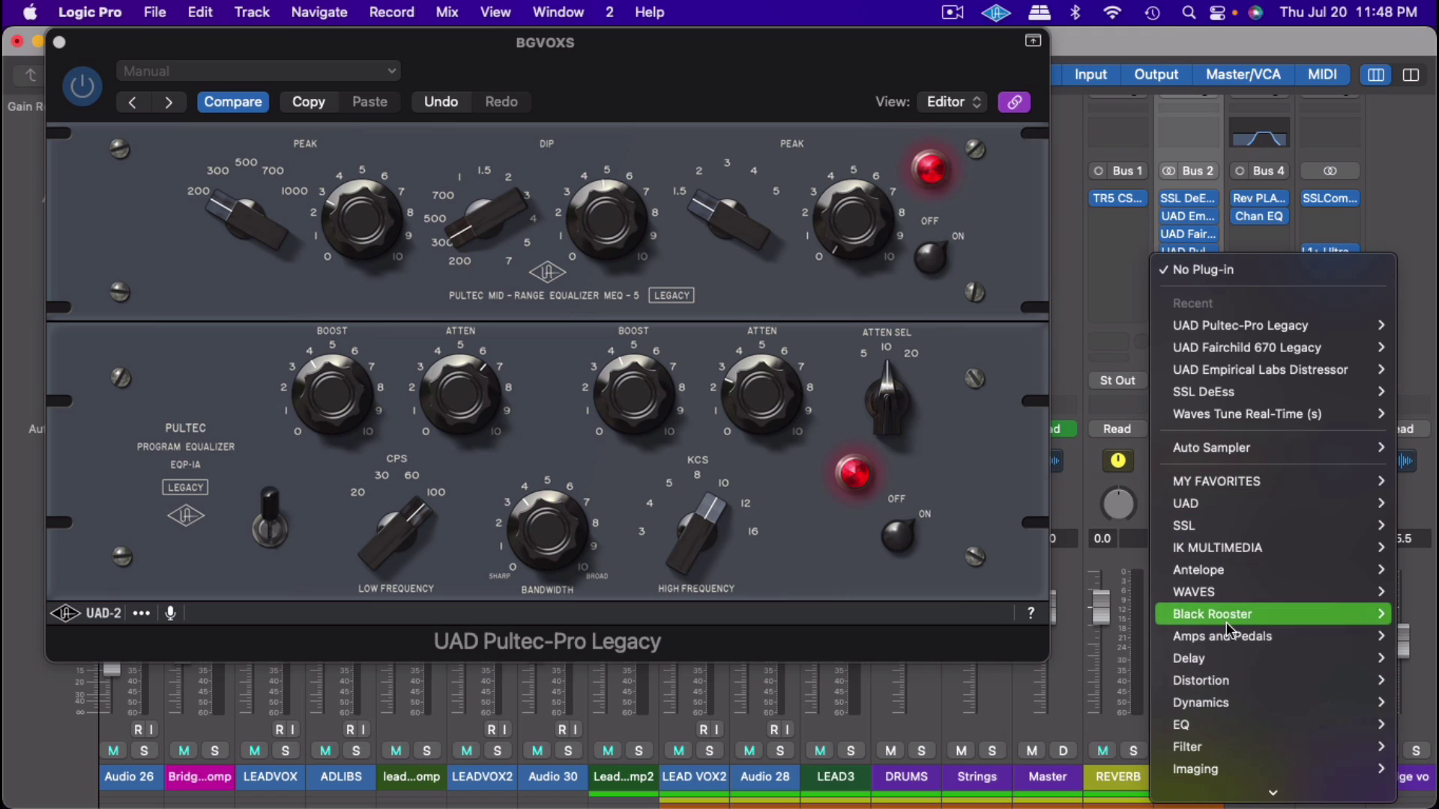
pyautogui.moveTo(1230, 643)
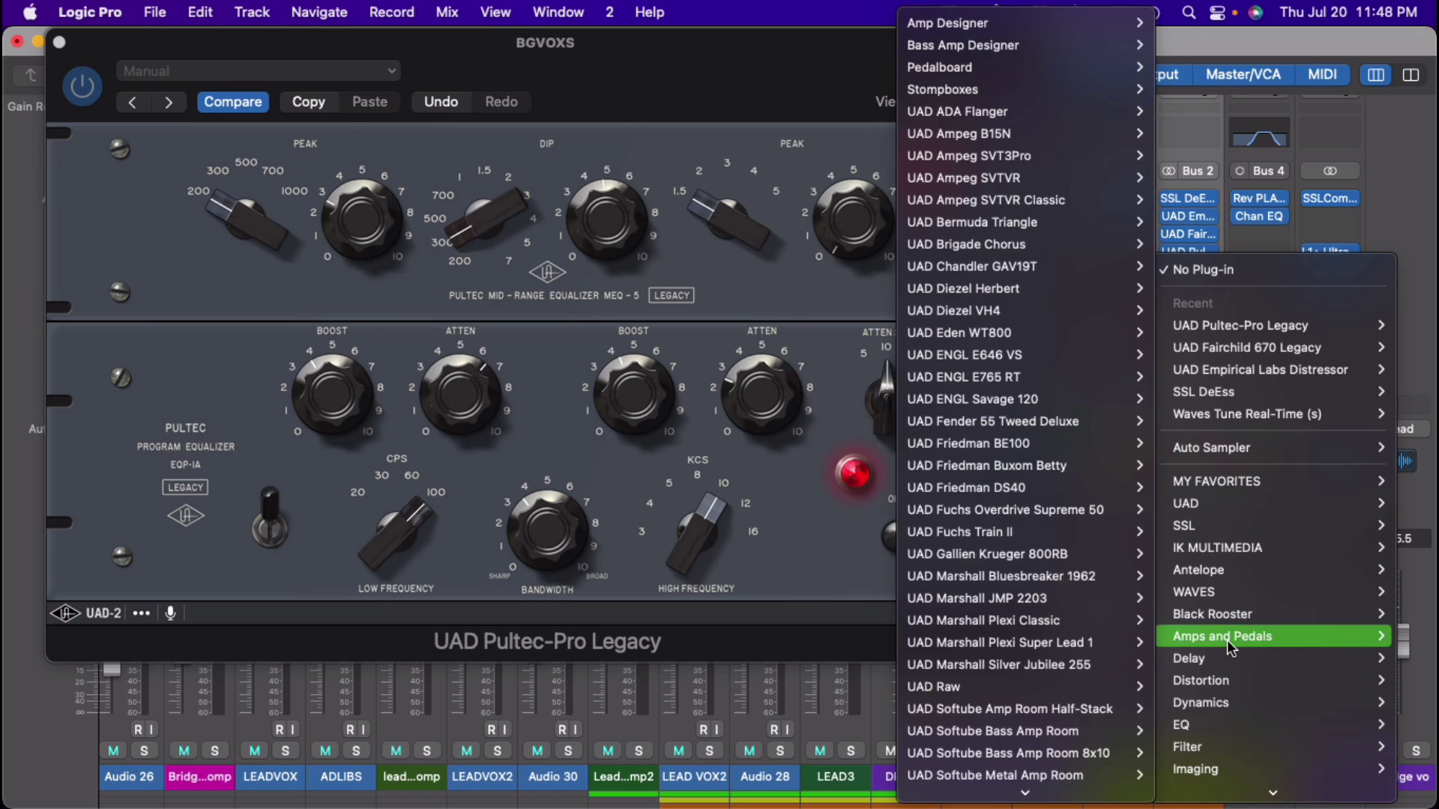
pyautogui.moveTo(1223, 780)
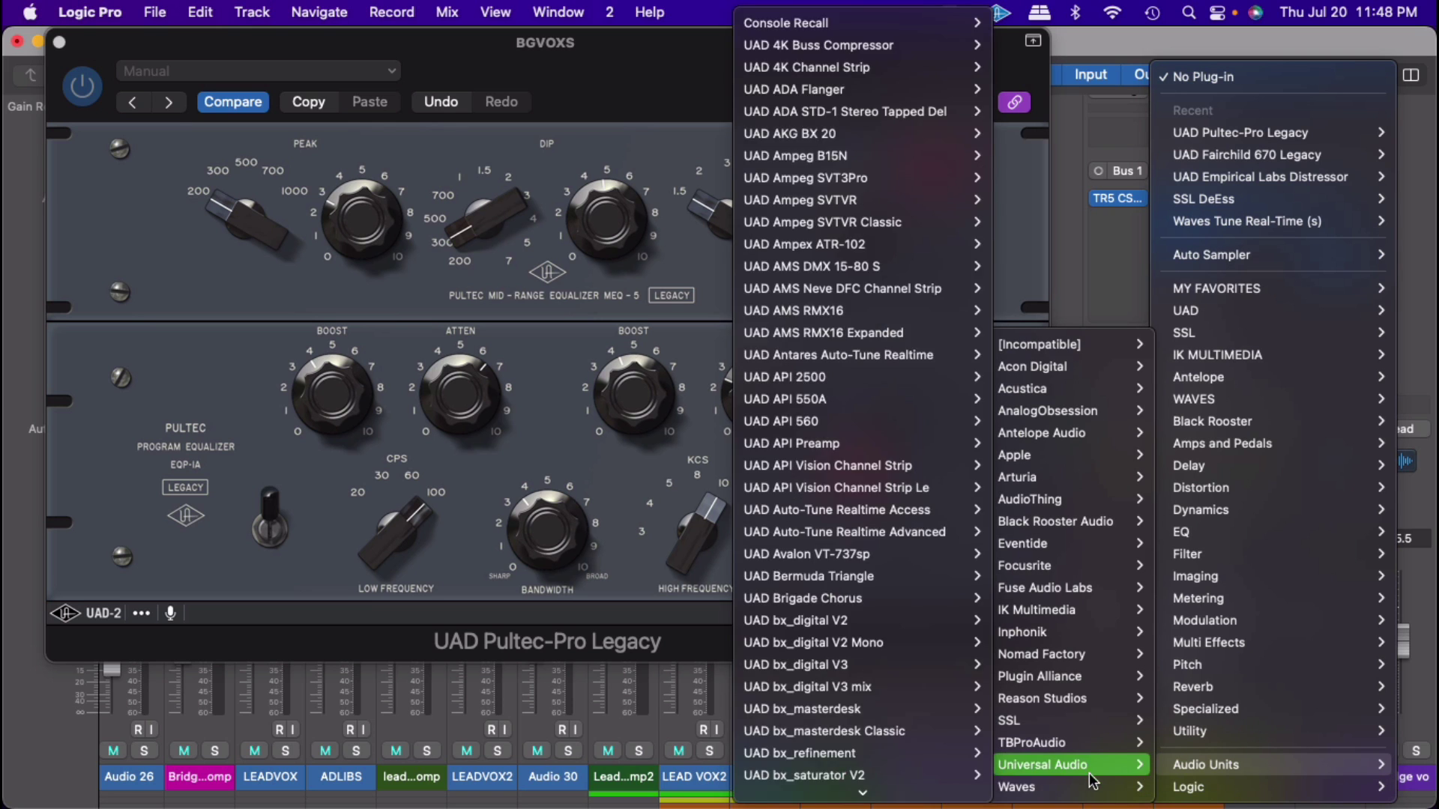
pyautogui.moveTo(1049, 787)
pyautogui.moveTo(921, 793)
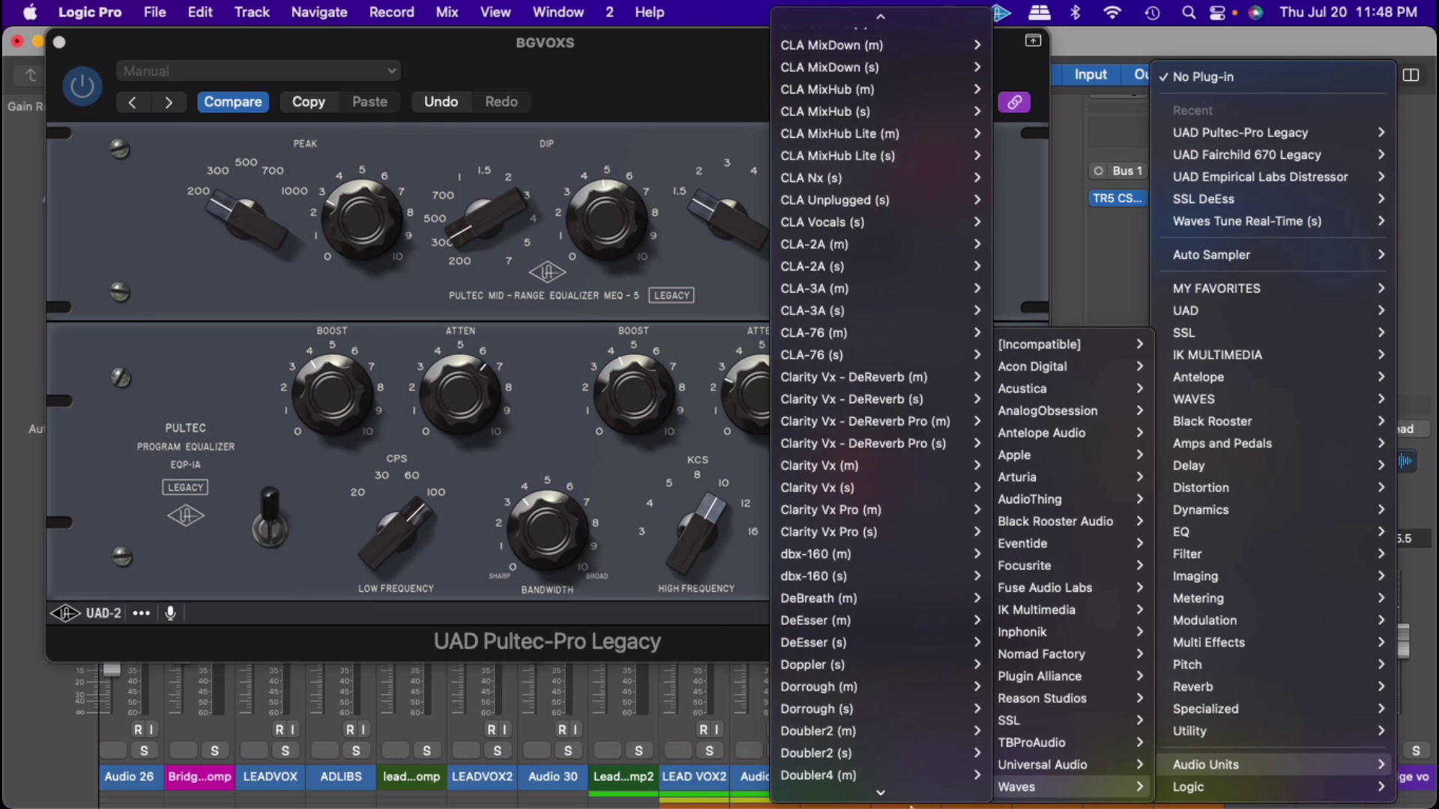
pyautogui.moveTo(913, 696)
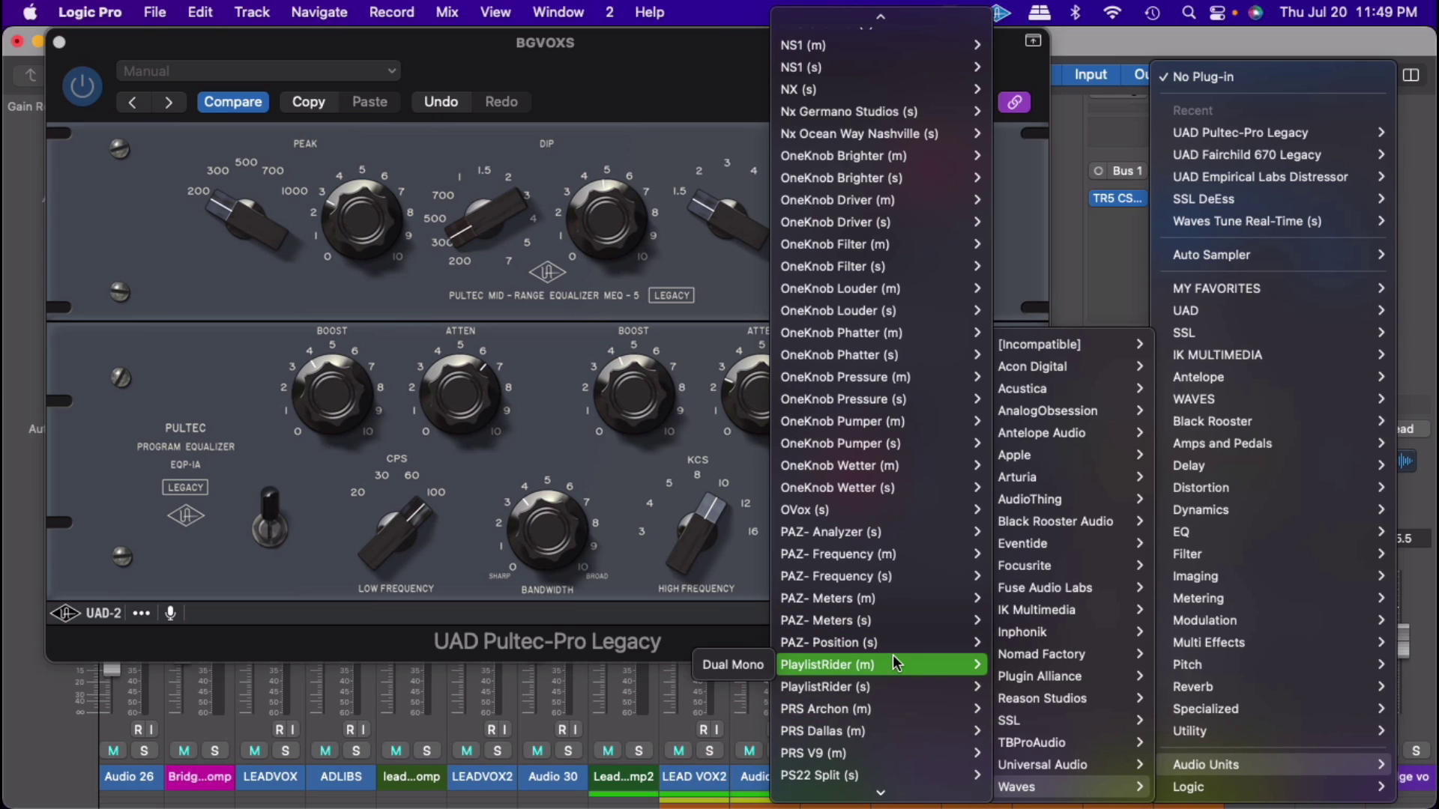
pyautogui.moveTo(895, 641)
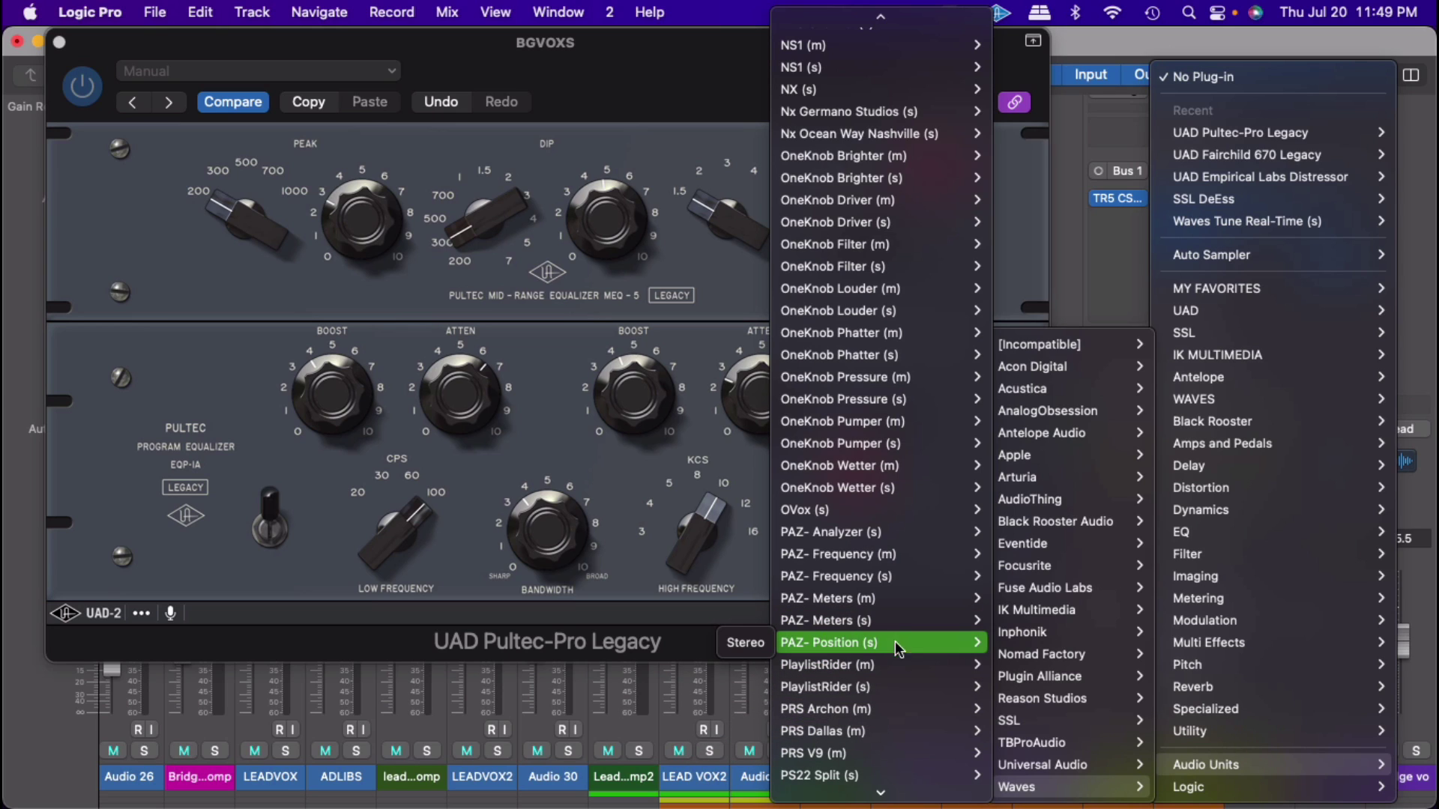
pyautogui.click(742, 645)
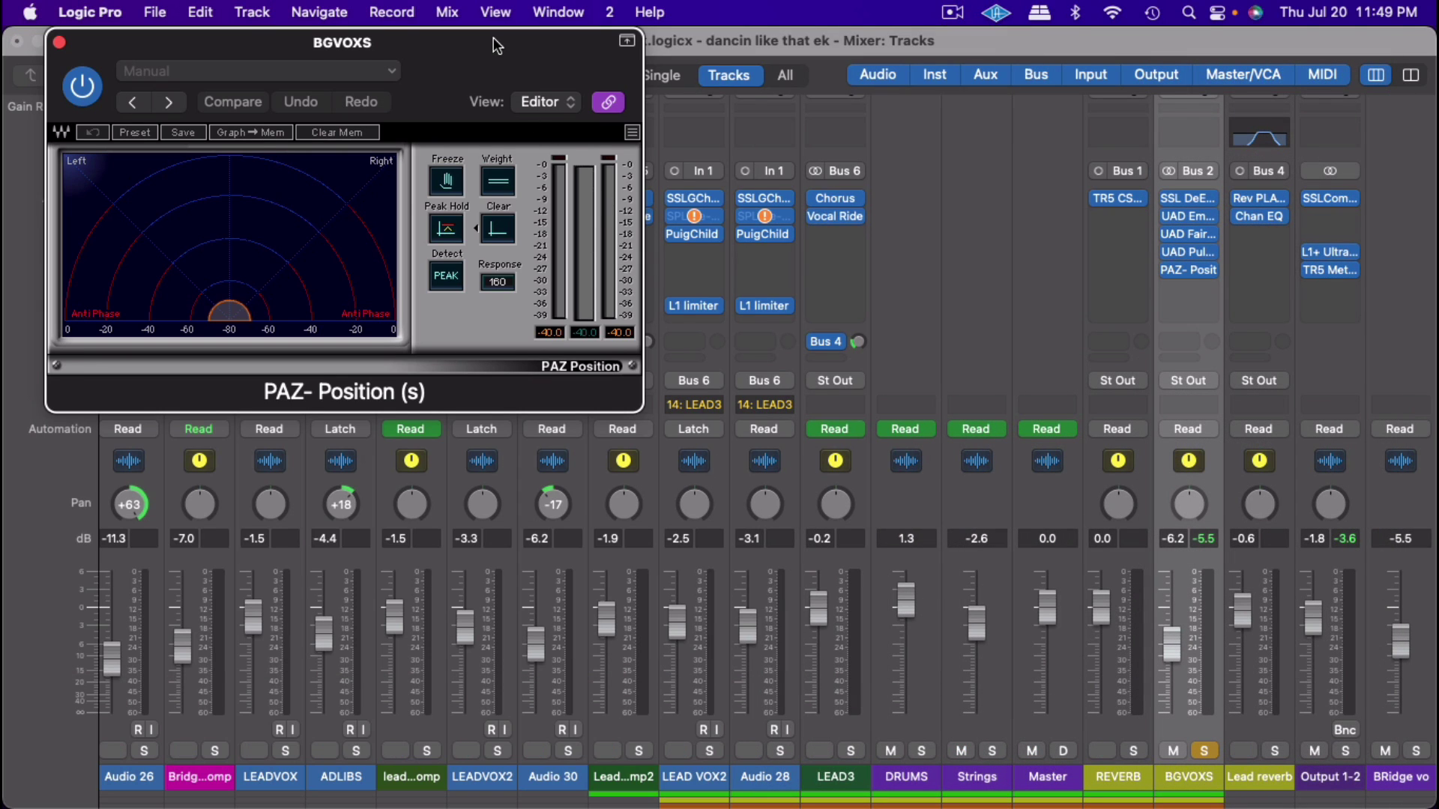
pyautogui.moveTo(493, 37); pyautogui.dragTo(842, 229)
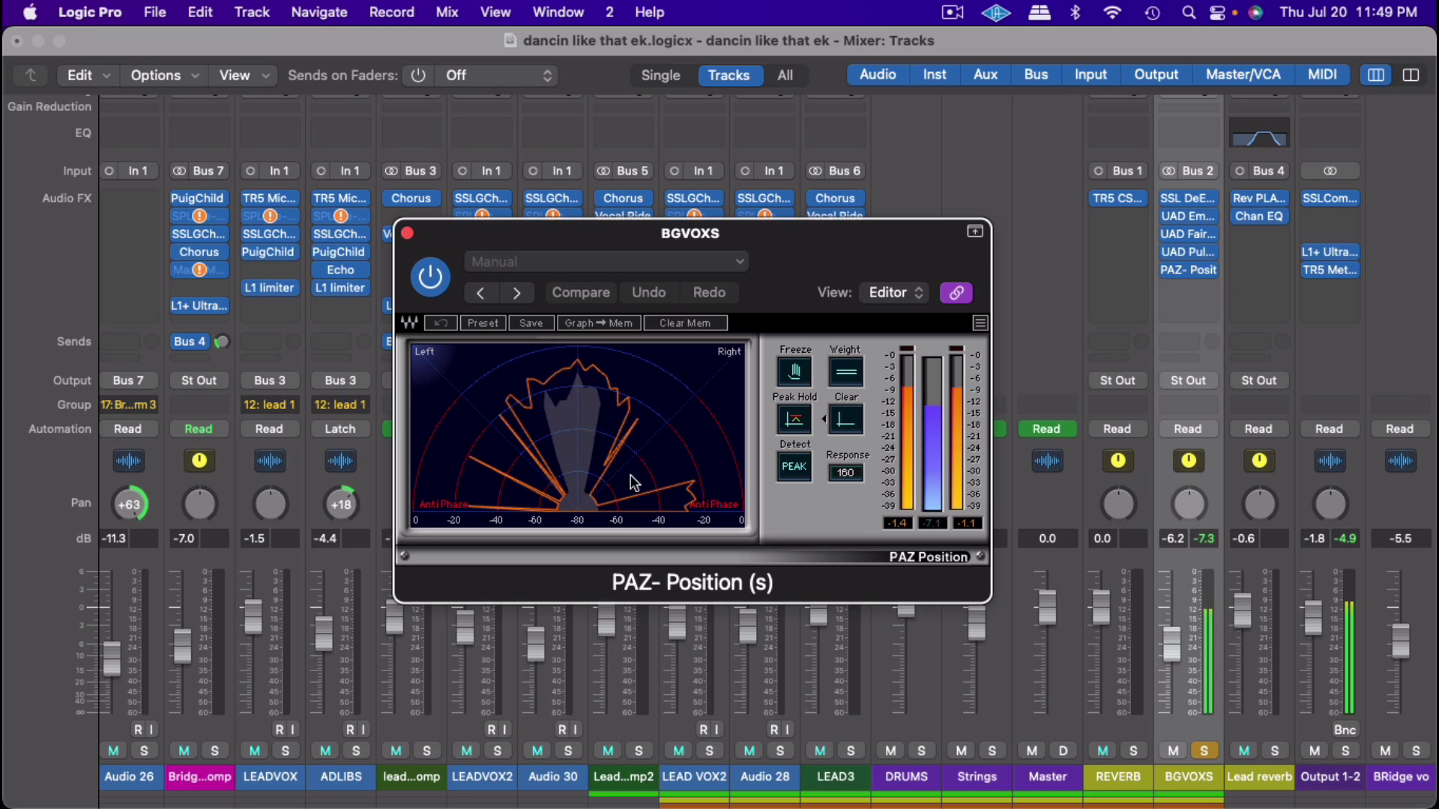
pyautogui.press('space')
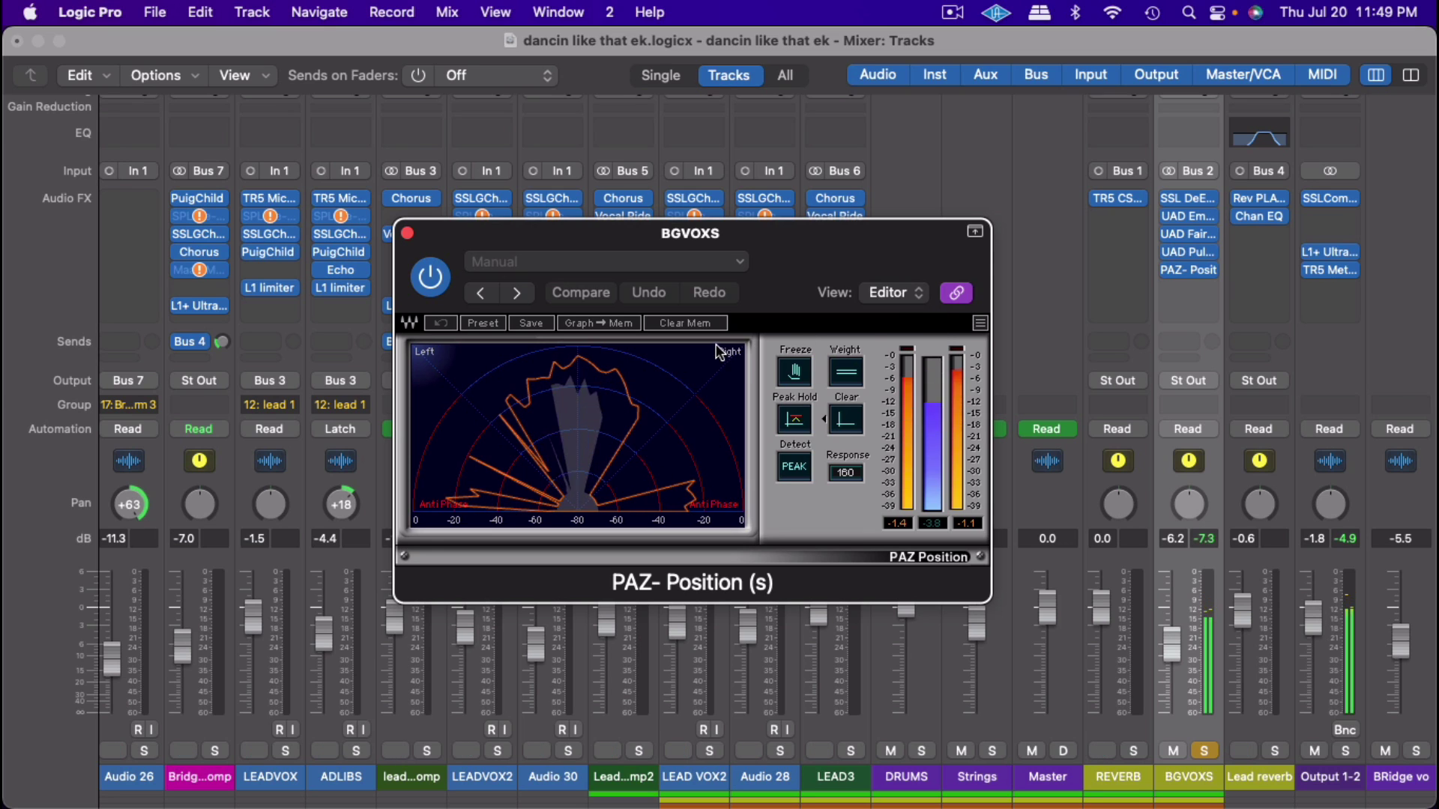
# Step: Replace the PAZ- Position plug-in on BGVOXS with a stereo Waves PS22 Spread (s)
pyautogui.click(1212, 269)
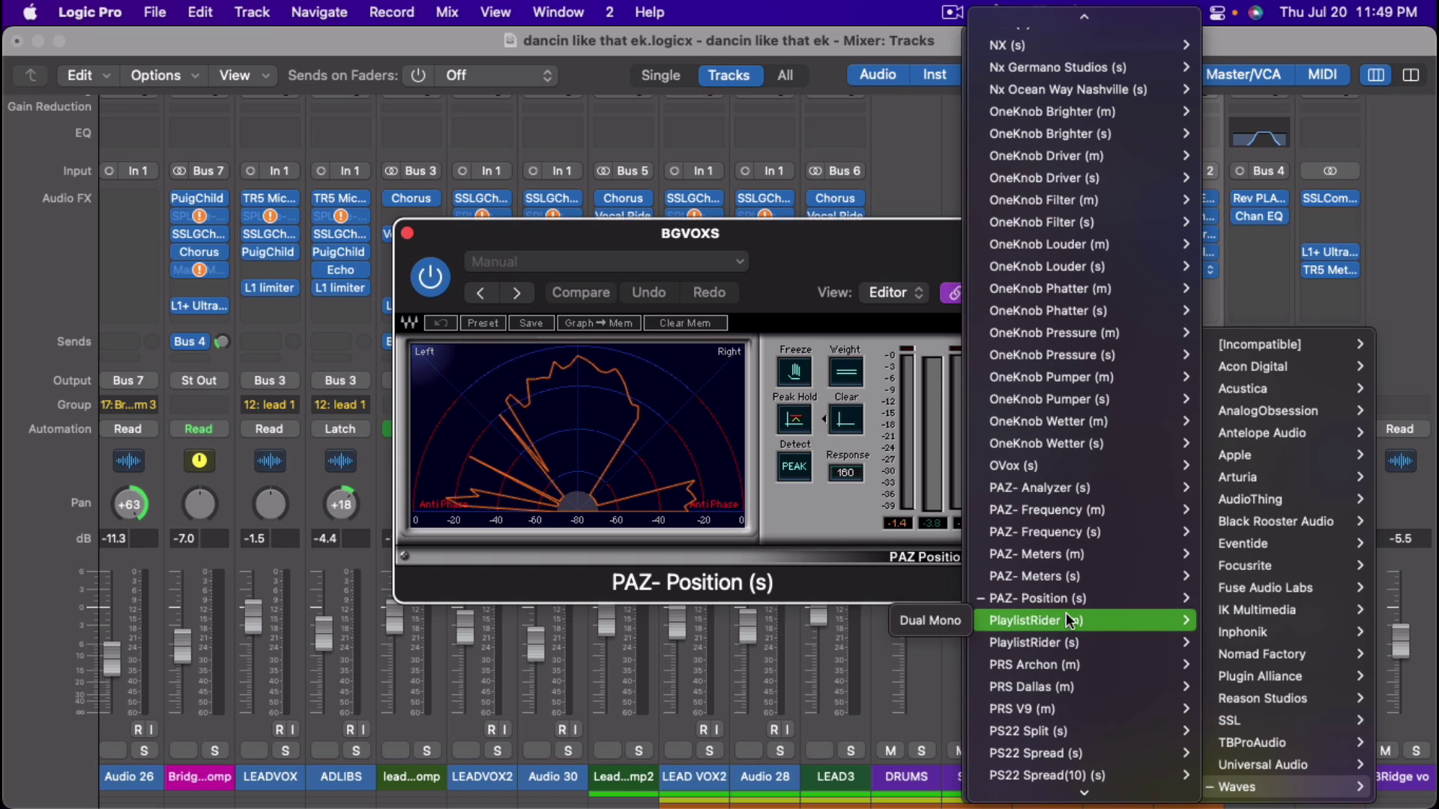
pyautogui.moveTo(1067, 597)
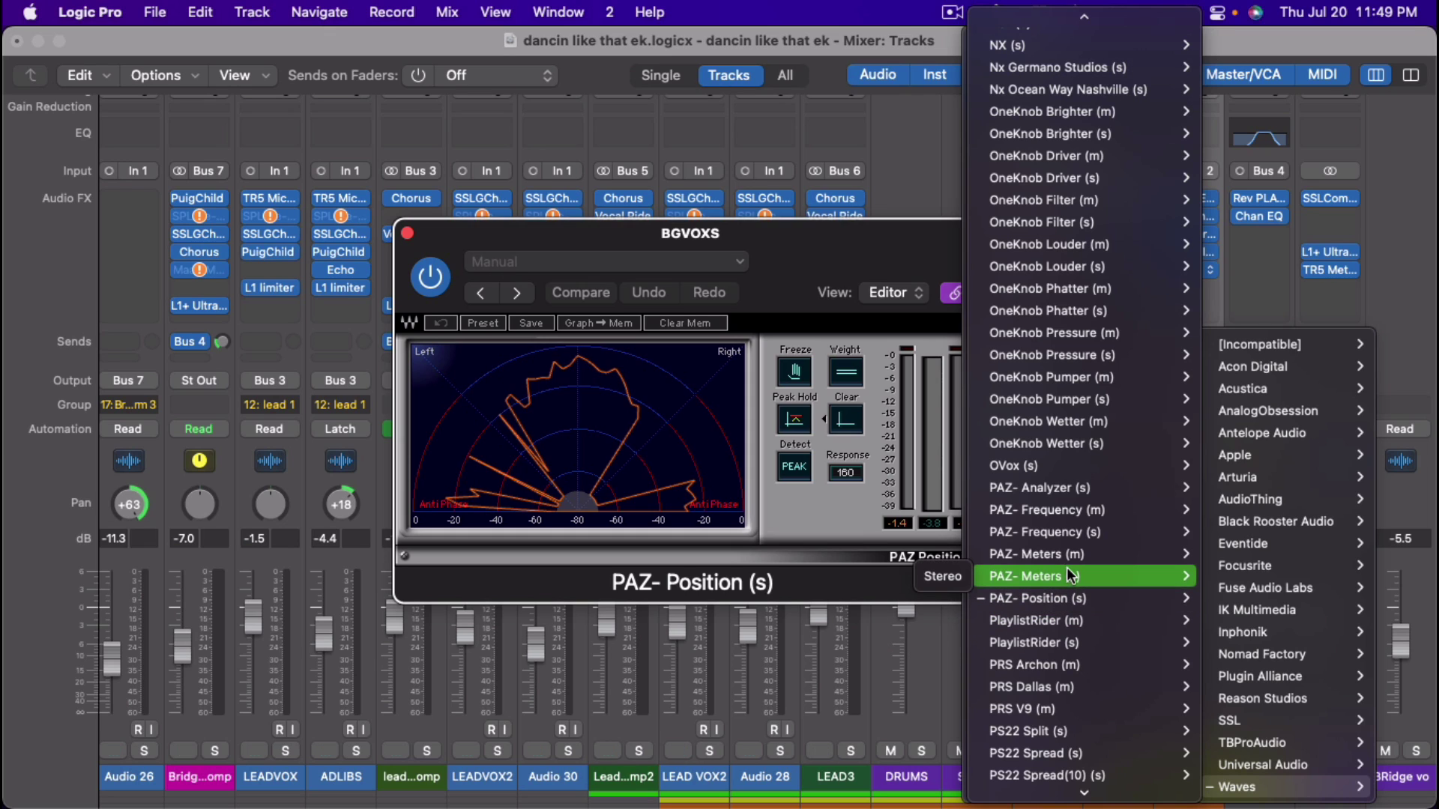
pyautogui.moveTo(1078, 685)
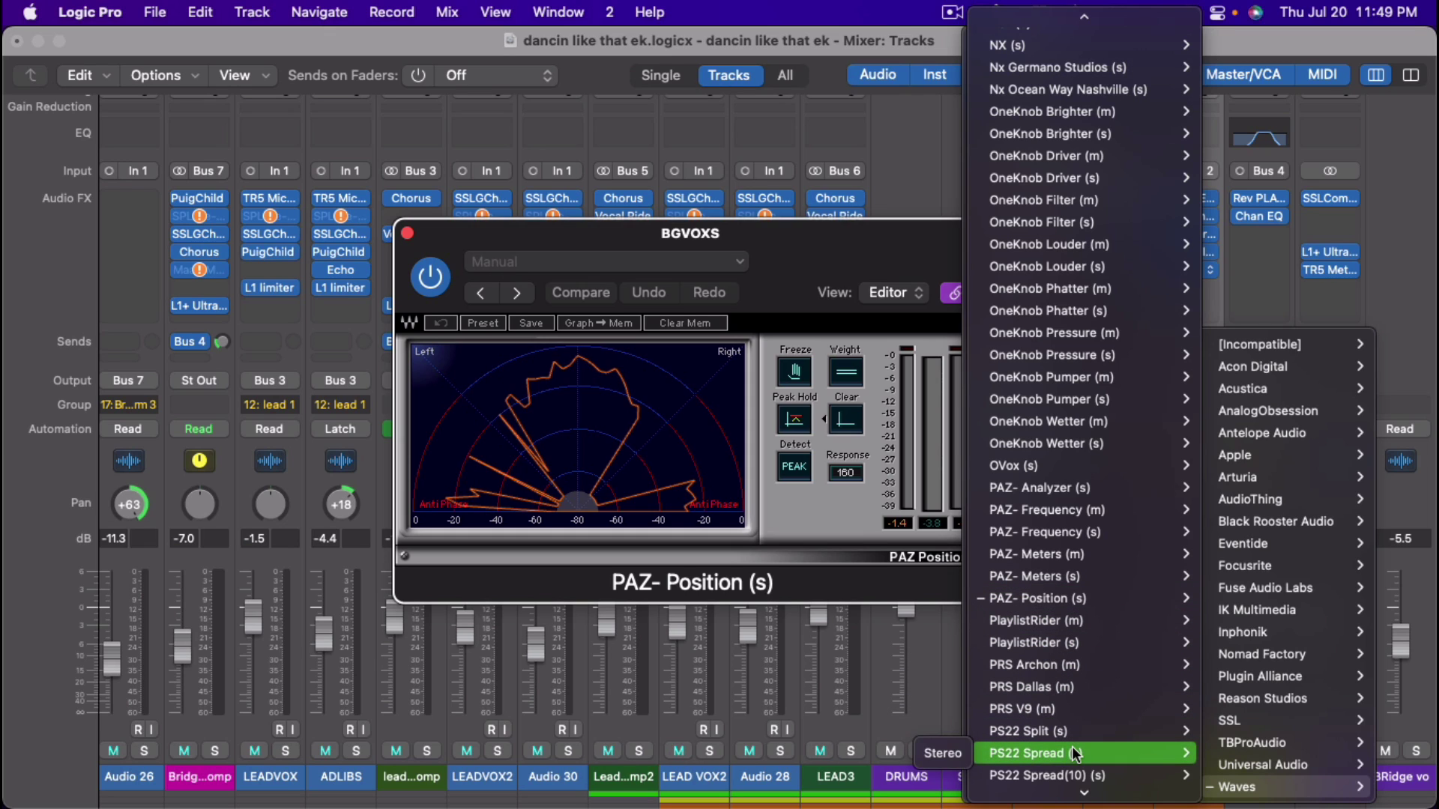
pyautogui.click(931, 744)
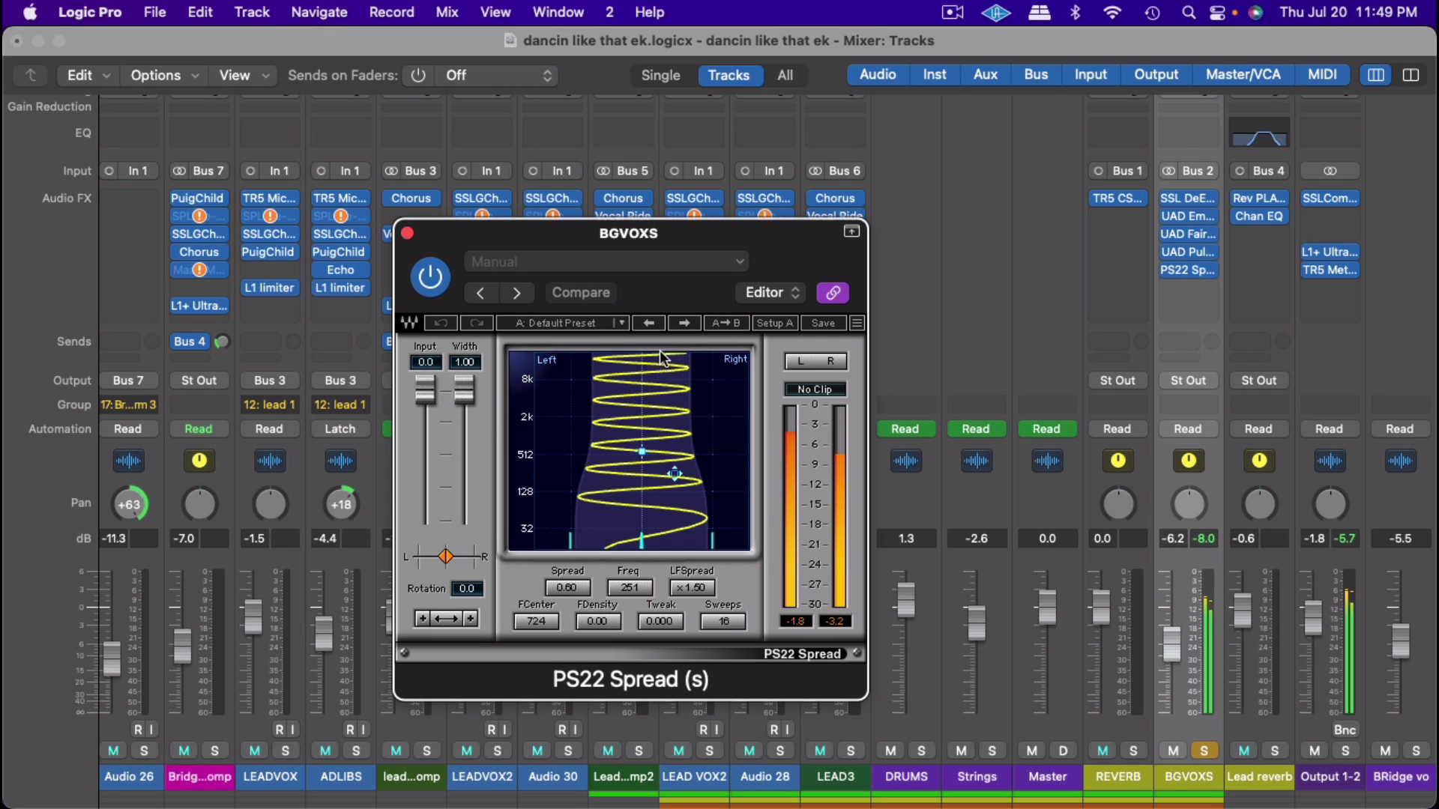
# Step: Load the Gentle Stereo Enhancer preset in PS22 Spread, reset its clip indicator and close the plug-in window
pyautogui.click(590, 324)
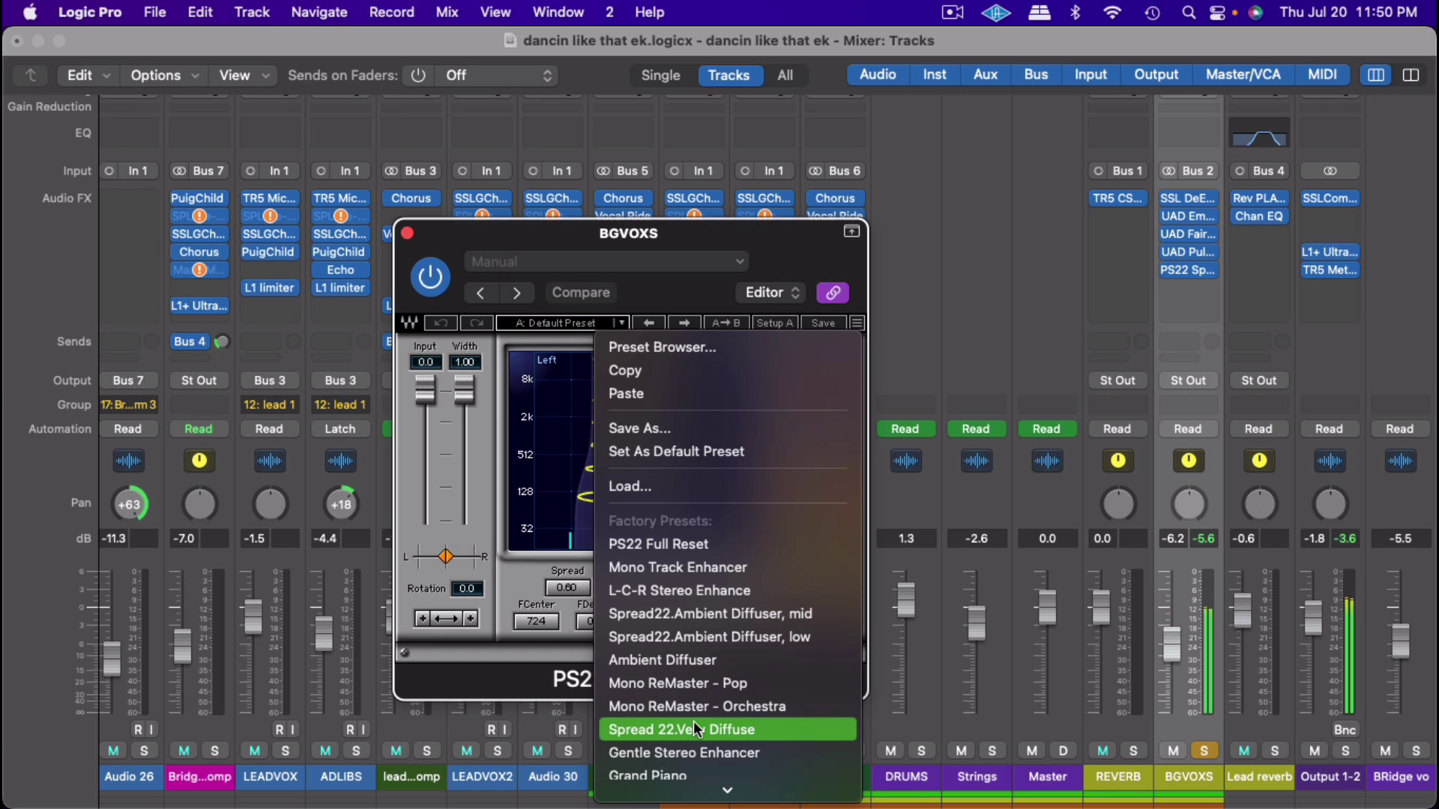
pyautogui.click(696, 744)
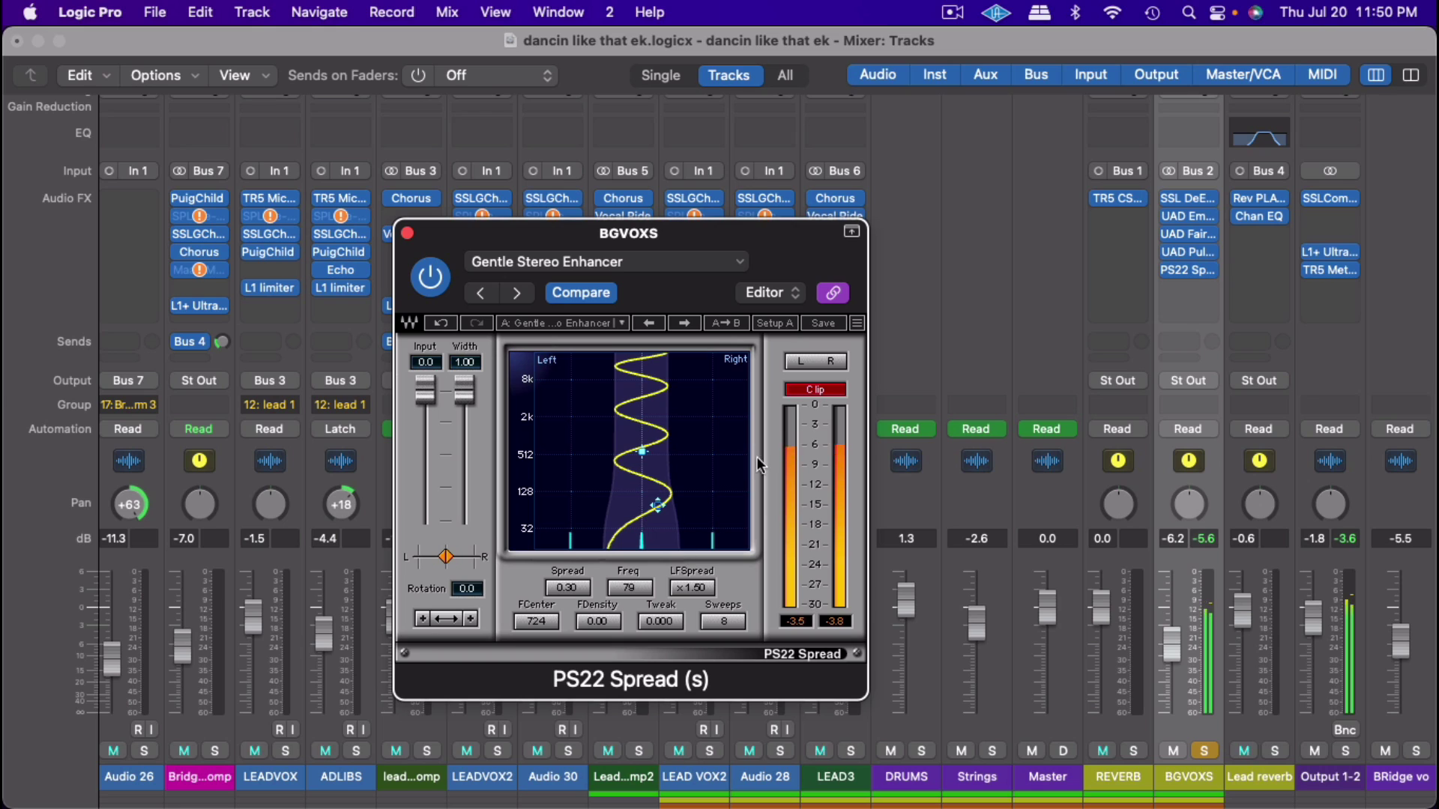
pyautogui.click(803, 391)
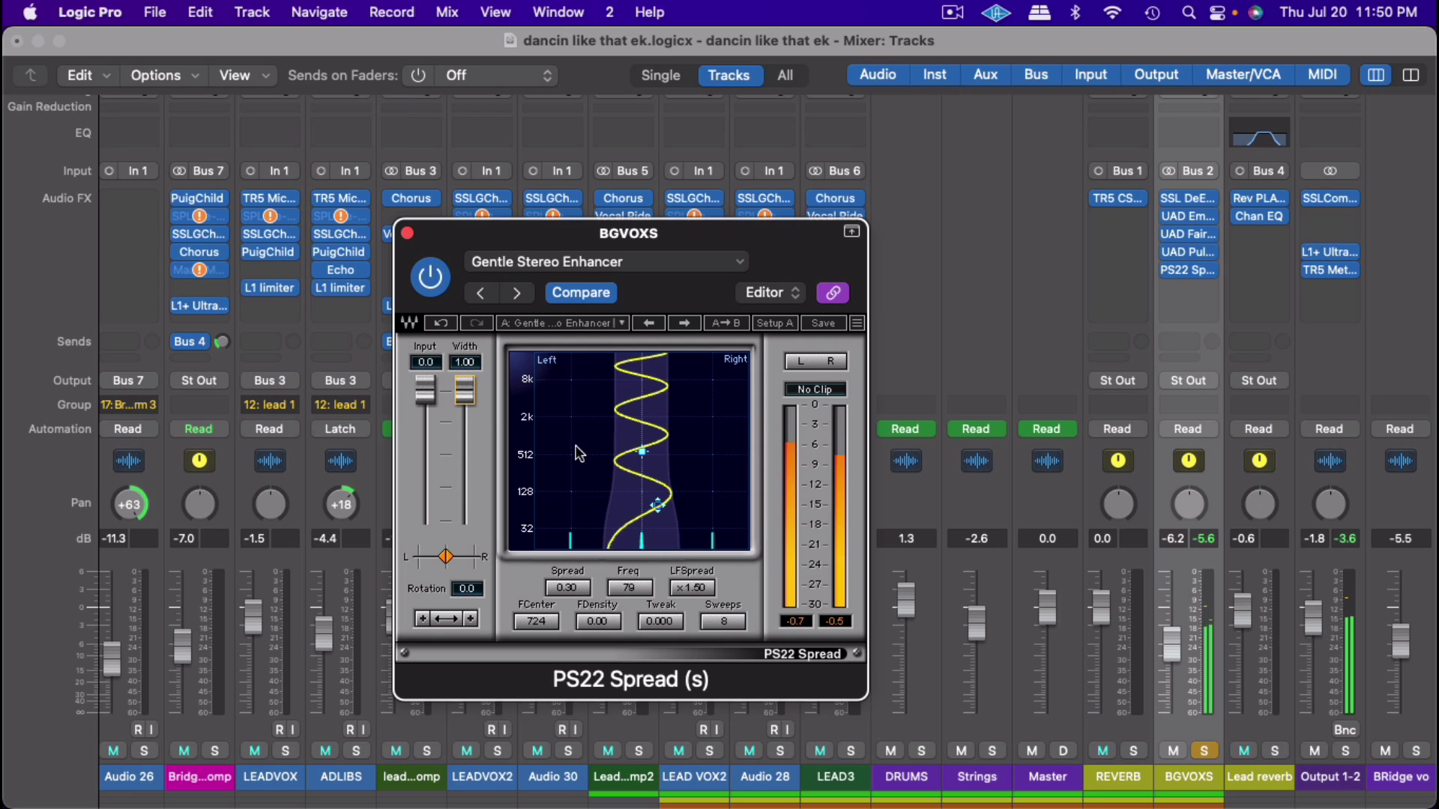
pyautogui.click(407, 234)
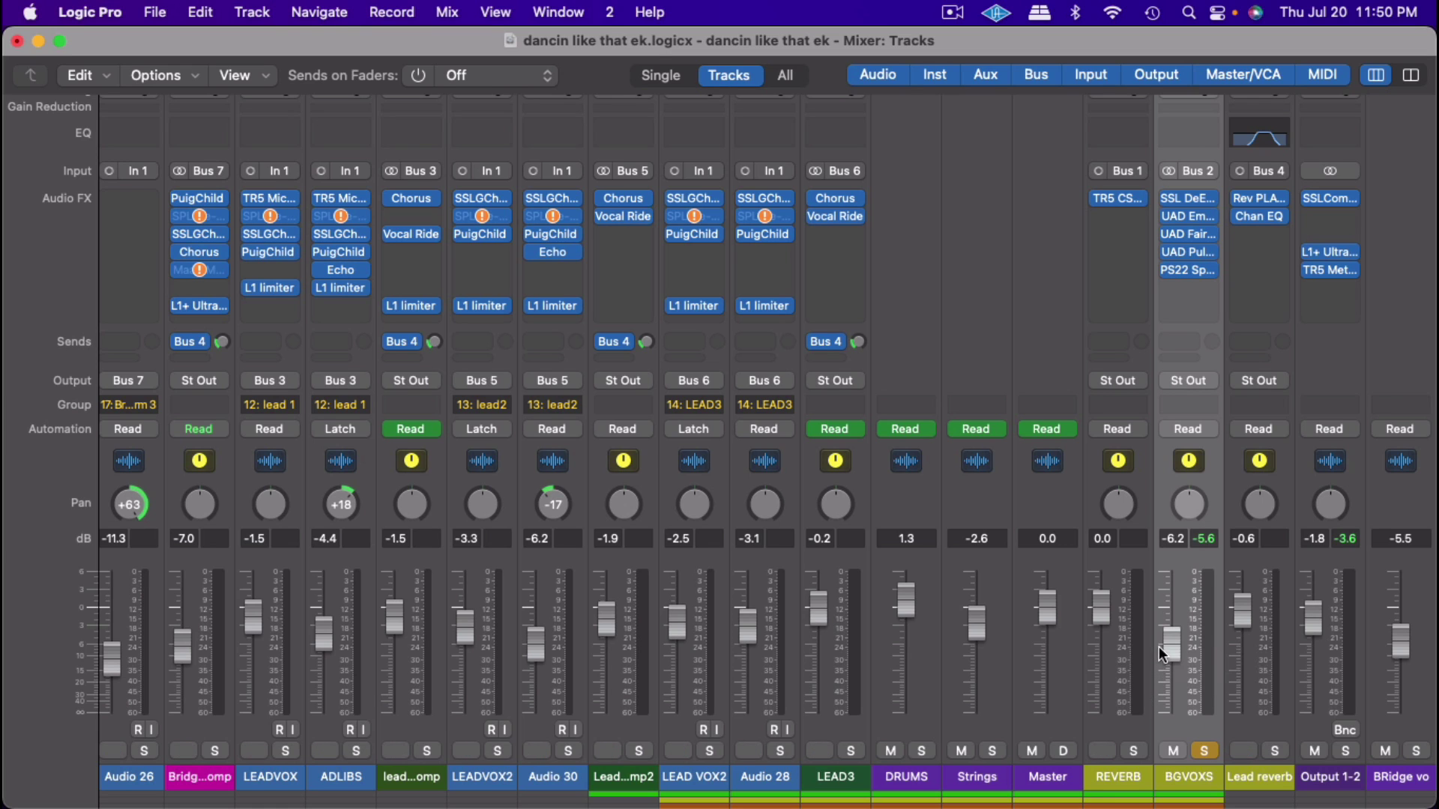
# Step: Insert the Black Rooster KH-COMP1 compressor in the slot after PS22 Spread on BGVOXS
pyautogui.click(1180, 290)
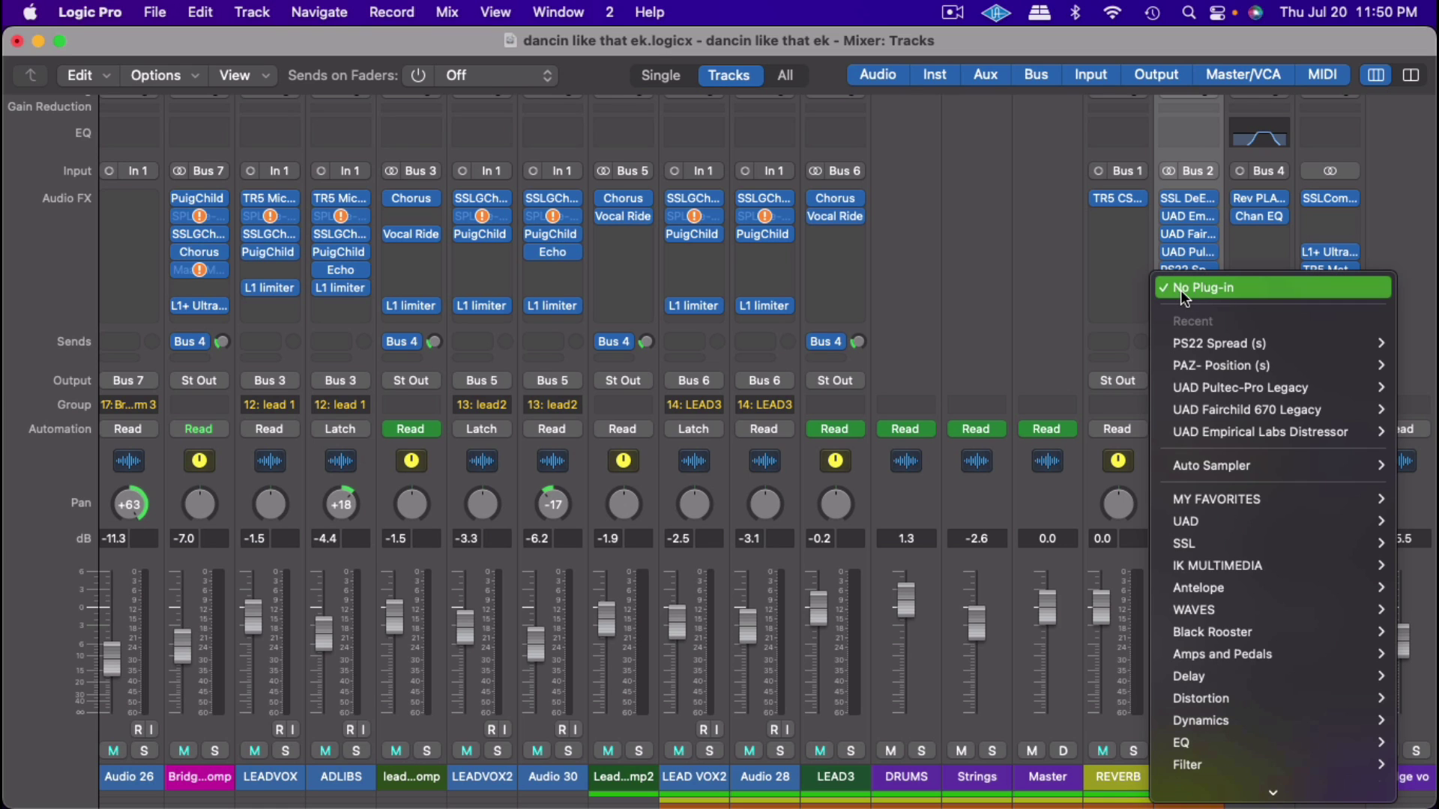
pyautogui.moveTo(1231, 550)
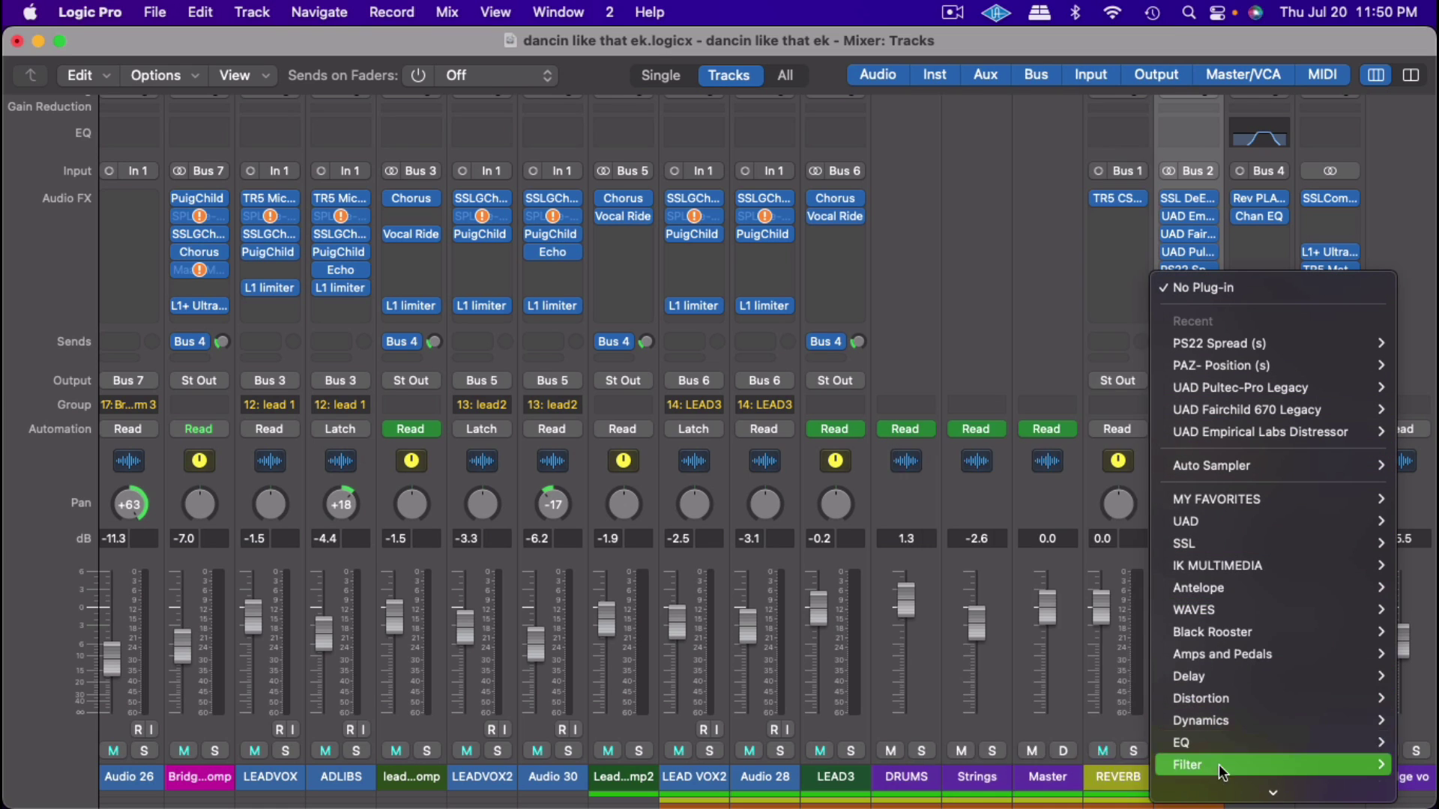
pyautogui.moveTo(1216, 797)
pyautogui.moveTo(1216, 731)
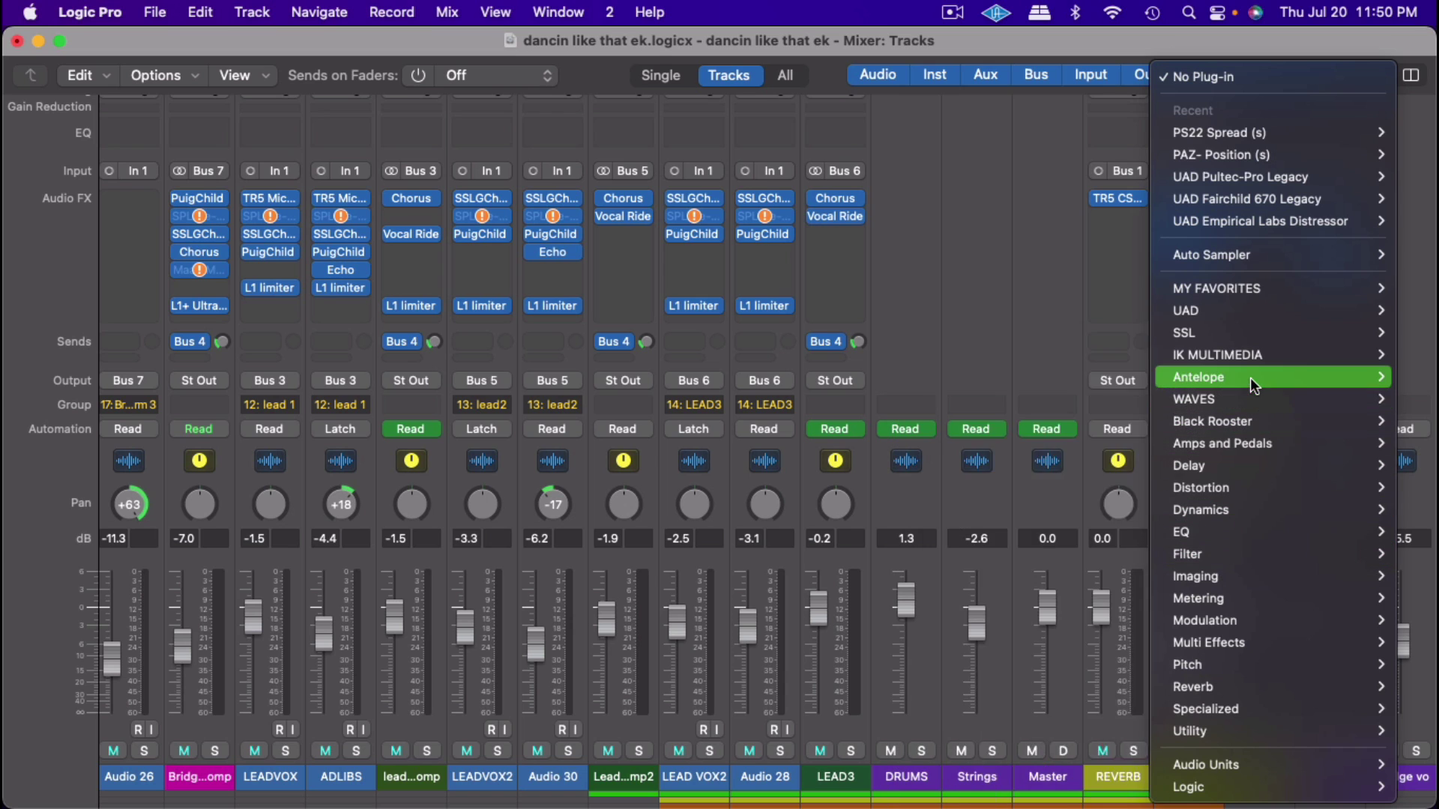
pyautogui.moveTo(1239, 309)
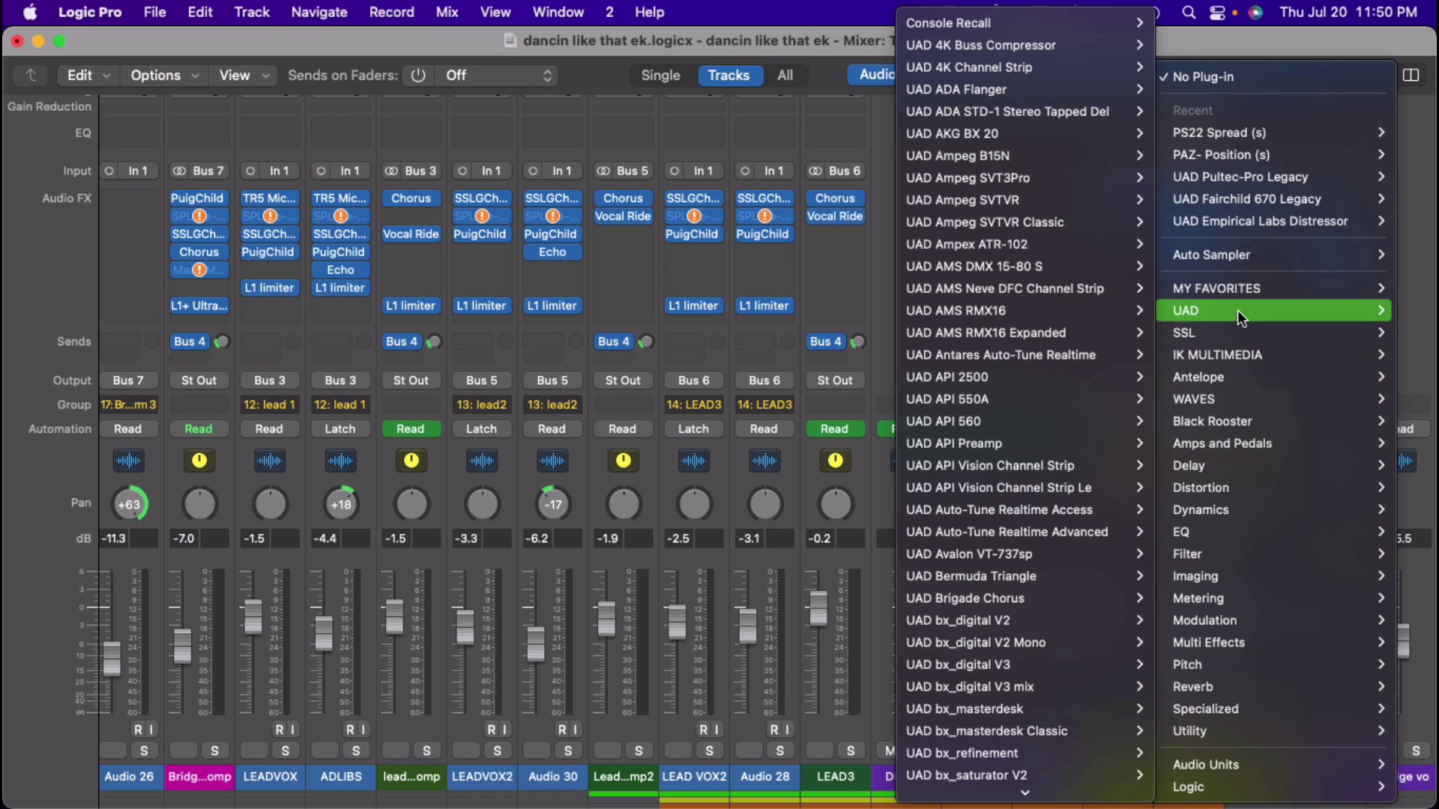
pyautogui.moveTo(1243, 420)
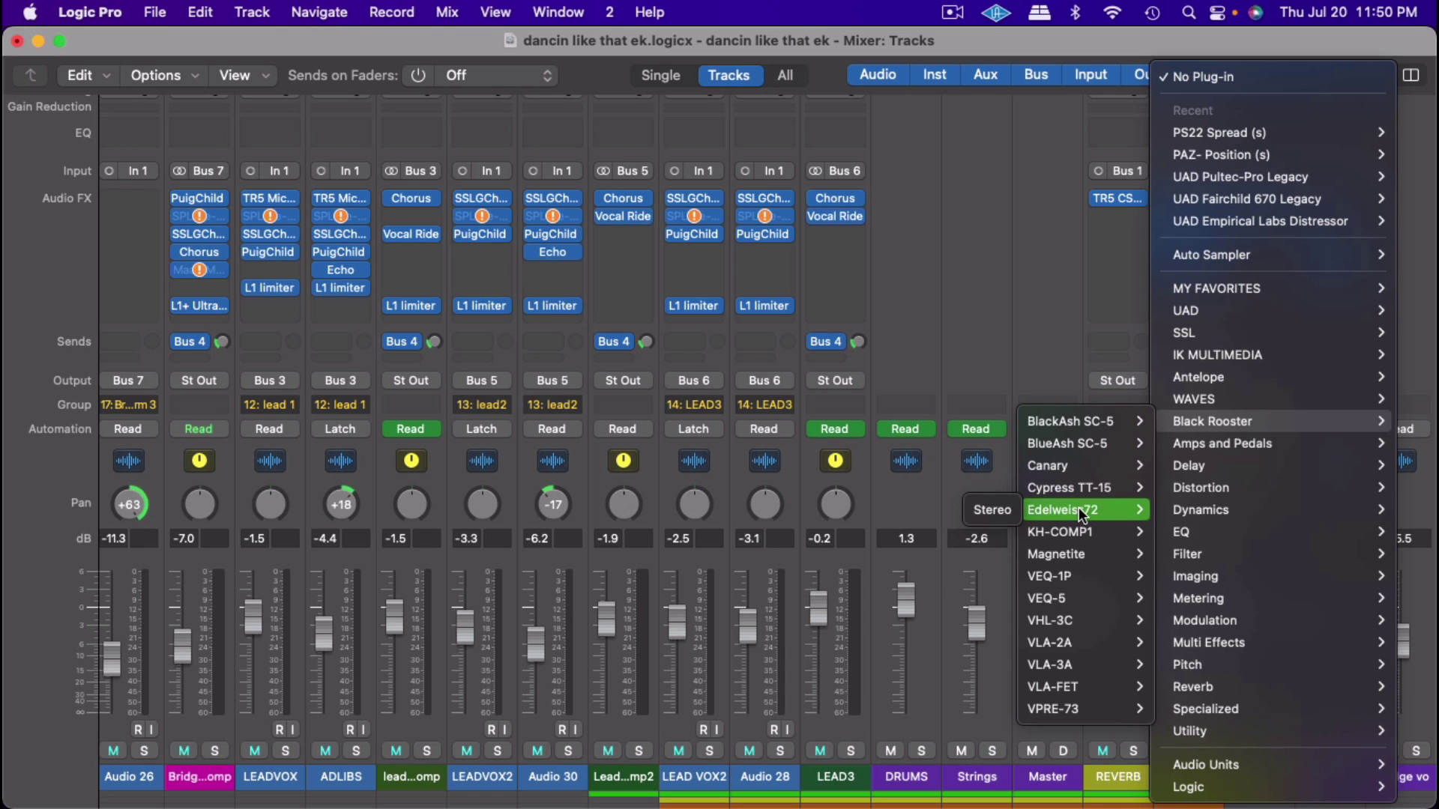
pyautogui.moveTo(1077, 534)
pyautogui.click(946, 533)
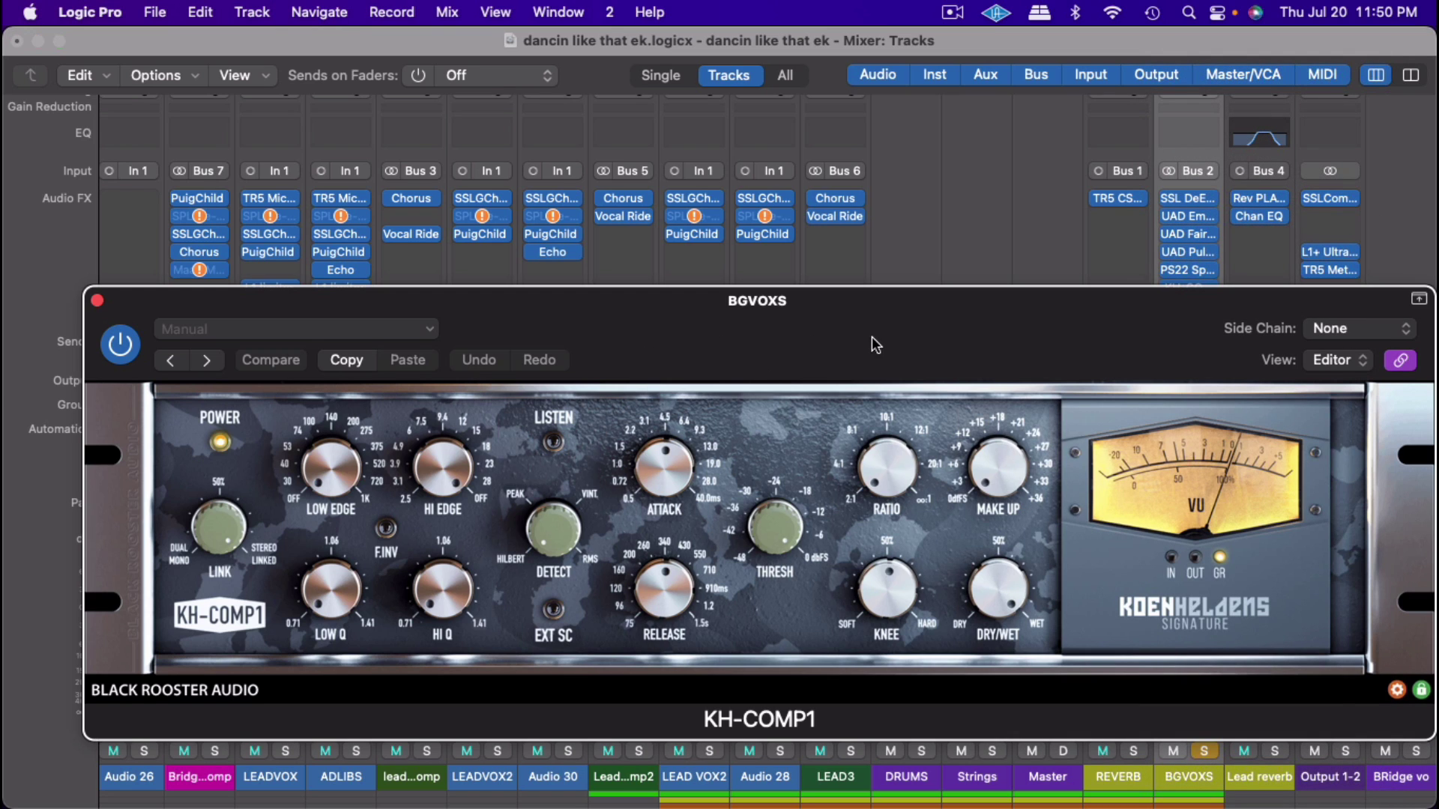
pyautogui.moveTo(821, 336); pyautogui.dragTo(759, 214)
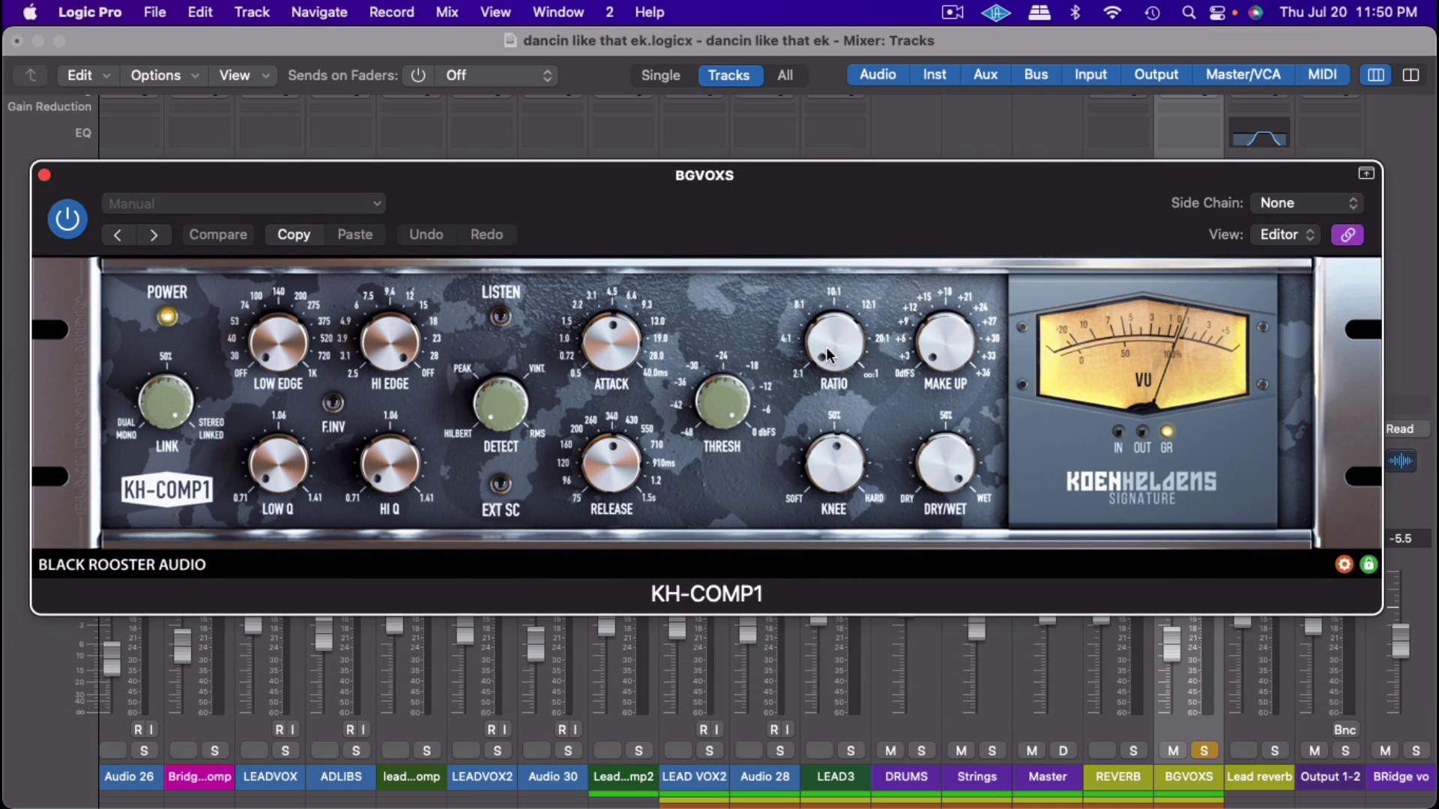
# Step: During playback, set the KH-COMP1's ratio to about 8:1, adjust its threshold, and set its dry/wet mix to about 40%
pyautogui.press('space')
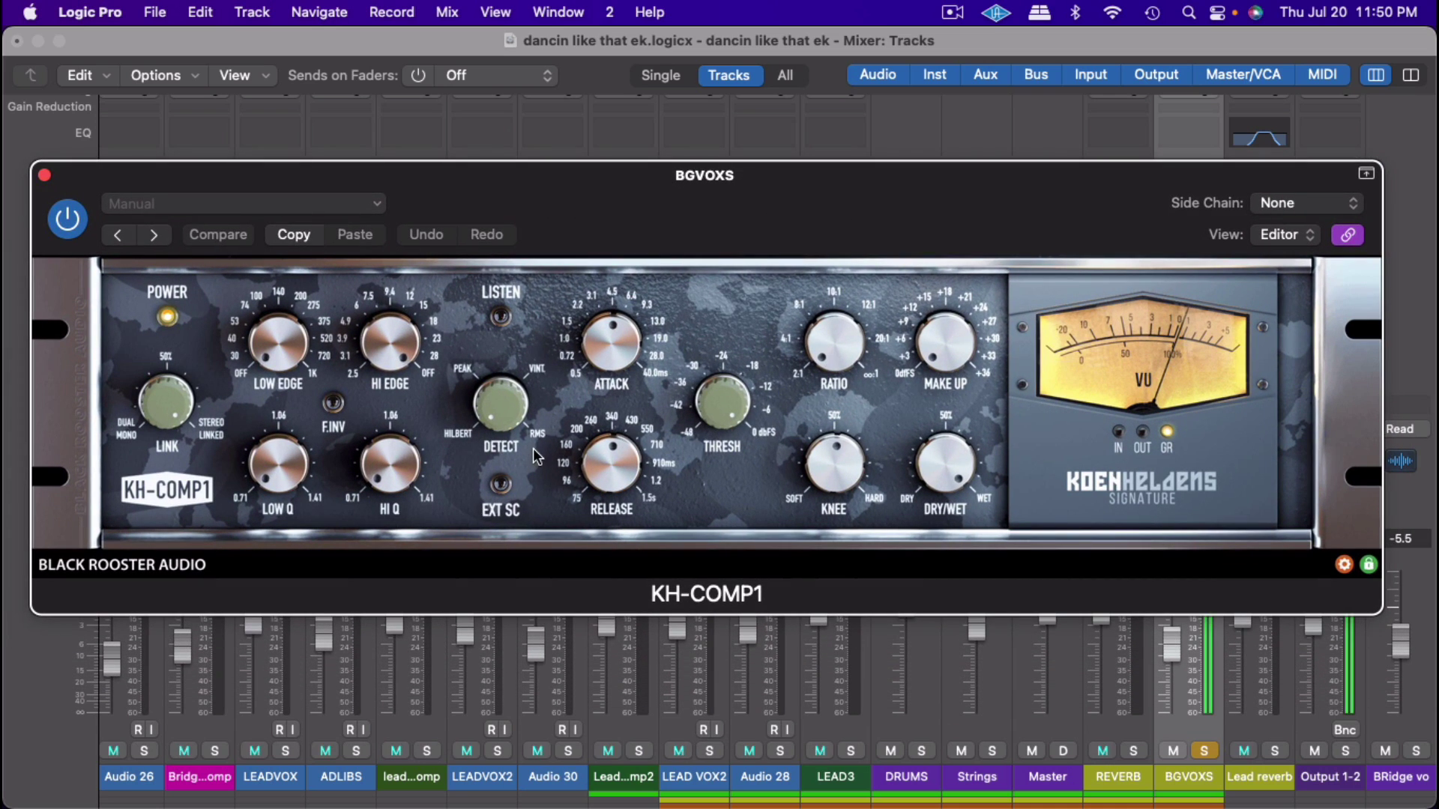
pyautogui.moveTo(516, 431); pyautogui.dragTo(509, 384)
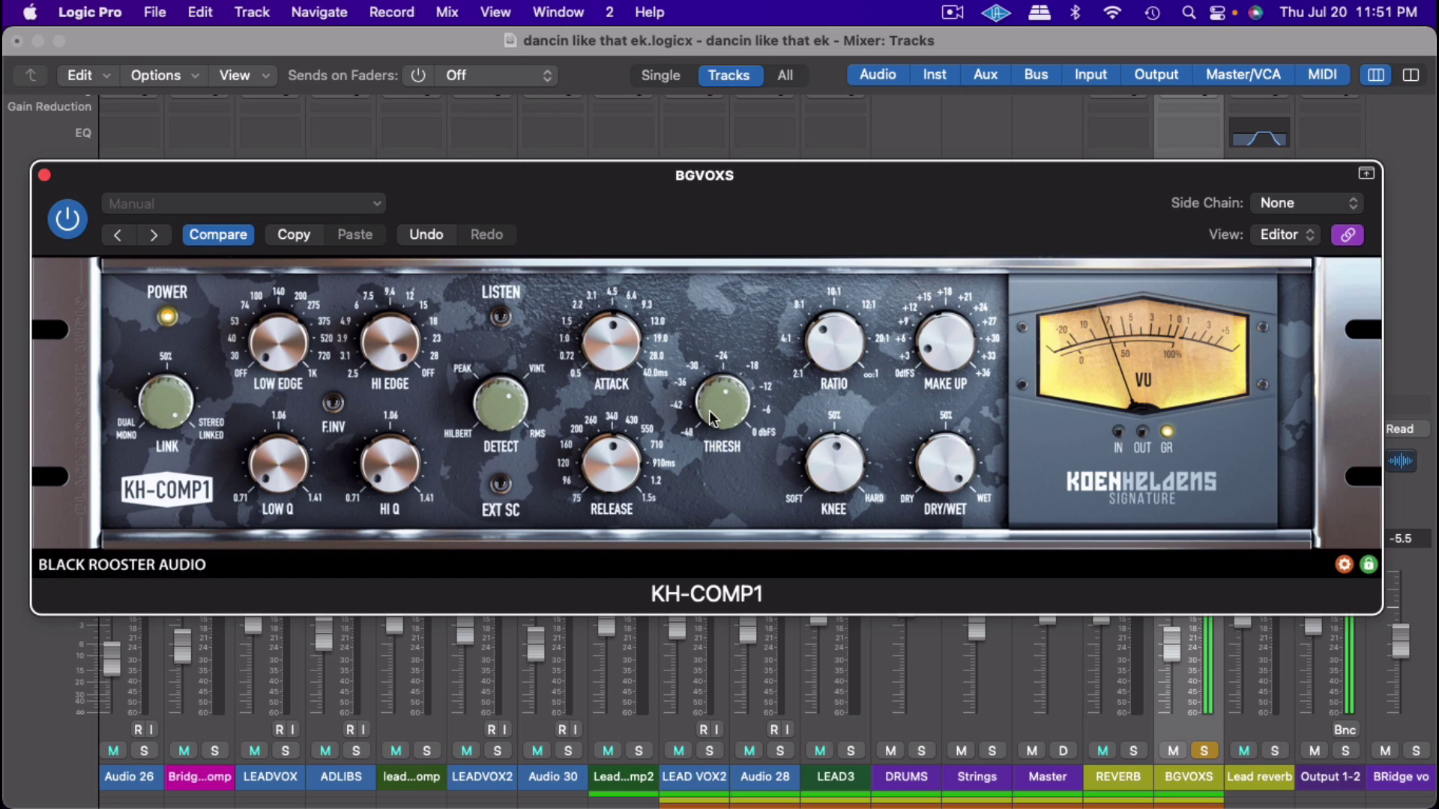
pyautogui.moveTo(712, 420); pyautogui.dragTo(706, 444)
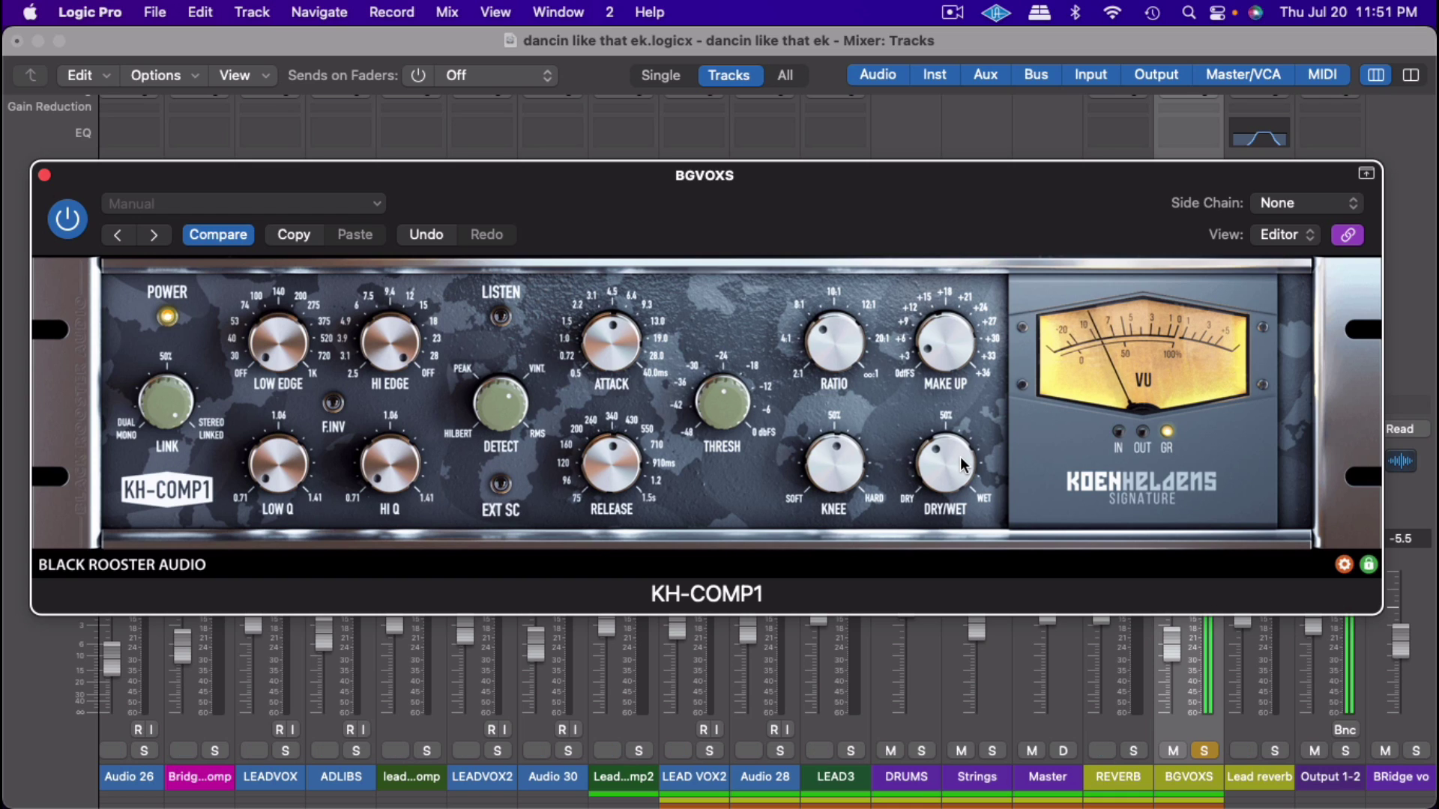
pyautogui.click(44, 175)
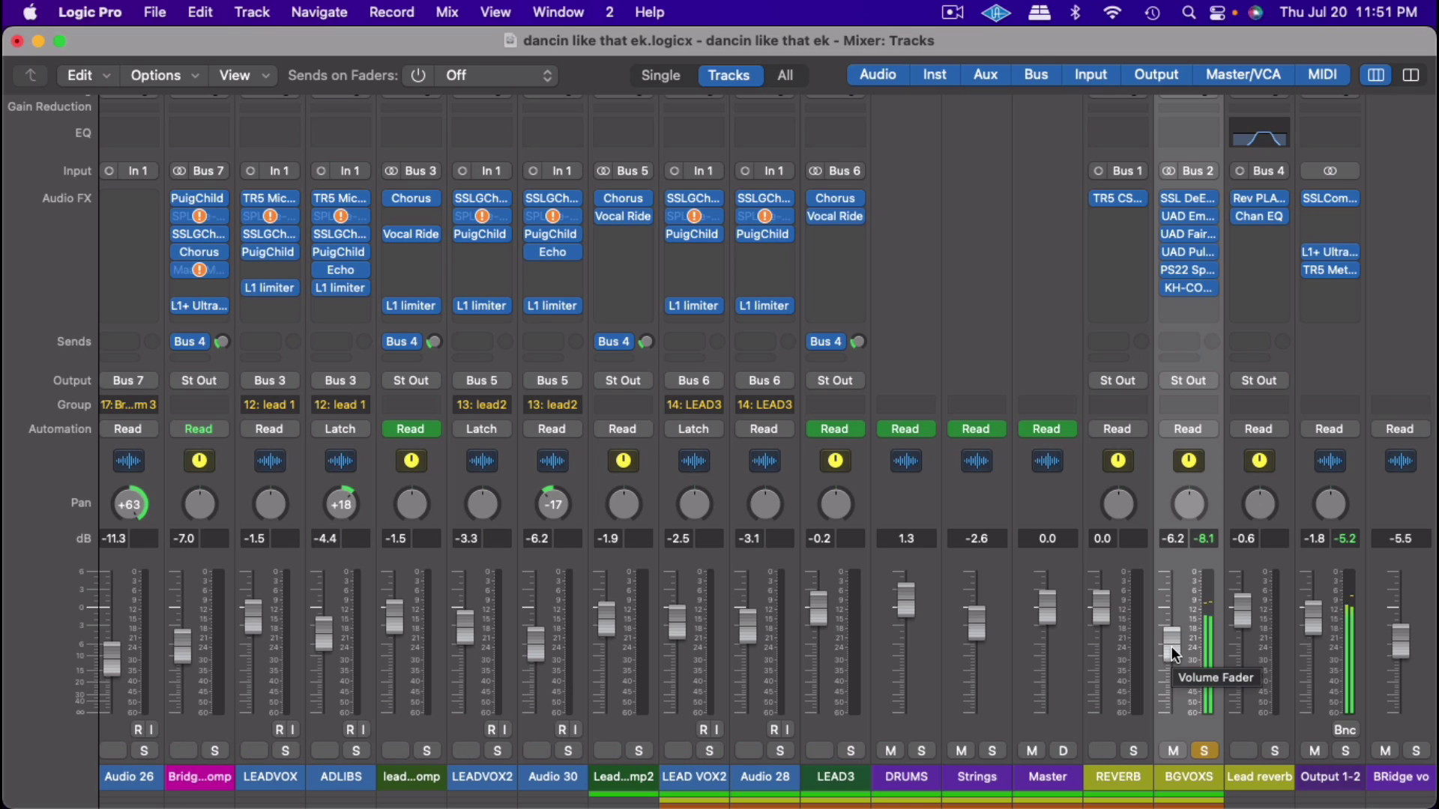
# Step: Unsolo BGVOXS and raise its volume fader to -0.6 dB against the full mix
pyautogui.moveTo(1171, 646); pyautogui.dragTo(1171, 627)
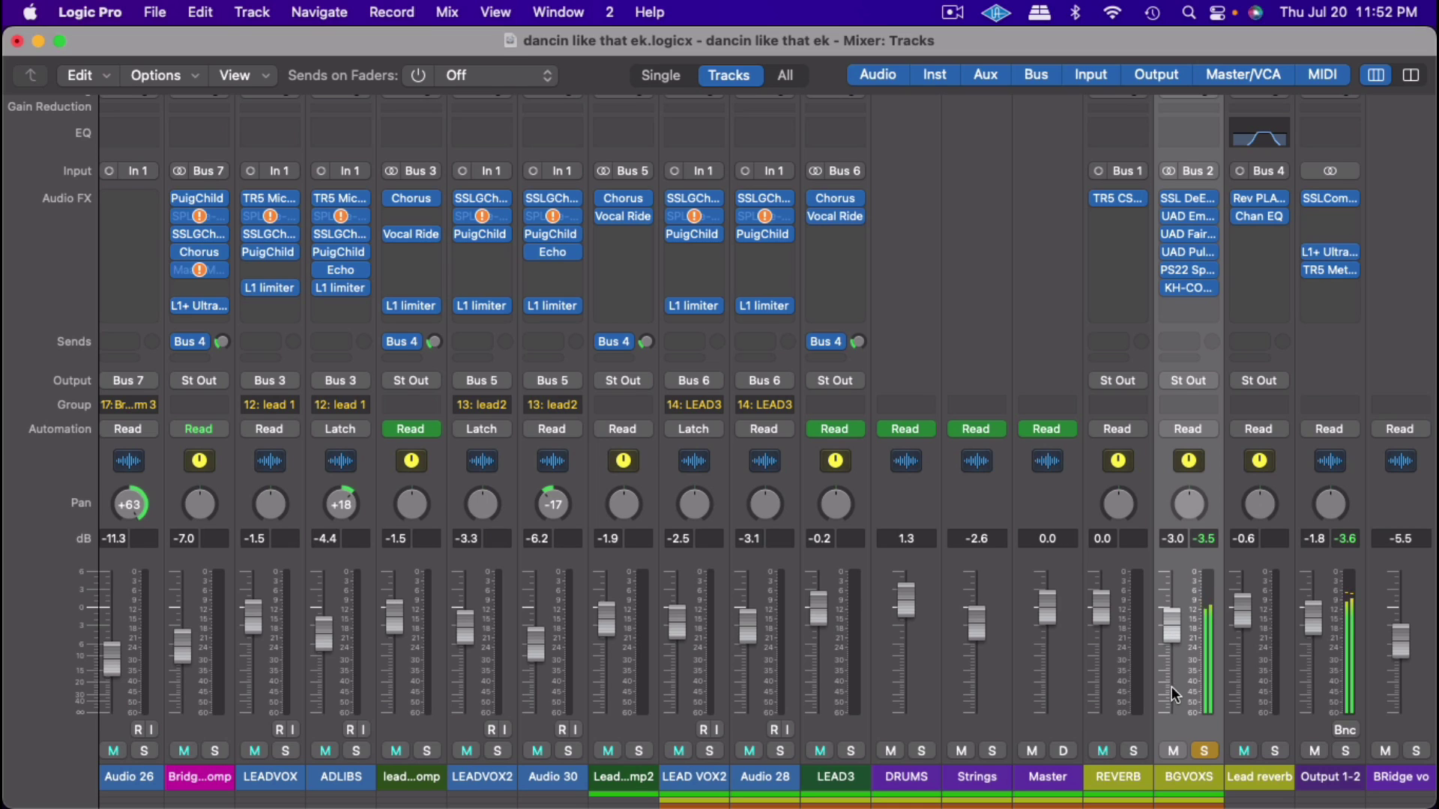
pyautogui.click(1203, 751)
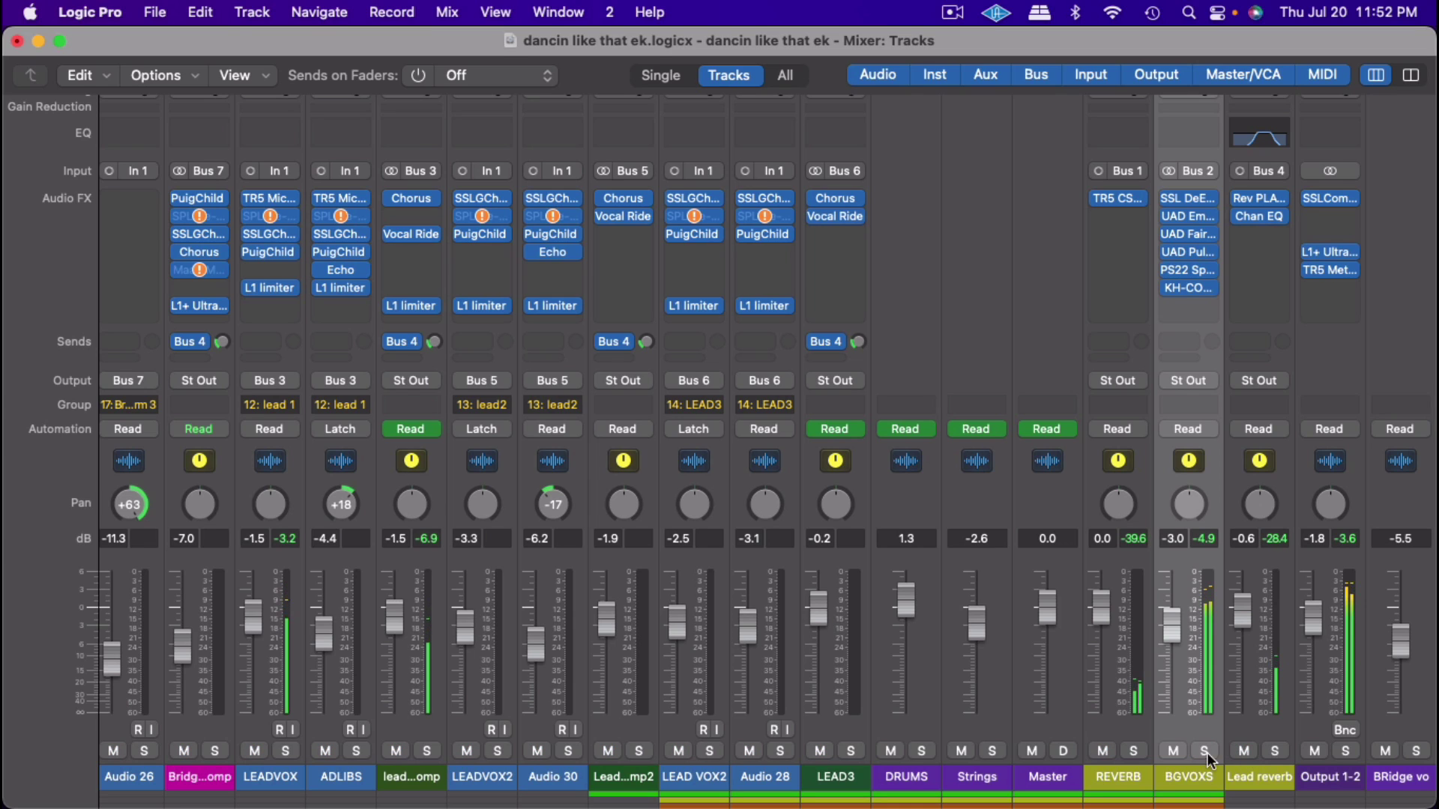
pyautogui.moveTo(1172, 631); pyautogui.dragTo(1172, 616)
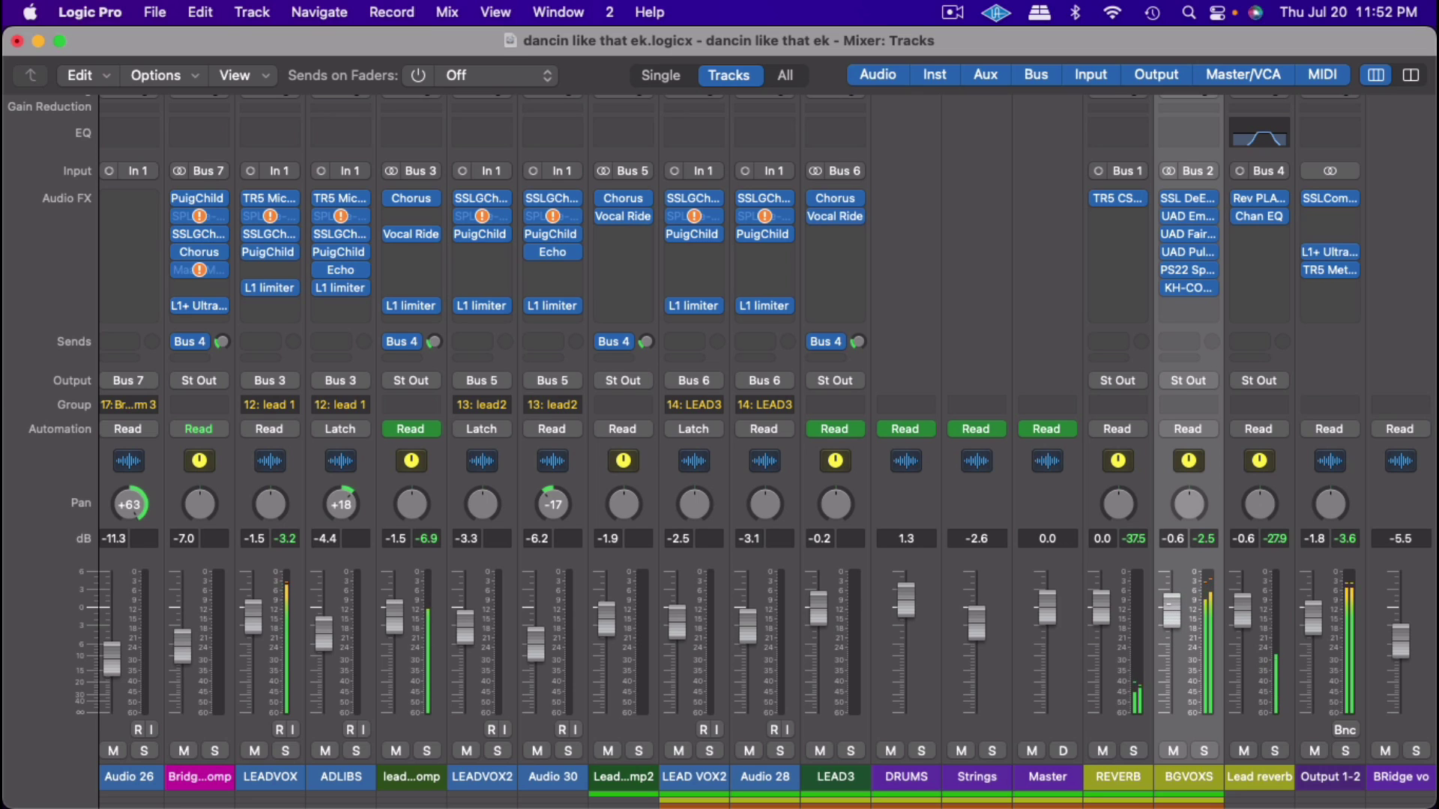
# Step: Mute the lead...omp, LEADVOX2 and Audio 30 channels, and solo BGVOXS again
pyautogui.click(395, 750)
pyautogui.click(466, 750)
pyautogui.click(538, 750)
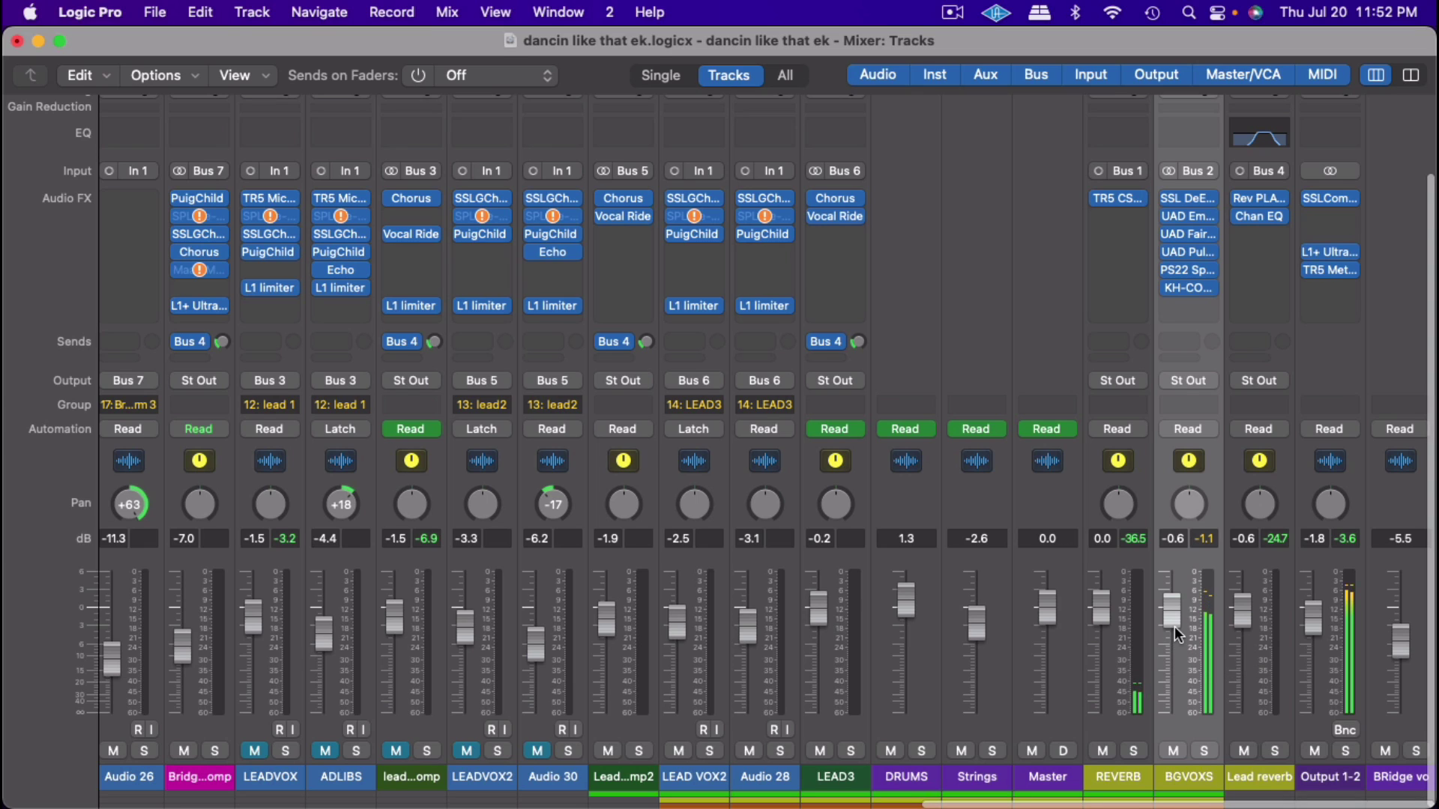
pyautogui.click(1211, 749)
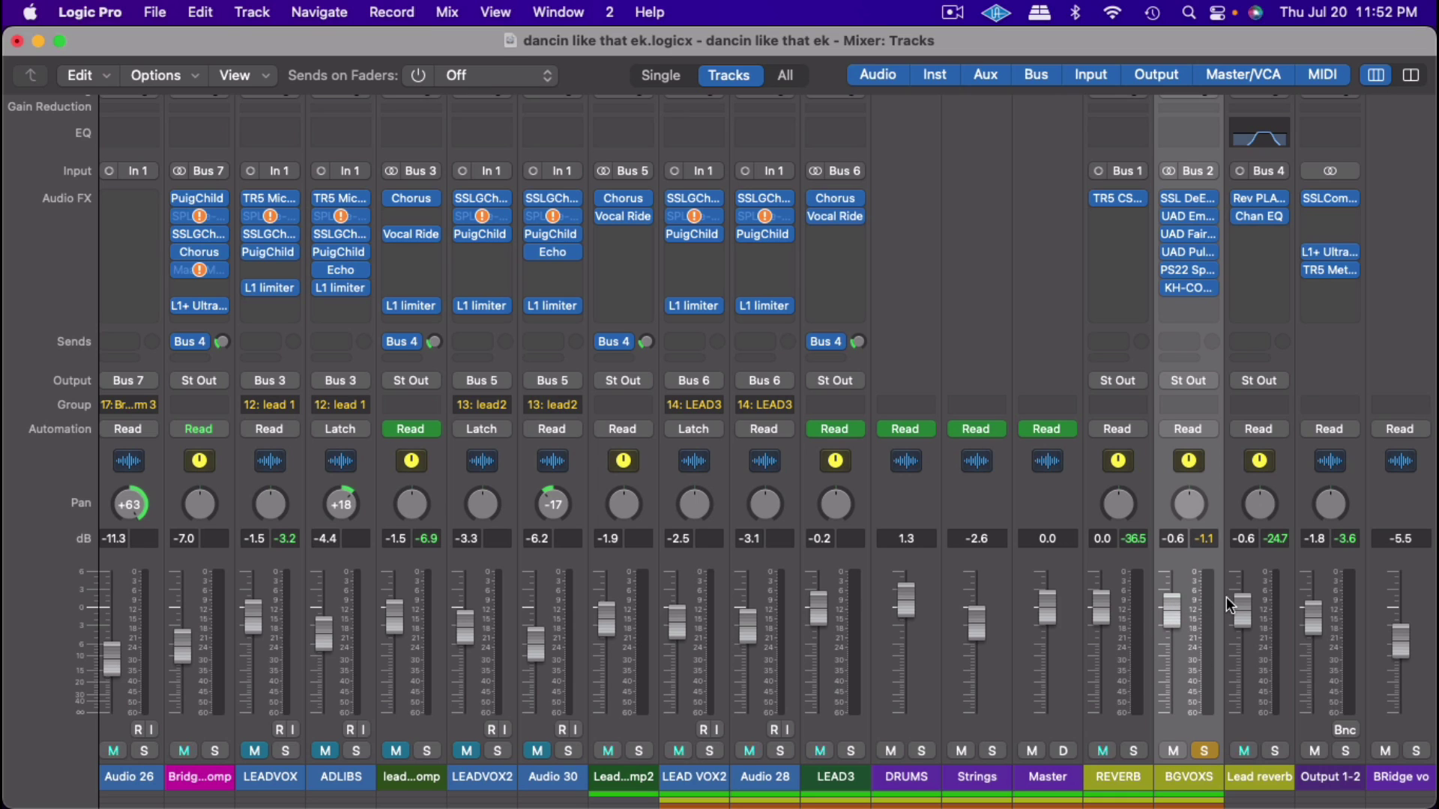
pyautogui.doubleClick(1176, 537)
pyautogui.press('Return')
# Step: Insert the stereo SSL Fusion HF Compressor in the slot after KH-COMP1 on BGVOXS
pyautogui.click(1182, 306)
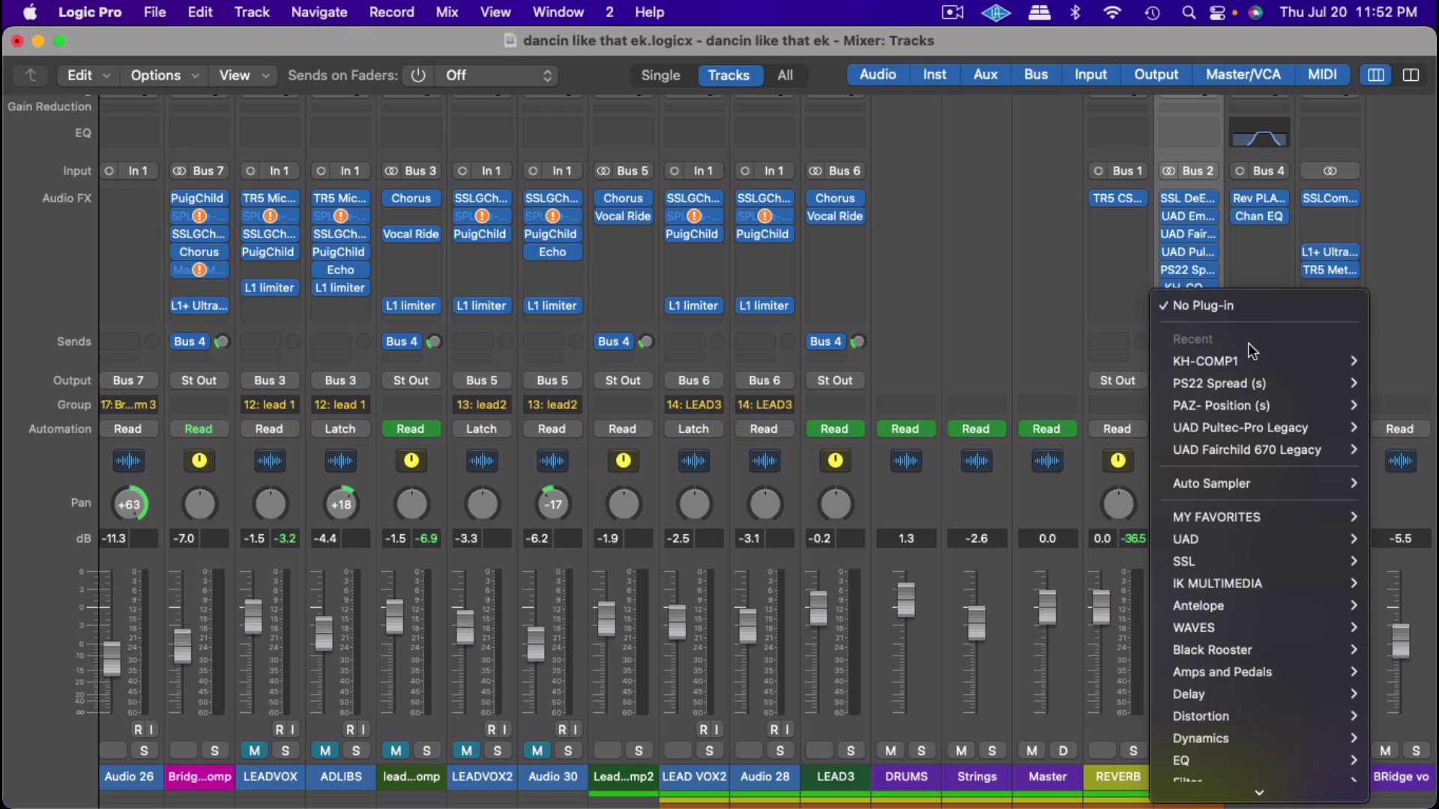
pyautogui.moveTo(1239, 591)
pyautogui.moveTo(1229, 560)
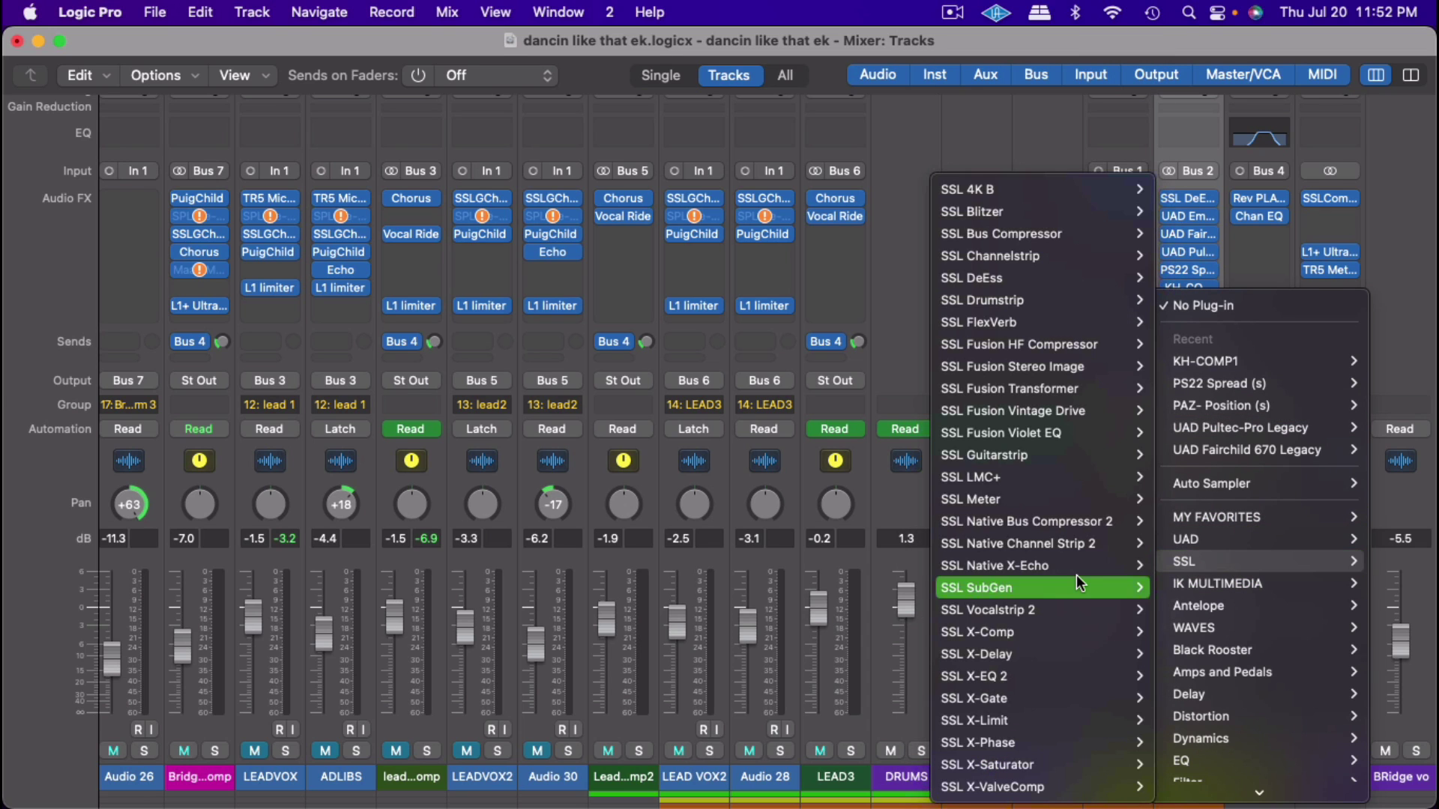
pyautogui.moveTo(1070, 457)
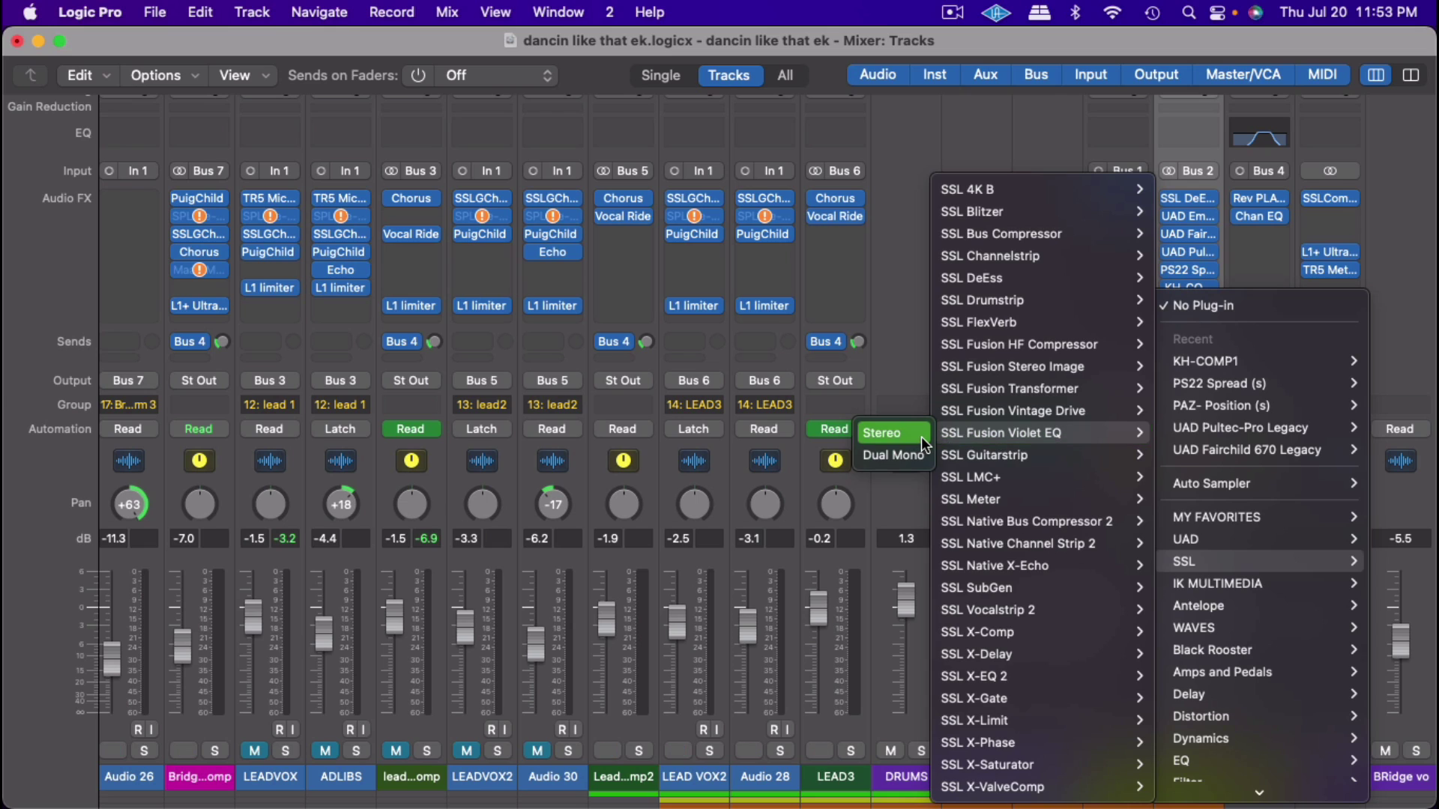
pyautogui.moveTo(1011, 478)
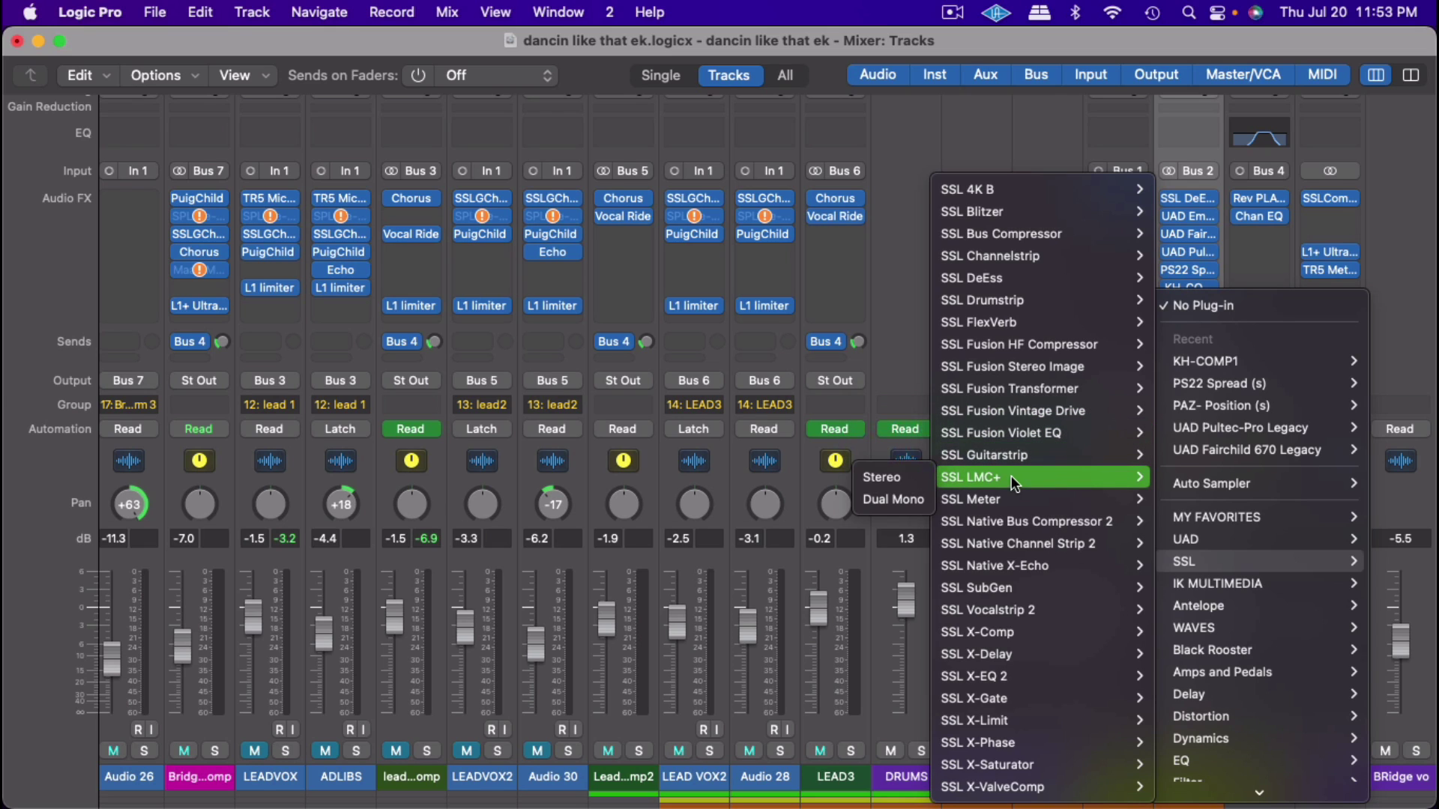
pyautogui.moveTo(1005, 348)
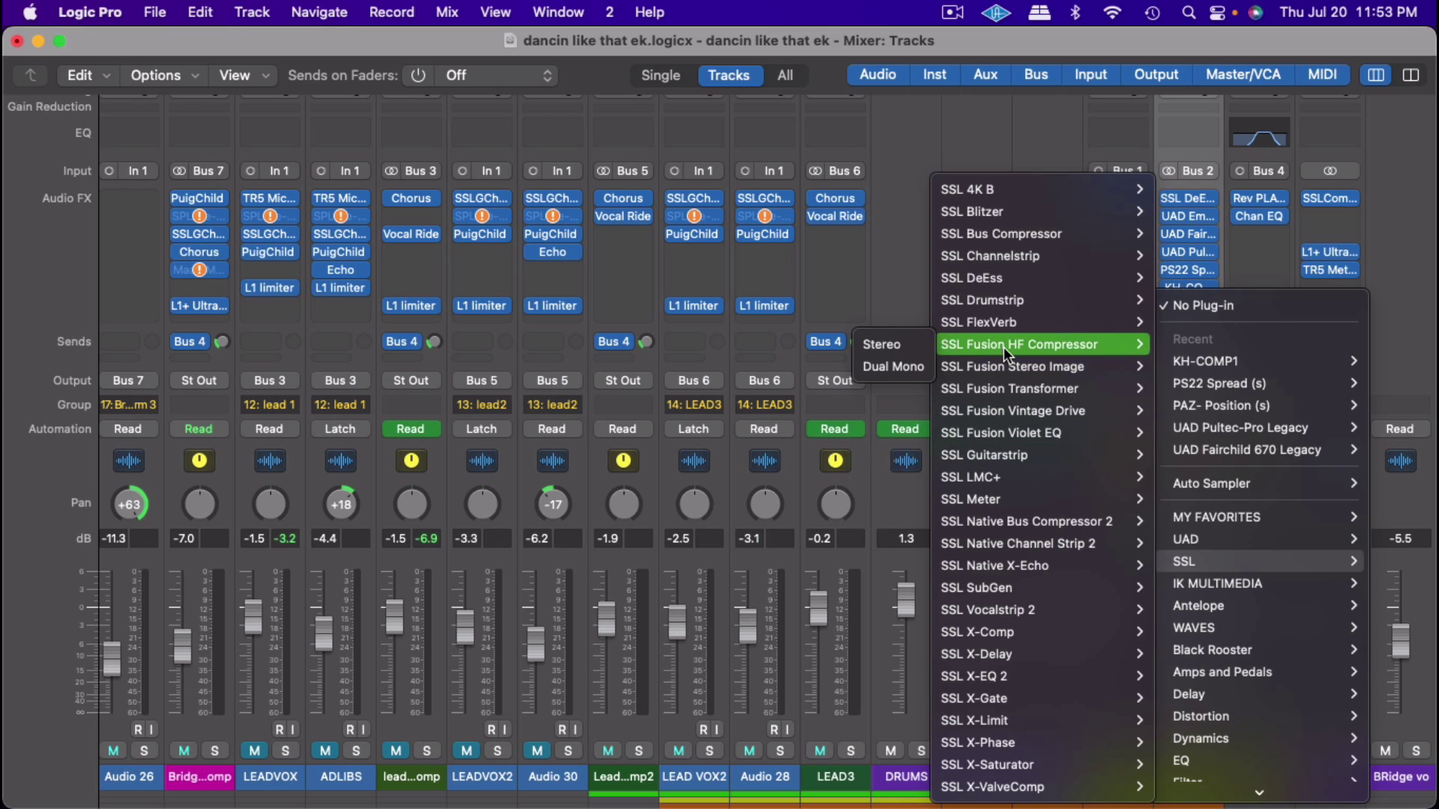
pyautogui.click(914, 348)
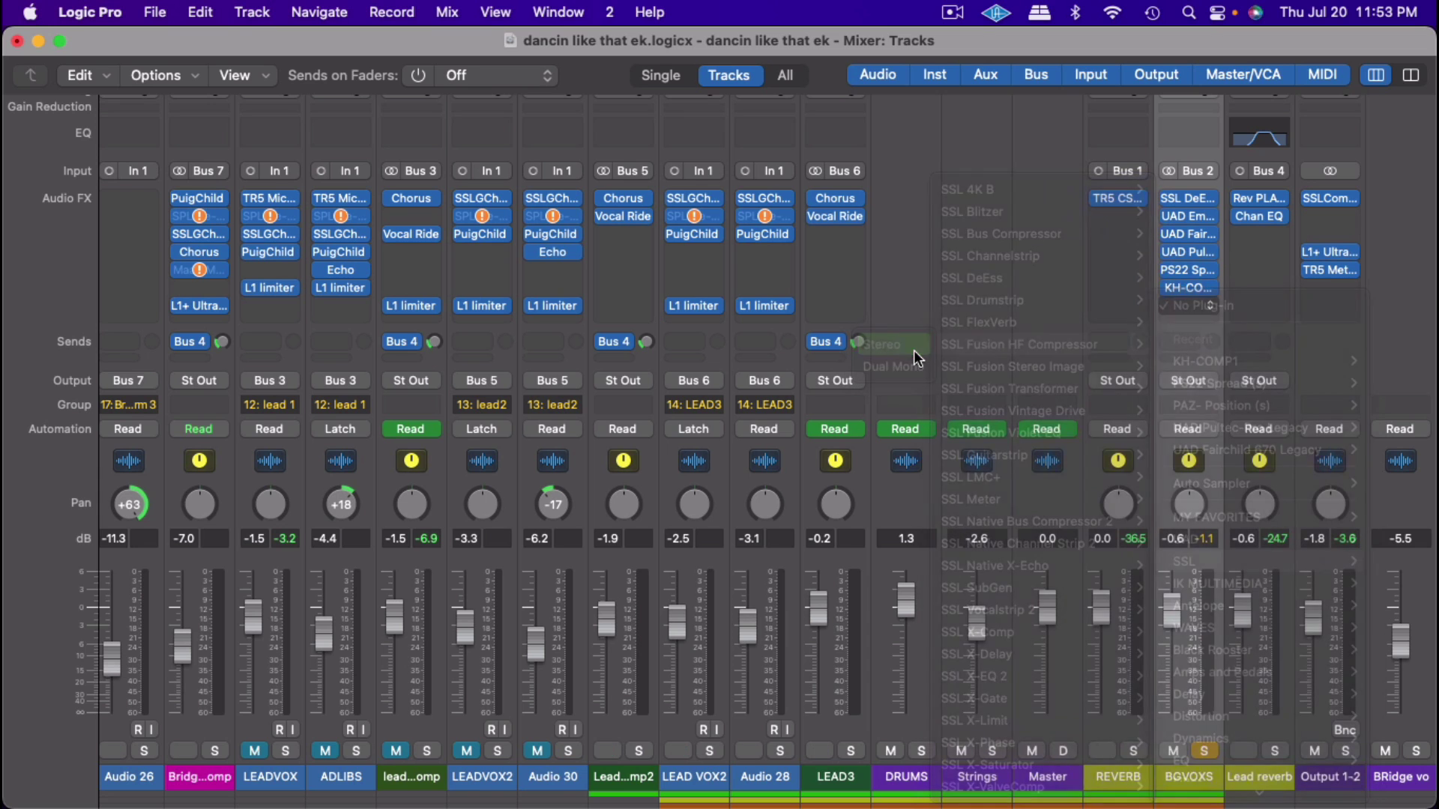
# Step: During playback, set the HF Compressor's crossover to 9.5 kHz and its threshold to about -6 dB
pyautogui.moveTo(988, 358); pyautogui.dragTo(796, 312)
pyautogui.press('space')
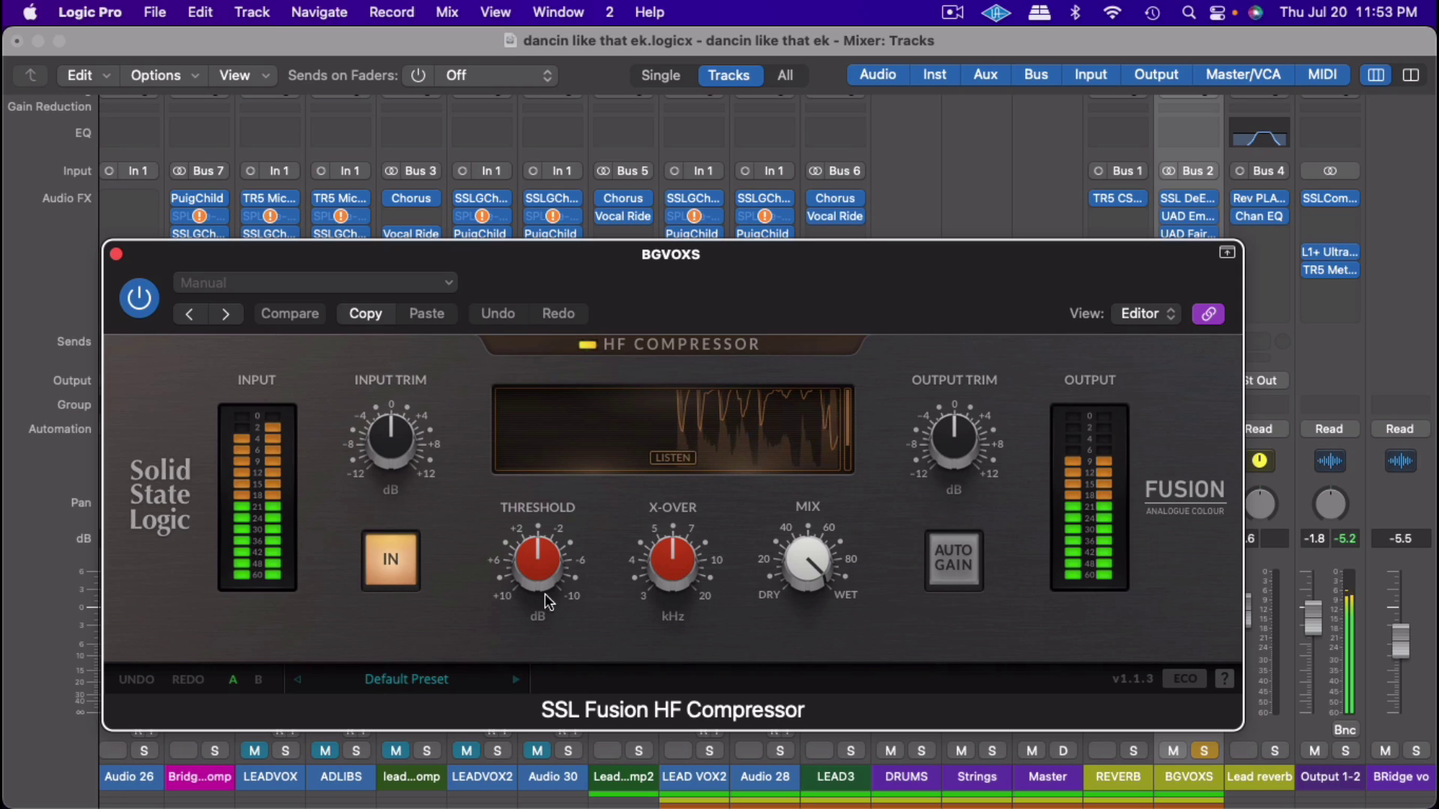
pyautogui.moveTo(677, 584)
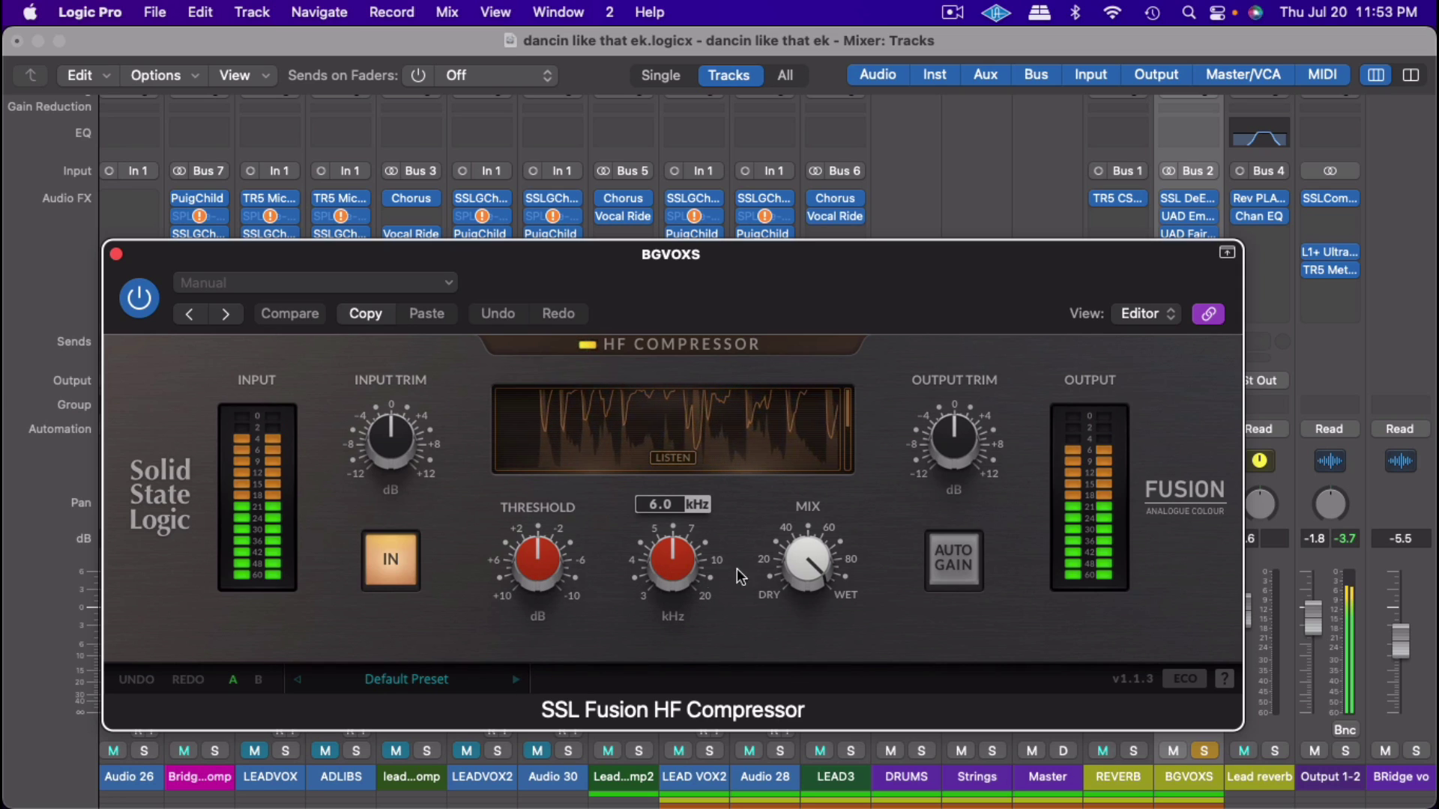
pyautogui.moveTo(690, 573); pyautogui.dragTo(694, 508)
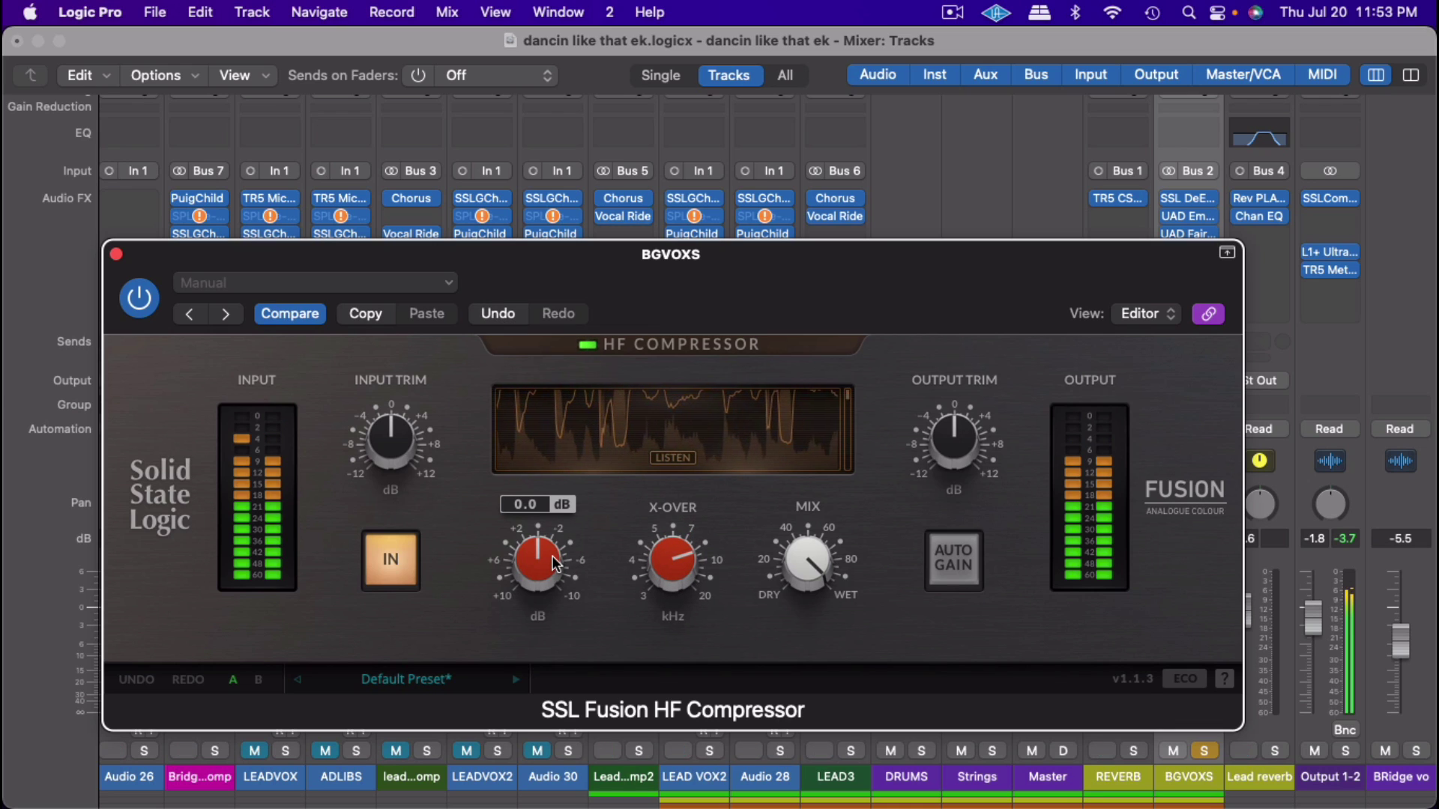
pyautogui.moveTo(538, 559); pyautogui.dragTo(559, 474)
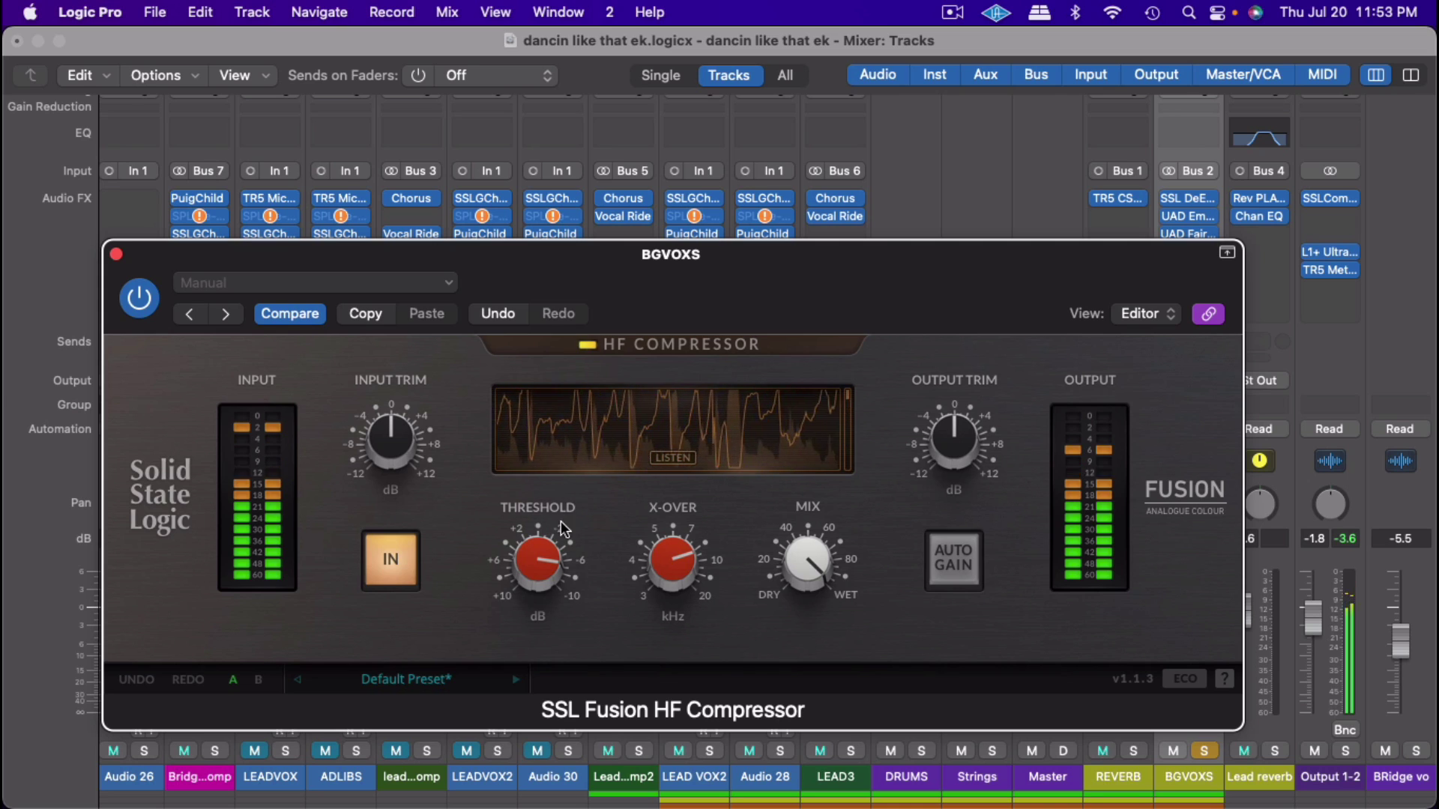
pyautogui.moveTo(683, 572)
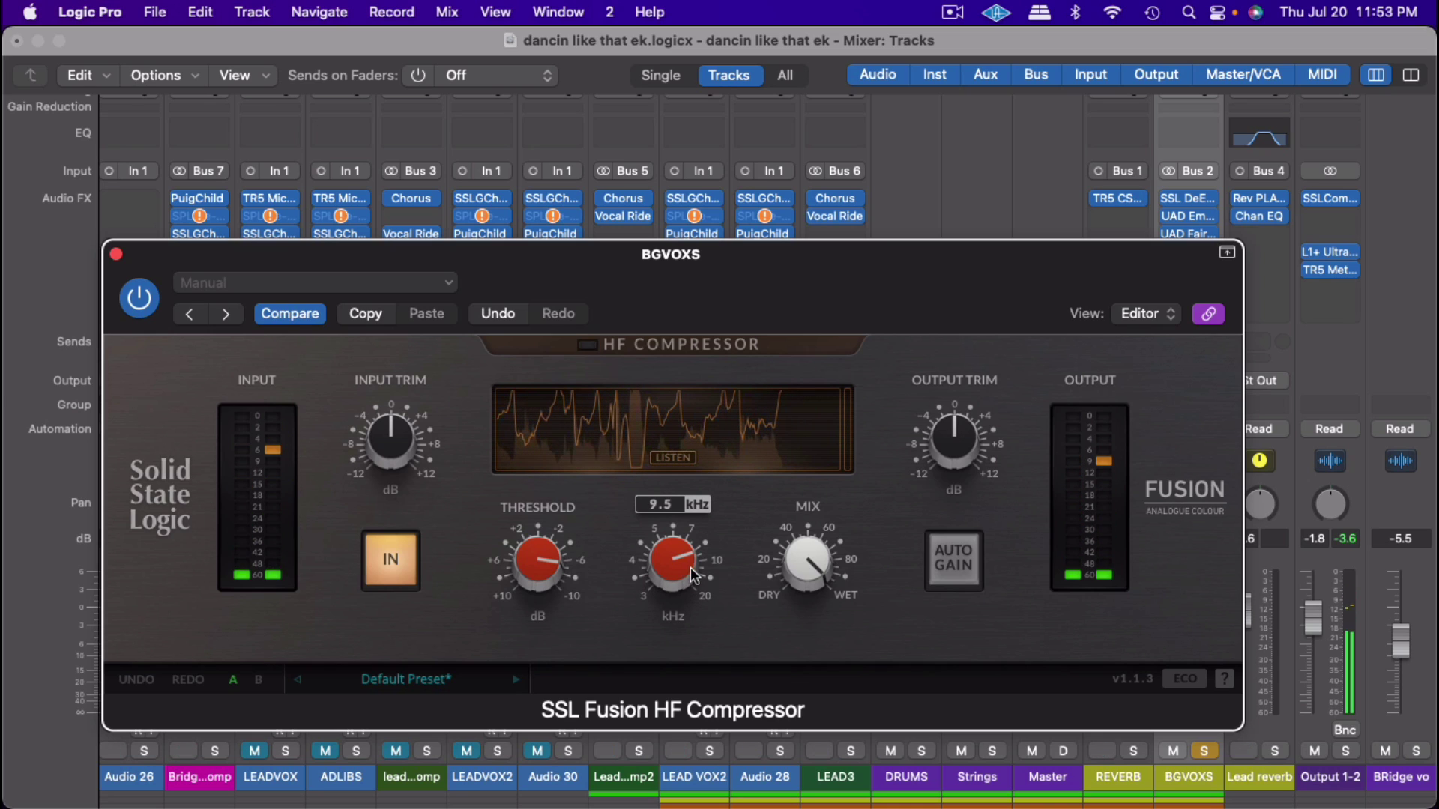
# Step: Reposition the HF Compressor window, lower the crossover to about 8 kHz during playback, and close the plug-in
pyautogui.moveTo(971, 291); pyautogui.dragTo(883, 138)
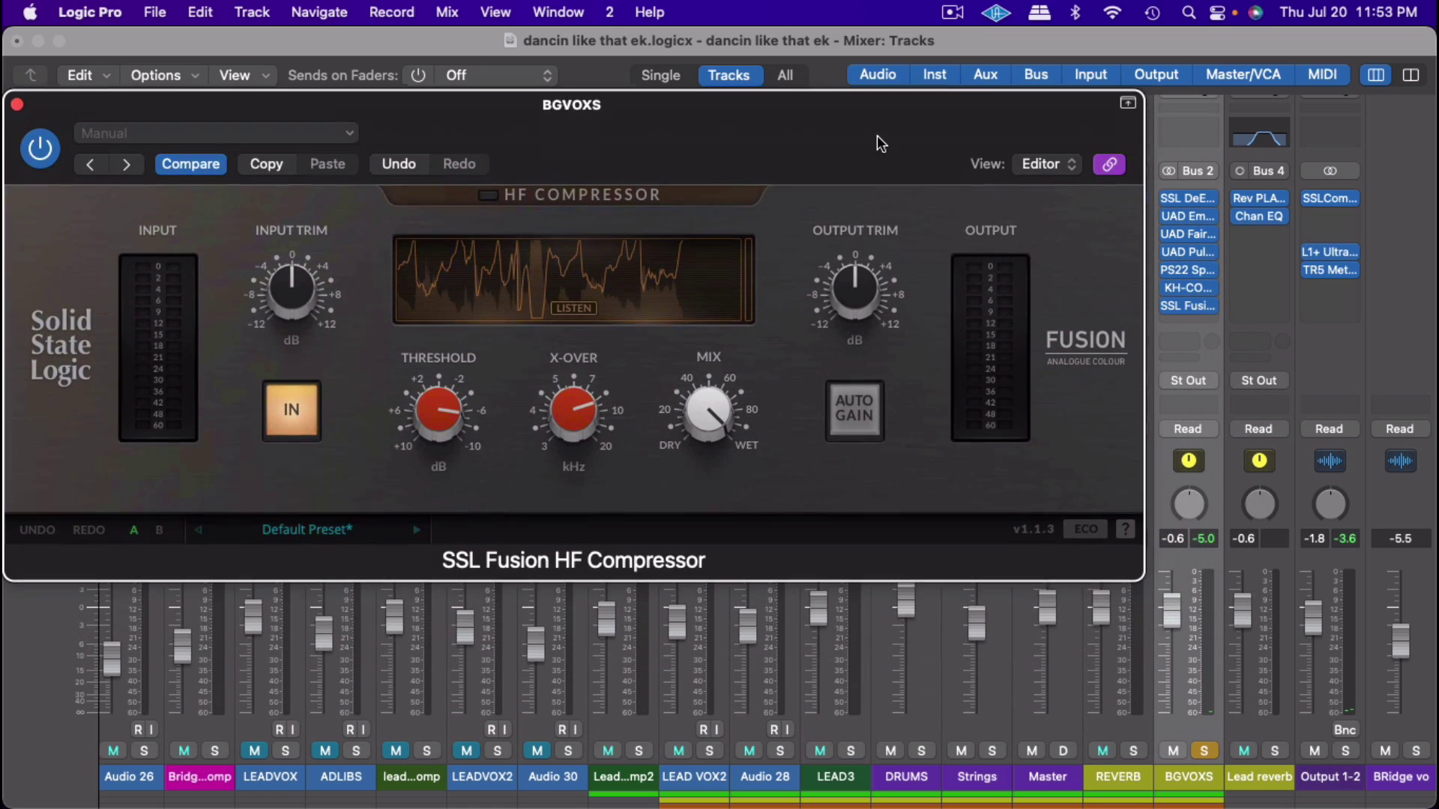
pyautogui.press('space')
pyautogui.moveTo(579, 417)
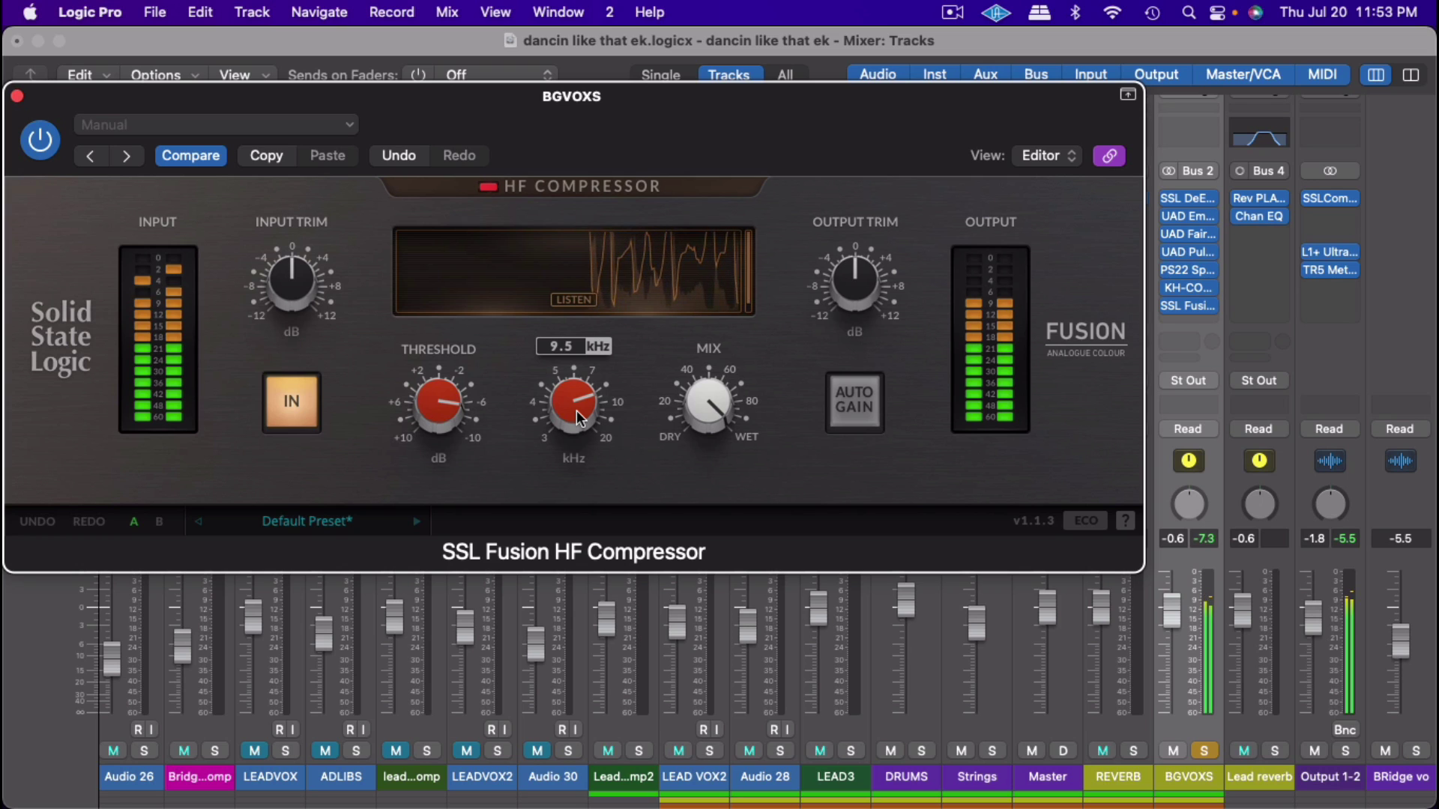
pyautogui.scroll(1, 575, 406)
pyautogui.moveTo(573, 407); pyautogui.dragTo(571, 421)
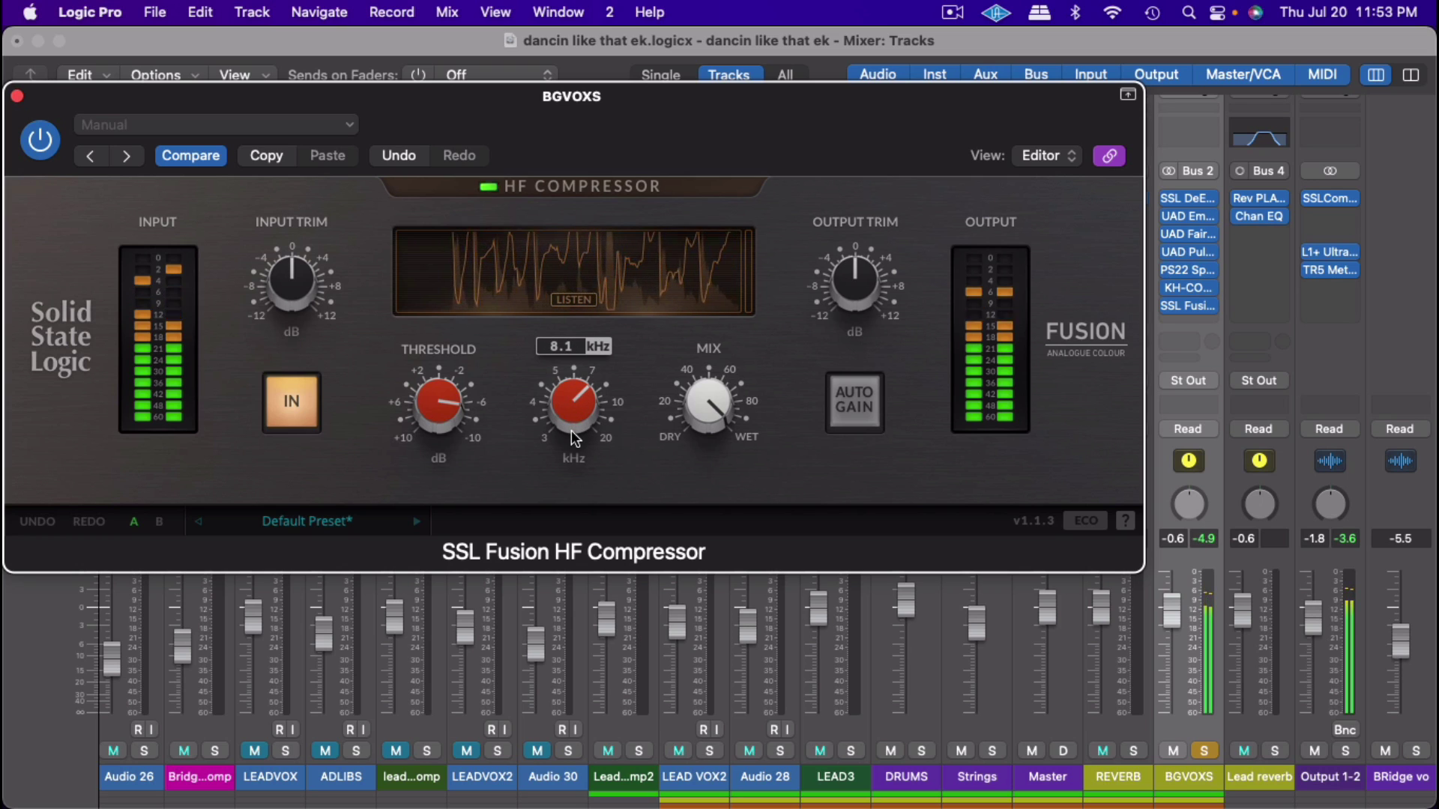
pyautogui.scroll(-1, 571, 430)
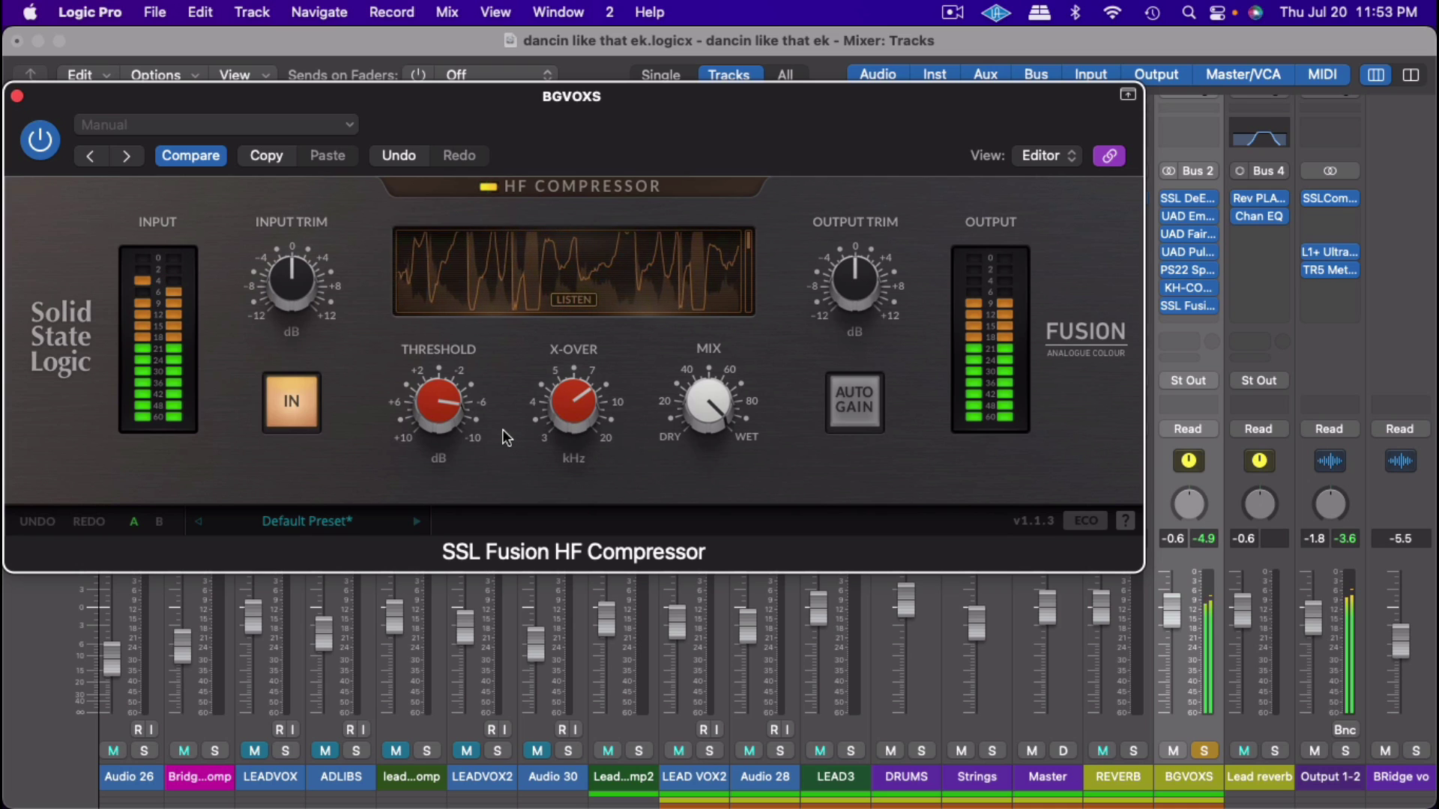
pyautogui.moveTo(424, 413)
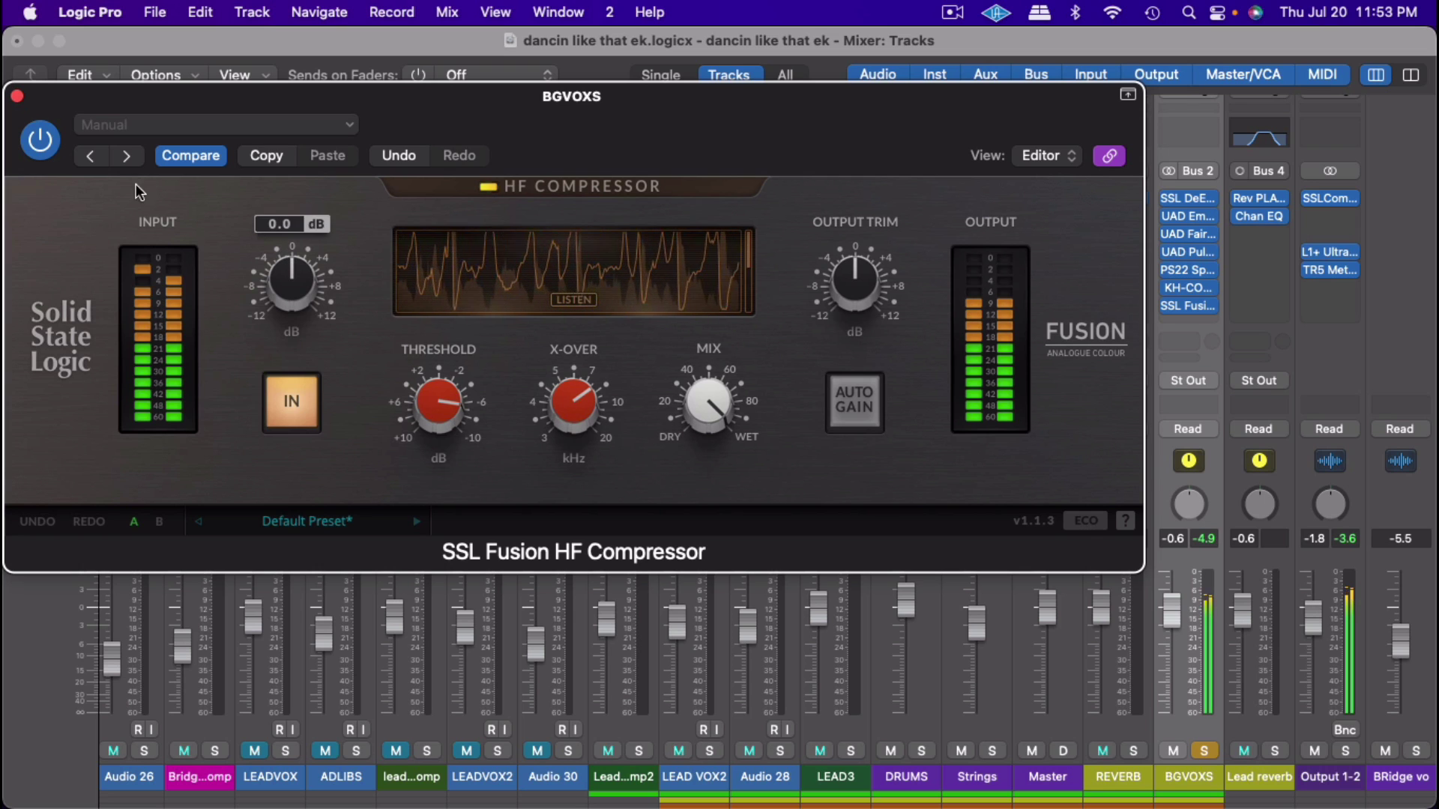
pyautogui.click(17, 95)
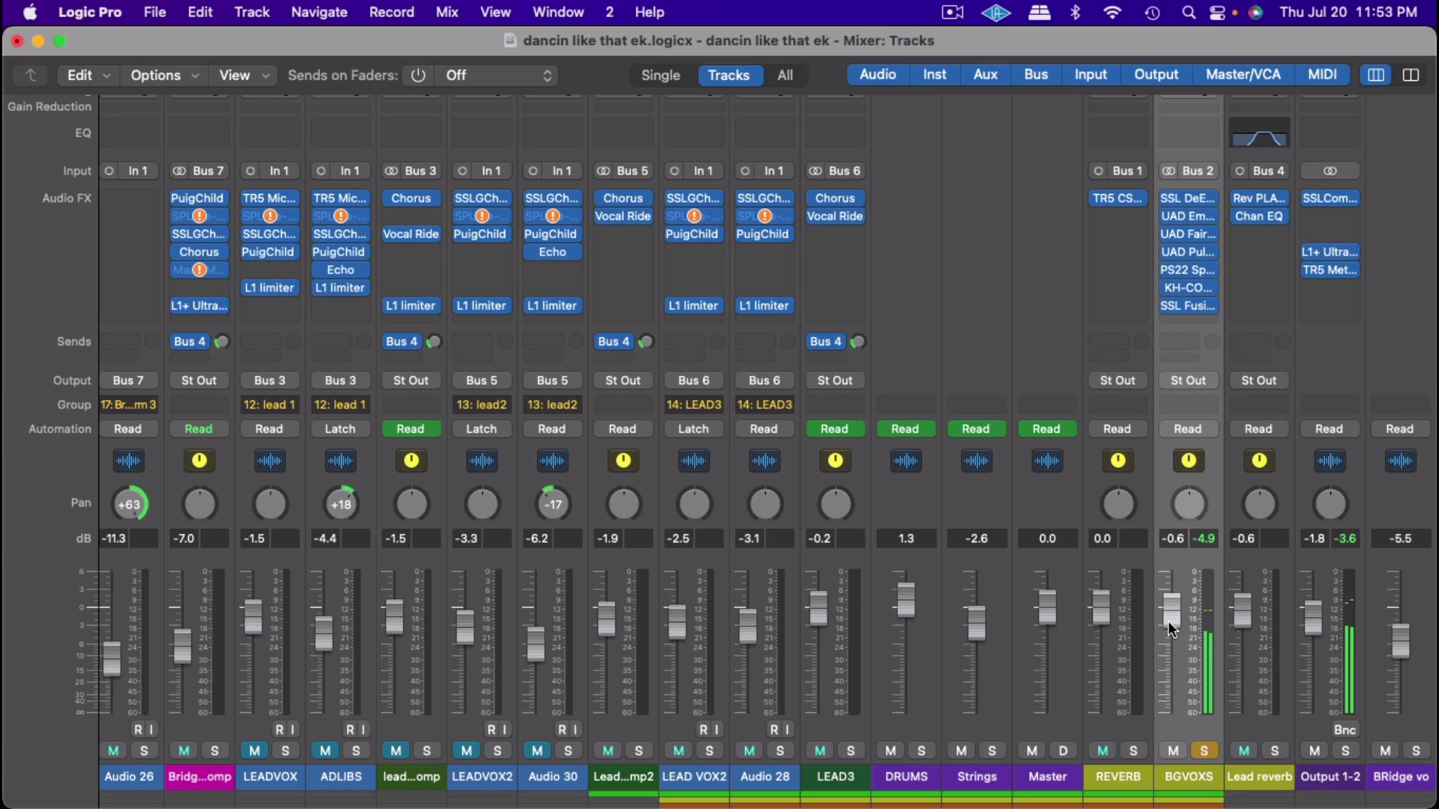
# Step: Unsolo BGVOXS and set its volume fader to -3.0 dB against the full mix
pyautogui.click(1205, 750)
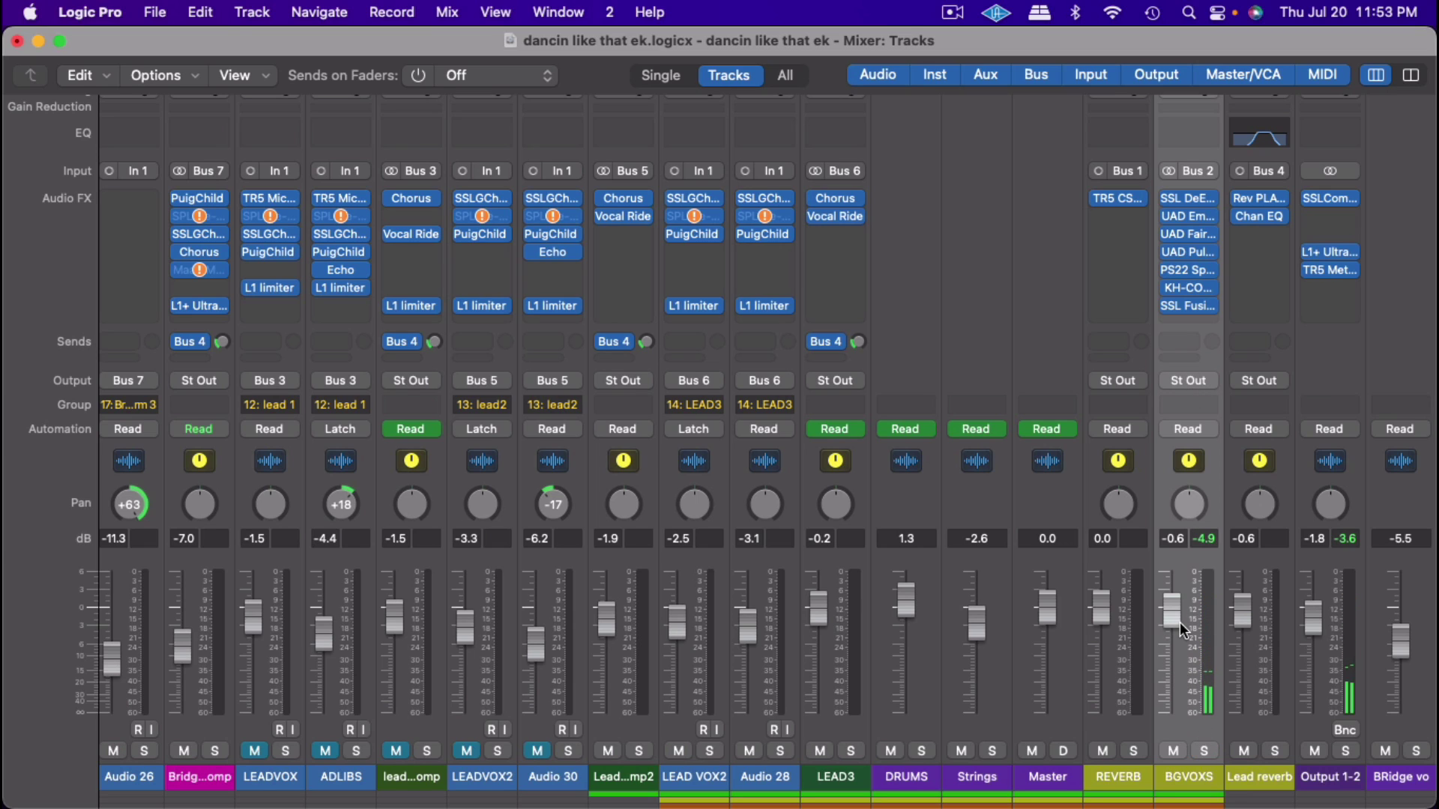
pyautogui.moveTo(1169, 614); pyautogui.dragTo(1169, 591)
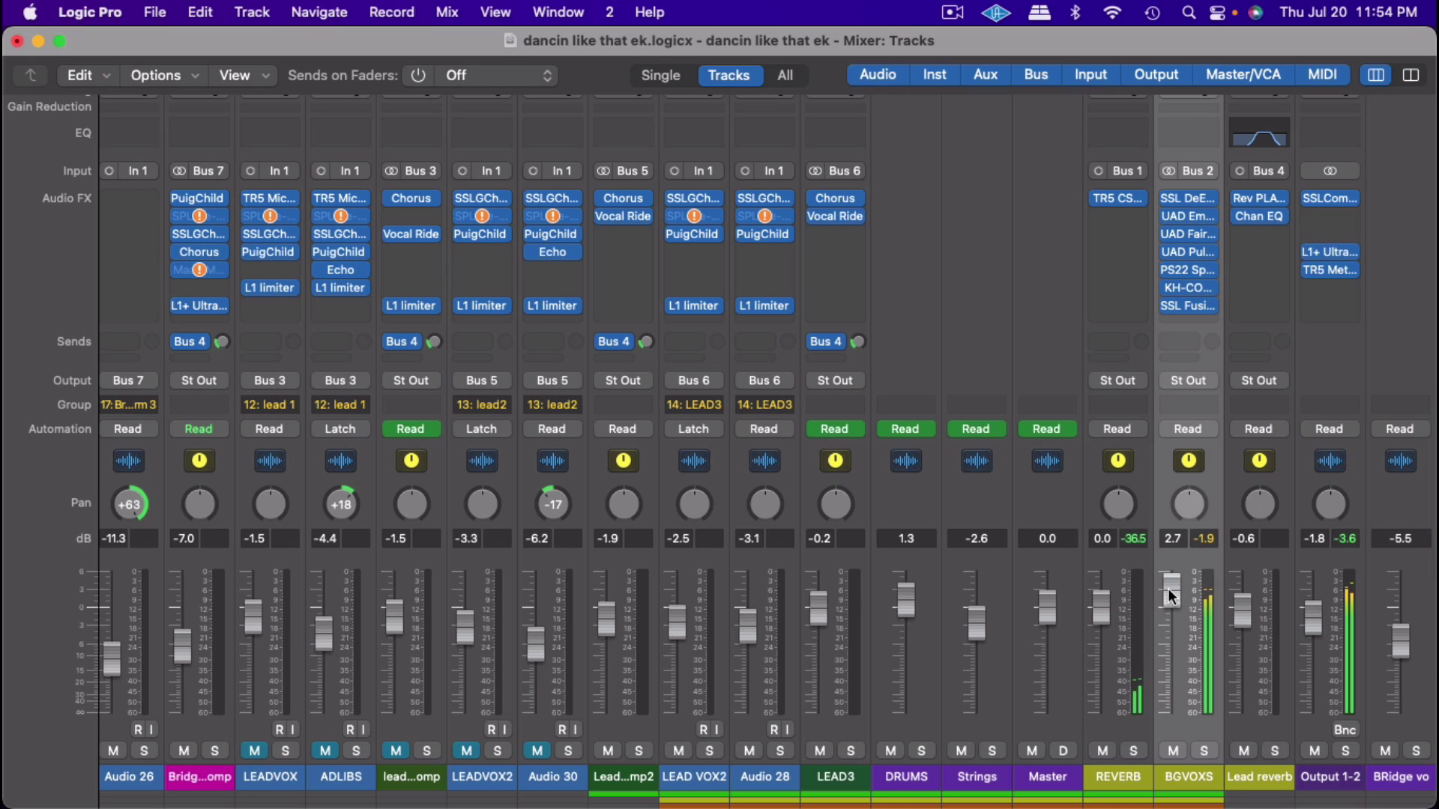
pyautogui.moveTo(1168, 590); pyautogui.dragTo(1167, 659)
# Step: Select all channels from the first HOOK HIGH through Audio 26 and raise their faders together by about 2.3 dB
pyautogui.hscroll(-10, 785, 760)
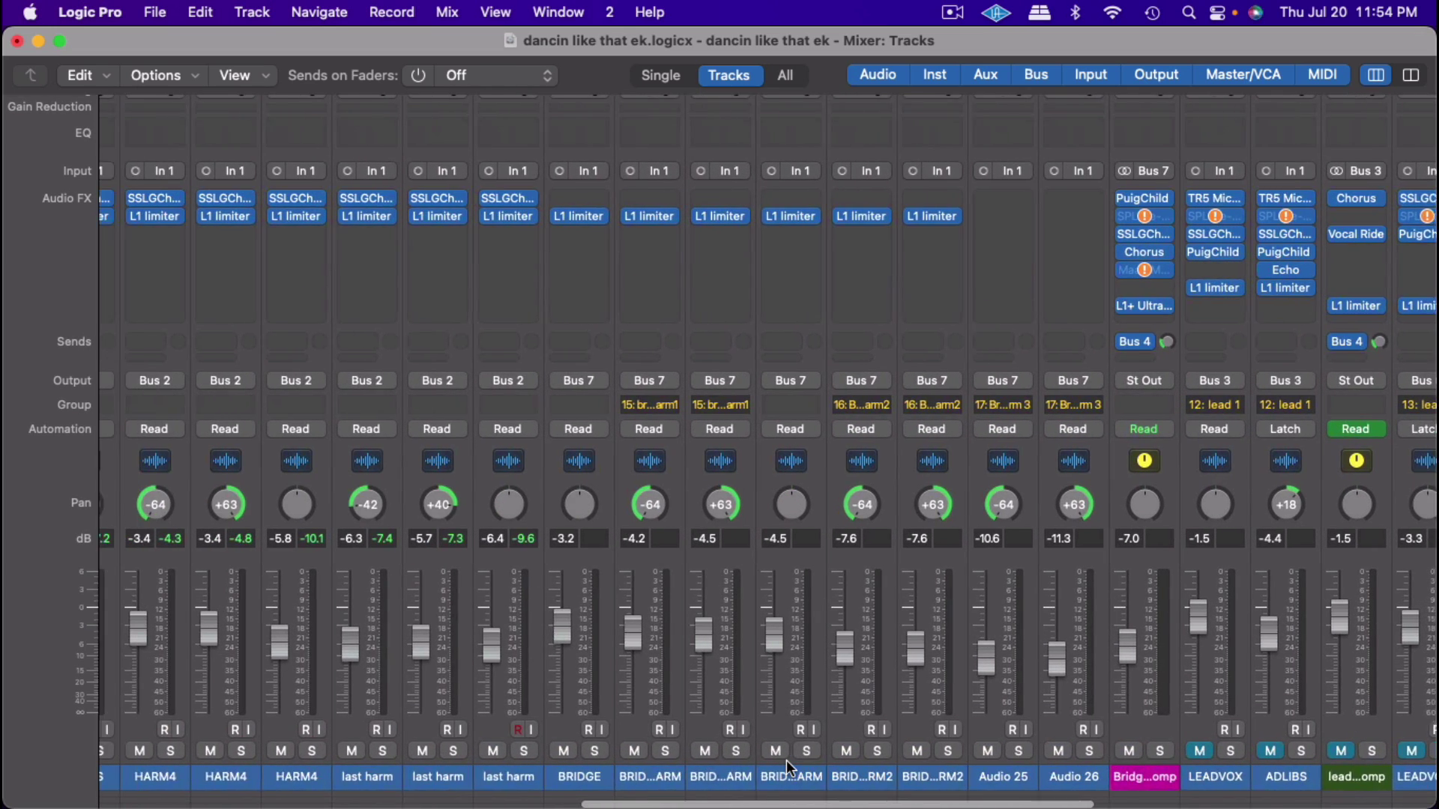
pyautogui.hscroll(-2, 785, 759)
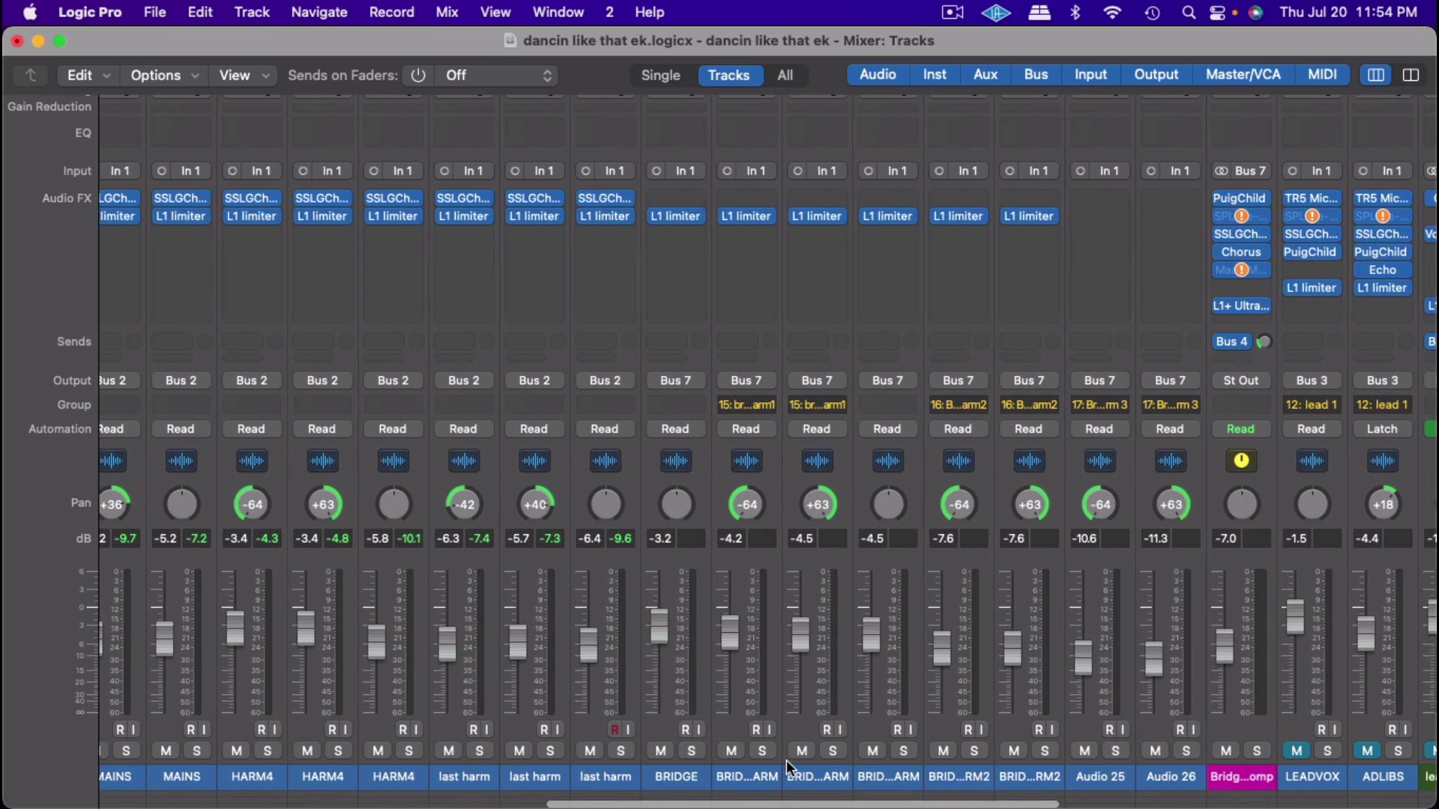
pyautogui.hscroll(1, 786, 760)
pyautogui.moveTo(1156, 781); pyautogui.dragTo(1114, 800)
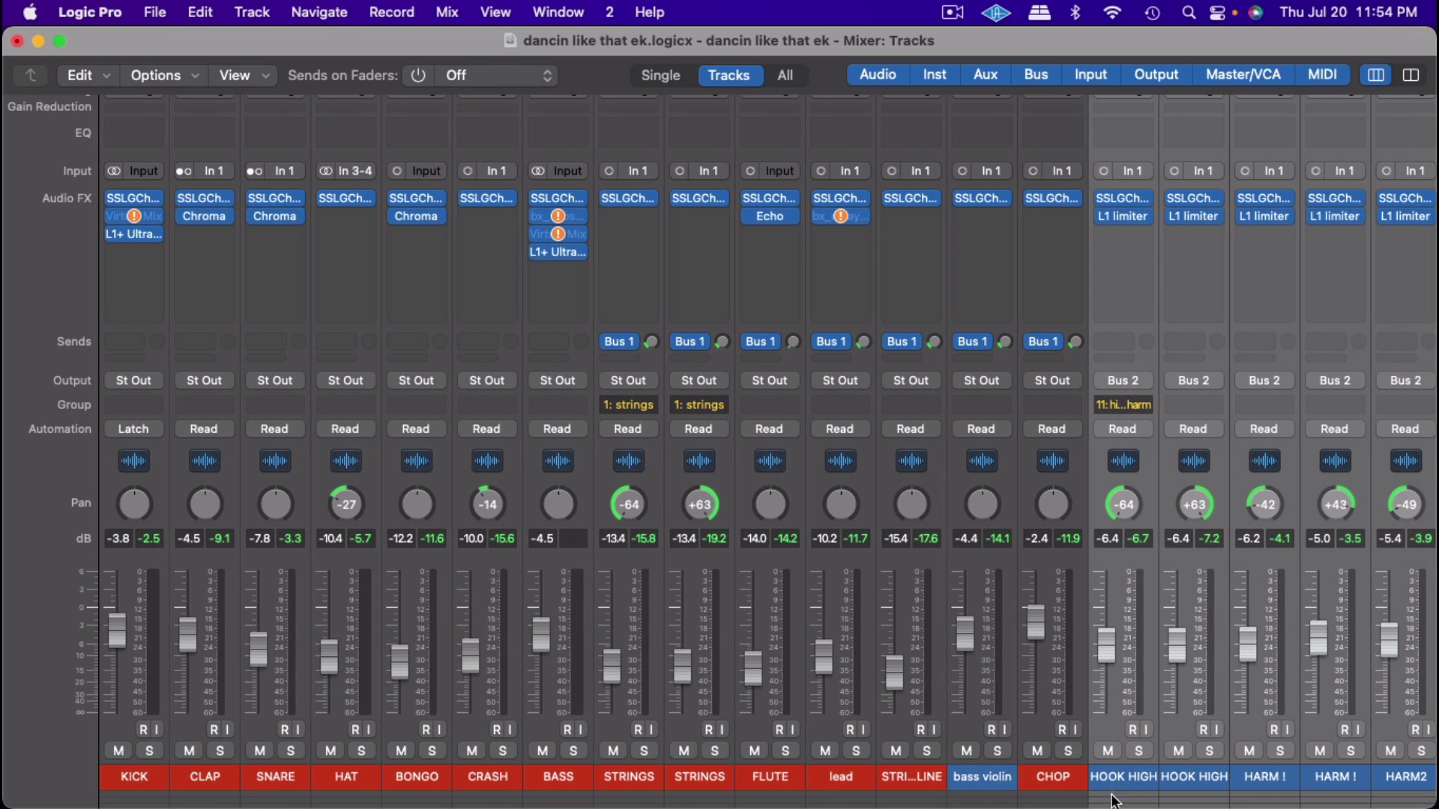
pyautogui.hscroll(10, 1105, 649)
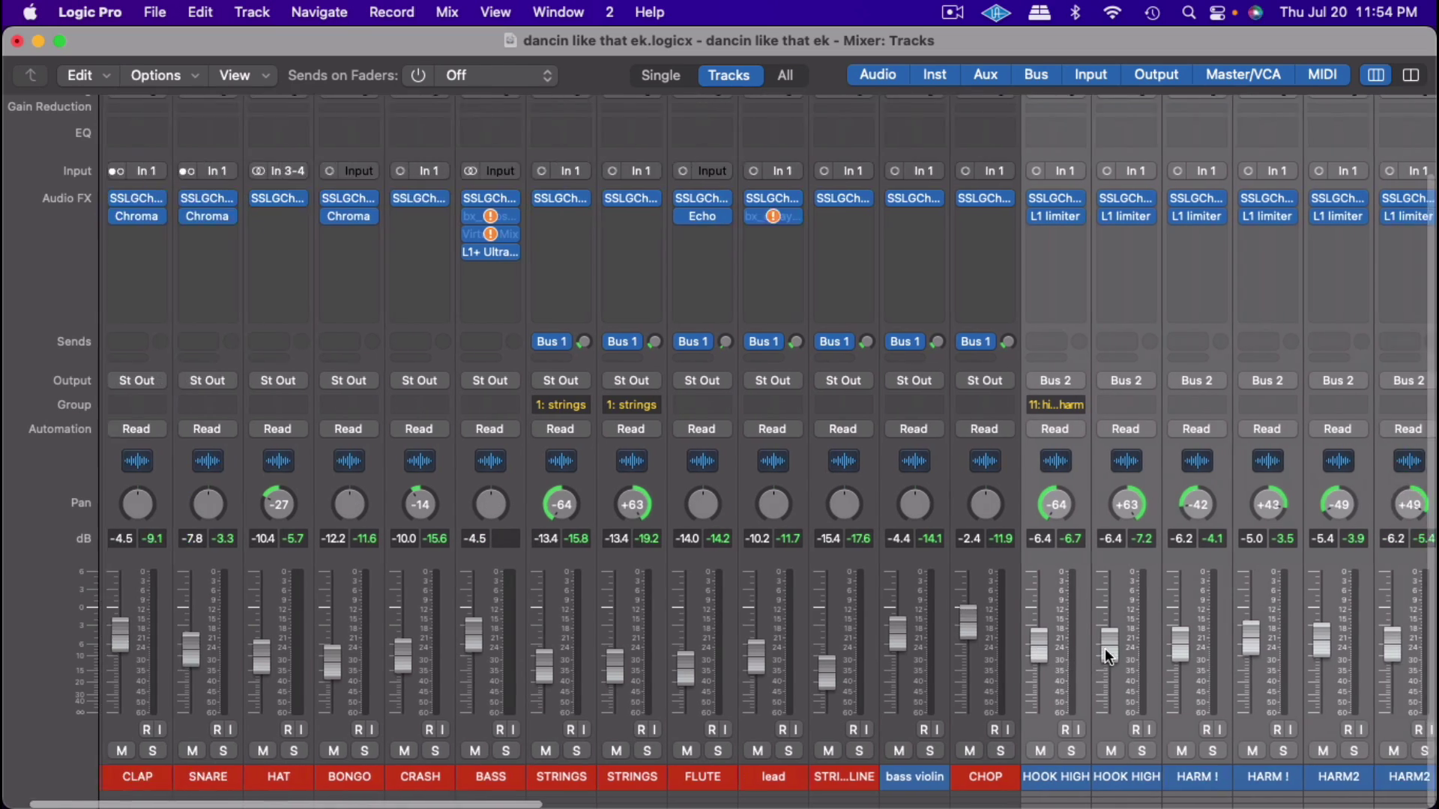
pyautogui.hscroll(1, 1105, 649)
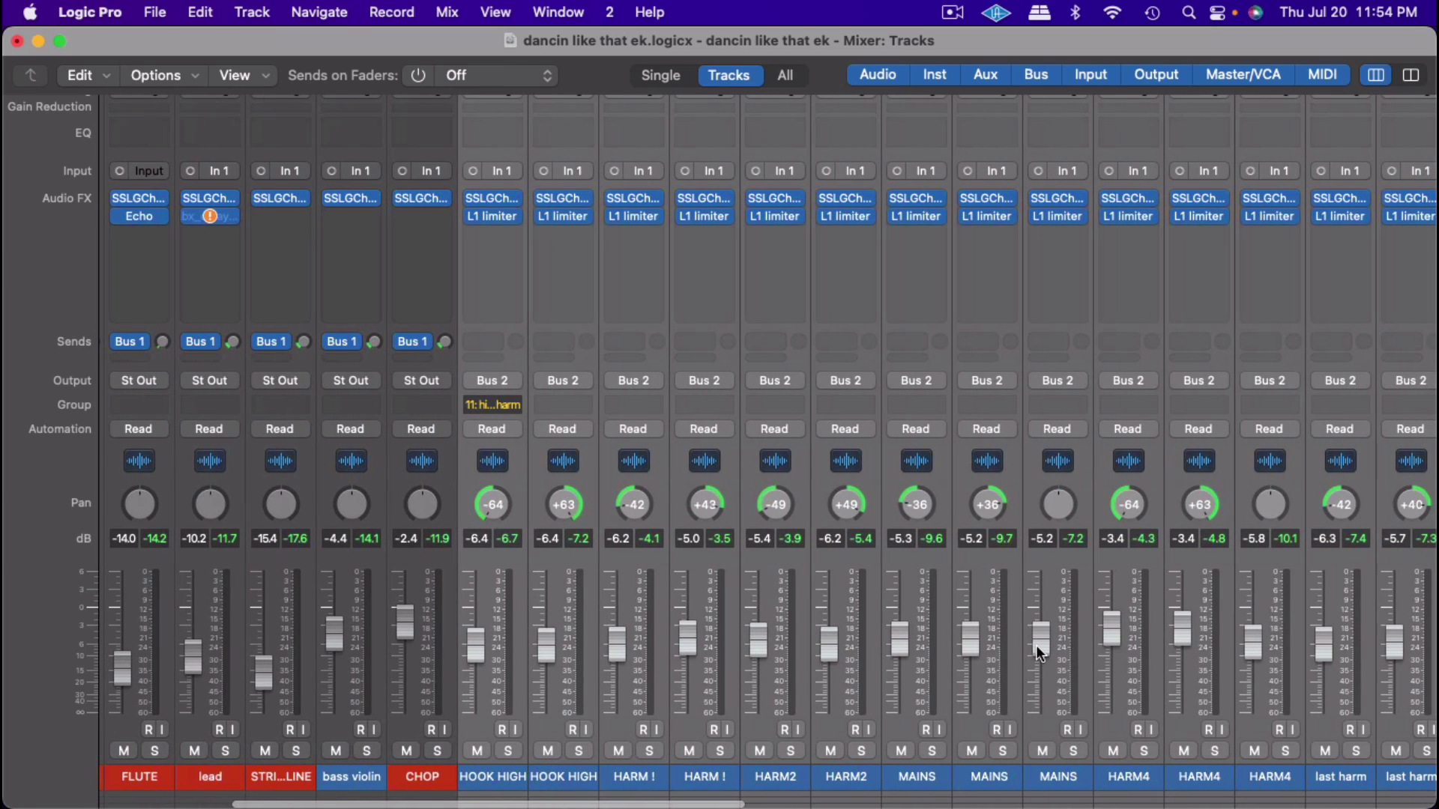
pyautogui.moveTo(1036, 646); pyautogui.dragTo(1036, 630)
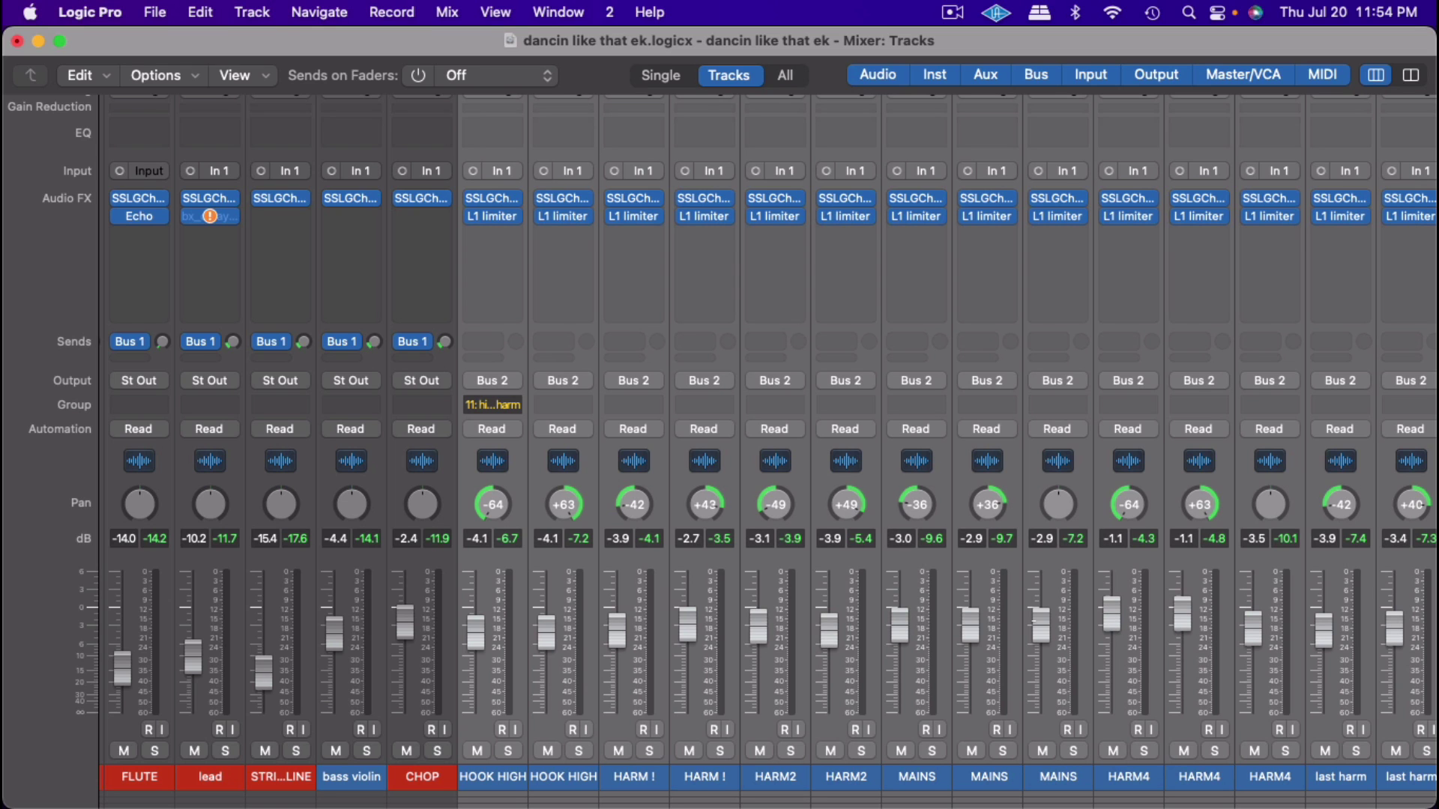
# Step: Play the song and raise the BGVOXS volume fader to 2.2 dB in the mix
pyautogui.hscroll(5, 1033, 619)
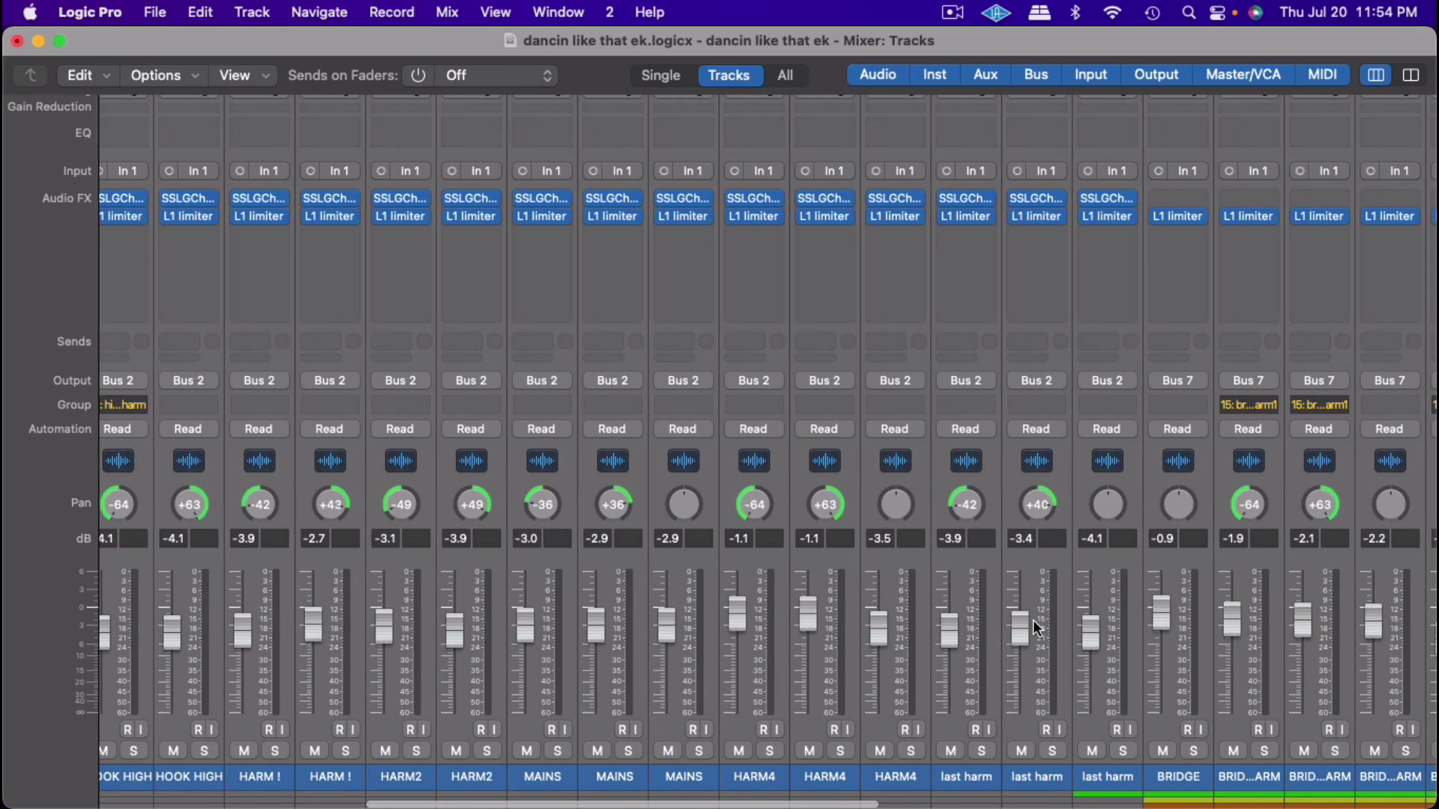
pyautogui.press('space')
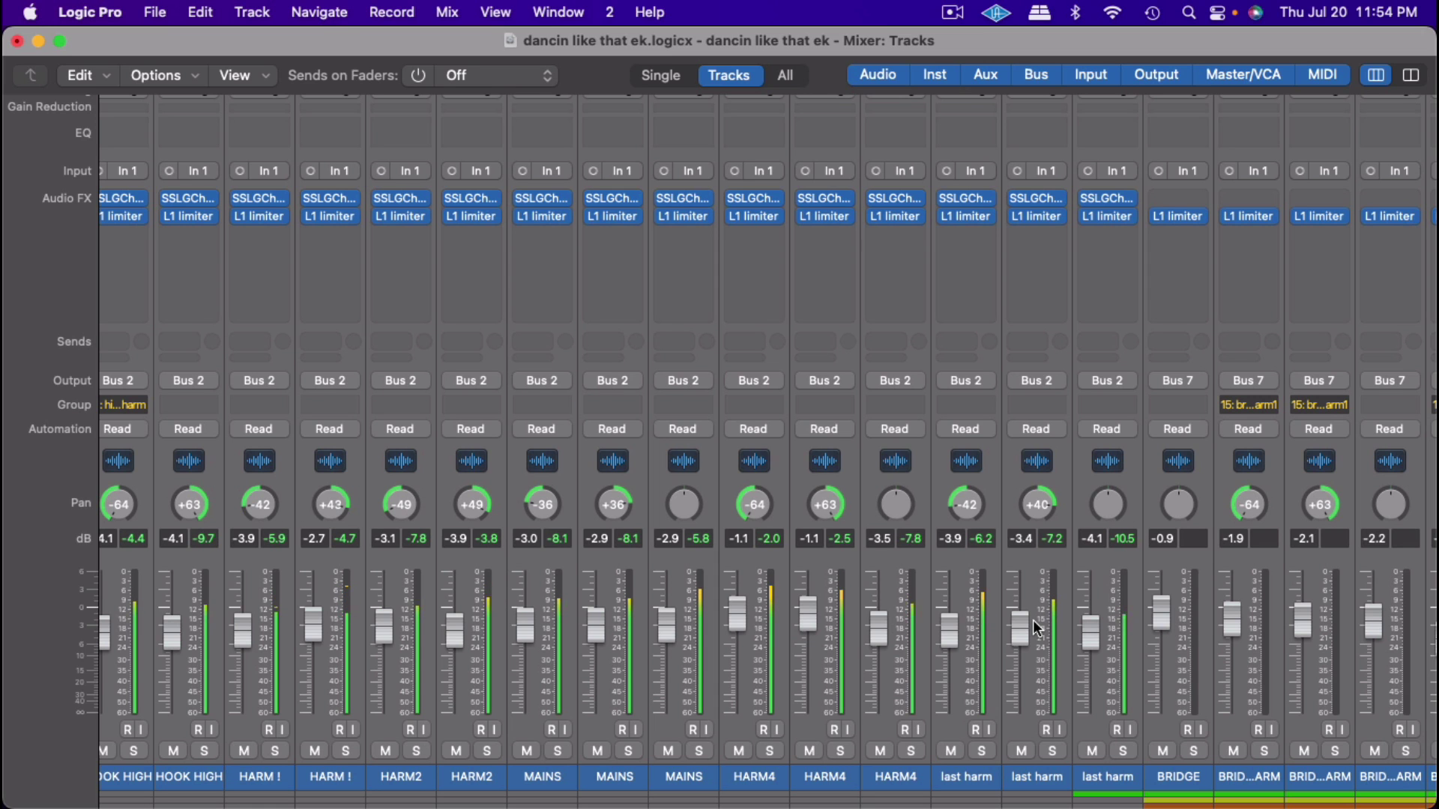
pyautogui.hscroll(10, 1035, 628)
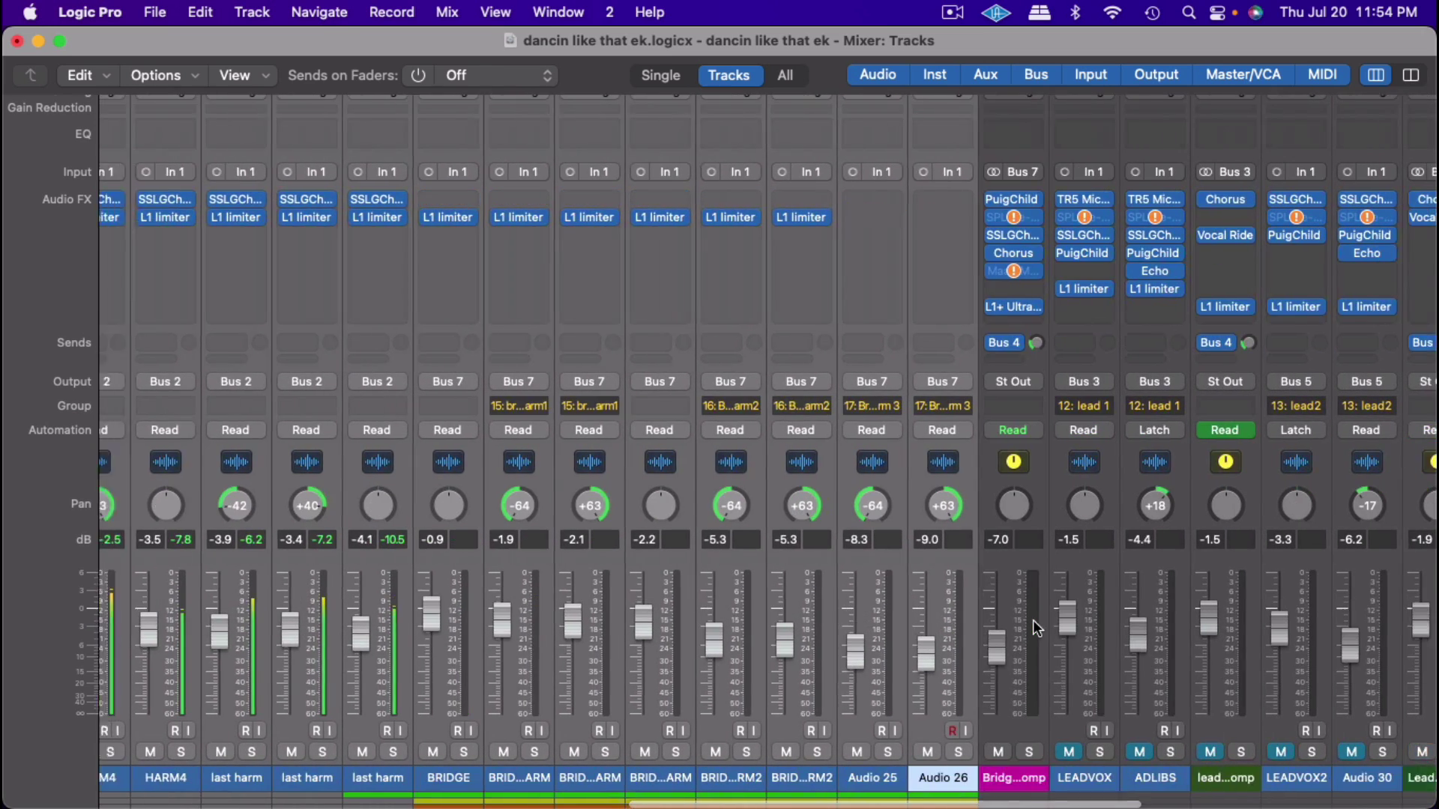
pyautogui.hscroll(10, 1036, 628)
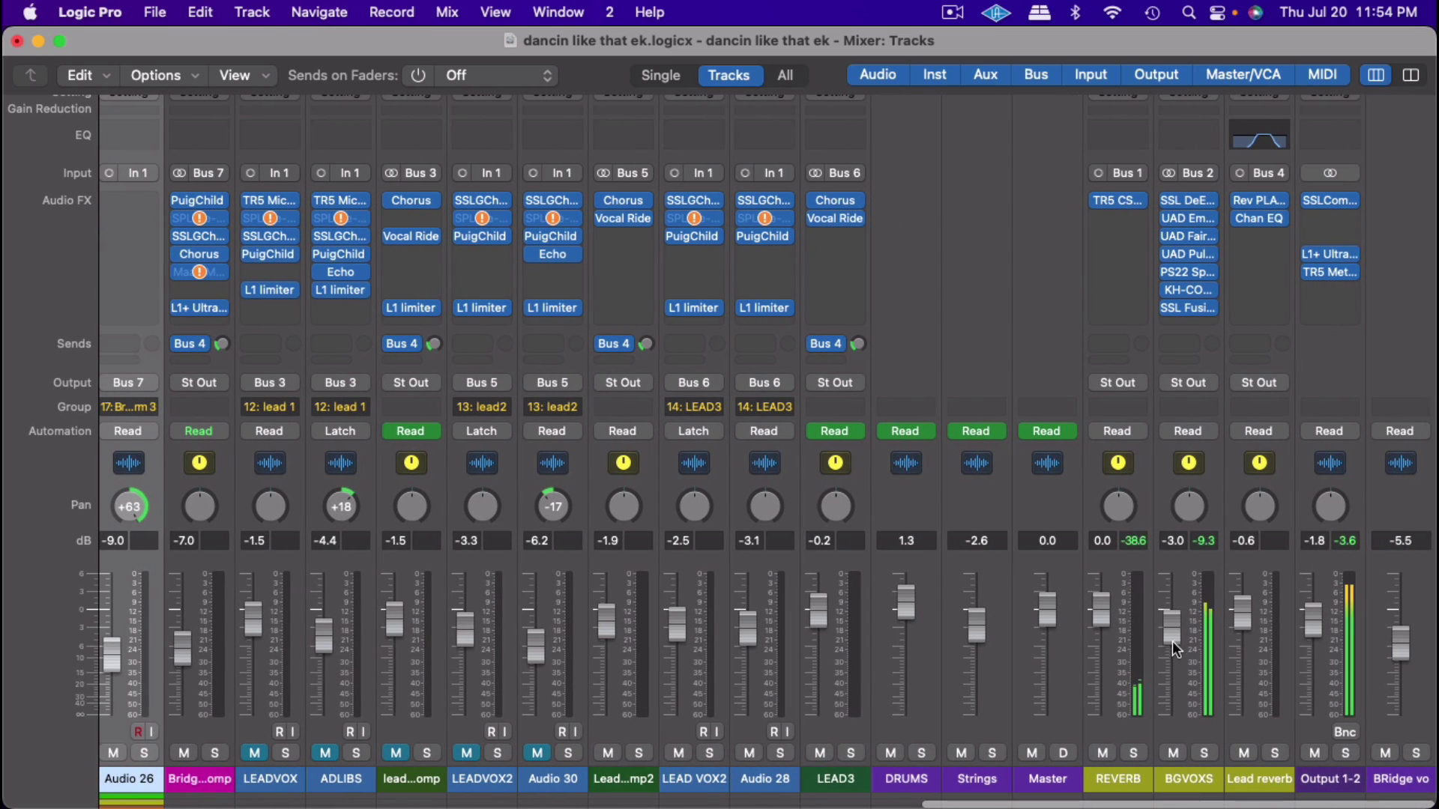
pyautogui.moveTo(1173, 638); pyautogui.dragTo(1172, 596)
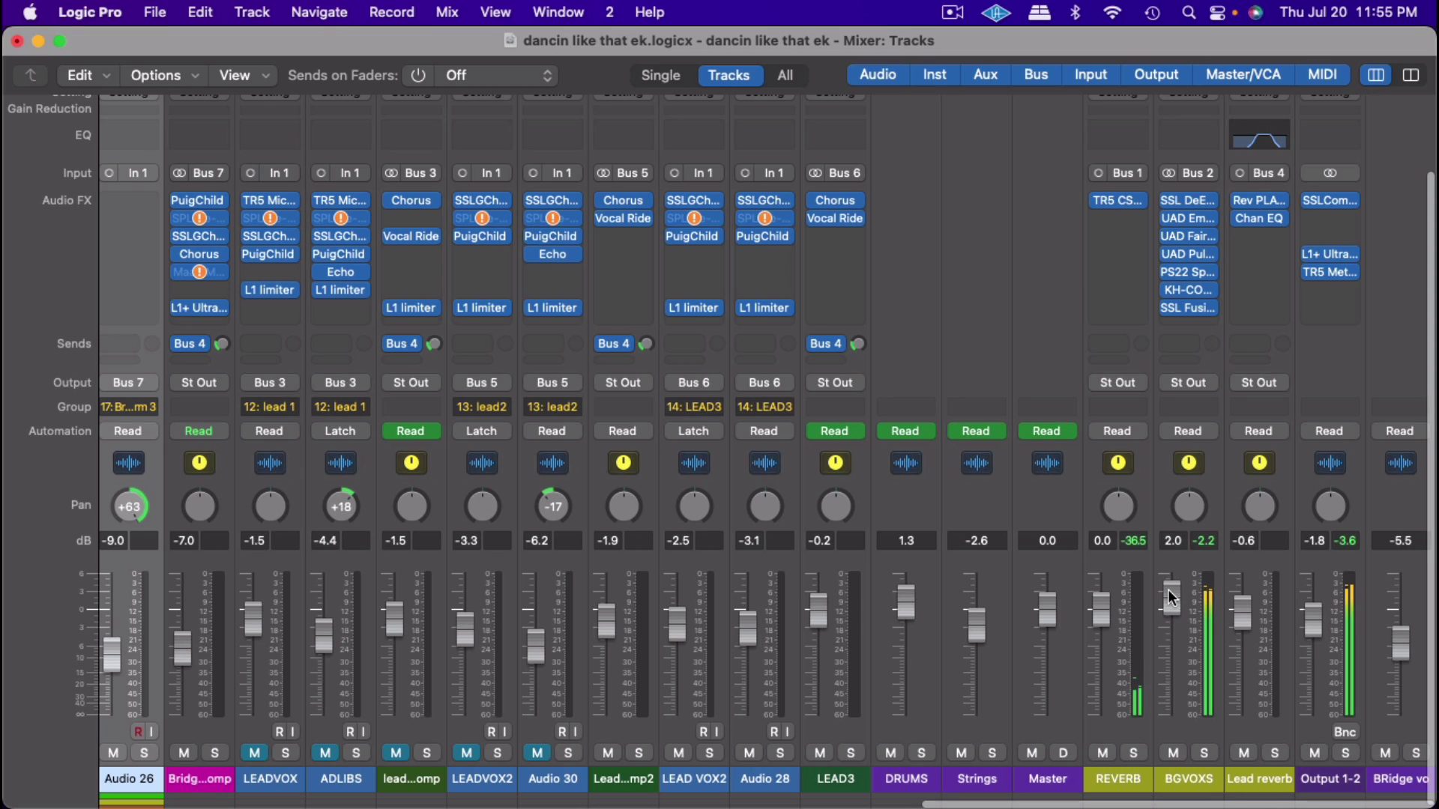
pyautogui.moveTo(1168, 591); pyautogui.dragTo(1167, 588)
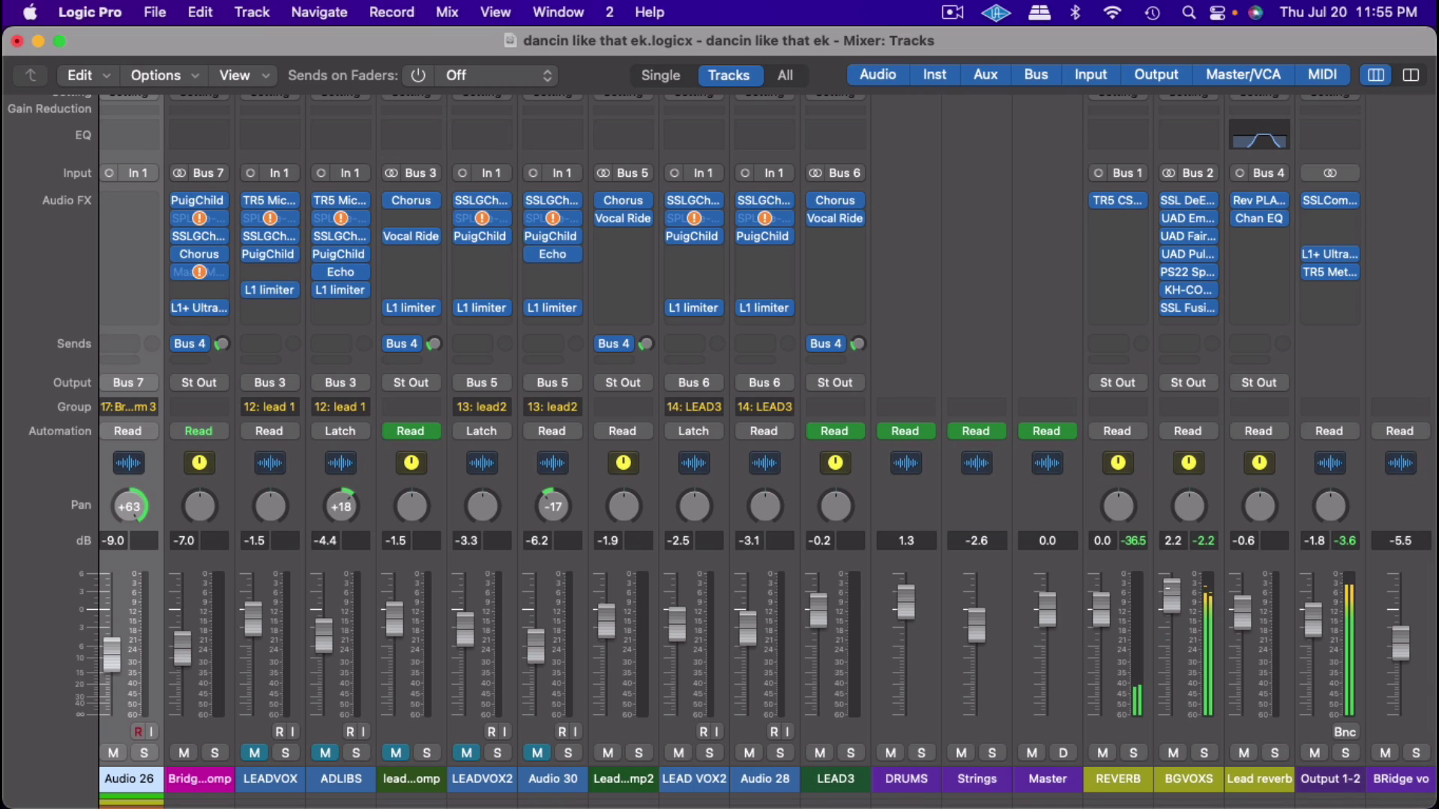
# Step: Solo BGVOXS, select its channel, and add a send from it to Bus 8
pyautogui.click(1206, 753)
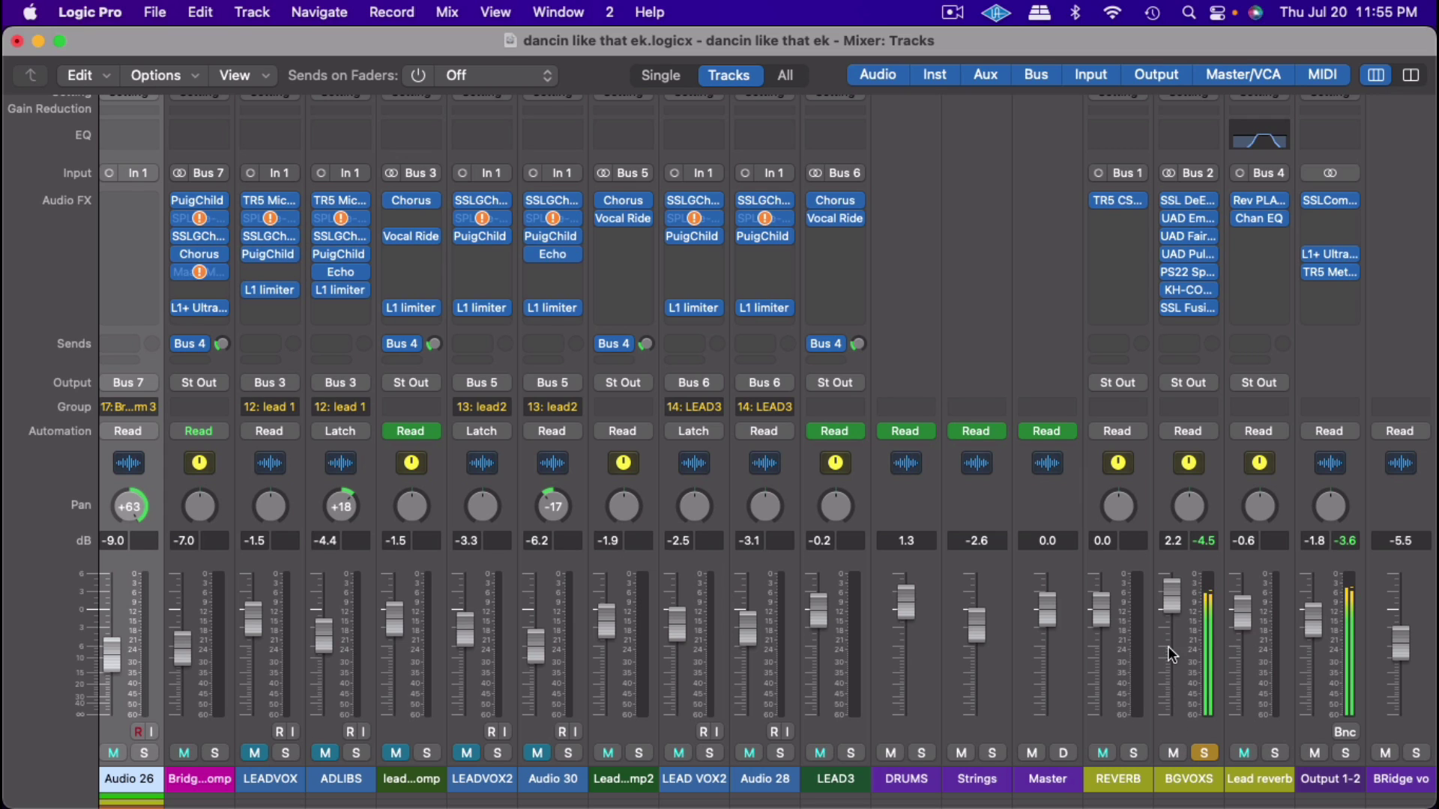
pyautogui.click(1177, 731)
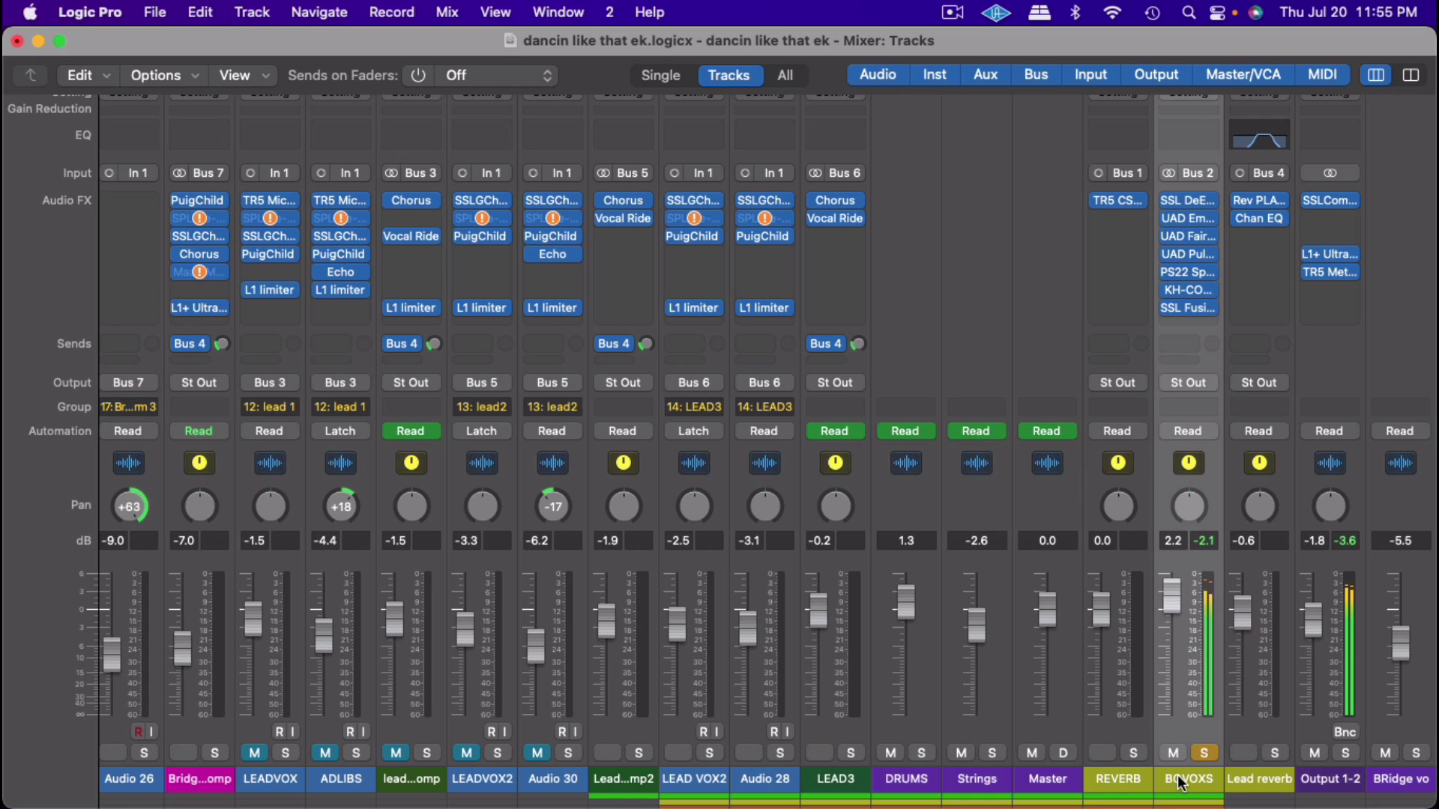
pyautogui.hscroll(1, 1177, 735)
pyautogui.click(1185, 342)
pyautogui.moveTo(1203, 375)
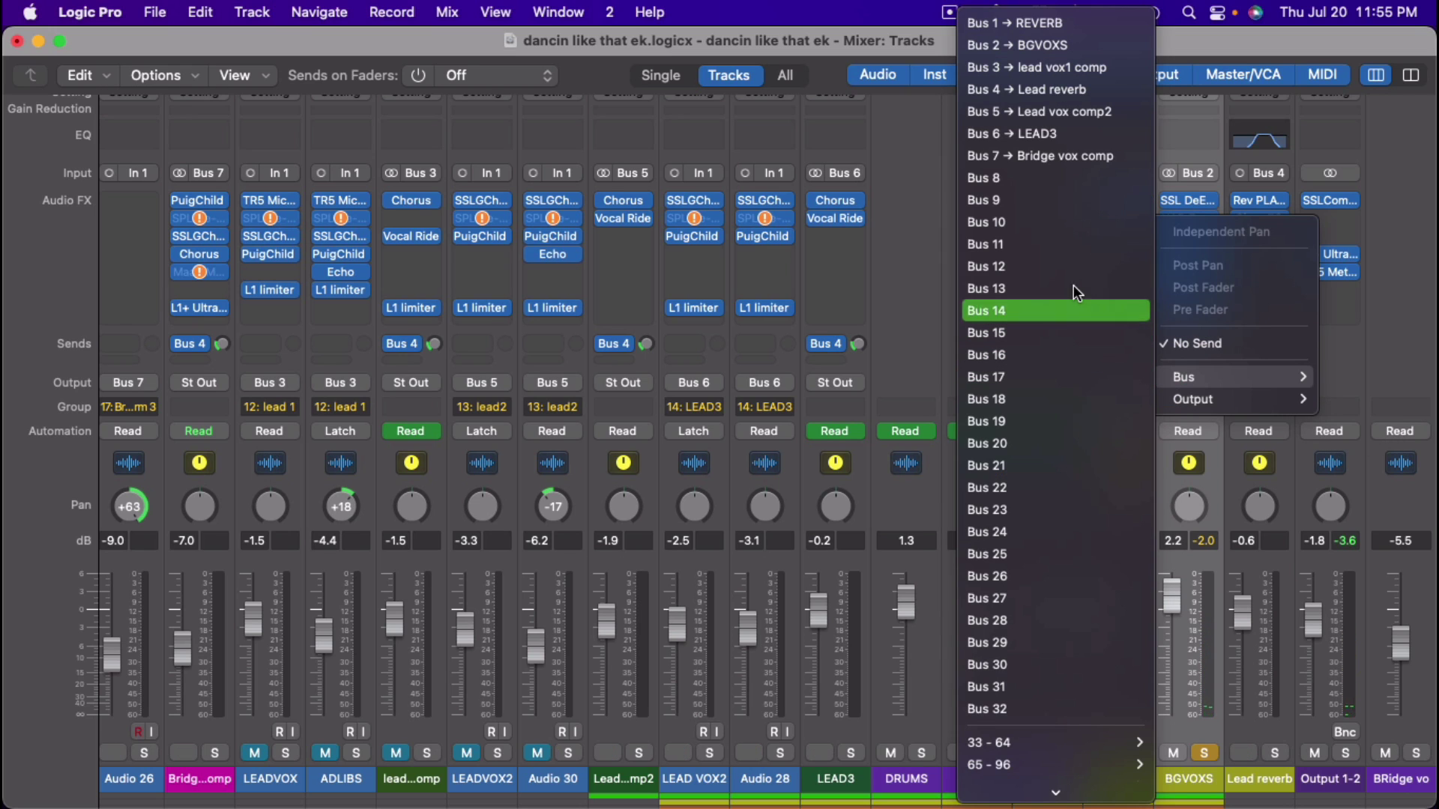
pyautogui.click(1063, 177)
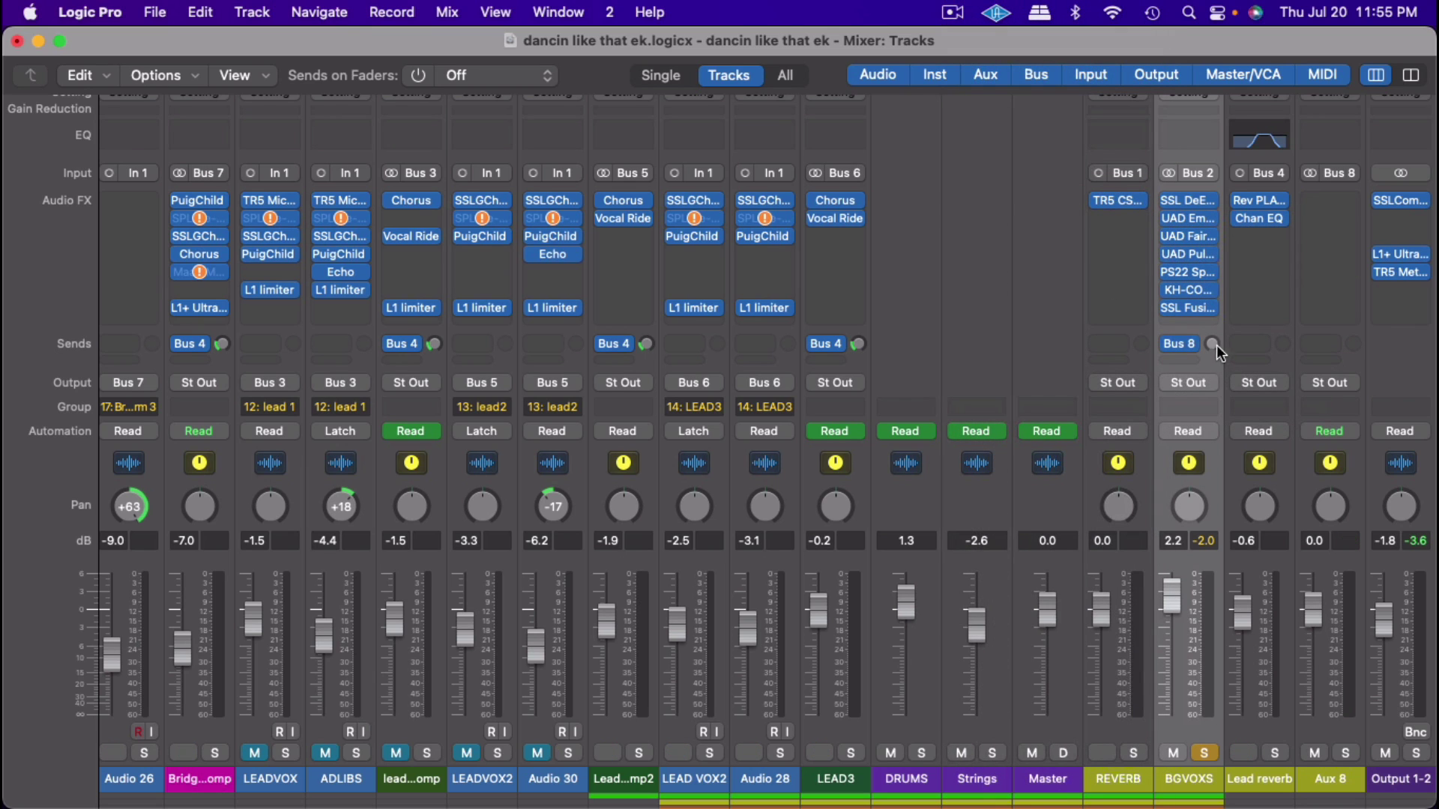
# Step: Raise the Bus 8 send level on BGVOXS and rename the Aux 8 channel to "delay"
pyautogui.moveTo(1215, 345); pyautogui.dragTo(1216, 330)
pyautogui.moveTo(1213, 245)
pyautogui.hscroll(2, 1327, 805)
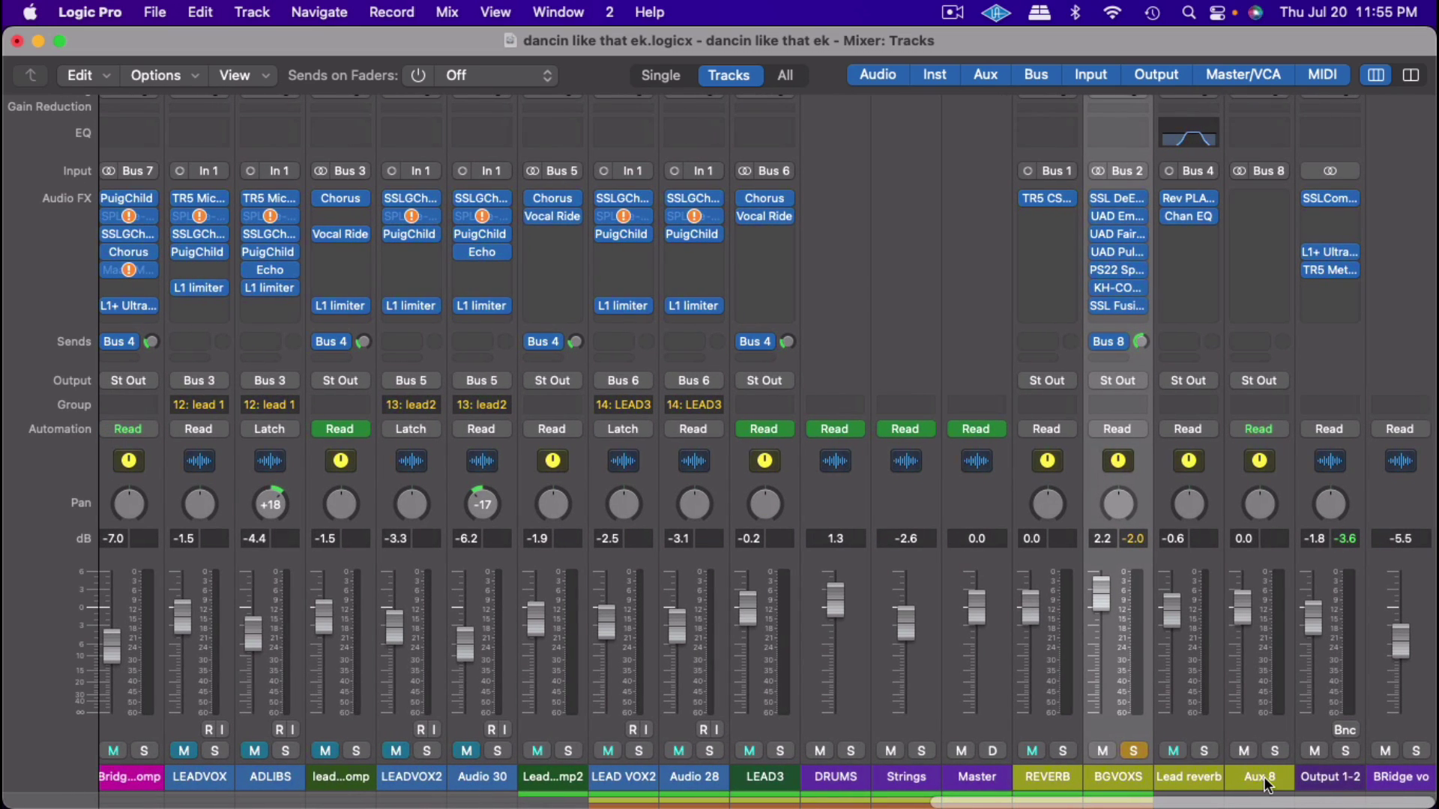
pyautogui.doubleClick(1267, 783)
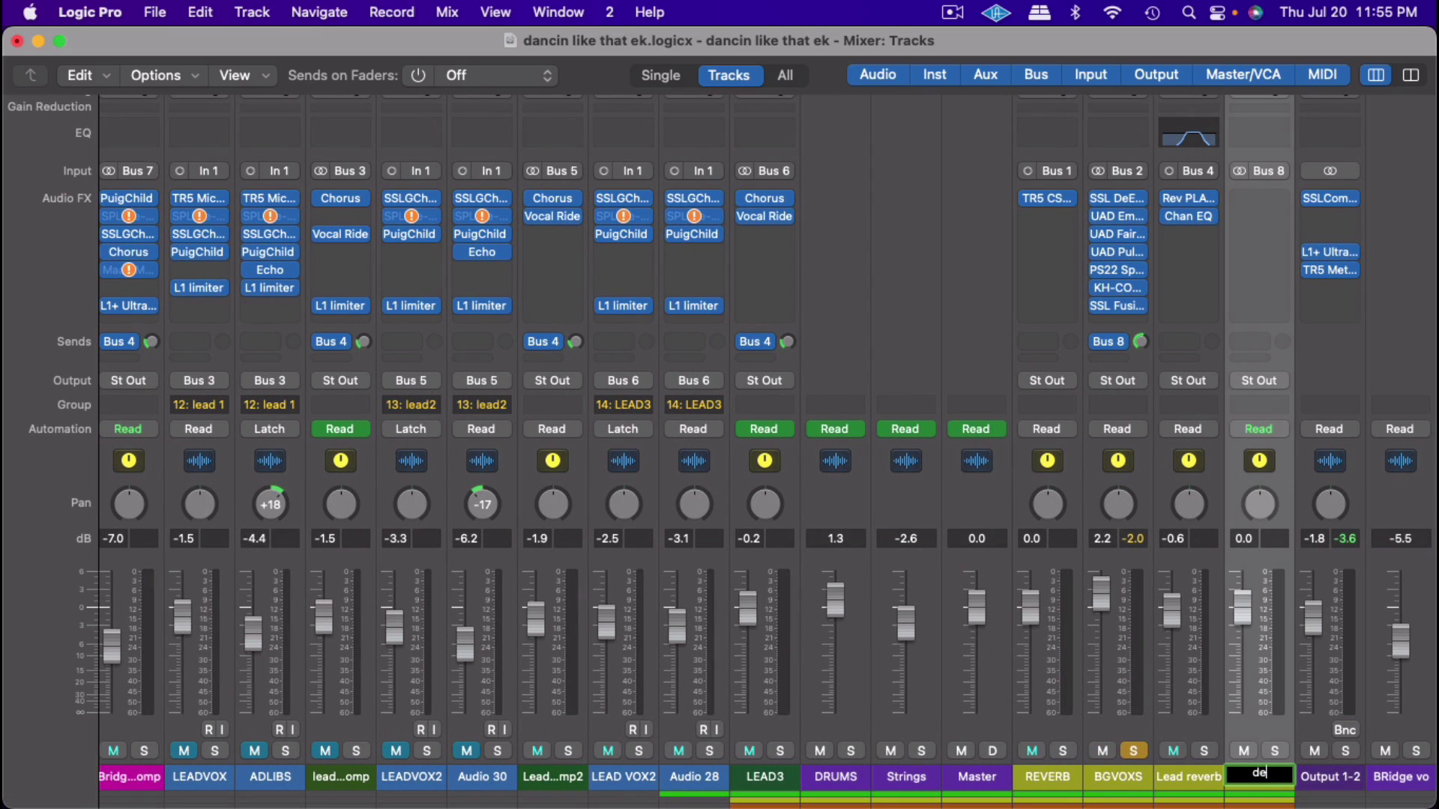
pyautogui.press('Return')
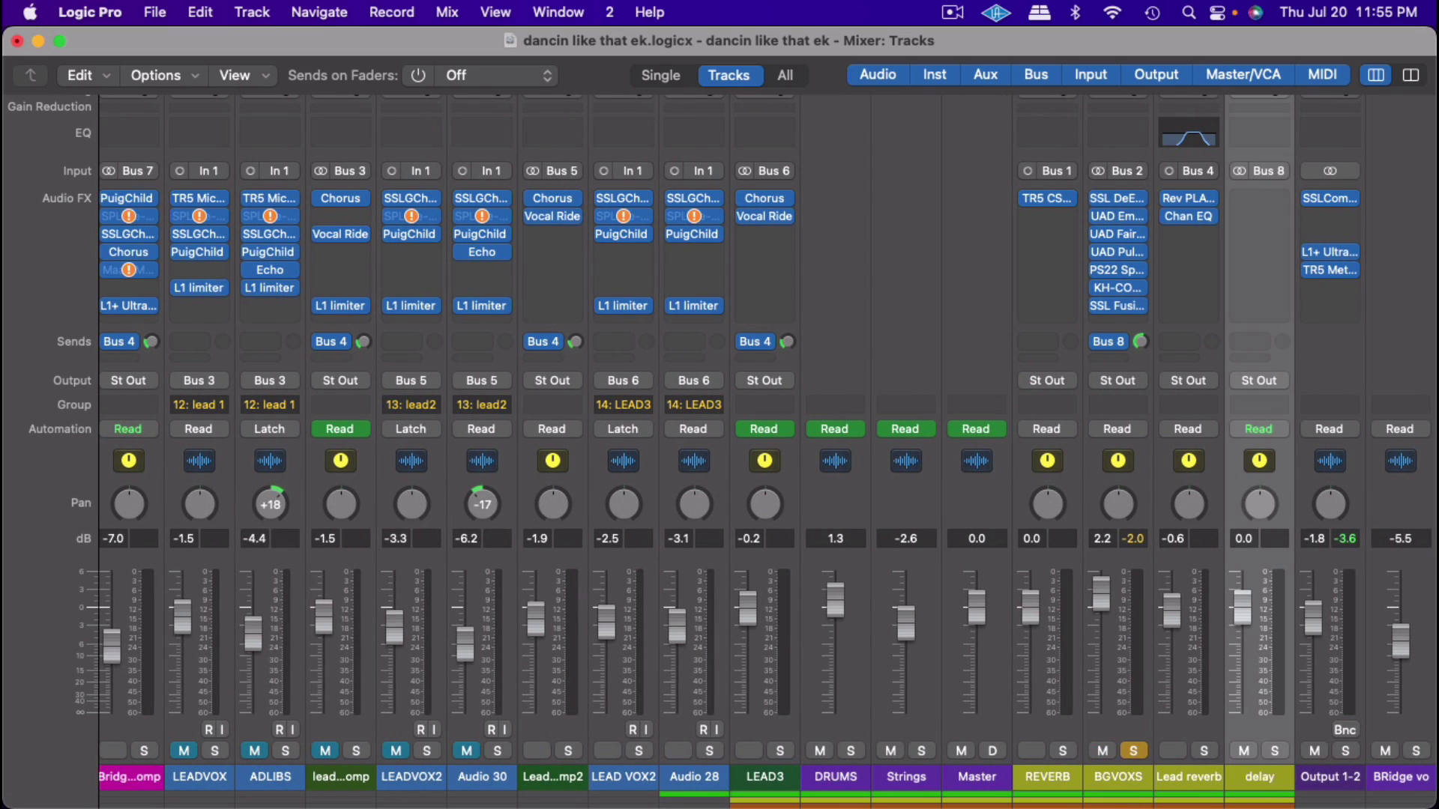
# Step: Insert the stereo Waves H-Delay plug-in in the first effect slot of the delay channel
pyautogui.click(1266, 192)
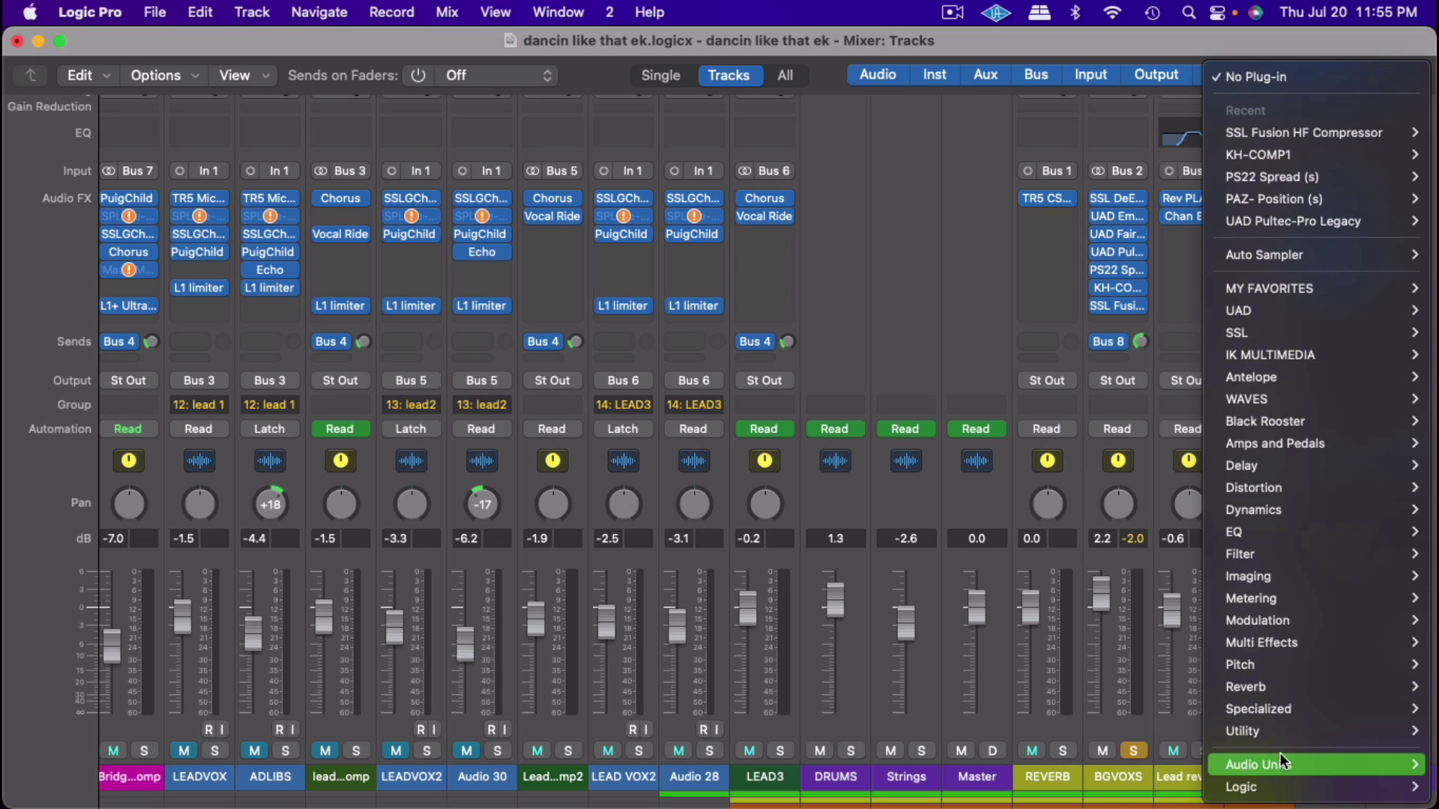
pyautogui.moveTo(1280, 764)
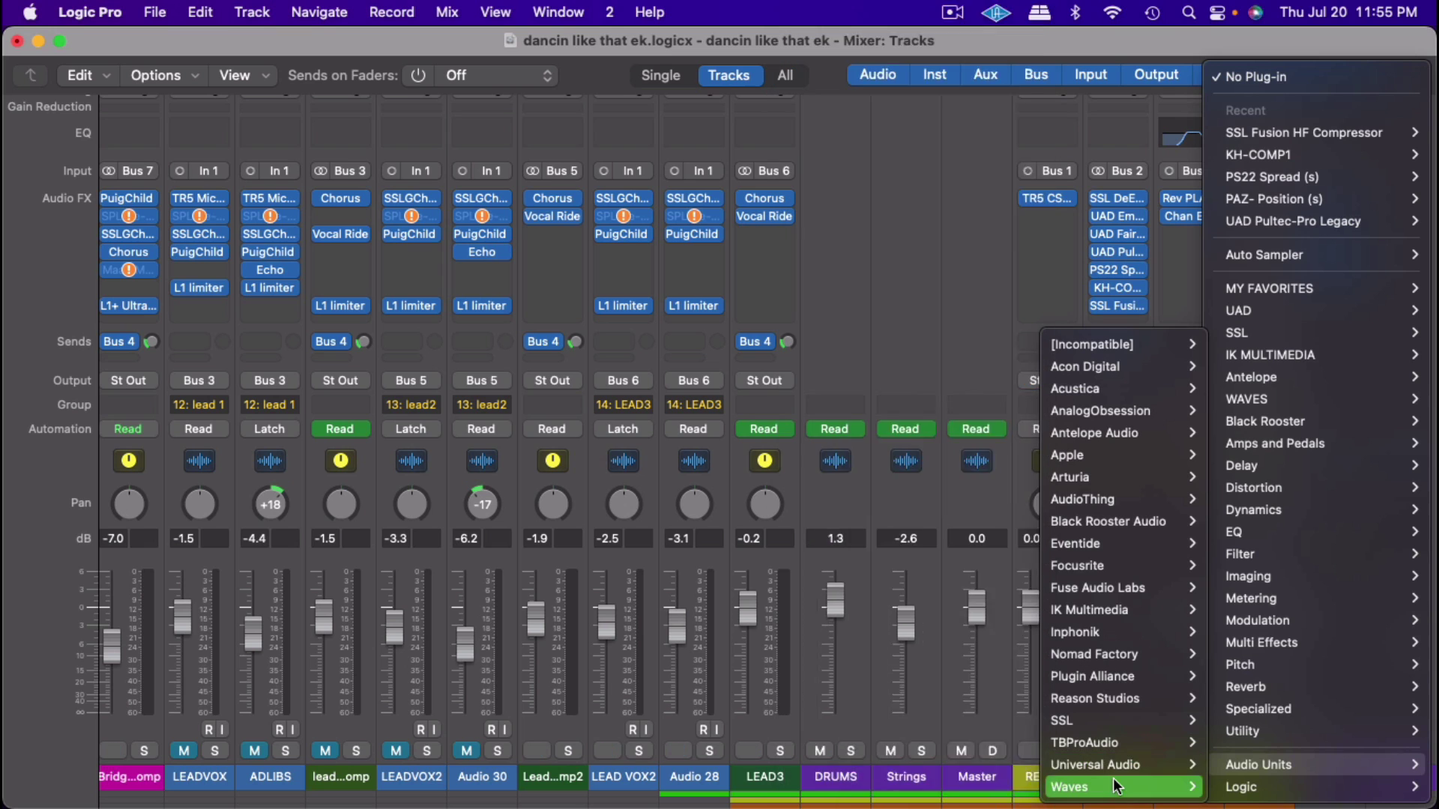
pyautogui.moveTo(1122, 788)
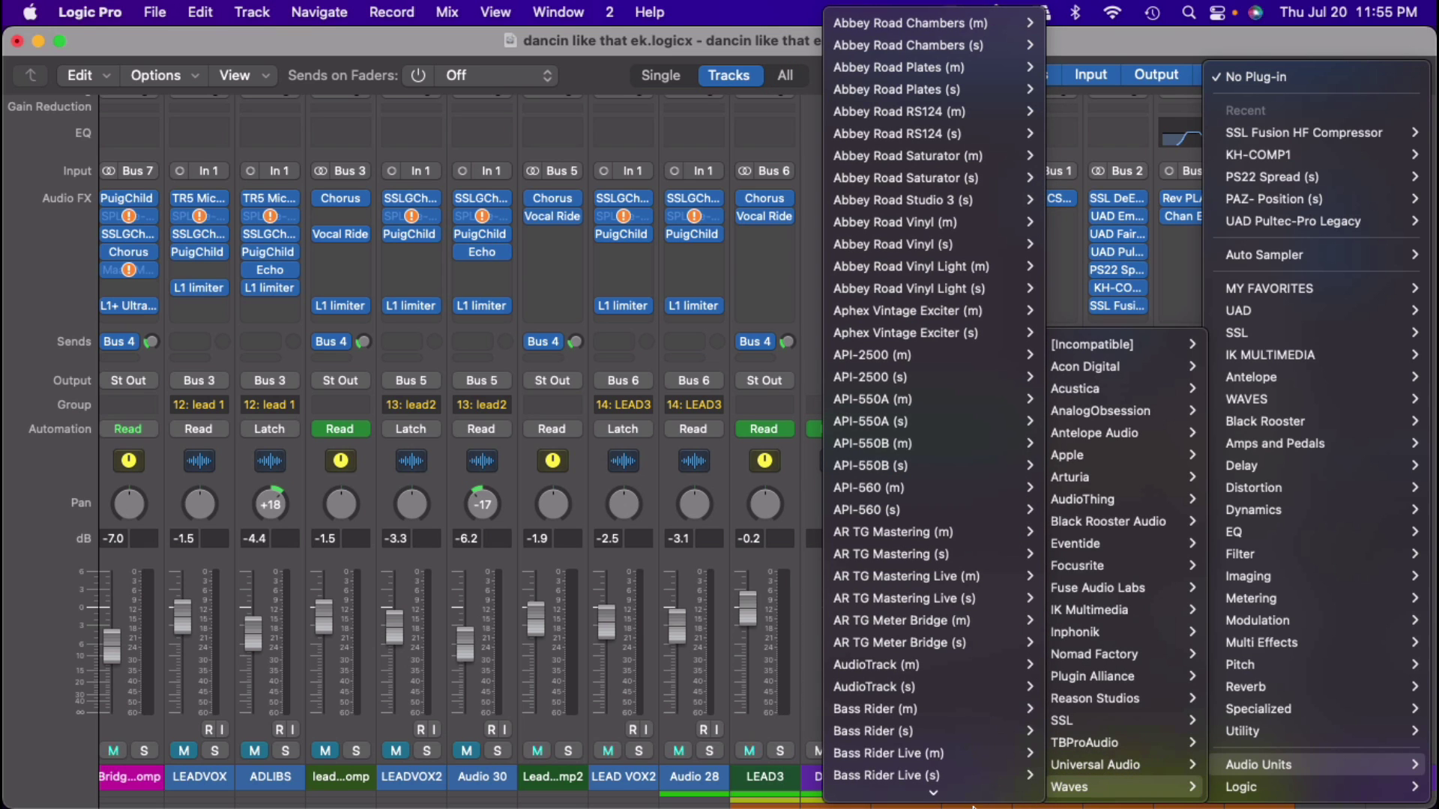
pyautogui.moveTo(948, 791)
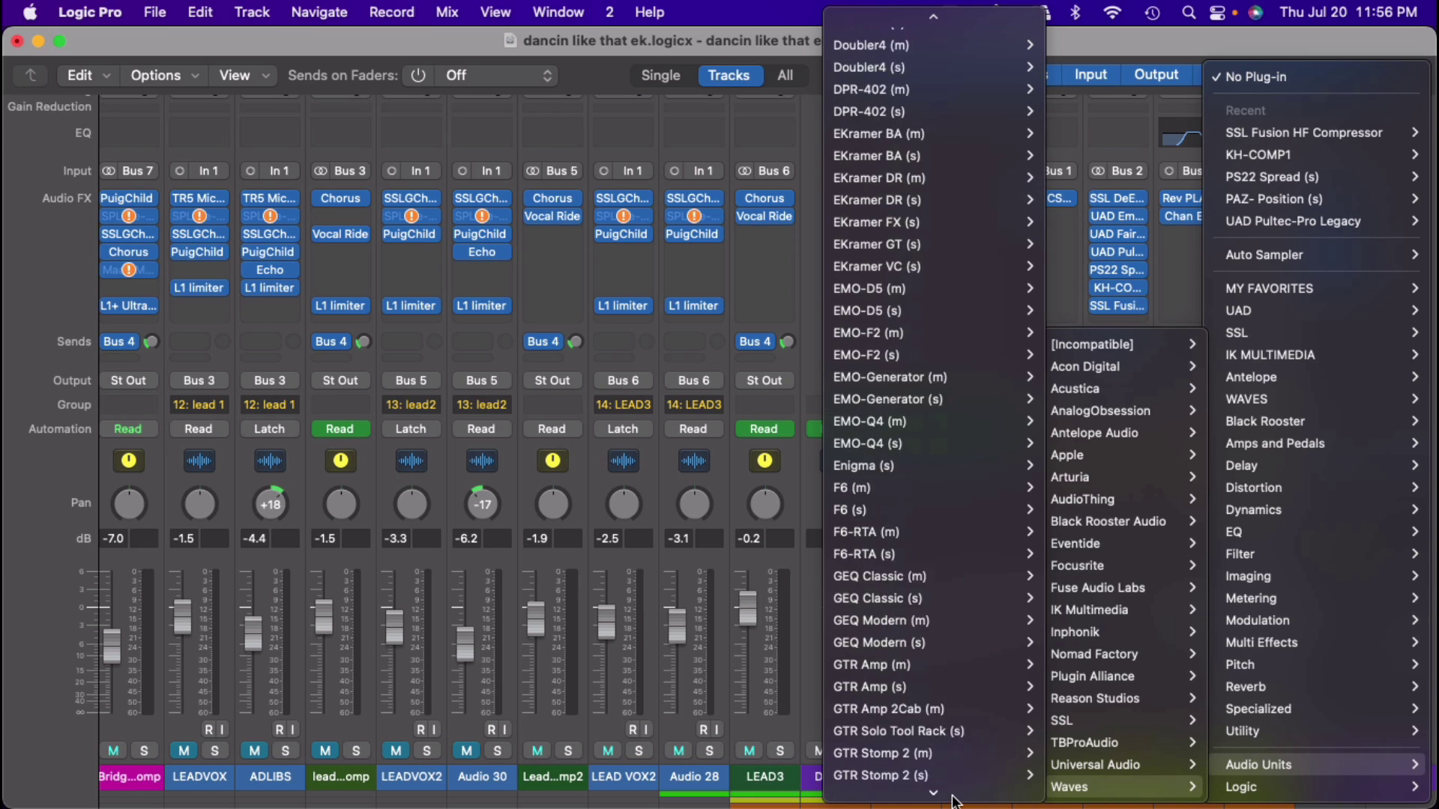
pyautogui.moveTo(956, 752)
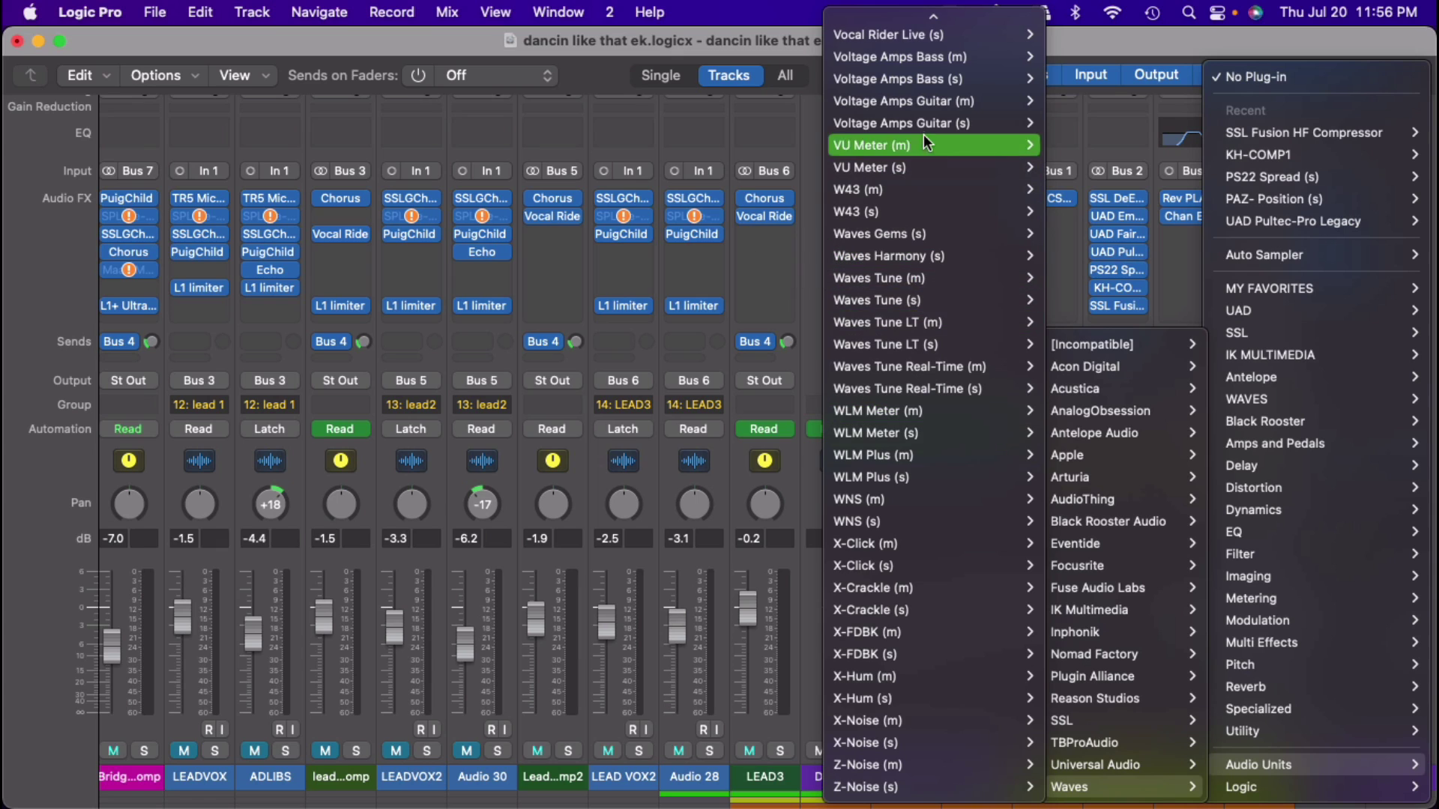
pyautogui.moveTo(925, 33)
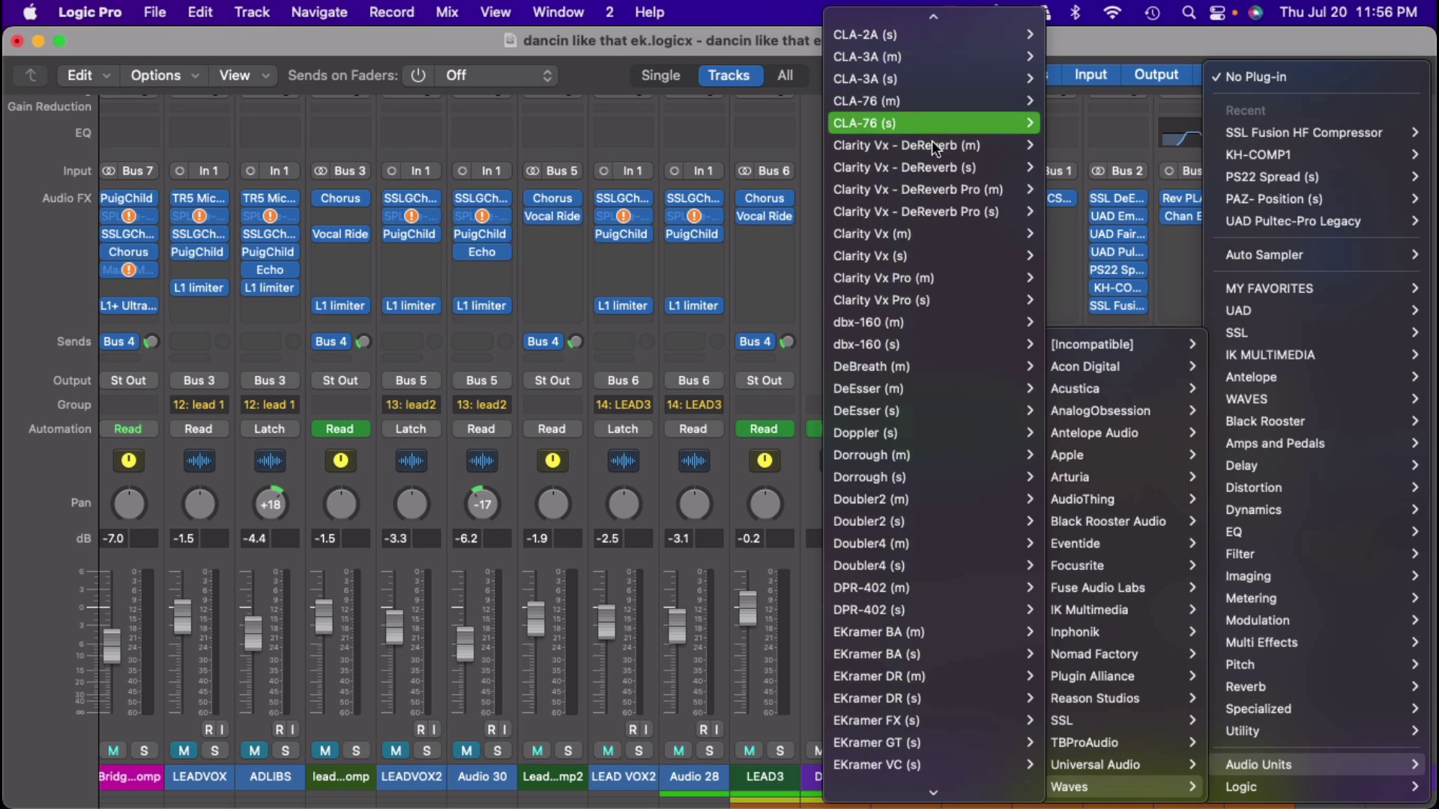
pyautogui.moveTo(937, 234)
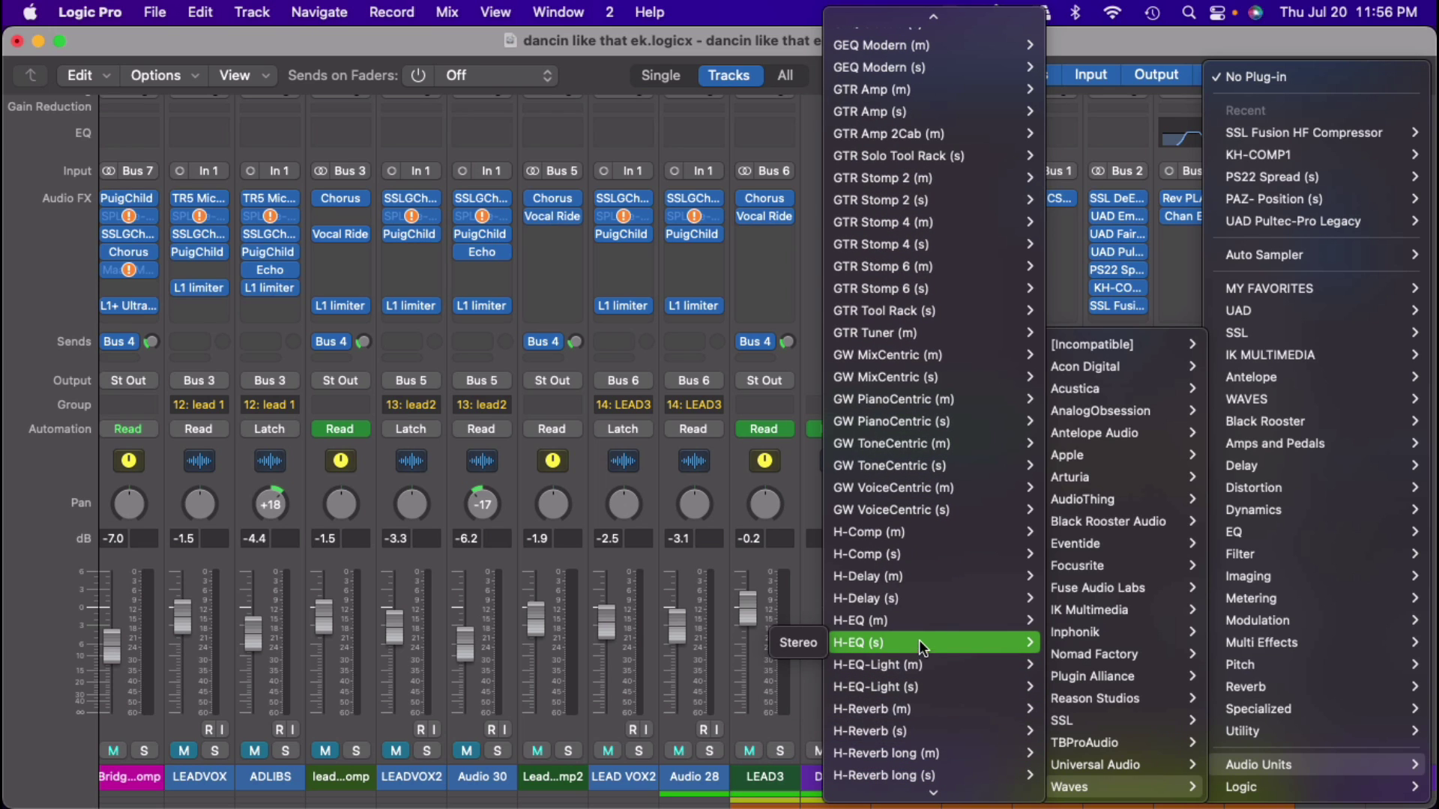
pyautogui.click(818, 599)
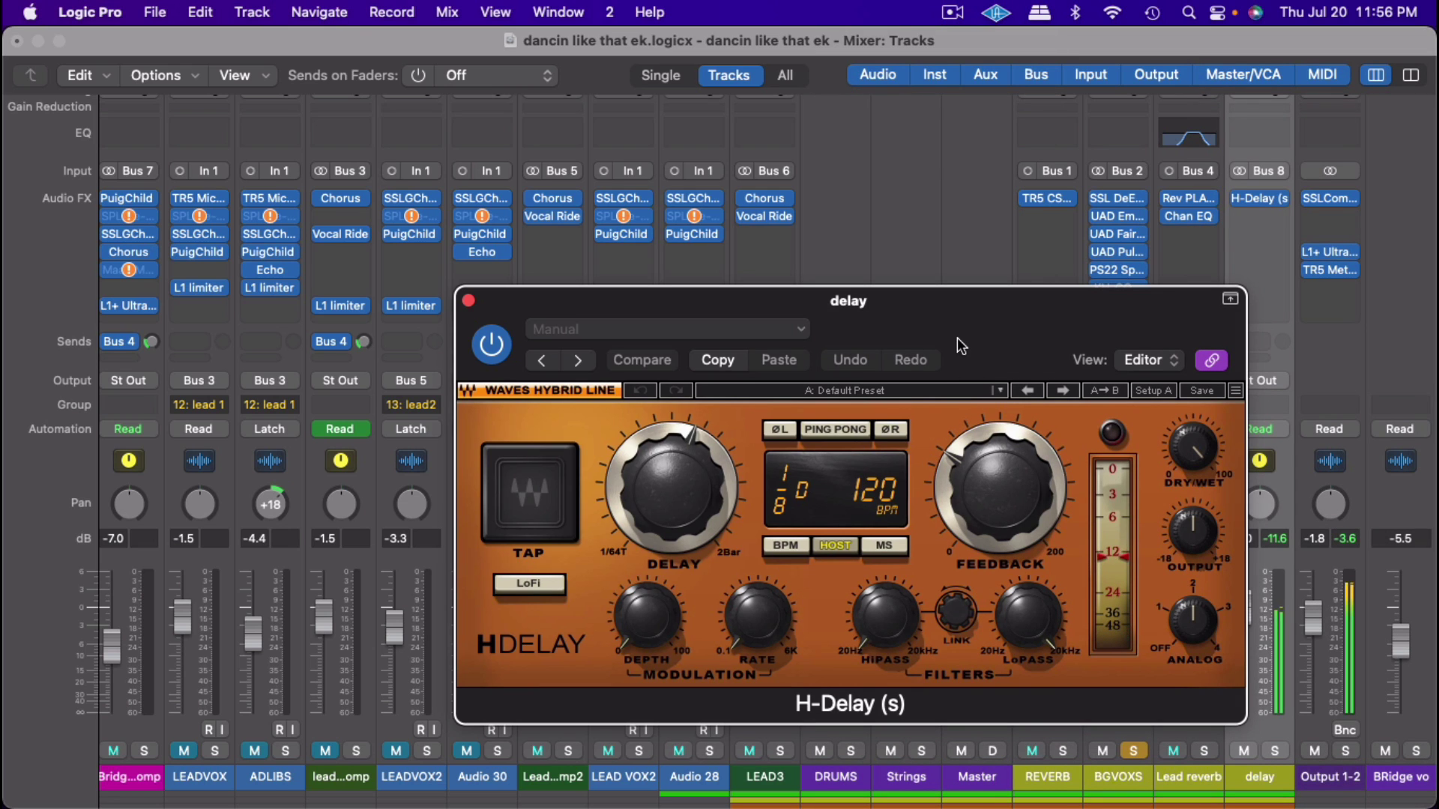
pyautogui.moveTo(957, 339); pyautogui.dragTo(888, 316)
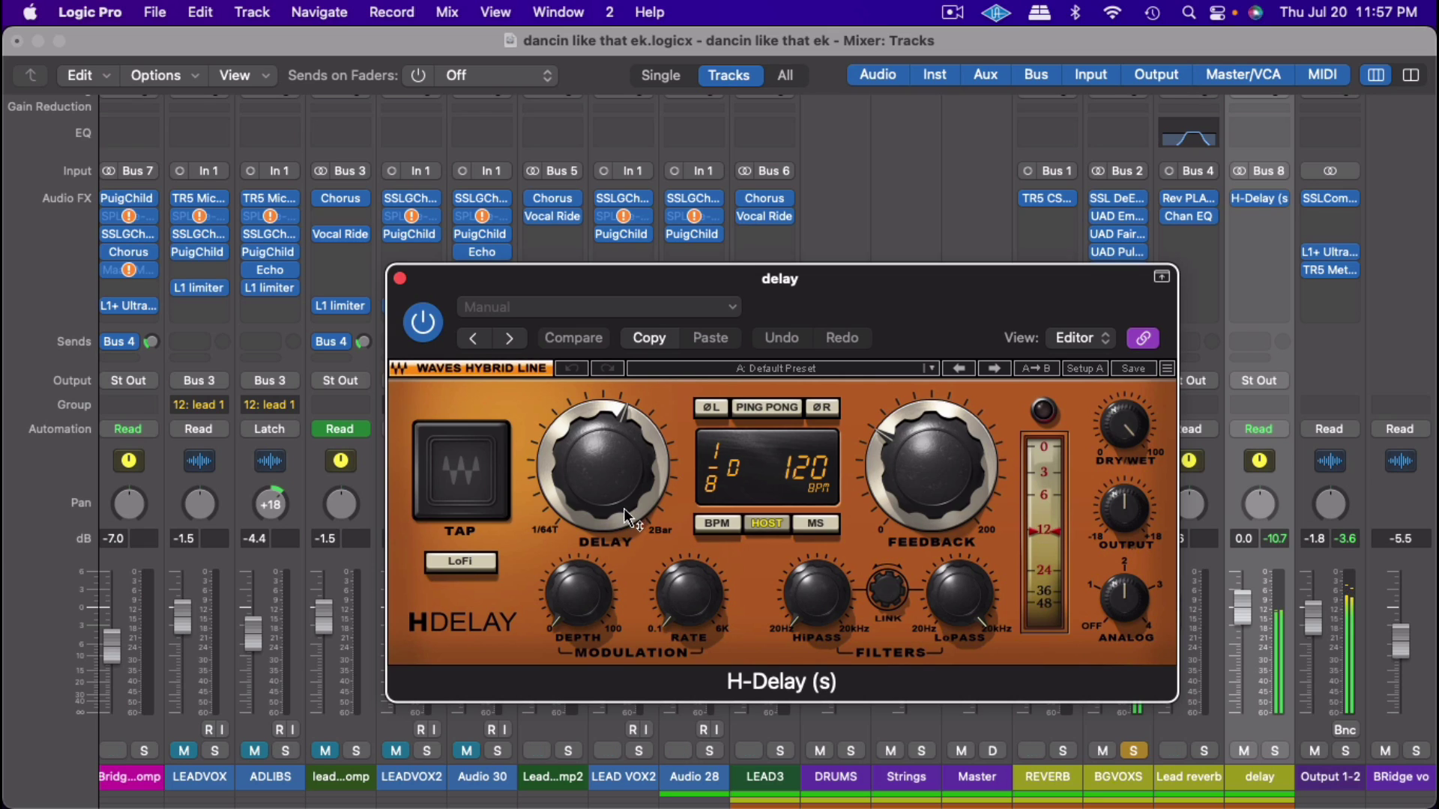
# Step: Load the Classics preset Basic Stereo Lo Fi in H-Delay and turn its feedback down to minimum
pyautogui.click(698, 367)
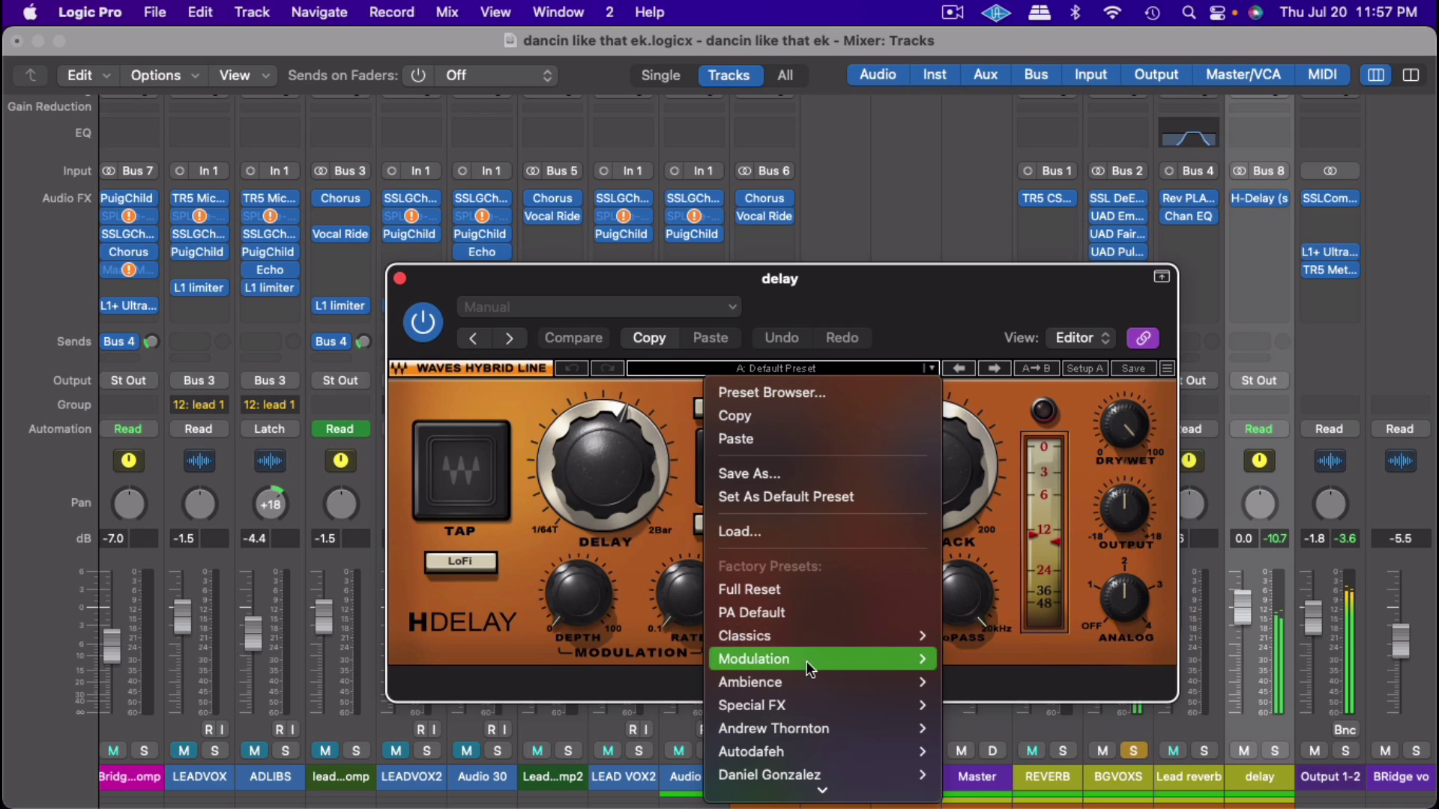
pyautogui.moveTo(811, 649)
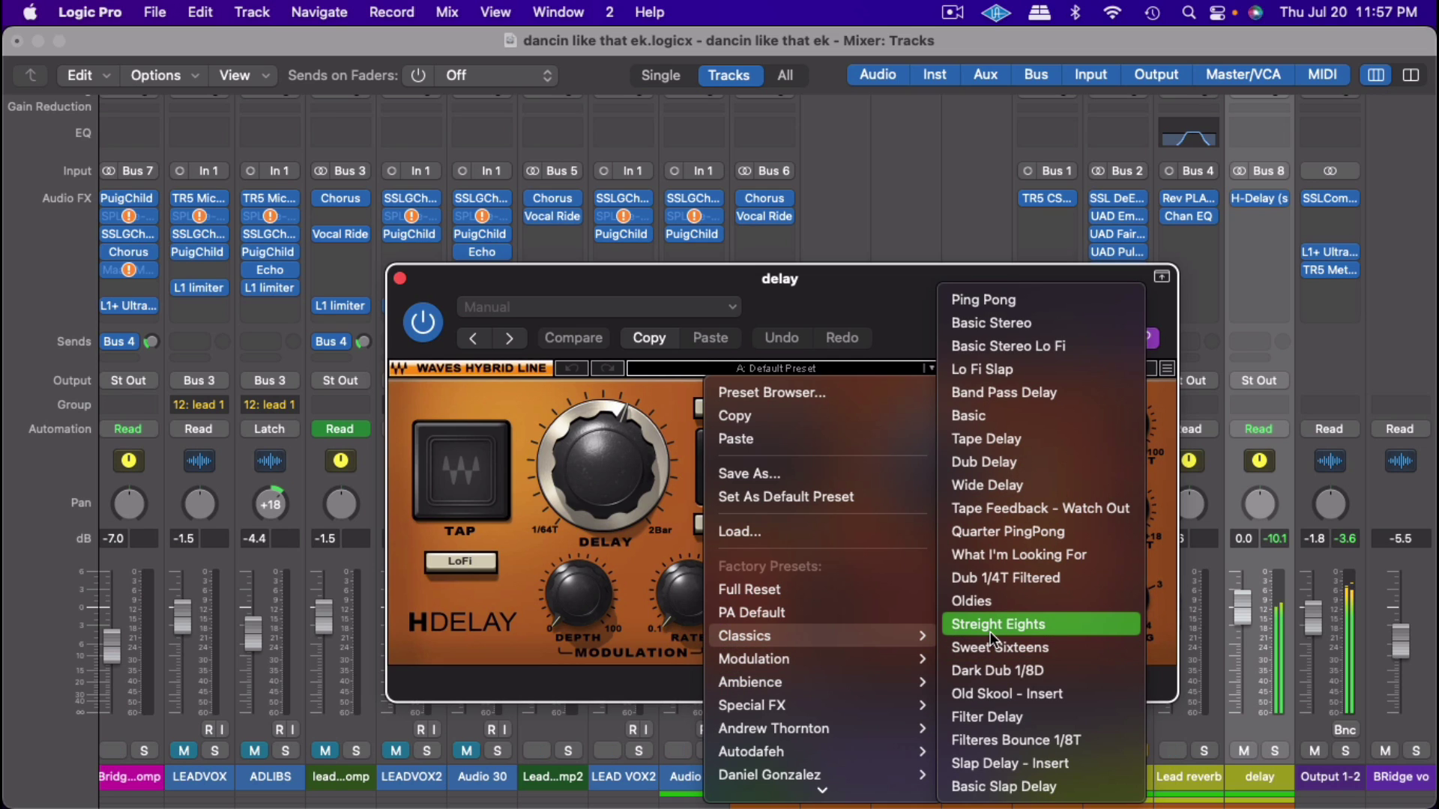
pyautogui.click(1011, 345)
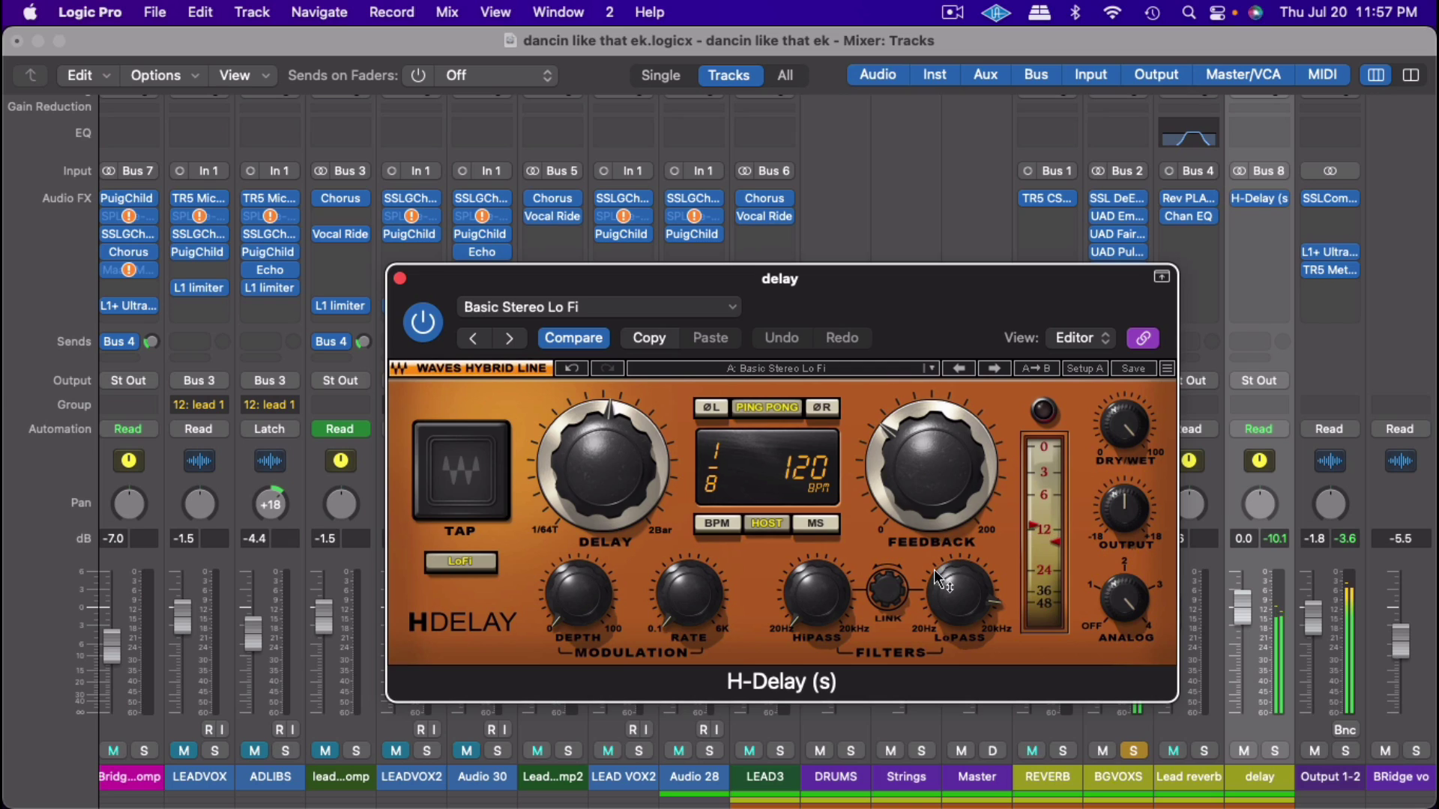
pyautogui.moveTo(924, 623)
pyautogui.moveTo(919, 516); pyautogui.dragTo(919, 569)
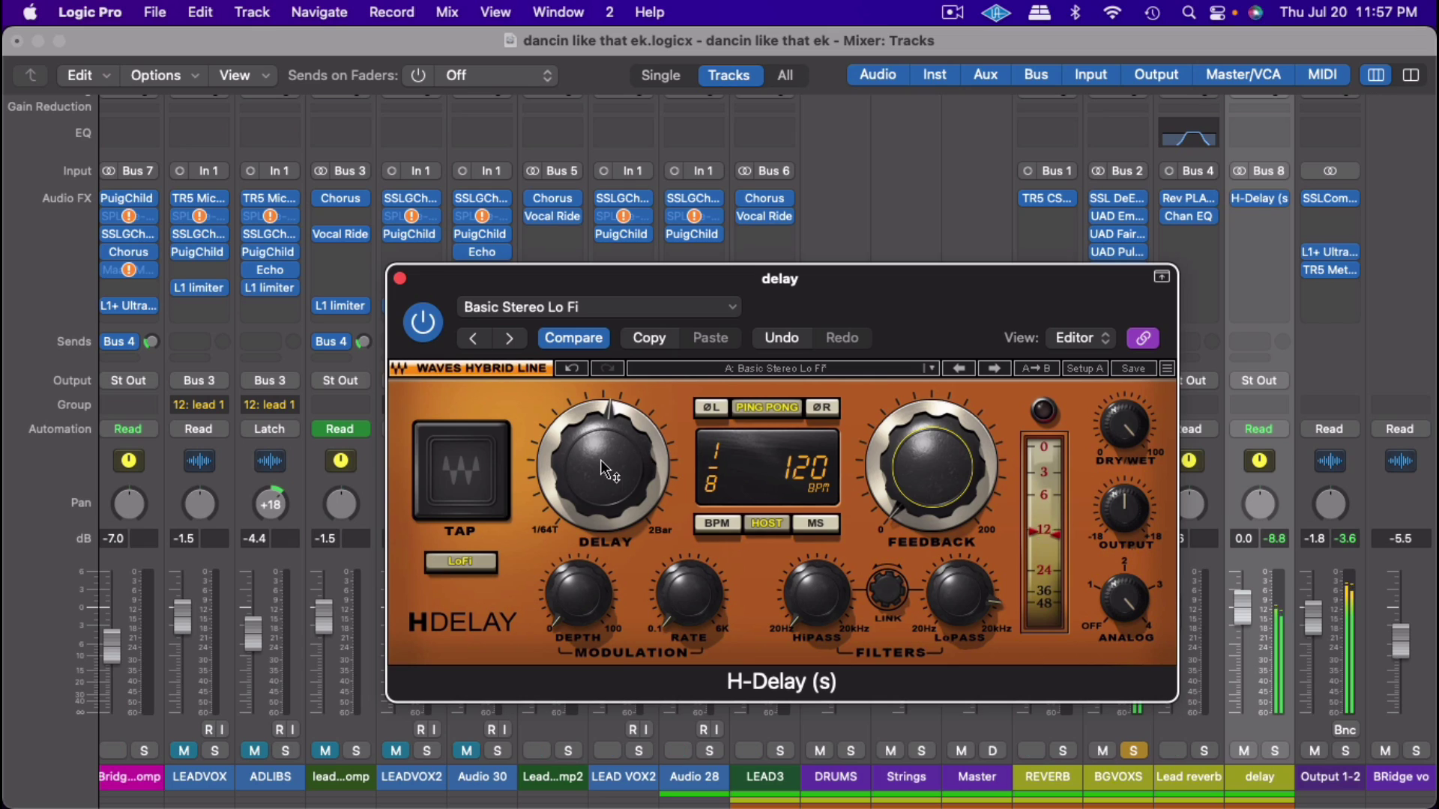
# Step: Switch H-Delay from host sync to BPM mode and set the delay time to 1/16
pyautogui.moveTo(603, 464); pyautogui.dragTo(603, 494)
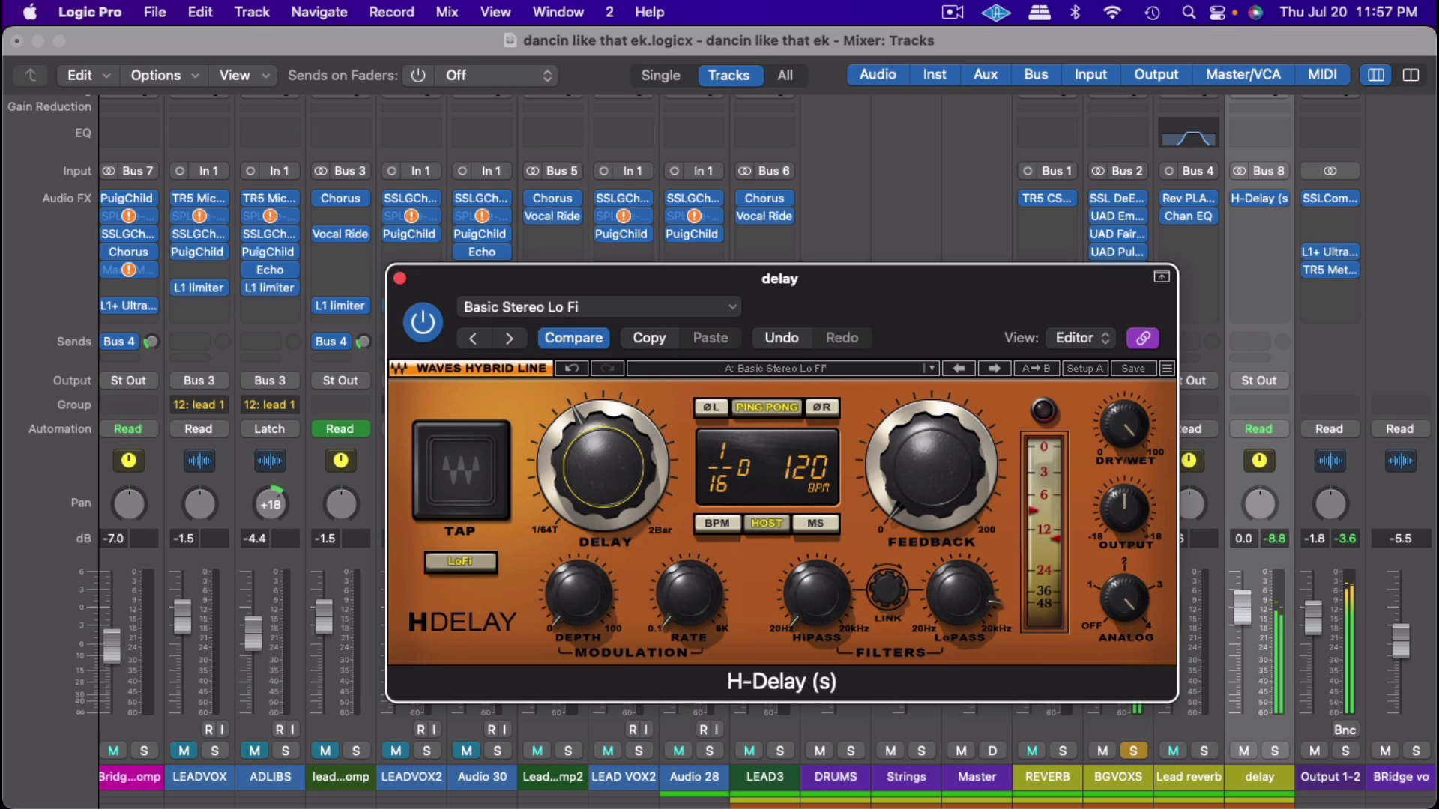
pyautogui.click(706, 527)
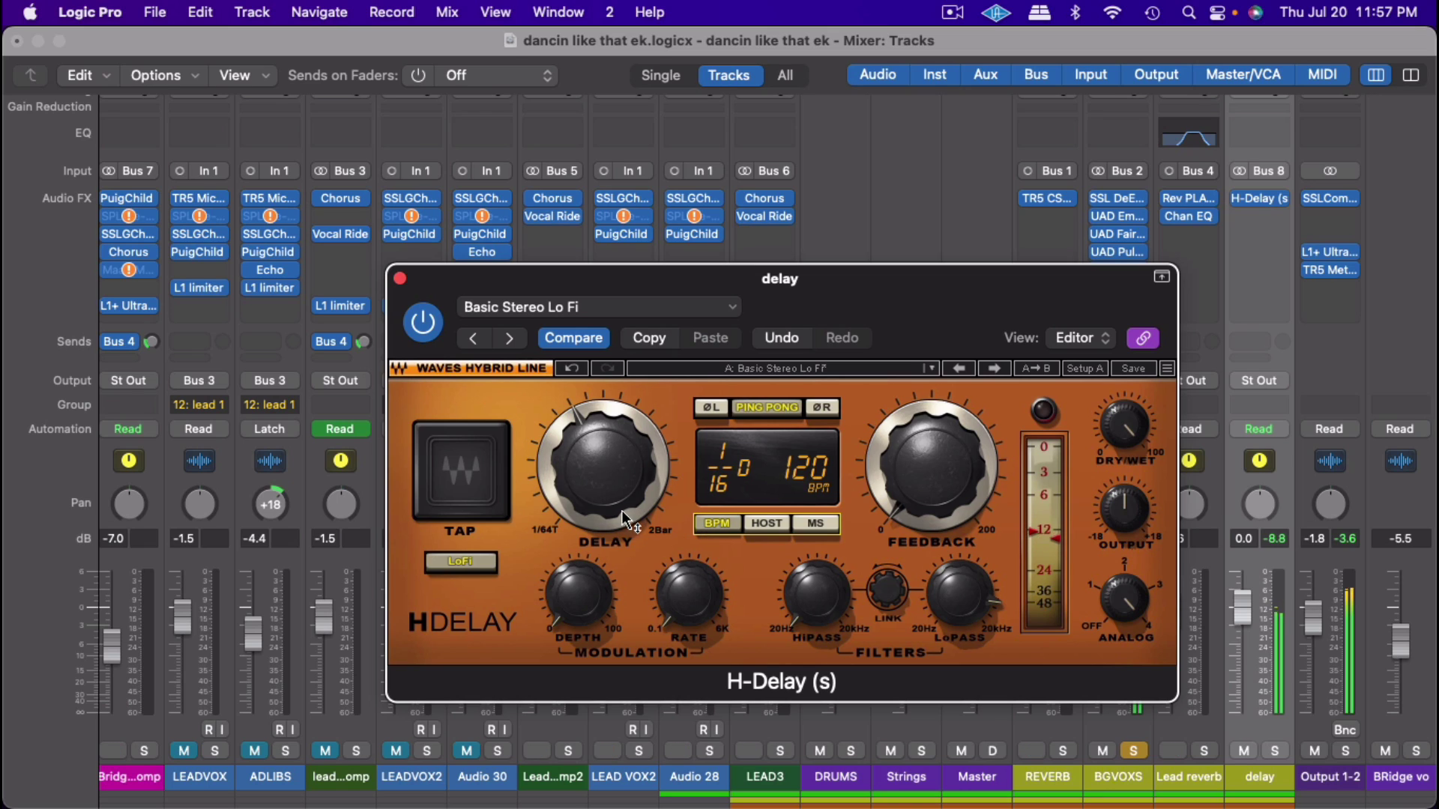
pyautogui.moveTo(587, 463); pyautogui.dragTo(587, 483)
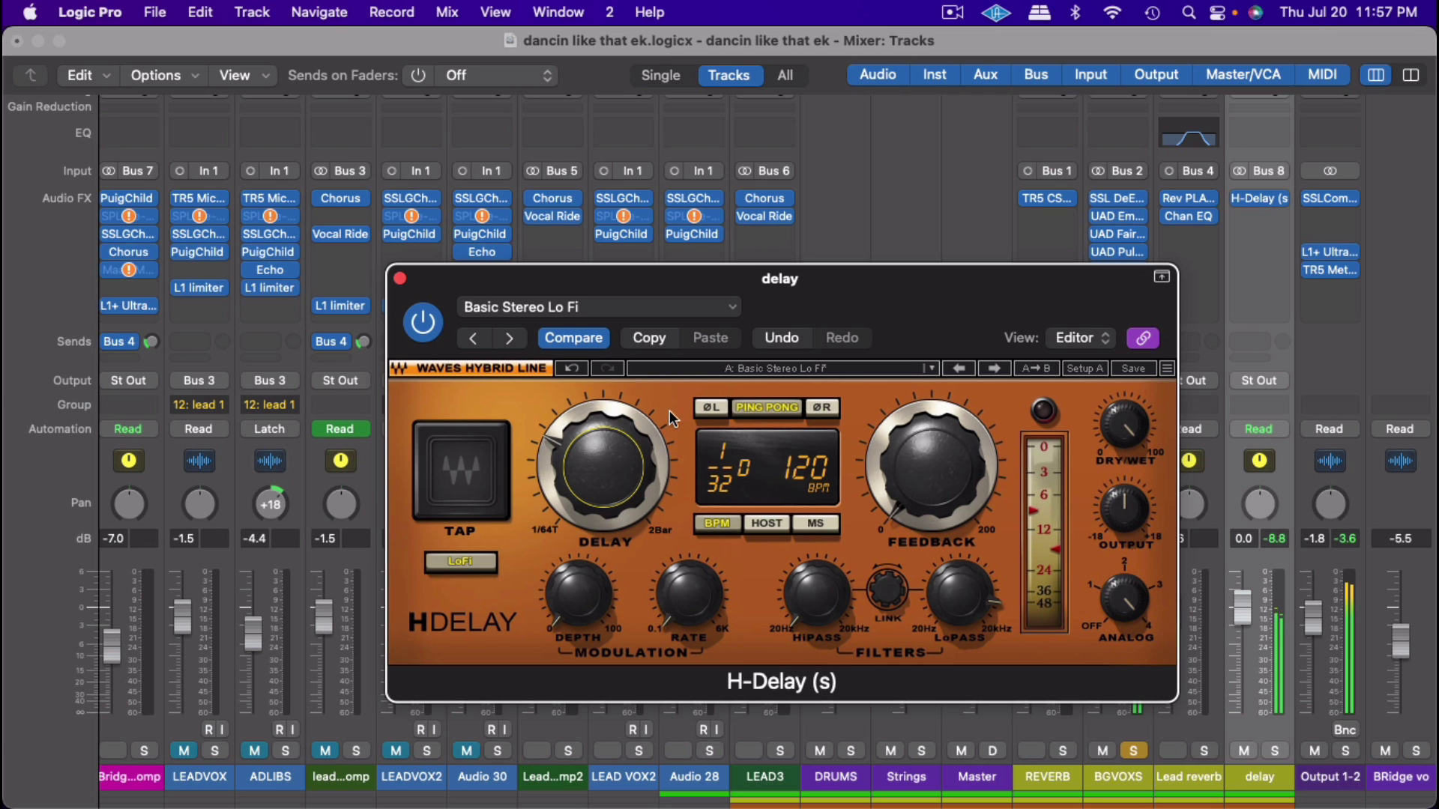
pyautogui.moveTo(891, 277); pyautogui.dragTo(753, 243)
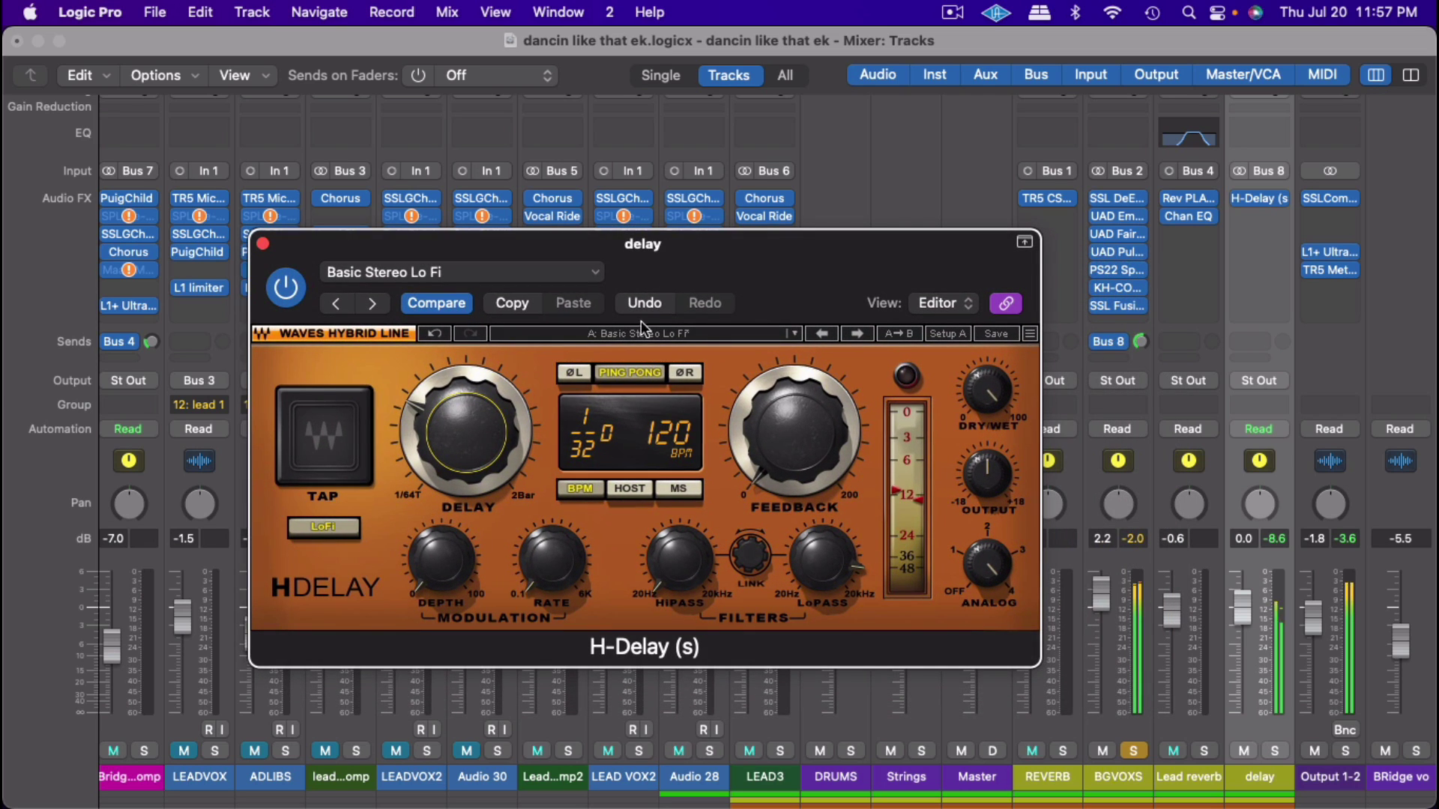
pyautogui.moveTo(501, 421); pyautogui.dragTo(466, 425)
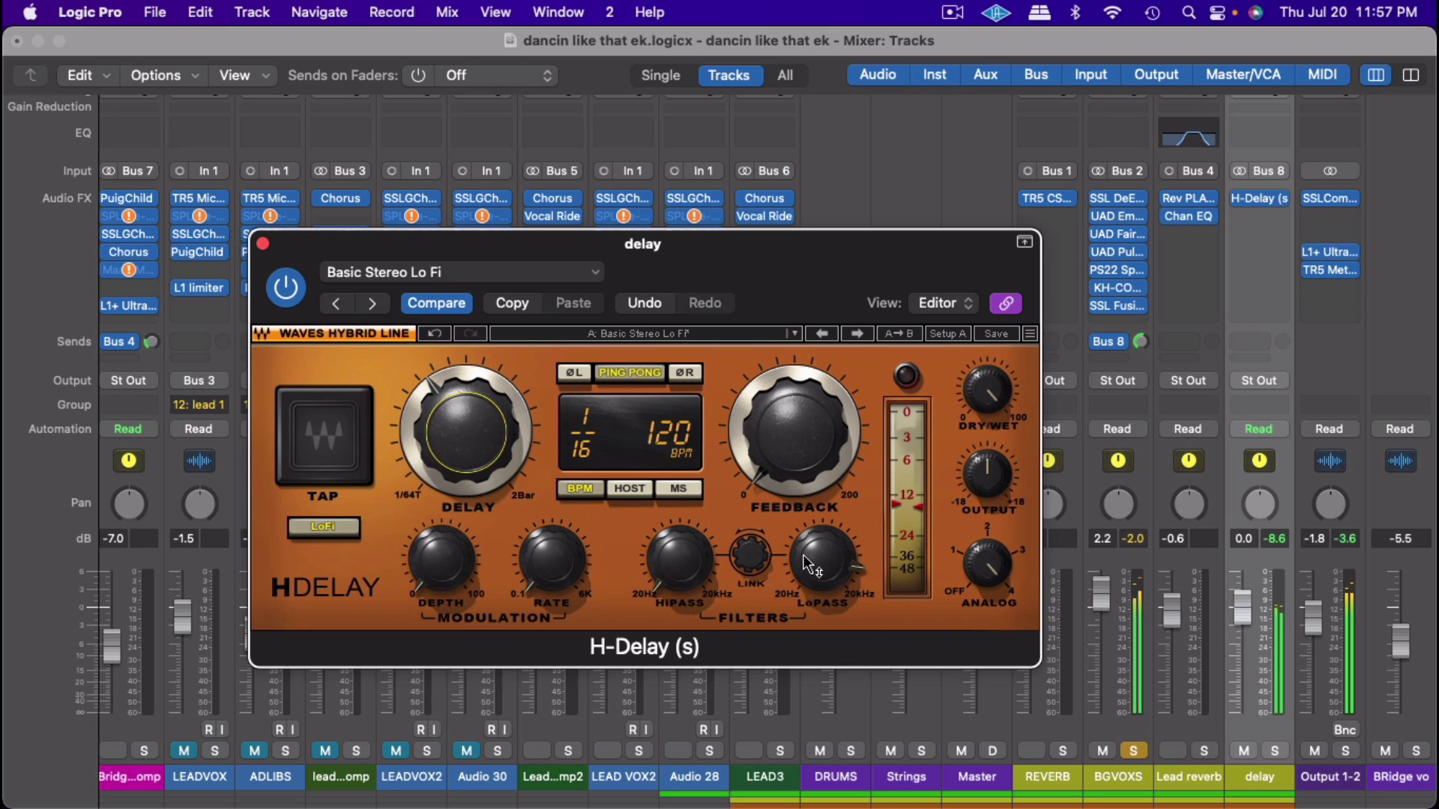
# Step: Set H-Delay's high-pass filter to about 431 Hz and lower its low-pass filter cutoff
pyautogui.moveTo(693, 580); pyautogui.dragTo(693, 521)
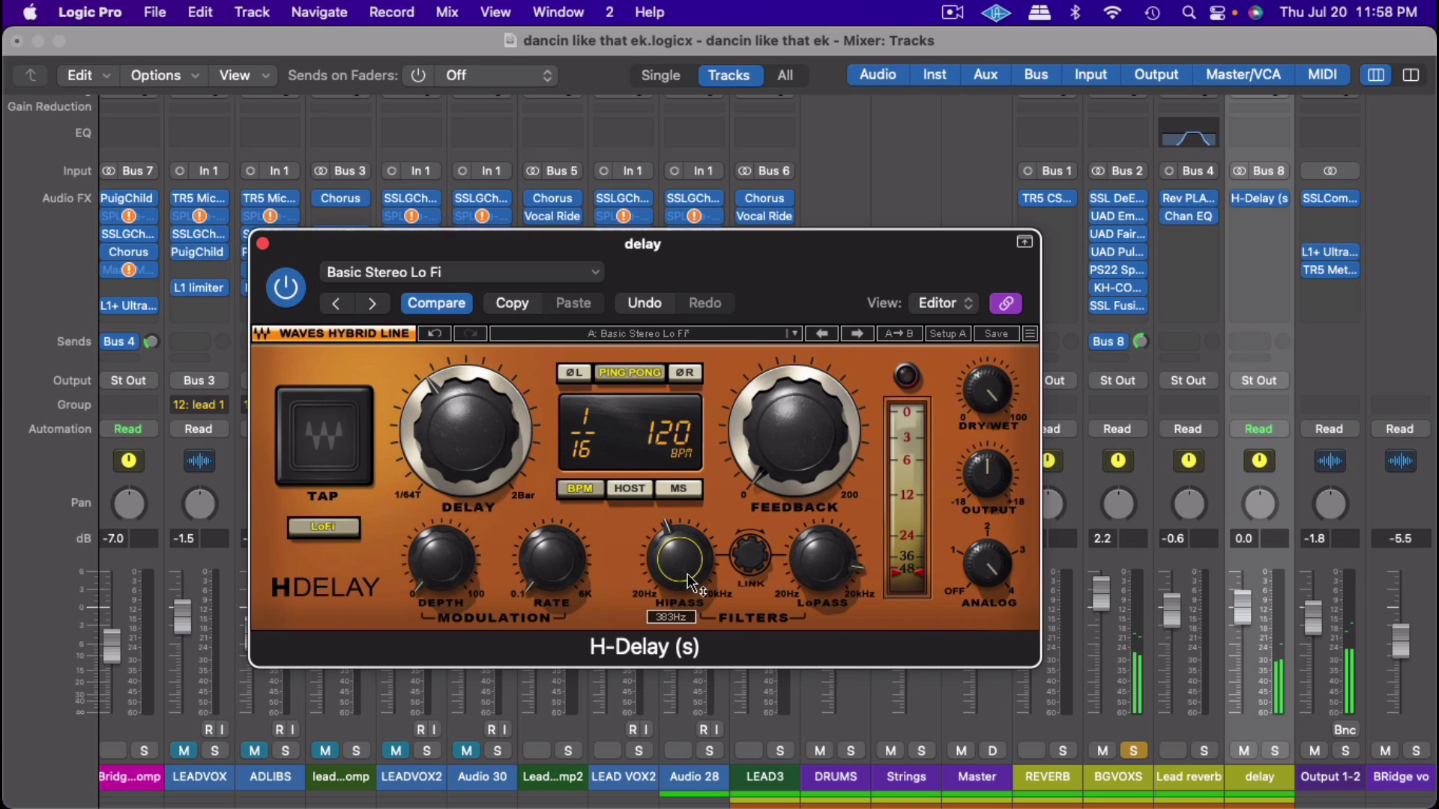
pyautogui.moveTo(687, 573); pyautogui.dragTo(687, 568)
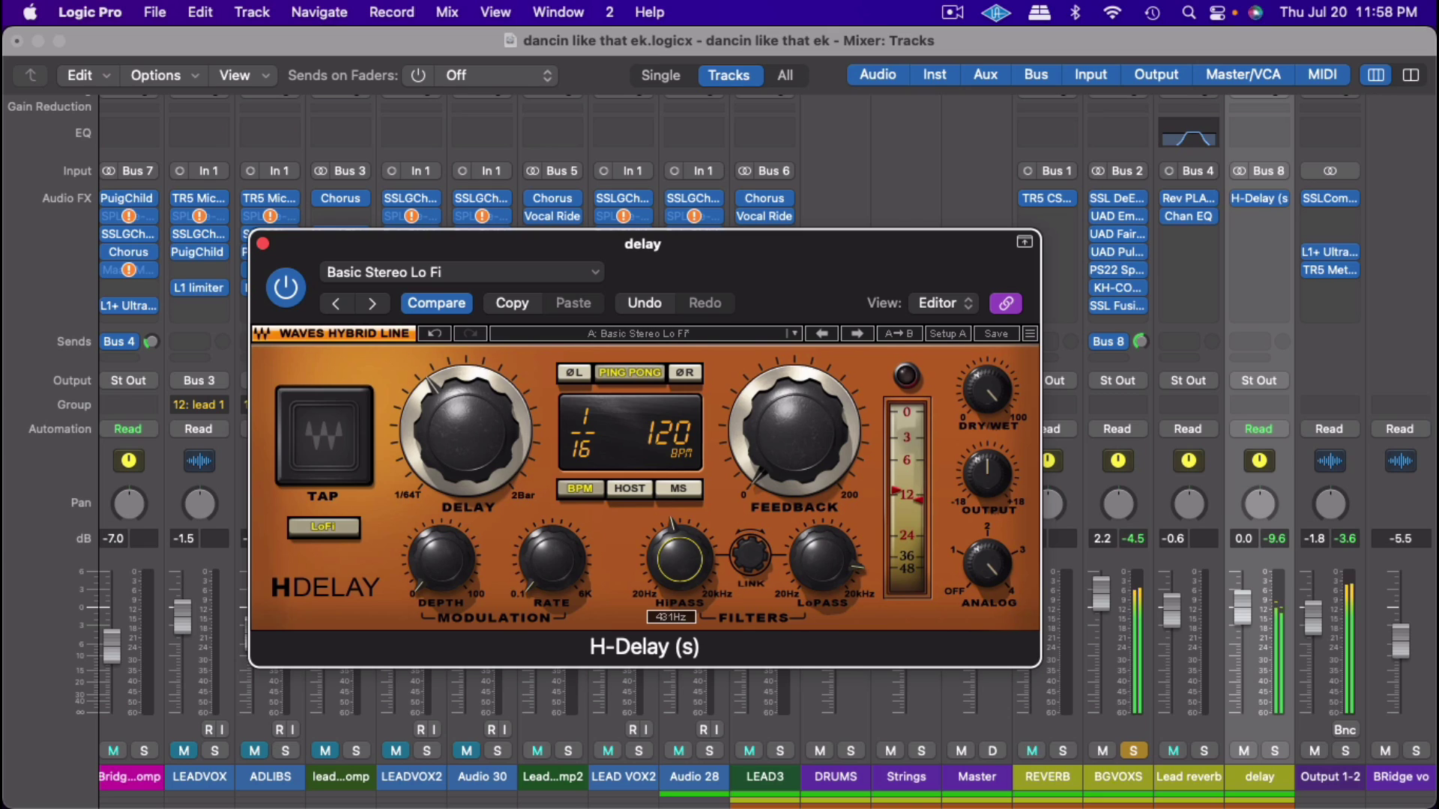
pyautogui.moveTo(838, 560); pyautogui.dragTo(838, 586)
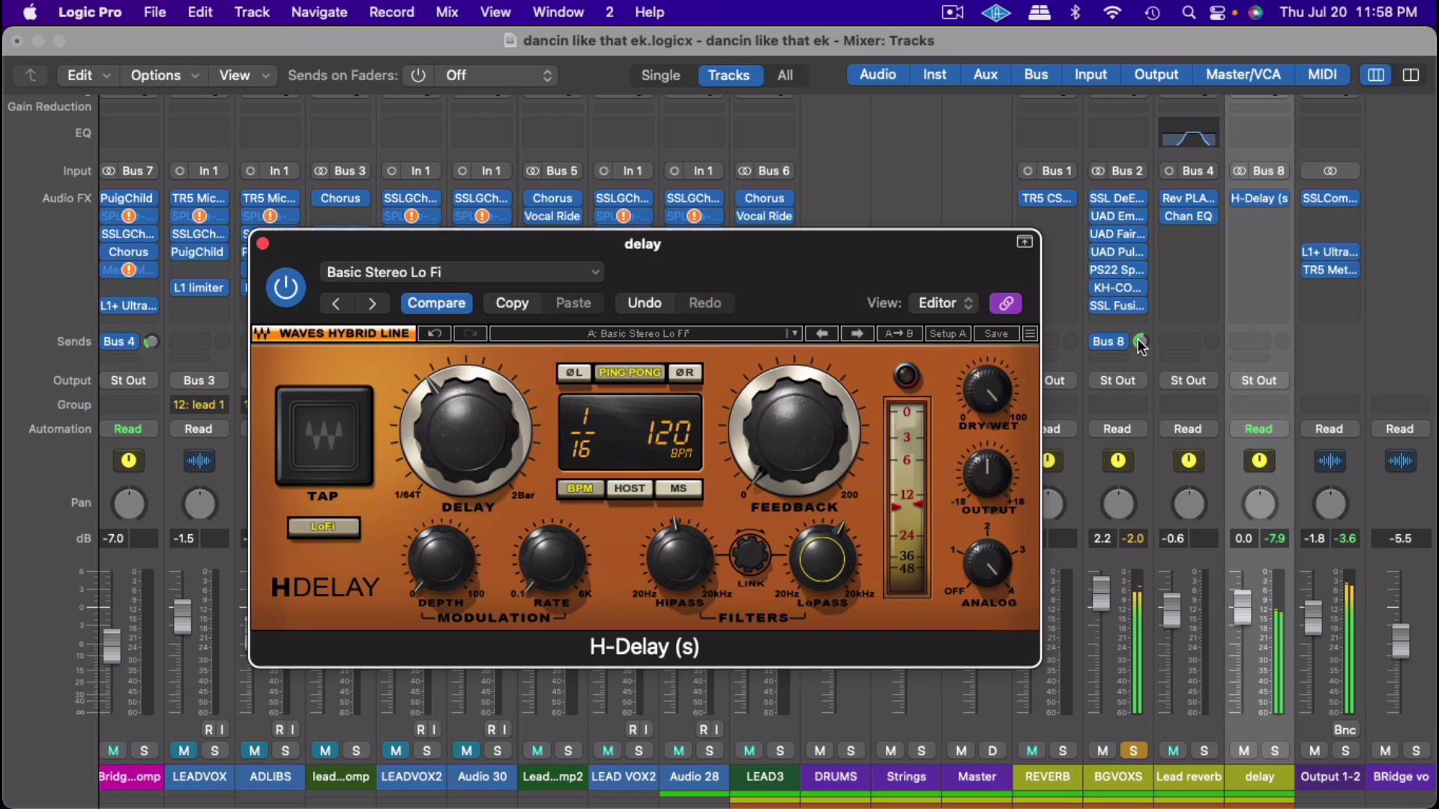
# Step: Lower the Bus 8 send on BGVOXS and add a second send to Bus 9 at -4.0 dB
pyautogui.moveTo(1140, 342); pyautogui.dragTo(1112, 414)
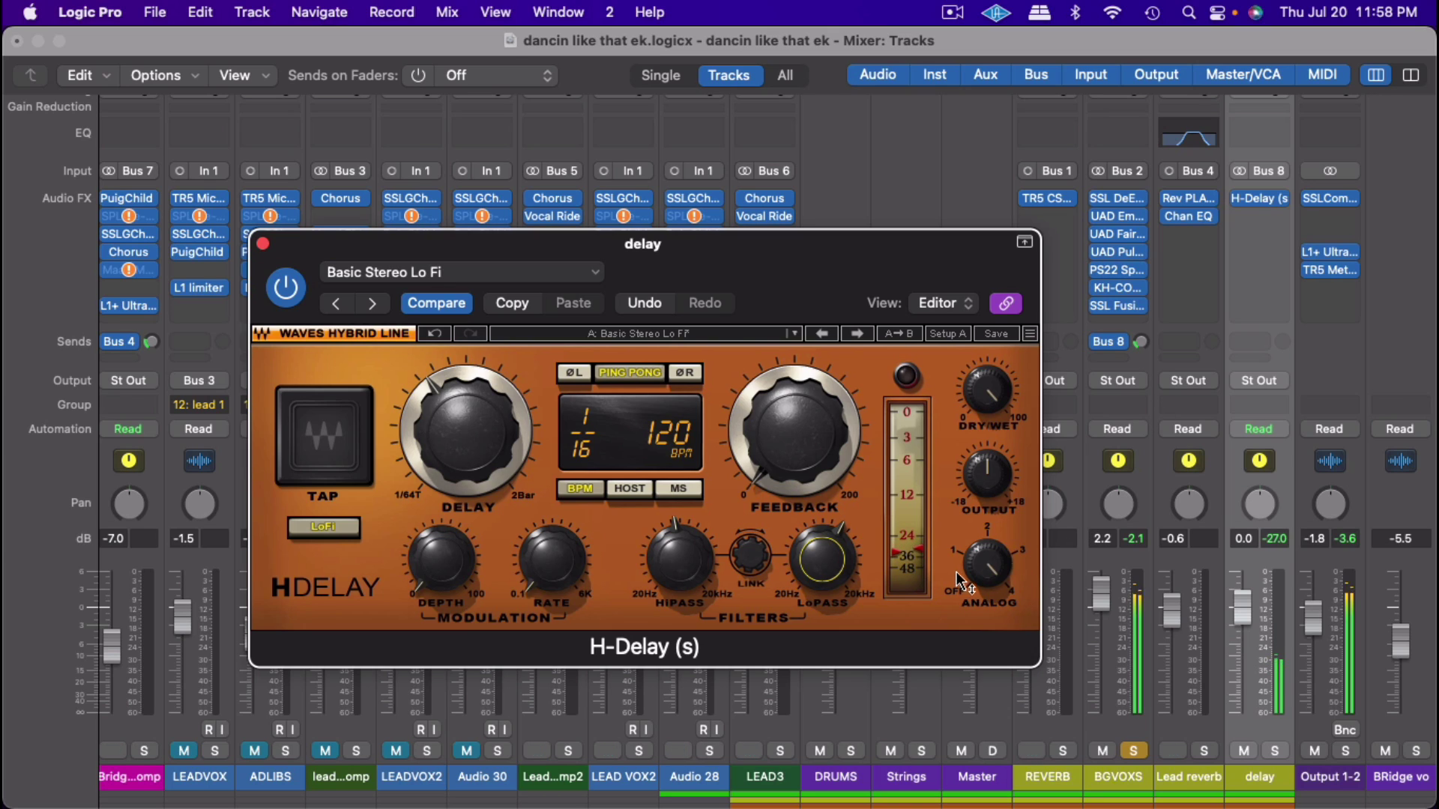
pyautogui.click(1113, 357)
pyautogui.moveTo(1116, 381)
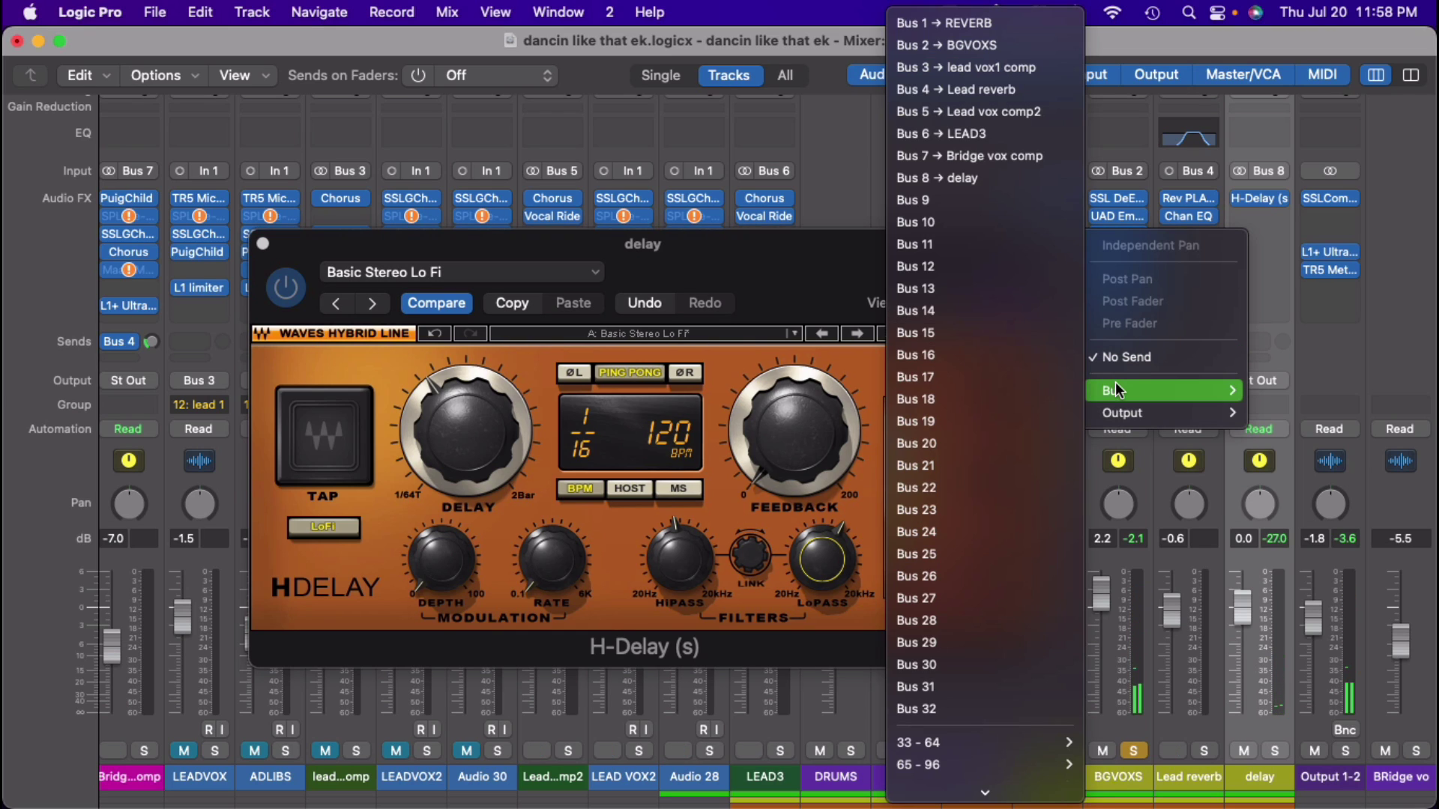
pyautogui.click(927, 197)
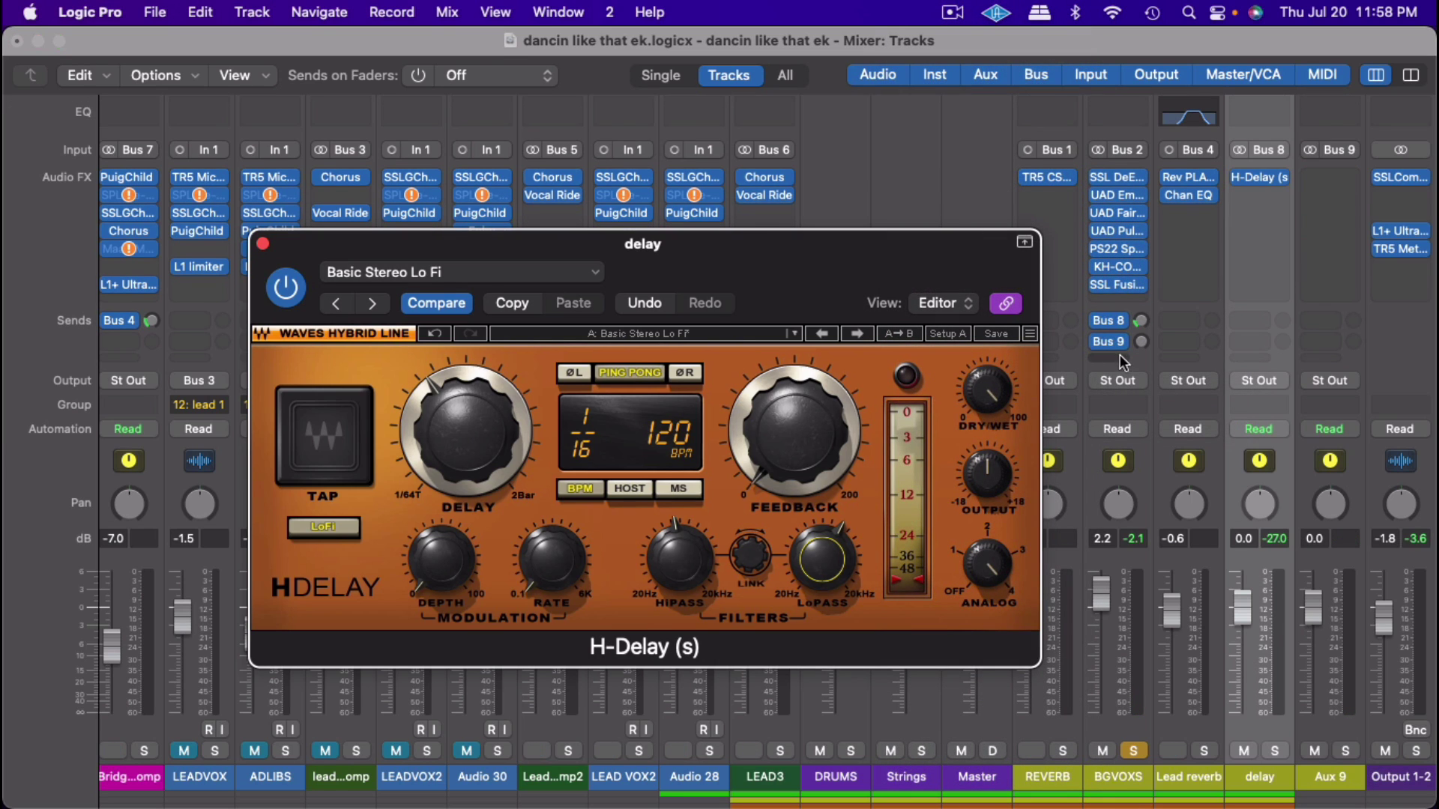
pyautogui.moveTo(1140, 343)
pyautogui.mouseDown()
pyautogui.moveTo(1140, 360)
pyautogui.moveTo(1140, 338)
pyautogui.mouseUp()
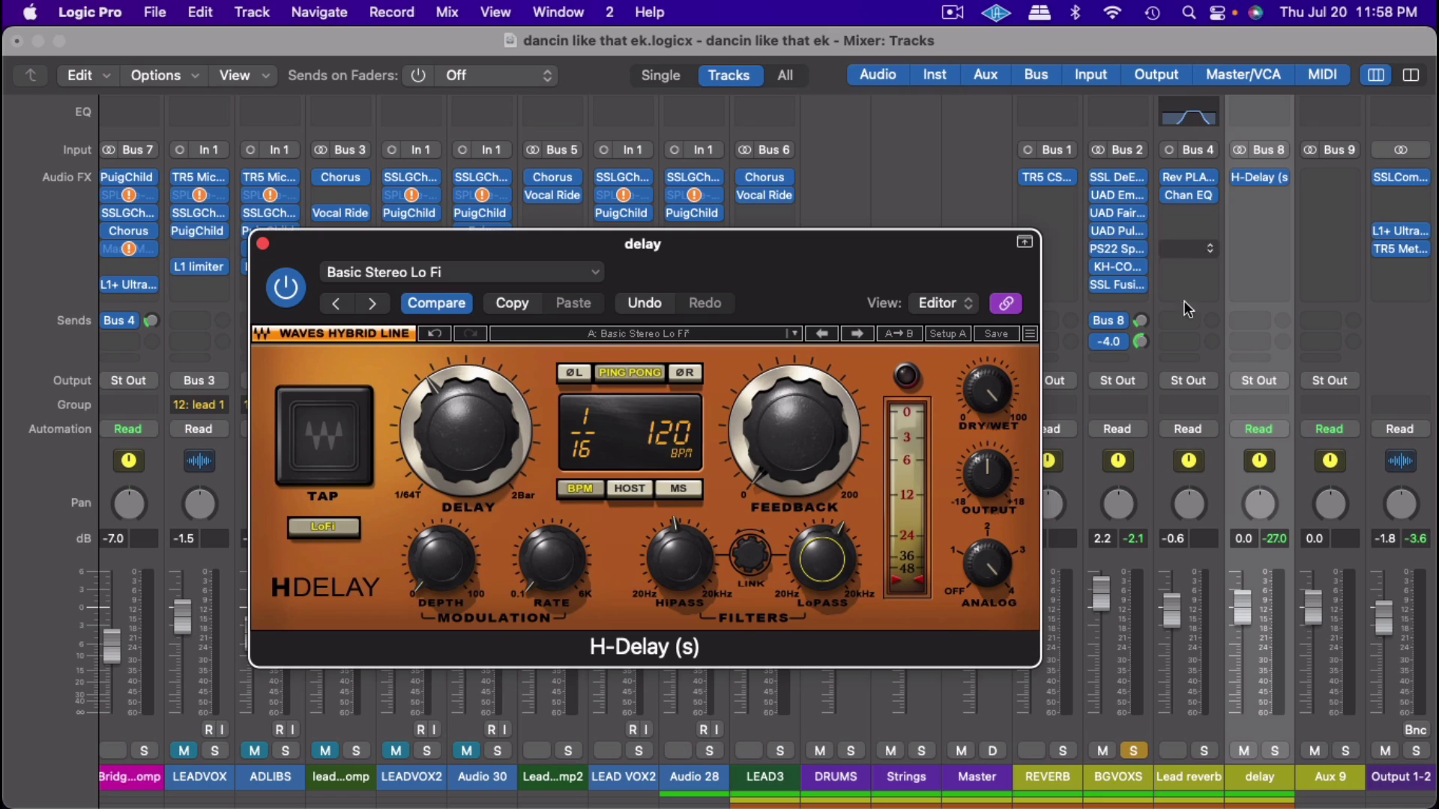
# Step: Rename the Aux 9 channel to "chorus"
pyautogui.doubleClick(1323, 777)
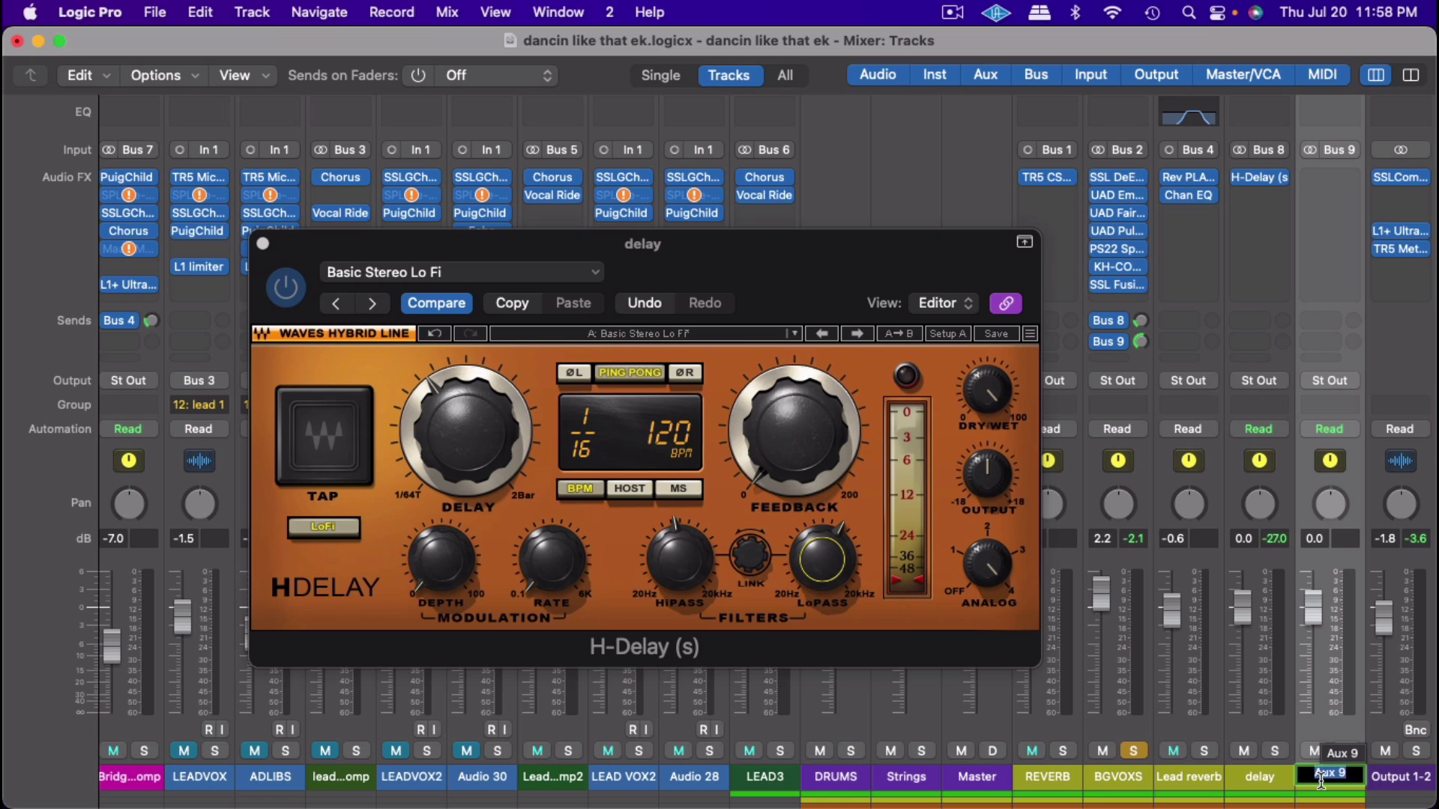
pyautogui.write('chorus')
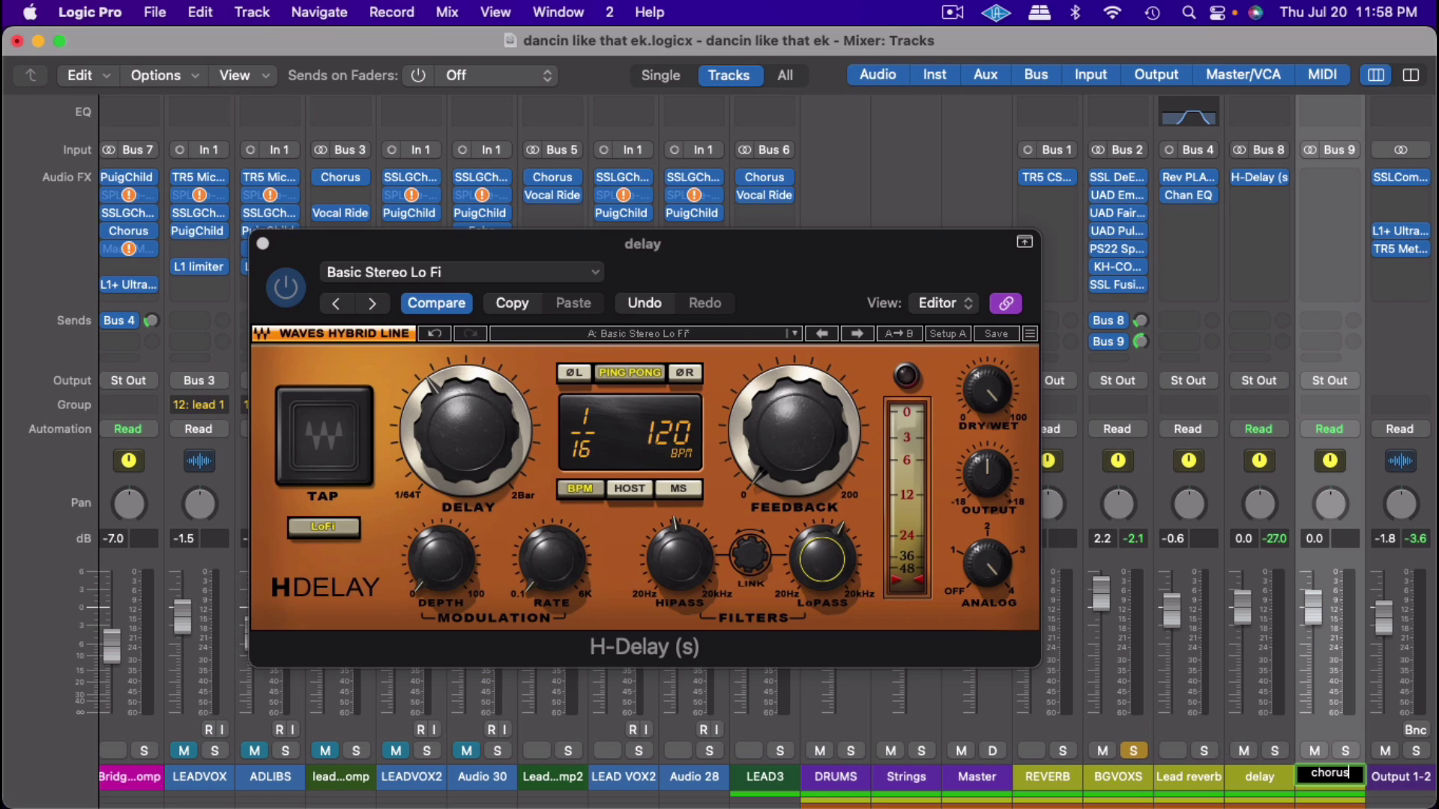
pyautogui.press('Return')
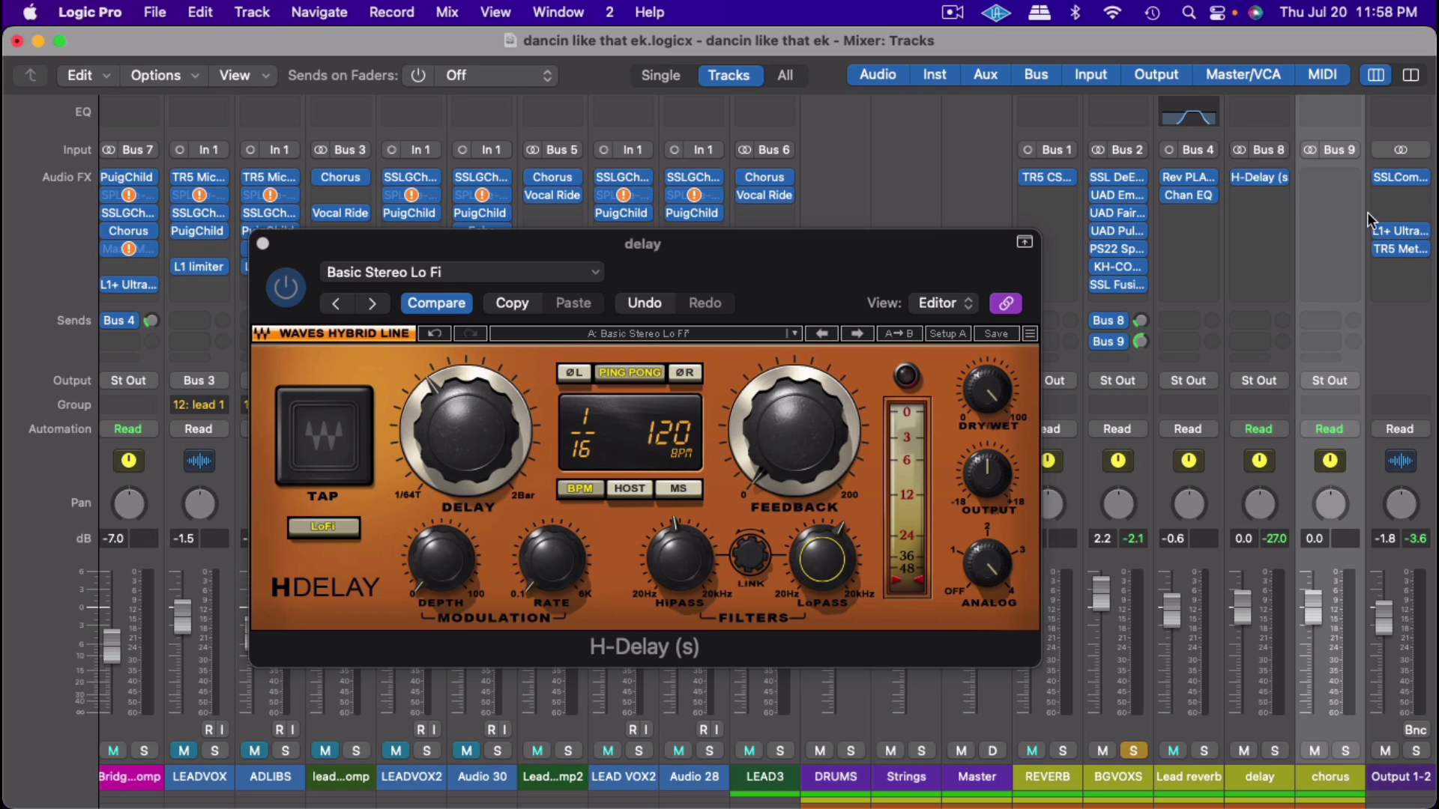
# Step: Look through the plug-in categories and the Universal Audio and IK Multimedia lists for a chorus effect for the chorus channel
pyautogui.click(1348, 178)
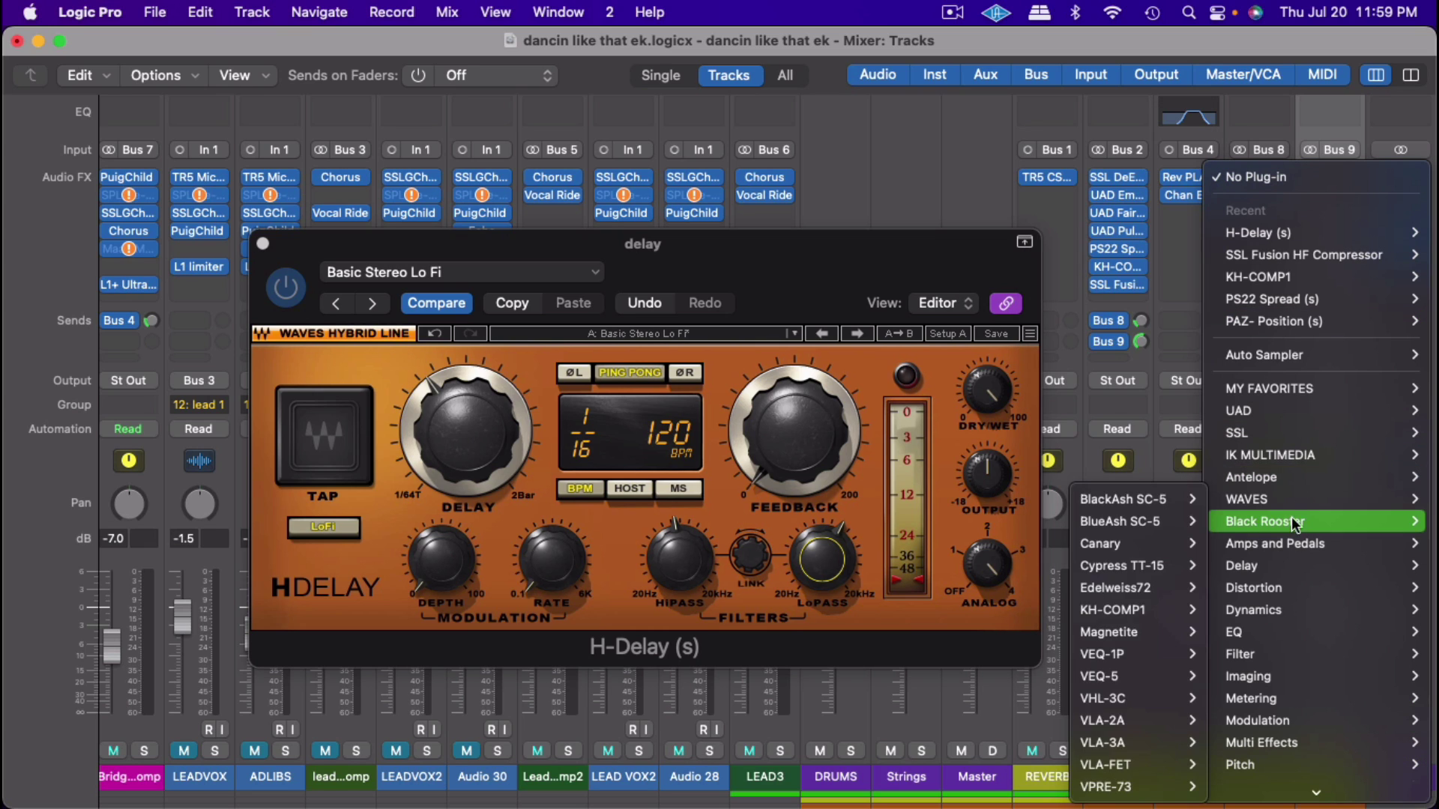
pyautogui.moveTo(1297, 450)
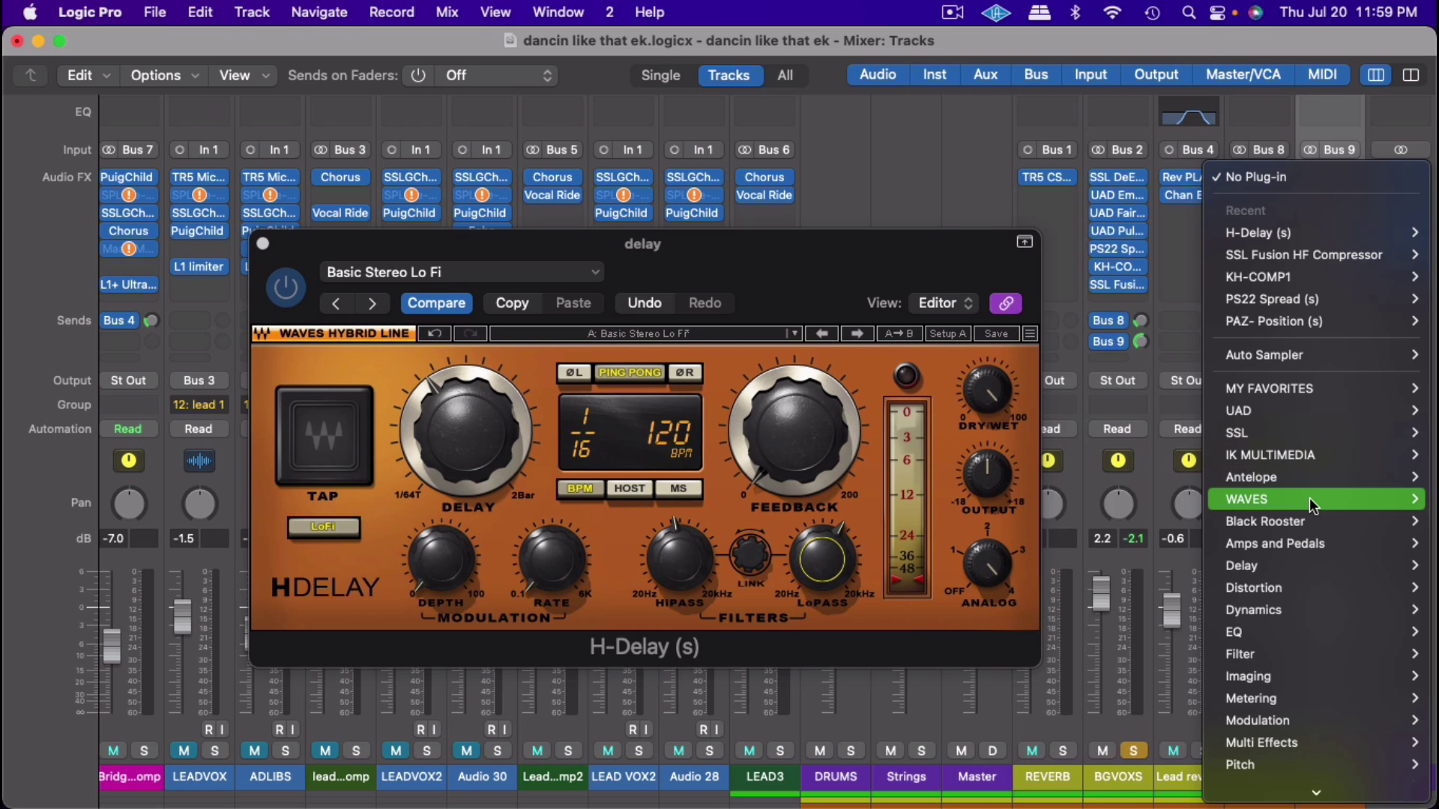
pyautogui.moveTo(1310, 499)
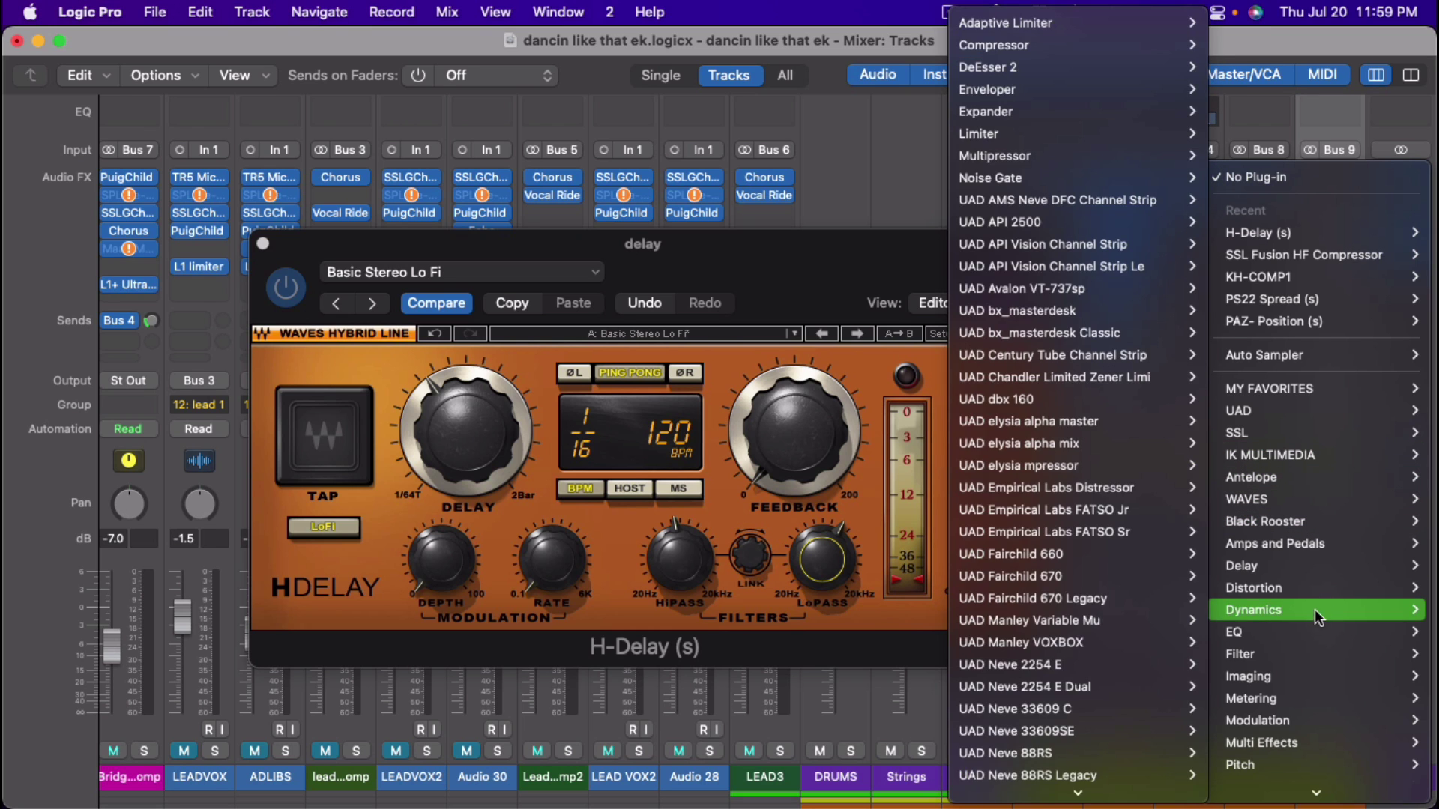
pyautogui.moveTo(1307, 655)
pyautogui.moveTo(1294, 714)
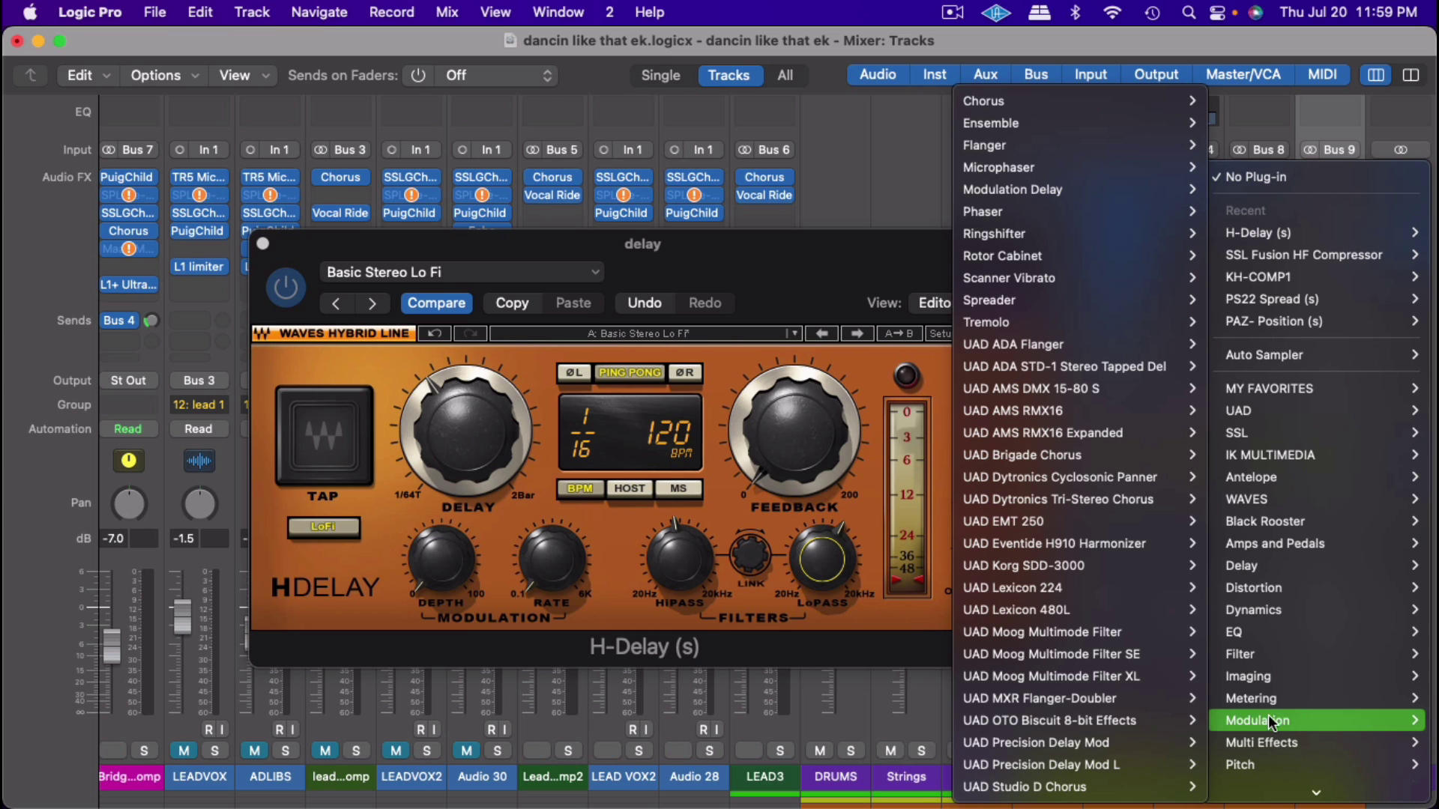
pyautogui.moveTo(1196, 724)
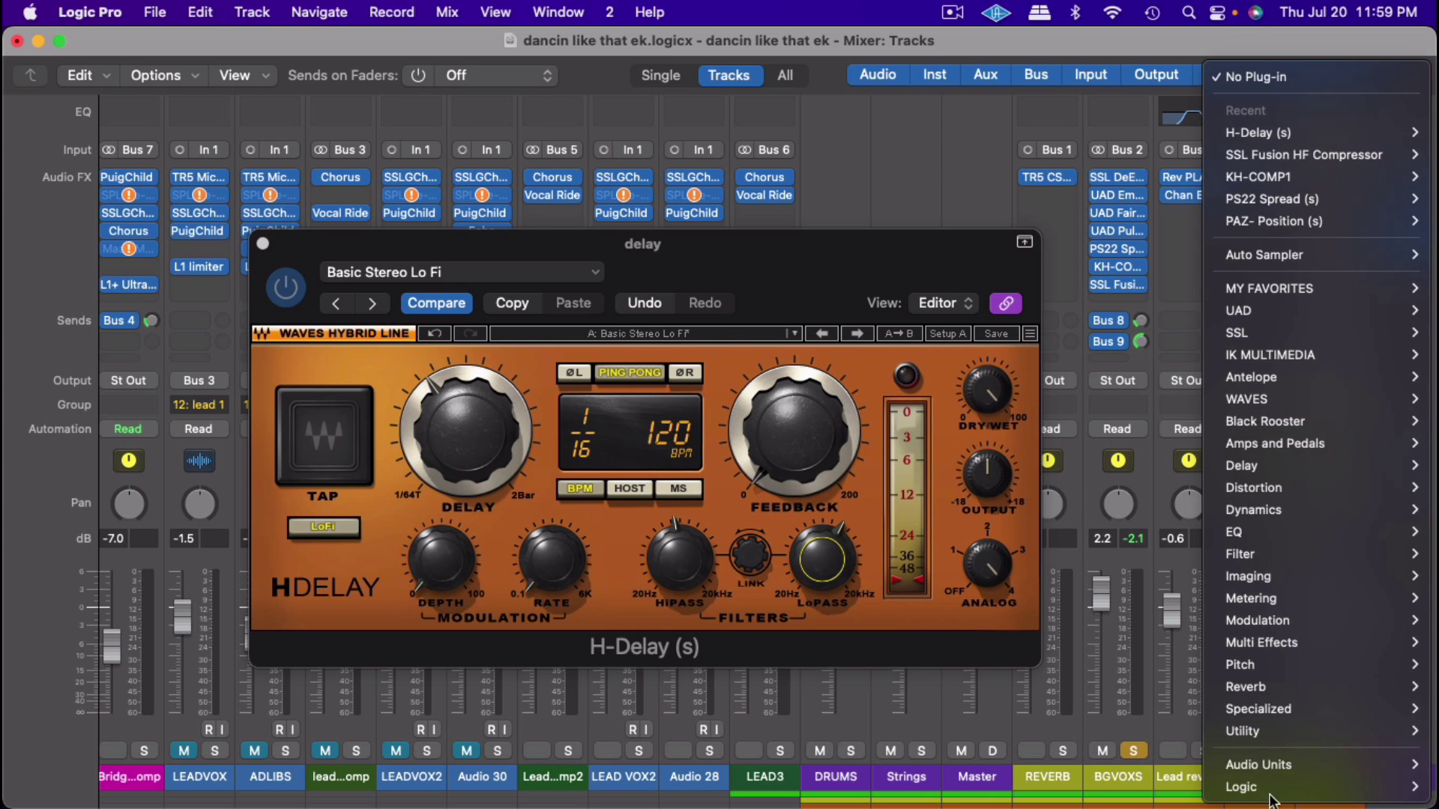
pyautogui.moveTo(1274, 765)
pyautogui.moveTo(1148, 768)
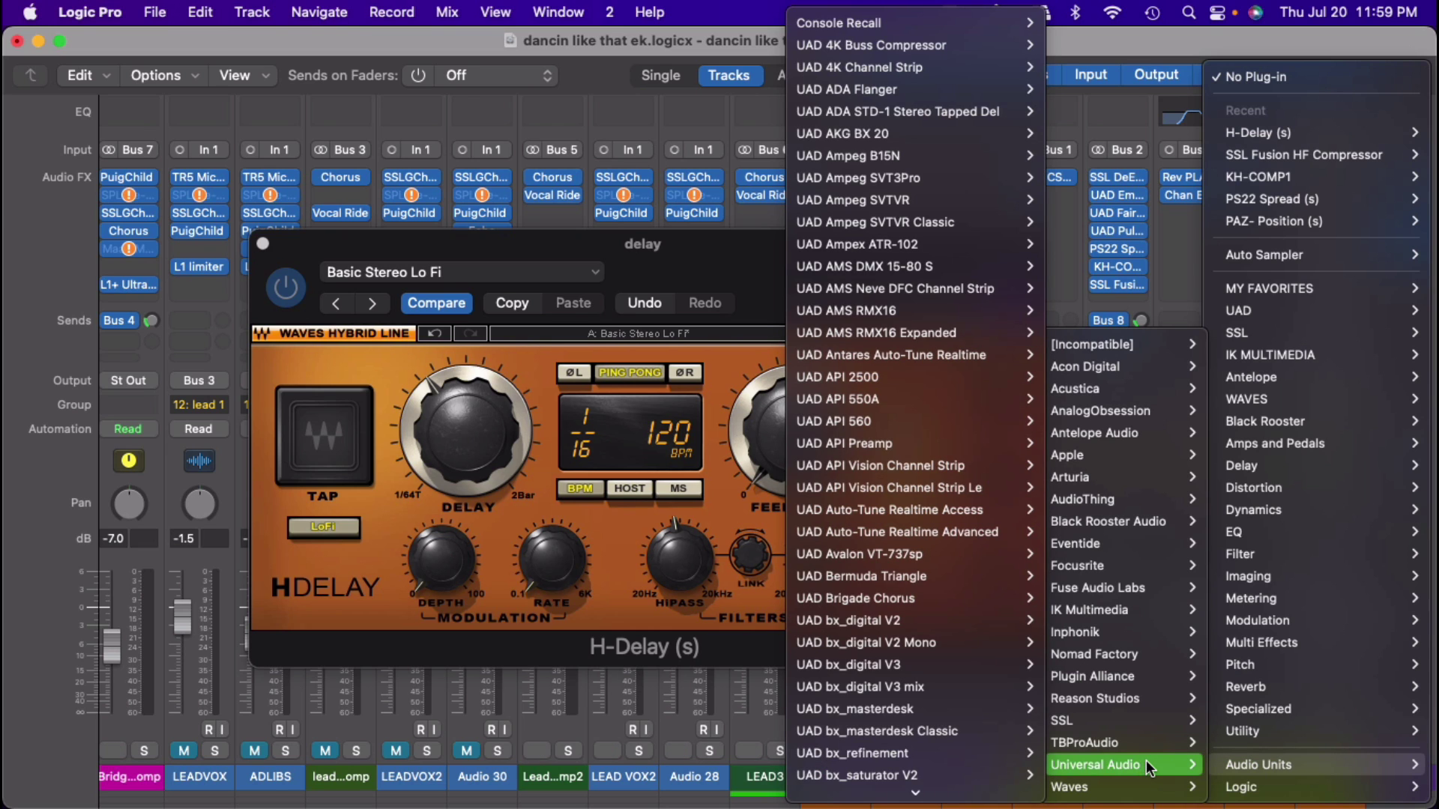
pyautogui.moveTo(1120, 653)
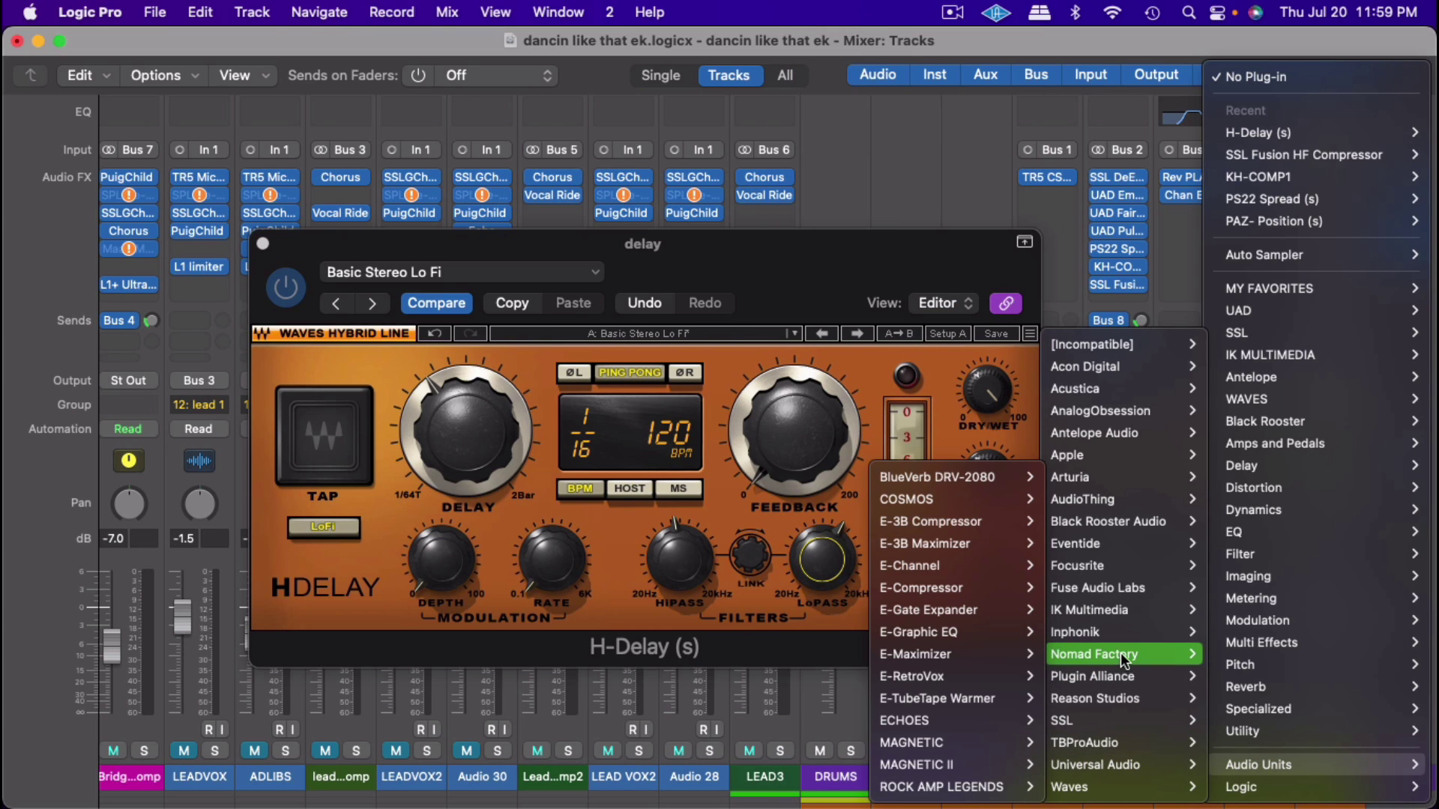
pyautogui.moveTo(1110, 604)
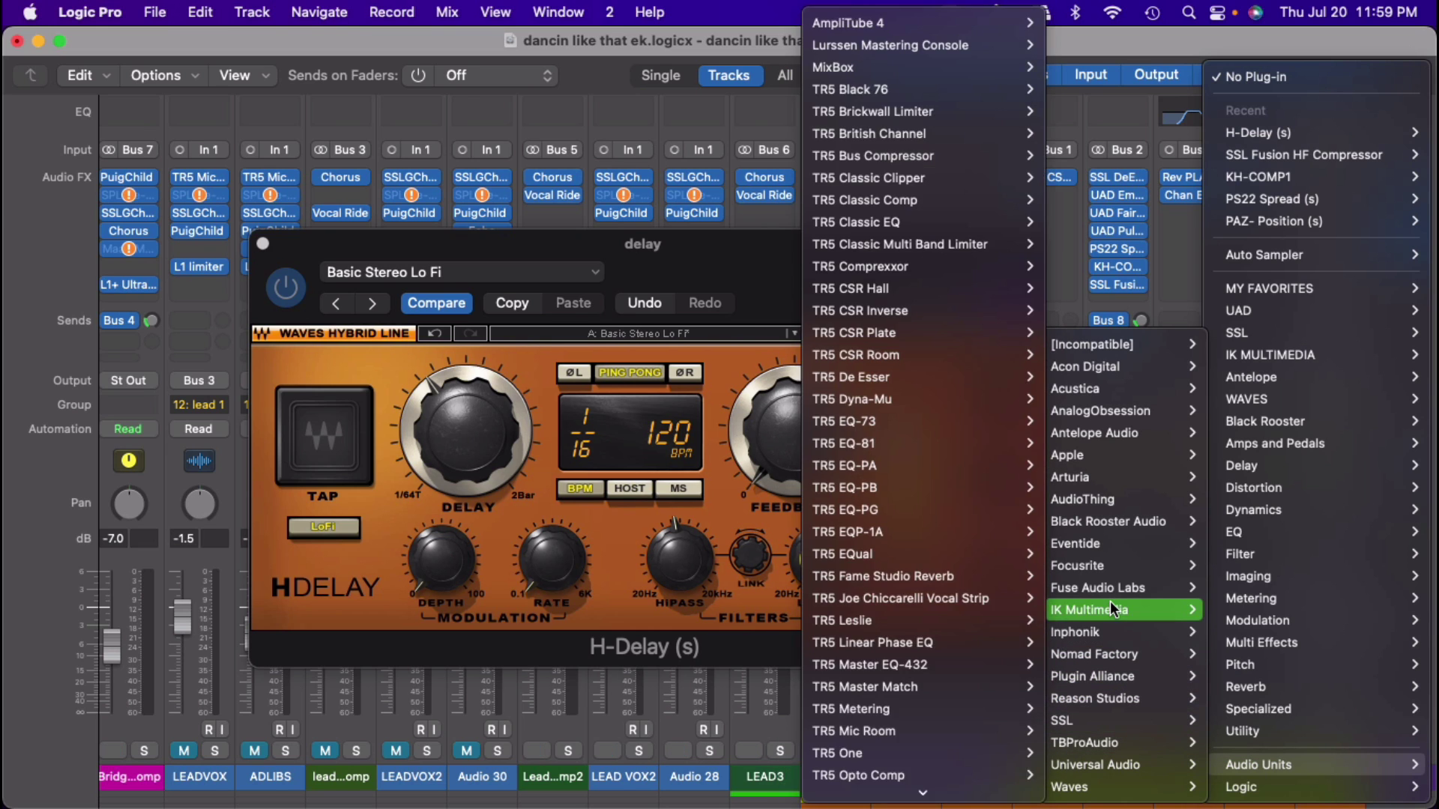
pyautogui.moveTo(1026, 650)
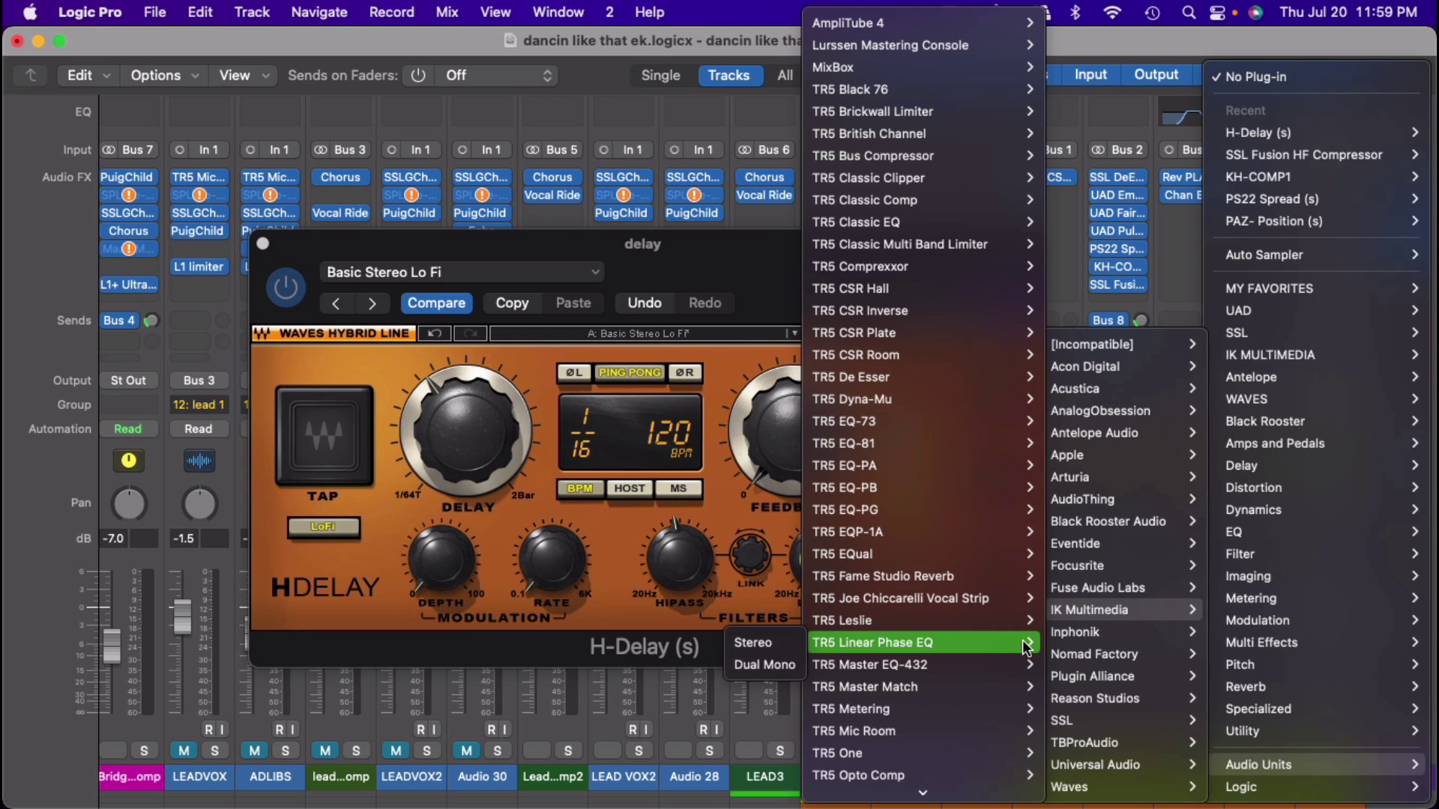
pyautogui.scroll(-5, 974, 779)
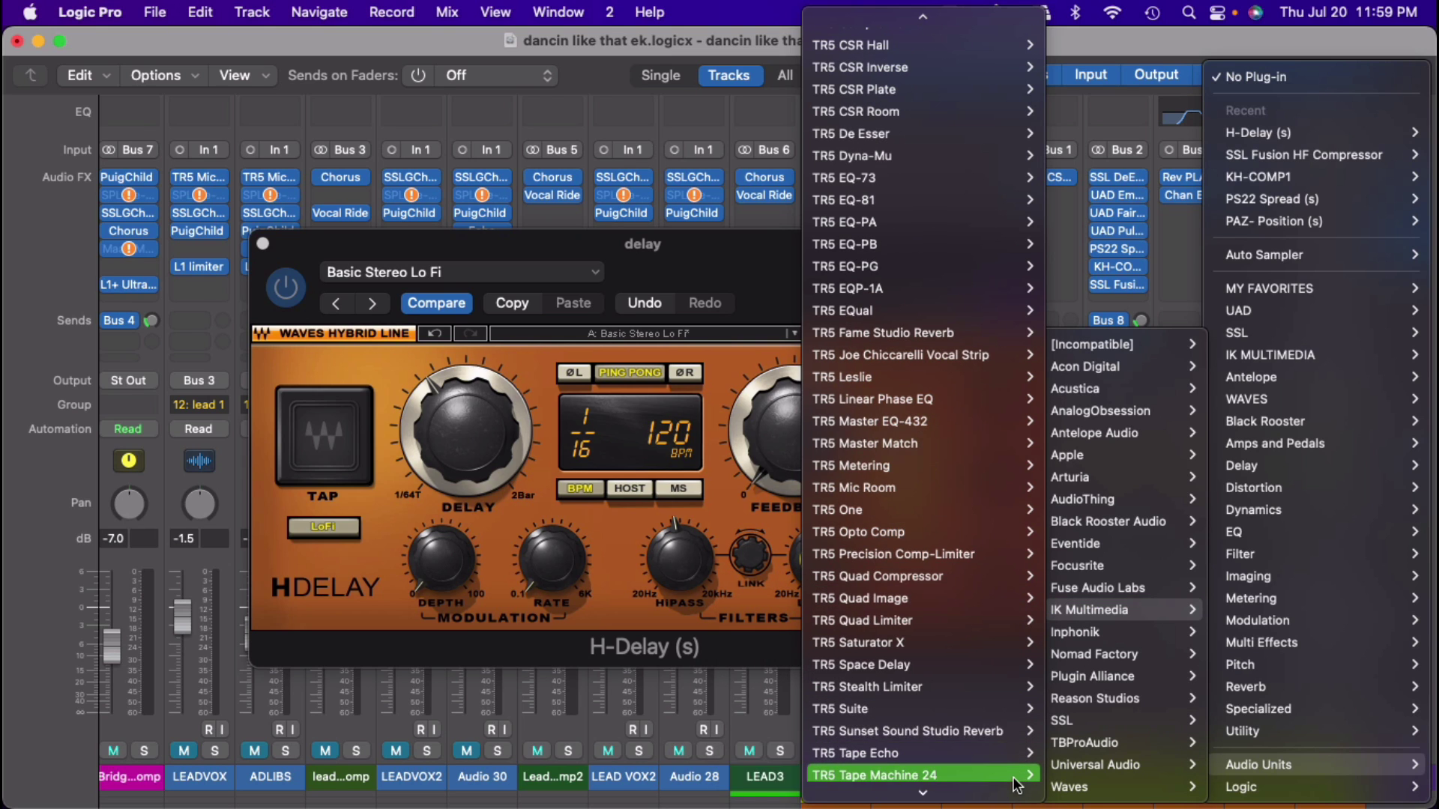
pyautogui.scroll(-3, 1017, 785)
pyautogui.moveTo(1035, 713)
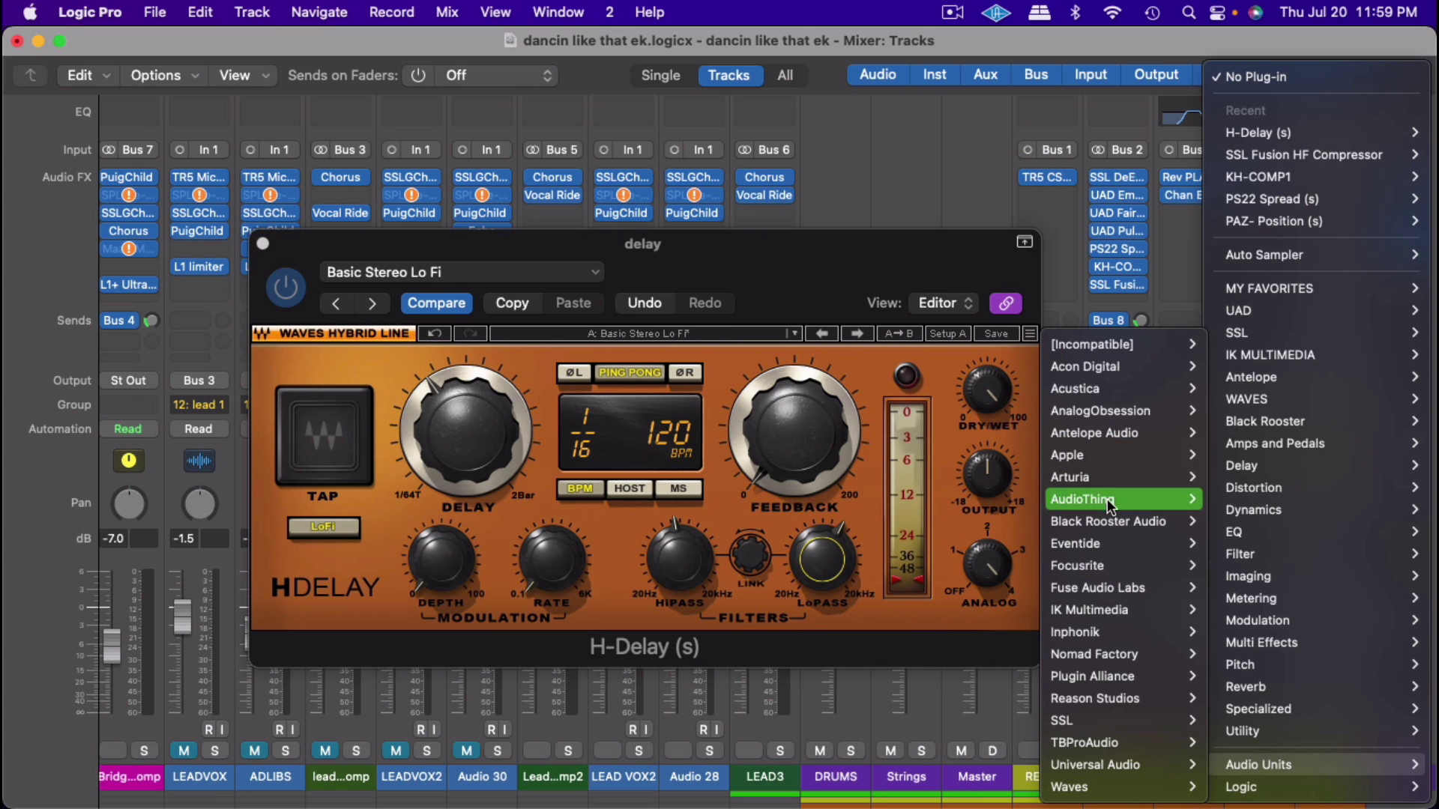
# Step: Insert the Waves Doppler (s) plug-in on the chorus channel
pyautogui.moveTo(1108, 349)
pyautogui.moveTo(995, 357)
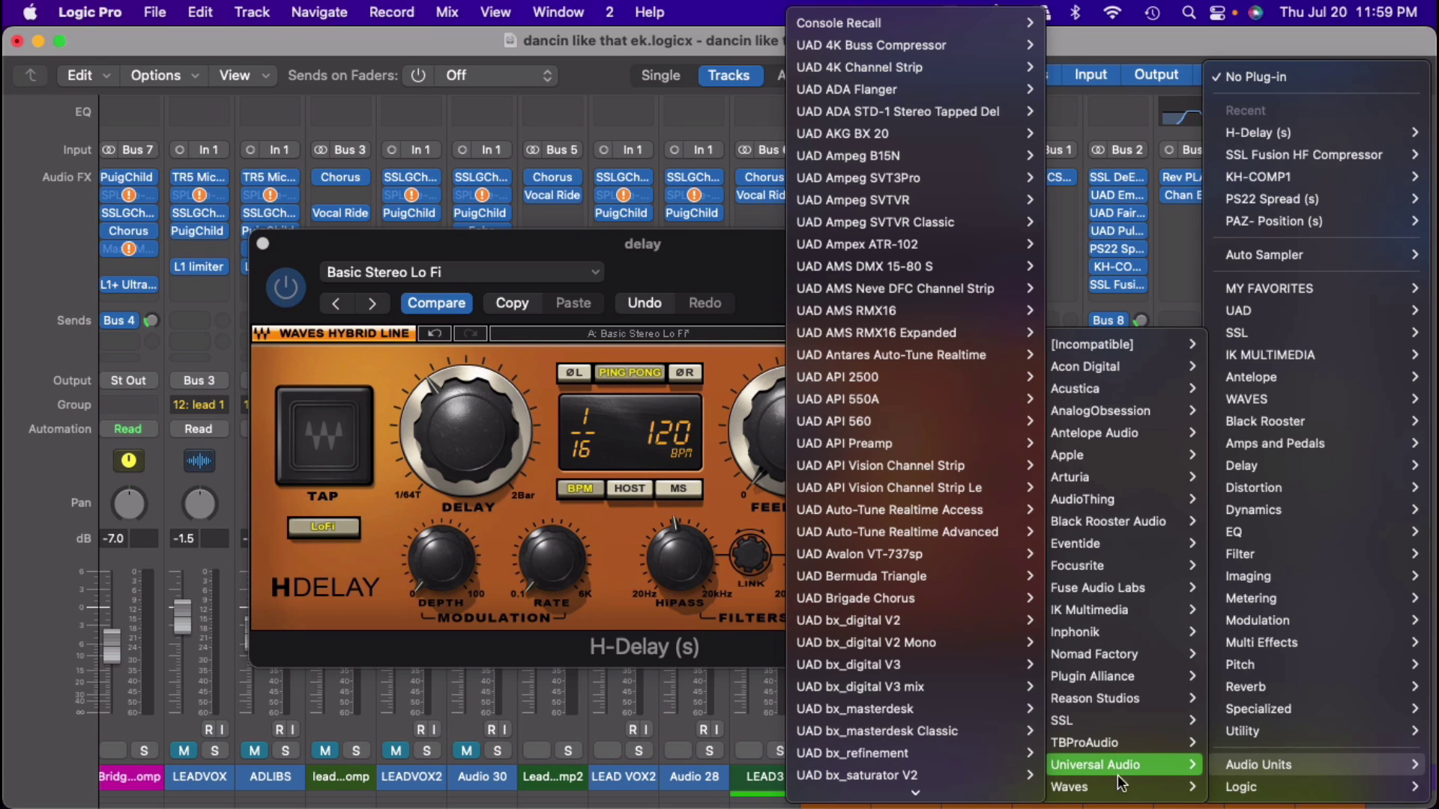
pyautogui.moveTo(1117, 787)
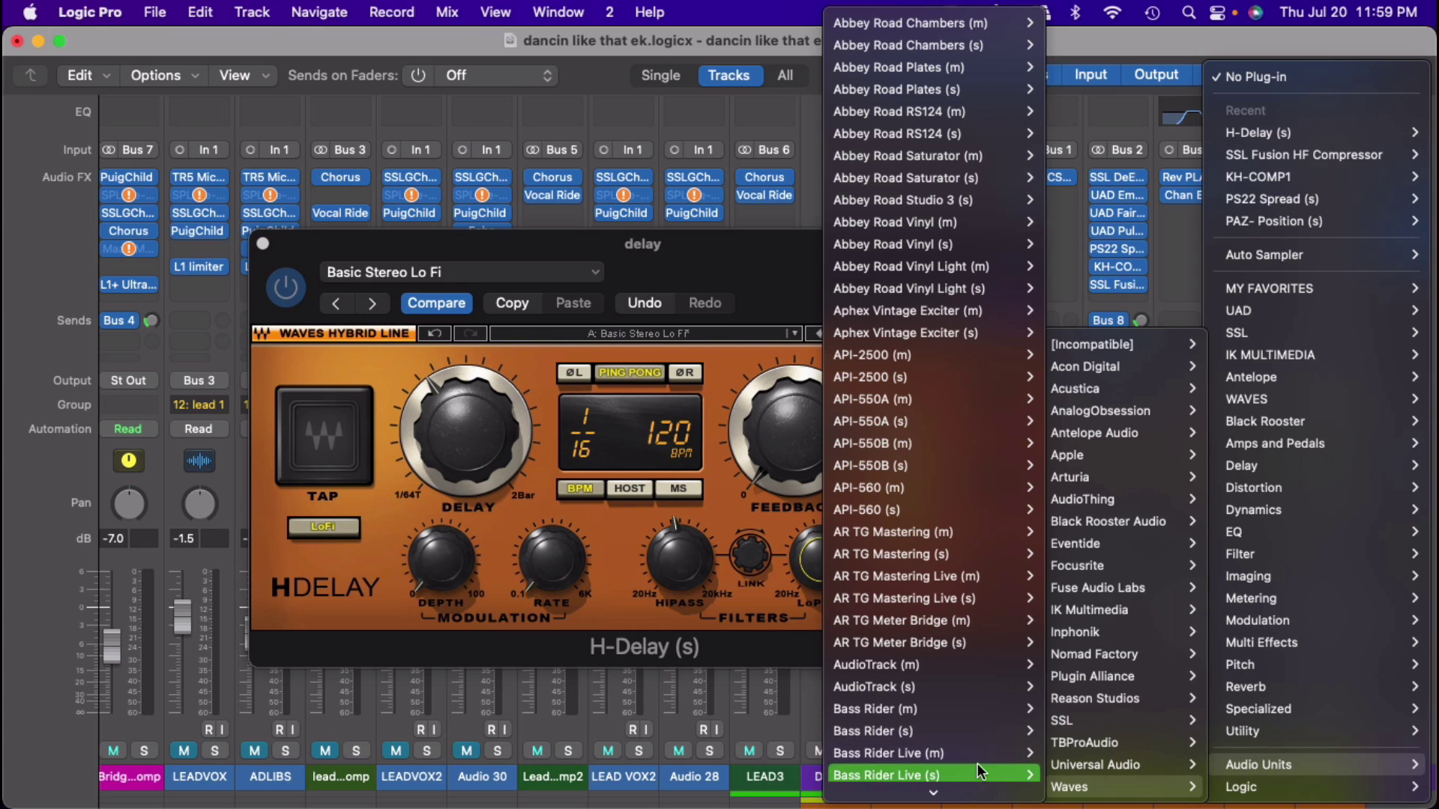
pyautogui.moveTo(978, 804)
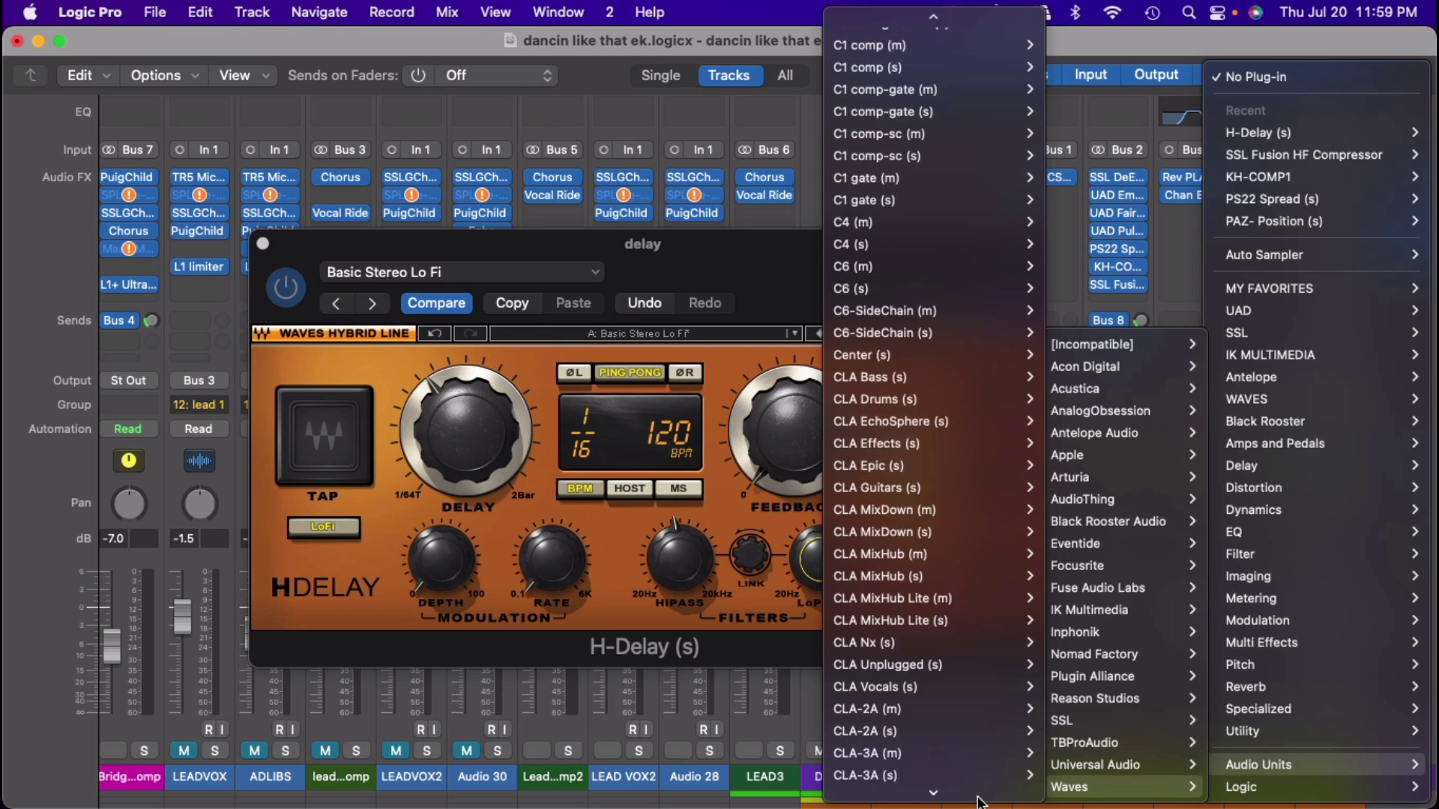
pyautogui.moveTo(977, 777)
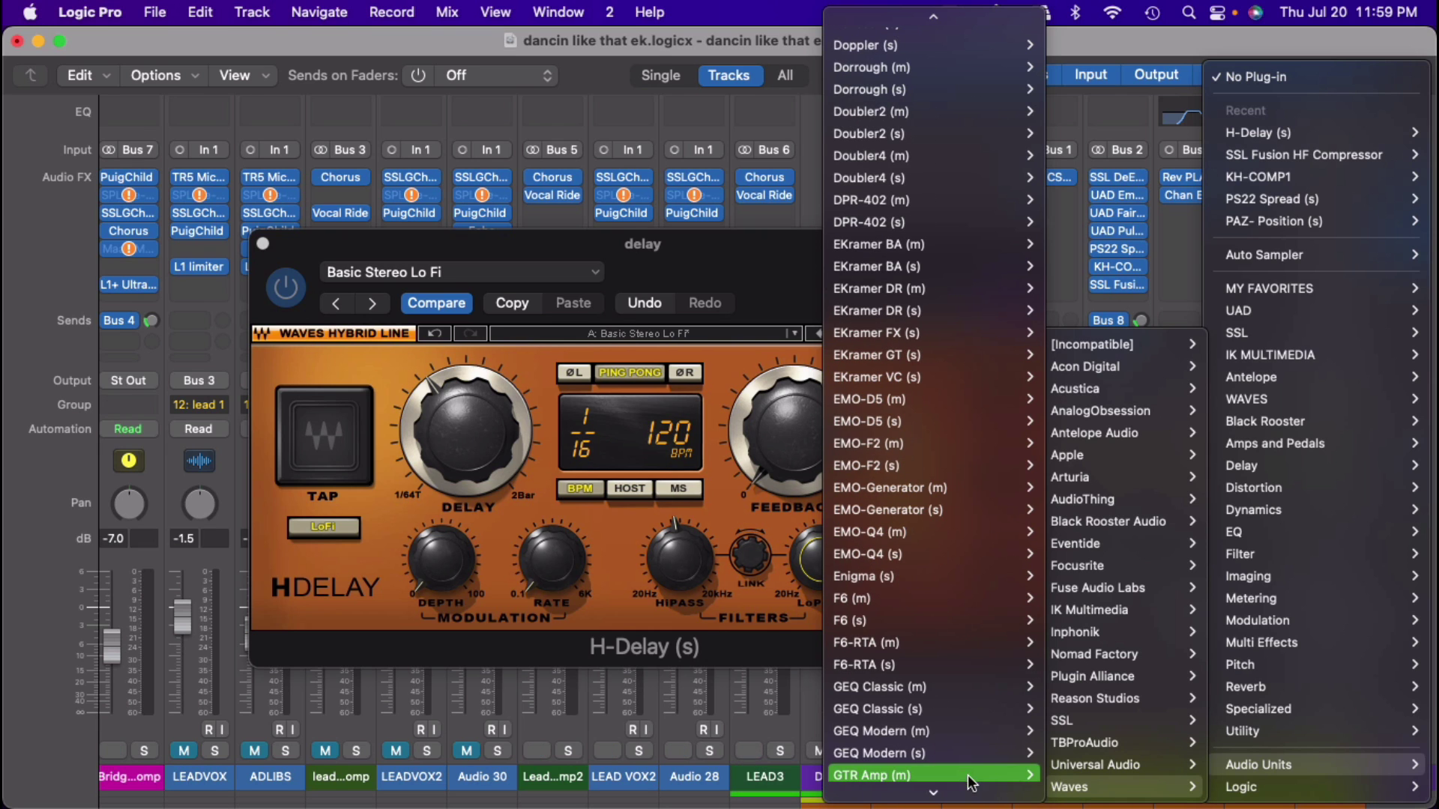
pyautogui.scroll(-10, 972, 783)
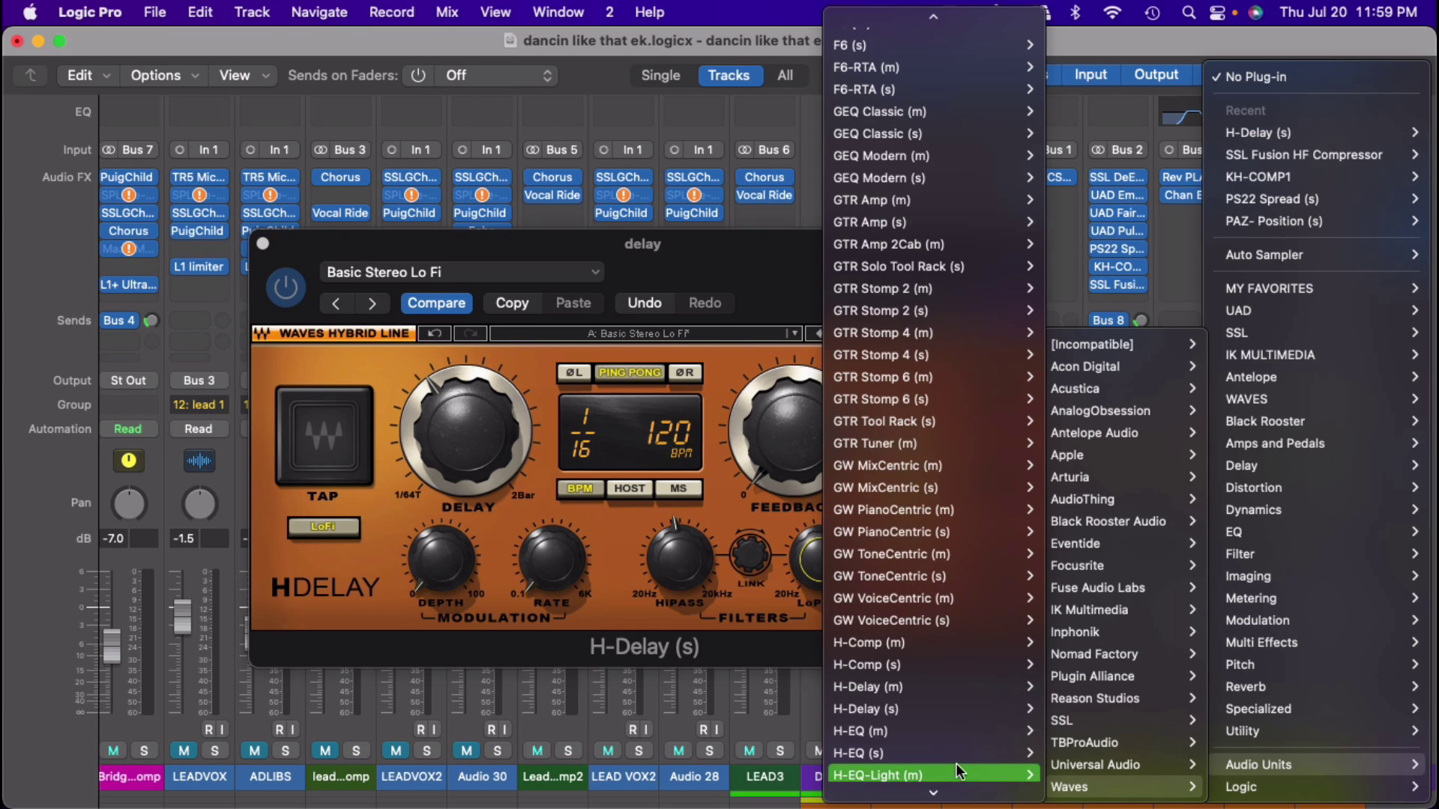
pyautogui.moveTo(909, 7)
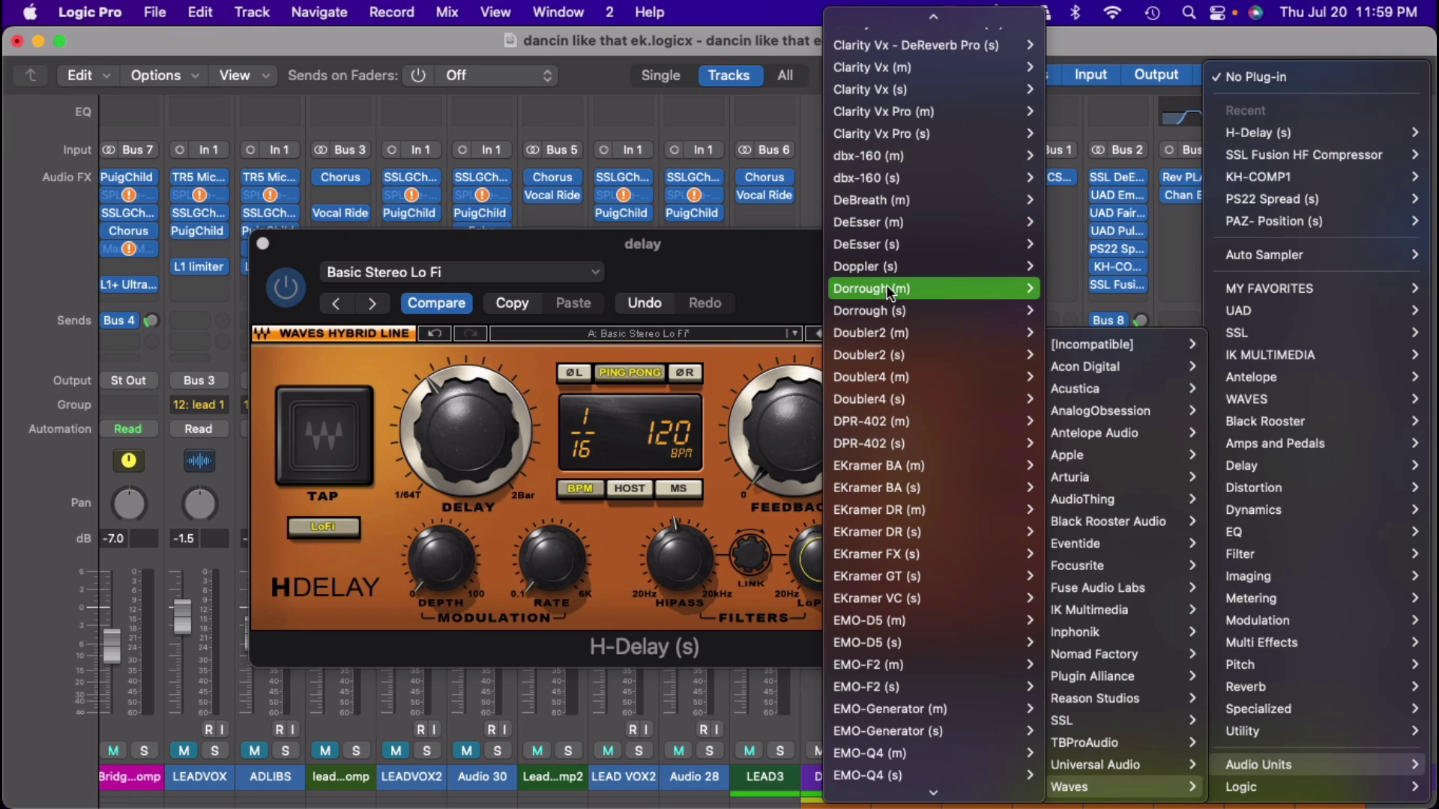
pyautogui.click(816, 258)
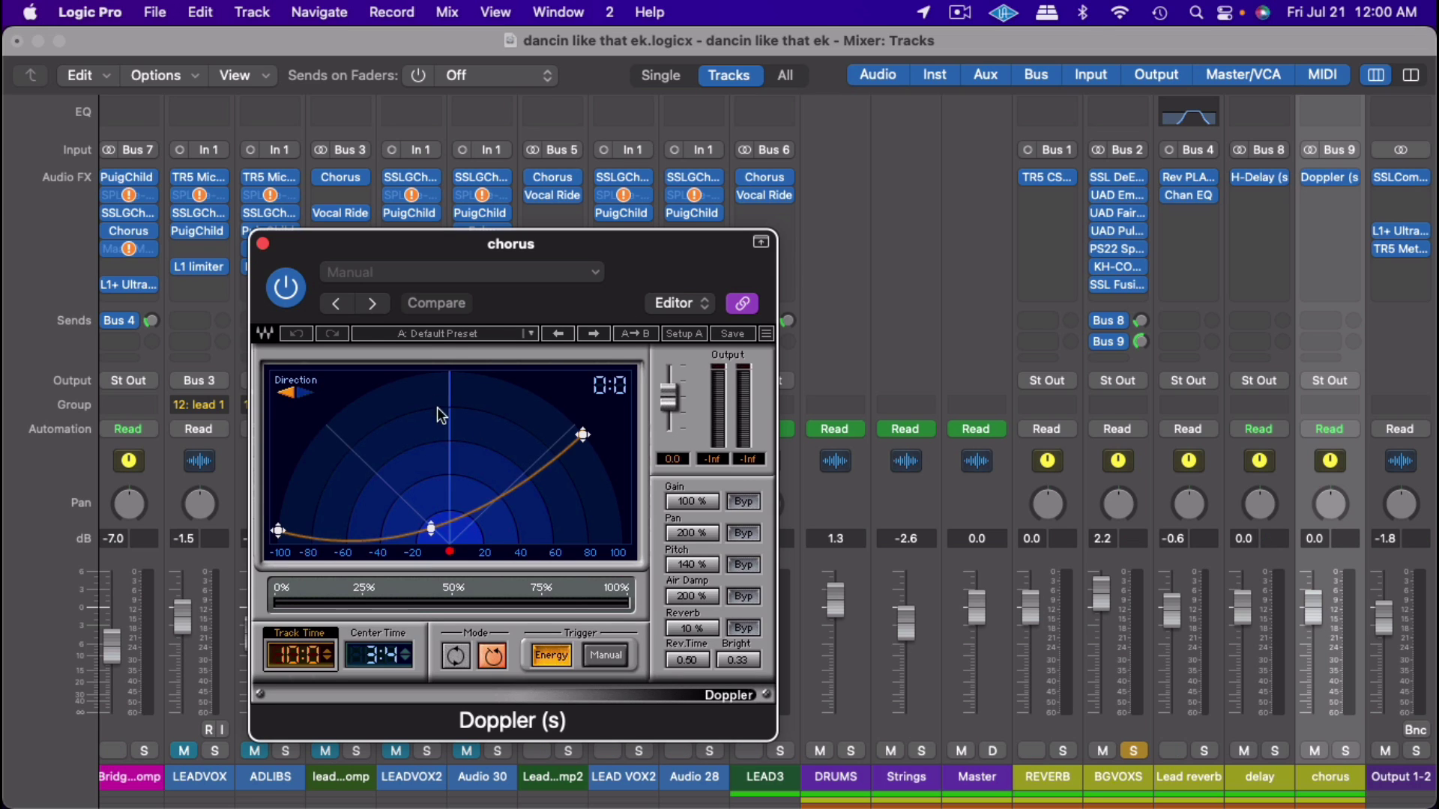
# Step: Load the Pensado Quick Doppler preset in the Doppler plug-in on the chorus channel
pyautogui.click(448, 331)
pyautogui.click(451, 334)
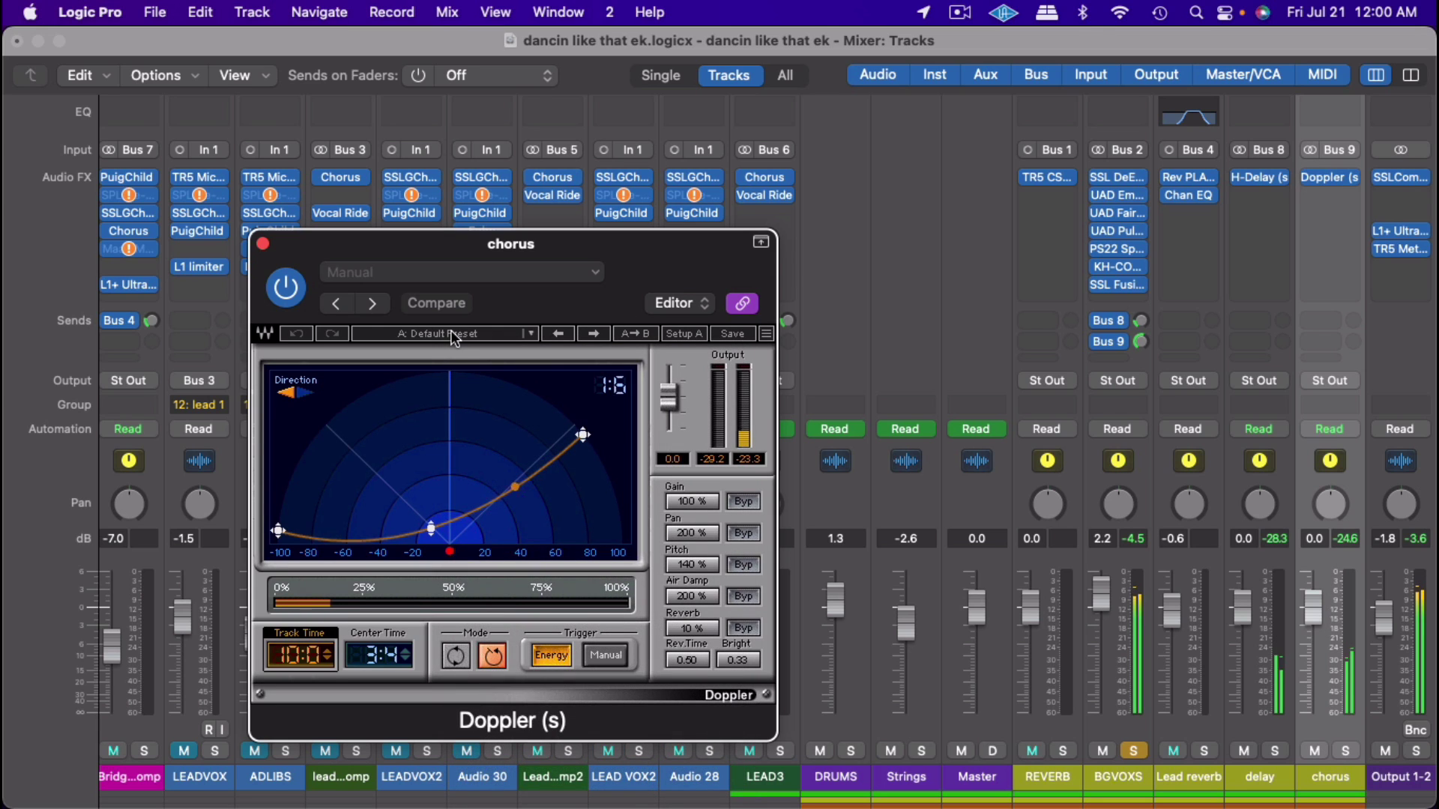
pyautogui.click(450, 332)
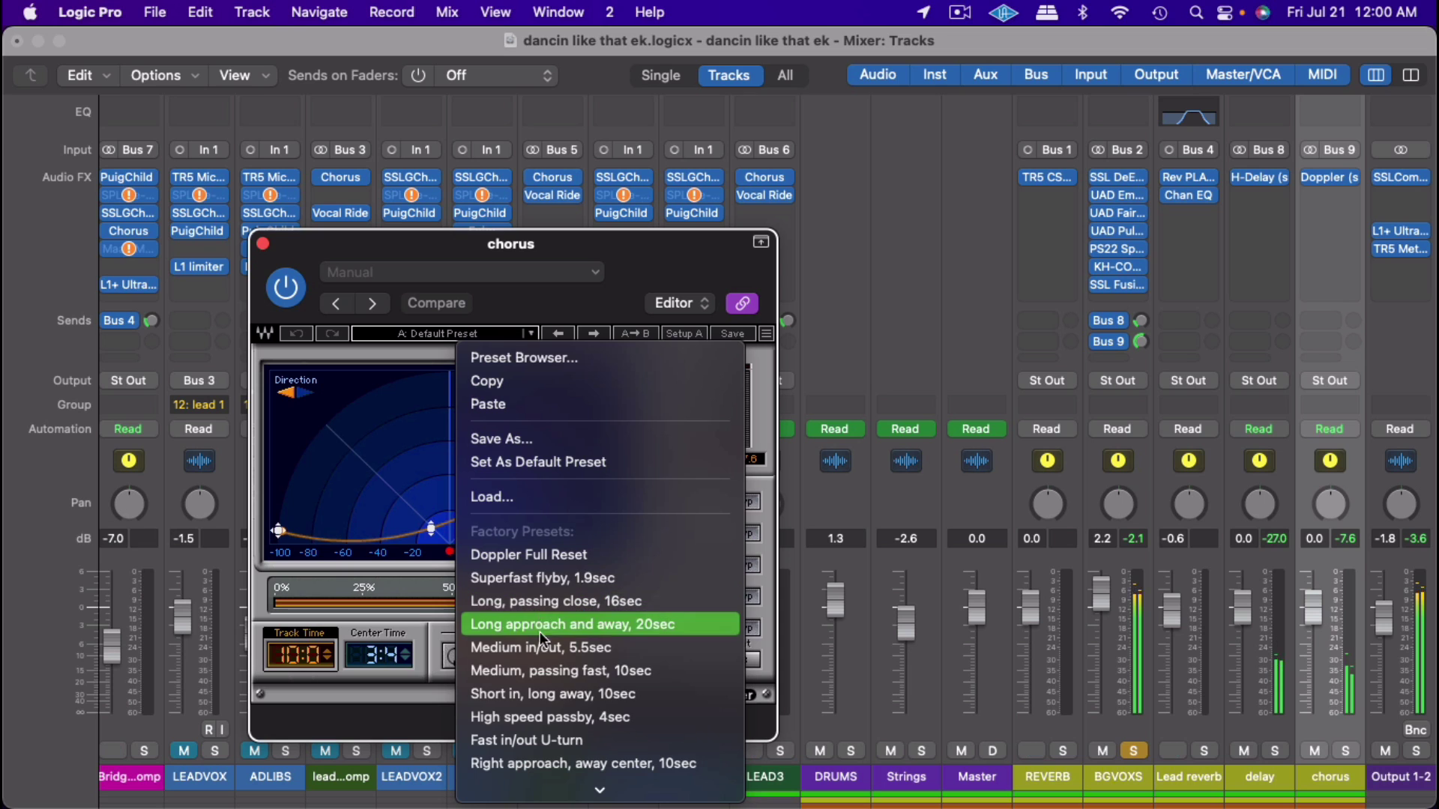
pyautogui.moveTo(541, 788)
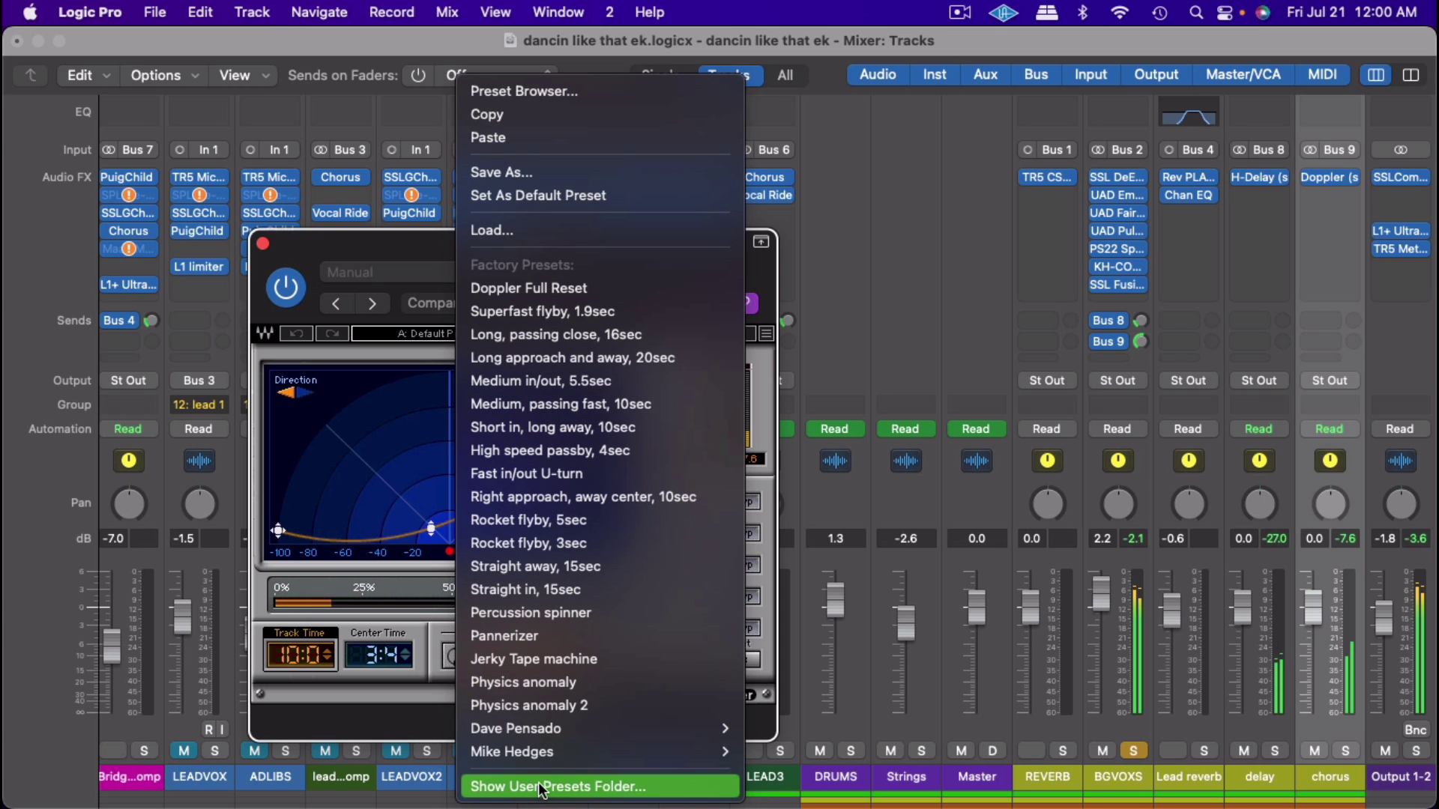
pyautogui.moveTo(553, 732)
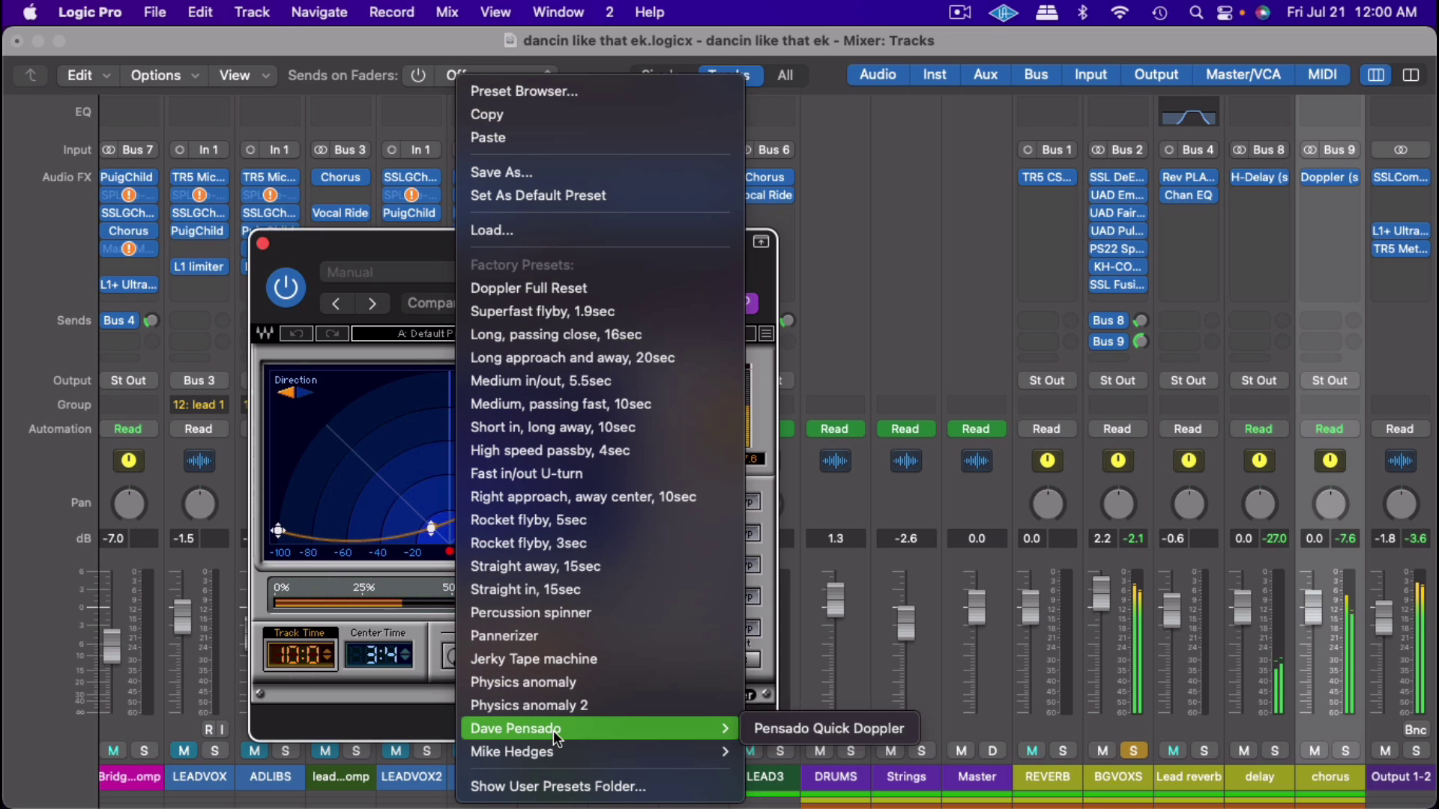
pyautogui.click(930, 727)
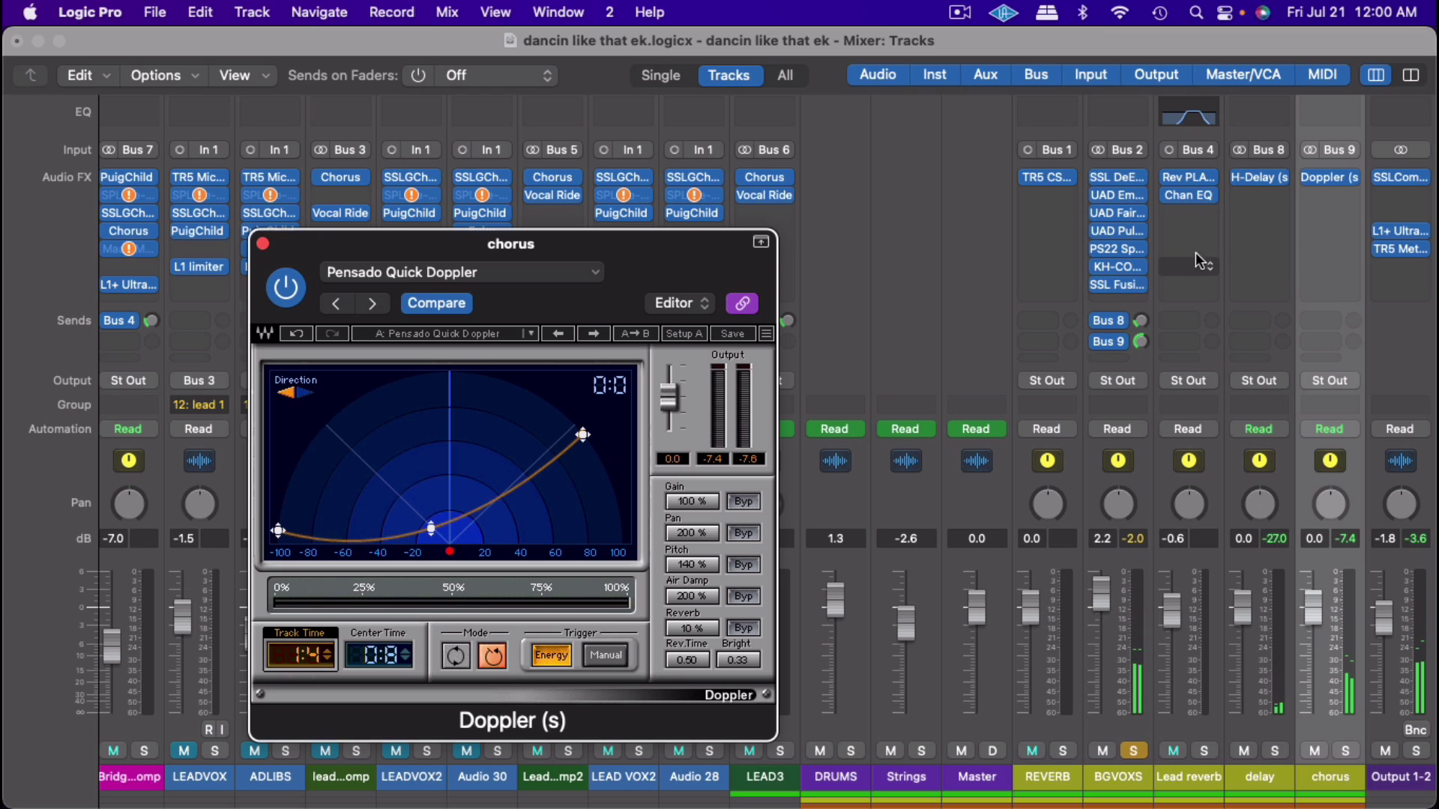
# Step: Replace the Doppler plug-in on the chorus channel with the stereo version of IK Multimedia MixBox
pyautogui.click(1352, 179)
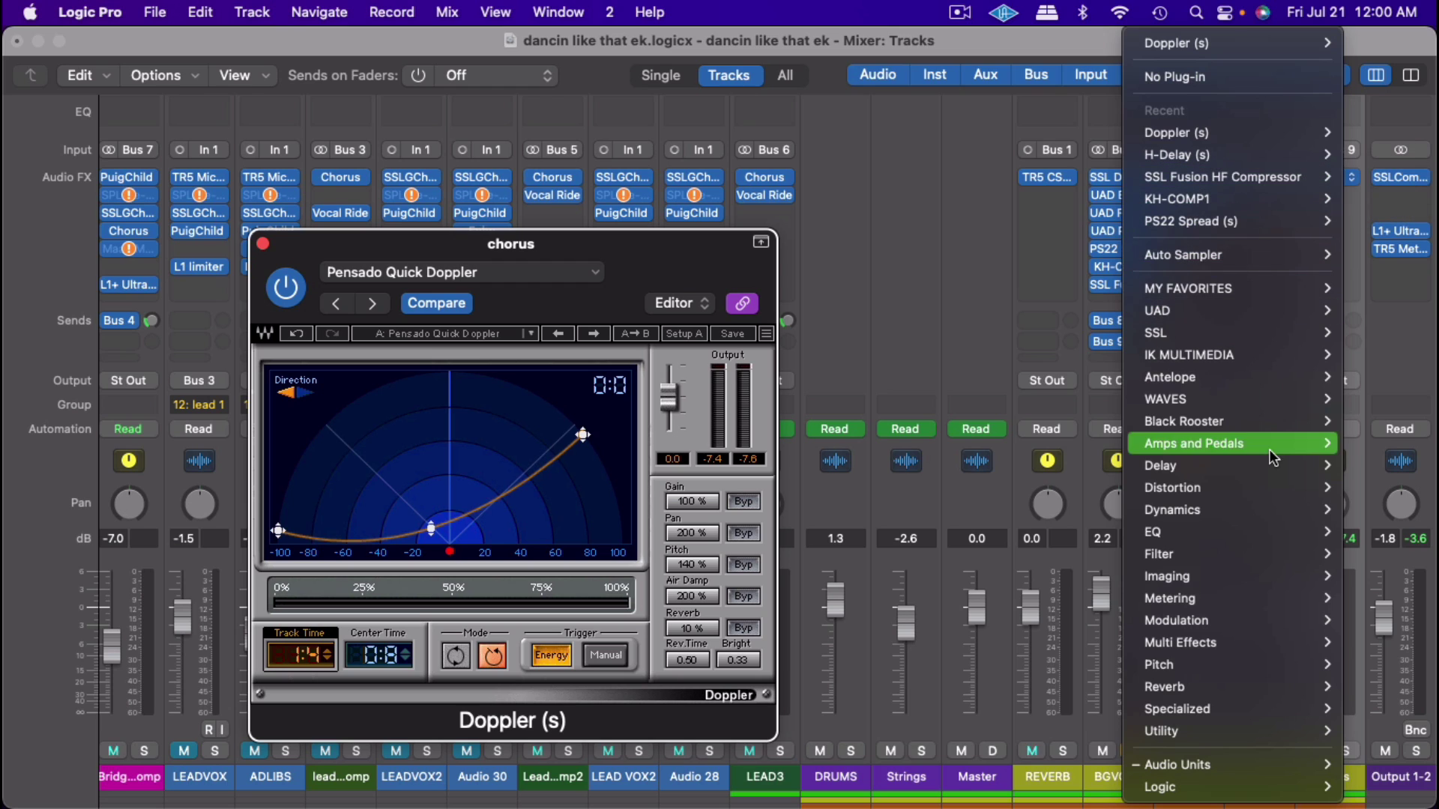
pyautogui.moveTo(1224, 764)
pyautogui.moveTo(1099, 755)
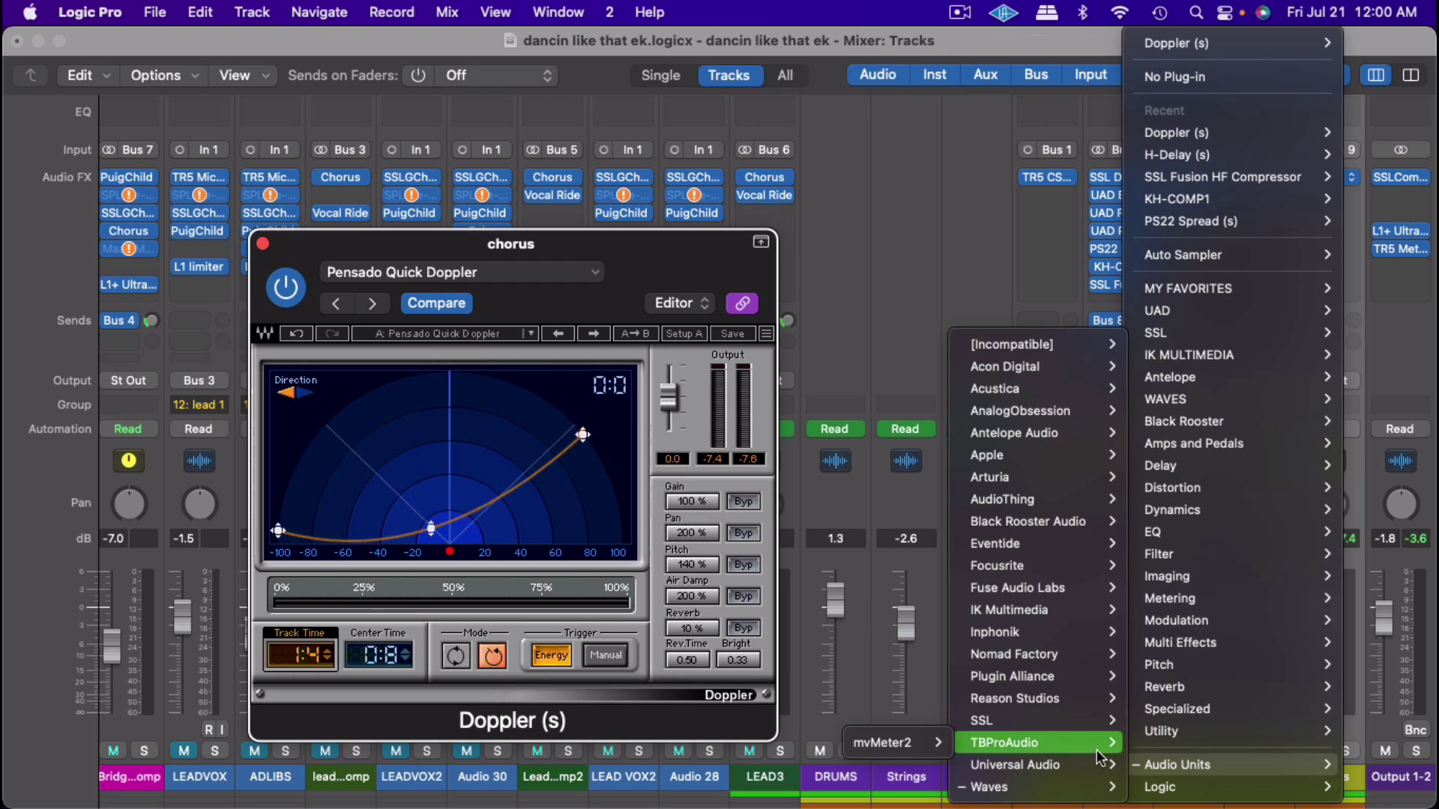
pyautogui.moveTo(1068, 787)
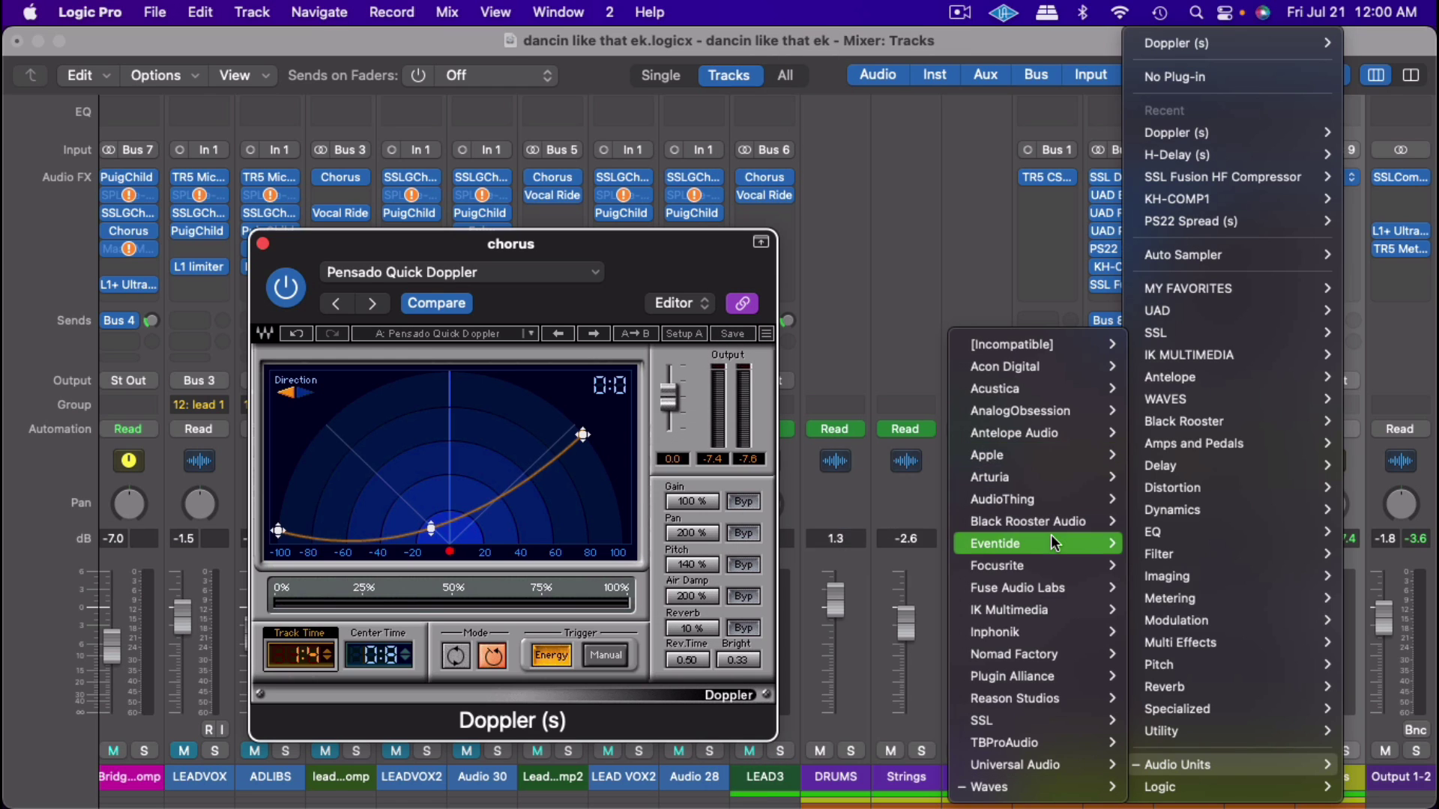
pyautogui.moveTo(1008, 610)
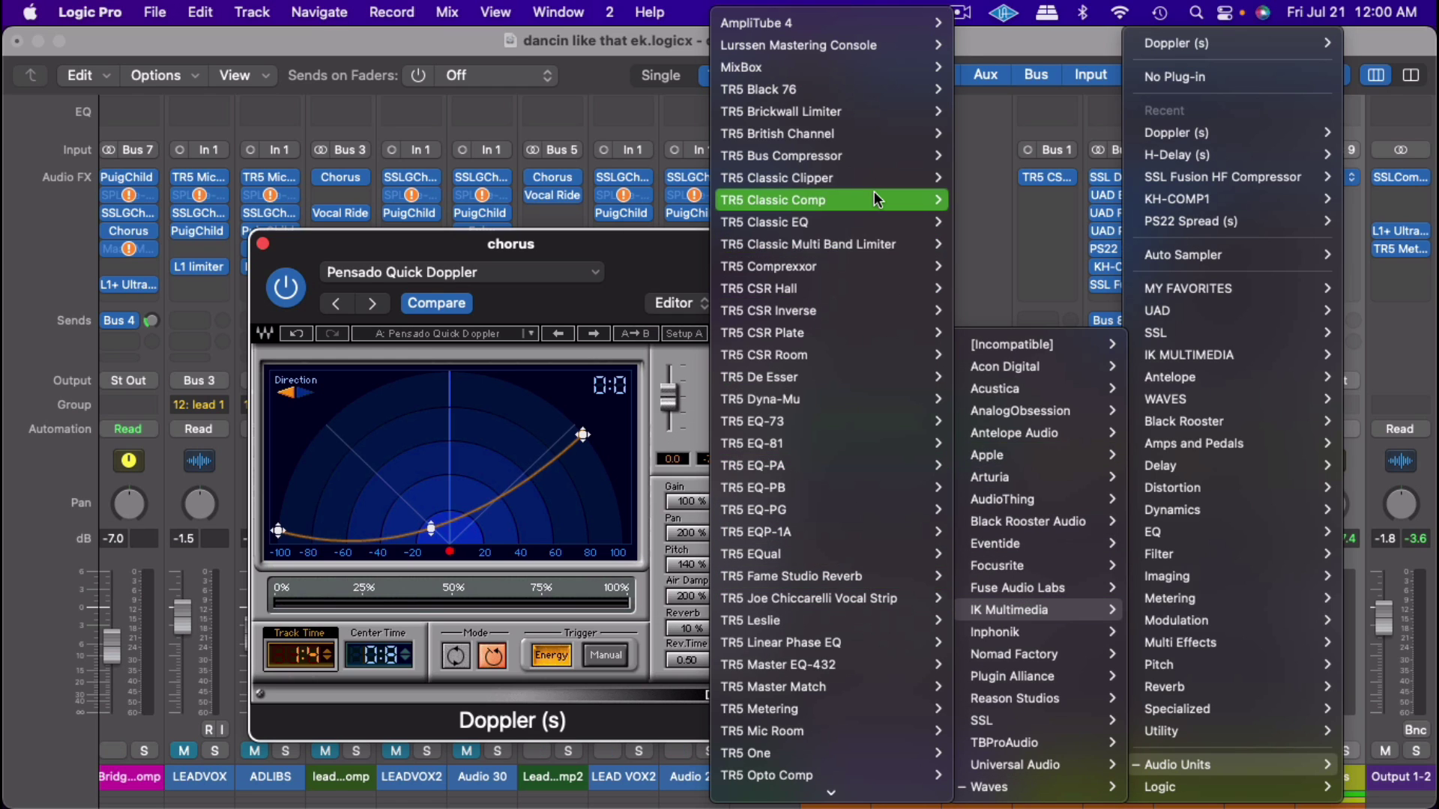
pyautogui.moveTo(861, 71)
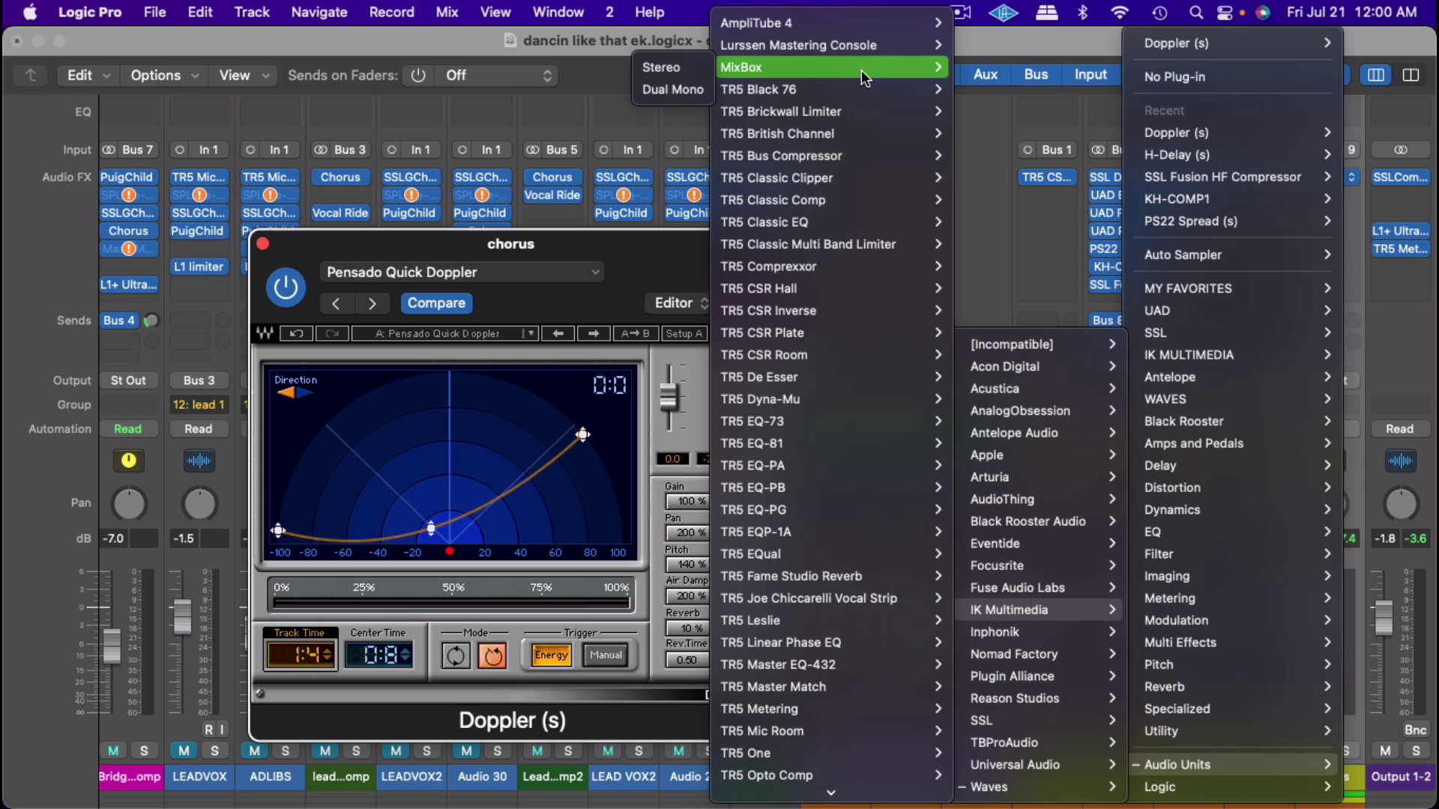
pyautogui.click(669, 67)
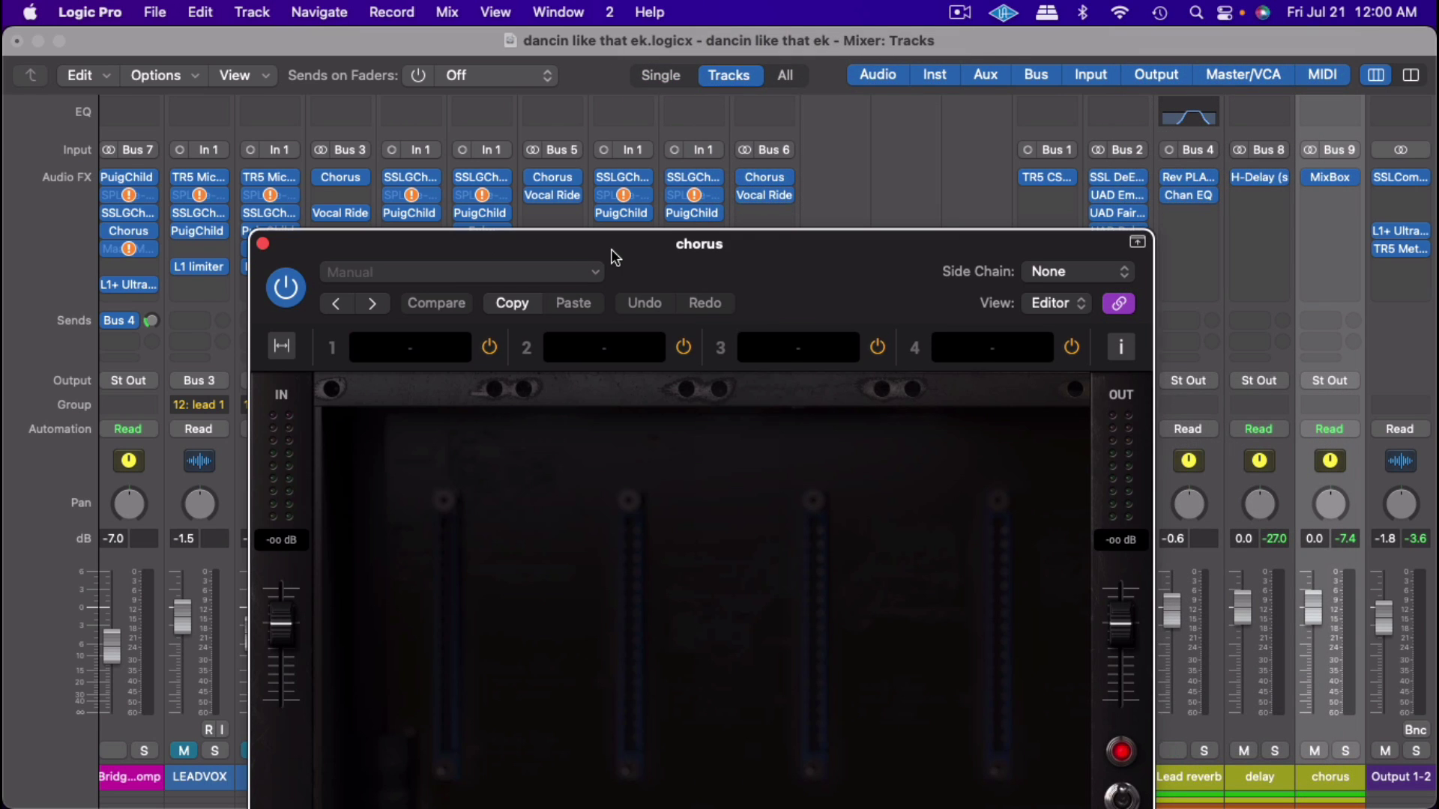
# Step: Load the Chorus modulation effect into MixBox slot 1 and set its dry/wet fully wet, keeping the BGVOXS channel uncovered
pyautogui.moveTo(610, 249); pyautogui.dragTo(646, 59)
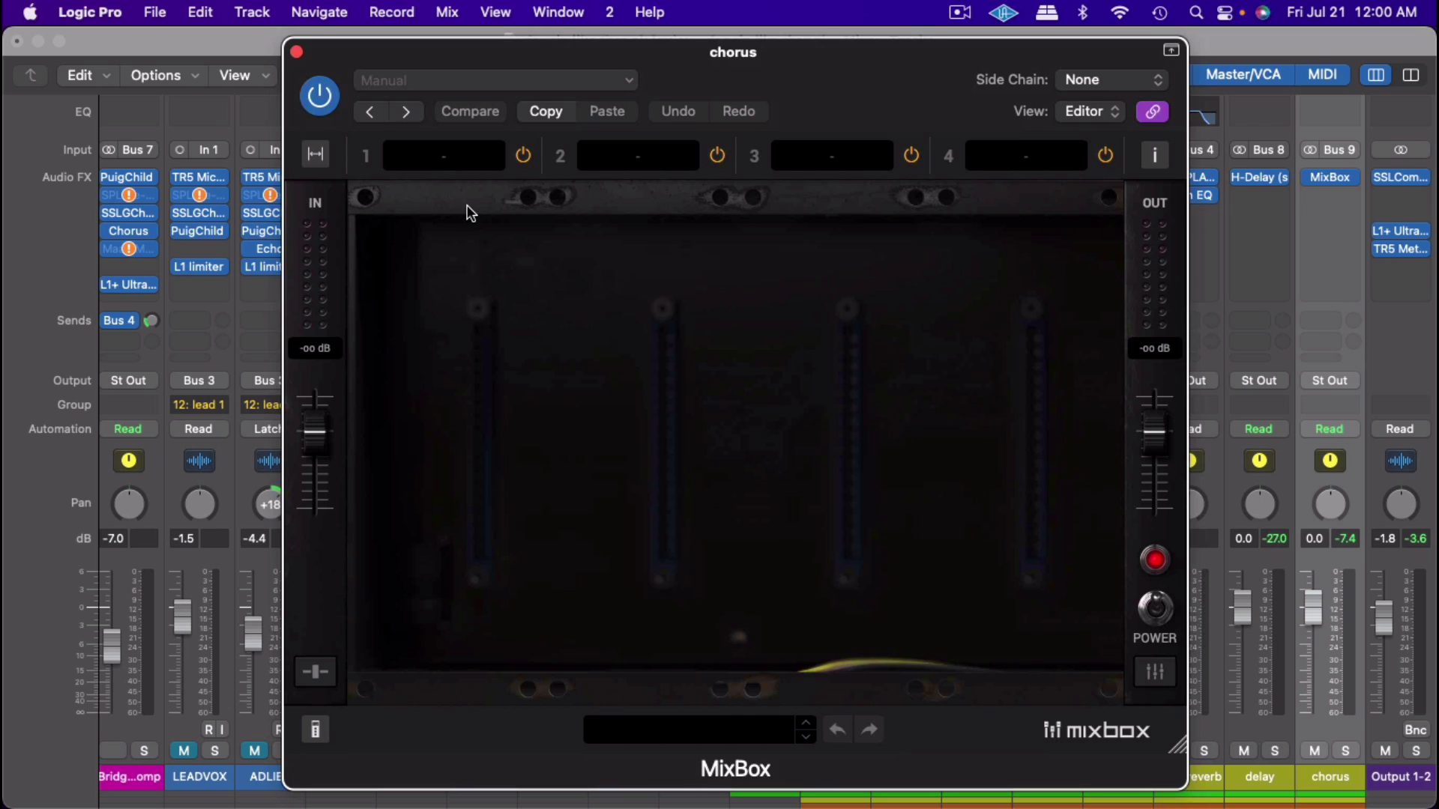
pyautogui.click(467, 155)
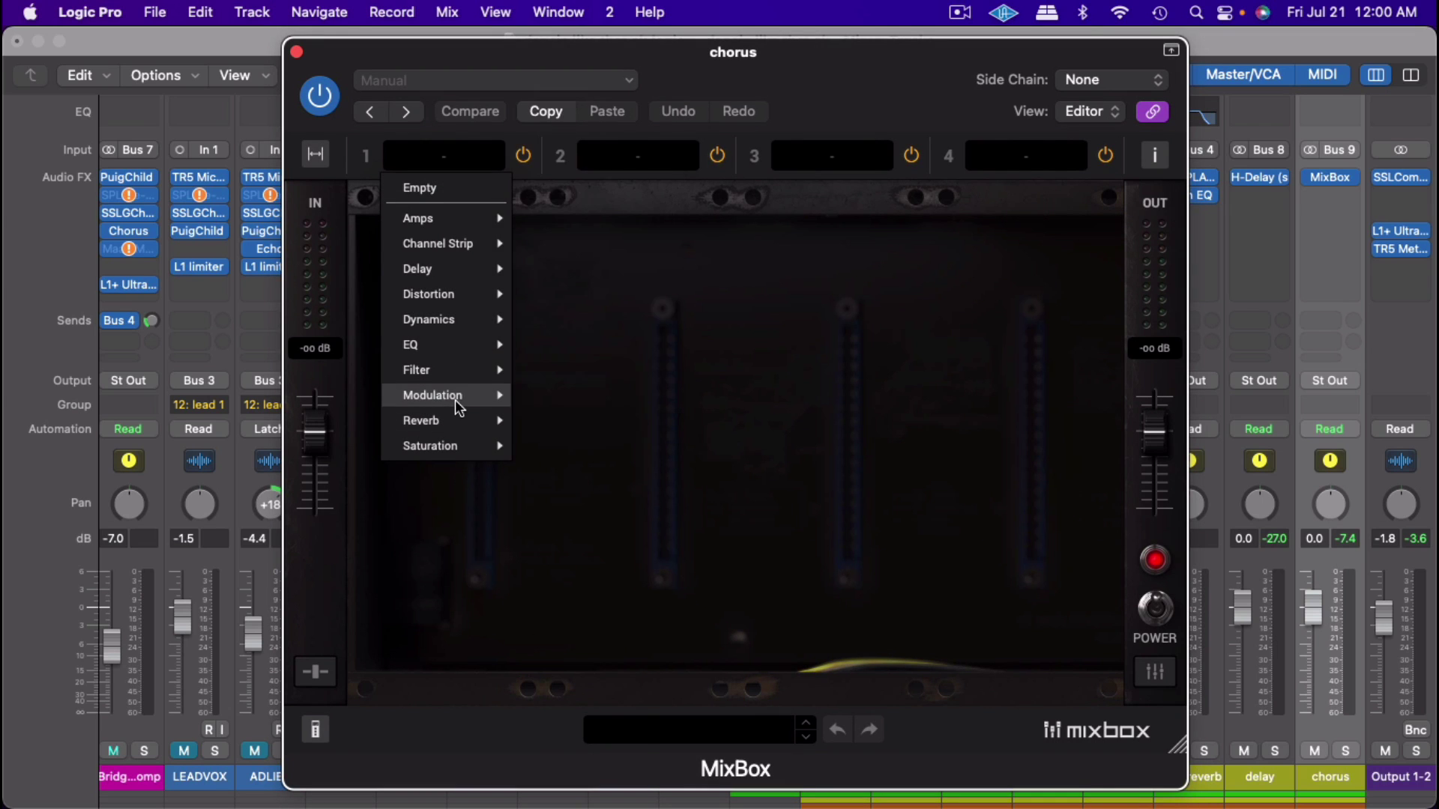
pyautogui.moveTo(457, 408)
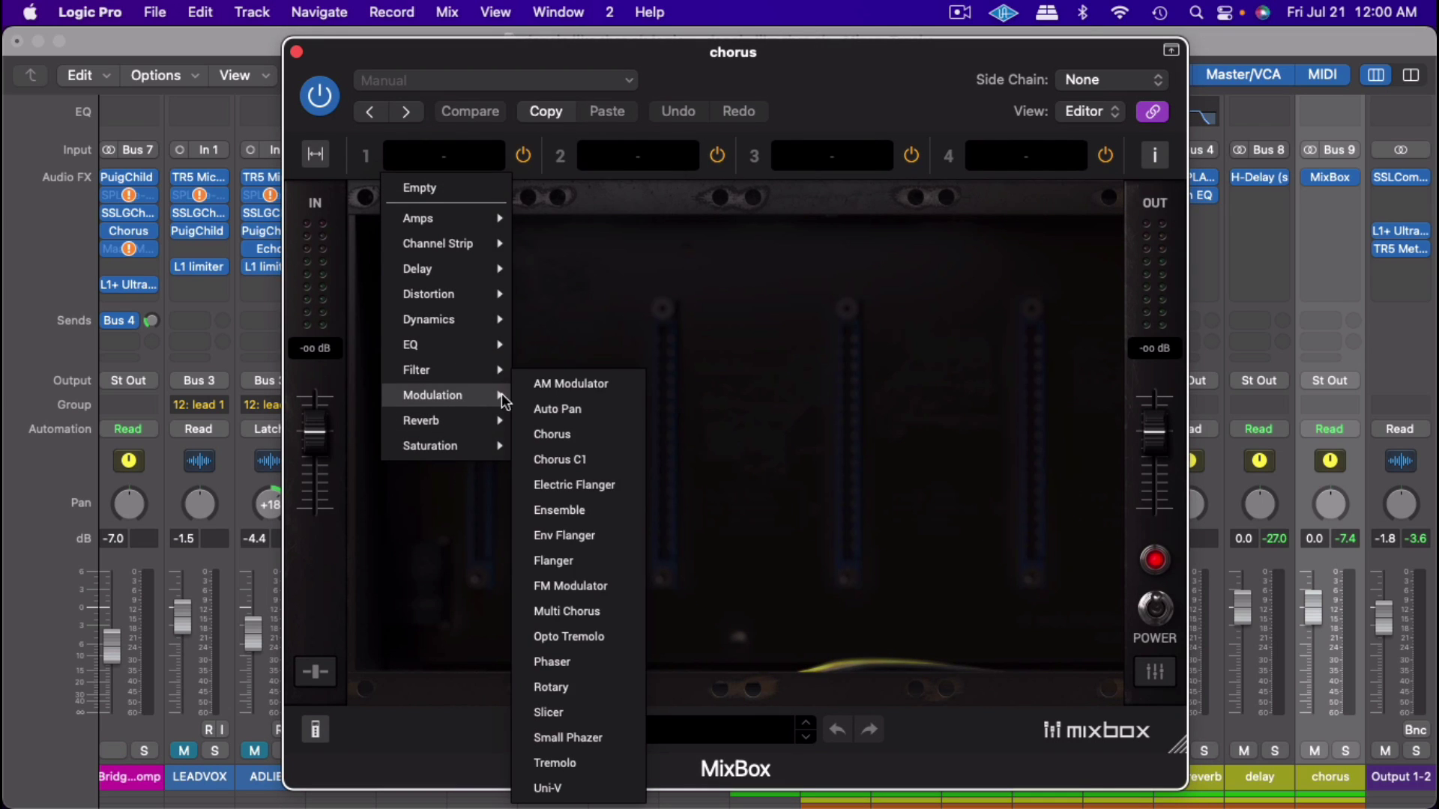
pyautogui.click(610, 433)
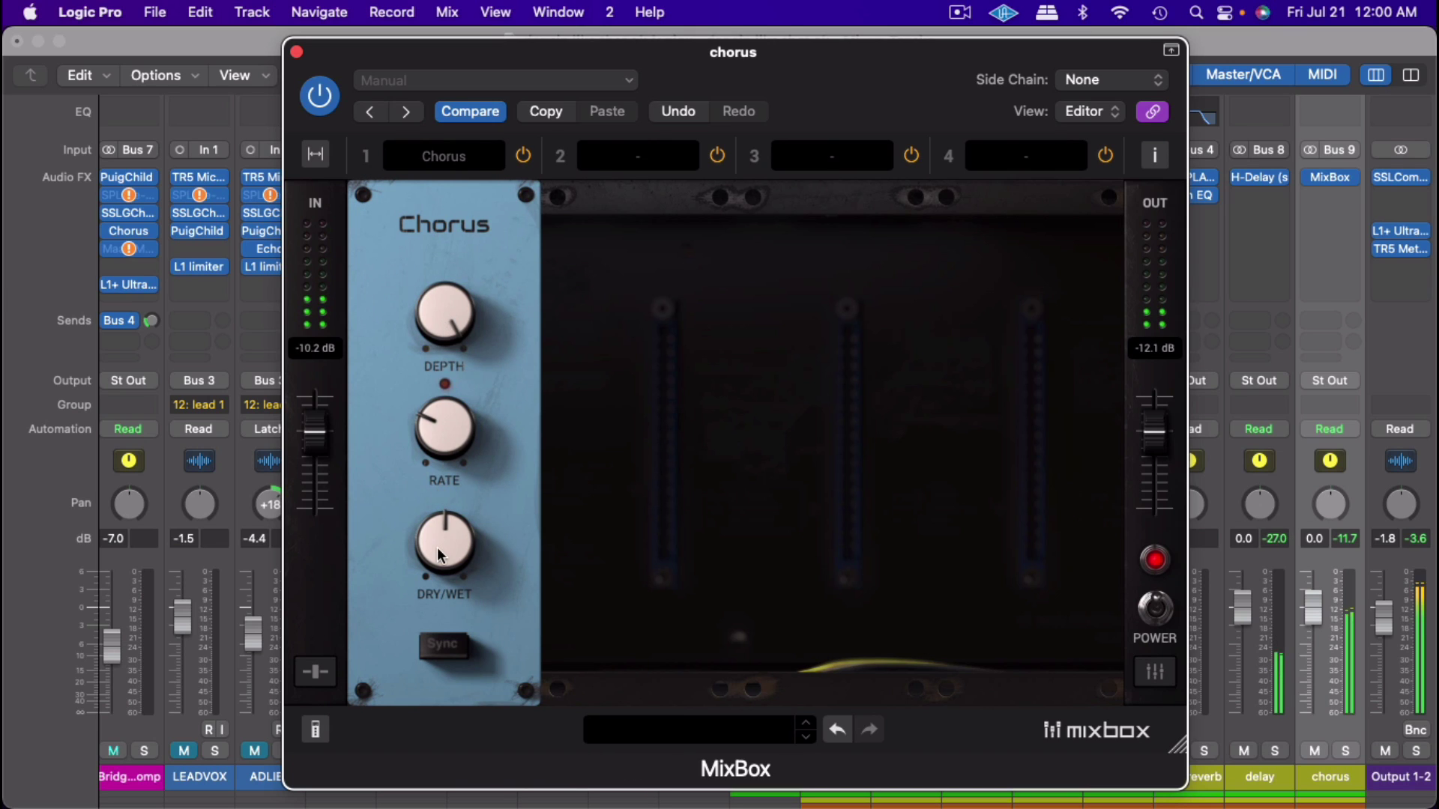
pyautogui.moveTo(437, 548); pyautogui.dragTo(511, 221)
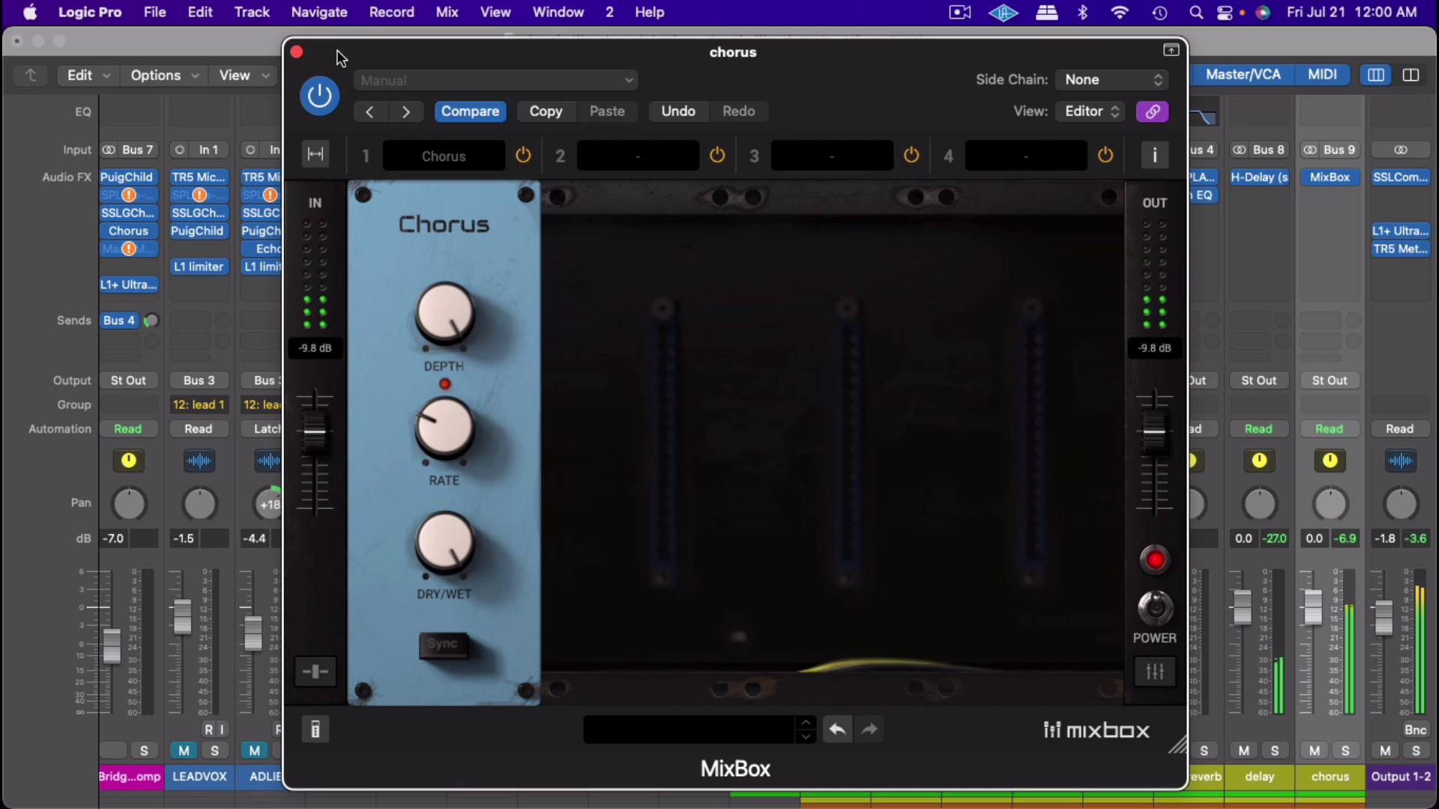
pyautogui.moveTo(393, 57); pyautogui.dragTo(192, 48)
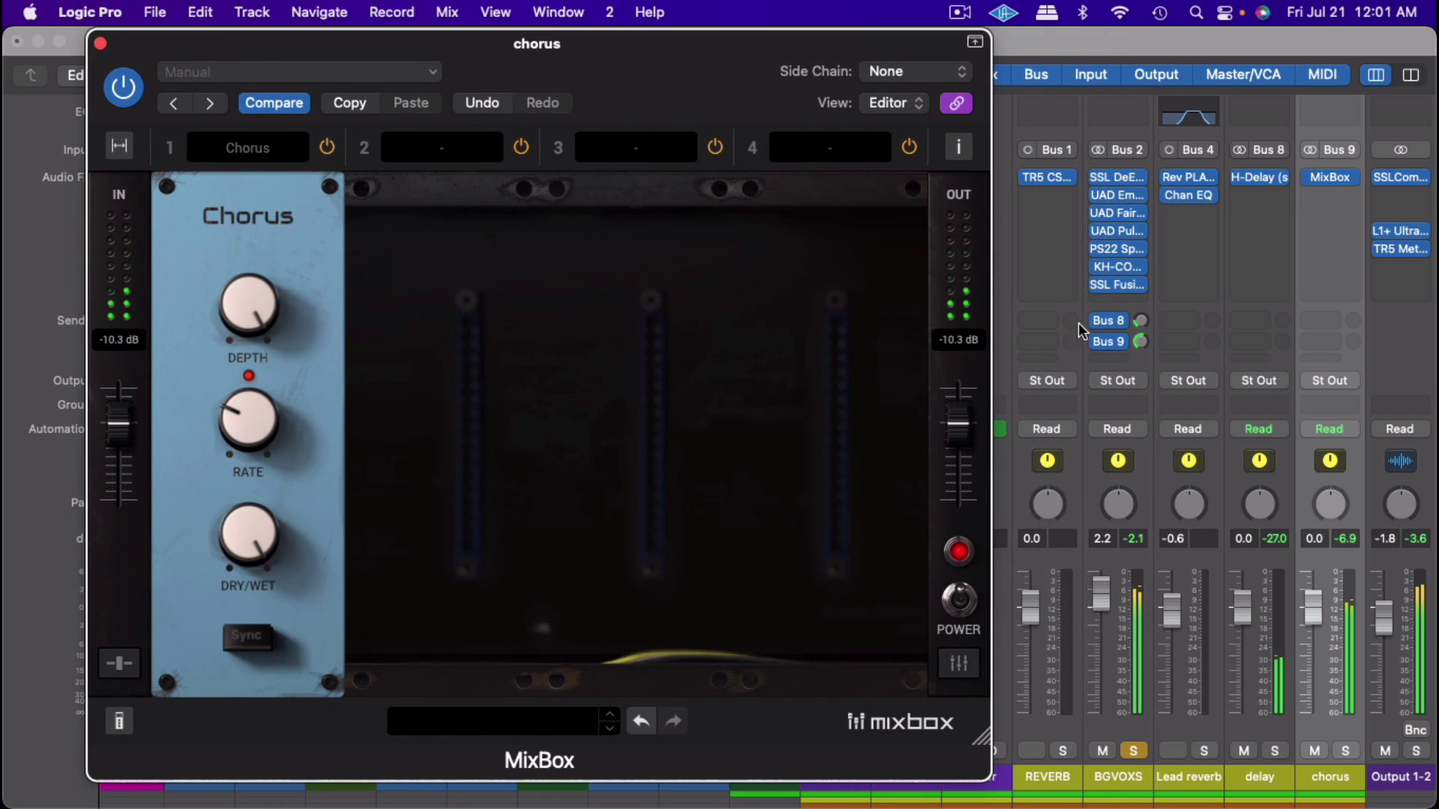
# Step: Toggle tempo sync on the Chorus effect in the chorus channel's MixBox and play the song to audition it
pyautogui.click(1141, 342)
pyautogui.click(460, 152)
pyautogui.click(320, 488)
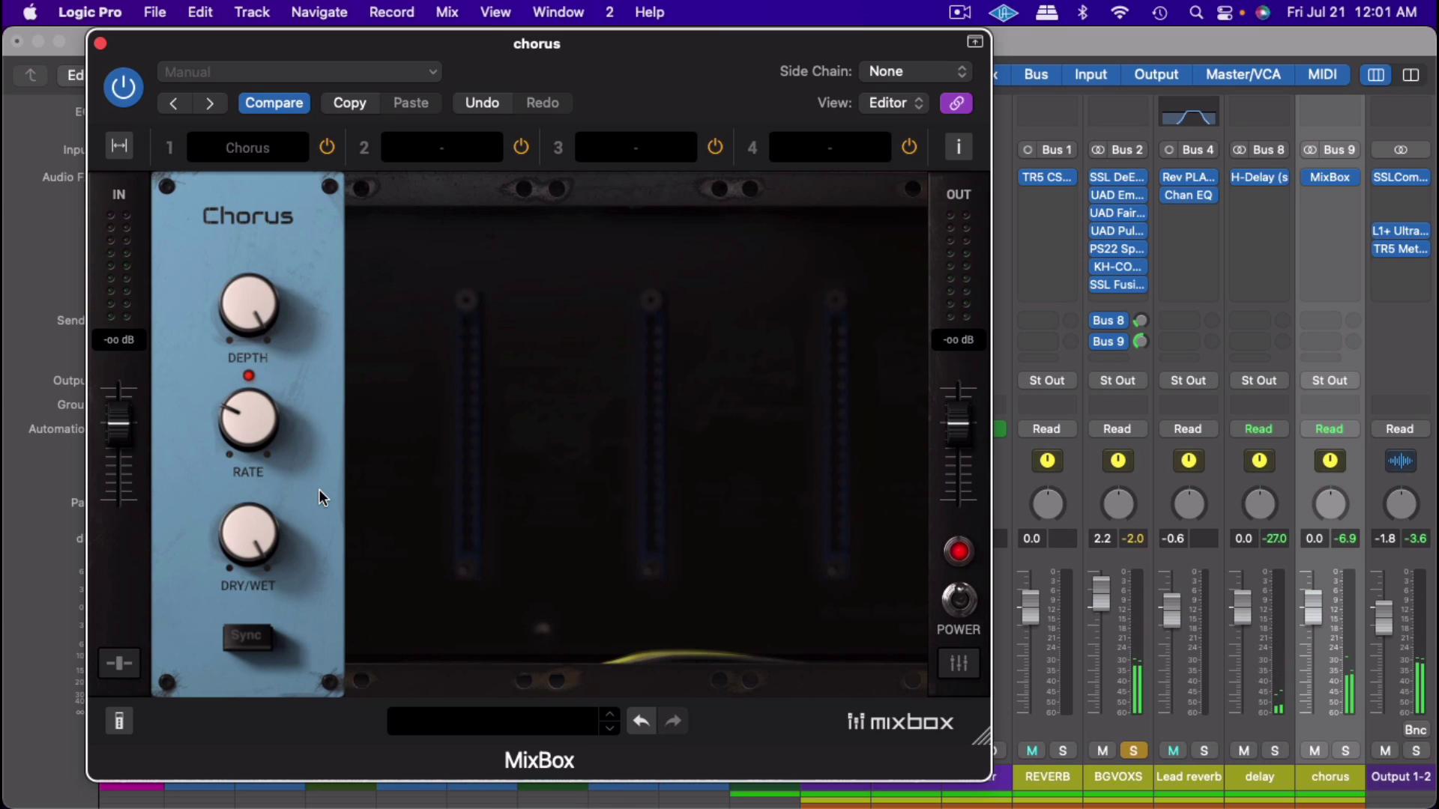
pyautogui.click(265, 643)
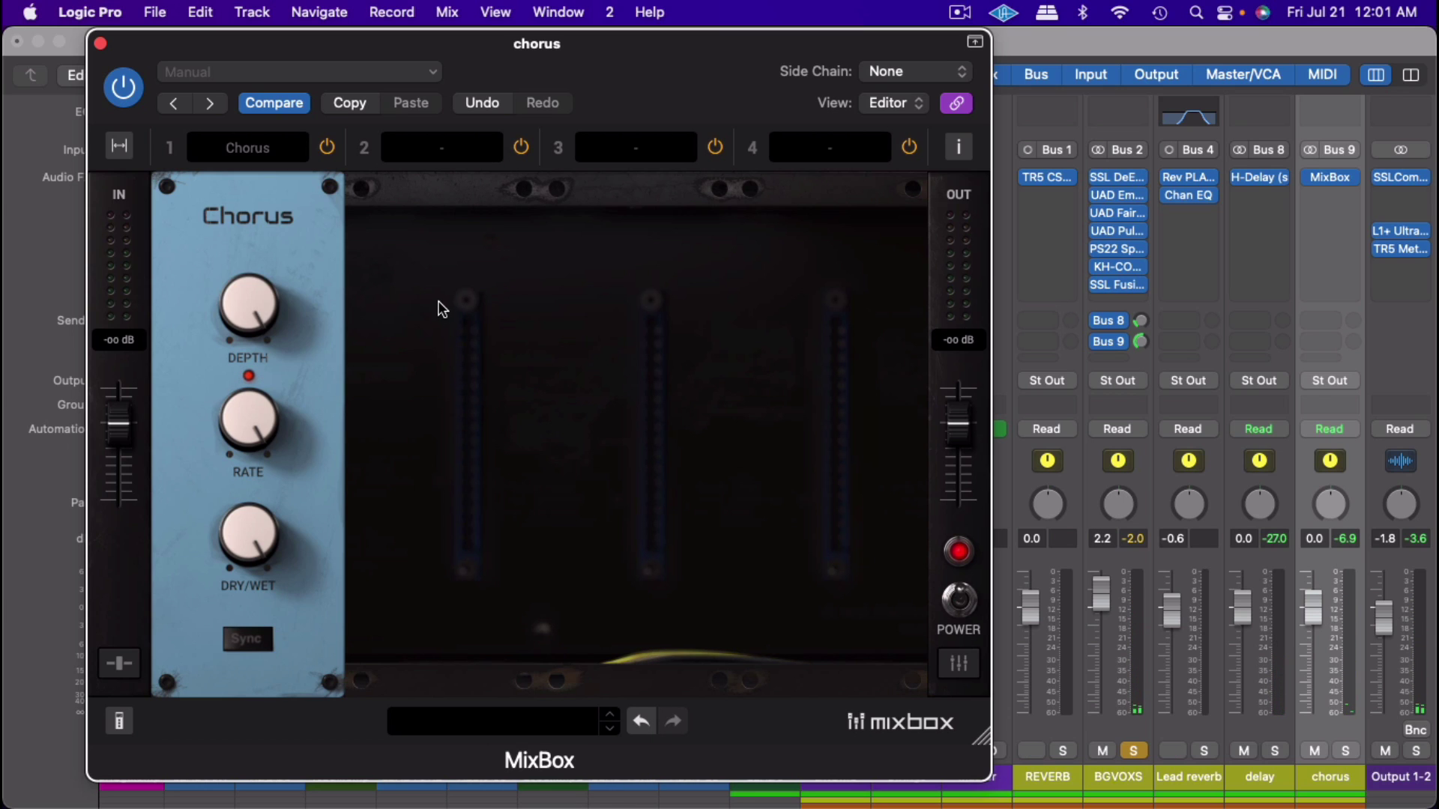
pyautogui.press('space')
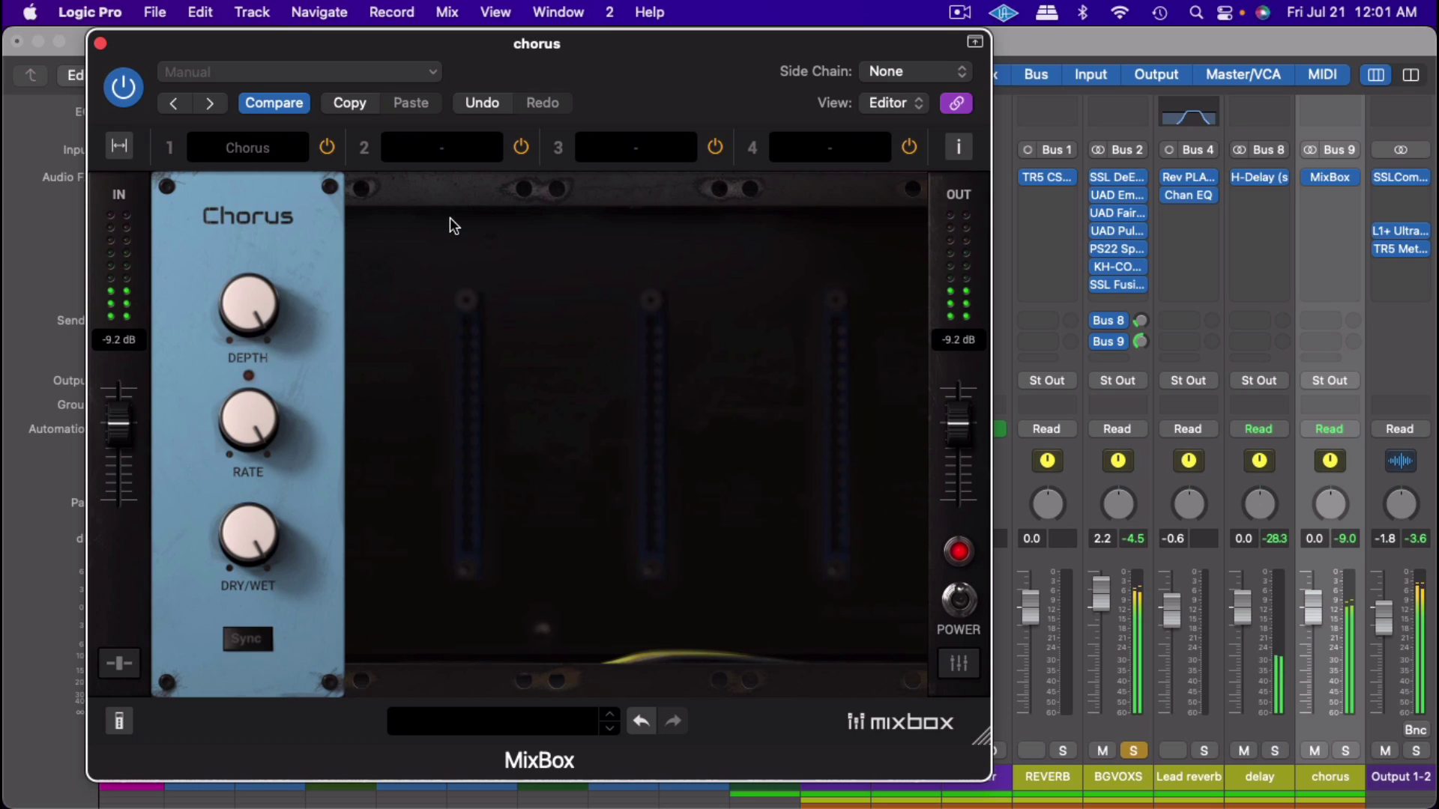
# Step: Load the Phaser modulation effect into MixBox slot 2 and set its stages to 3 and spread to 100
pyautogui.click(442, 150)
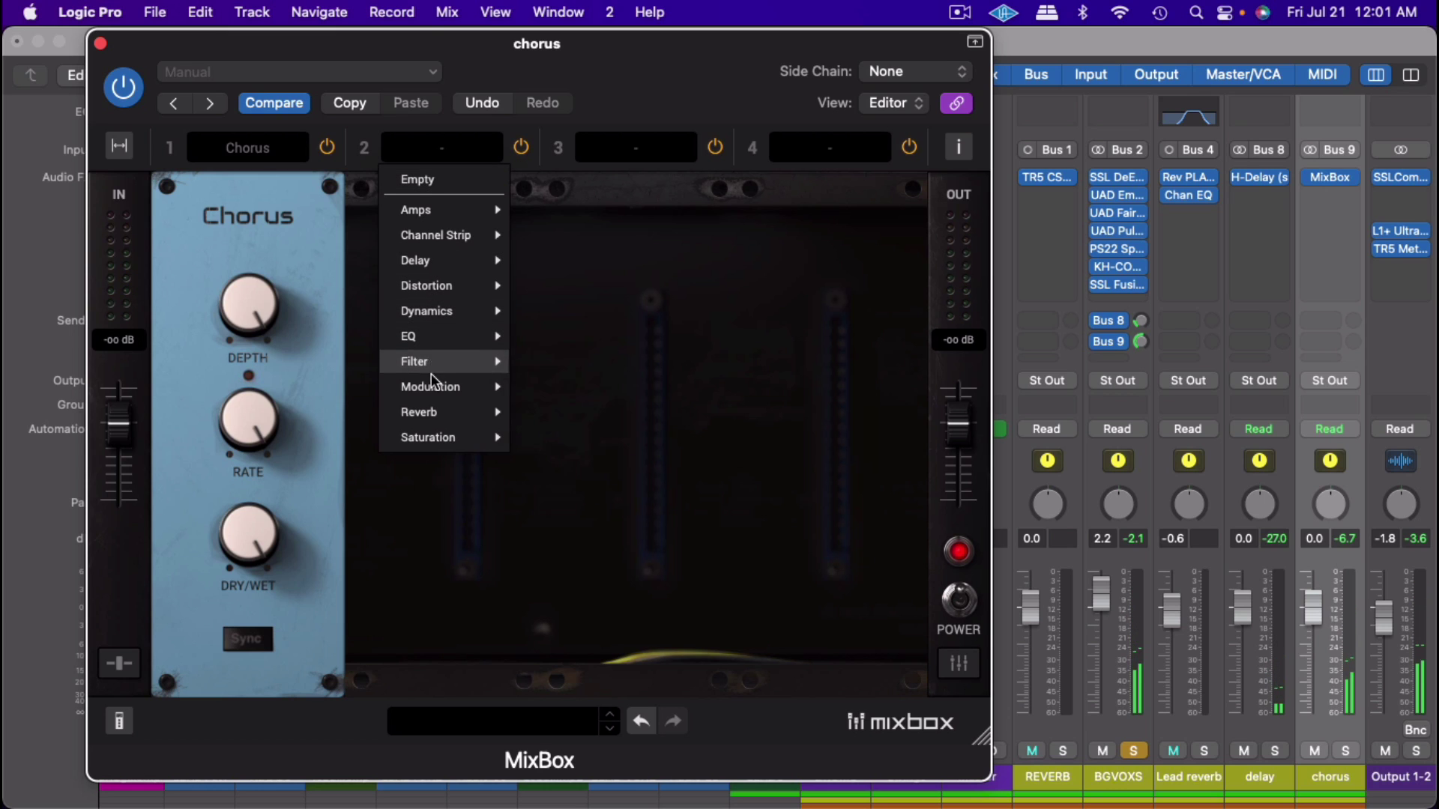
pyautogui.moveTo(431, 390)
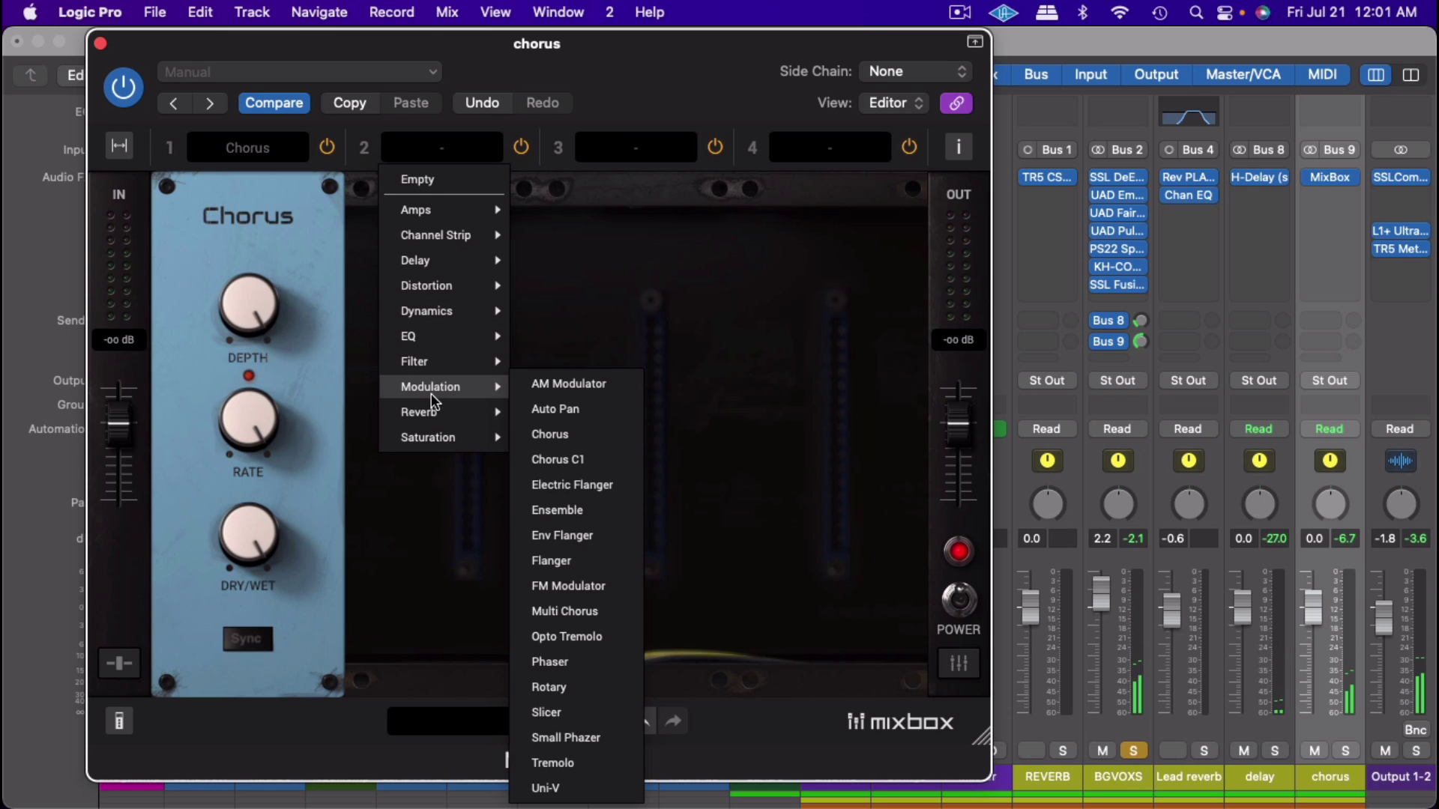
pyautogui.click(555, 662)
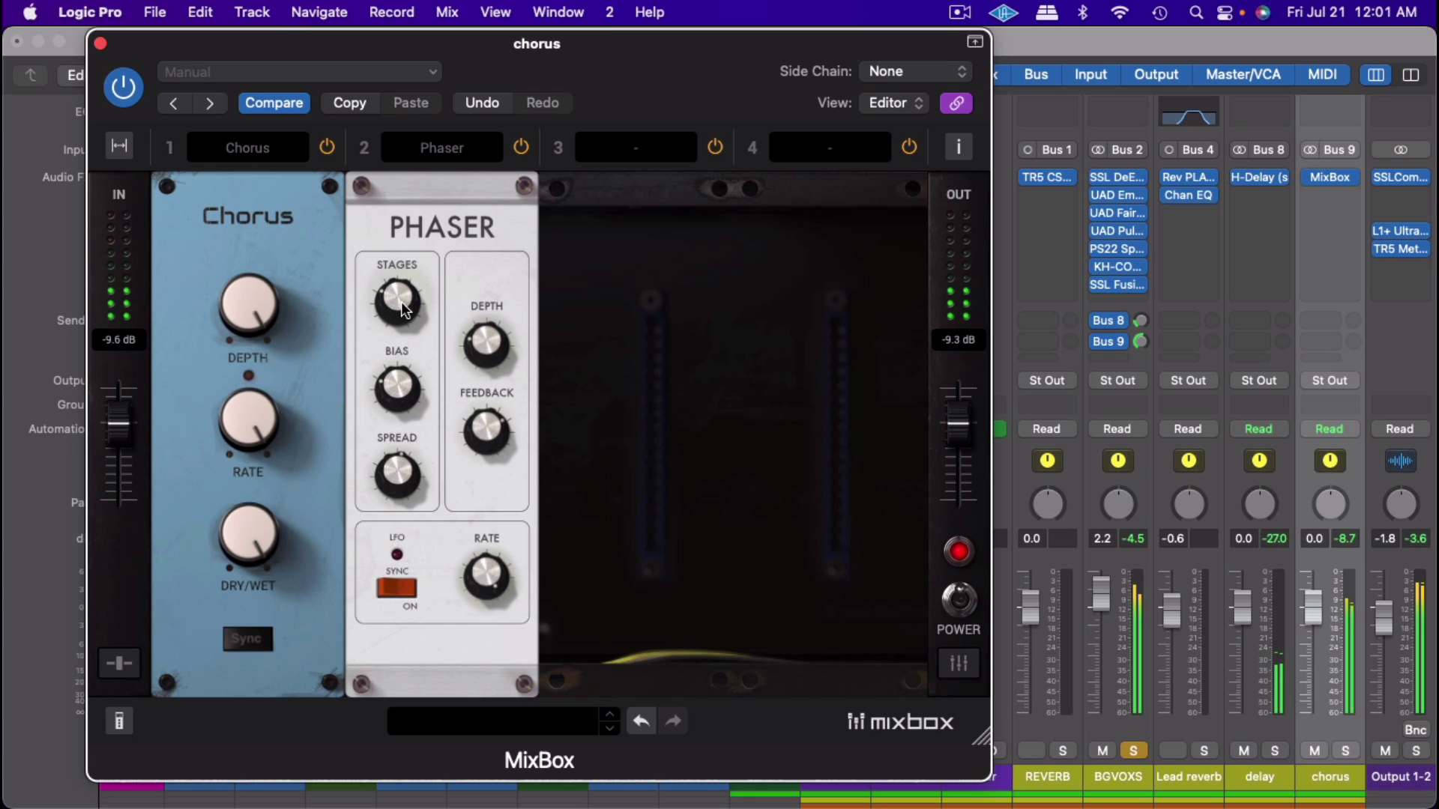
pyautogui.moveTo(401, 301); pyautogui.dragTo(382, 330)
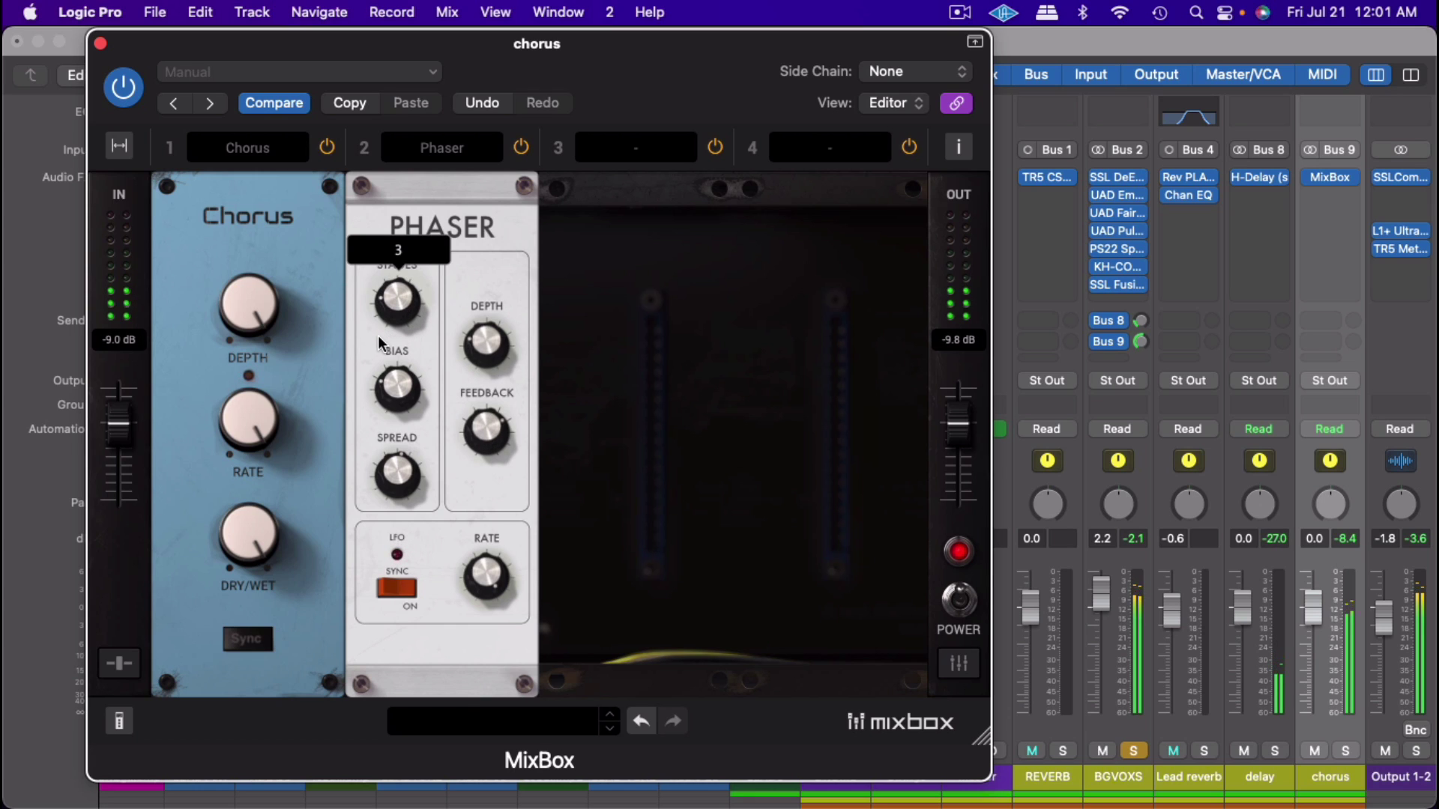
pyautogui.click(409, 480)
pyautogui.moveTo(409, 480); pyautogui.dragTo(435, 337)
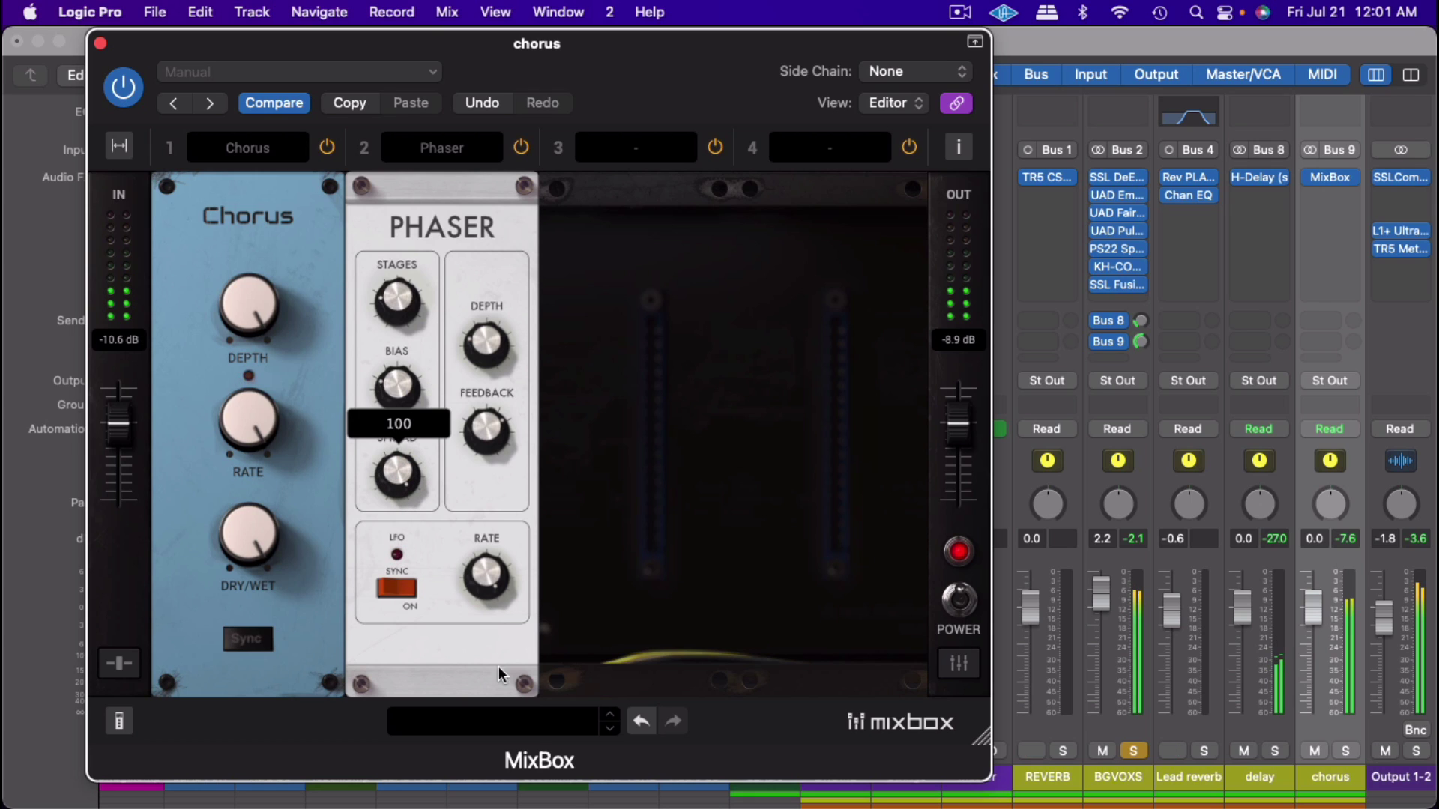
# Step: Reduce the Phaser slot's dry/wet mix to about halfway and close the MixBox window
pyautogui.click(116, 659)
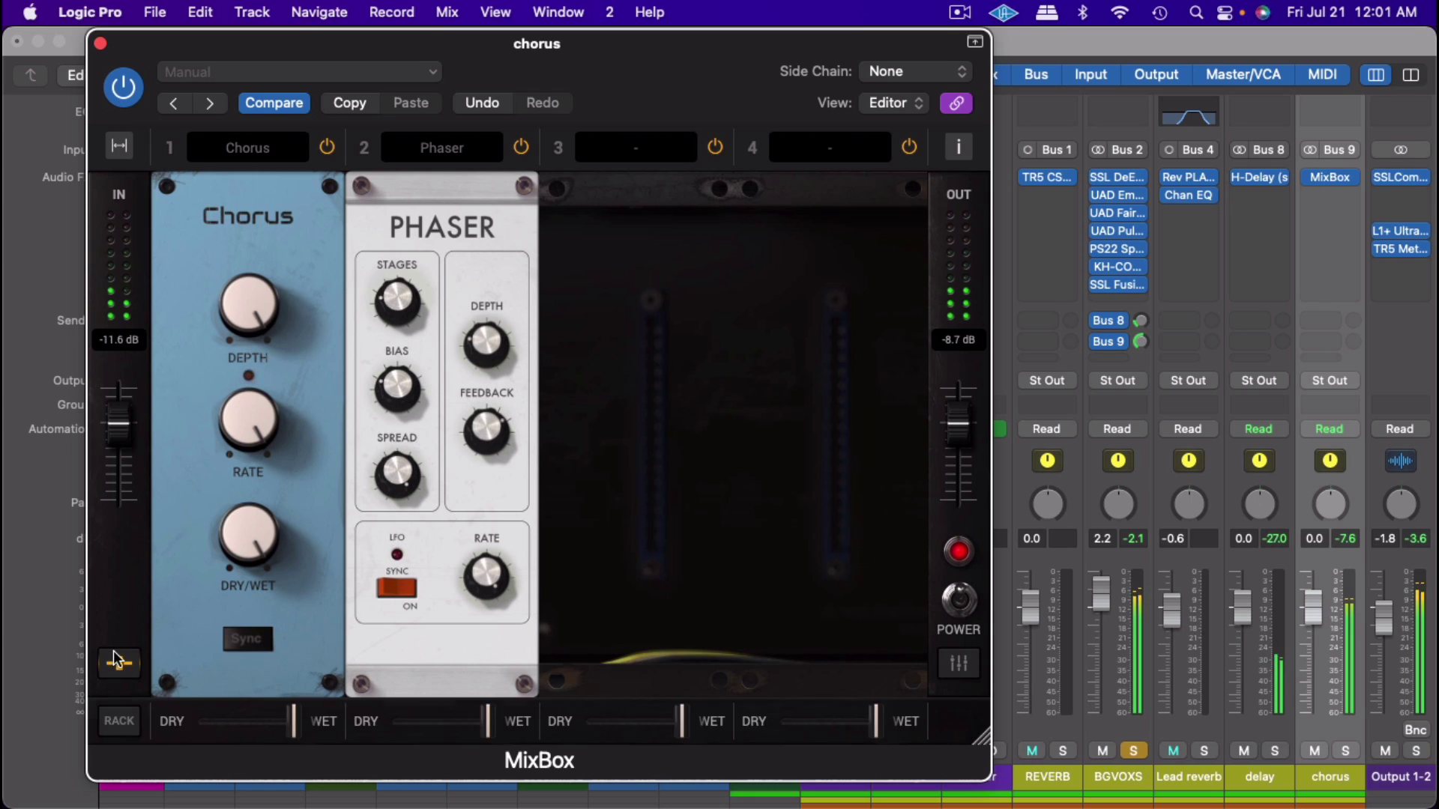
pyautogui.moveTo(486, 722); pyautogui.dragTo(433, 721)
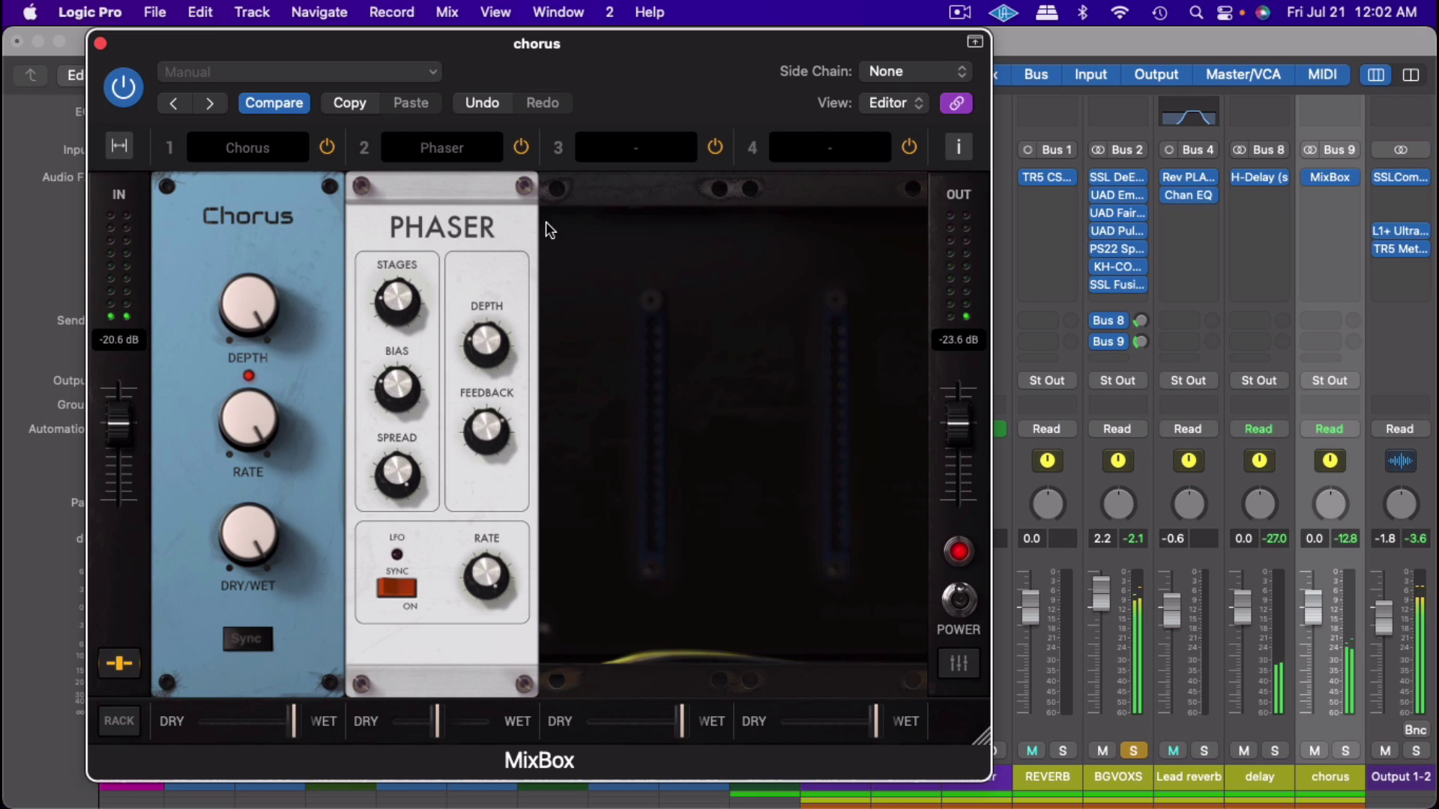
pyautogui.click(101, 44)
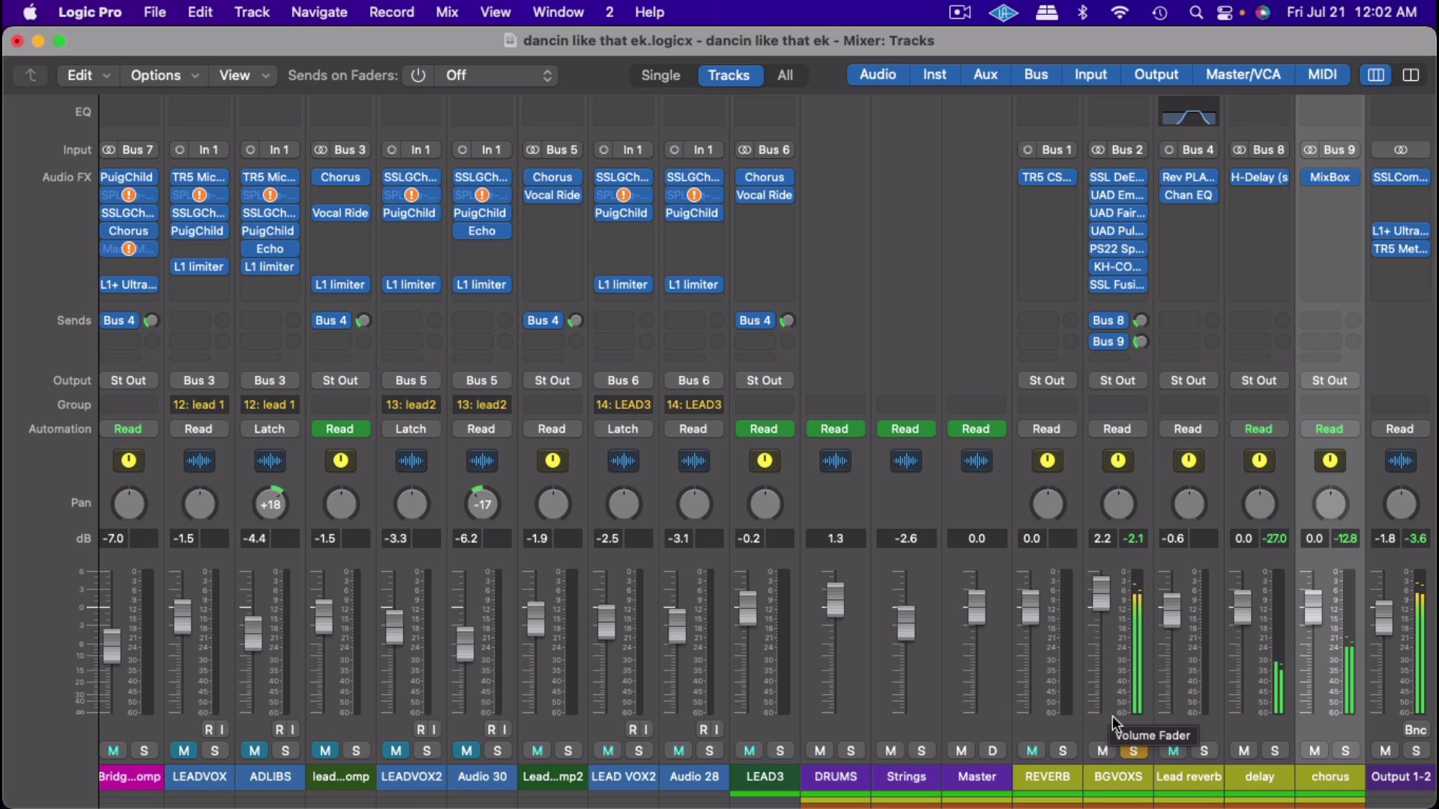
# Step: Compare the BGVOXS channel in the full mix and soloed, leaving its solo off
pyautogui.click(1134, 751)
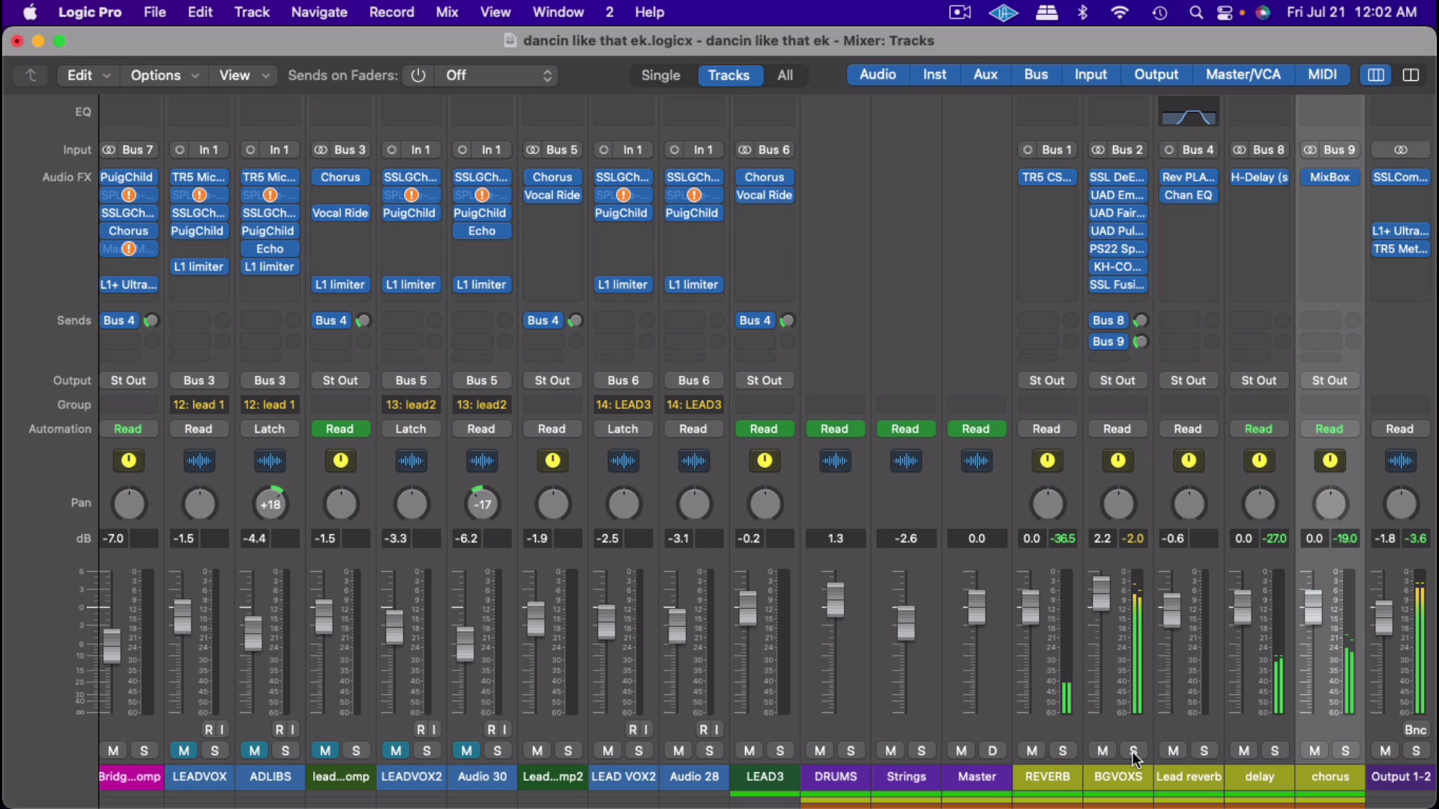
pyautogui.click(1135, 752)
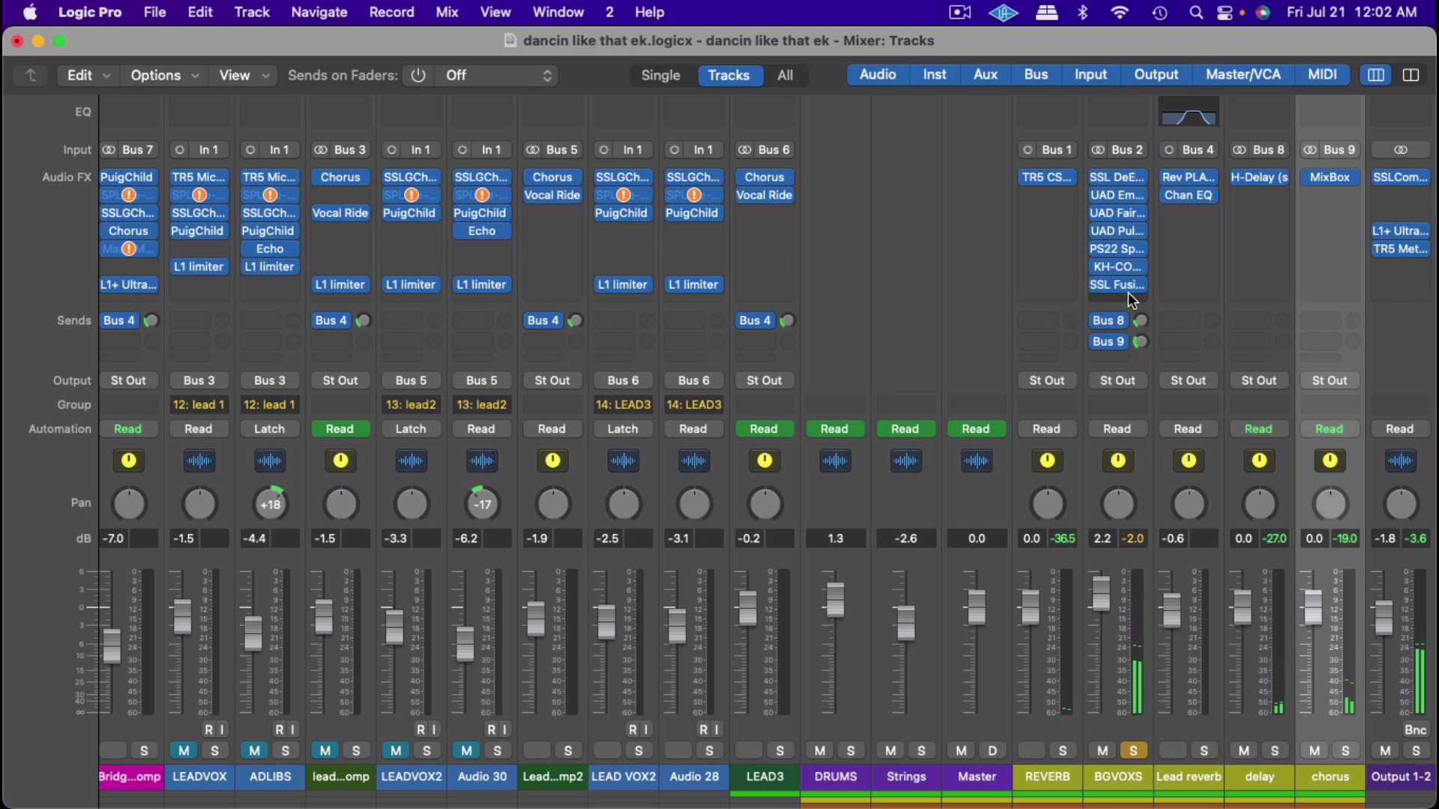
pyautogui.click(1144, 751)
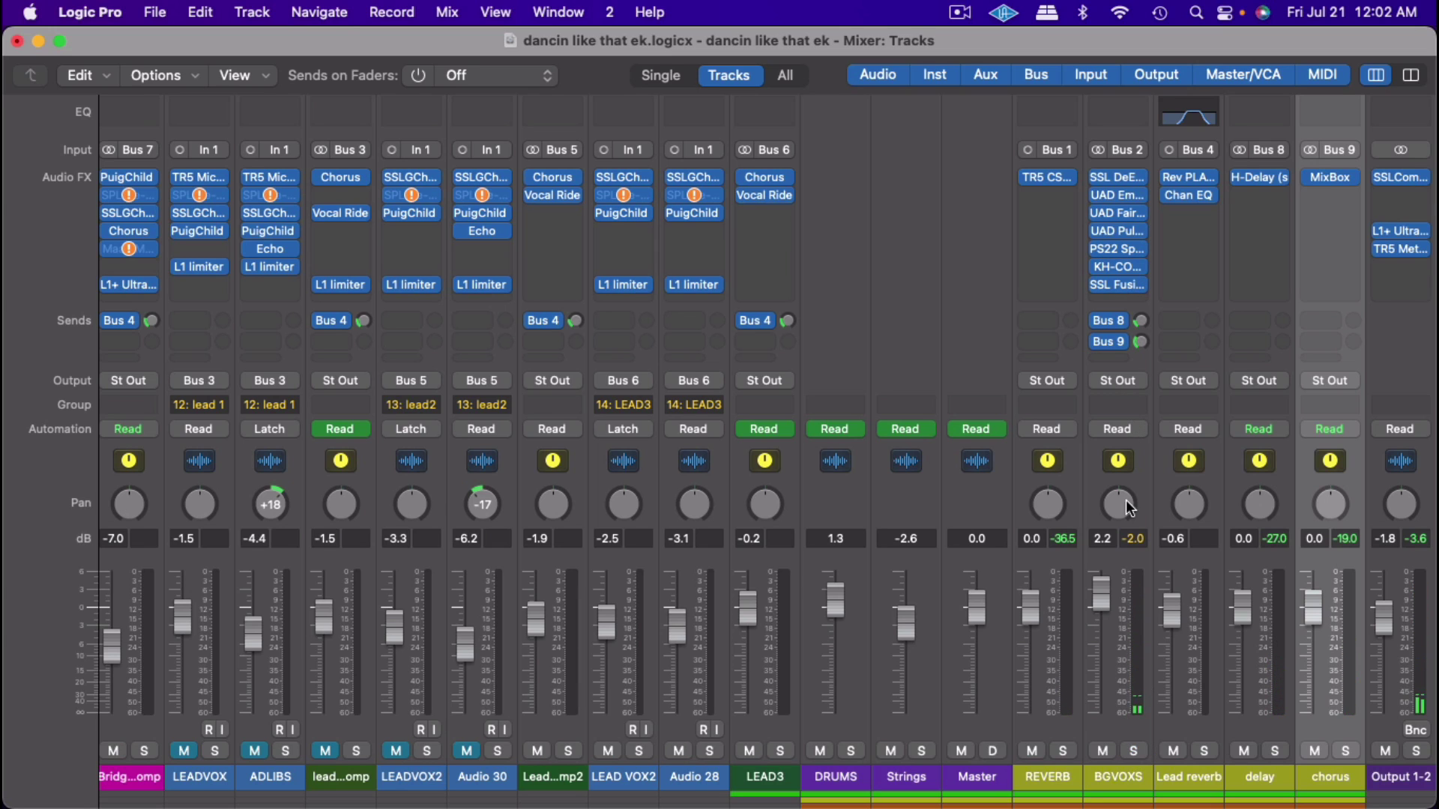
# Step: Insert the stereo Waves RVox (s) plug-in in the next free effect slot of the BGVOXS channel
pyautogui.click(1111, 299)
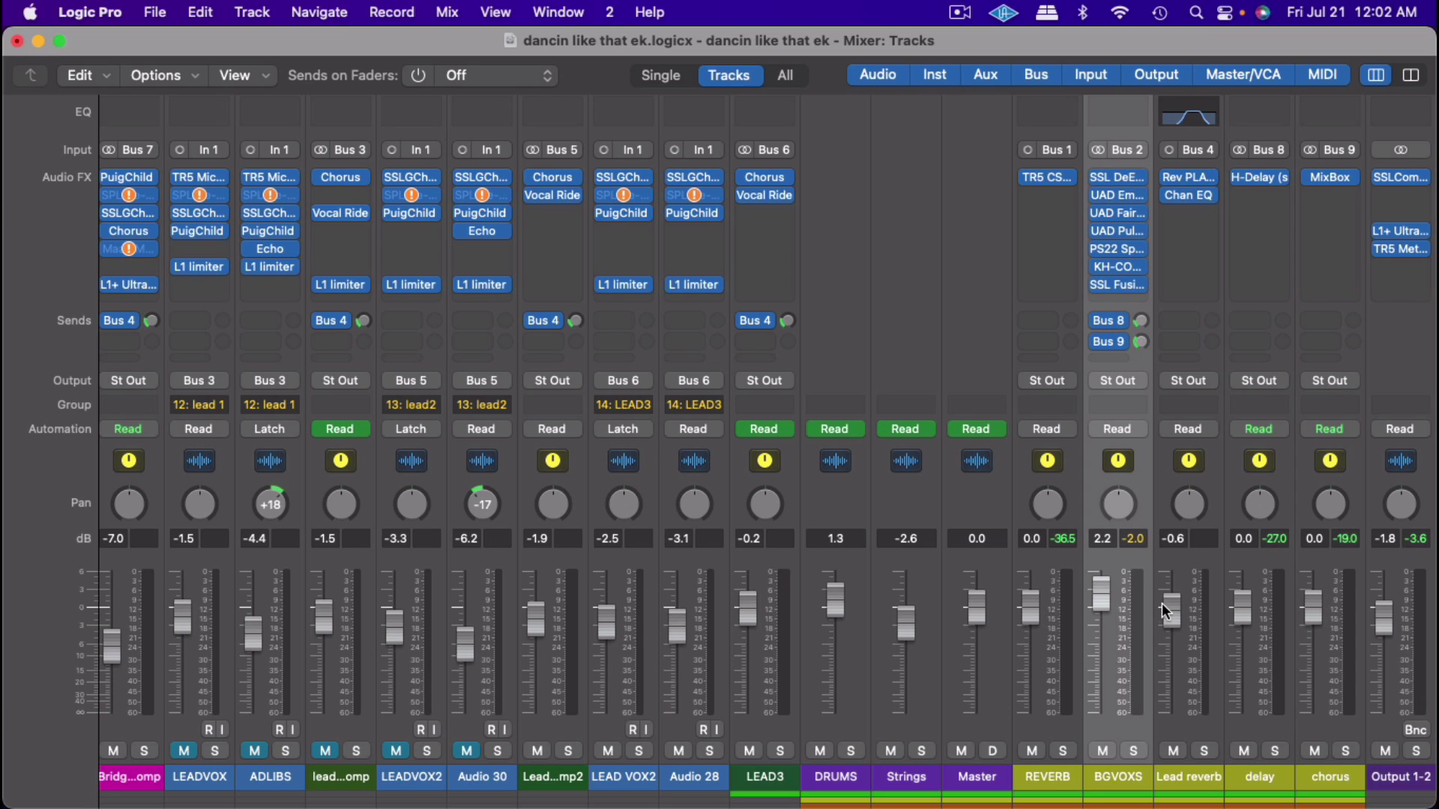
pyautogui.click(1117, 298)
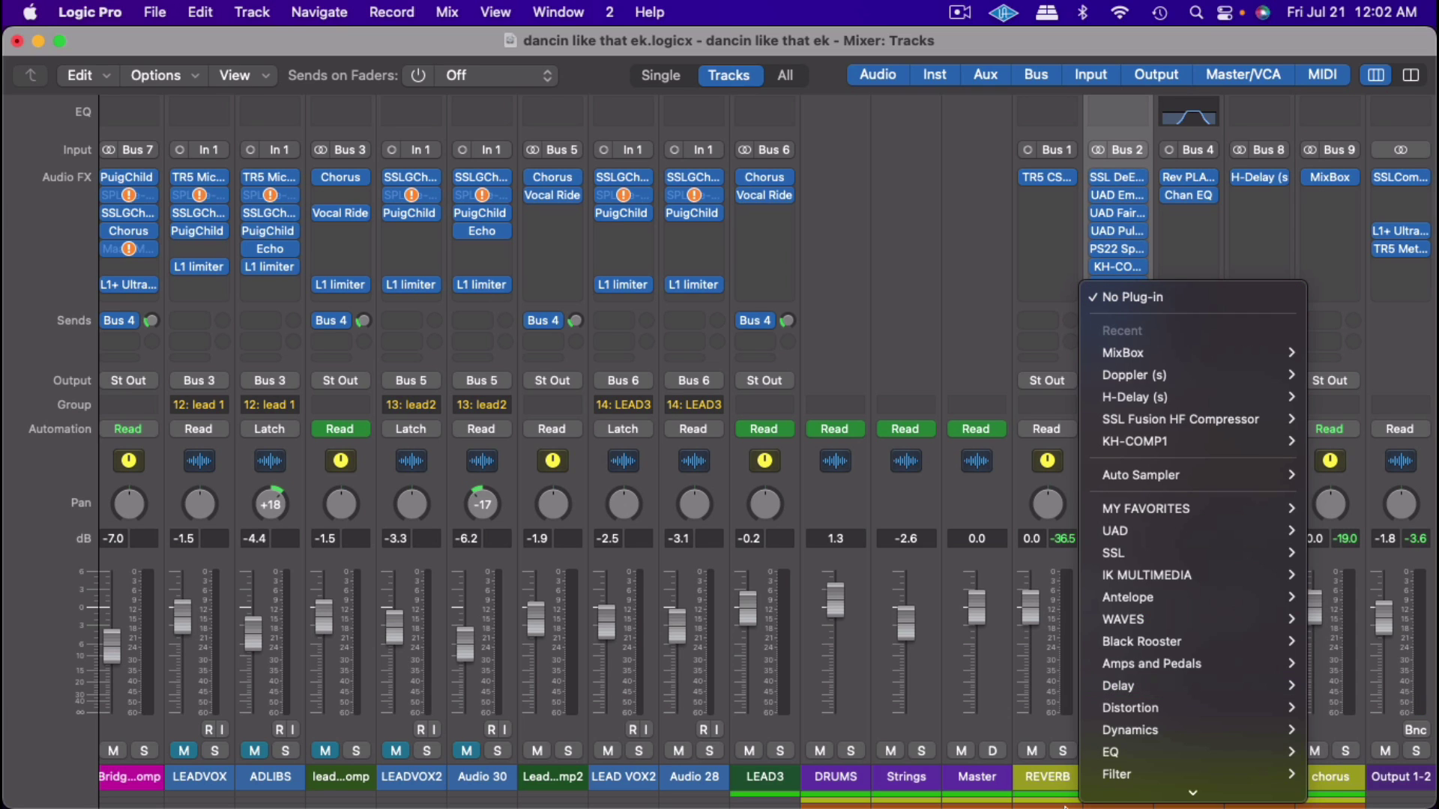
pyautogui.moveTo(1166, 714)
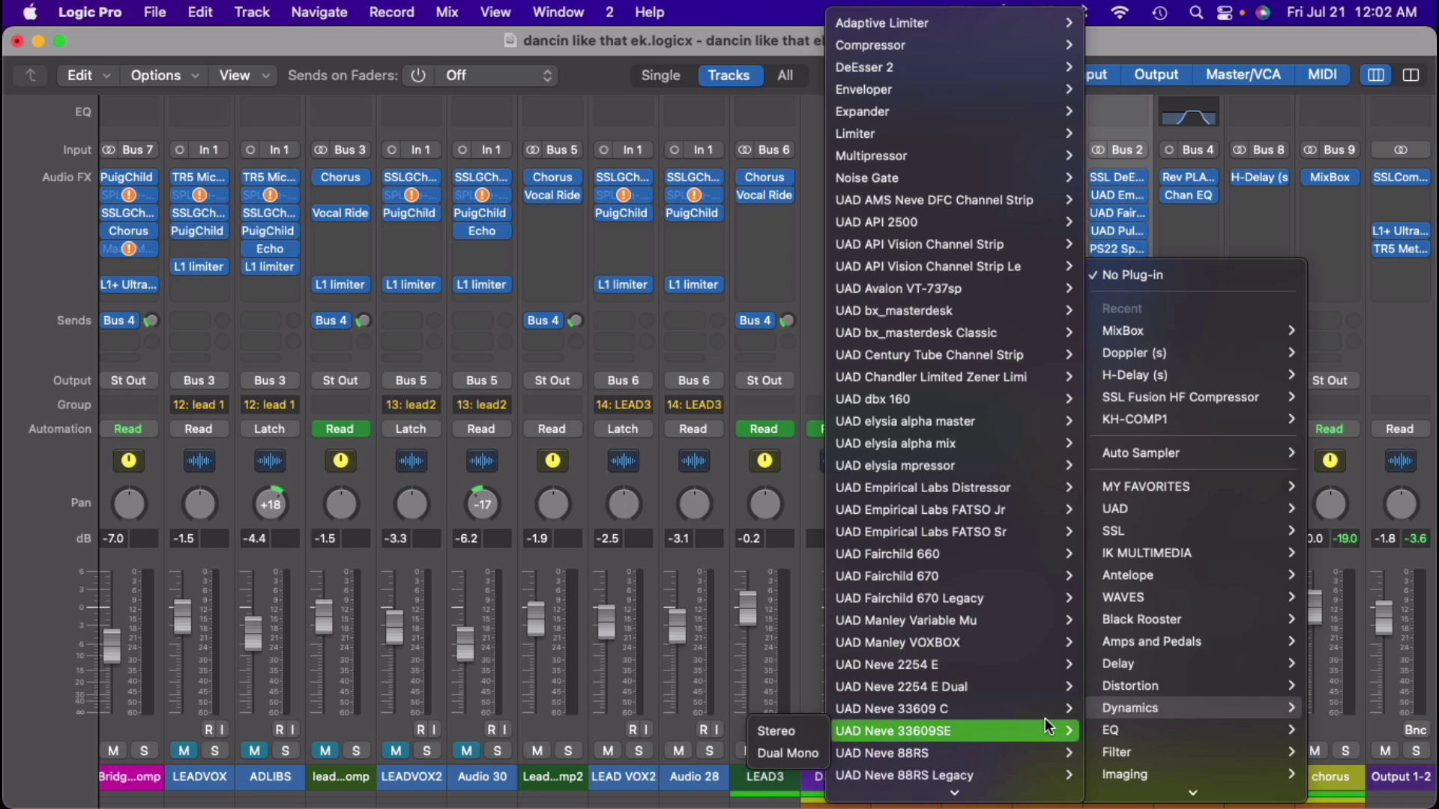
pyautogui.moveTo(1047, 777)
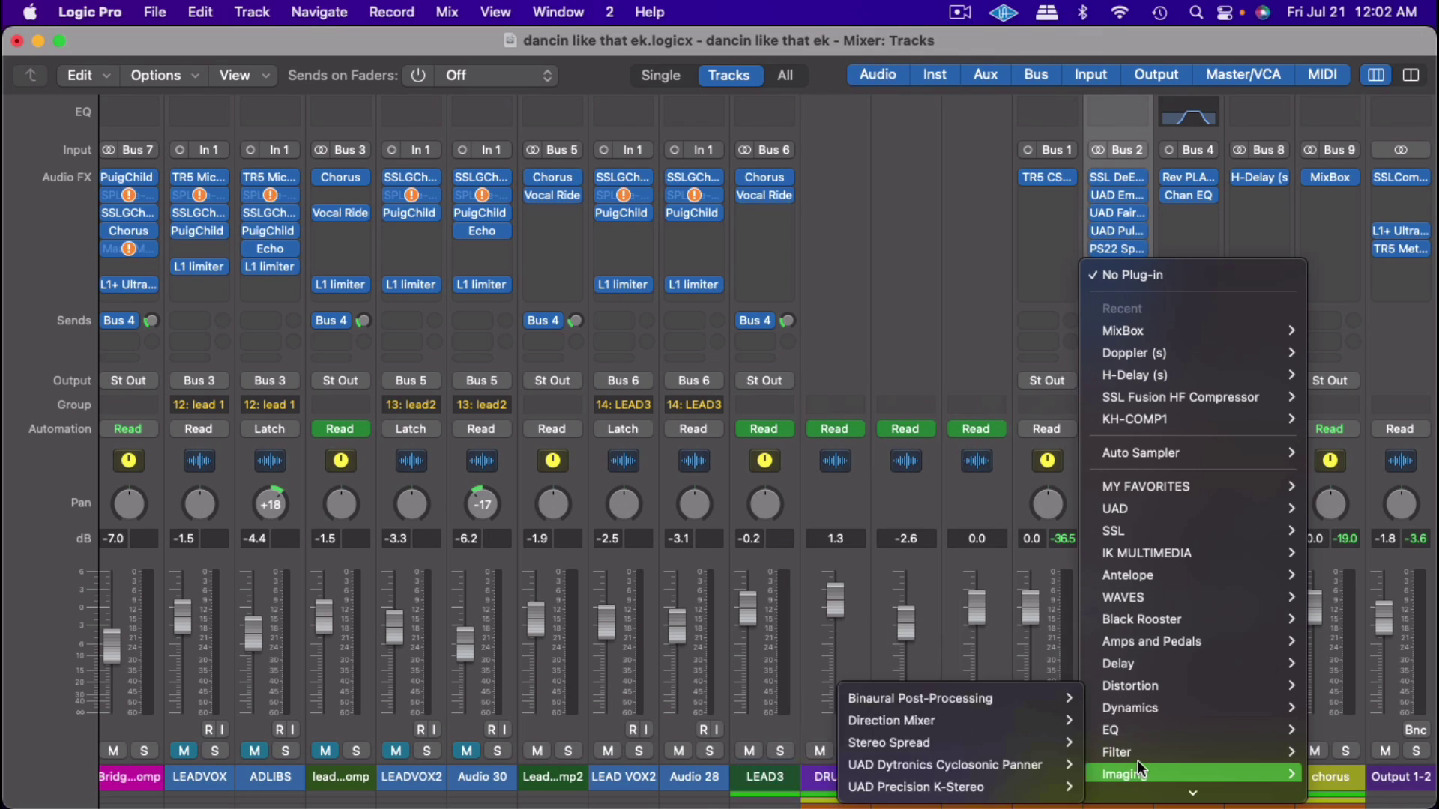
pyautogui.moveTo(1139, 804)
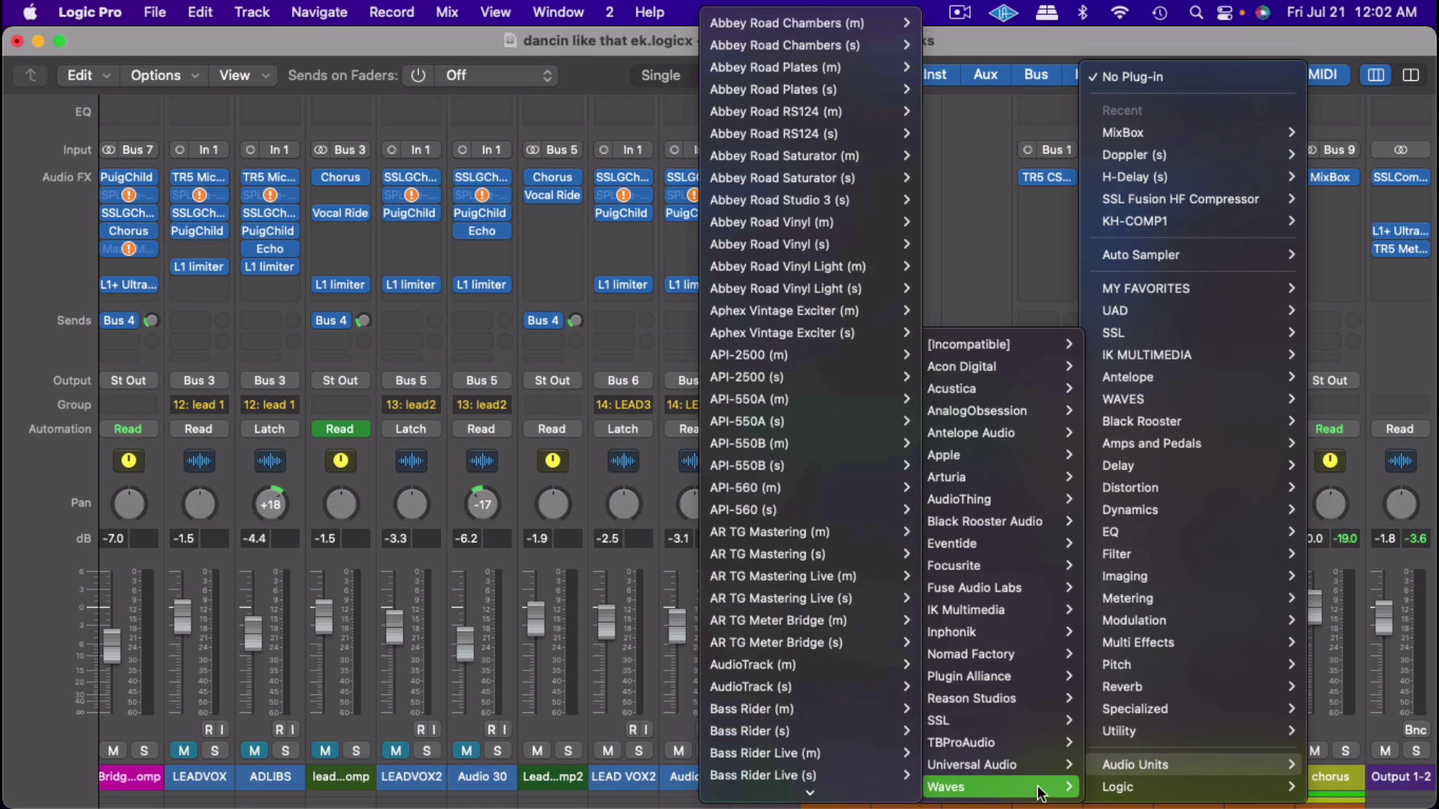
pyautogui.moveTo(974, 766)
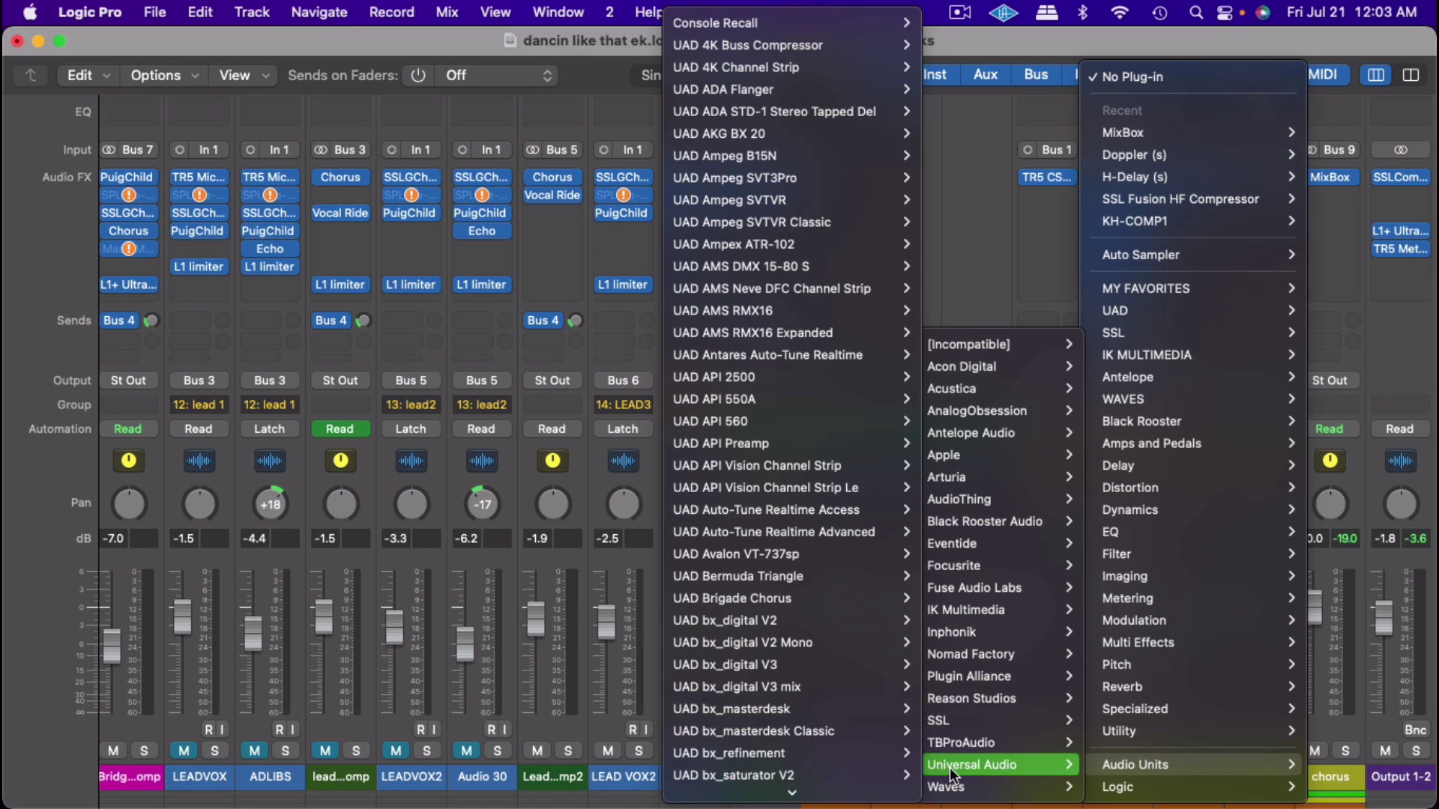
pyautogui.moveTo(948, 787)
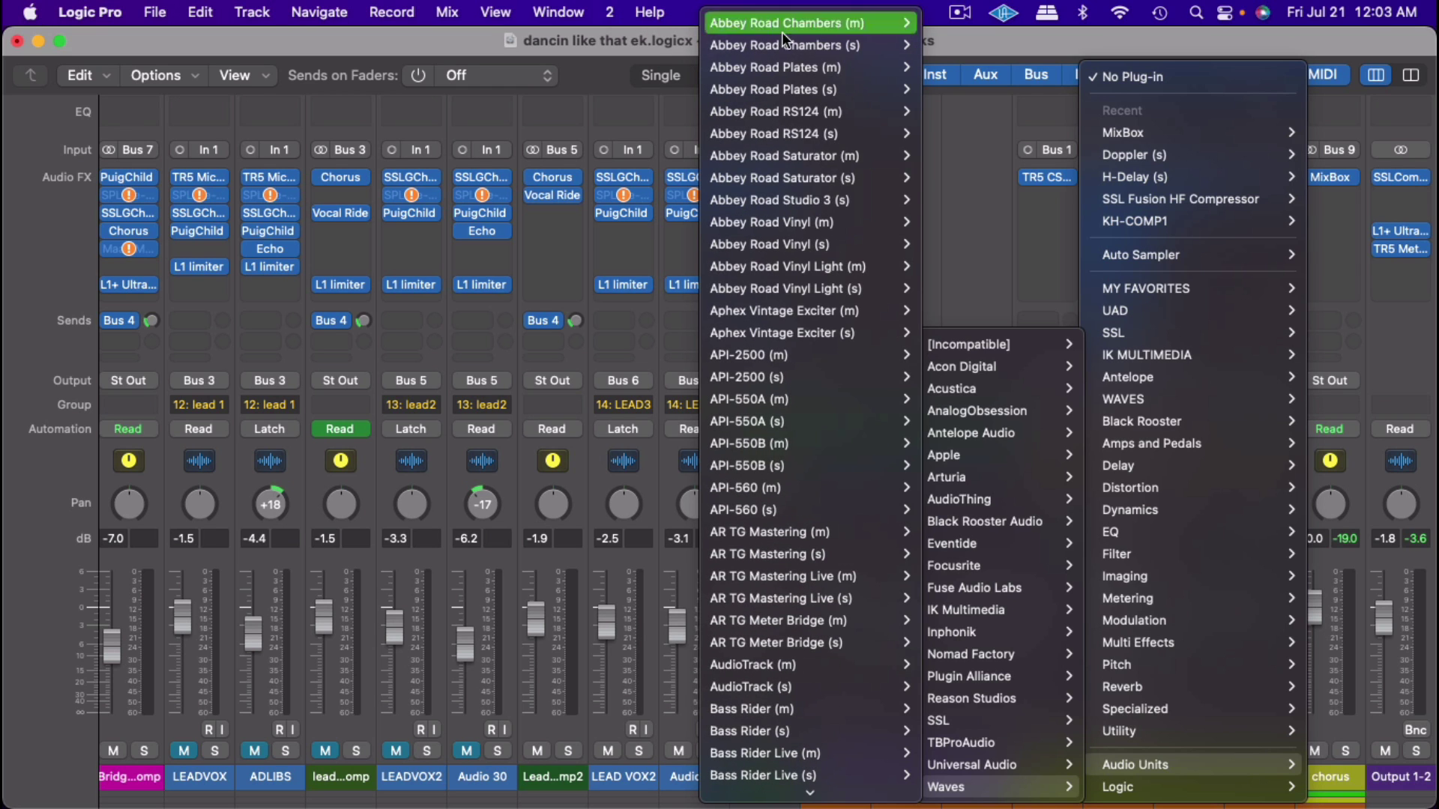
pyautogui.moveTo(775, 796)
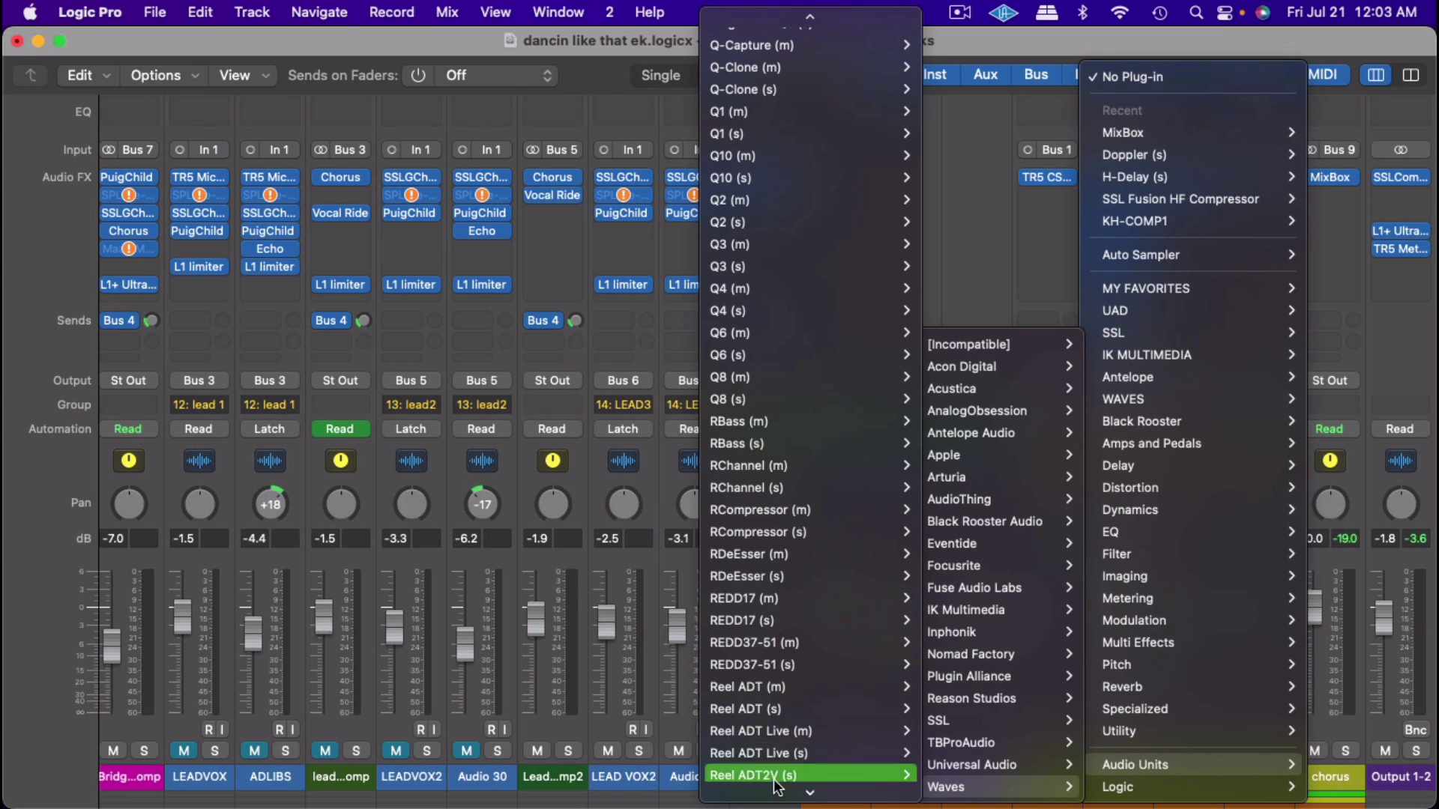
pyautogui.scroll(-10, 776, 783)
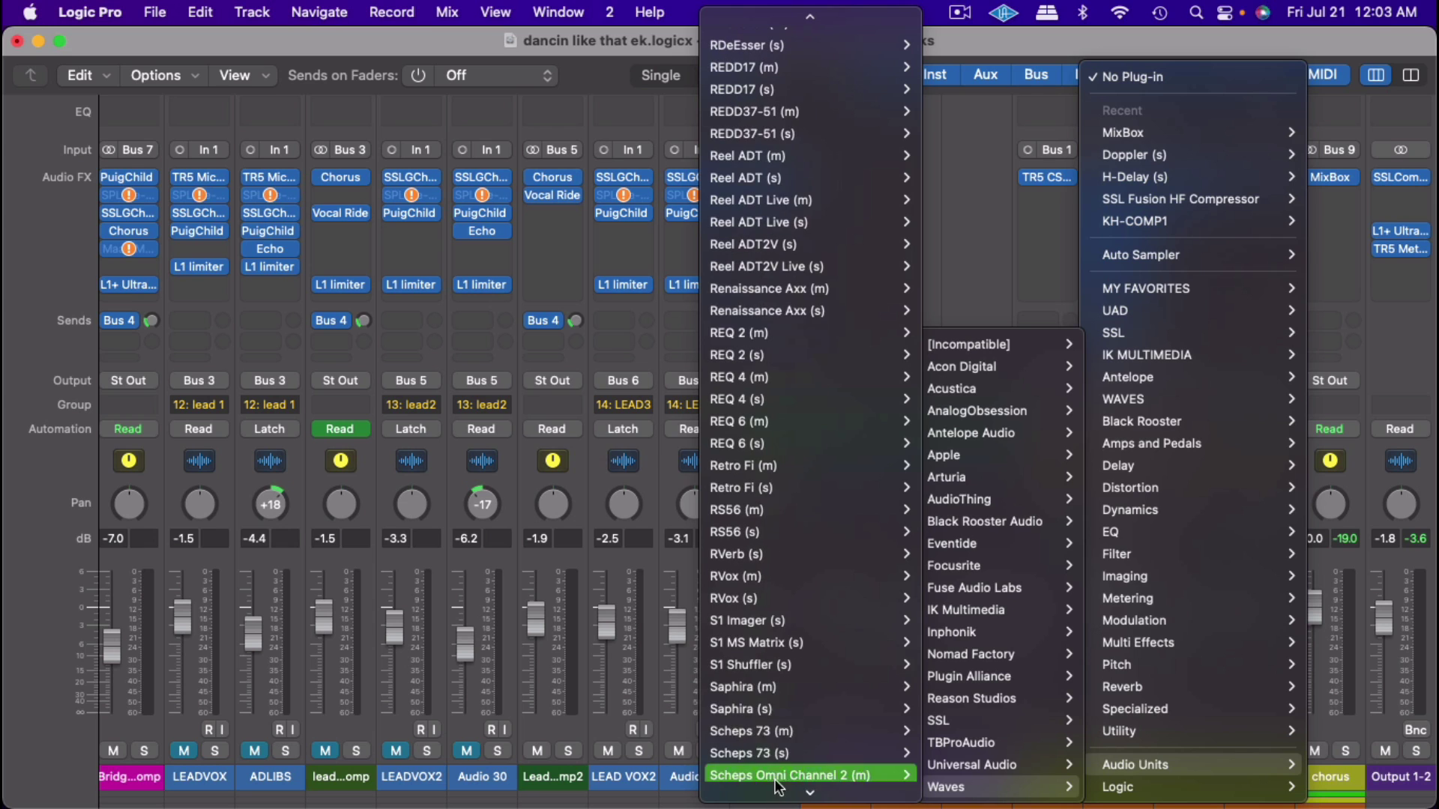
pyautogui.moveTo(758, 595)
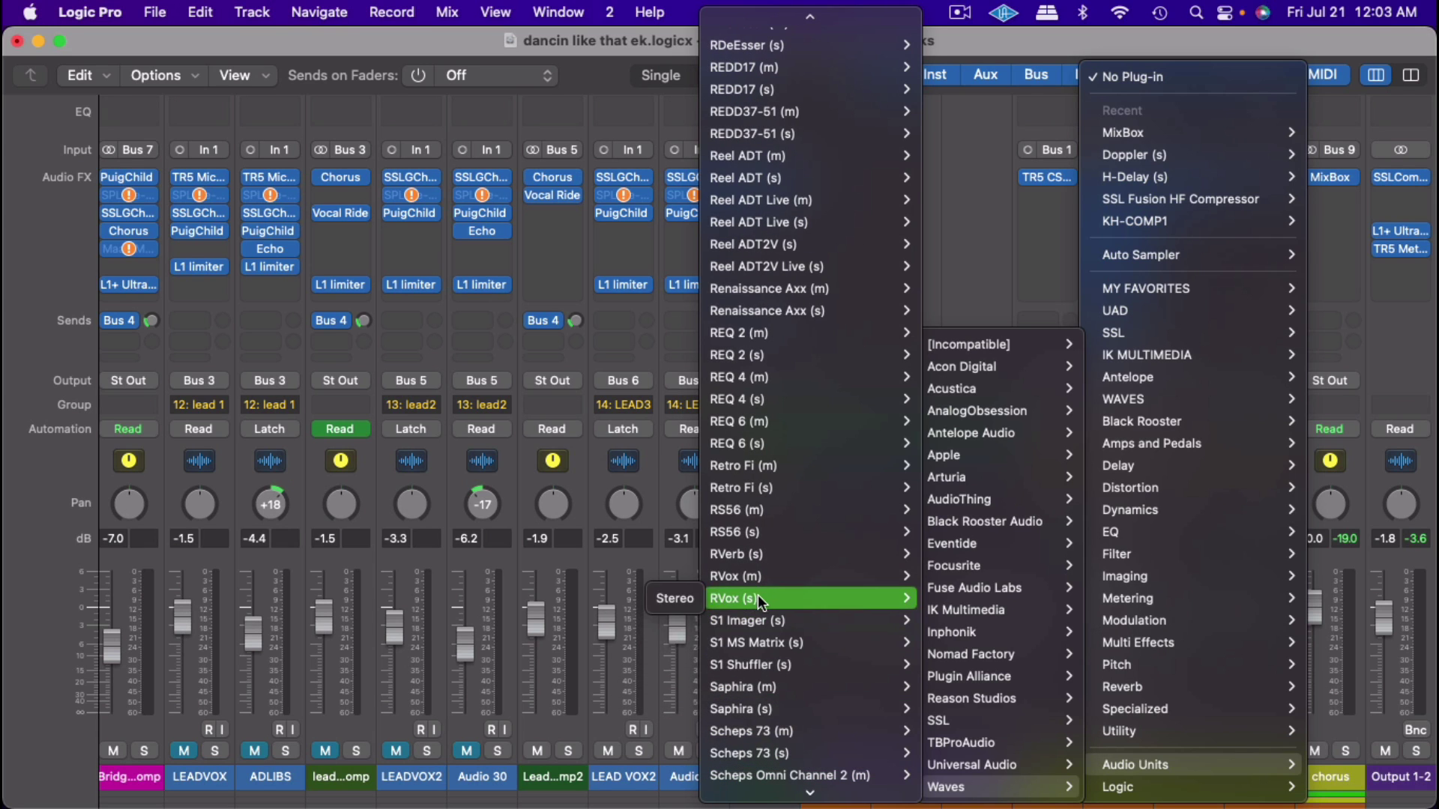
pyautogui.click(673, 597)
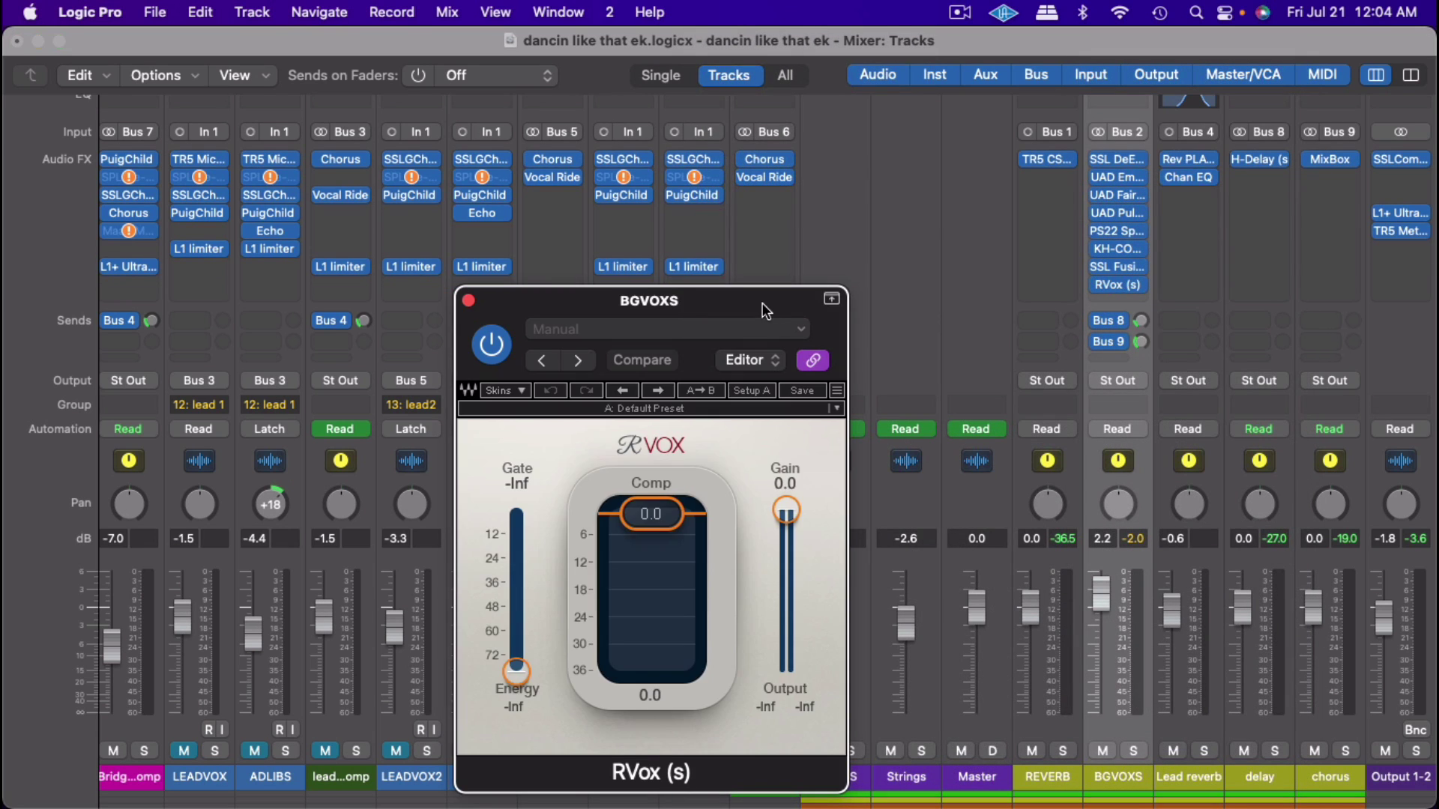
# Step: Set RVox compression on BGVOXS to -3.9 during playback, keeping its window clear of the channel, and close the plug-in
pyautogui.moveTo(762, 303); pyautogui.dragTo(820, 178)
pyautogui.press('space')
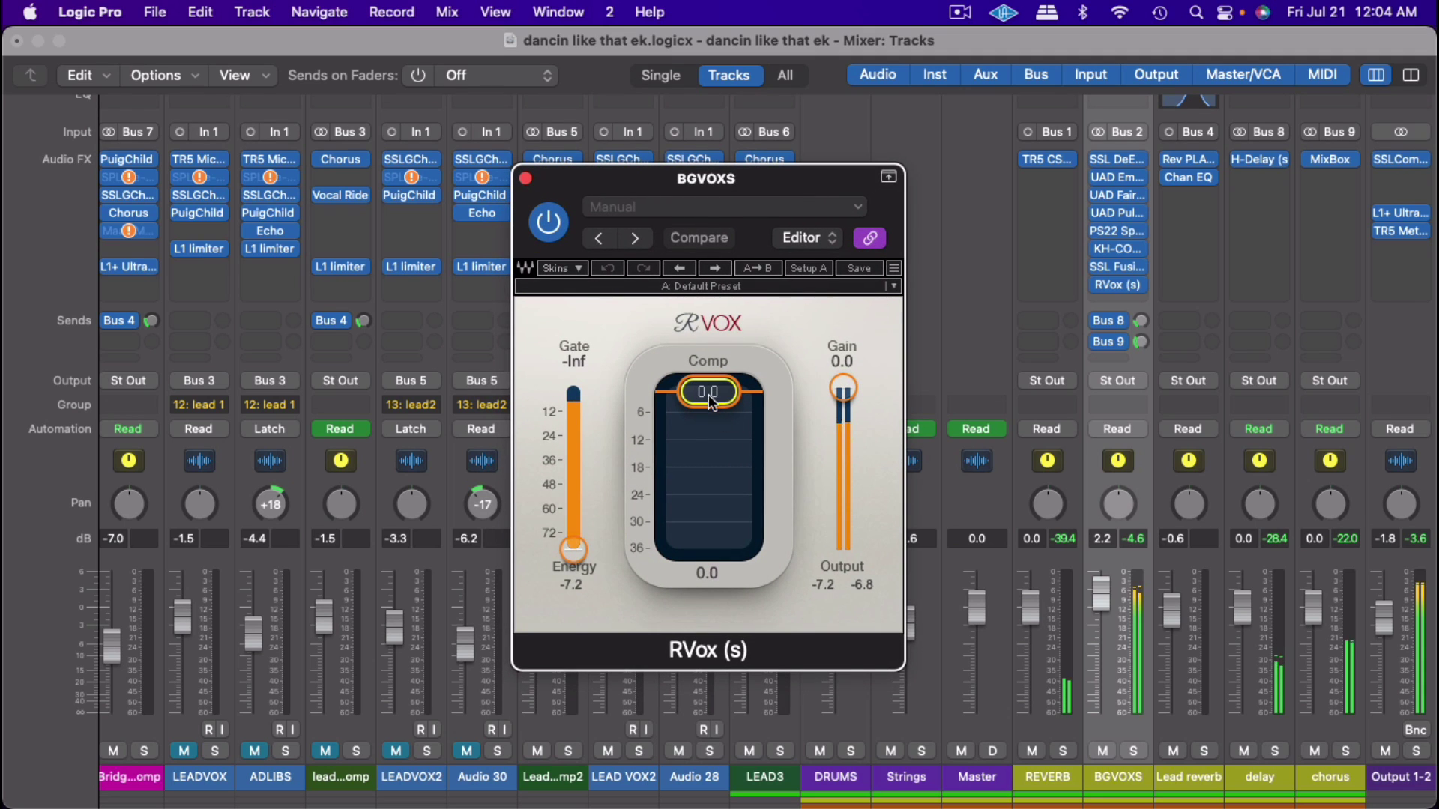
pyautogui.moveTo(709, 392); pyautogui.dragTo(709, 408)
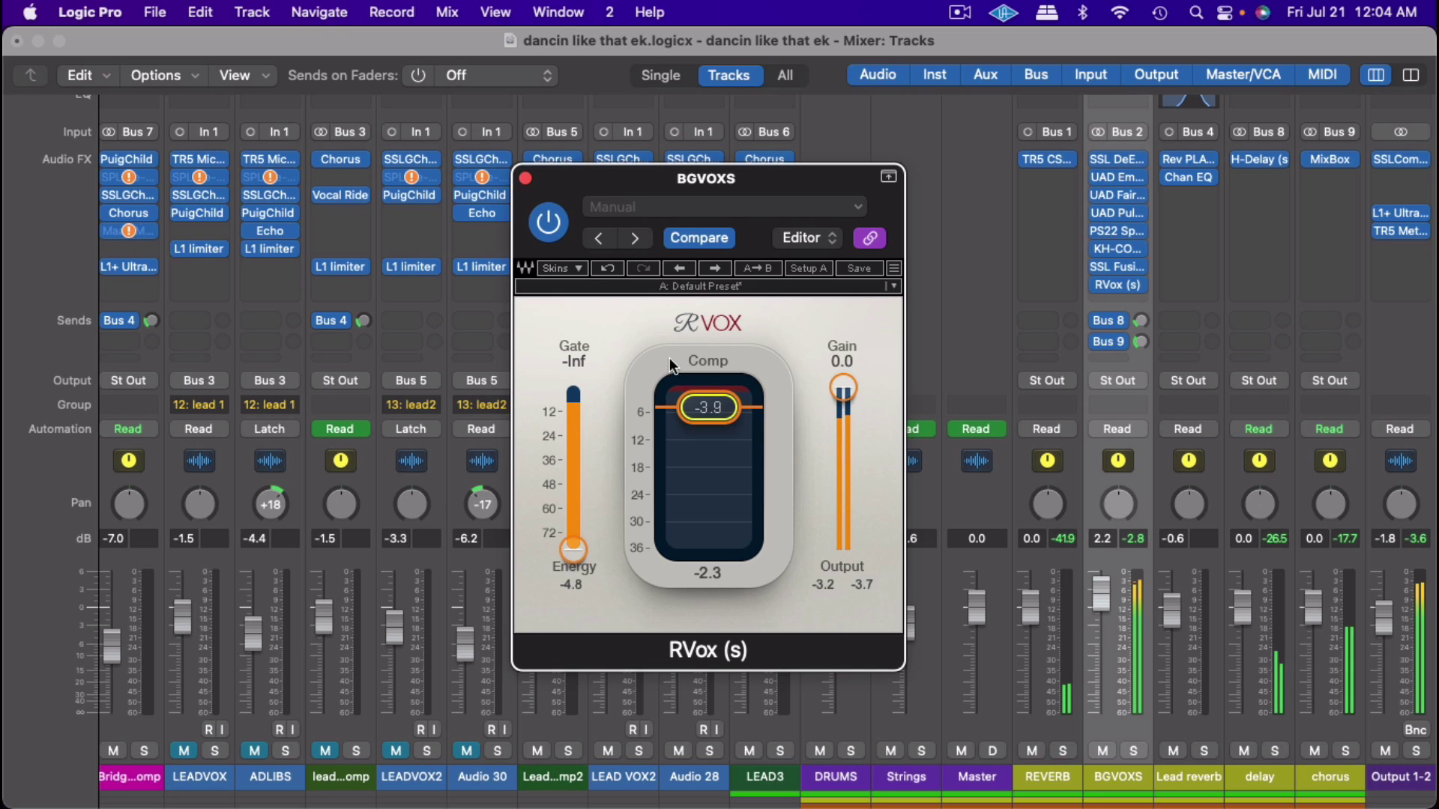
pyautogui.click(527, 179)
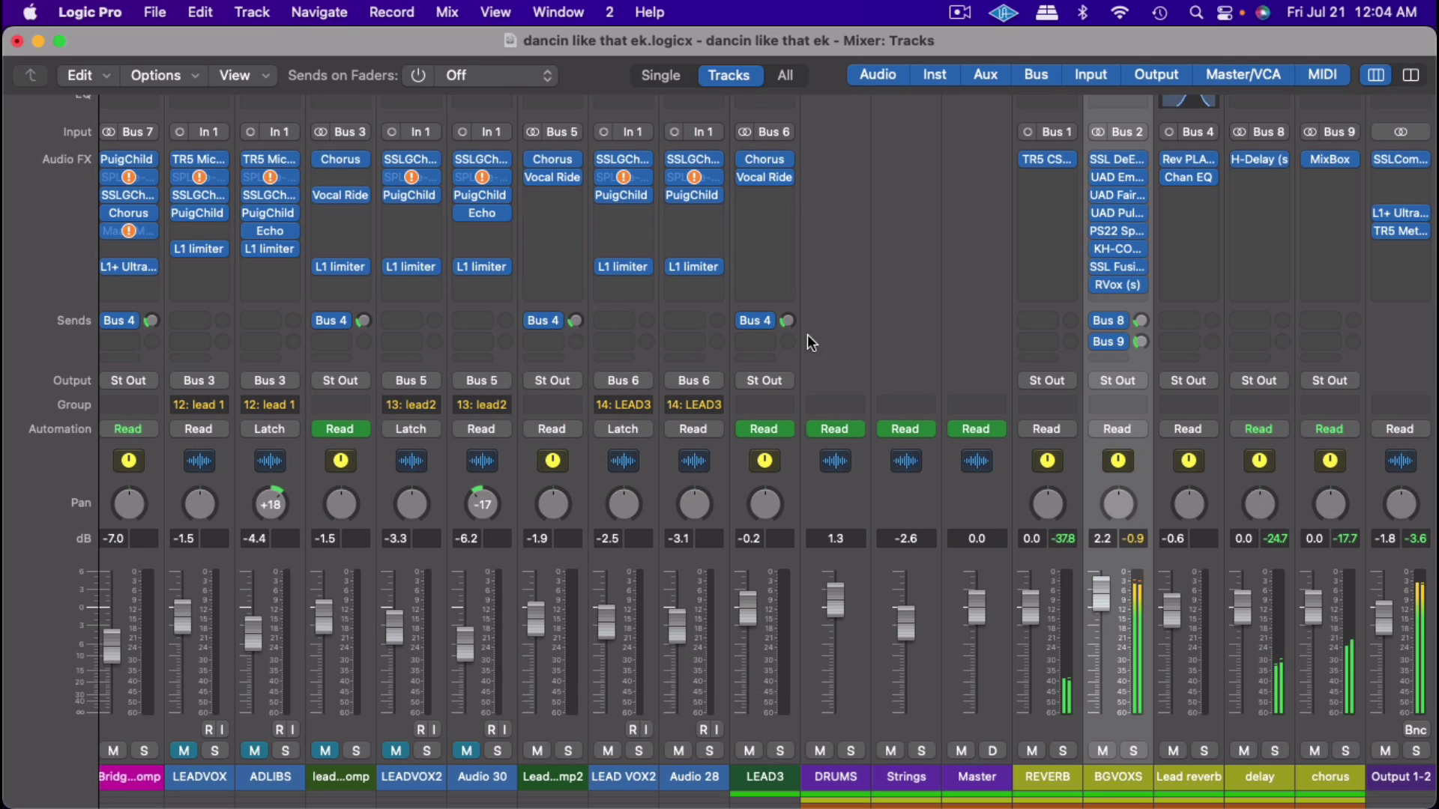
# Step: Solo BGVOXS and lower the threshold of its SSL Fusion HF Compressor to about -10 dB
pyautogui.click(1136, 751)
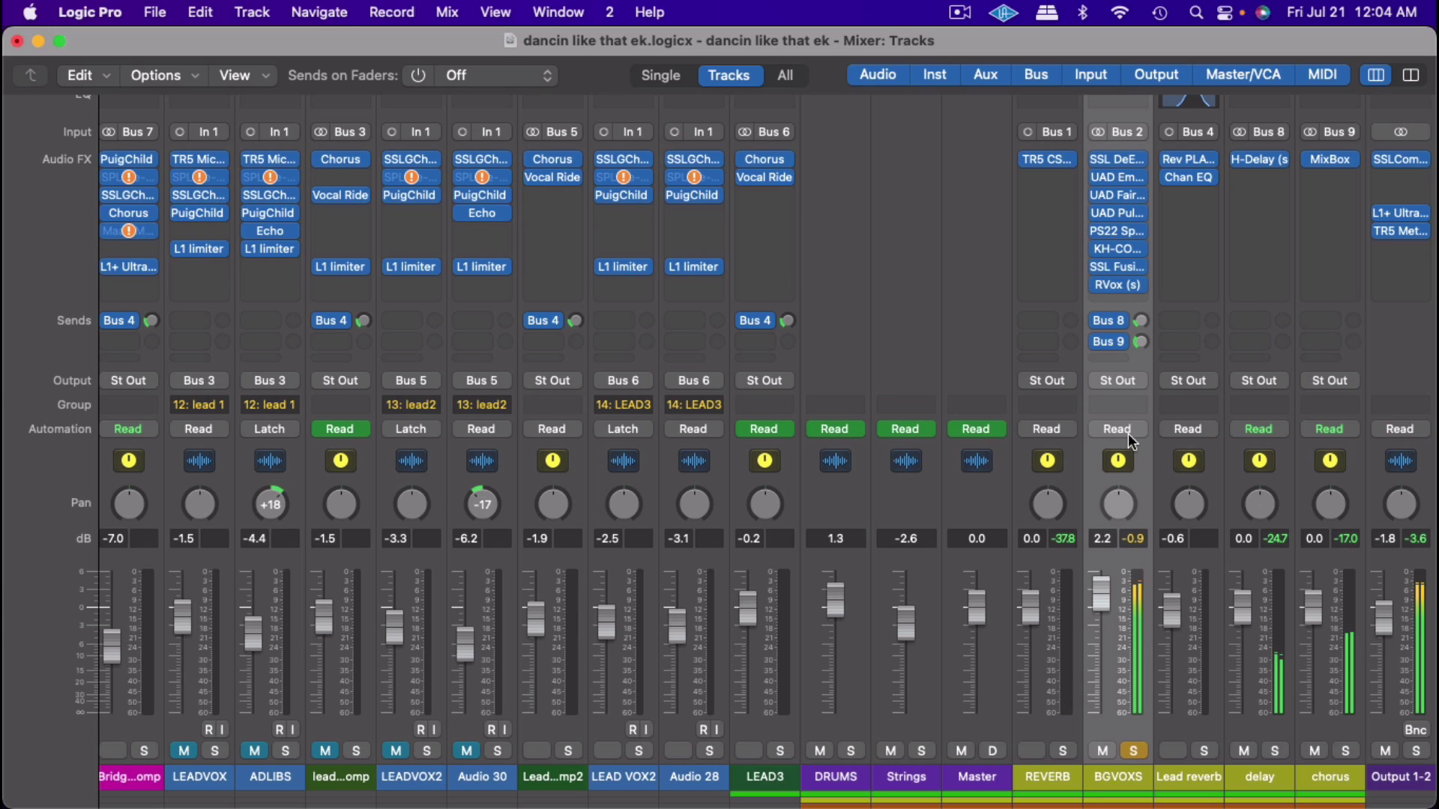
pyautogui.moveTo(1122, 268)
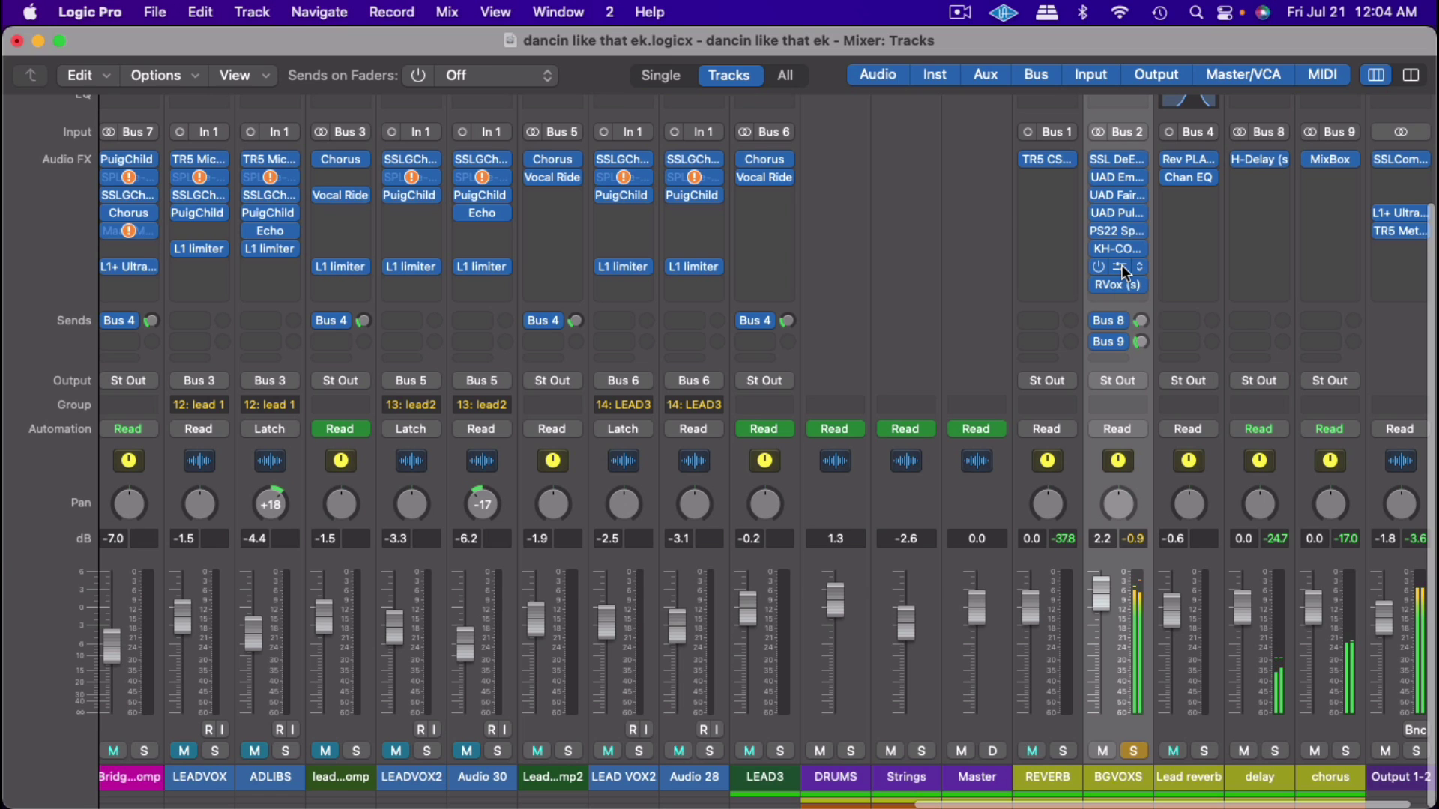
pyautogui.click(1123, 268)
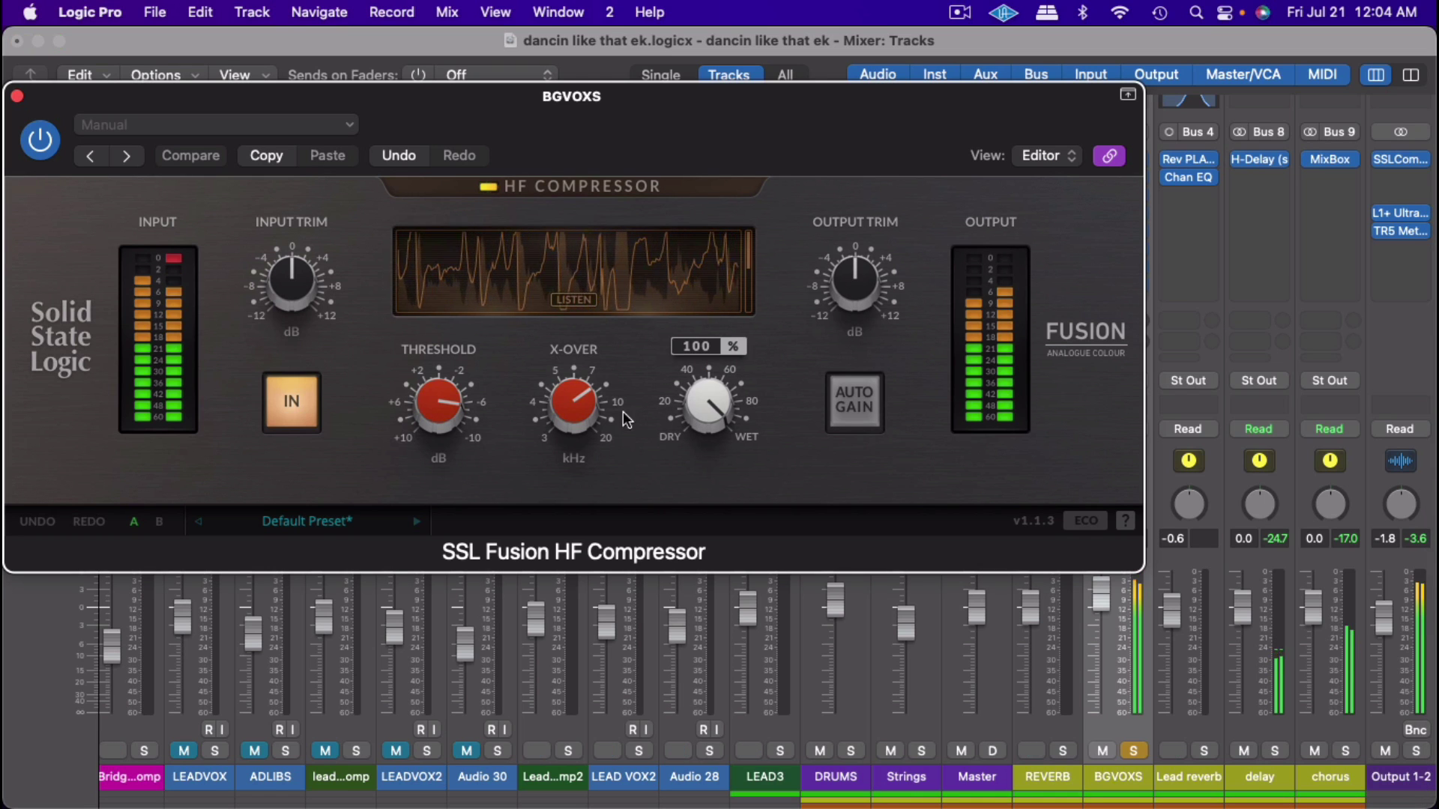
pyautogui.moveTo(459, 371); pyautogui.dragTo(460, 386)
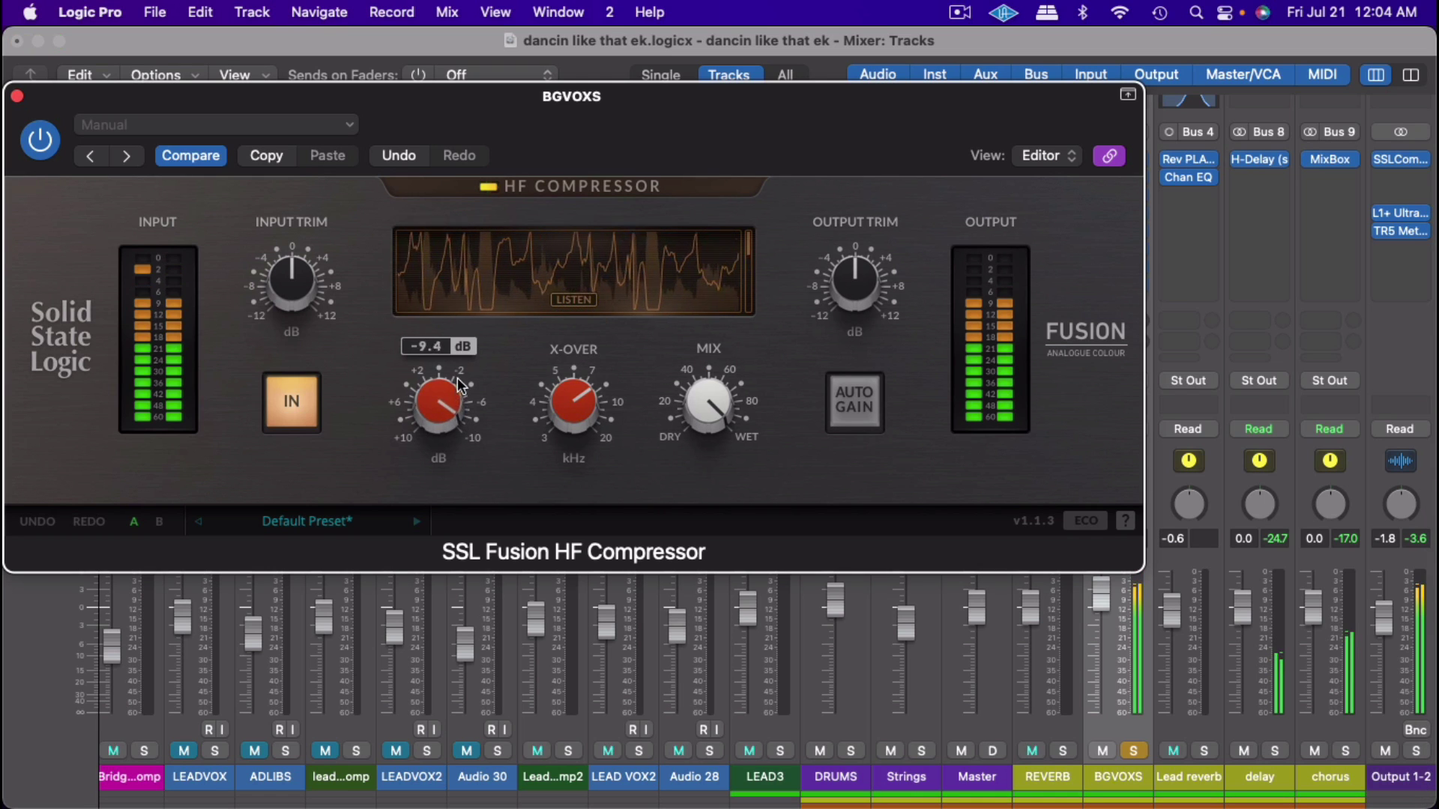
# Step: Lower the HF Compressor's crossover frequency to between 5 and 7 kHz while the soloed BGVOXS channel plays
pyautogui.moveTo(577, 389)
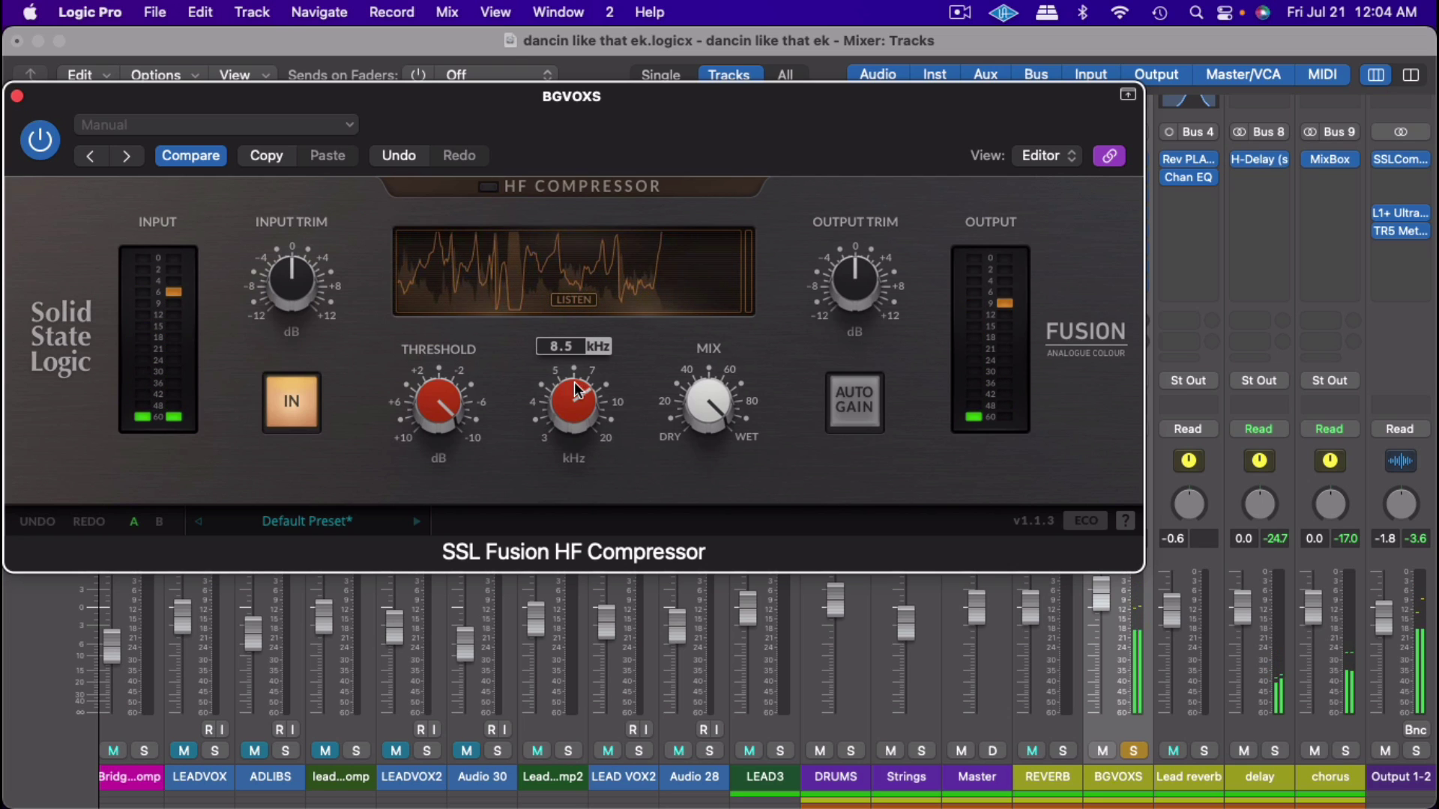
pyautogui.press('space')
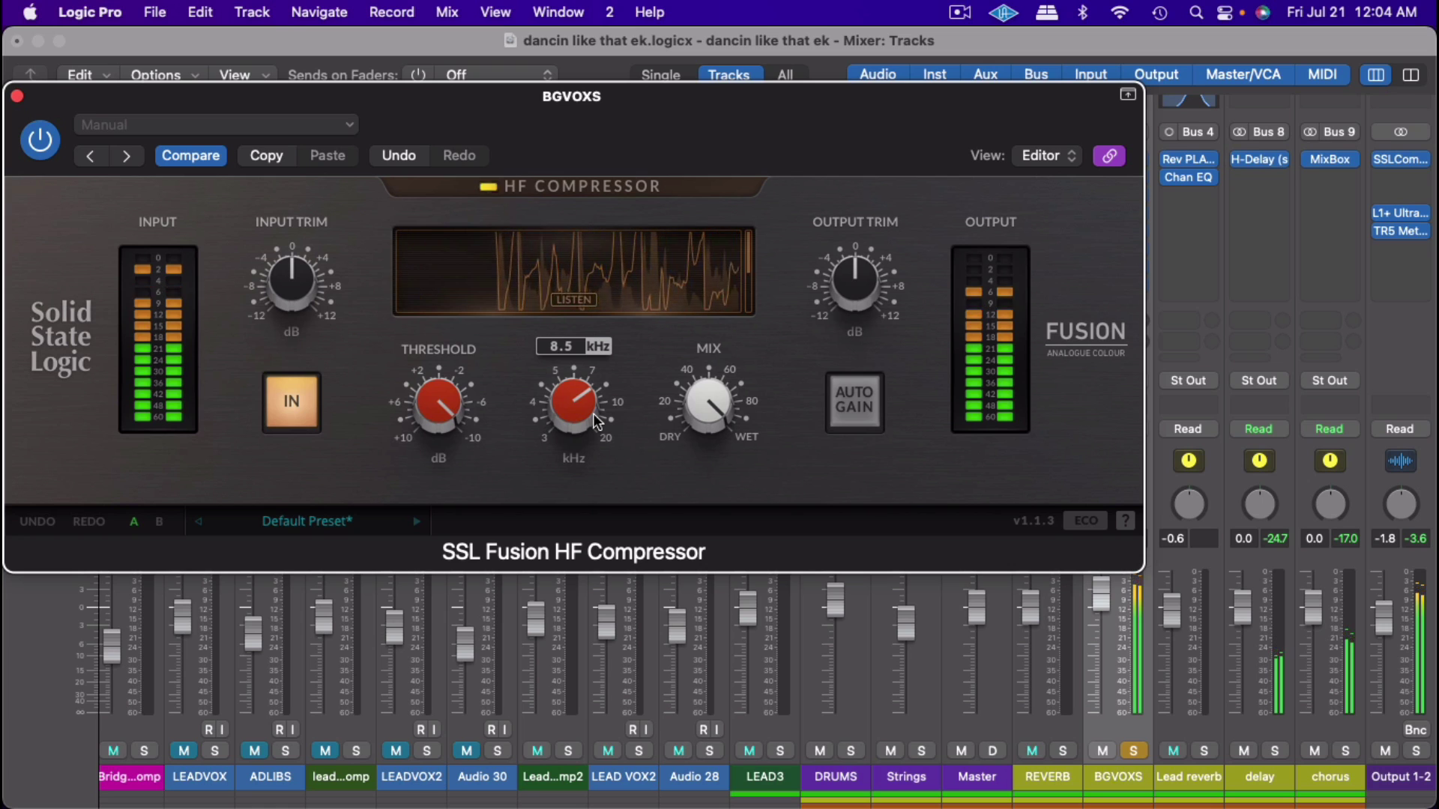
pyautogui.moveTo(594, 414); pyautogui.dragTo(576, 445)
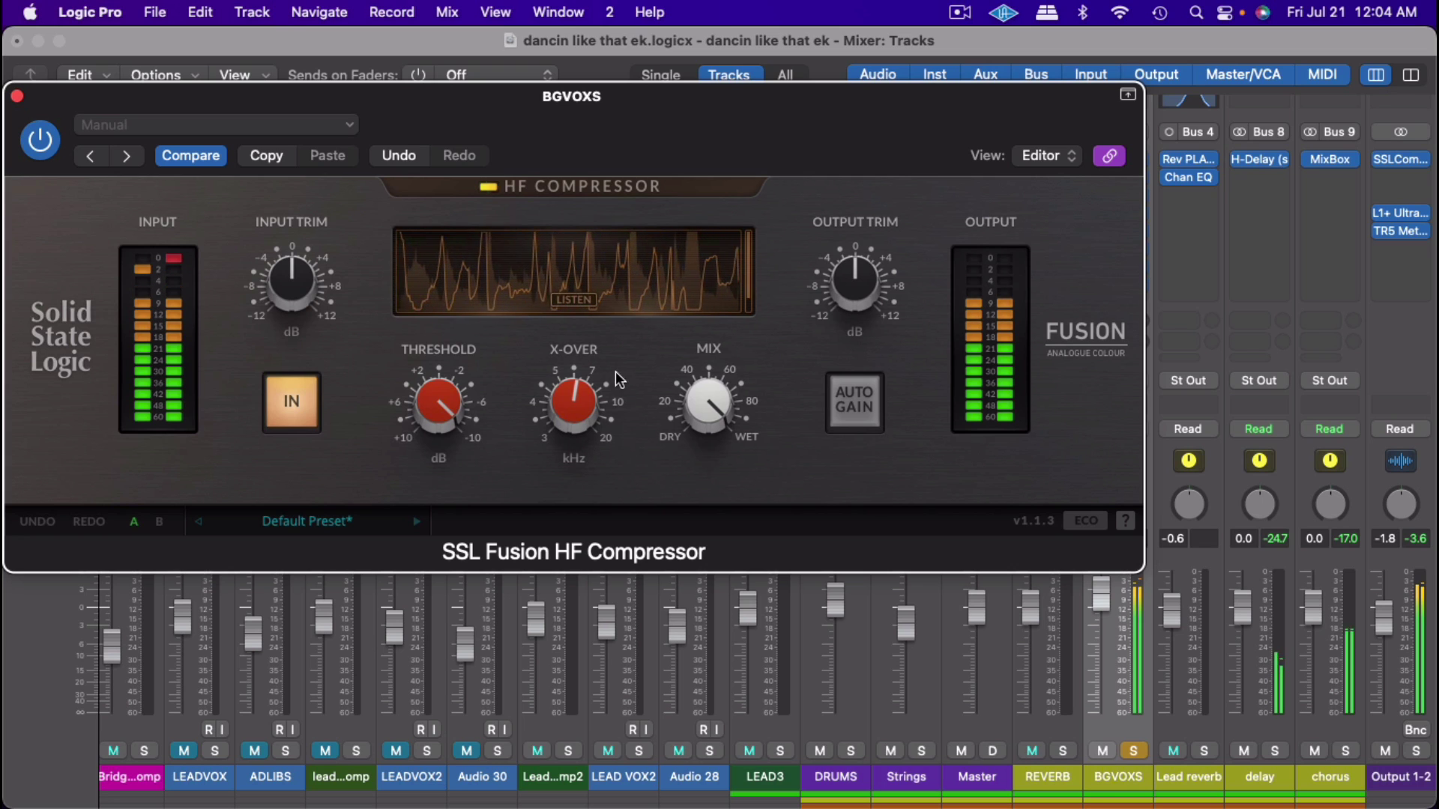
# Step: In BGVOXS's SSL DeEss, lower Brighten to 11.7% and raise the low-pass filter to 7.88 kHz during playback, and close the plug-in
pyautogui.click(18, 96)
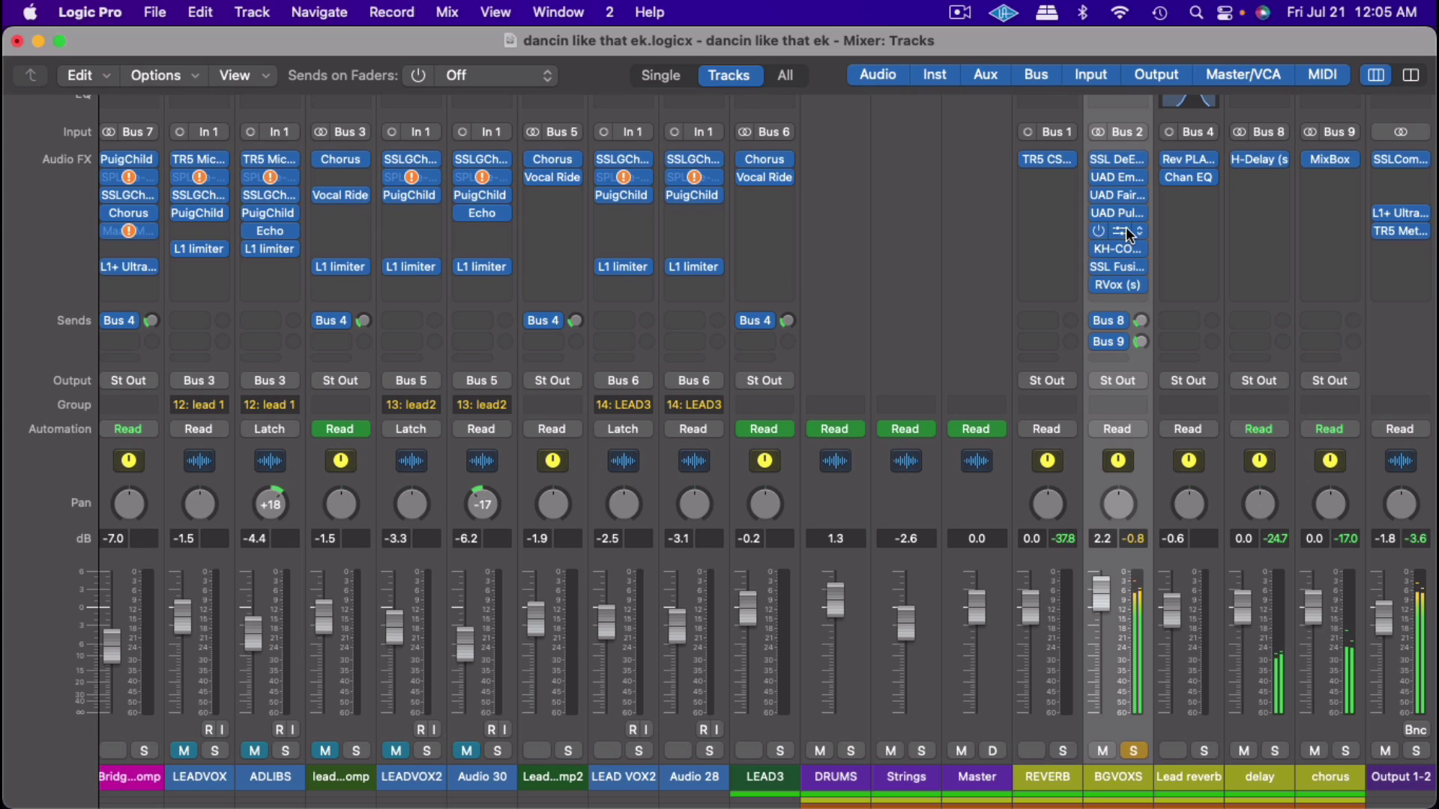
pyautogui.moveTo(1131, 214)
pyautogui.moveTo(1123, 180)
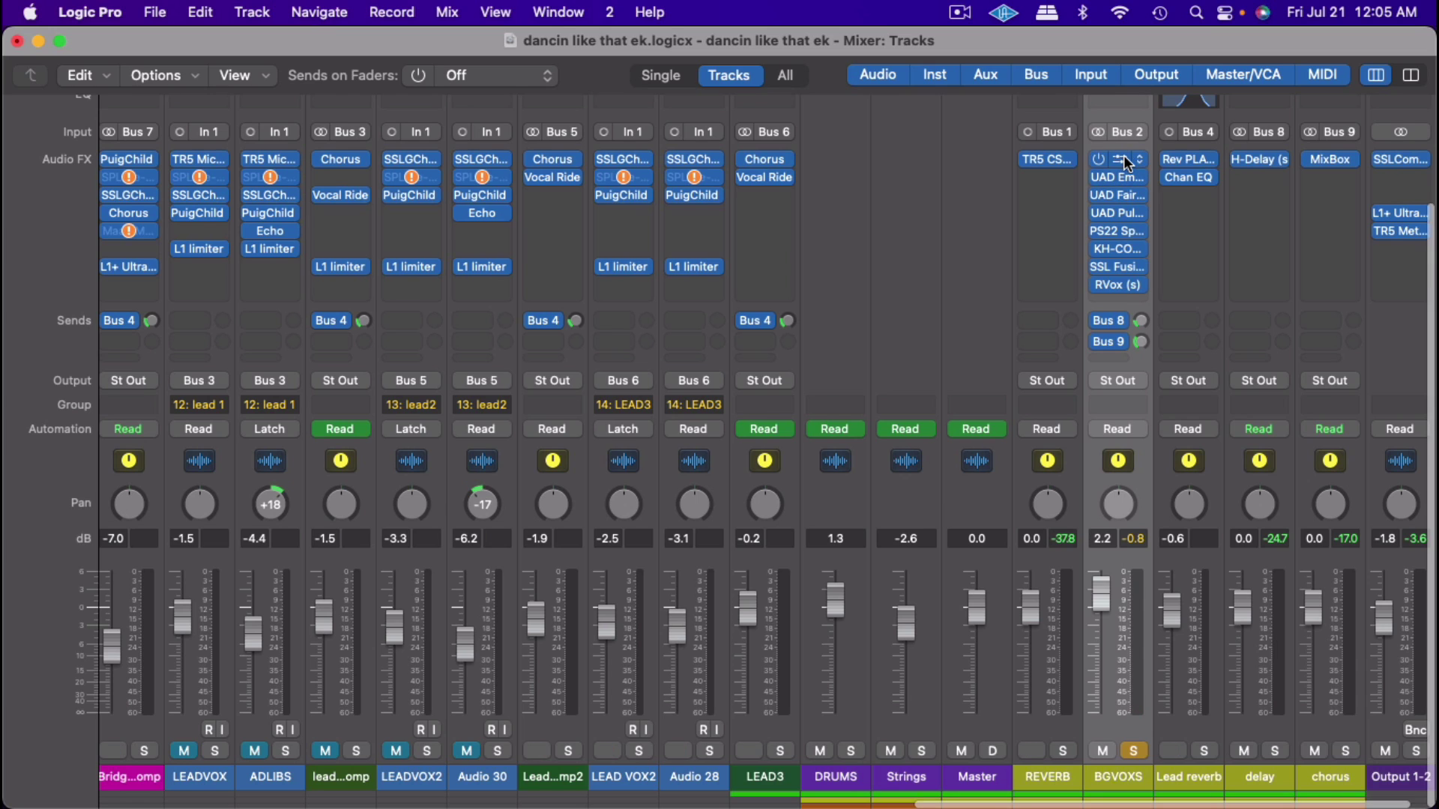
pyautogui.click(1128, 164)
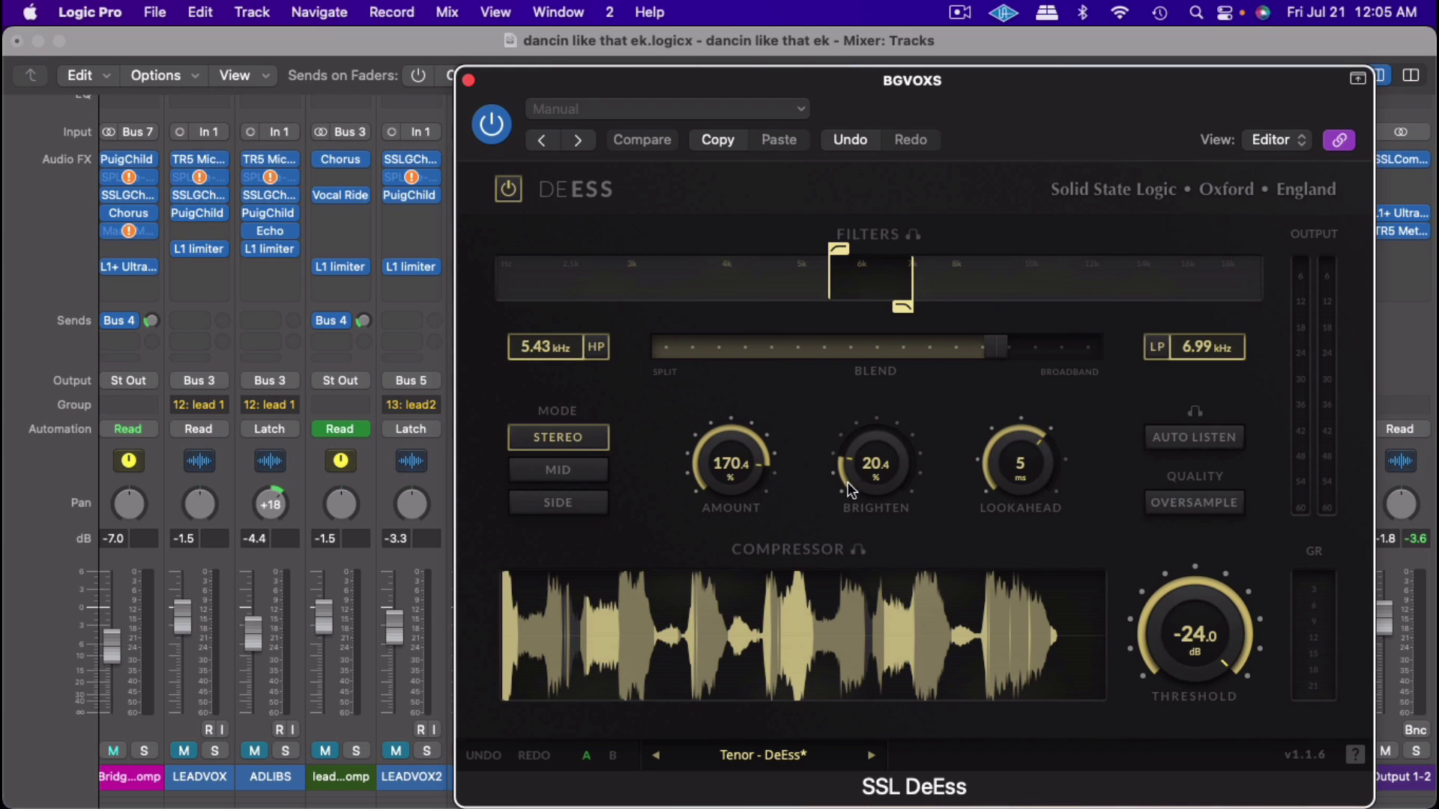
pyautogui.moveTo(856, 487); pyautogui.dragTo(851, 504)
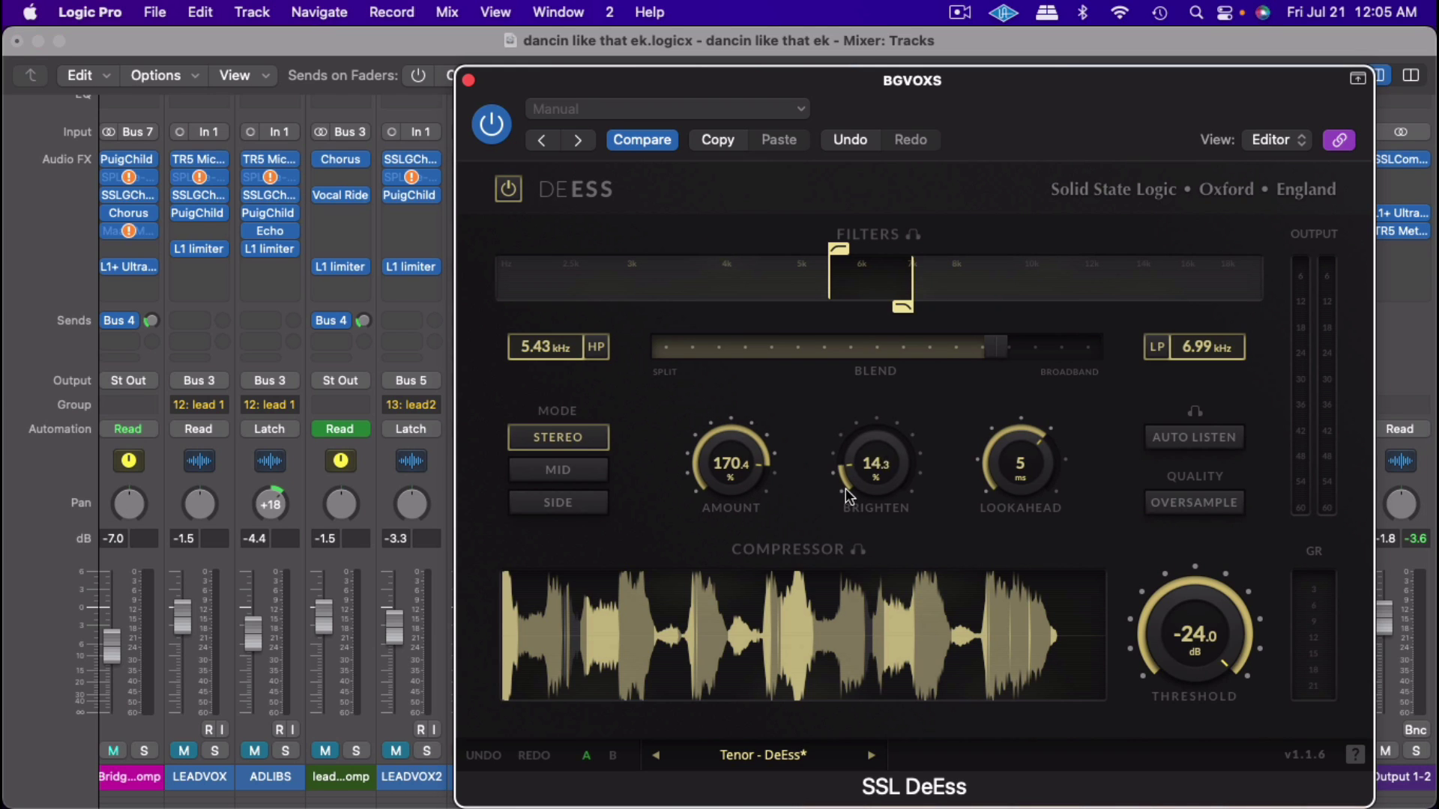
pyautogui.press('space')
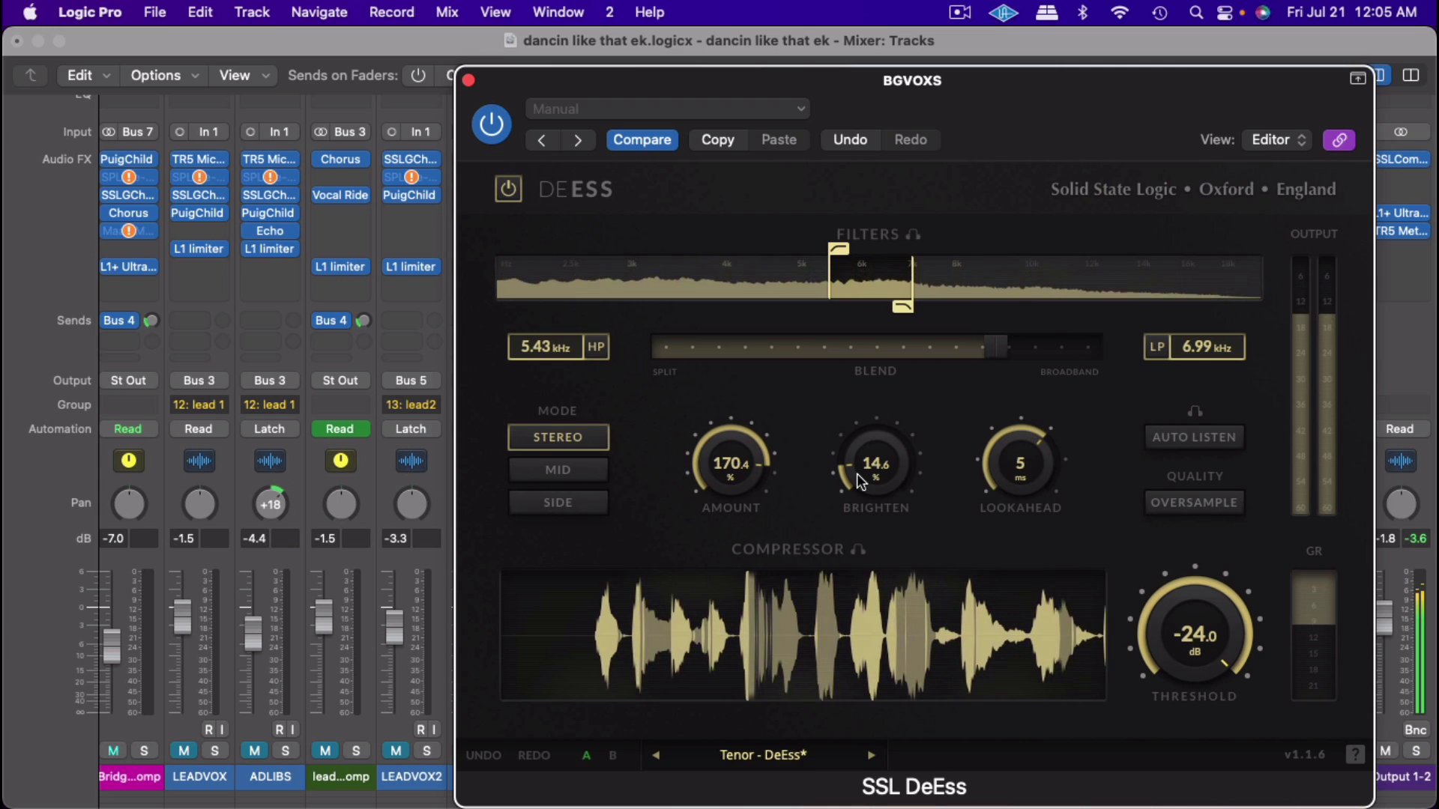
pyautogui.moveTo(856, 474); pyautogui.dragTo(856, 482)
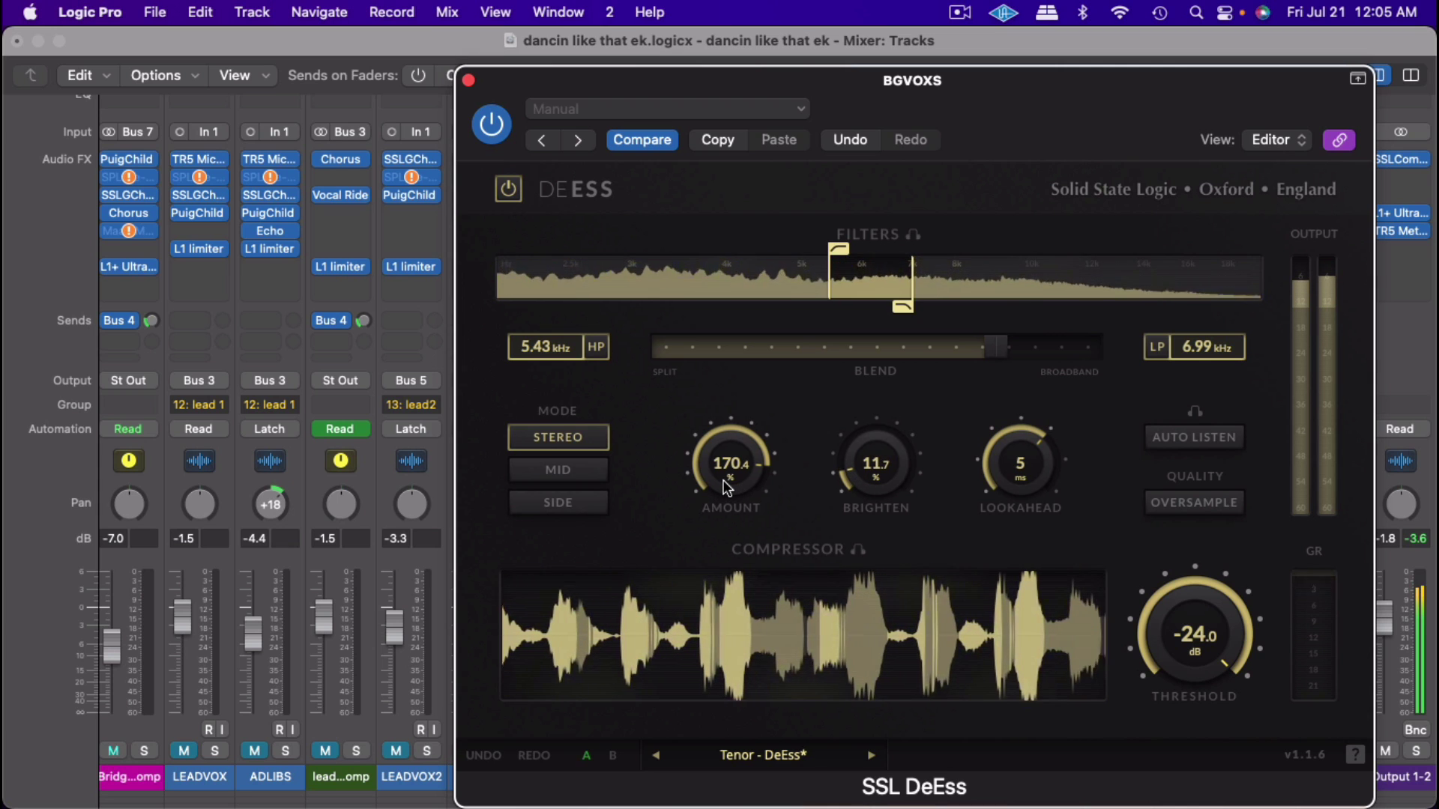
pyautogui.moveTo(898, 307); pyautogui.dragTo(942, 319)
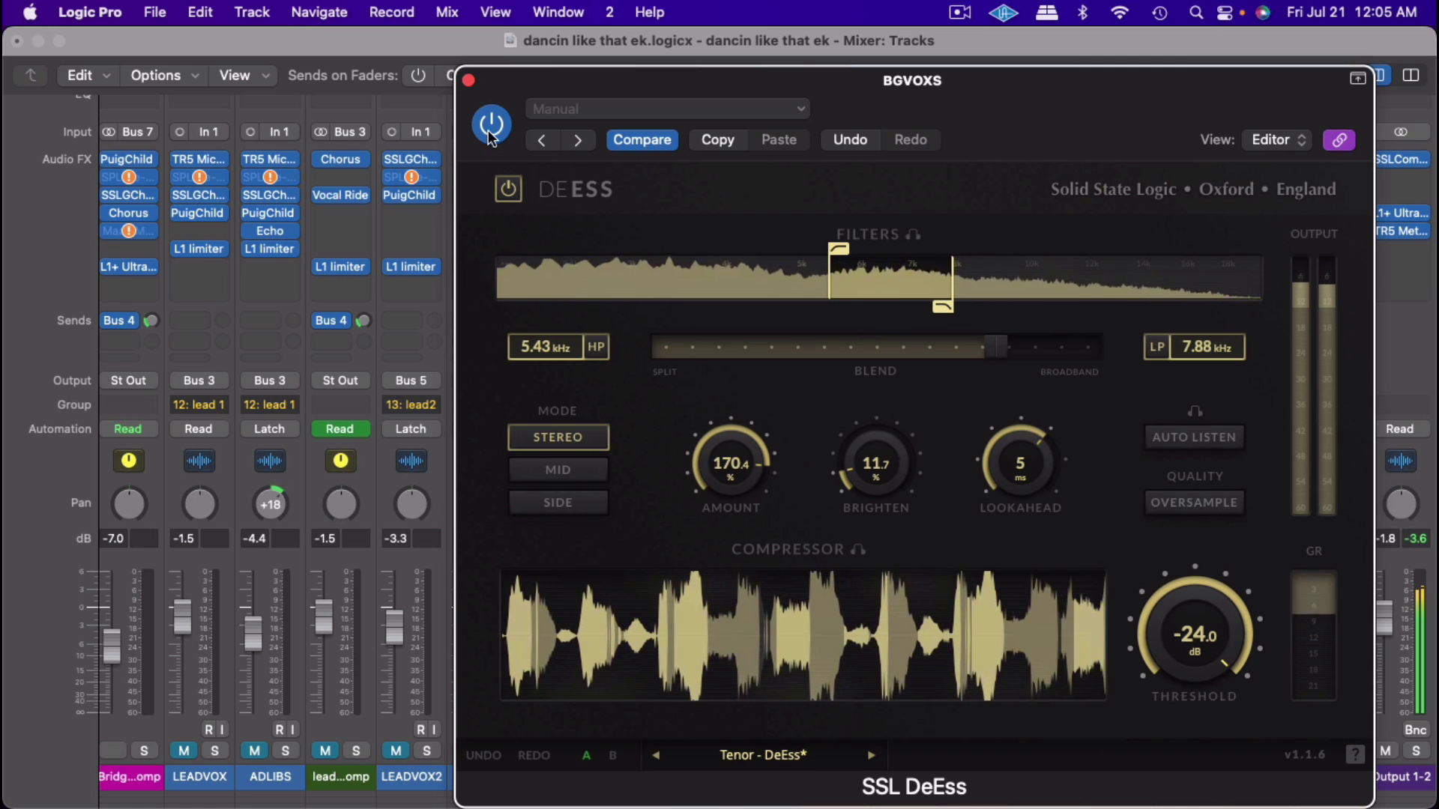
pyautogui.click(468, 79)
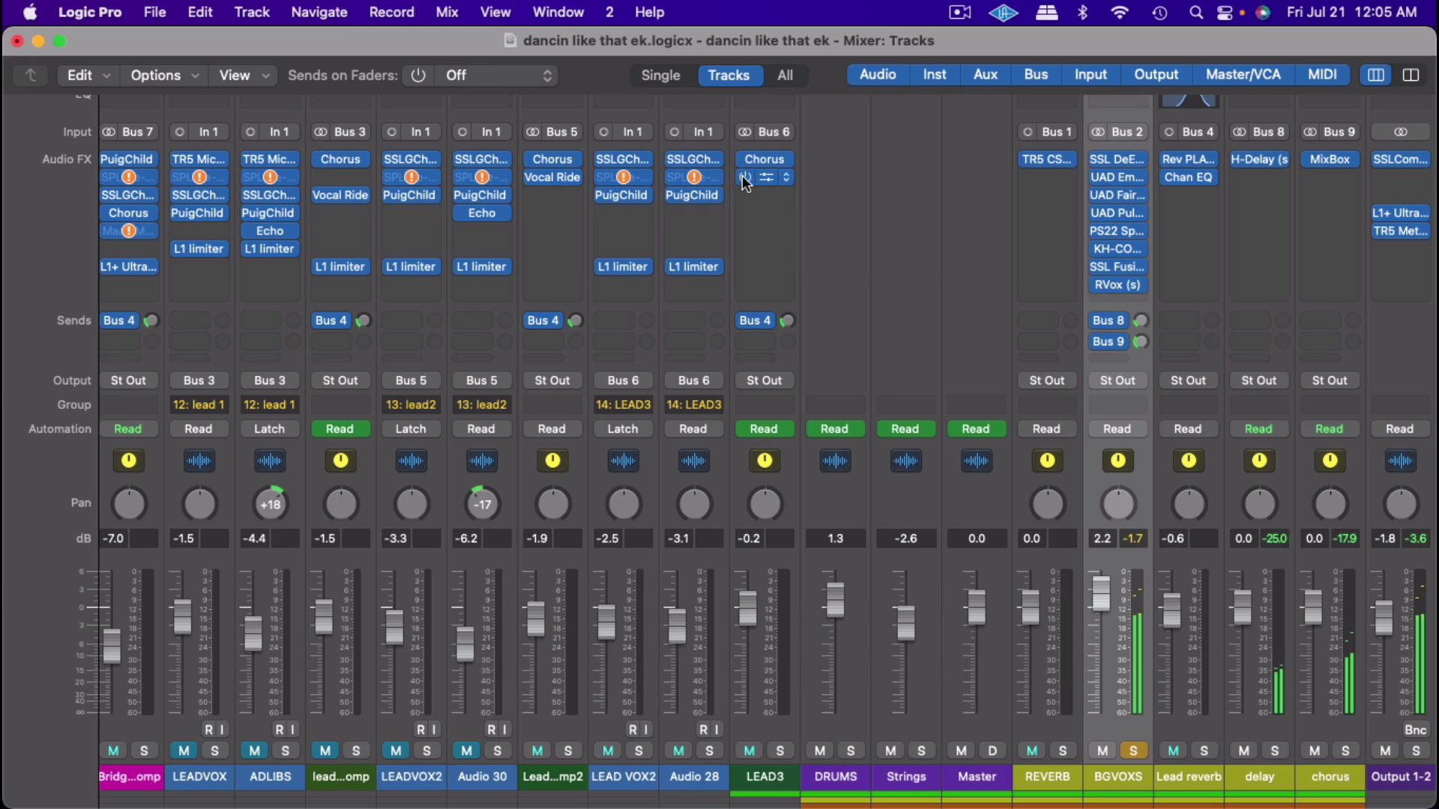
# Step: Raise BGVOXS's Bus 8 delay send with the channel unsoloed, and set its Bus 9 chorus send to about -6.0 dB with it soloed
pyautogui.click(1134, 751)
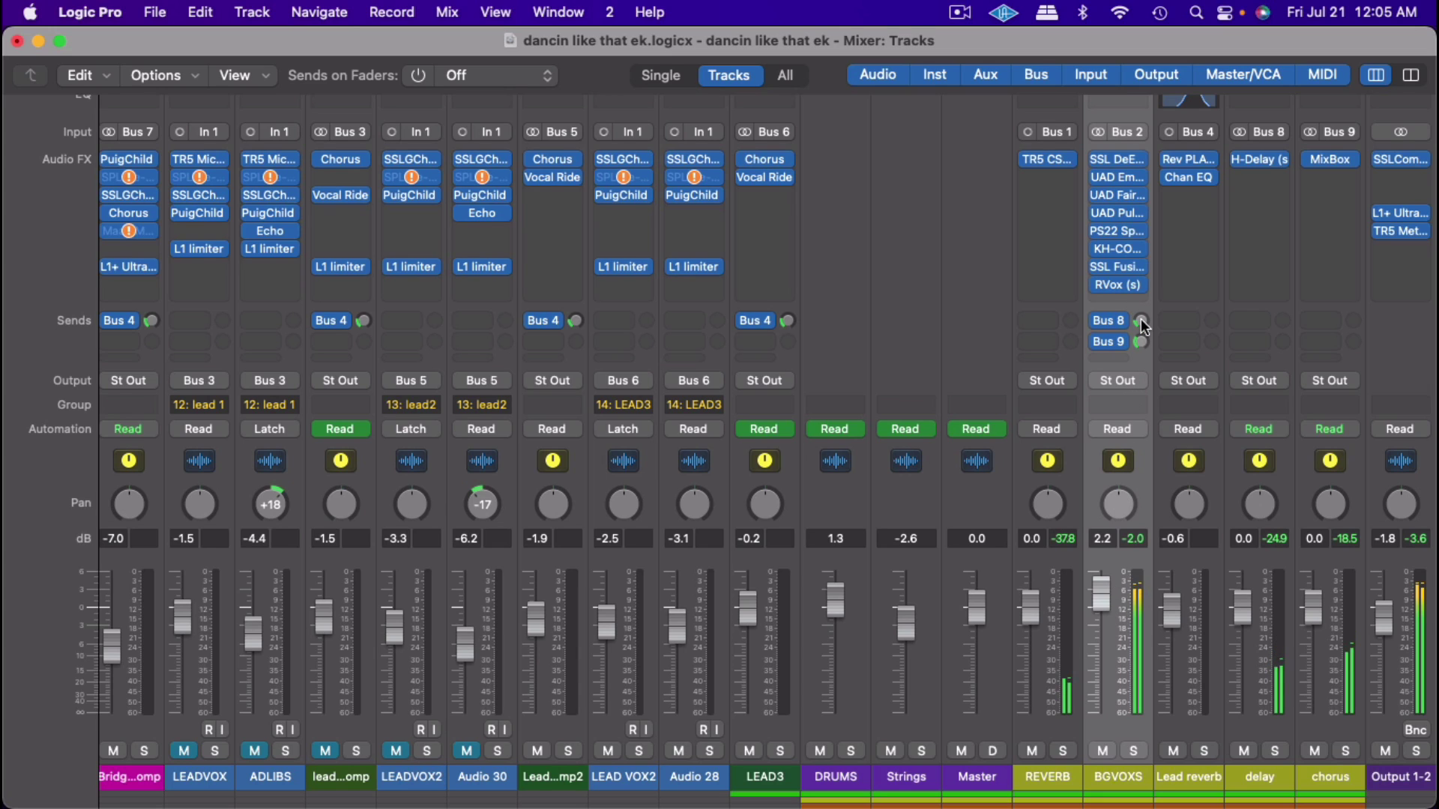
pyautogui.moveTo(1141, 322); pyautogui.dragTo(1142, 344)
pyautogui.click(1134, 751)
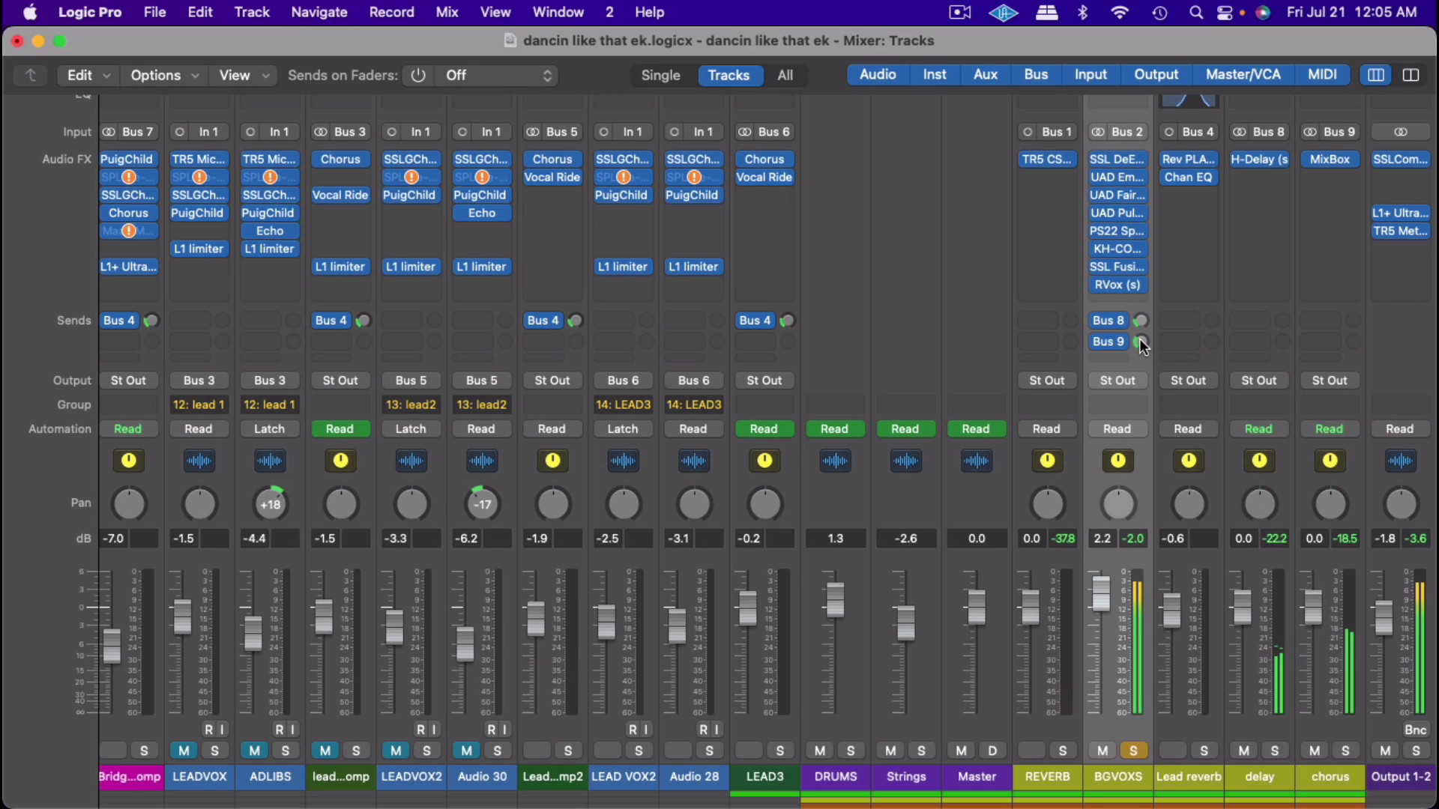
pyautogui.moveTo(1143, 344); pyautogui.dragTo(1143, 349)
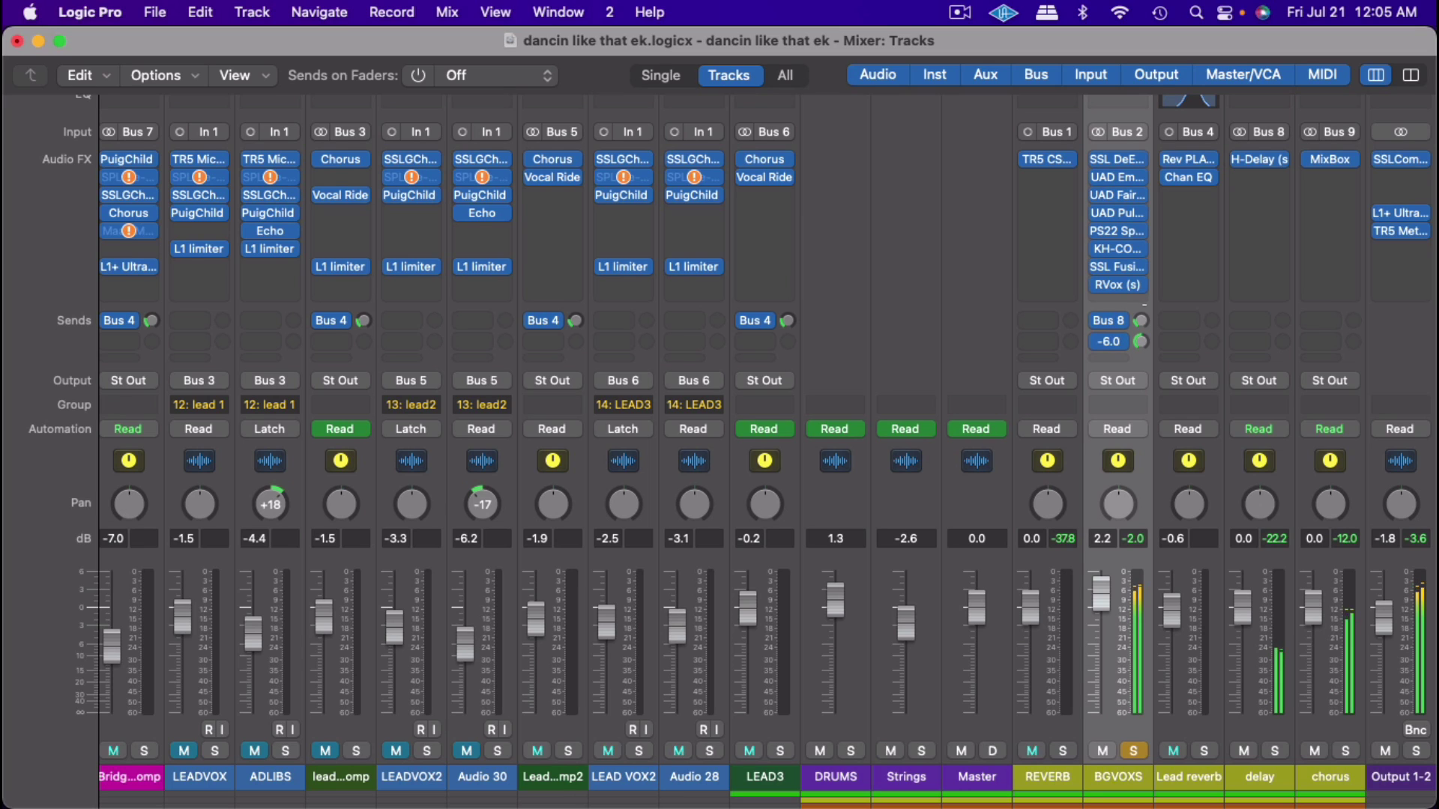
# Step: Add a Bus 10 send to the BGVOXS channel and raise its send level
pyautogui.click(1121, 358)
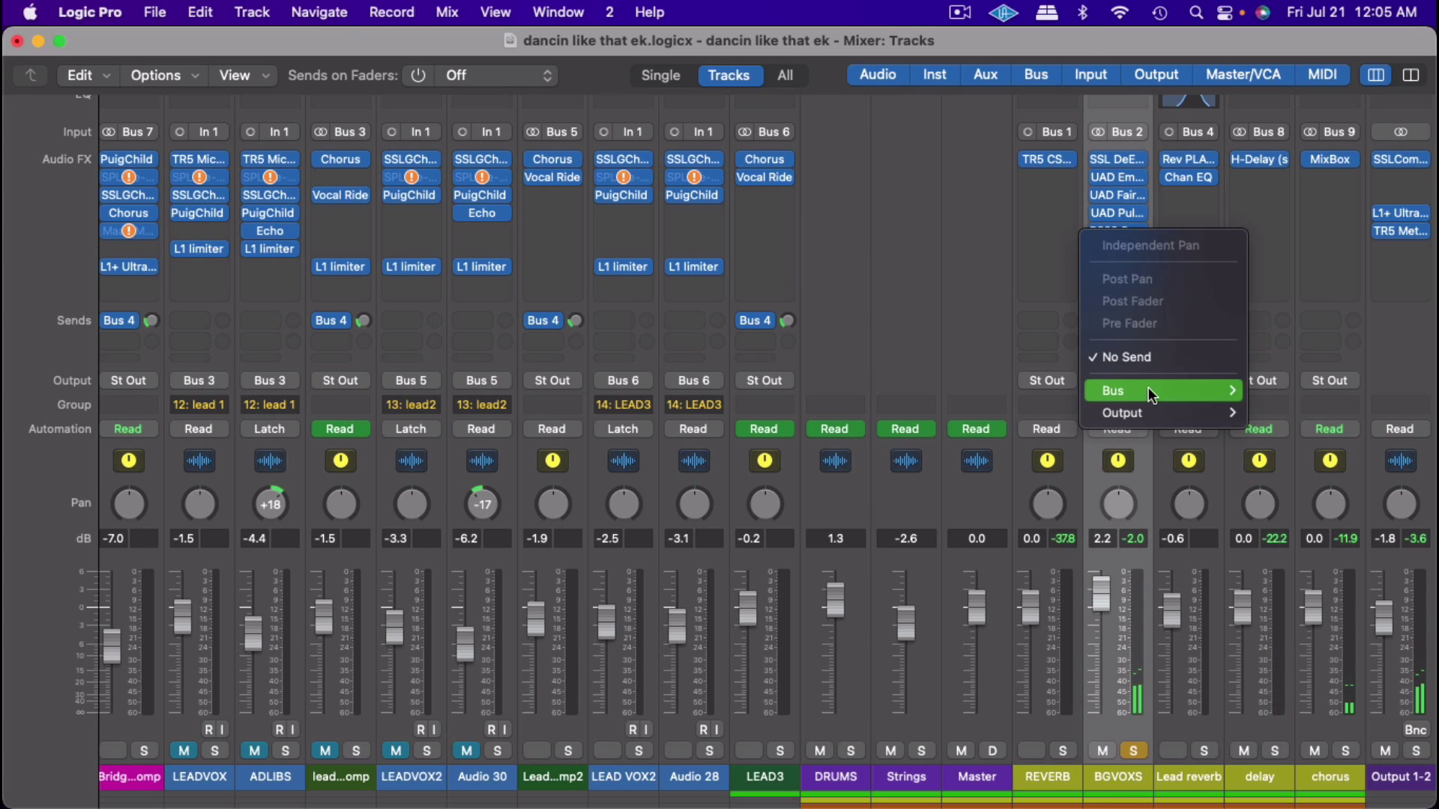
pyautogui.moveTo(1158, 390)
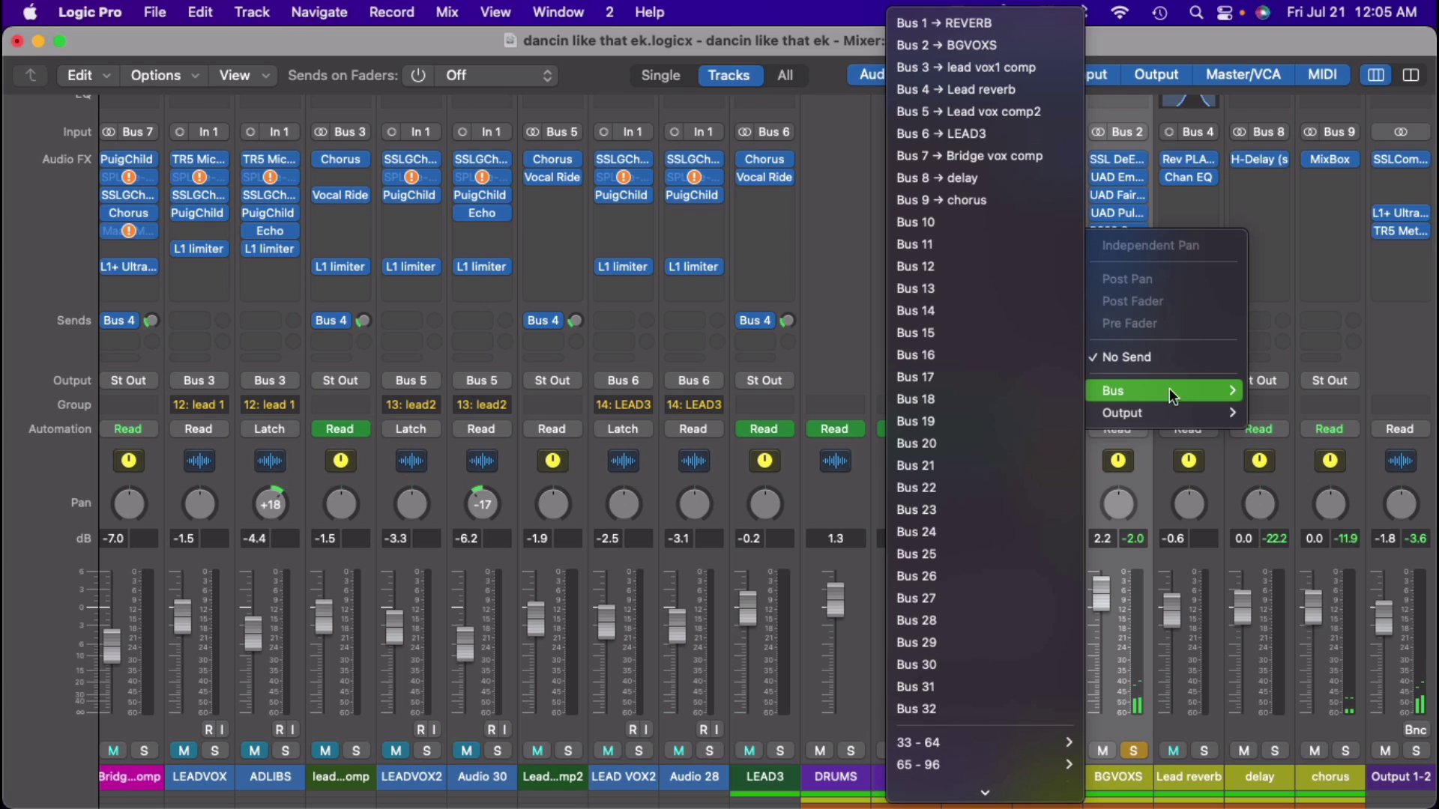
pyautogui.click(969, 220)
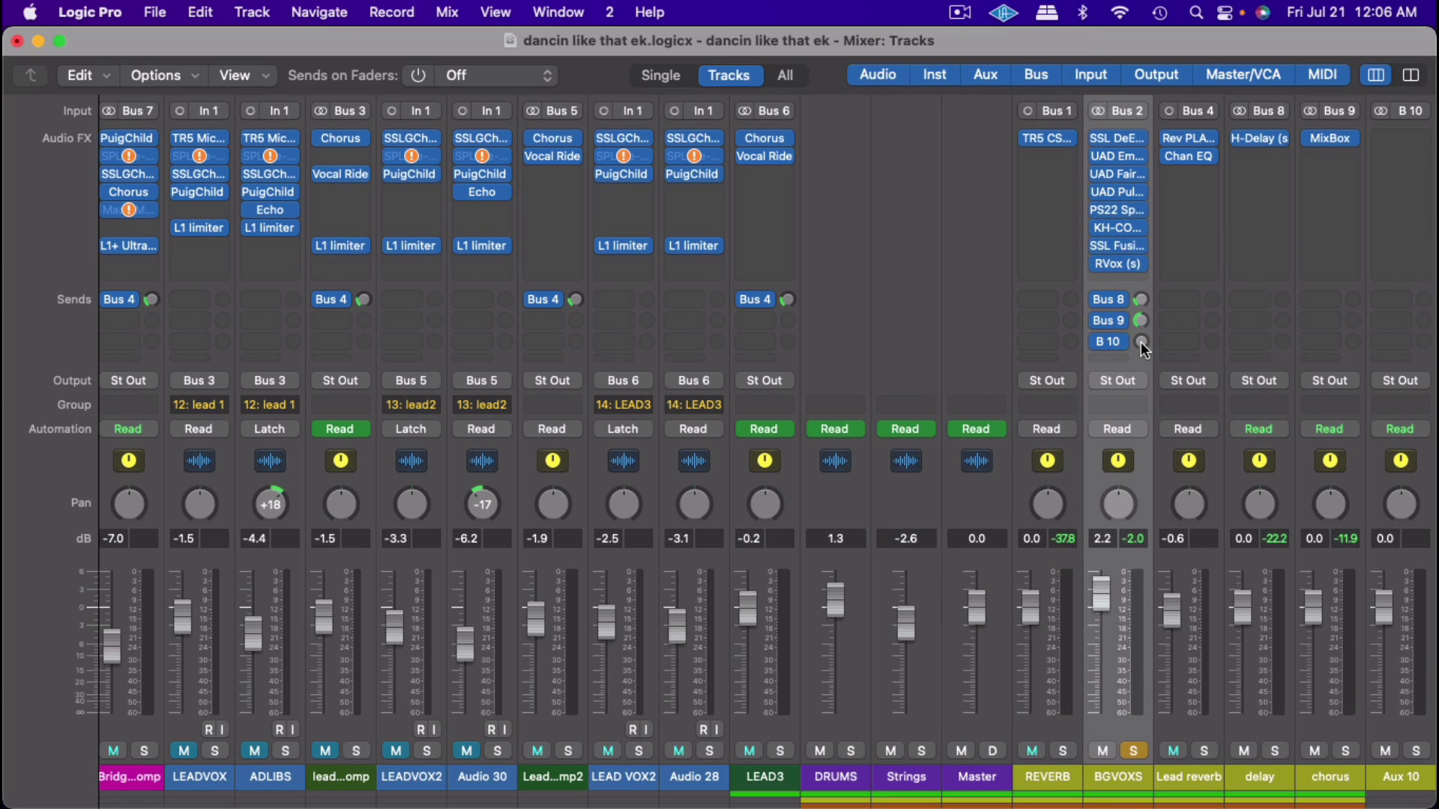
pyautogui.moveTo(1142, 343); pyautogui.dragTo(1142, 323)
# Step: Rename the Aux 10 channel as plate
pyautogui.hscroll(5, 1314, 762)
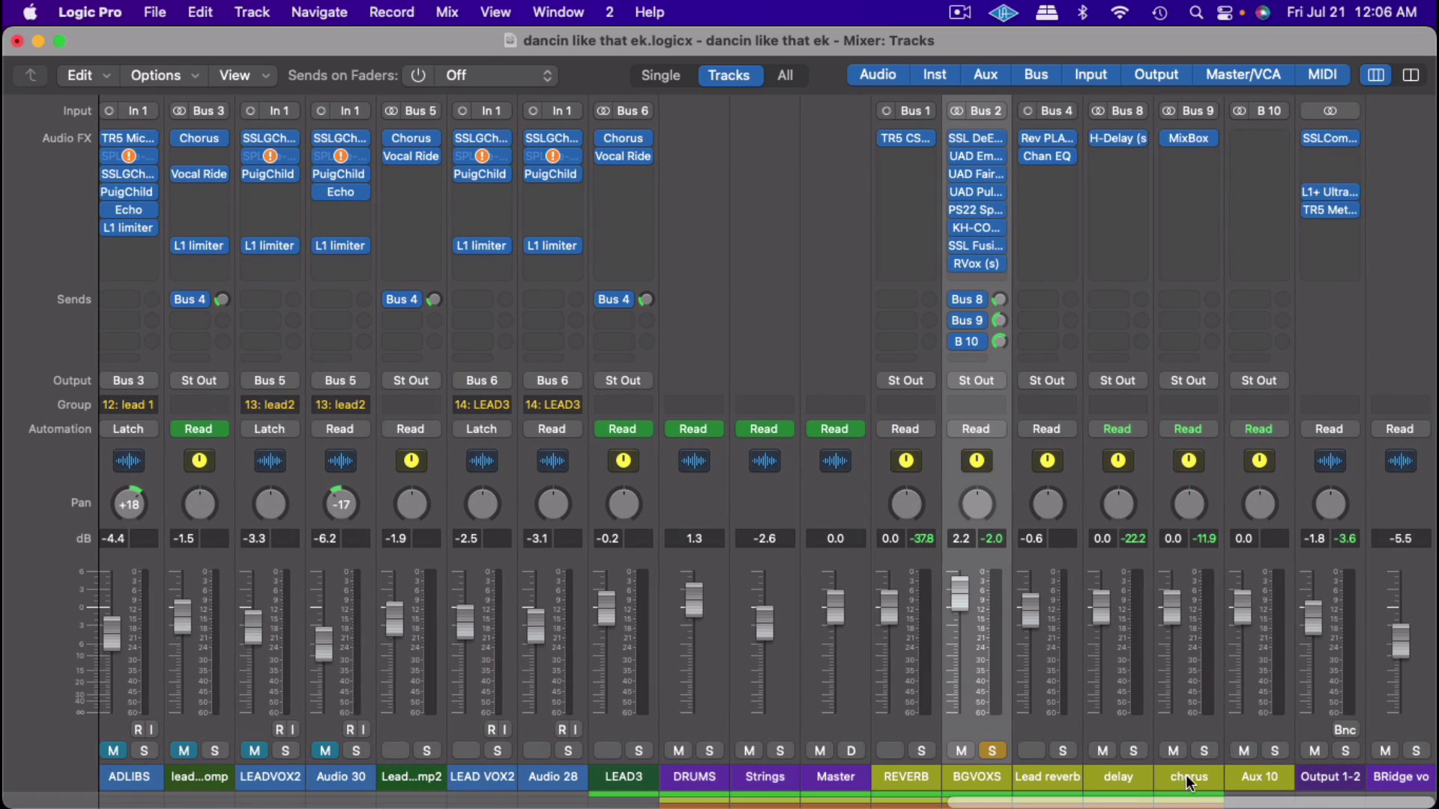
pyautogui.doubleClick(1274, 778)
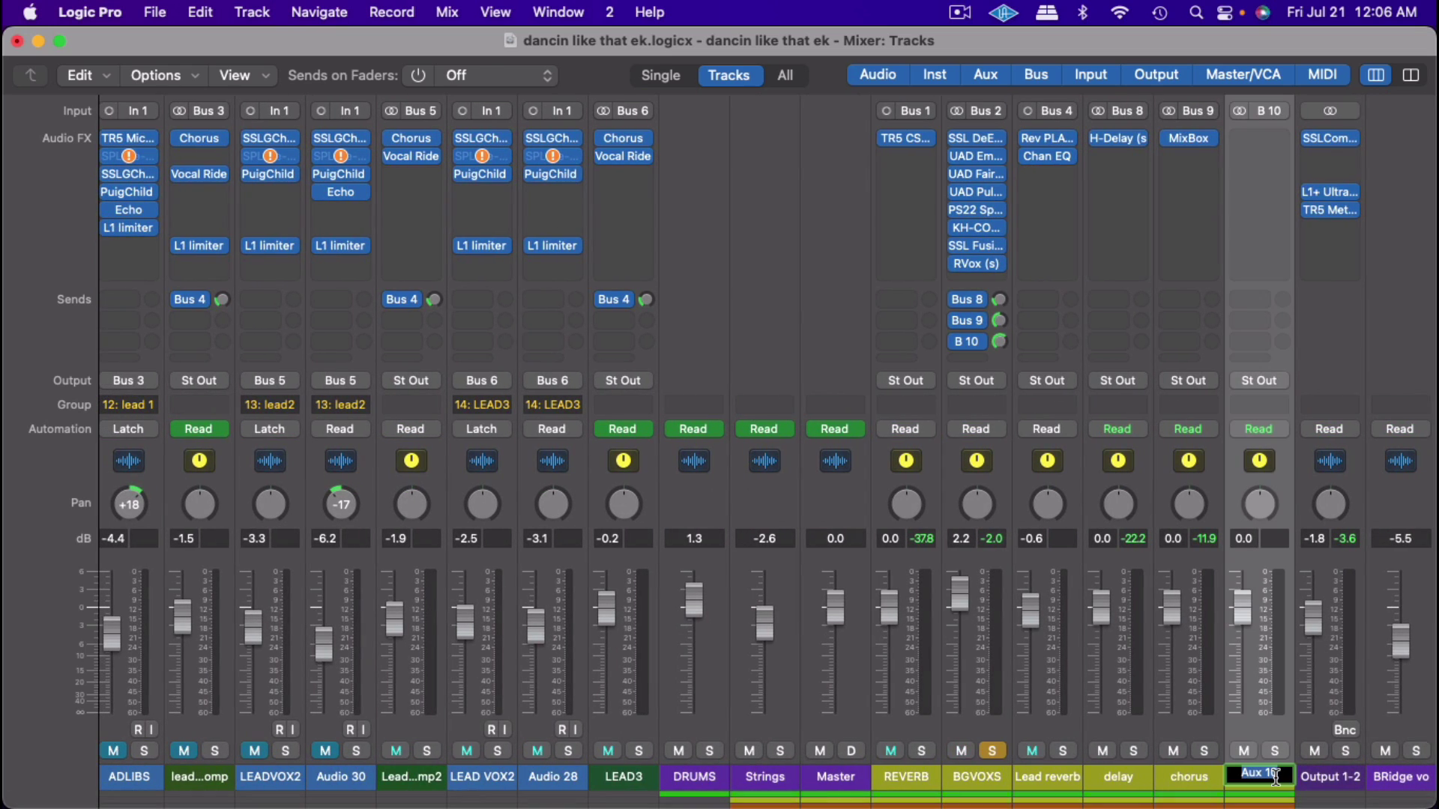
pyautogui.write('plate')
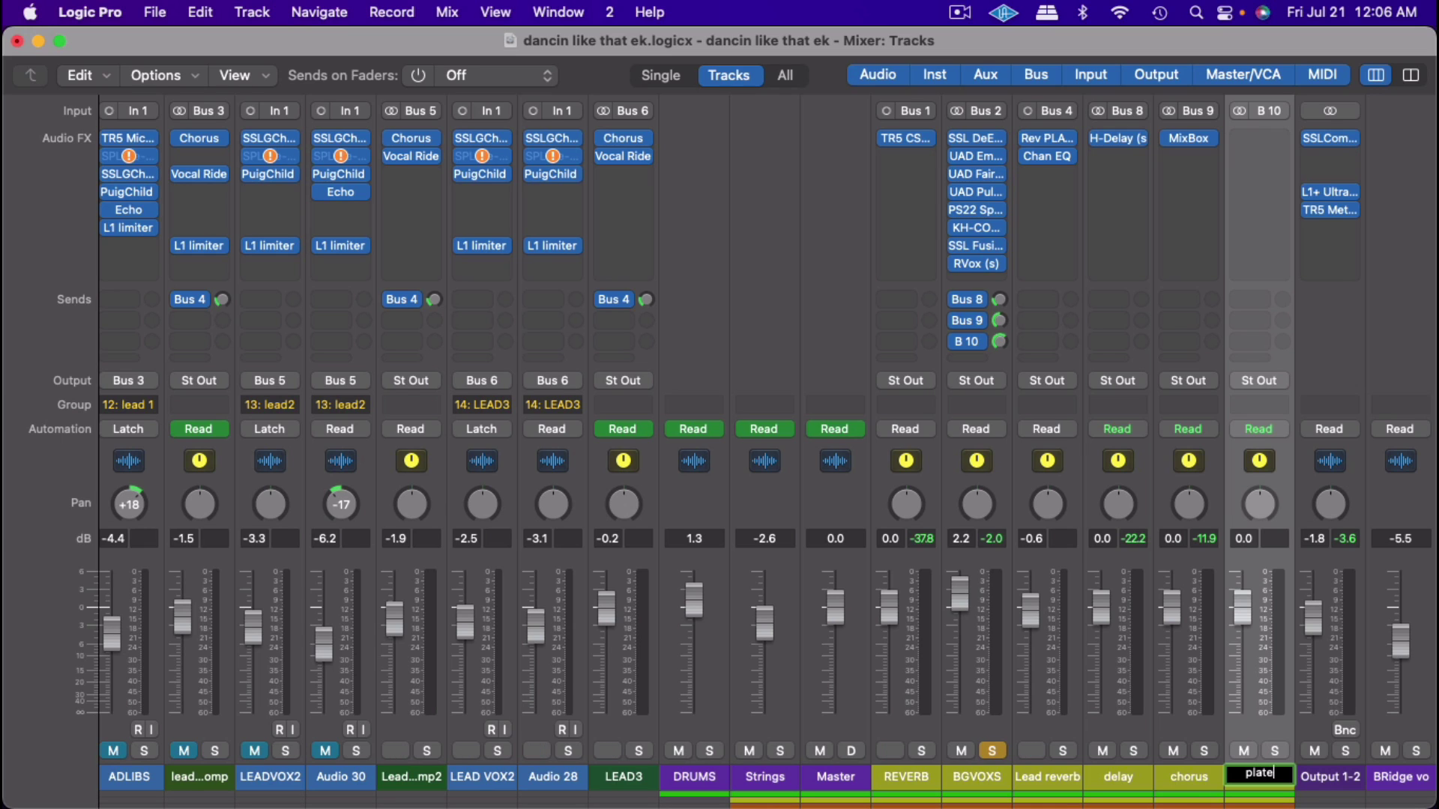
pyautogui.press('Return')
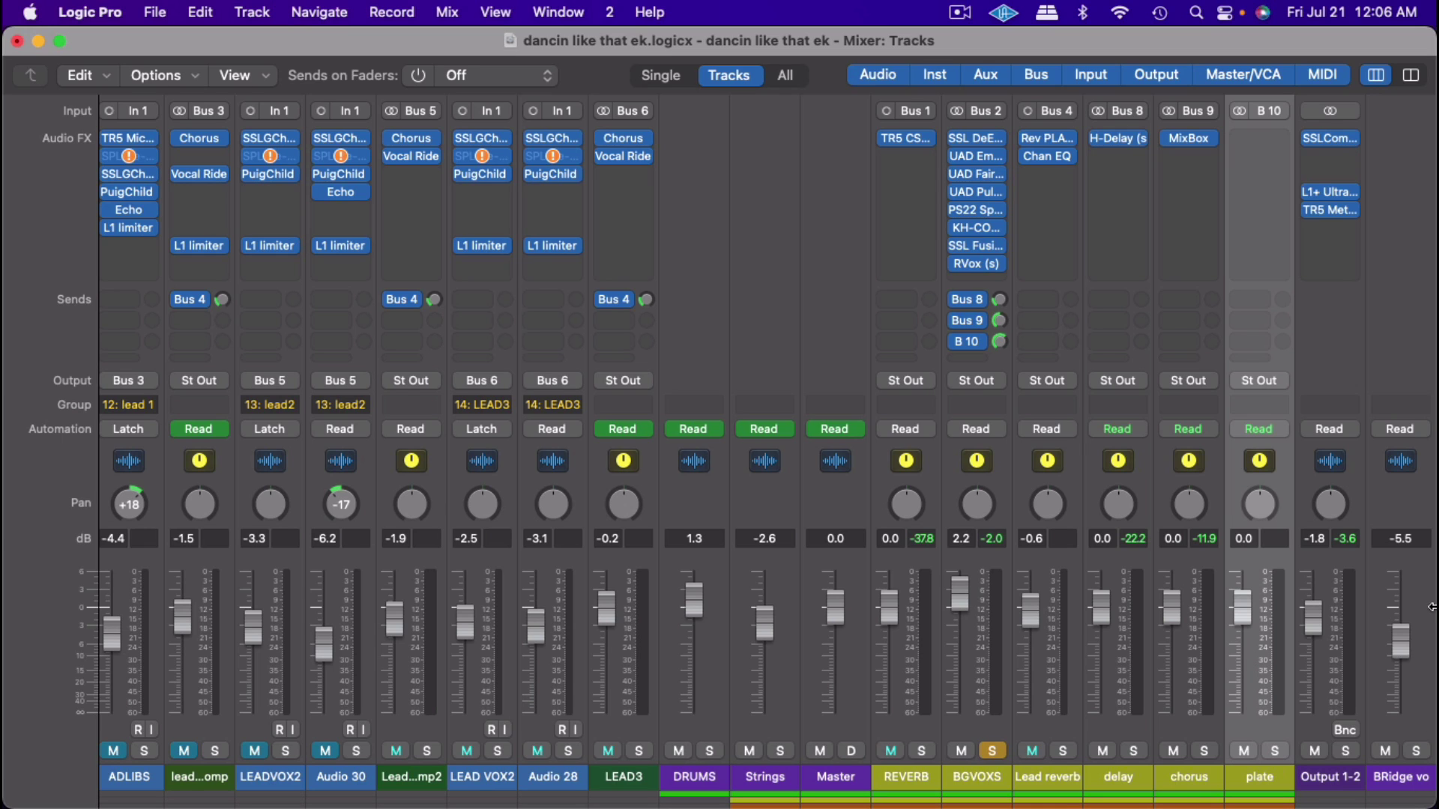
# Step: Insert the stereo Arturia Rev PLATE-140 on the plate channel, keeping its window clear of the channel strip
pyautogui.click(1274, 141)
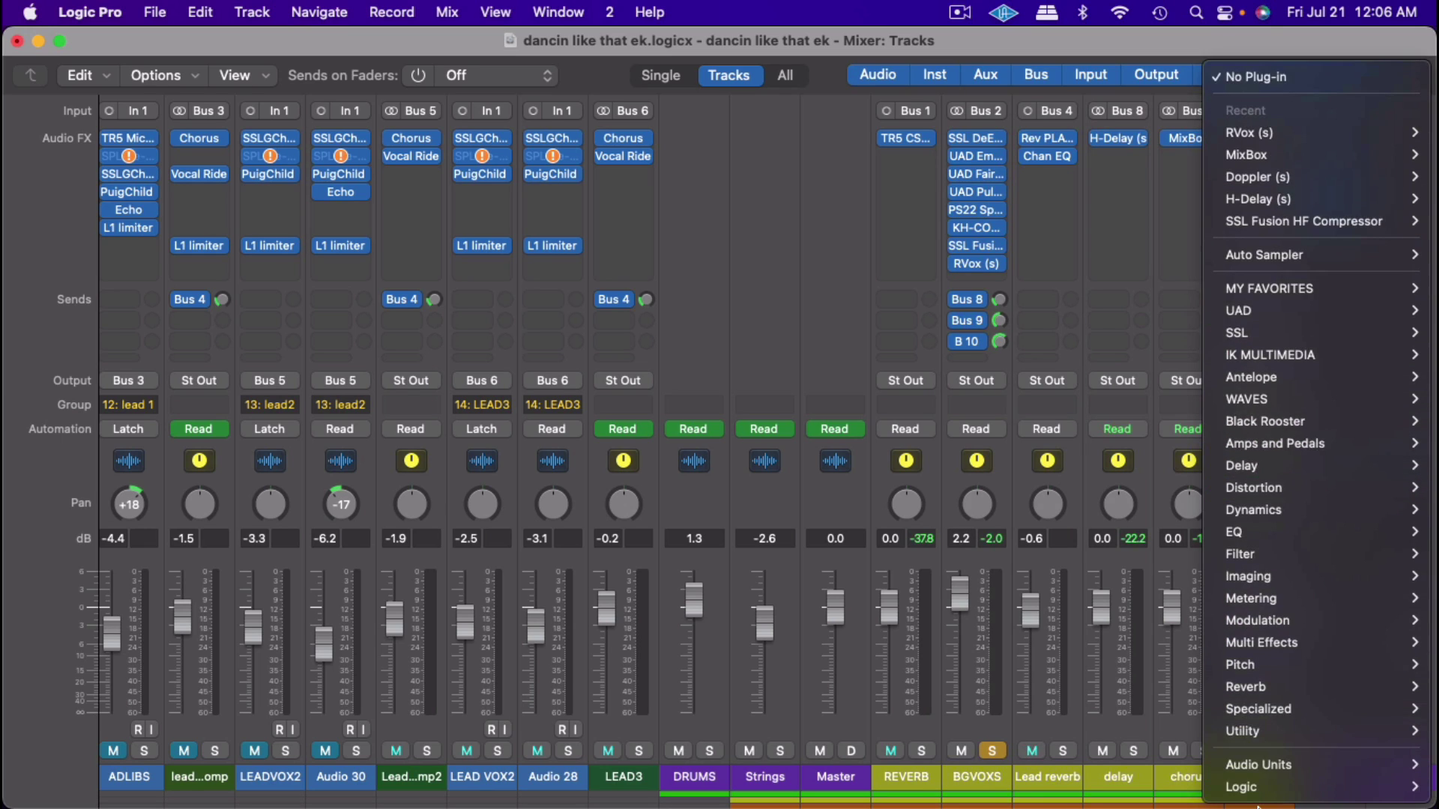
pyautogui.moveTo(1256, 766)
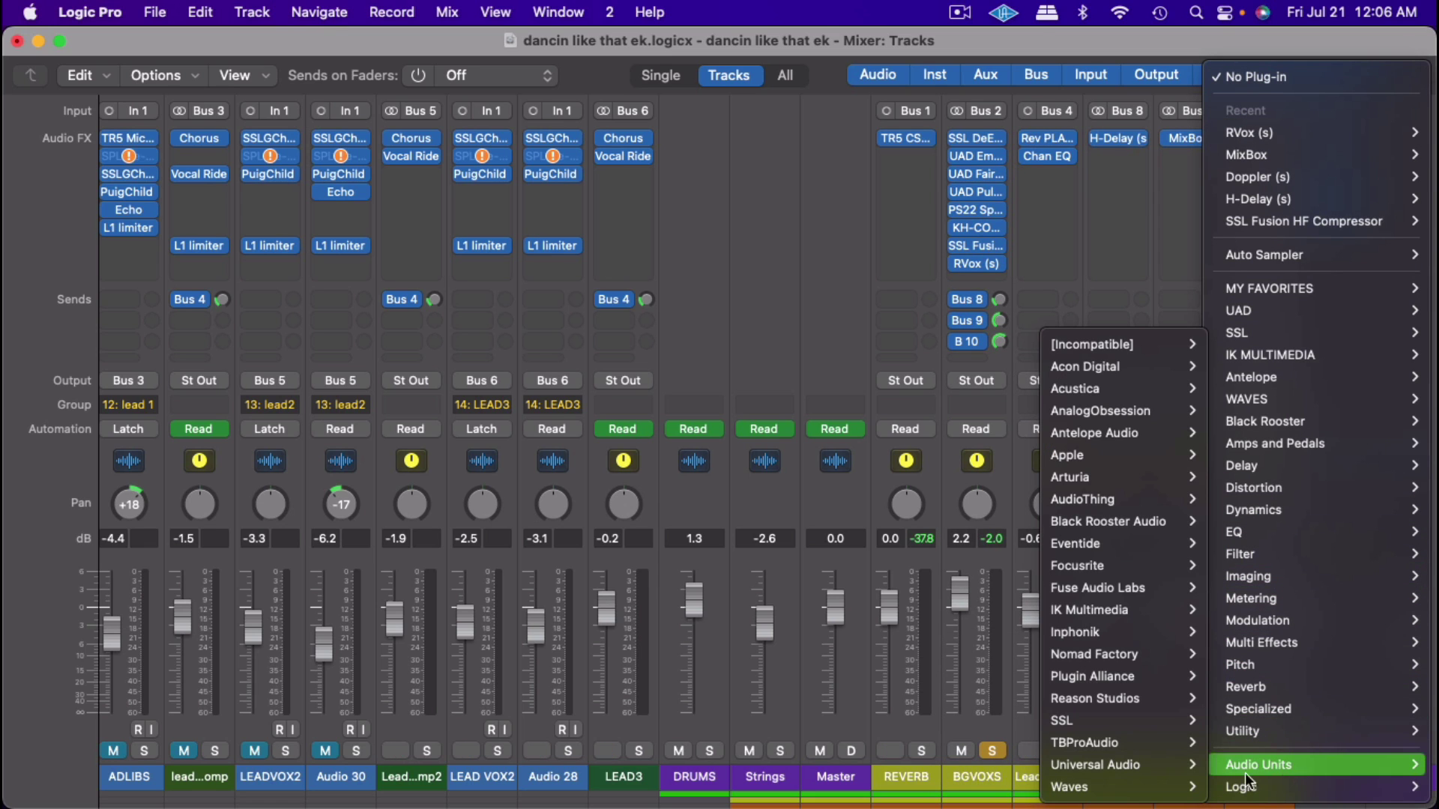
pyautogui.moveTo(1131, 473)
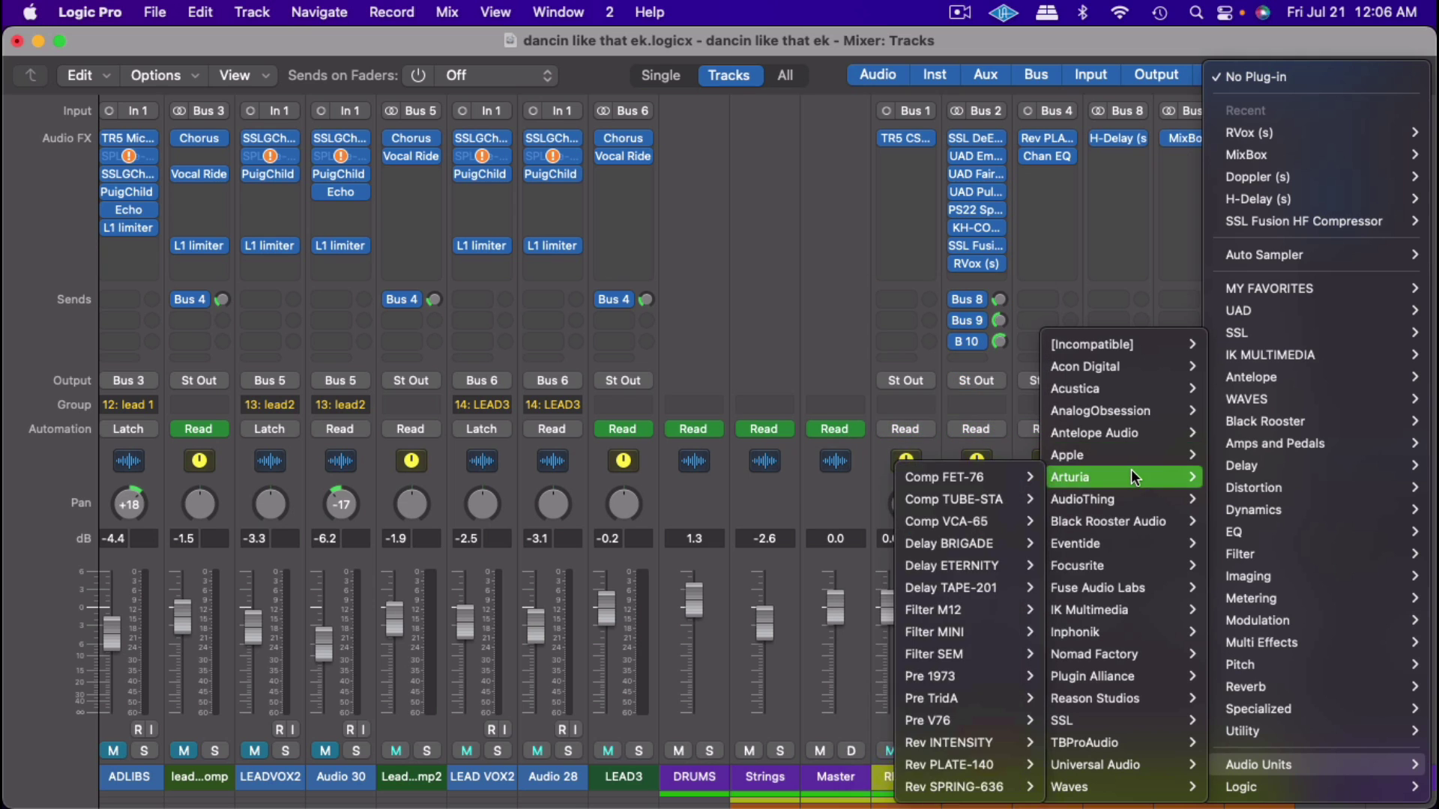
pyautogui.moveTo(996, 762)
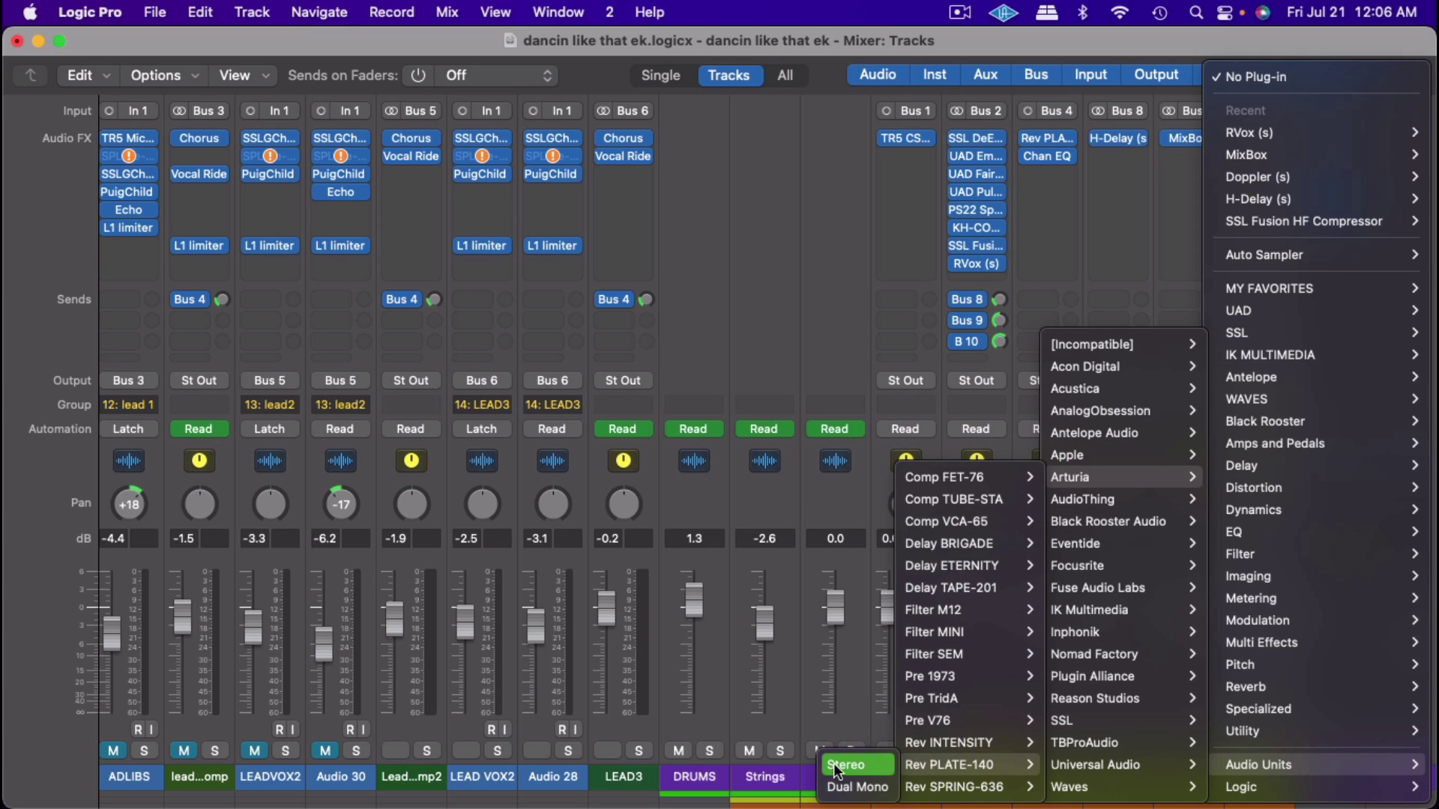
pyautogui.click(834, 763)
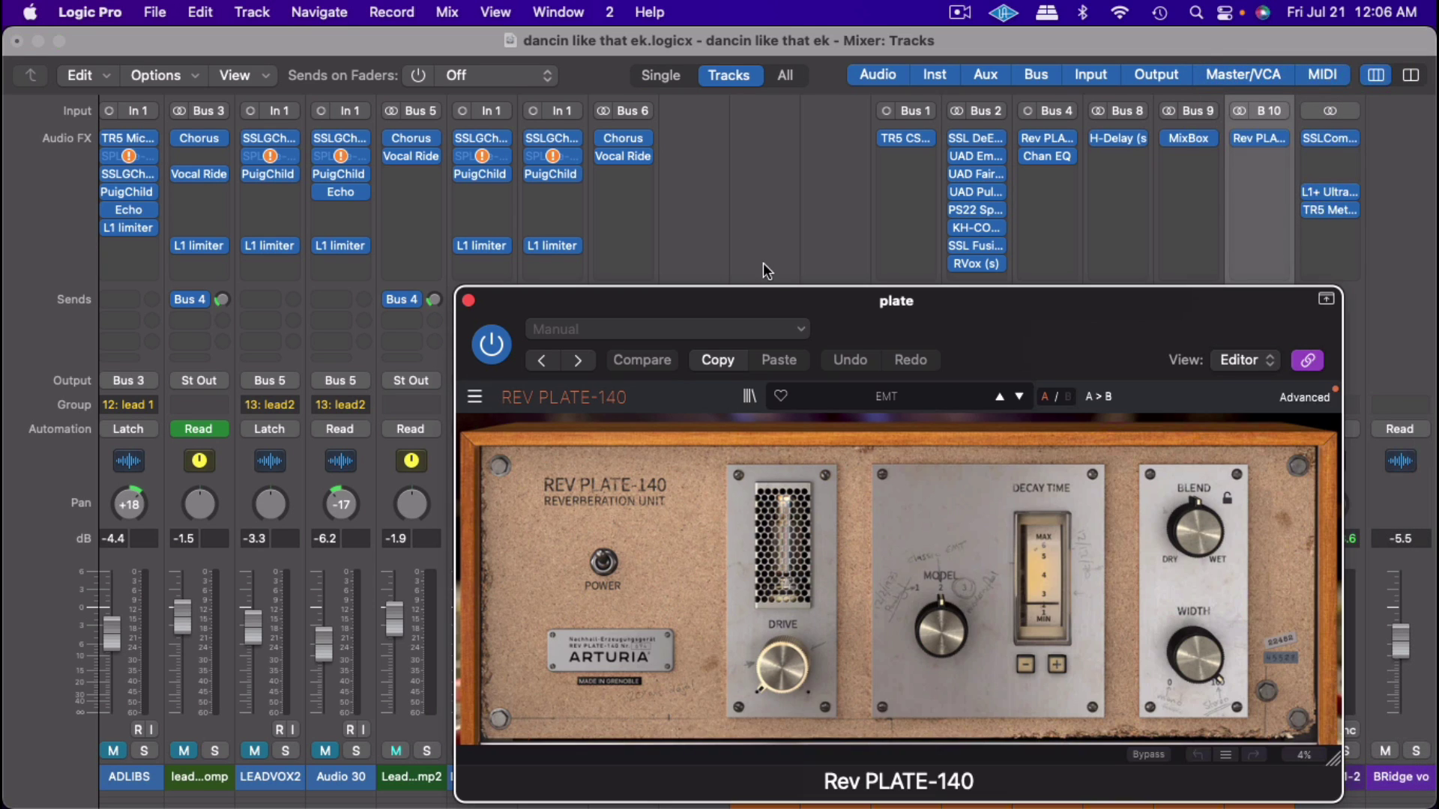
pyautogui.moveTo(771, 294); pyautogui.dragTo(598, 155)
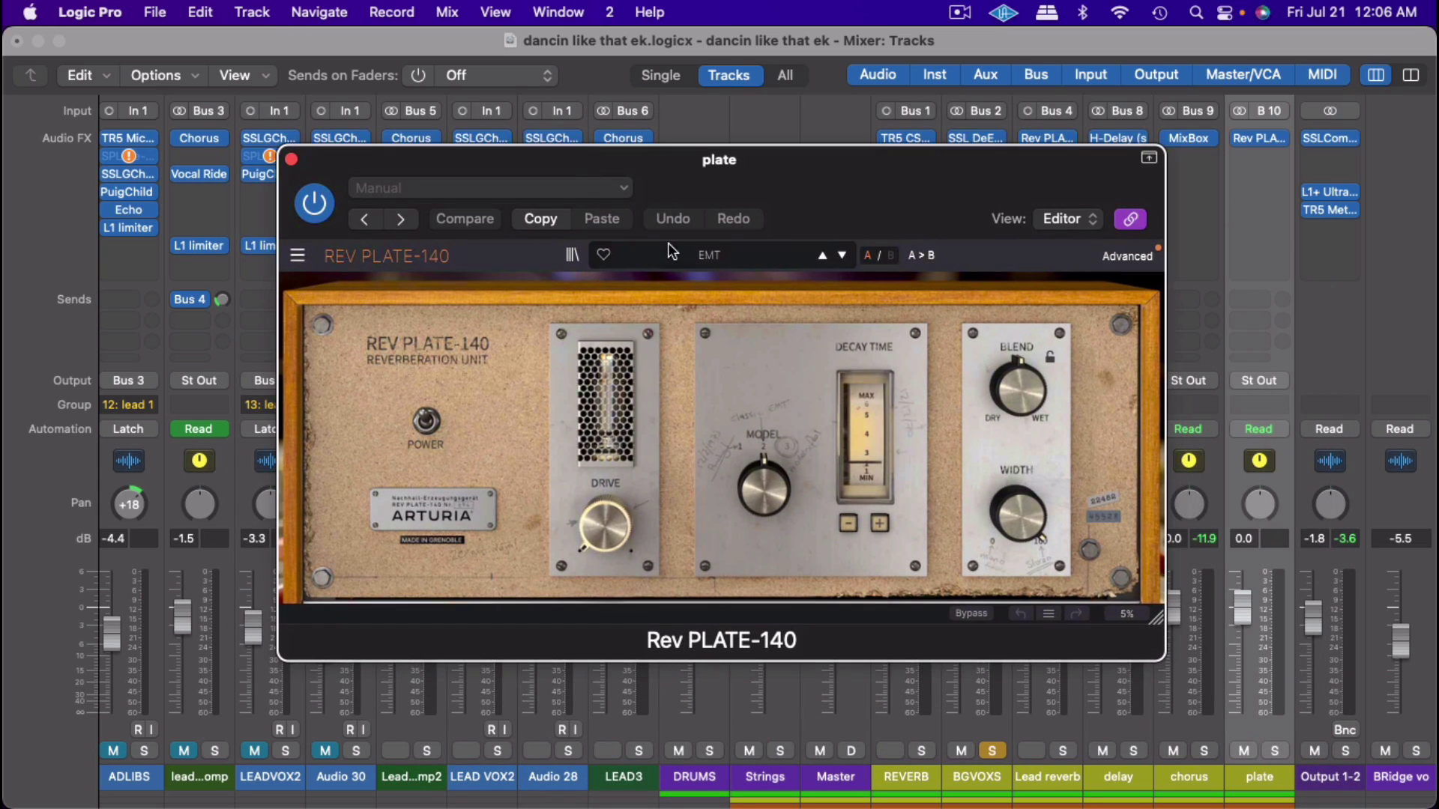
# Step: Set the plate reverb's blend to fully wet (1.00), lock it, and raise the drive to about halfway
pyautogui.moveTo(1014, 394); pyautogui.dragTo(1014, 412)
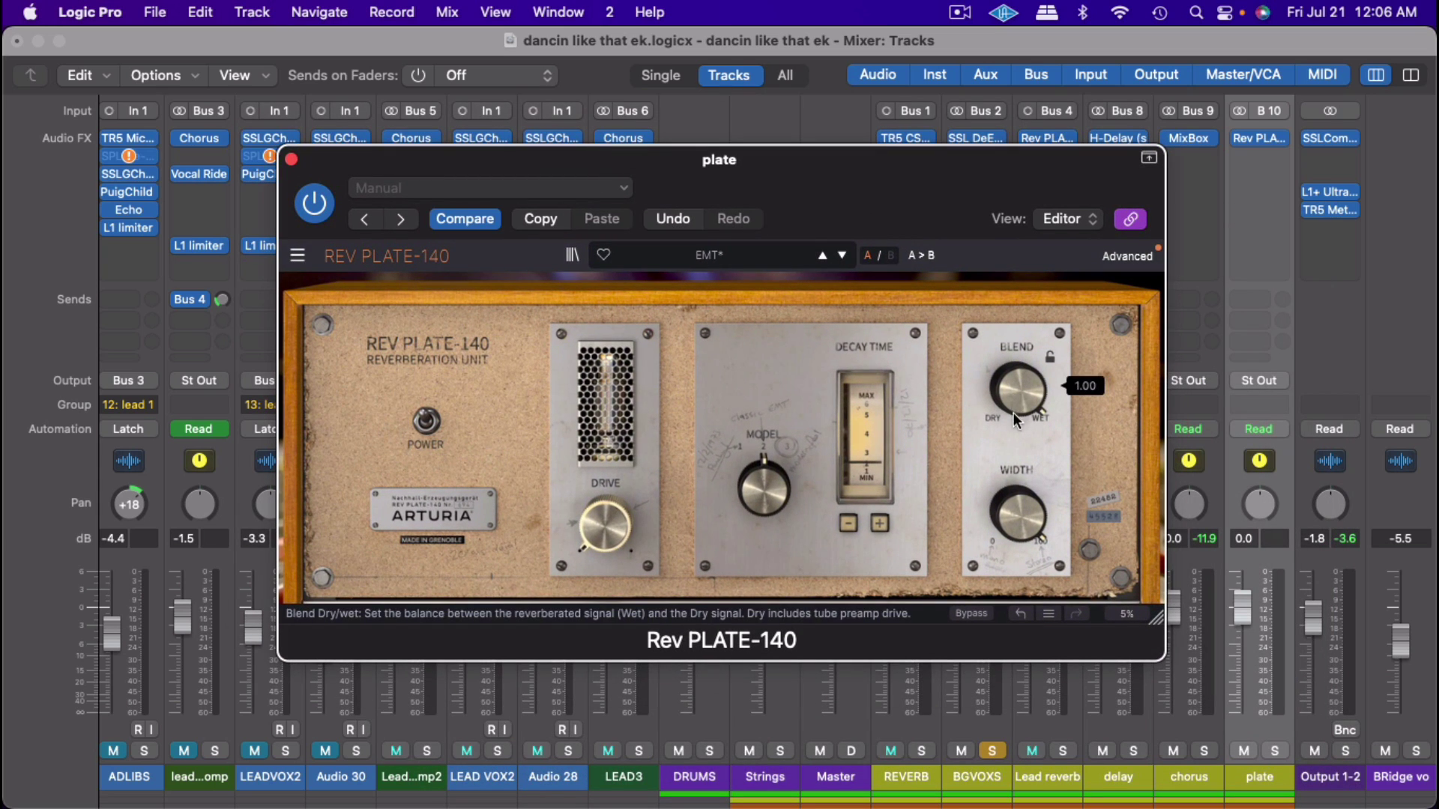
pyautogui.click(1047, 357)
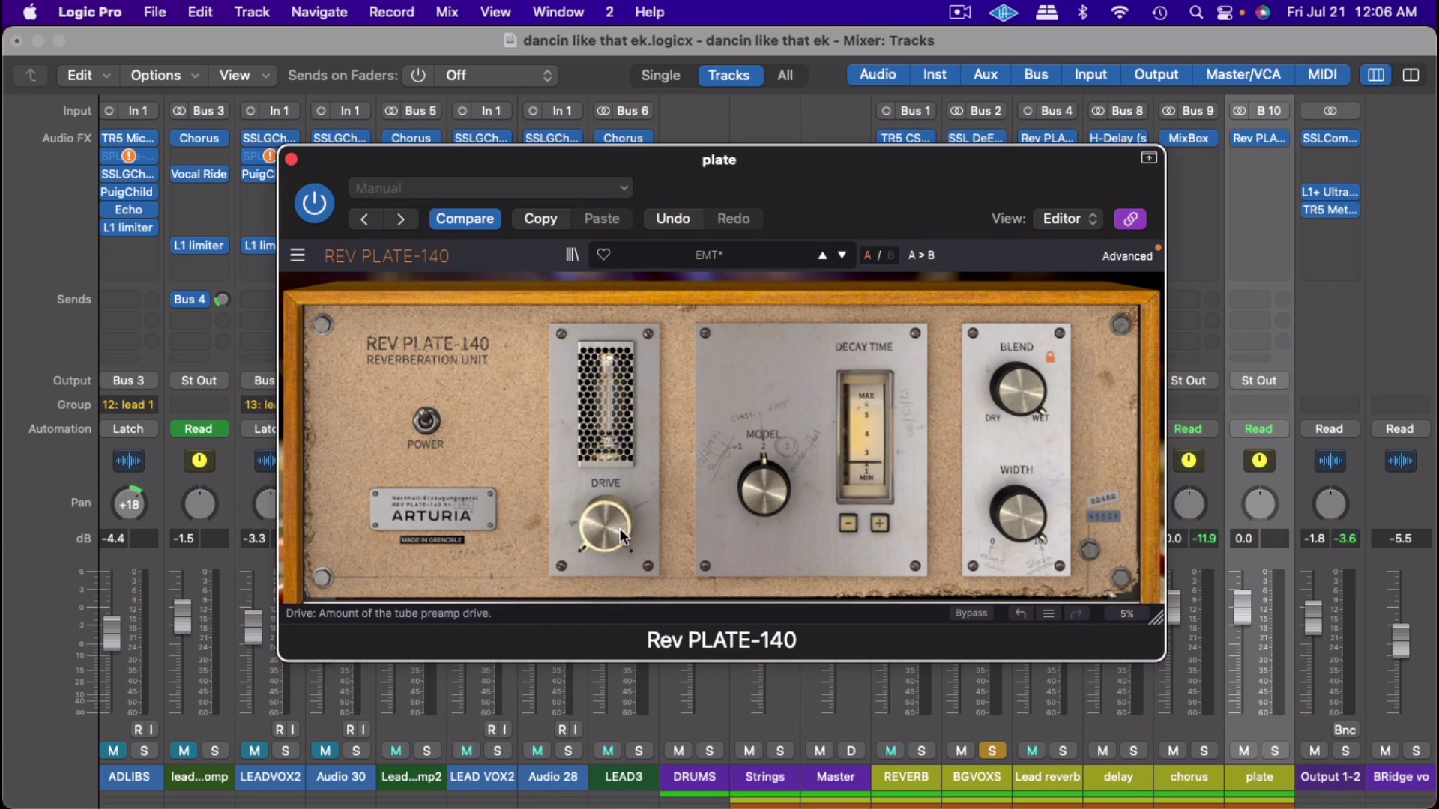
pyautogui.moveTo(619, 528)
pyautogui.moveTo(619, 528); pyautogui.dragTo(619, 491)
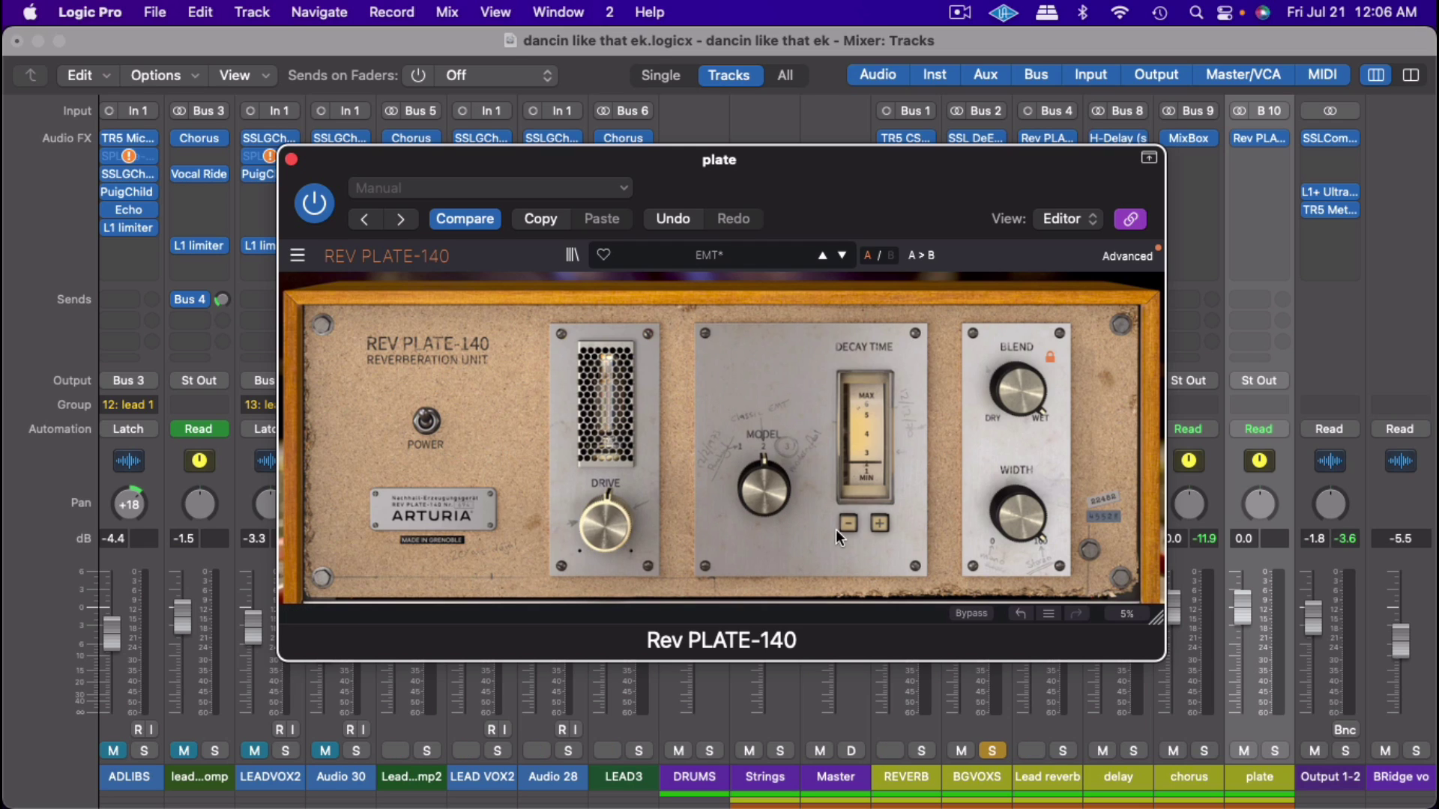
# Step: Shorten the plate reverb's decay time to near its minimum while the soloed BGVOXS plays
pyautogui.press('space')
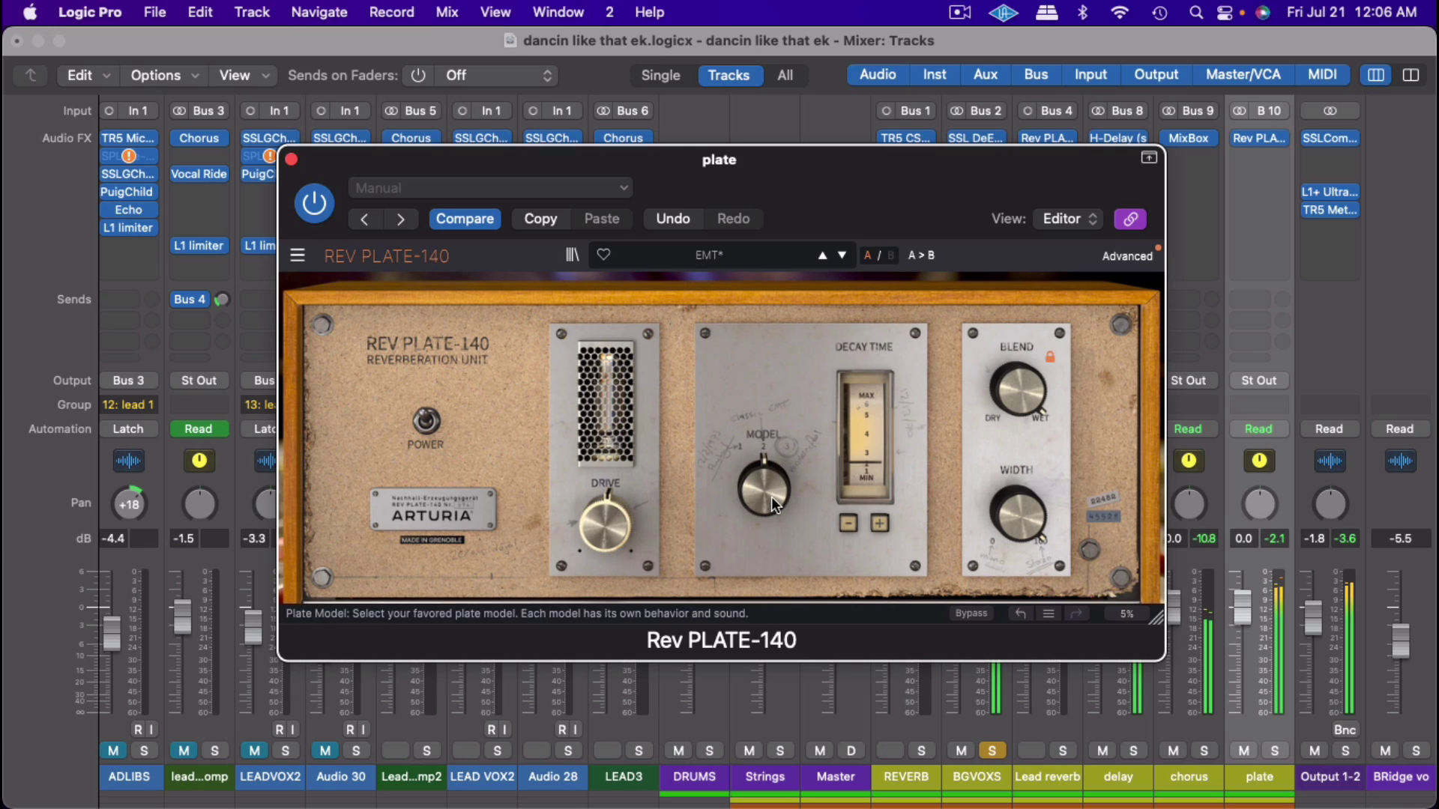
pyautogui.click(846, 523)
pyautogui.click(846, 523)
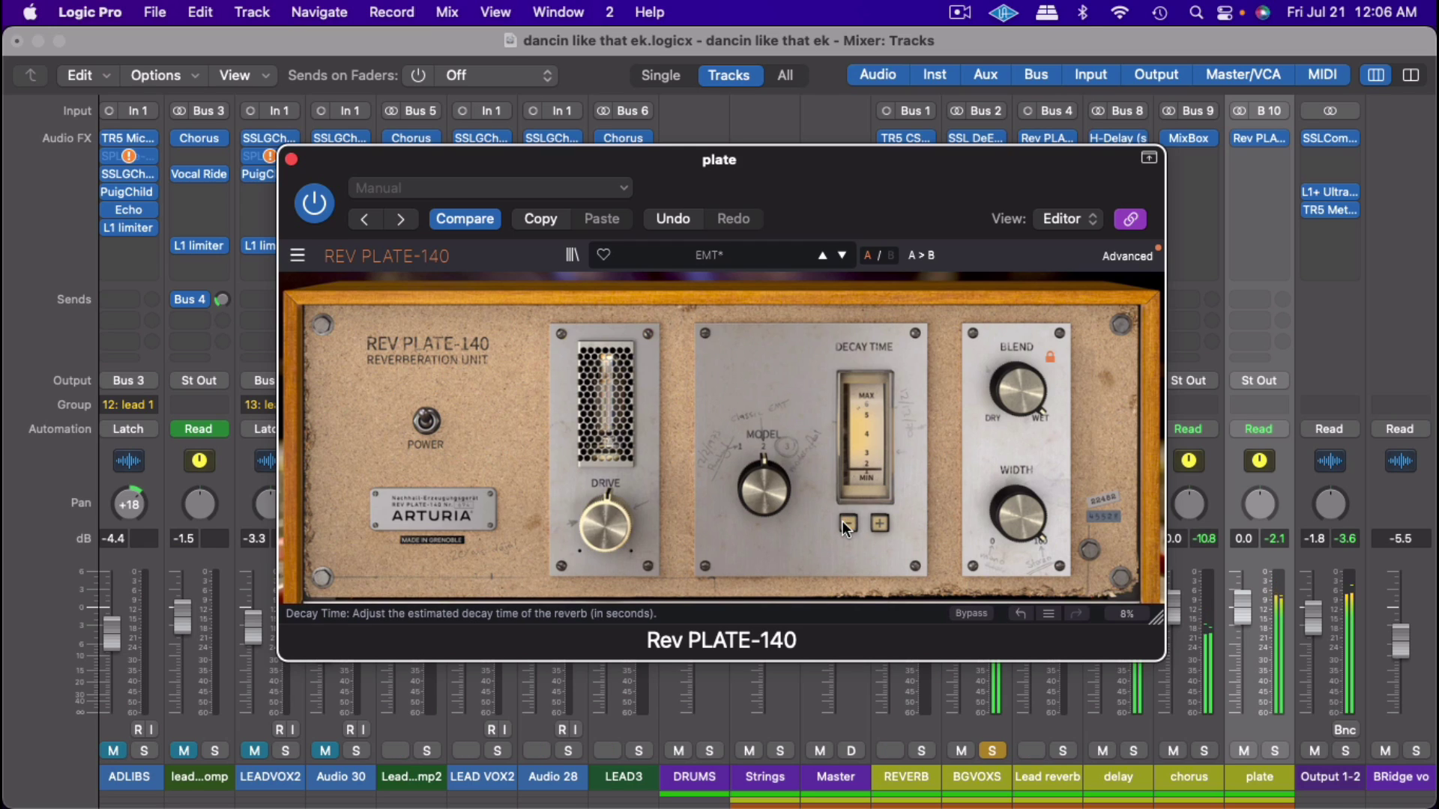
pyautogui.click(845, 522)
pyautogui.click(846, 522)
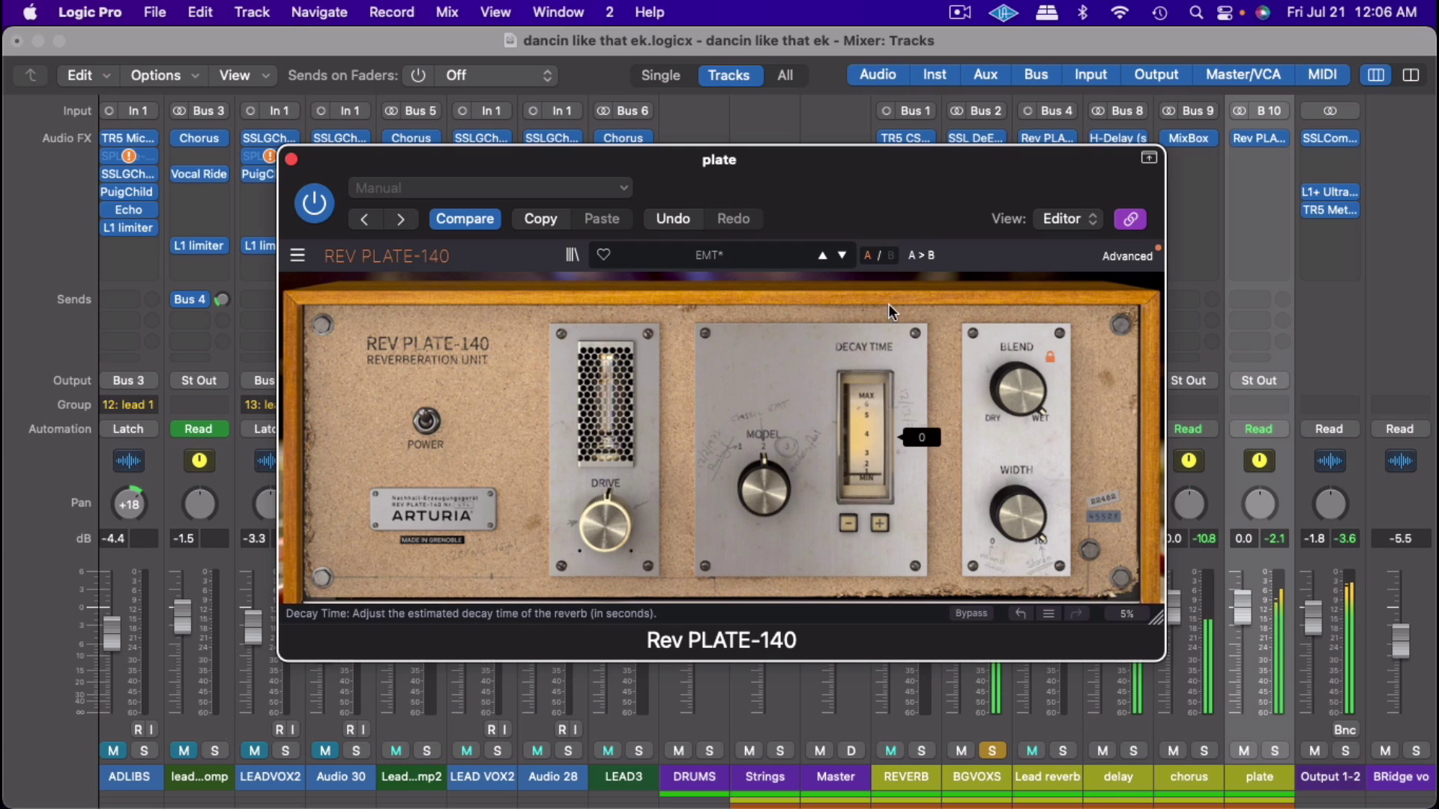
pyautogui.click(879, 523)
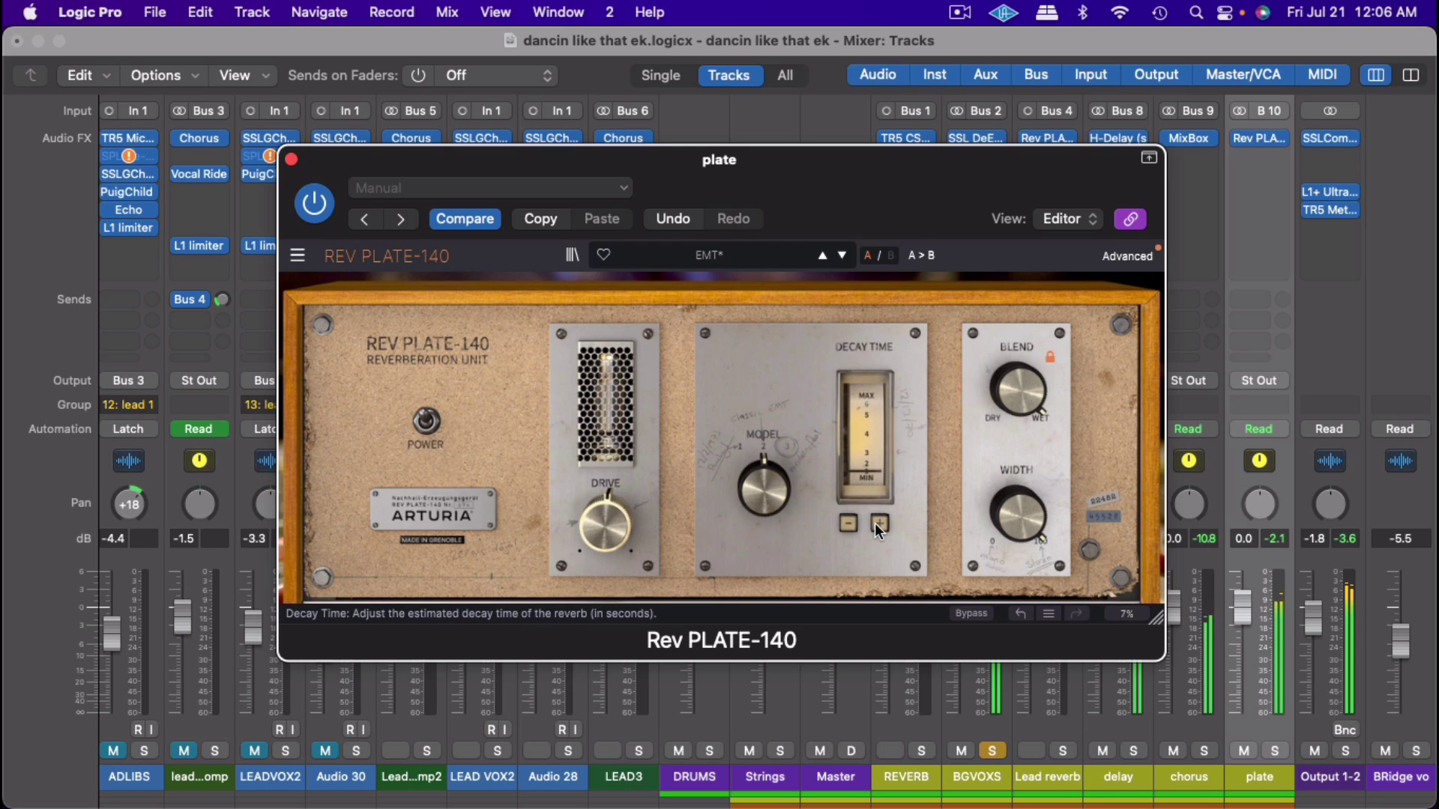
# Step: Reveal the plate reverb's advanced controls and adjust its post-equalizer low-shelf gain and high-pass filter by ear
pyautogui.moveTo(867, 180); pyautogui.dragTo(888, 51)
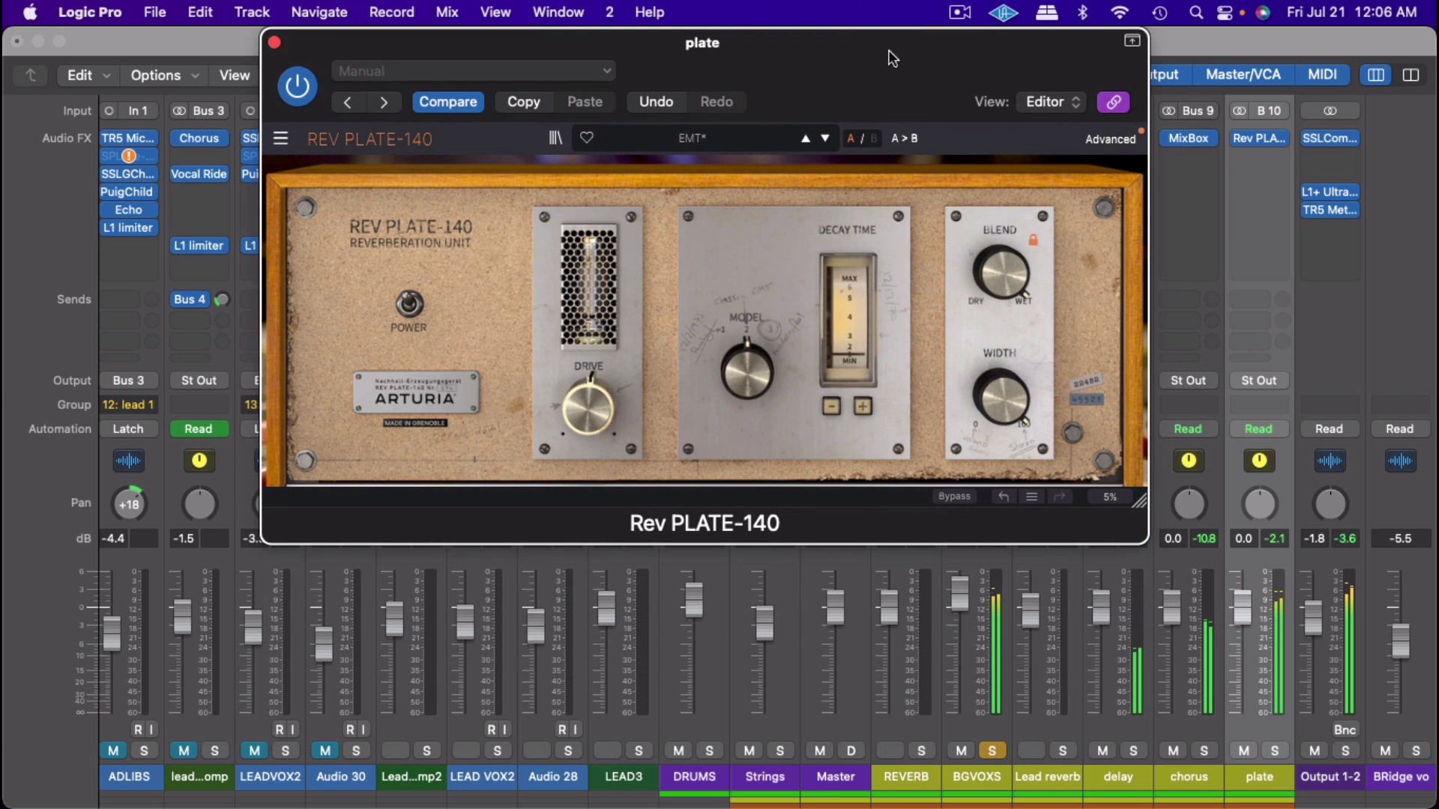
pyautogui.click(1109, 139)
pyautogui.moveTo(395, 547)
pyautogui.mouseDown()
pyautogui.moveTo(396, 520)
pyautogui.moveTo(396, 536)
pyautogui.mouseUp()
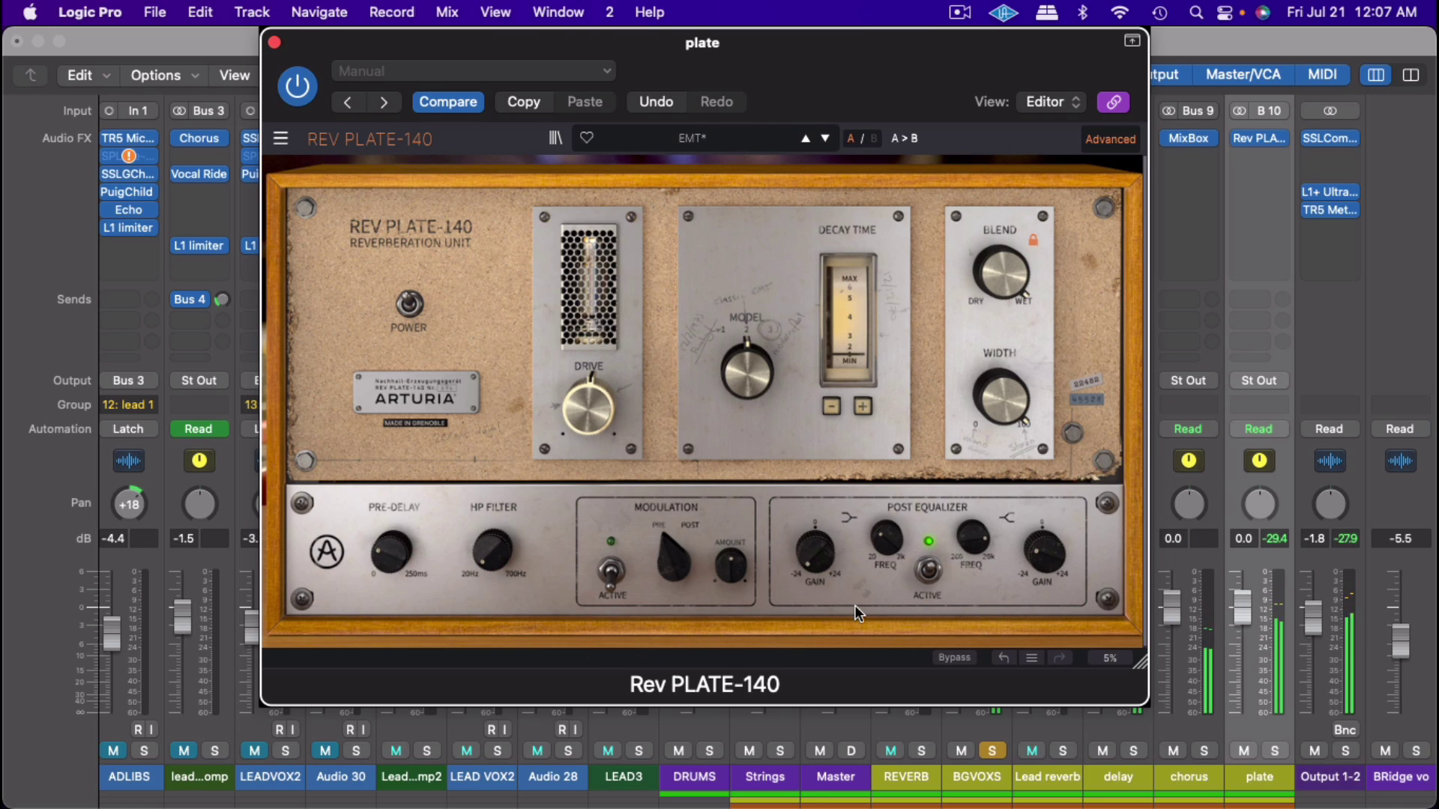
pyautogui.moveTo(821, 562)
pyautogui.mouseDown()
pyautogui.moveTo(808, 544)
pyautogui.moveTo(808, 563)
pyautogui.mouseUp()
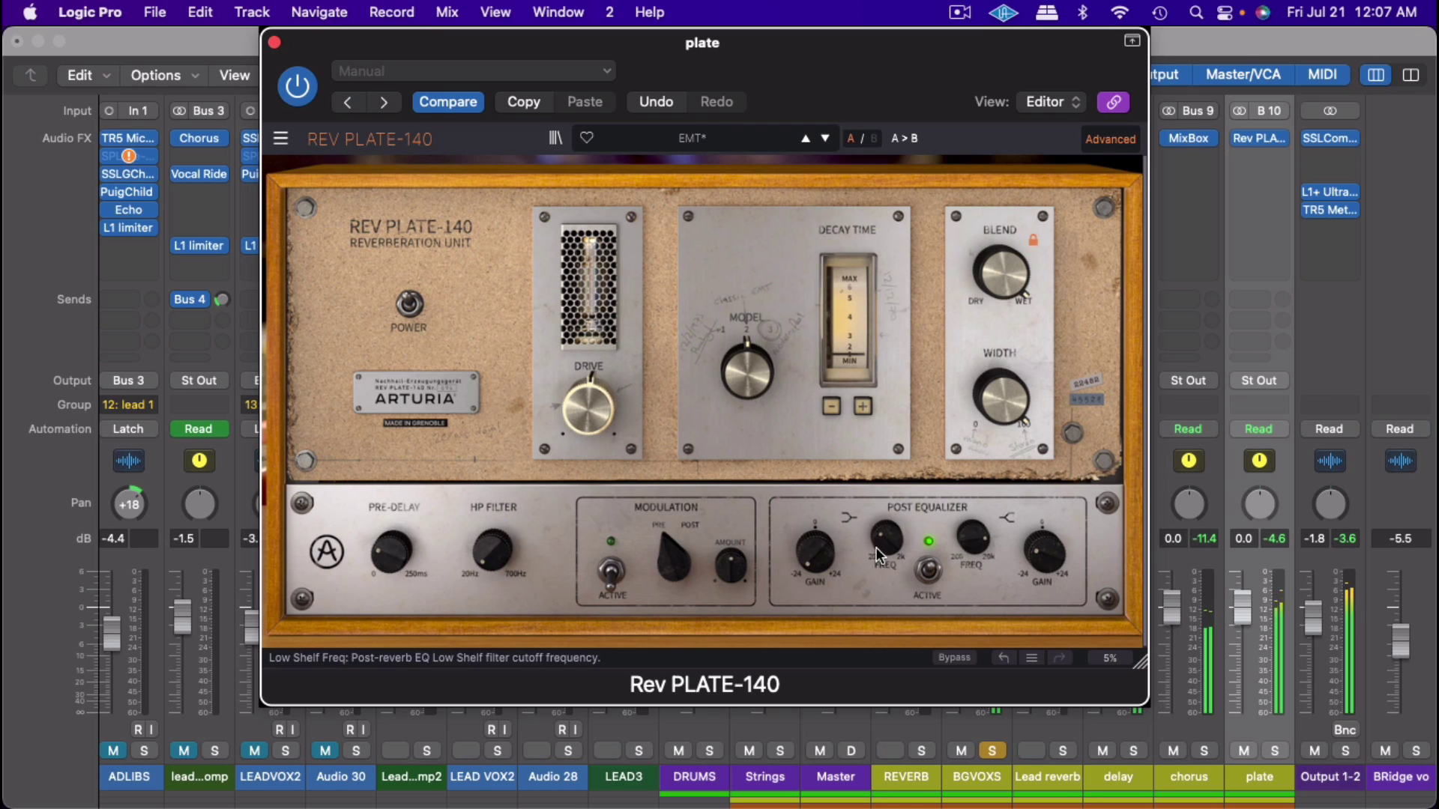
pyautogui.moveTo(481, 552)
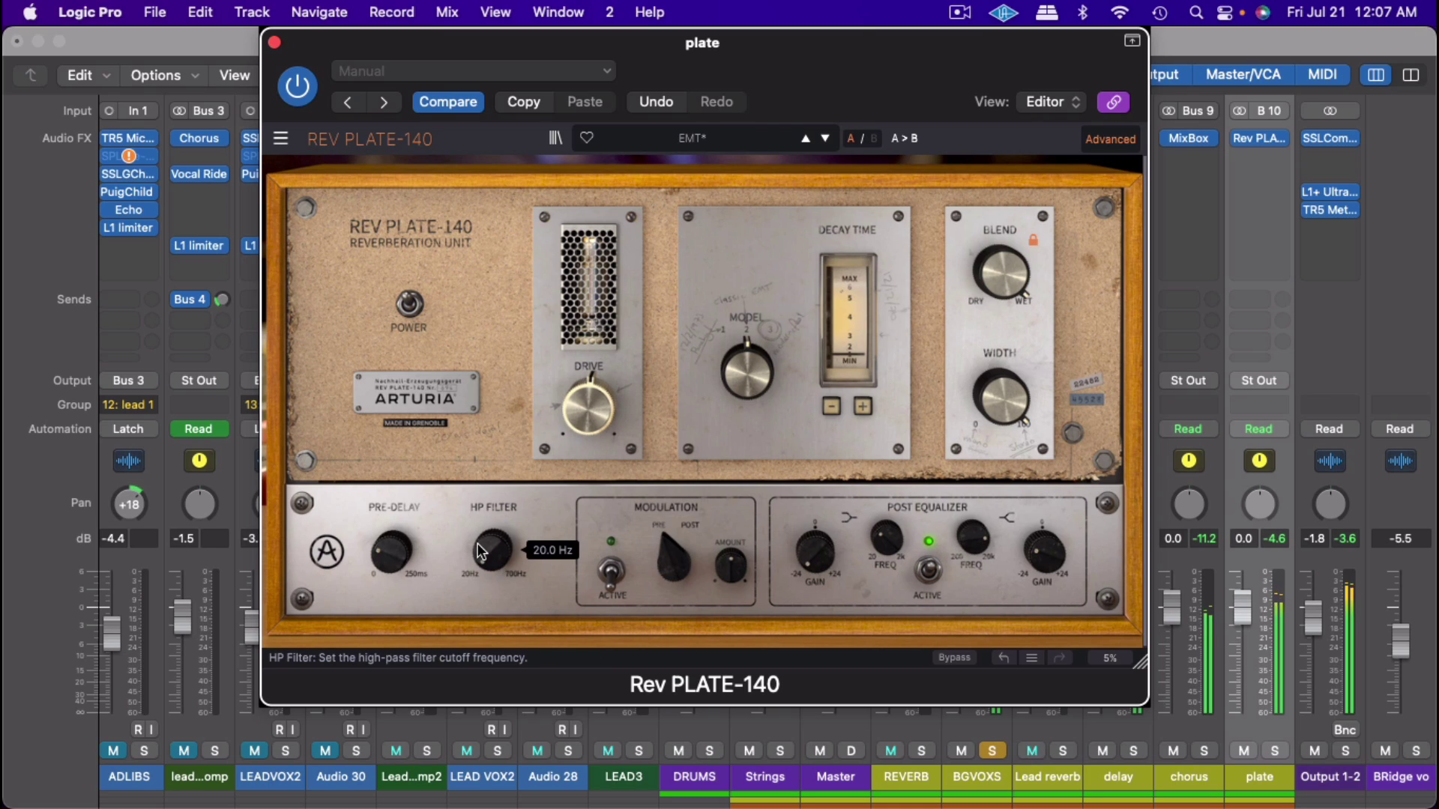
pyautogui.moveTo(480, 552)
pyautogui.mouseDown()
pyautogui.moveTo(480, 528)
pyautogui.moveTo(481, 565)
pyautogui.mouseUp()
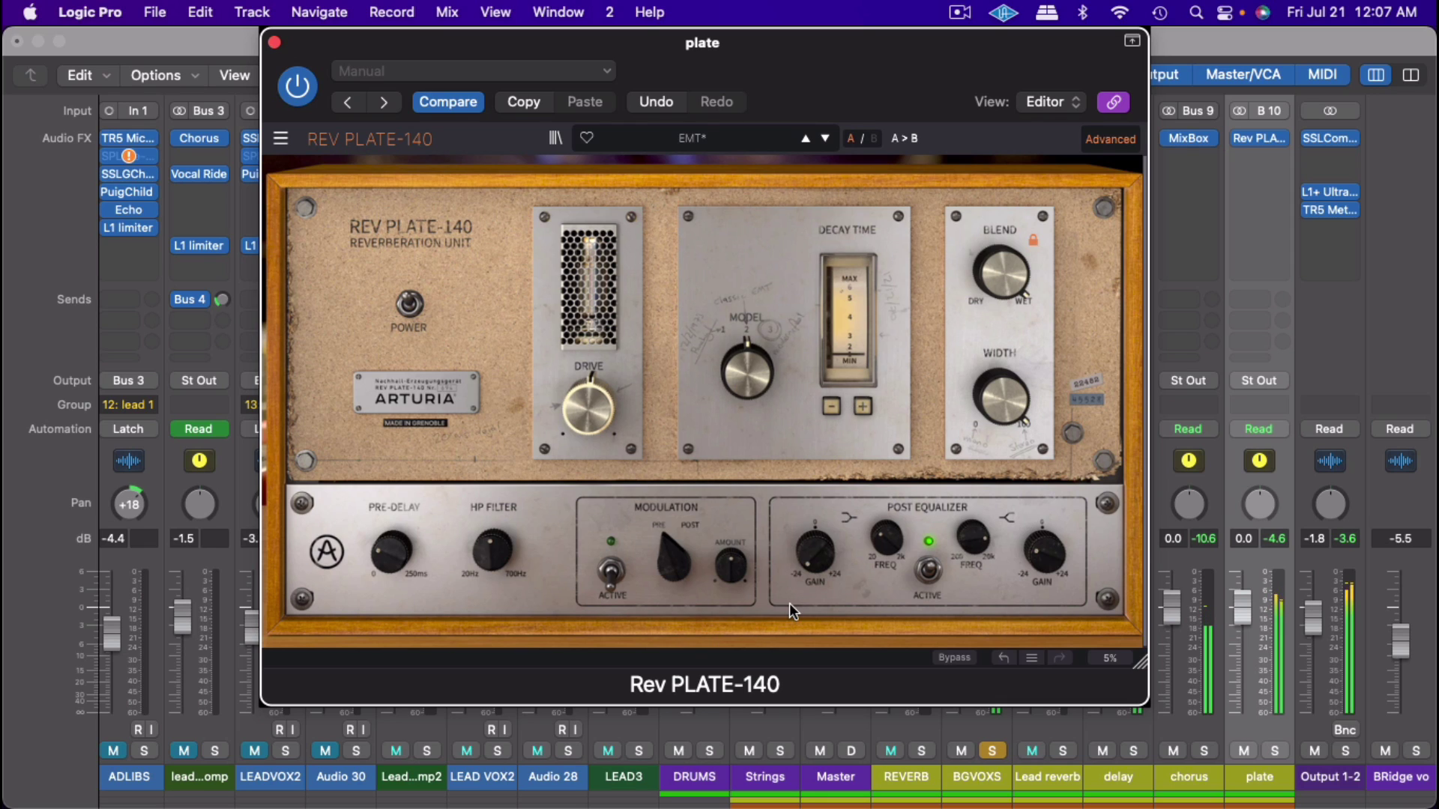
# Step: Nudge the plate reverb's decay time up slightly and lower the B 10 send on BGVOXS
pyautogui.click(862, 407)
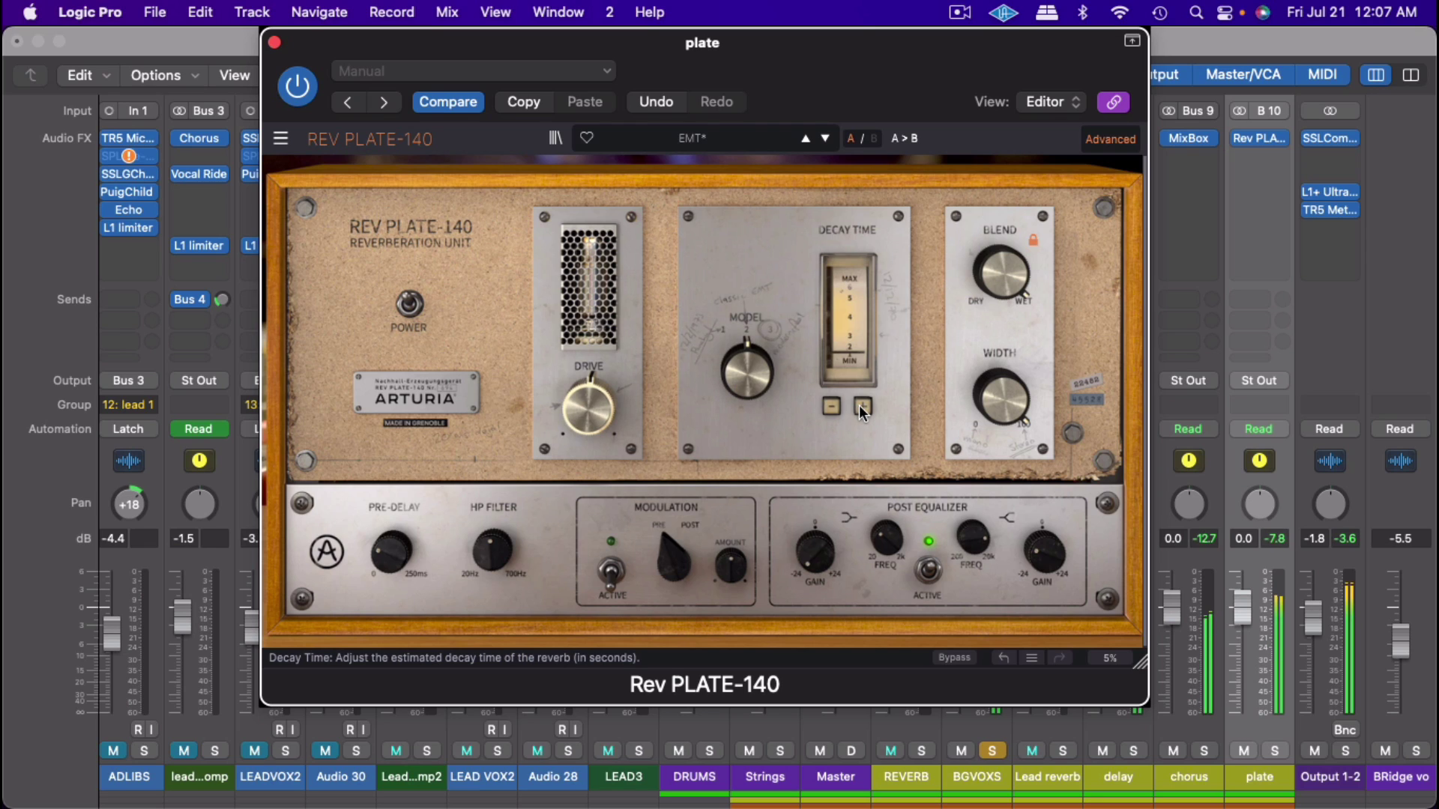
pyautogui.click(860, 407)
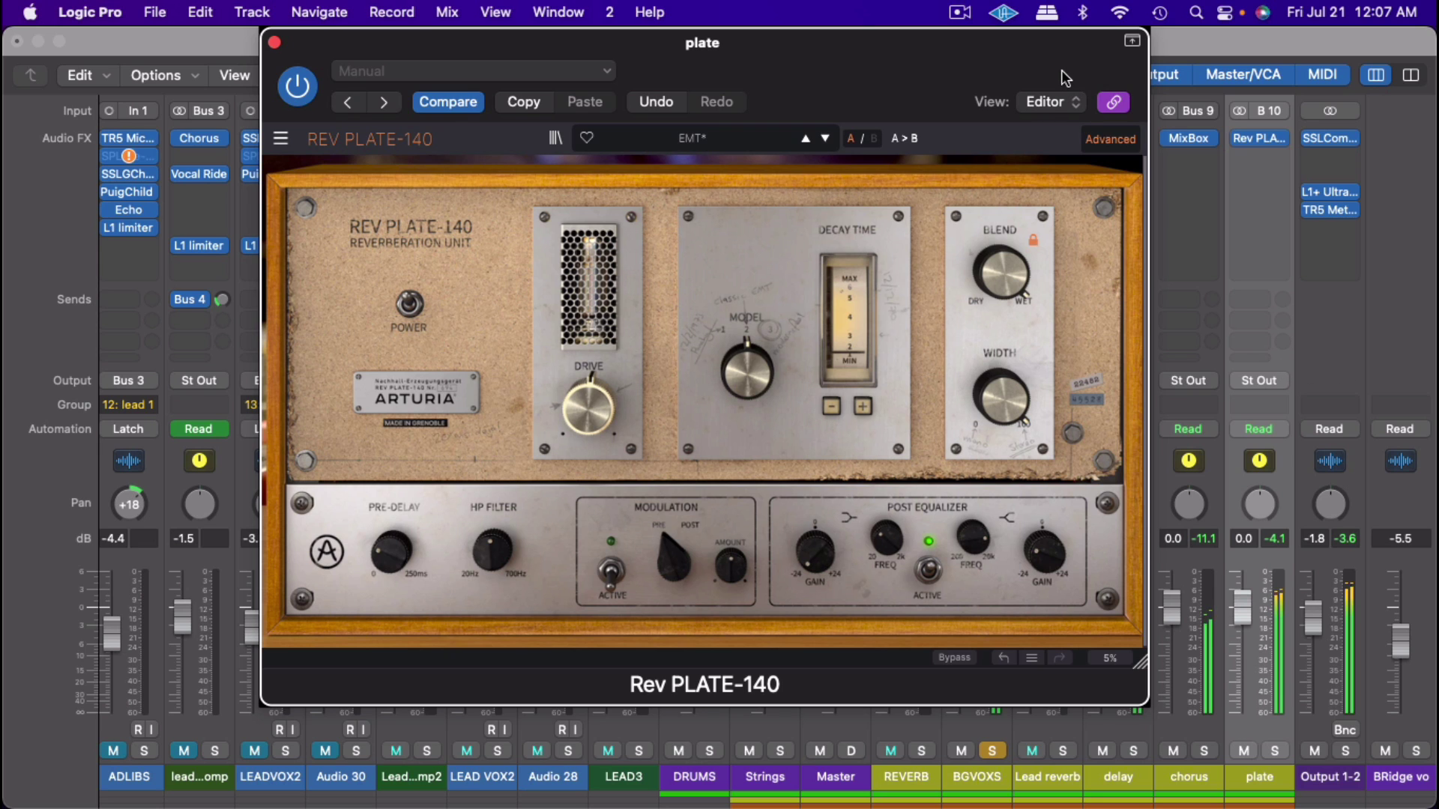
pyautogui.moveTo(1062, 70); pyautogui.dragTo(820, 73)
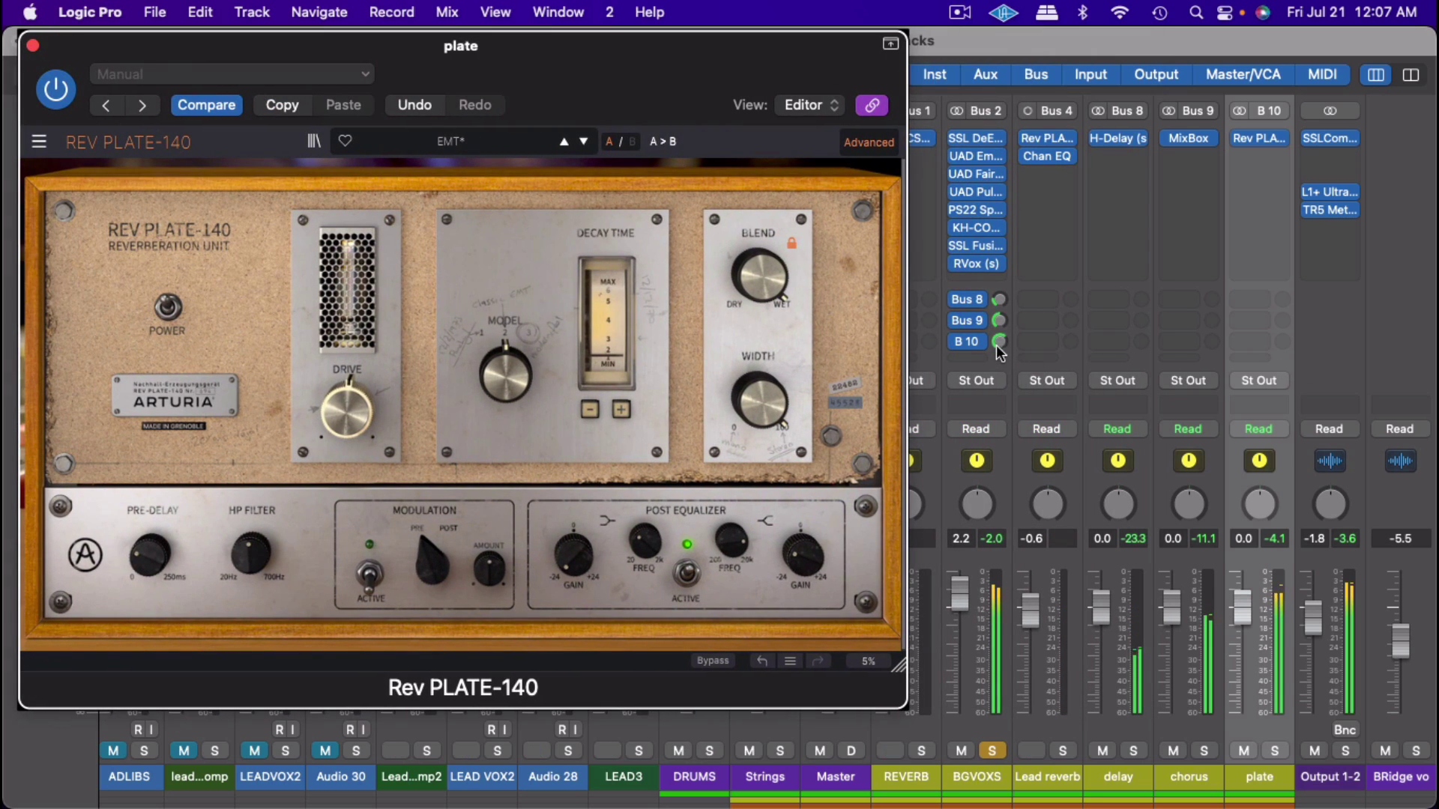
pyautogui.moveTo(999, 343); pyautogui.dragTo(999, 354)
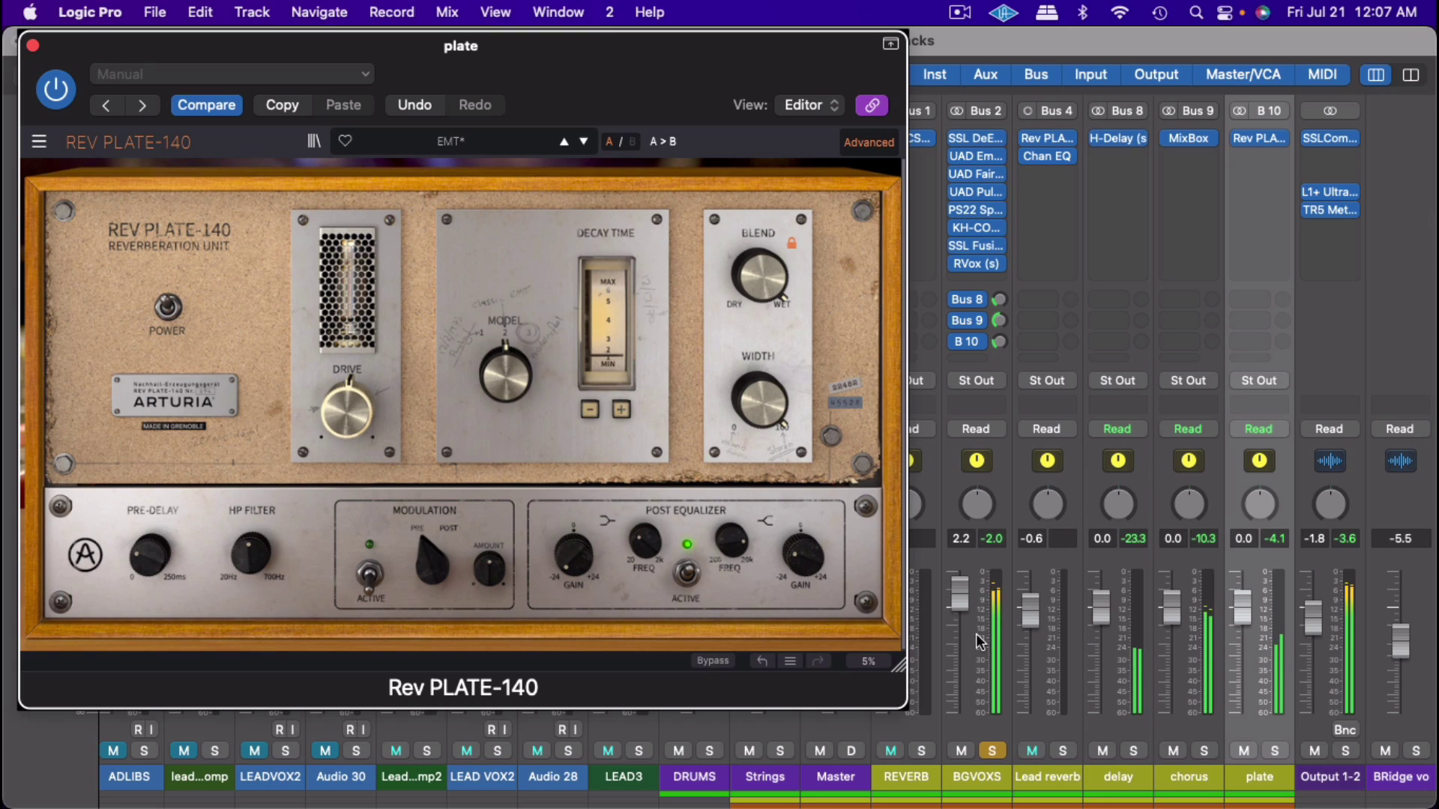
# Step: Unsolo BGVOXS and lower its fader to 0.9 dB, save the project, and close the plate reverb's window
pyautogui.click(993, 751)
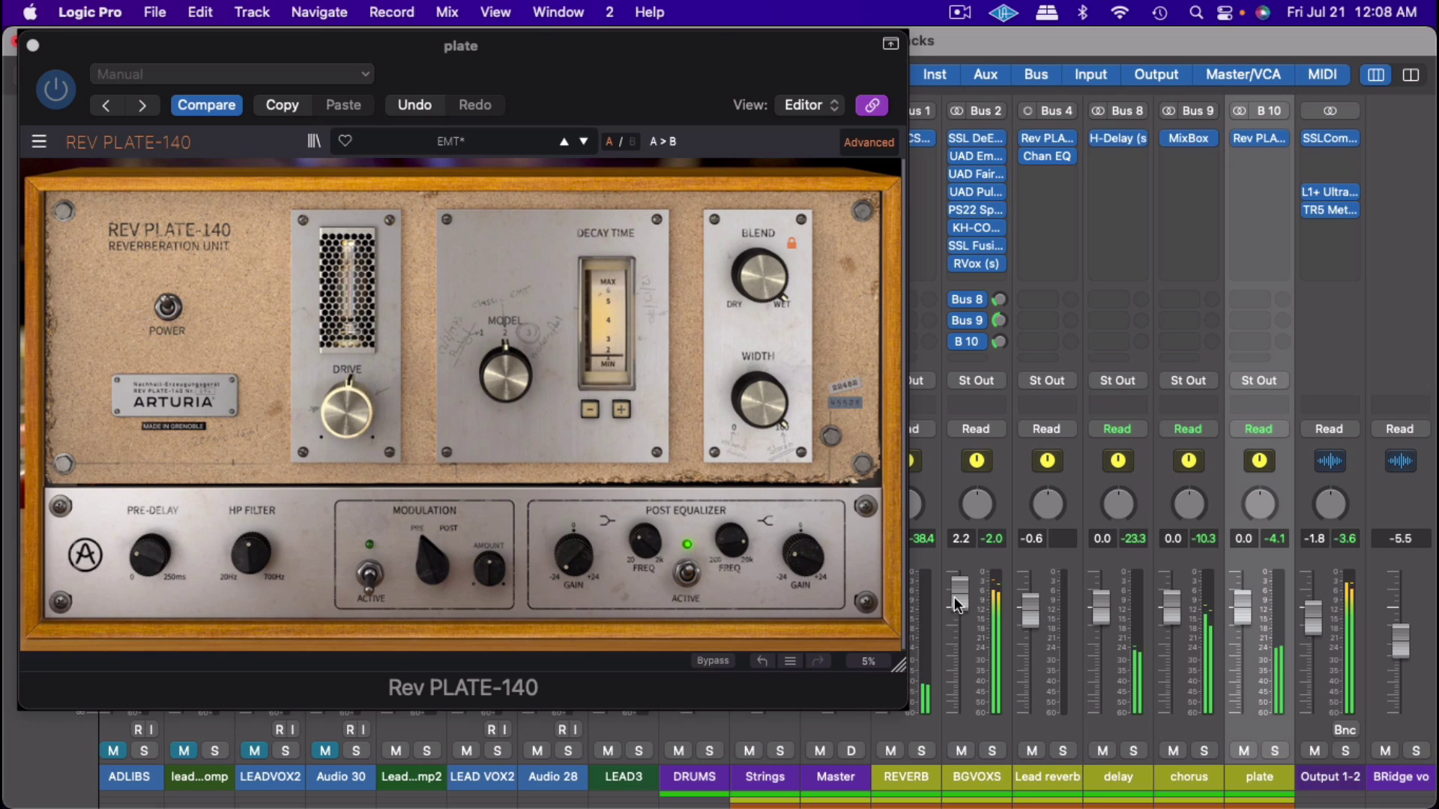
pyautogui.moveTo(954, 600); pyautogui.dragTo(955, 612)
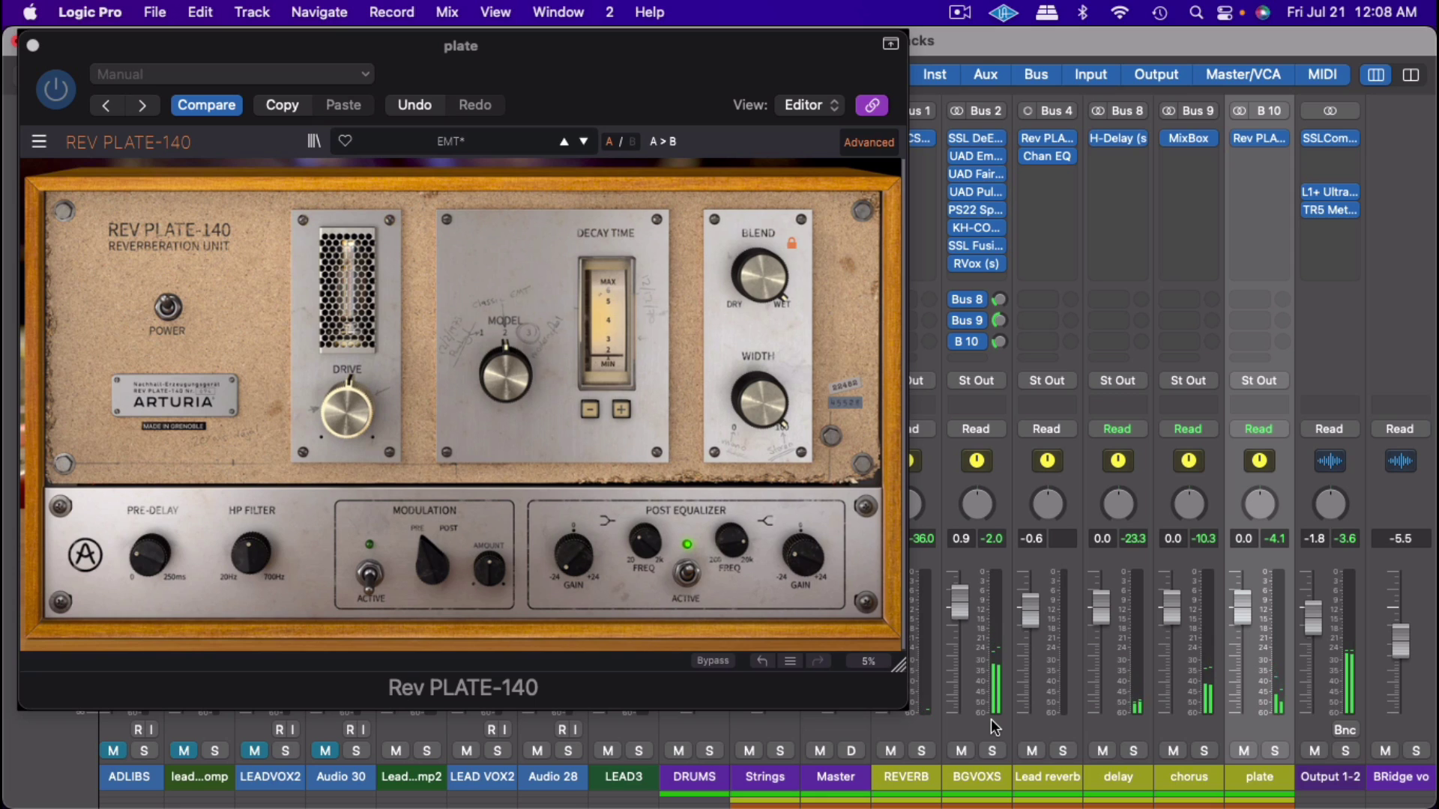
pyautogui.press('super+s')
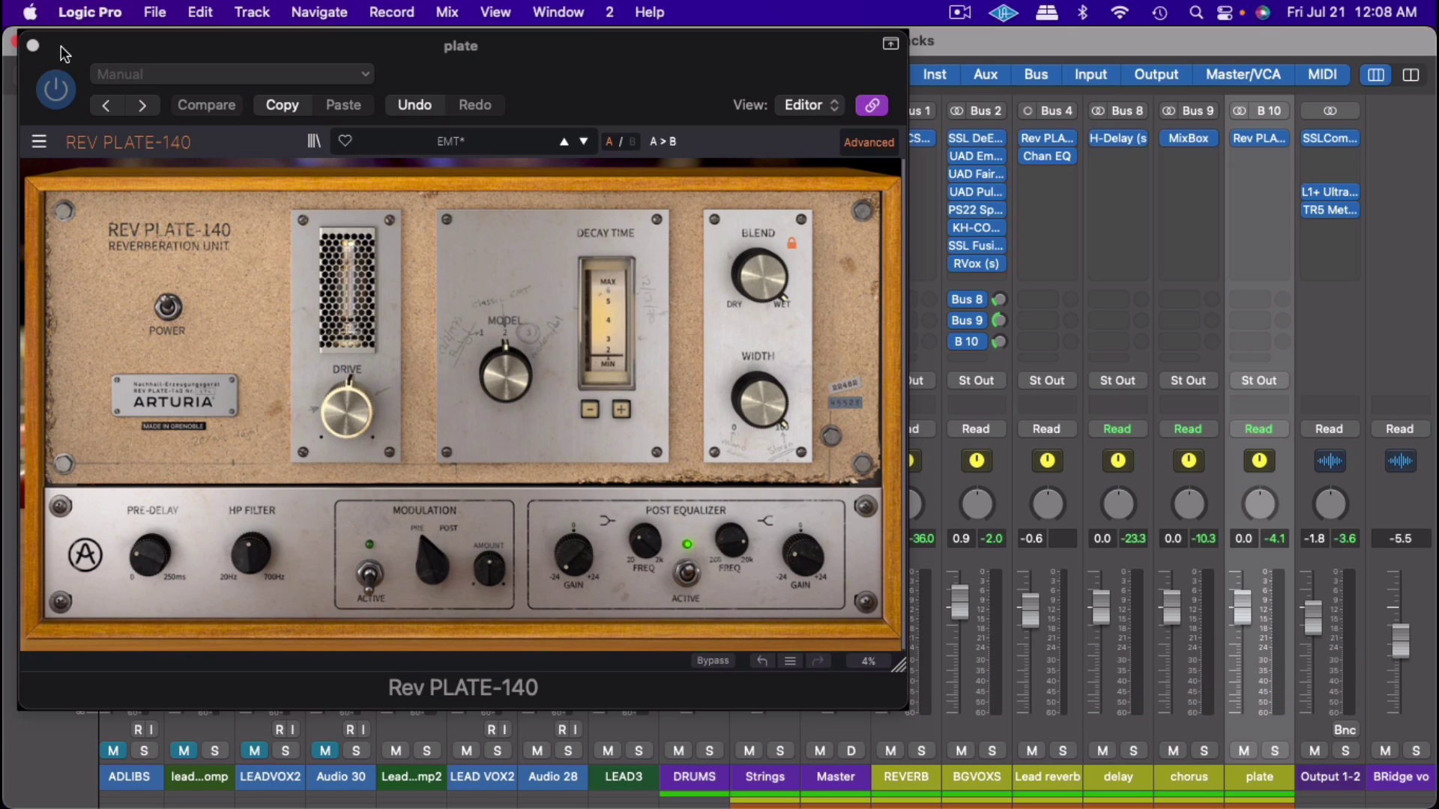
pyautogui.click(33, 44)
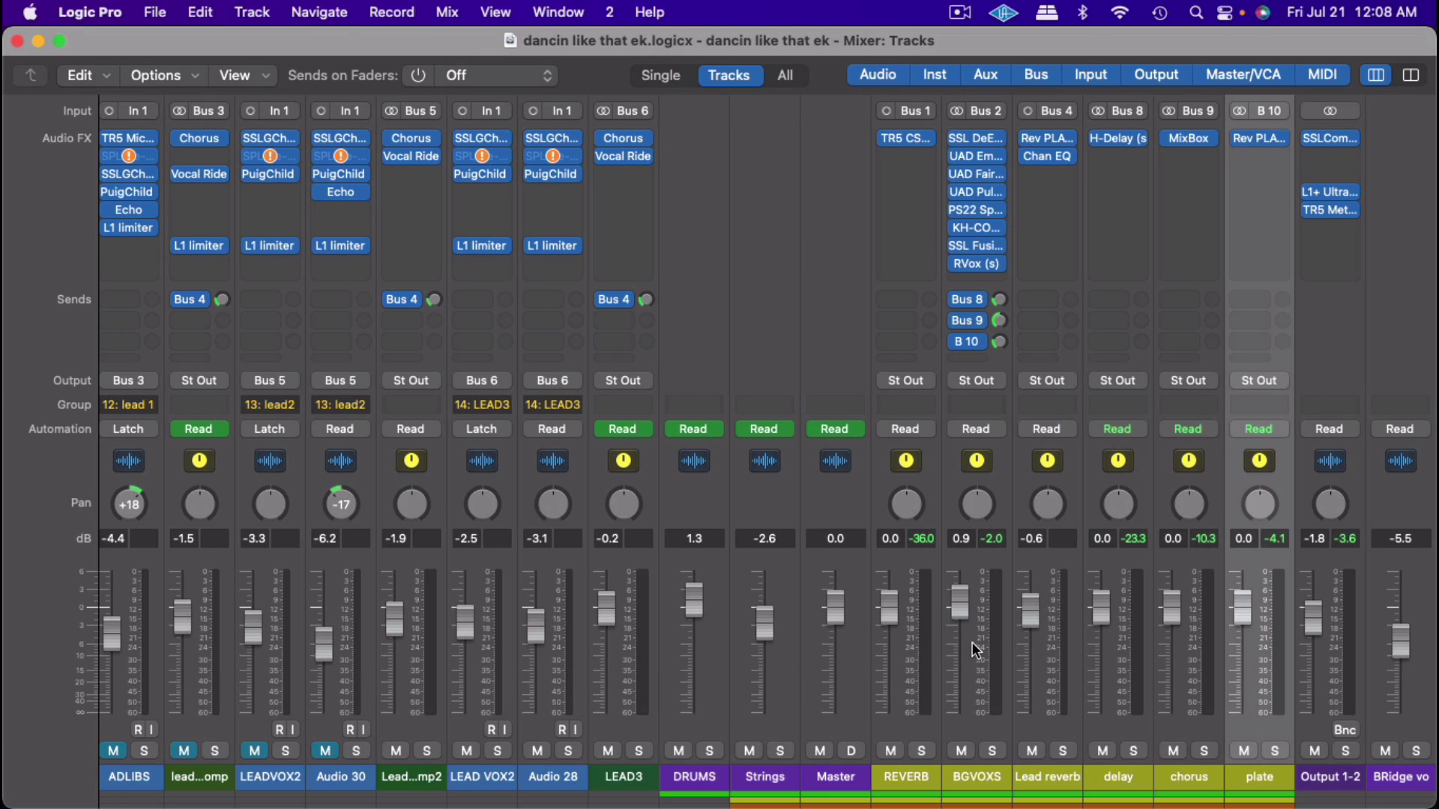
# Step: Play the full mix and try the BGVOXS fader at 0.4 dB, returning it to 0.9 dB
pyautogui.press('space')
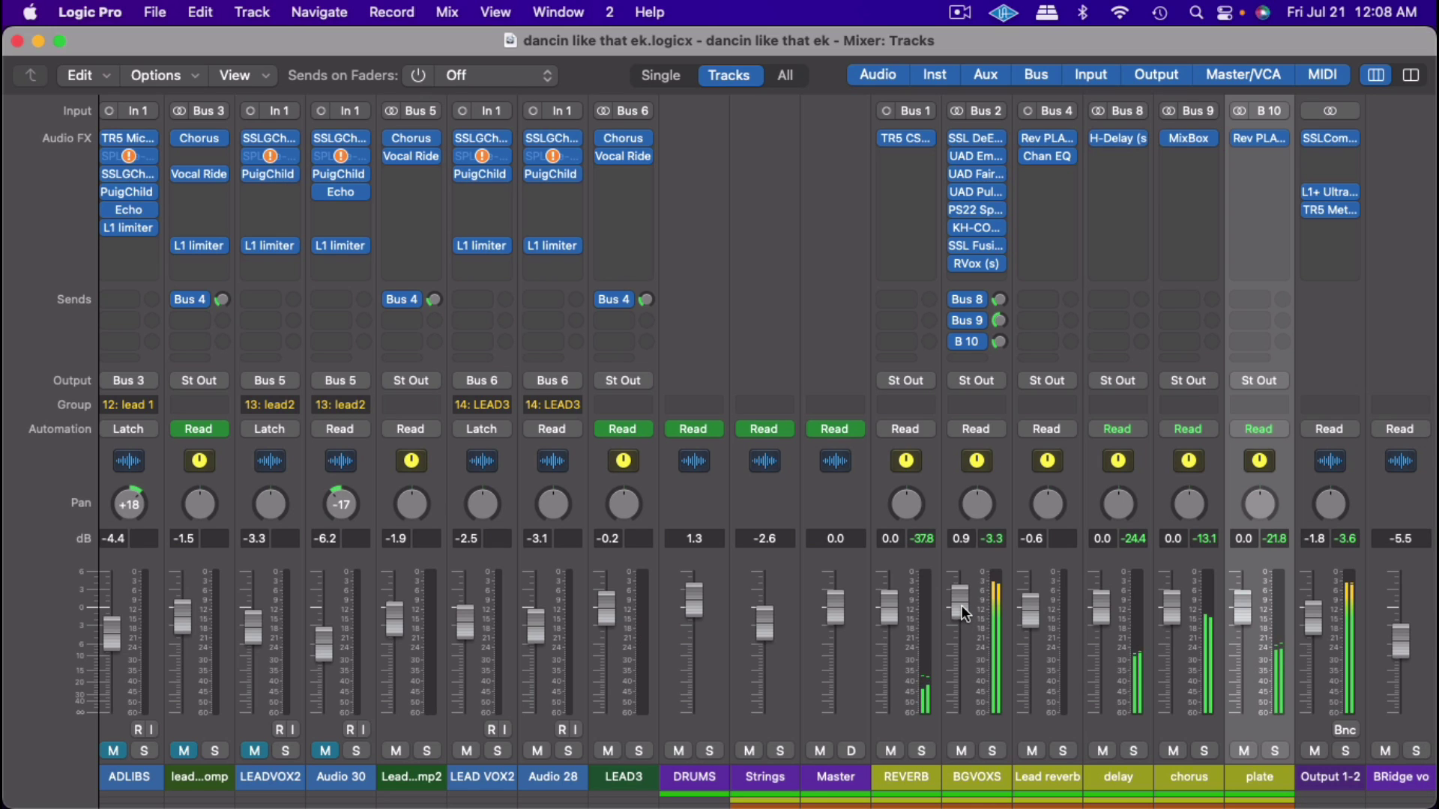
pyautogui.moveTo(961, 608); pyautogui.dragTo(961, 613)
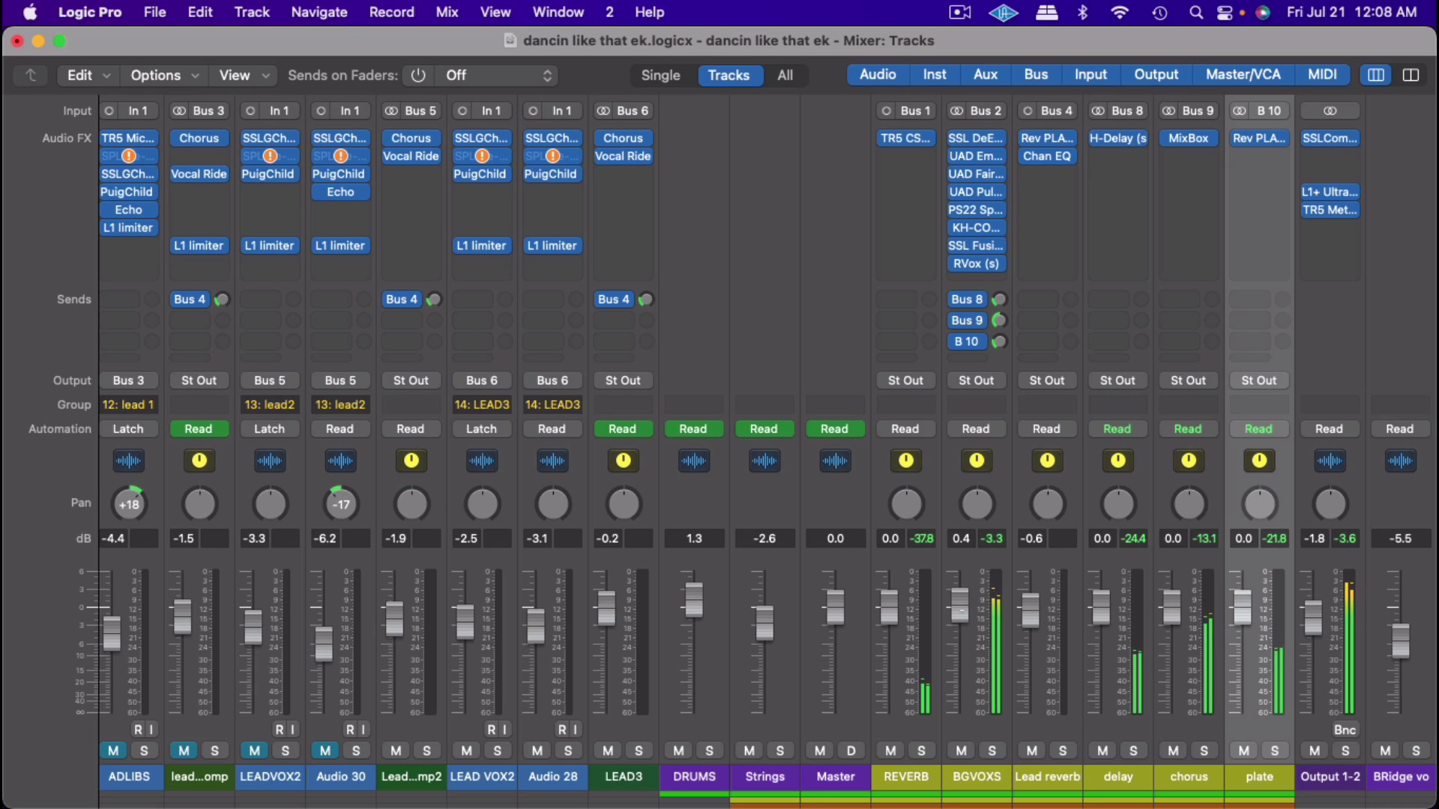
pyautogui.moveTo(961, 613); pyautogui.dragTo(960, 607)
pyautogui.scroll(-1, 960, 604)
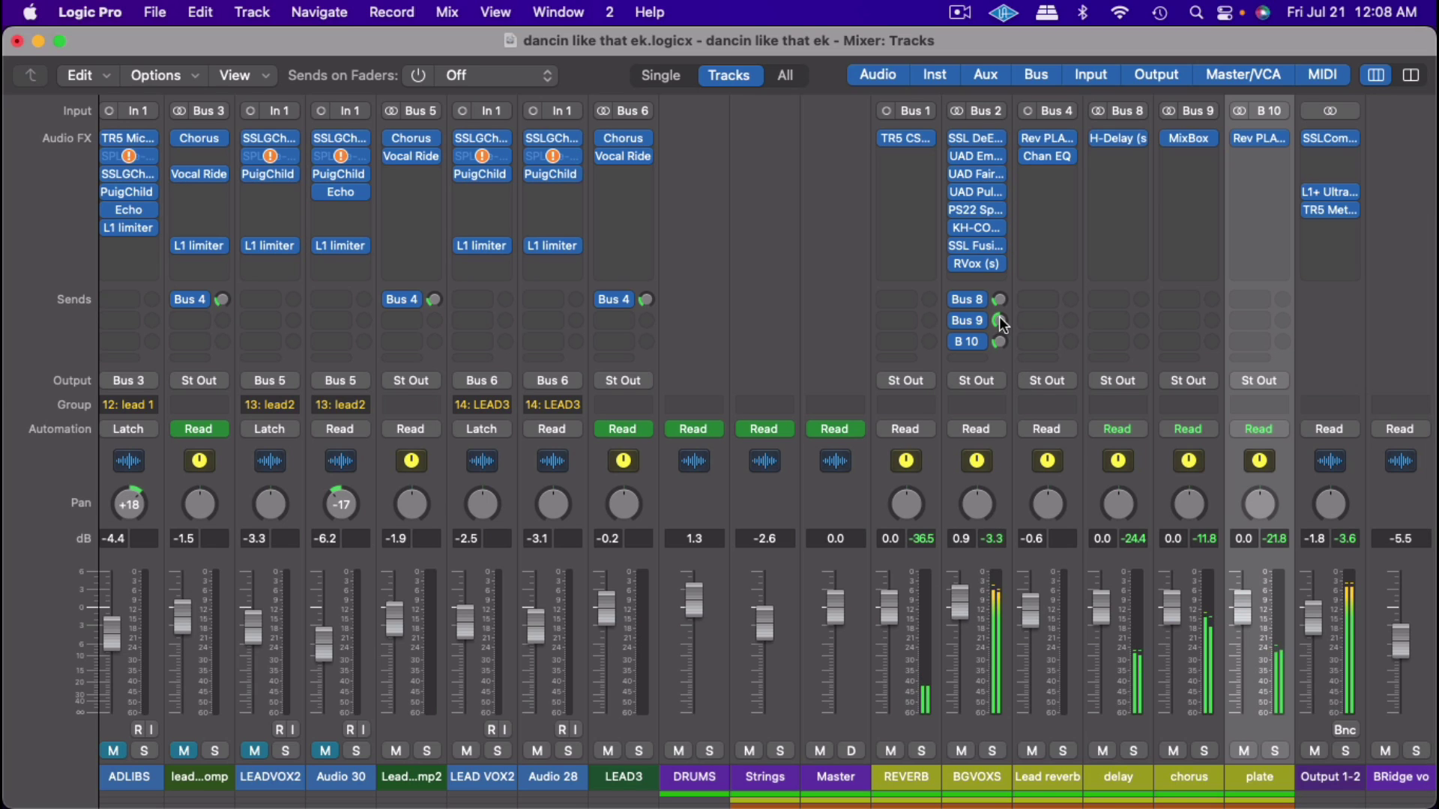
# Step: Raise the BGVOXS sends during playback, Bus 8 to about -14.0 dB and B 10 to about -15.9 dB
pyautogui.moveTo(999, 300); pyautogui.dragTo(999, 312)
pyautogui.scroll(-1, 991, 330)
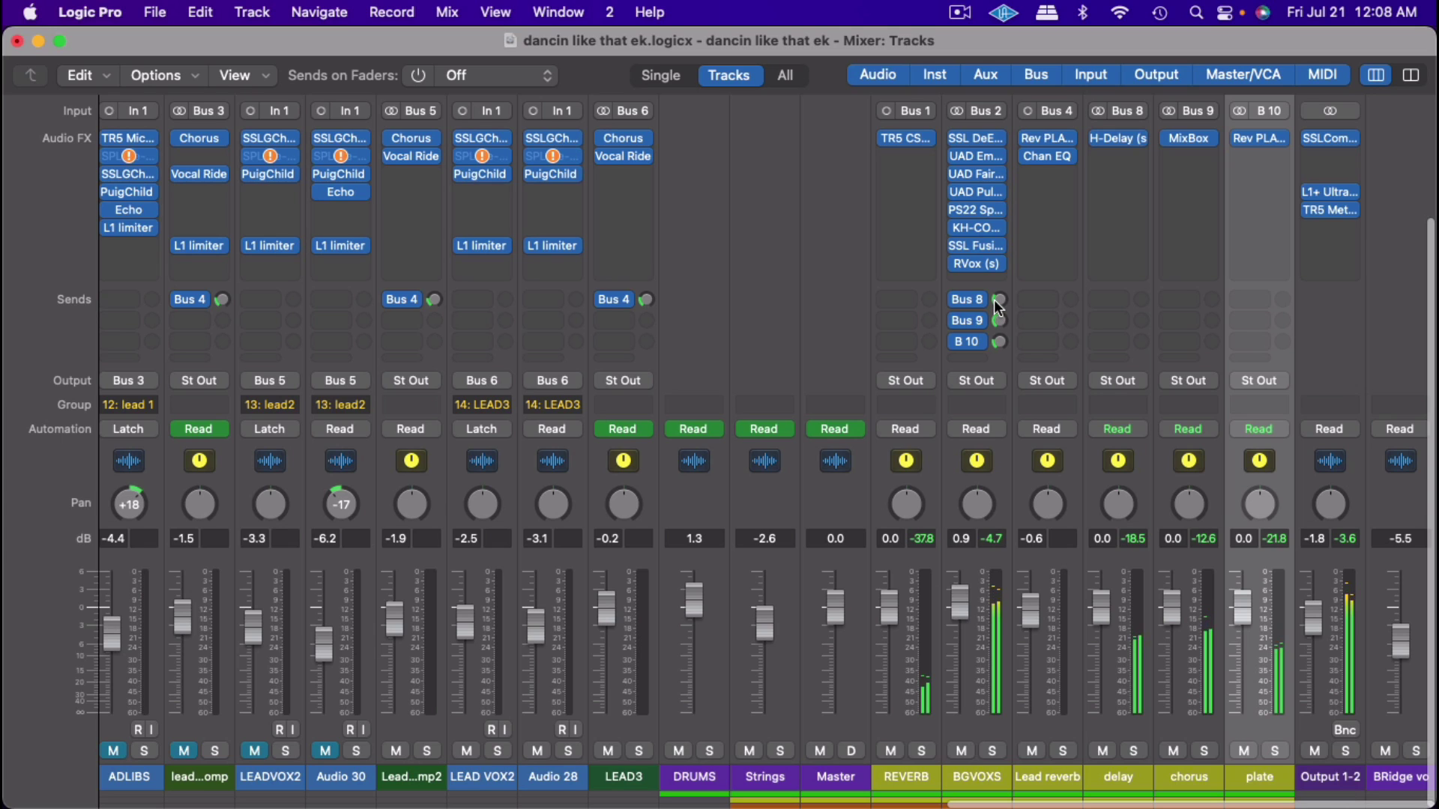
pyautogui.scroll(-2, 996, 301)
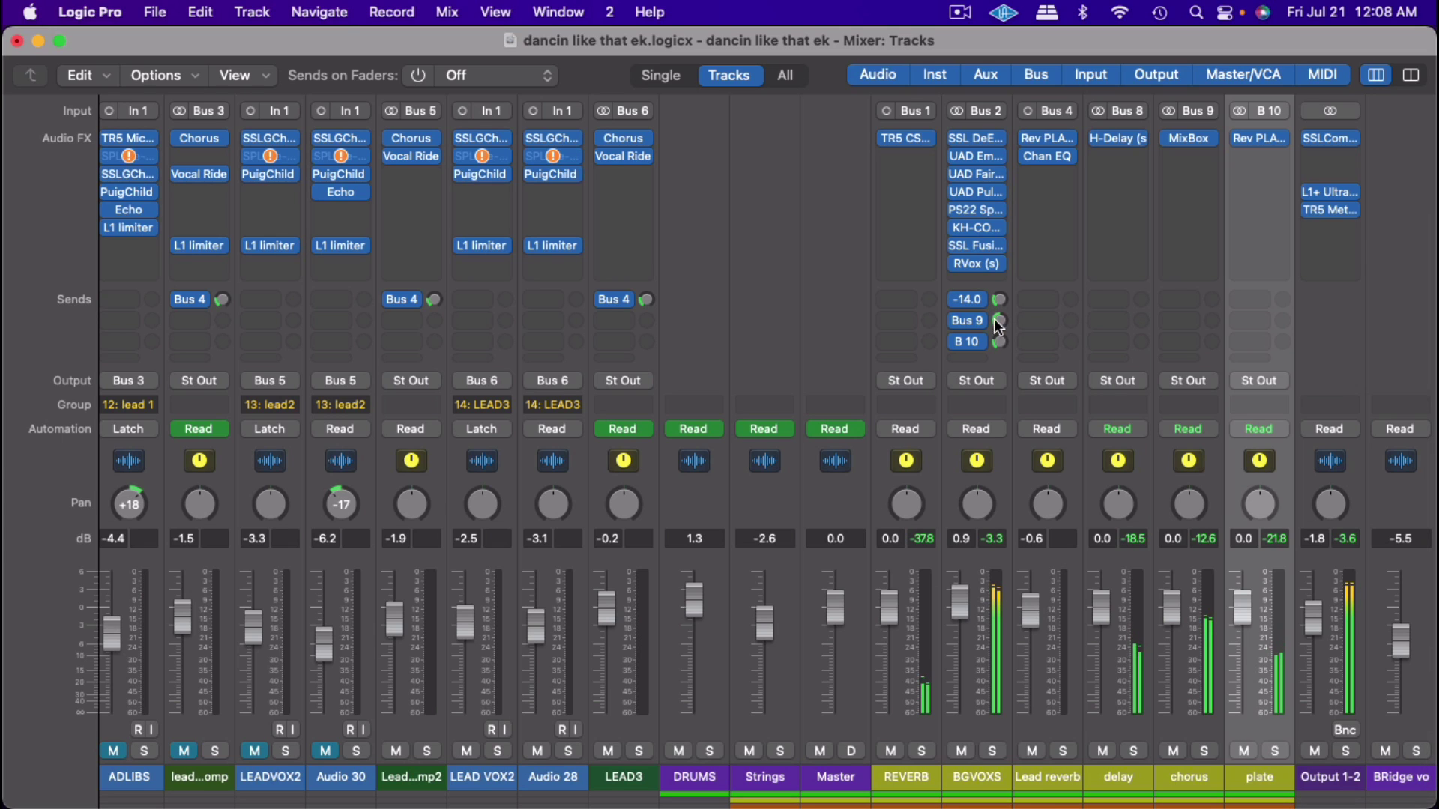
pyautogui.scroll(-1, 1000, 337)
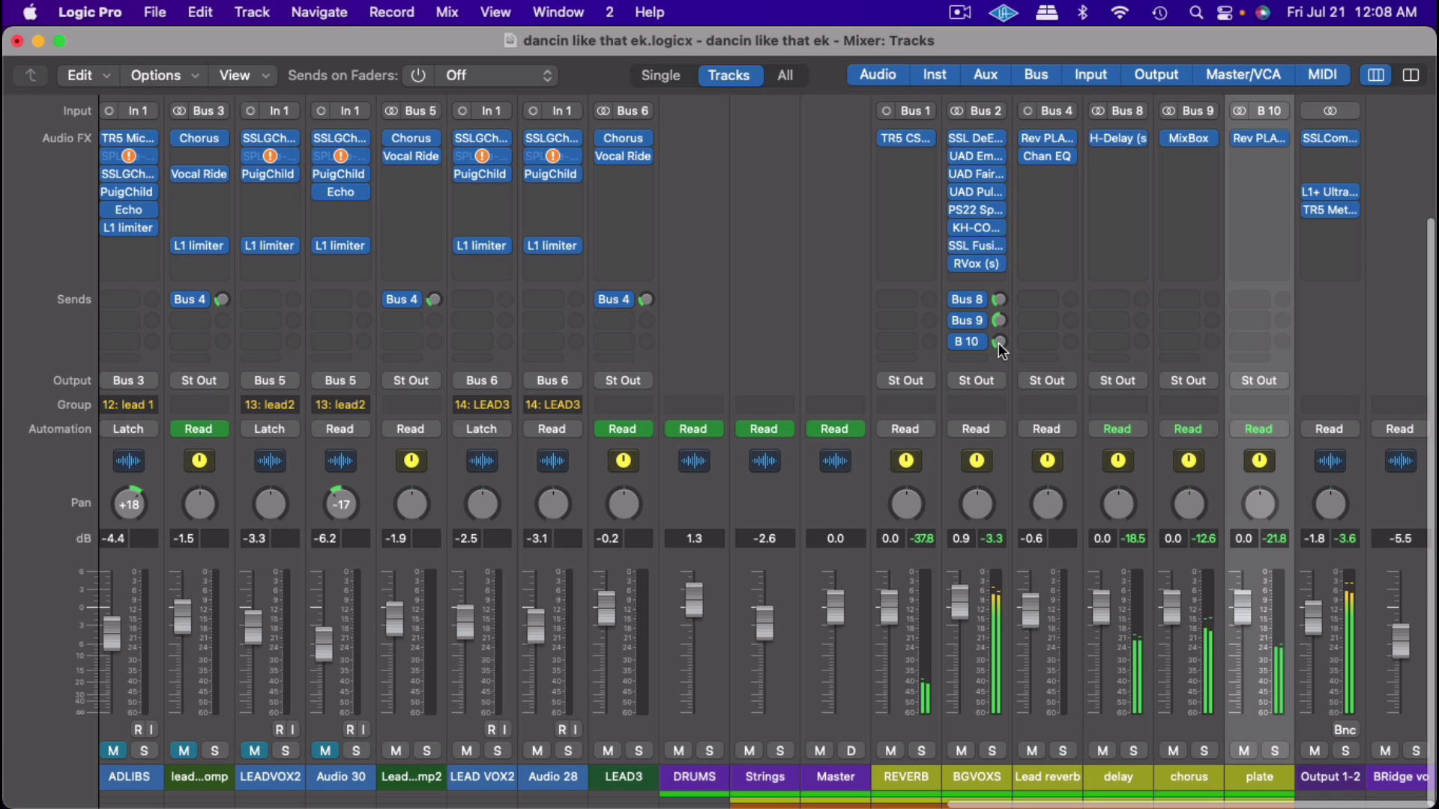
pyautogui.scroll(-1, 998, 343)
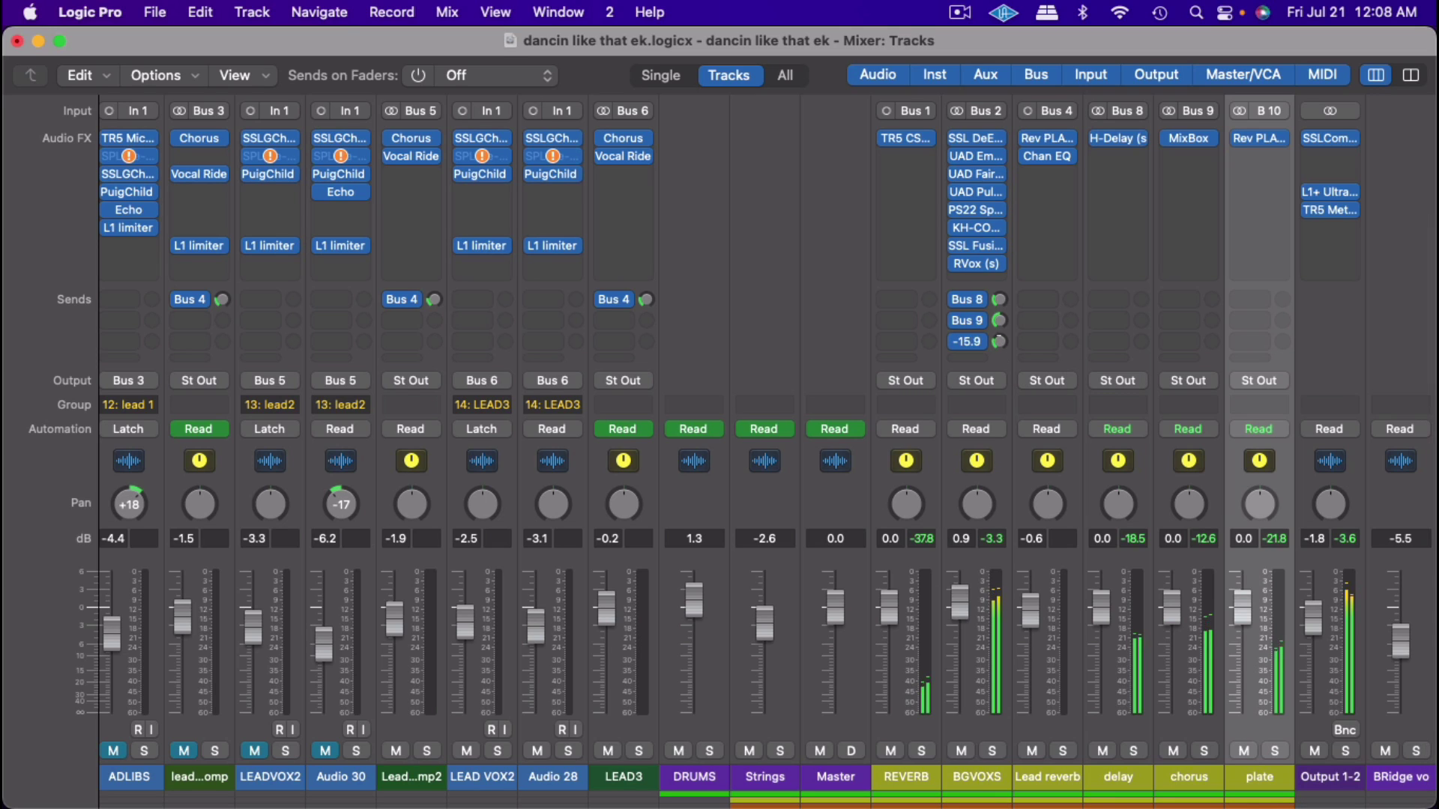
pyautogui.scroll(2, 998, 344)
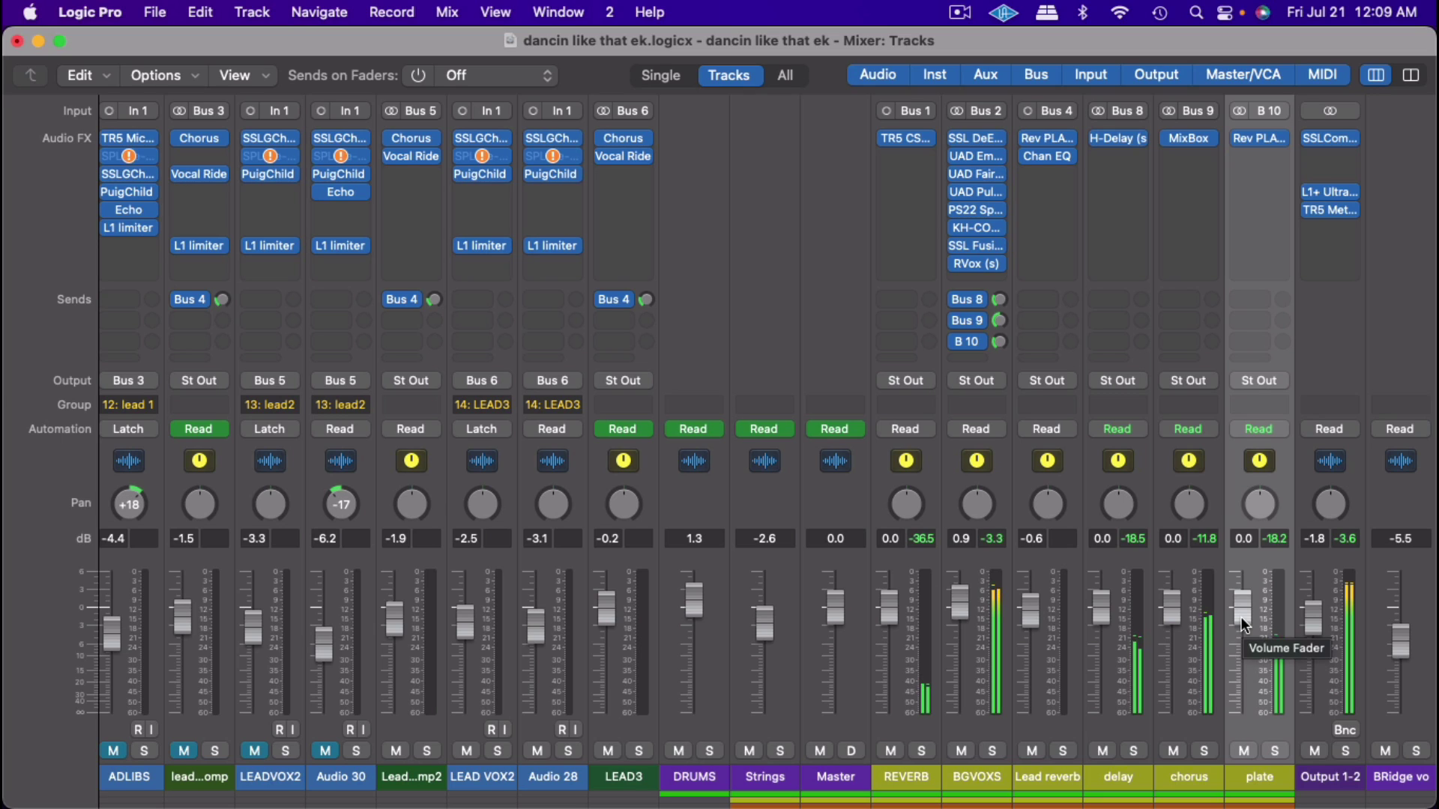
# Step: Lower the plate channel's fader to -1.6 dB with BGVOXS soloed, and return to the full mix
pyautogui.click(994, 751)
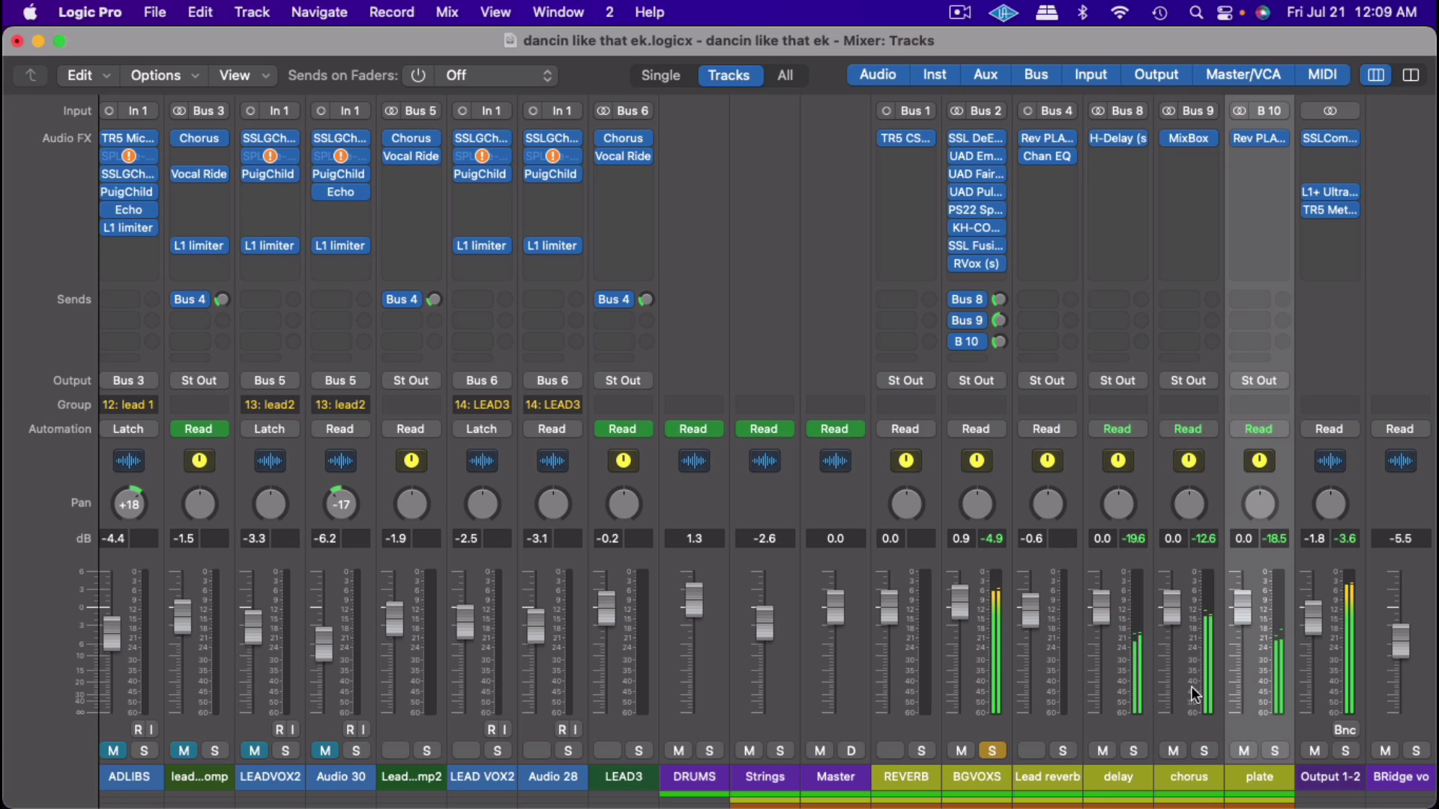
pyautogui.moveTo(1243, 608); pyautogui.dragTo(1243, 619)
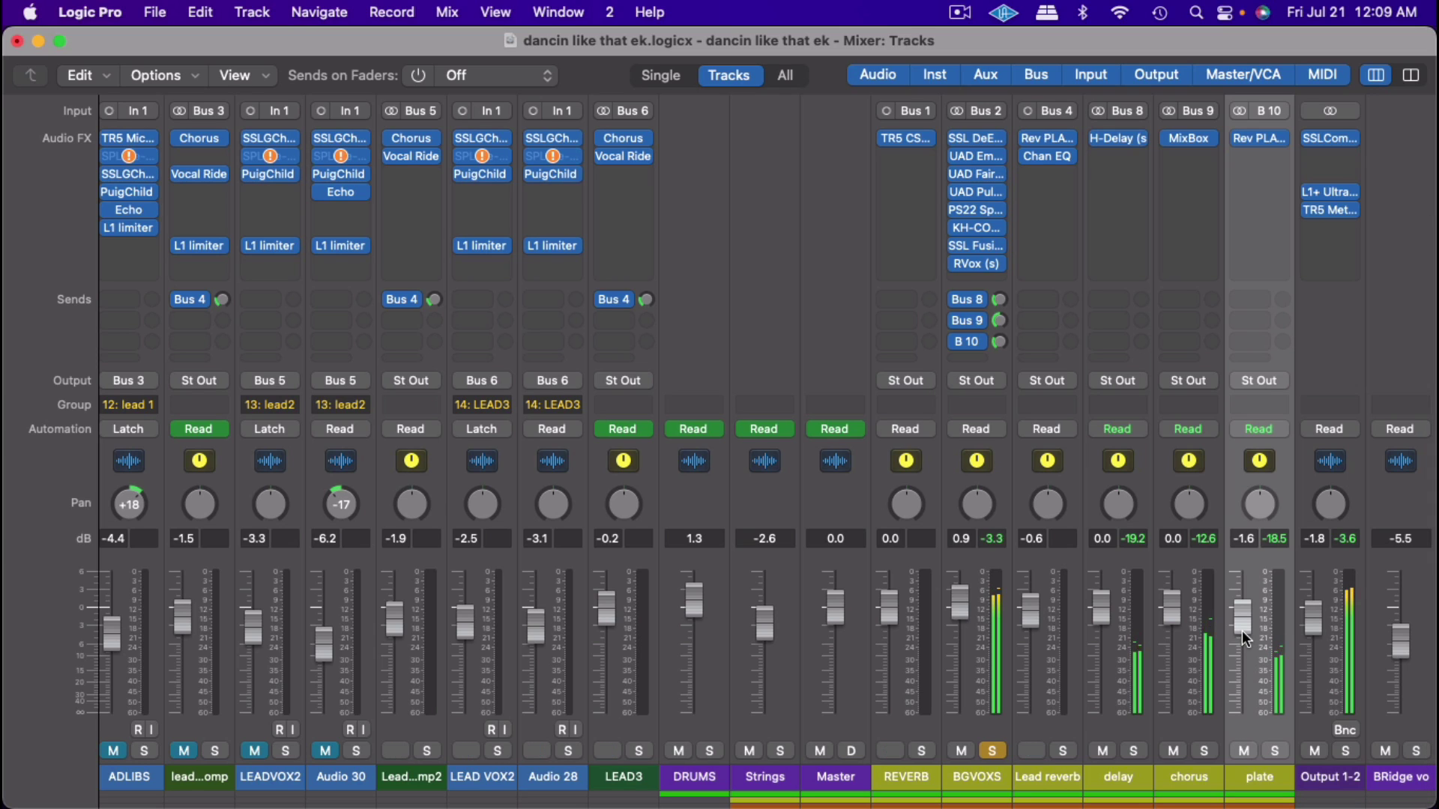
pyautogui.click(998, 754)
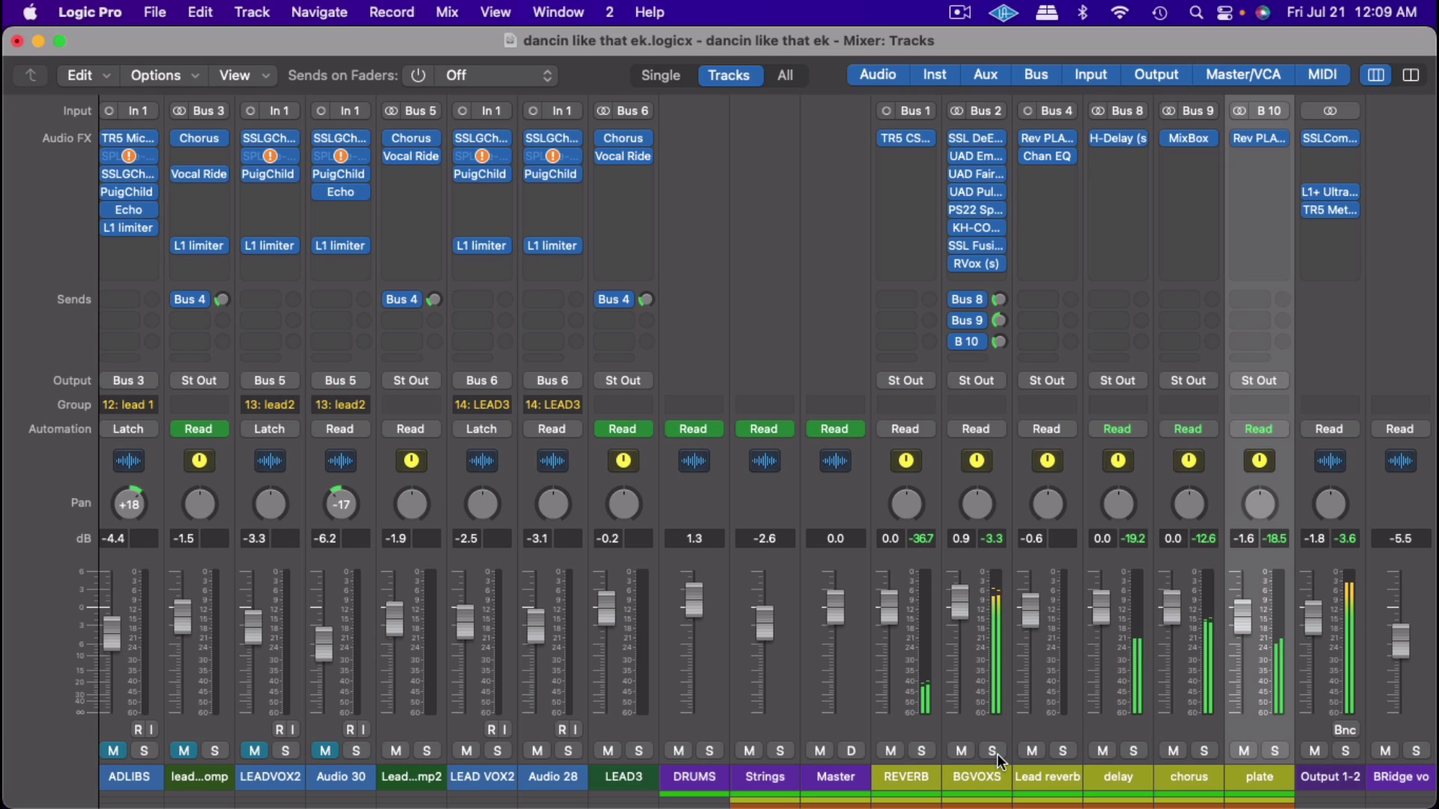
# Step: Solo BGVOXS and compare its sound with all inserts and sends bypassed and re-enabled, resetting its peak meter while bypassed
pyautogui.click(993, 751)
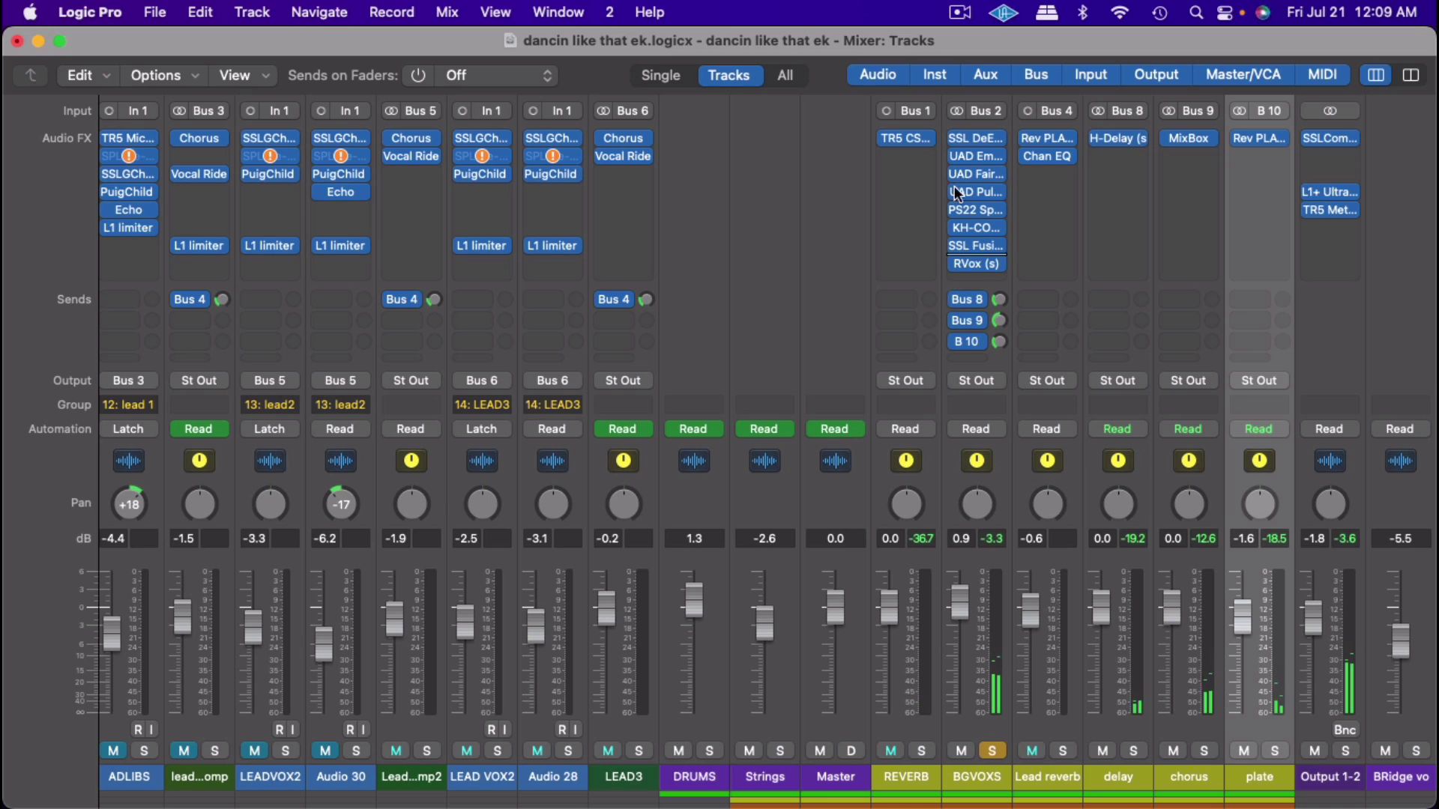
pyautogui.keyDown('alt'); pyautogui.click(956, 139); pyautogui.keyUp('alt')
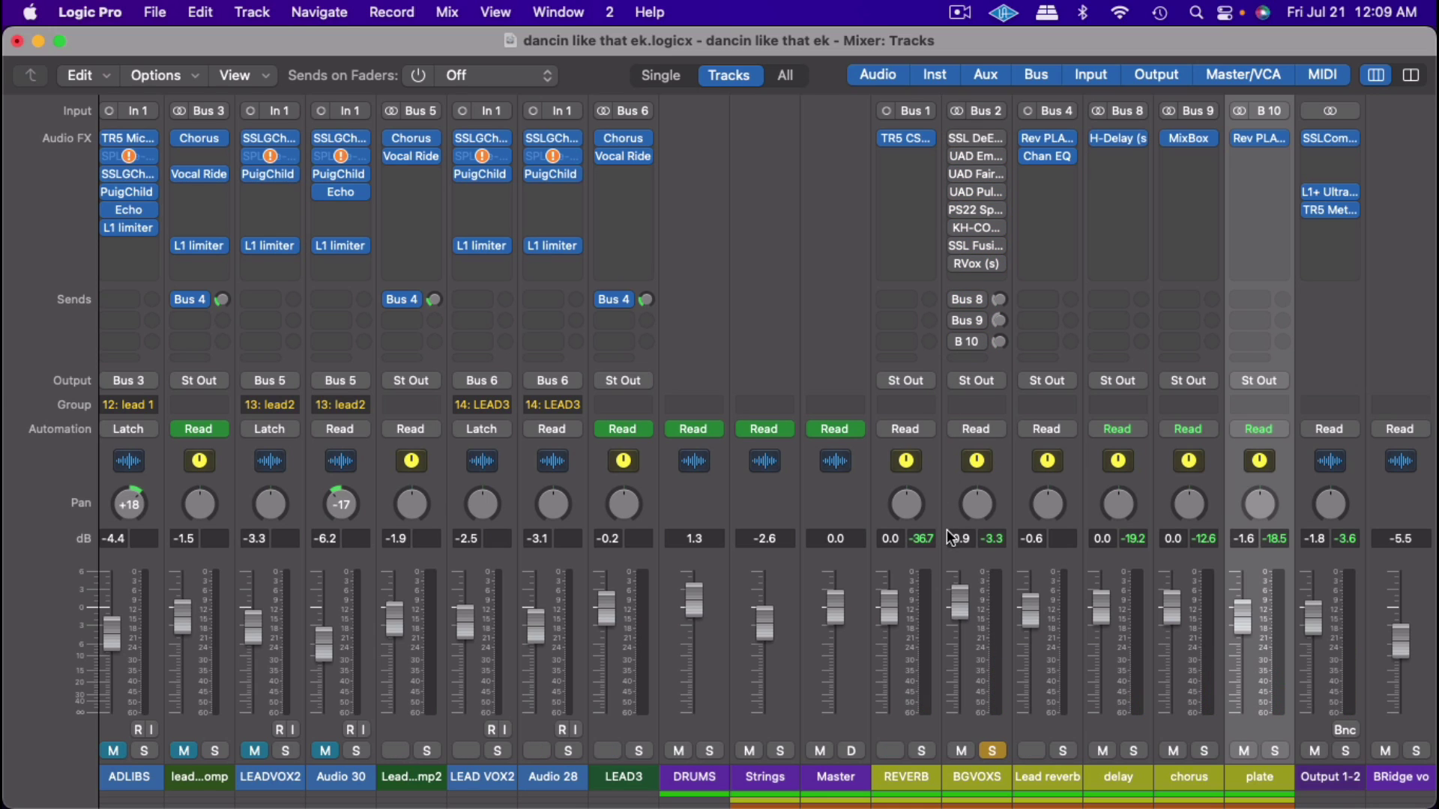
pyautogui.click(986, 542)
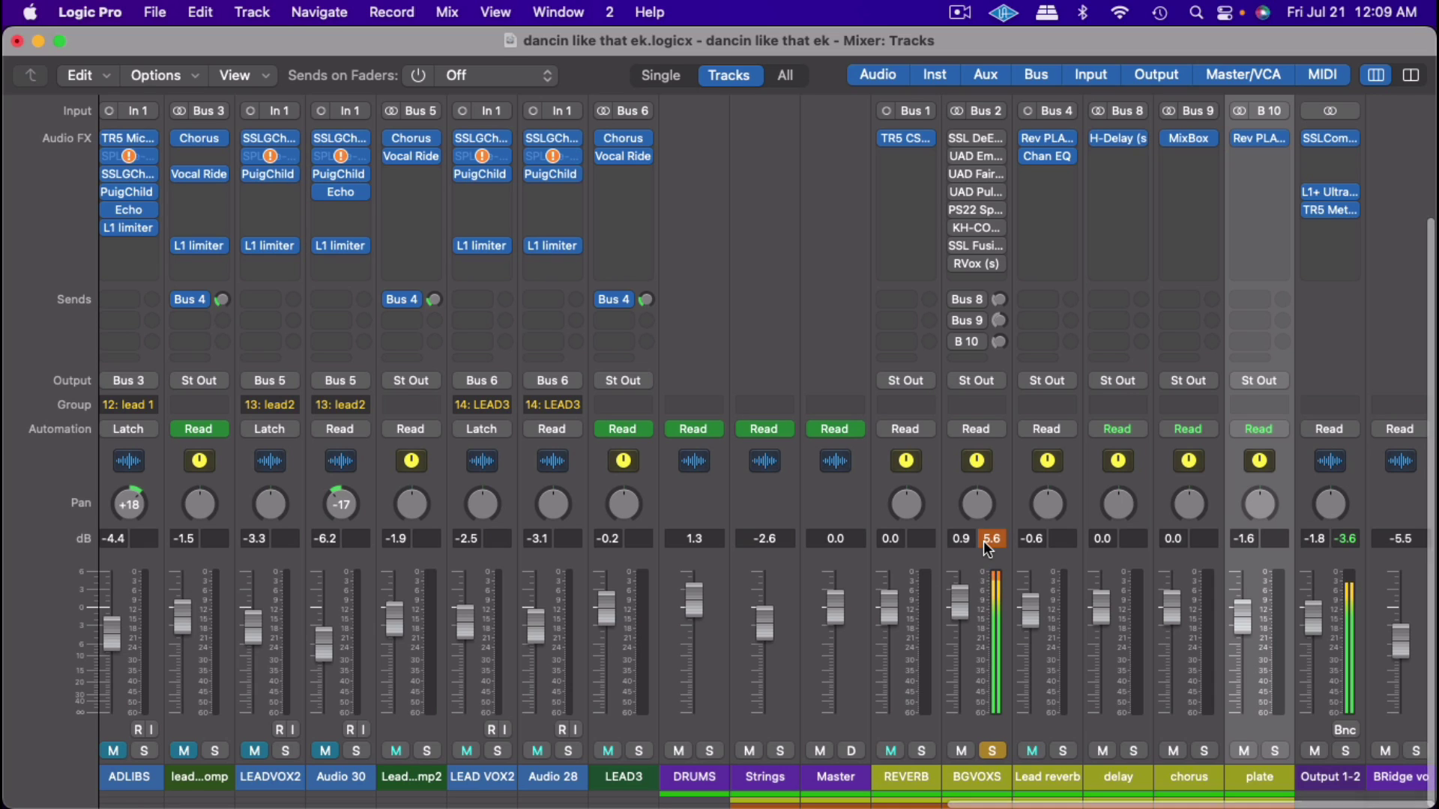
pyautogui.click(985, 543)
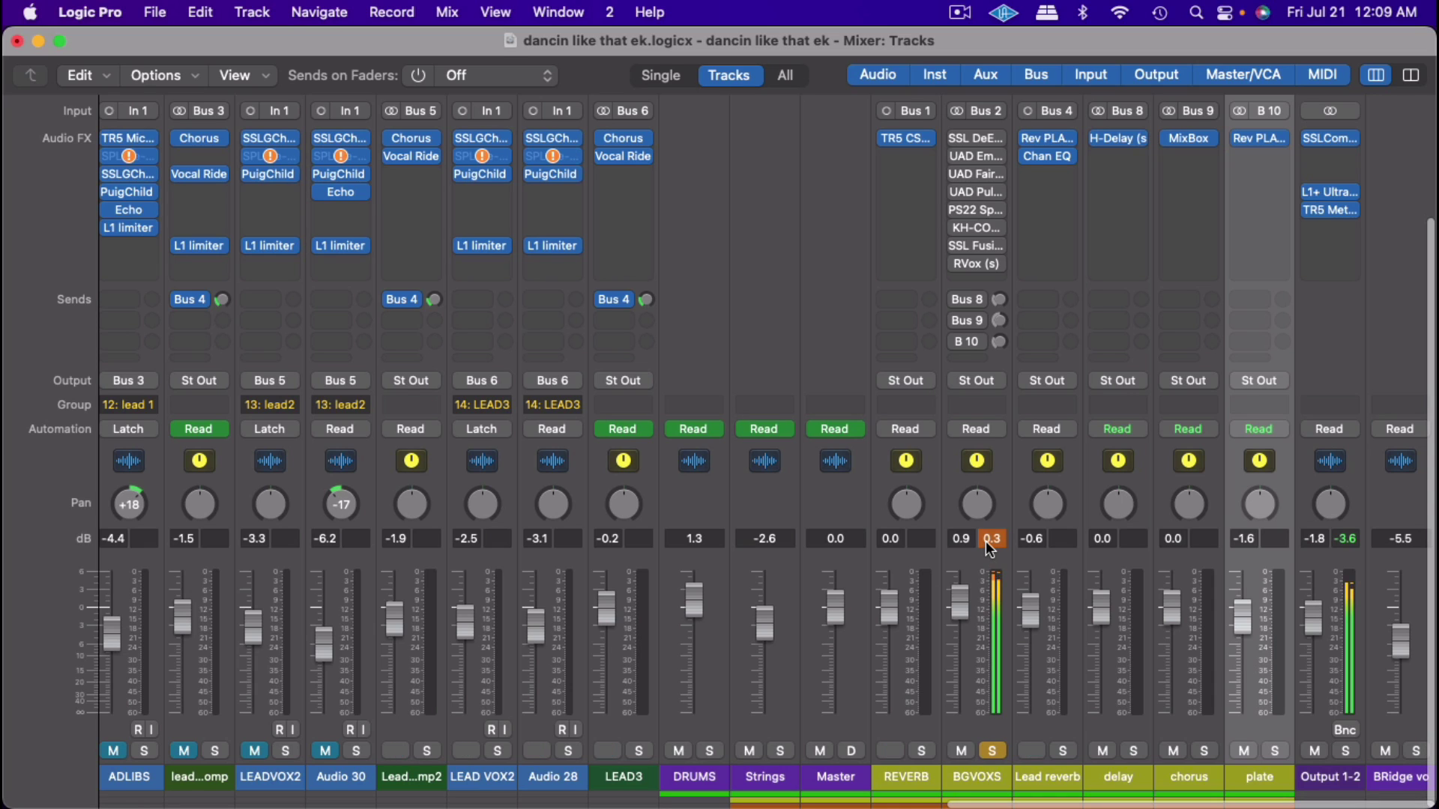
pyautogui.click(986, 542)
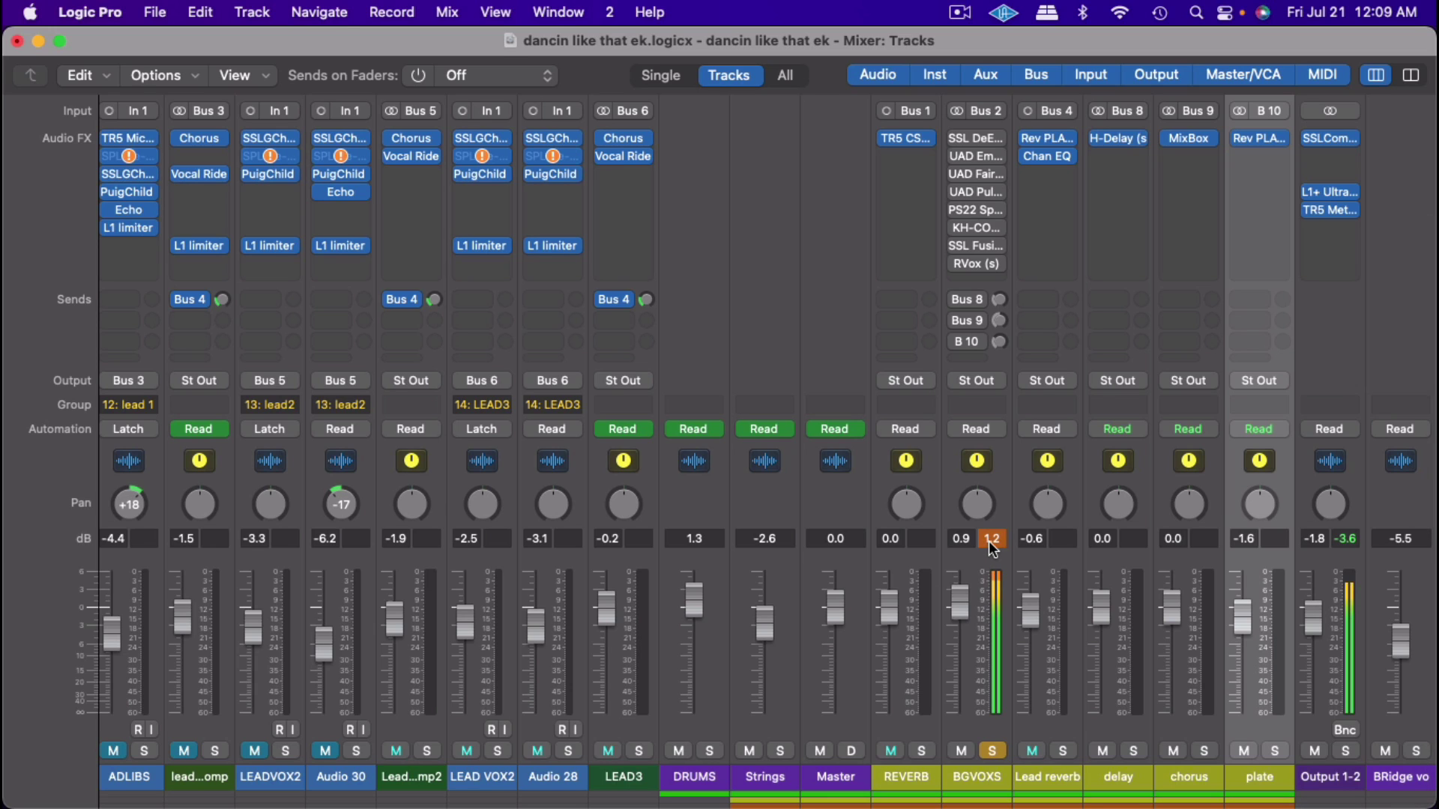
pyautogui.click(990, 546)
pyautogui.moveTo(955, 137)
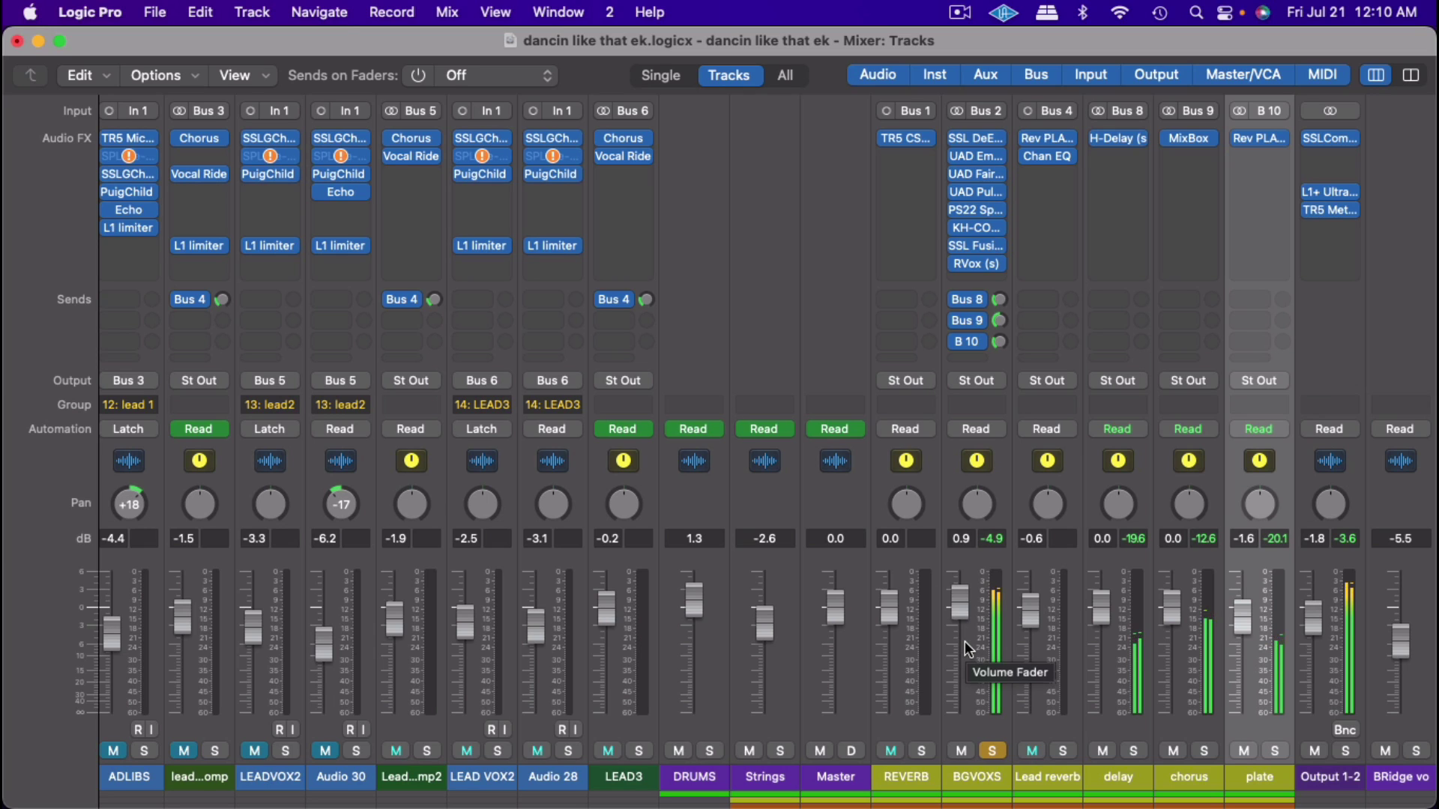
# Step: Lower the plate channel's fader to -4.3 dB and unsolo BGVOXS to hear it in the full mix
pyautogui.moveTo(1247, 633); pyautogui.dragTo(1245, 649)
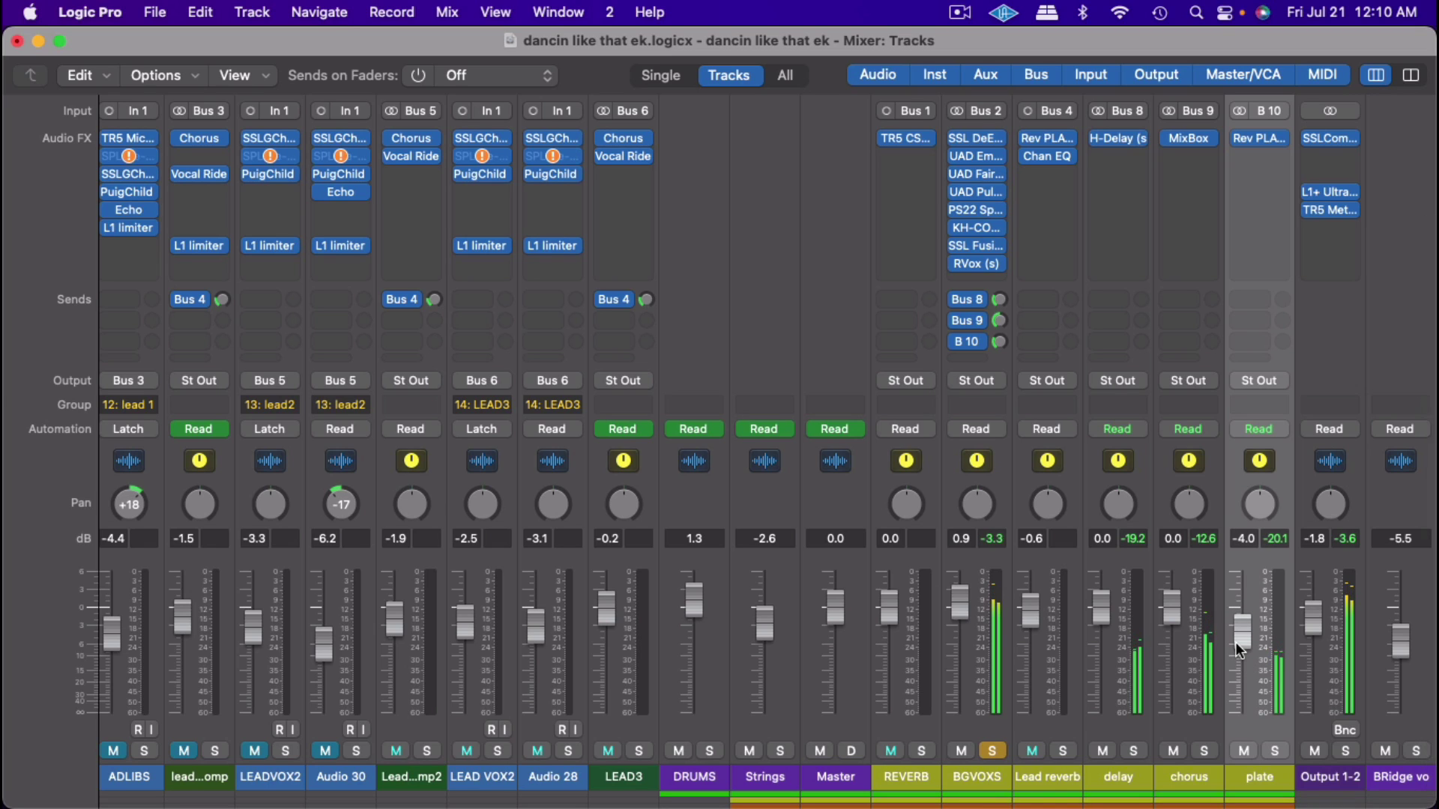
pyautogui.moveTo(1235, 642); pyautogui.dragTo(1235, 644)
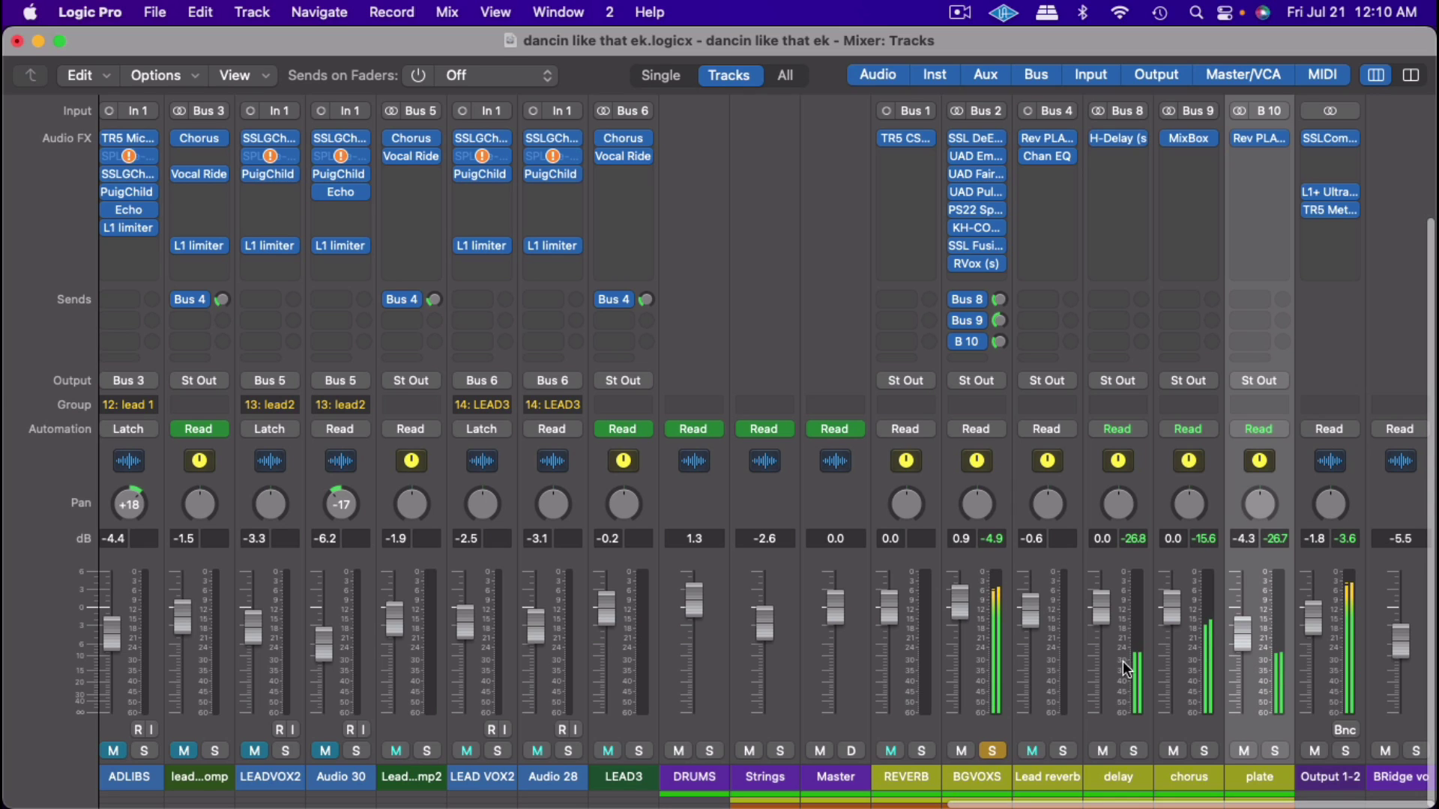
pyautogui.click(991, 752)
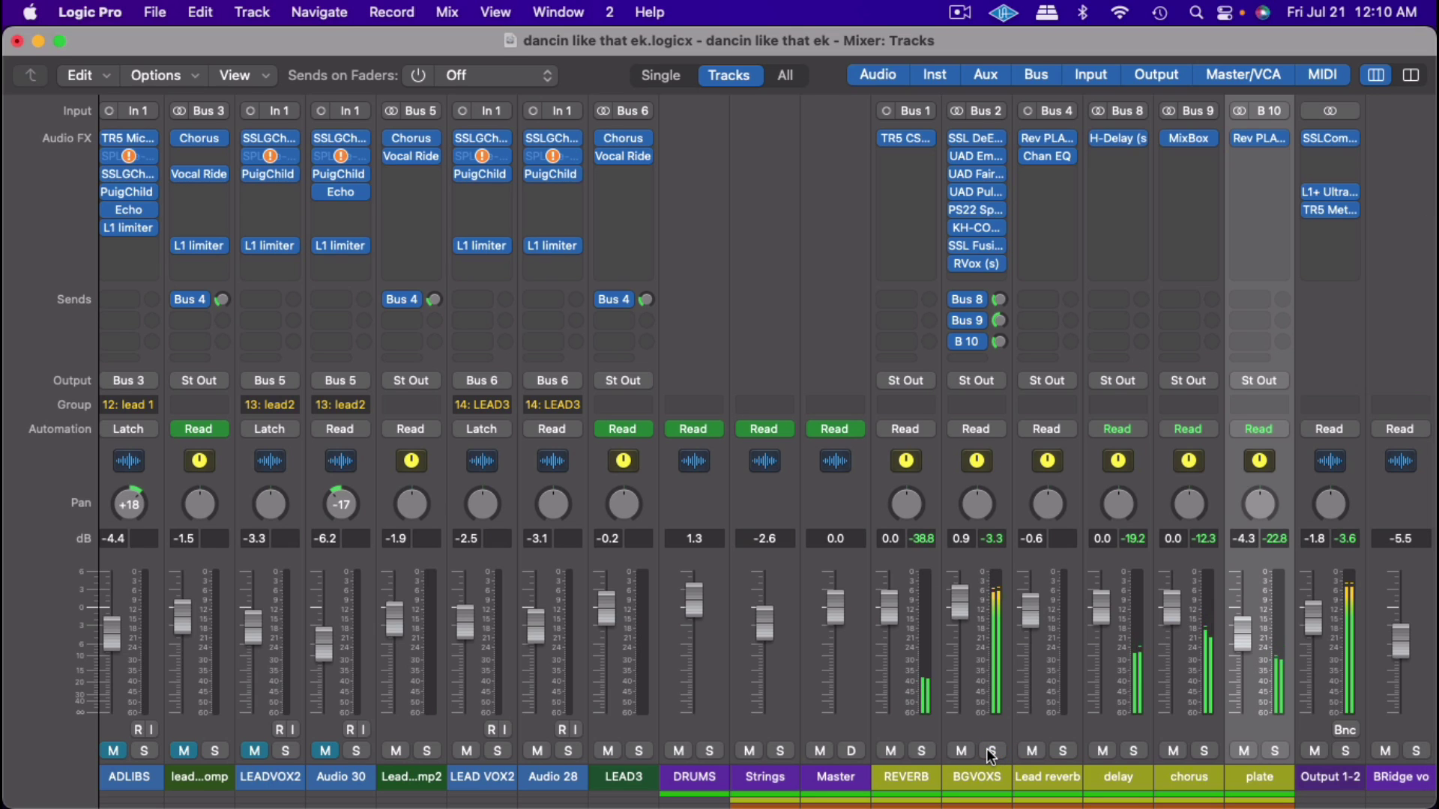